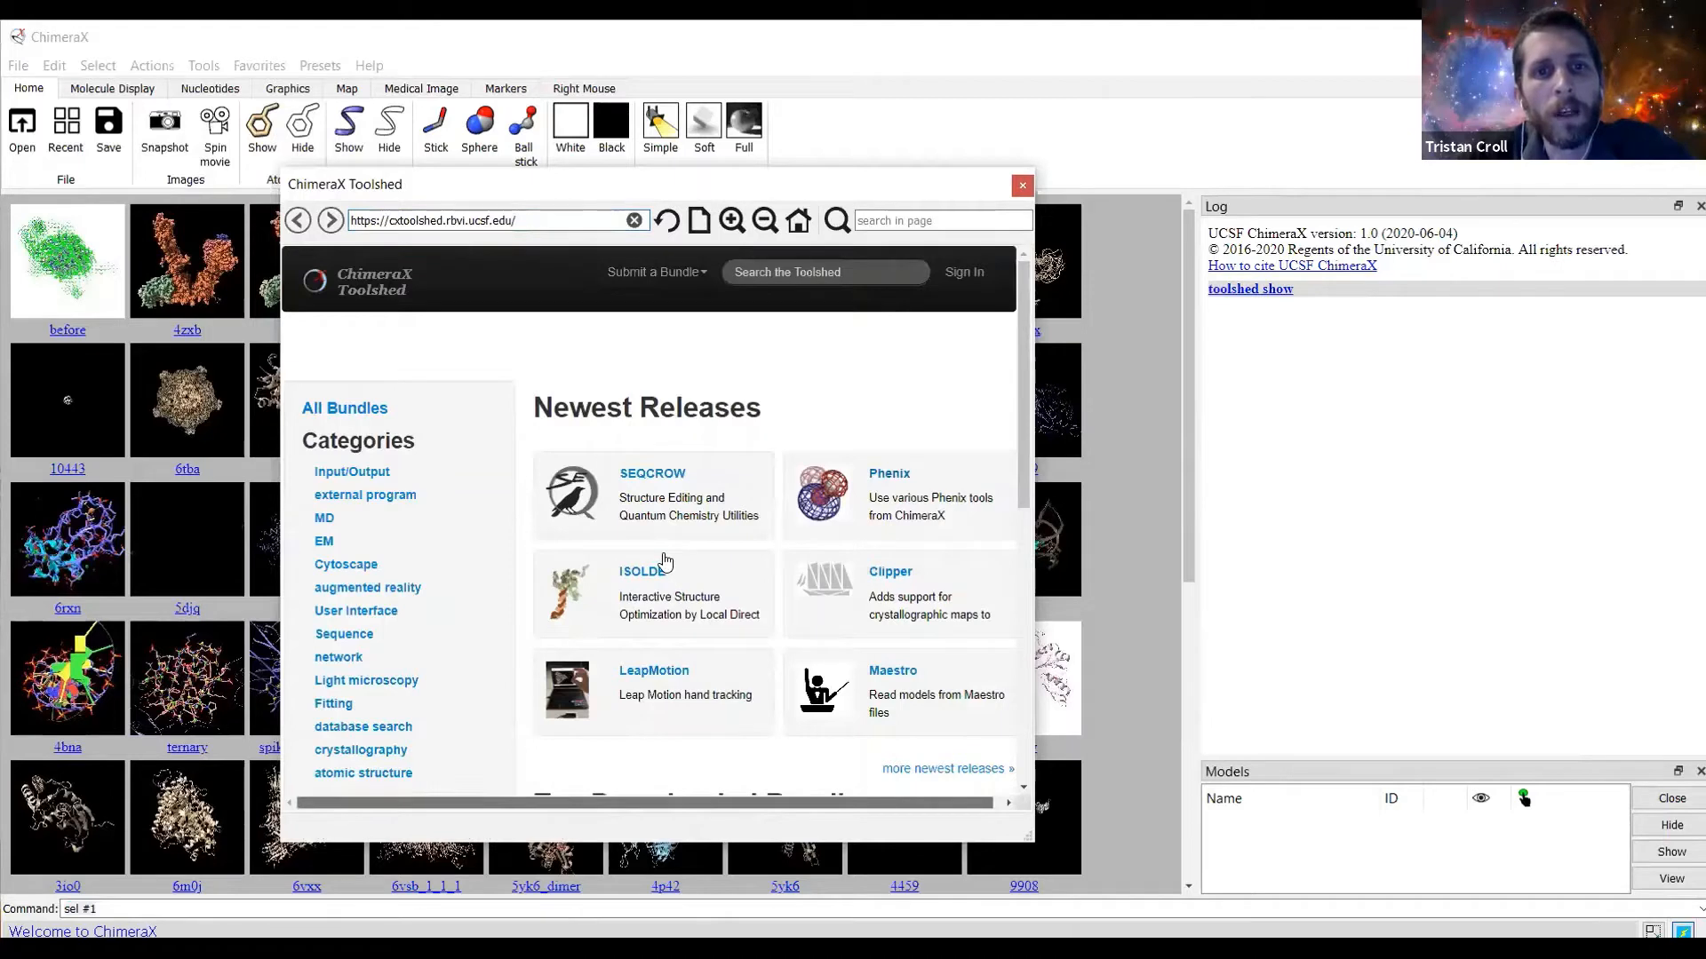
View the ISOLDE bundle's page in the ChimeraX Toolshed and close the Toolshed window.
{"action": "left_click", "coordinate": [665, 561]}
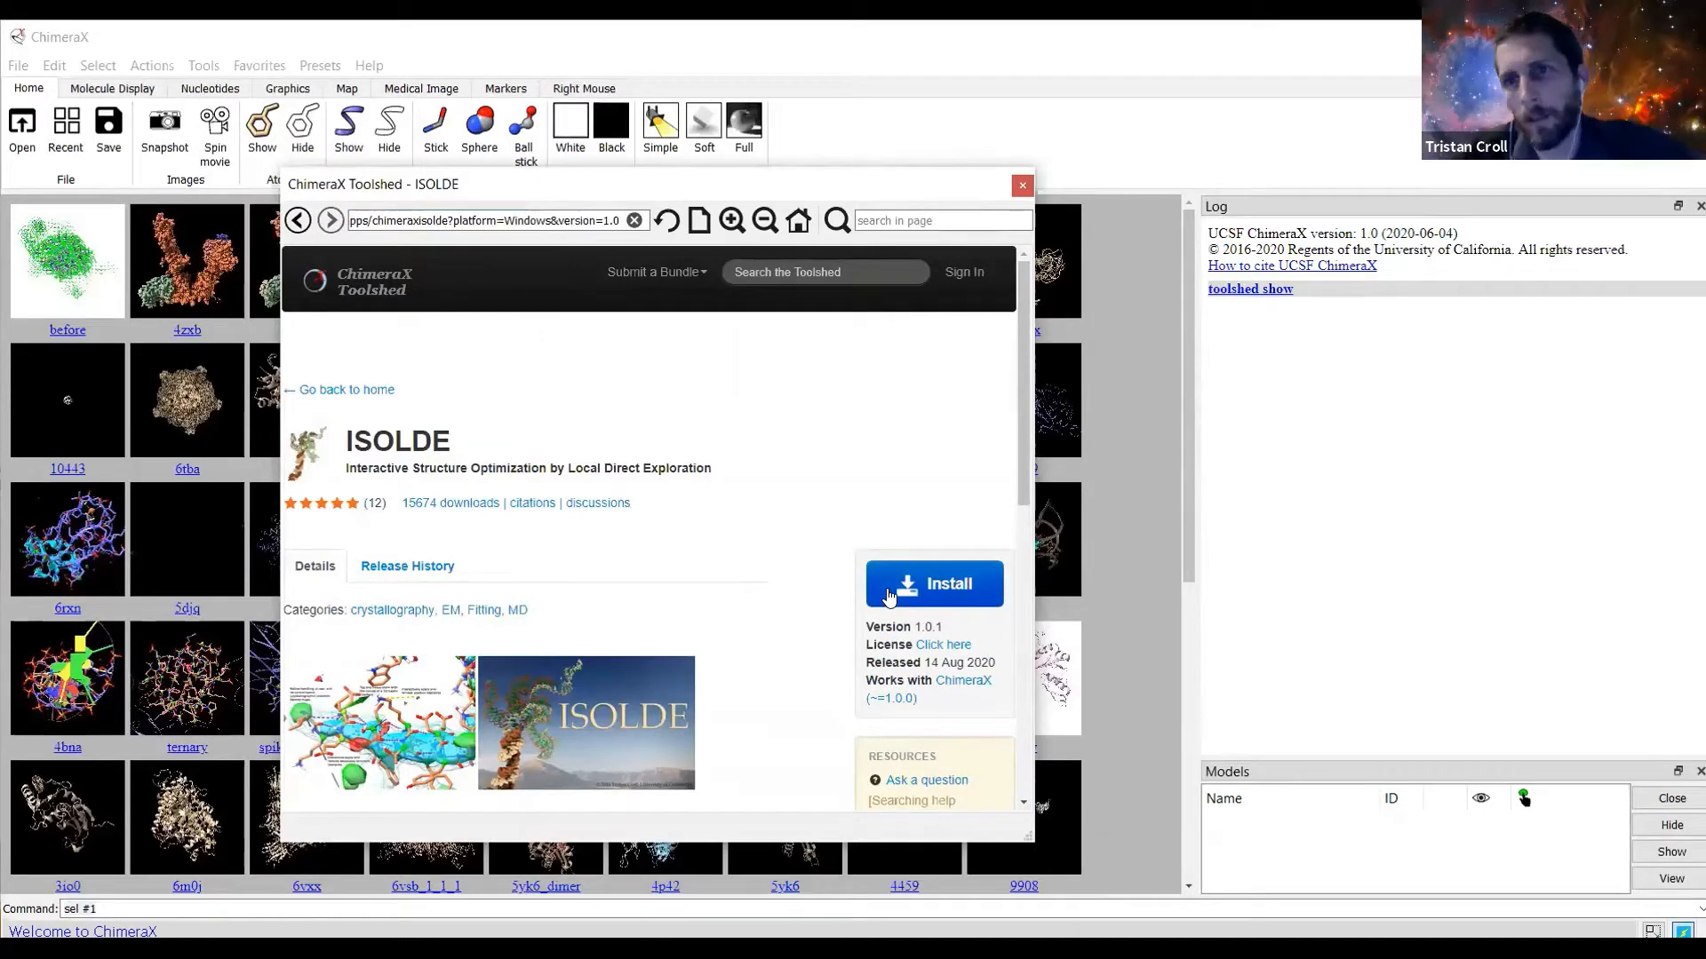
{"action": "left_click", "coordinate": [1022, 187]}
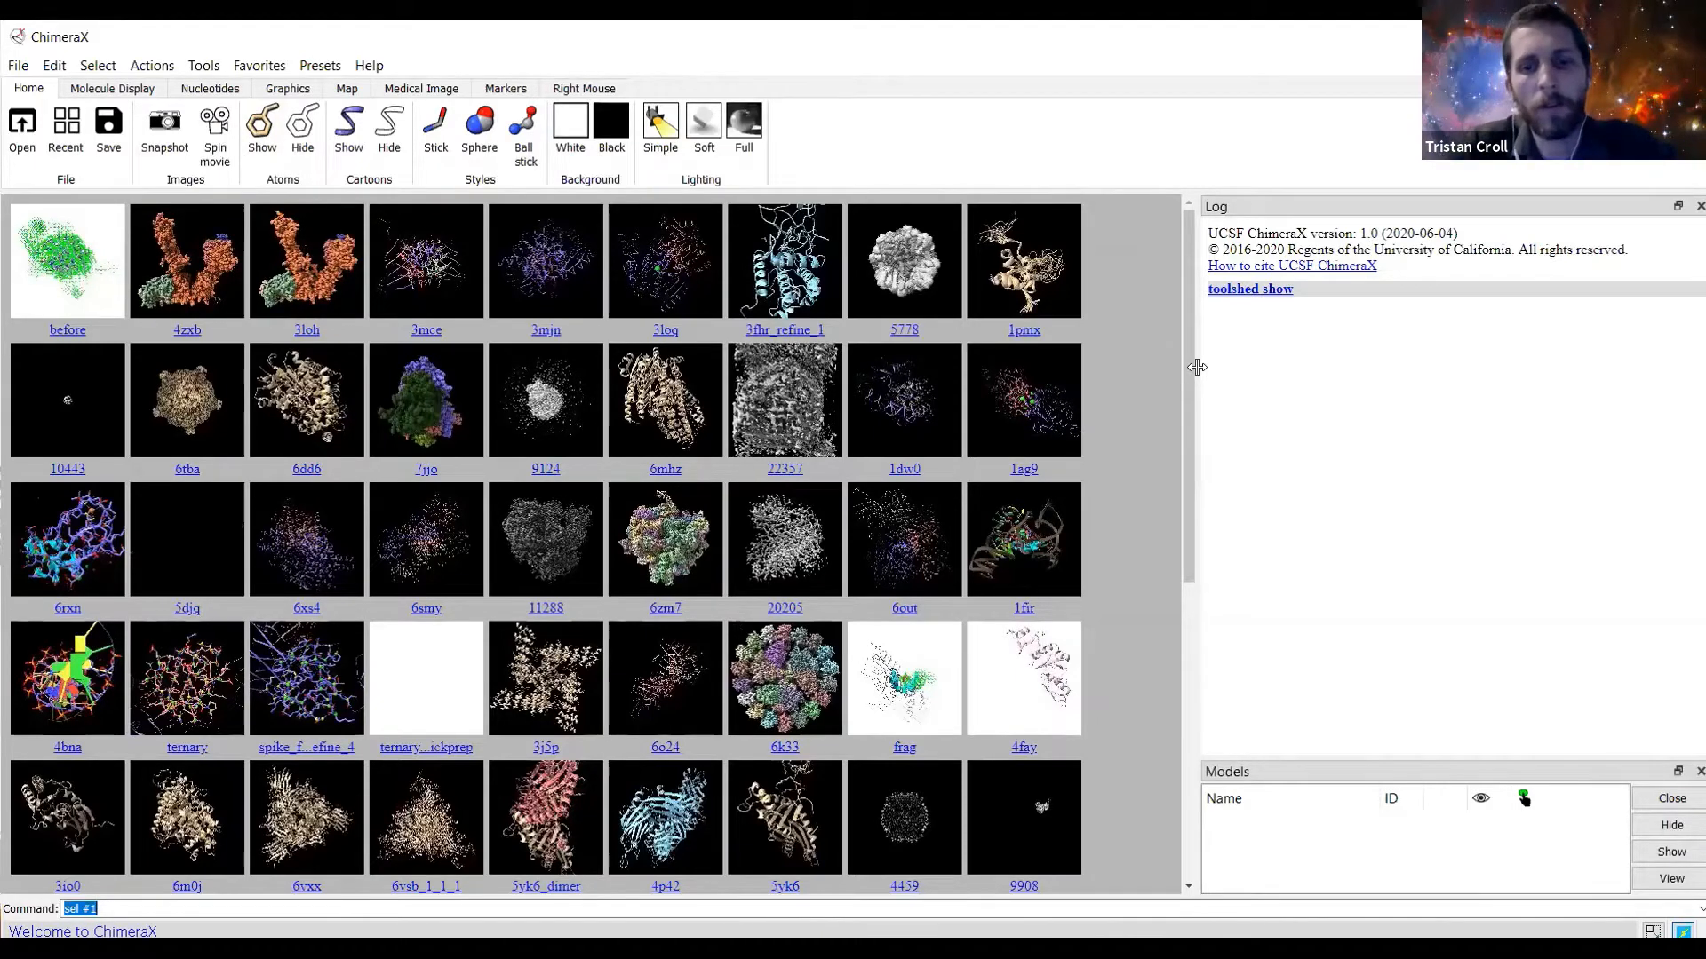
Open PDB entry 3l8q together with its structure factors and set the background to white.
{"action": "type", "text": "open "}
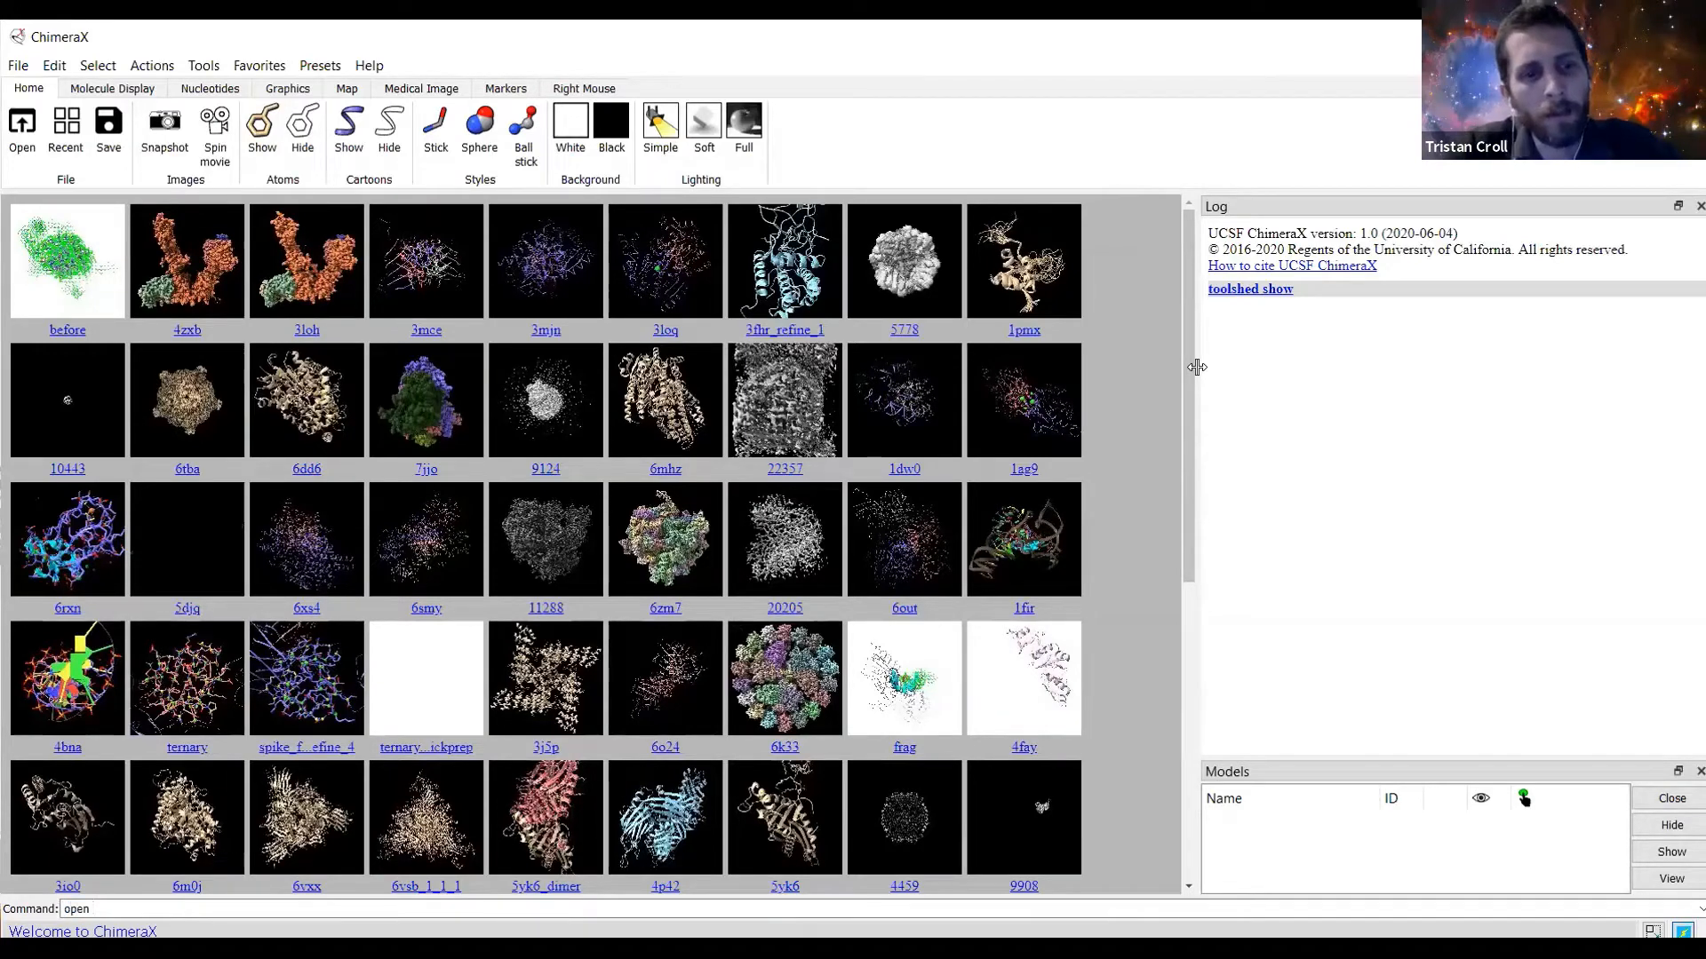
{"action": "type", "text": "cl"}
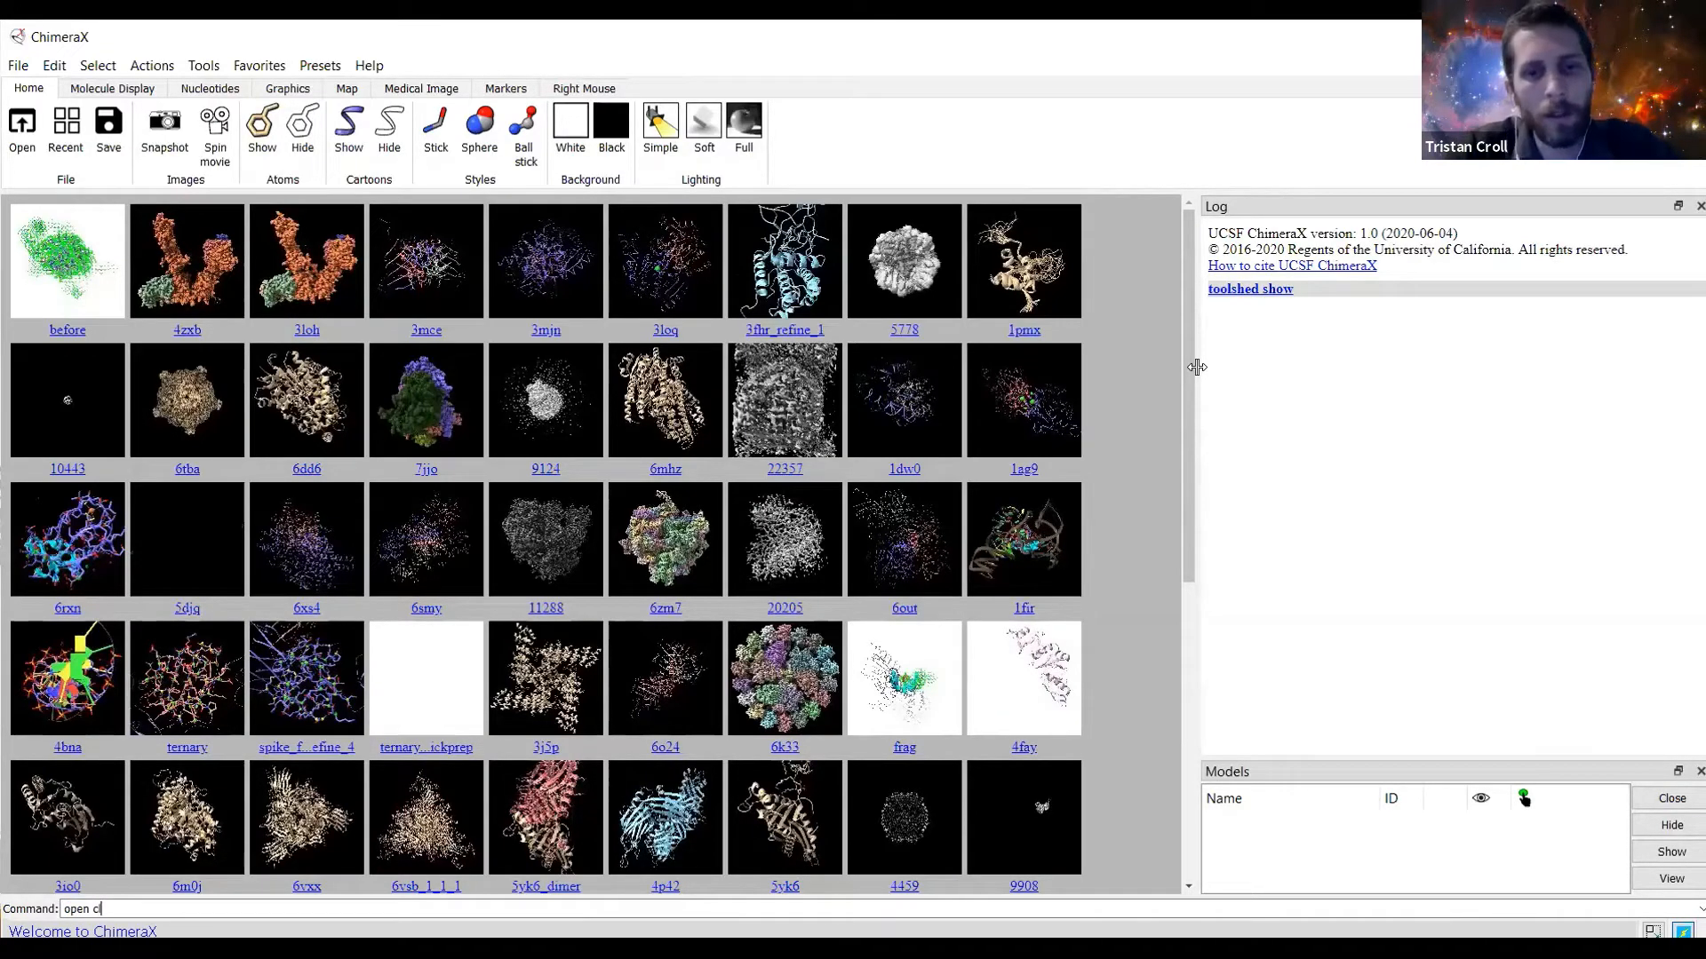
{"action": "key", "text": "BackSpace"}
{"action": "key", "text": "BackSpace"}
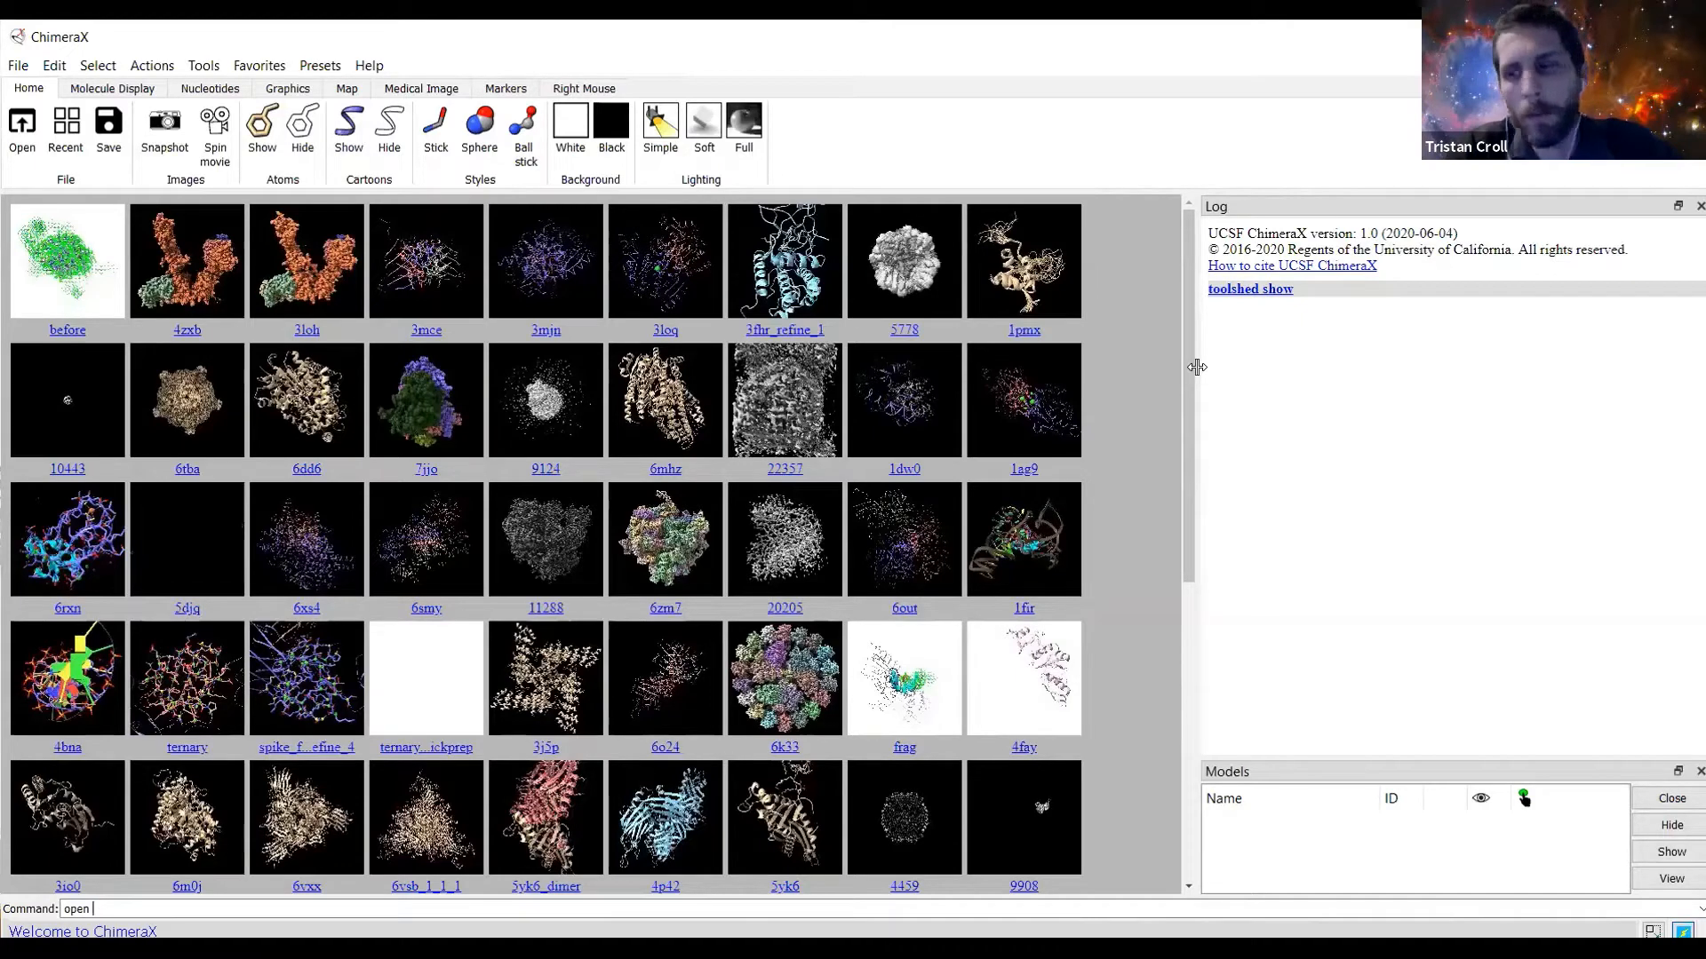
{"action": "type", "text": "3l8q"}
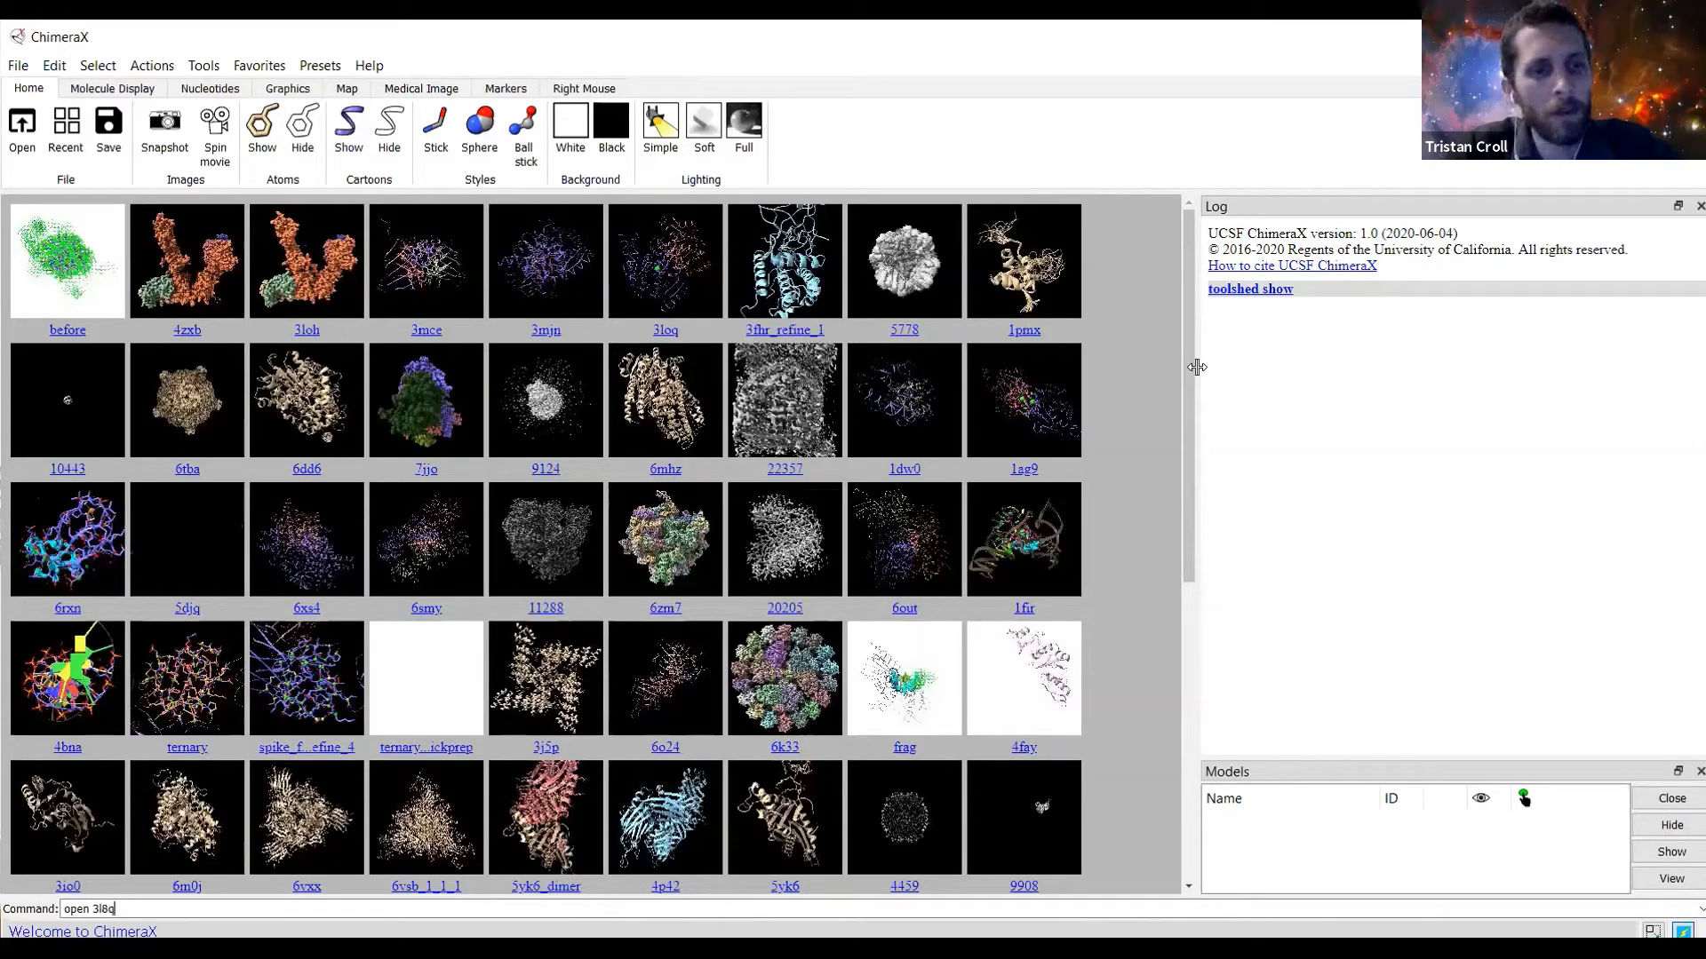
{"action": "type", "text": " st"}
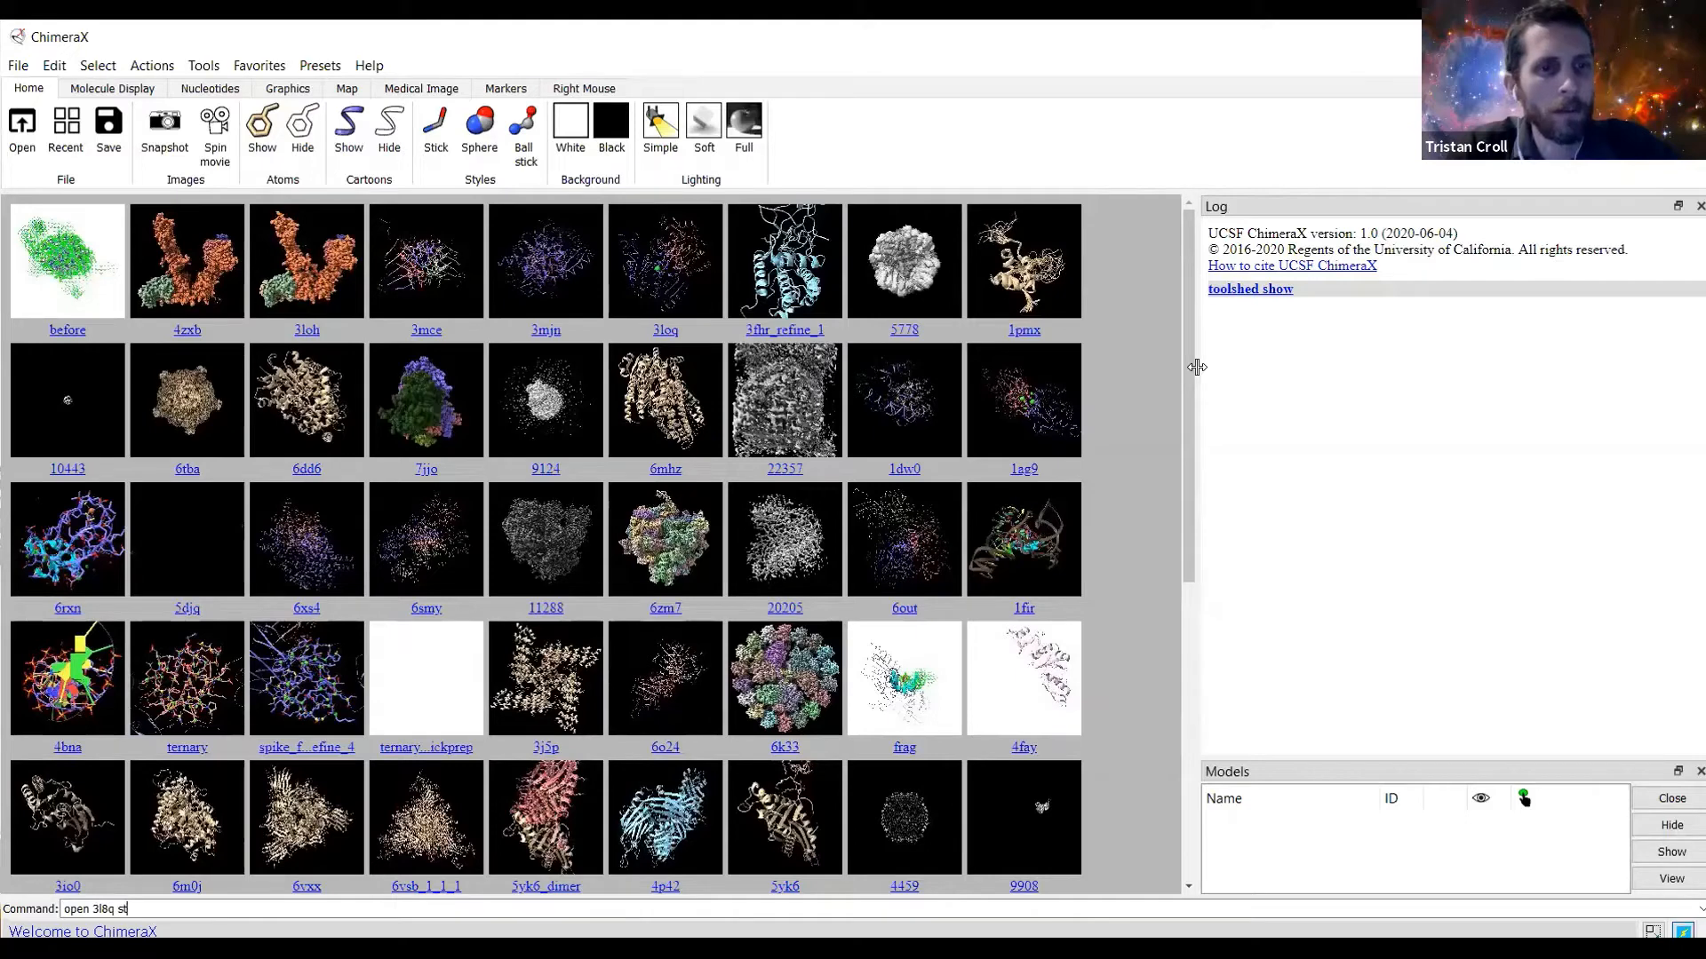
{"action": "type", "text": "ructurefactor"}
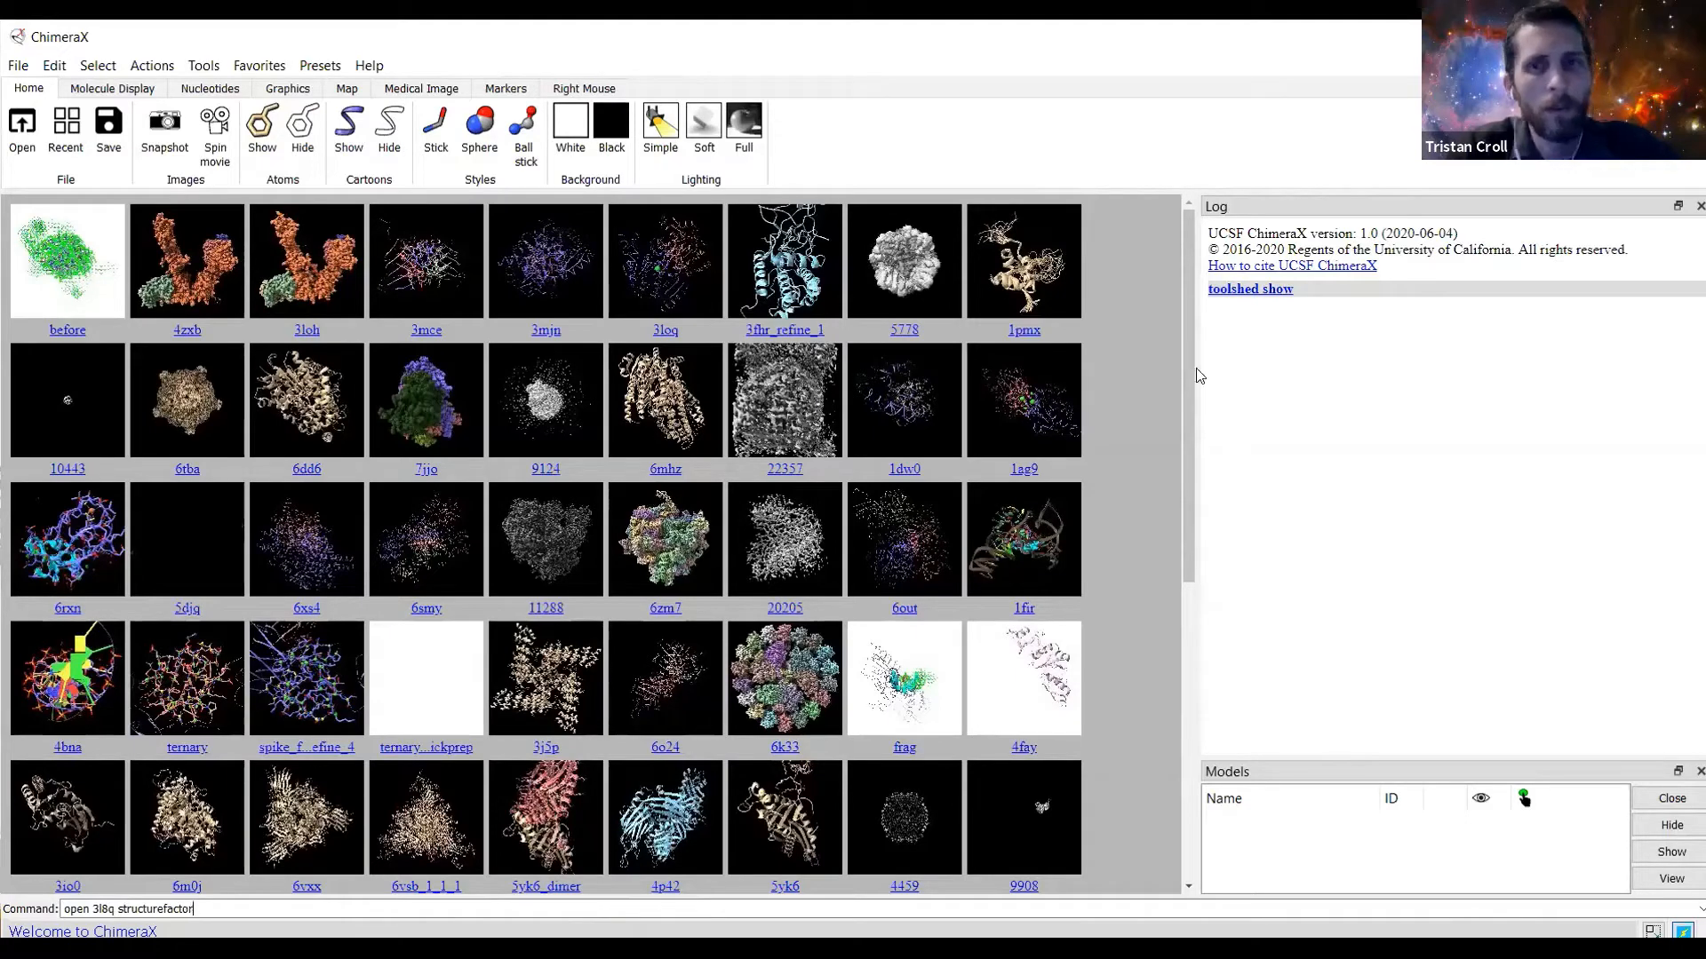
{"action": "type", "text": "s true"}
{"action": "key", "text": "Return"}
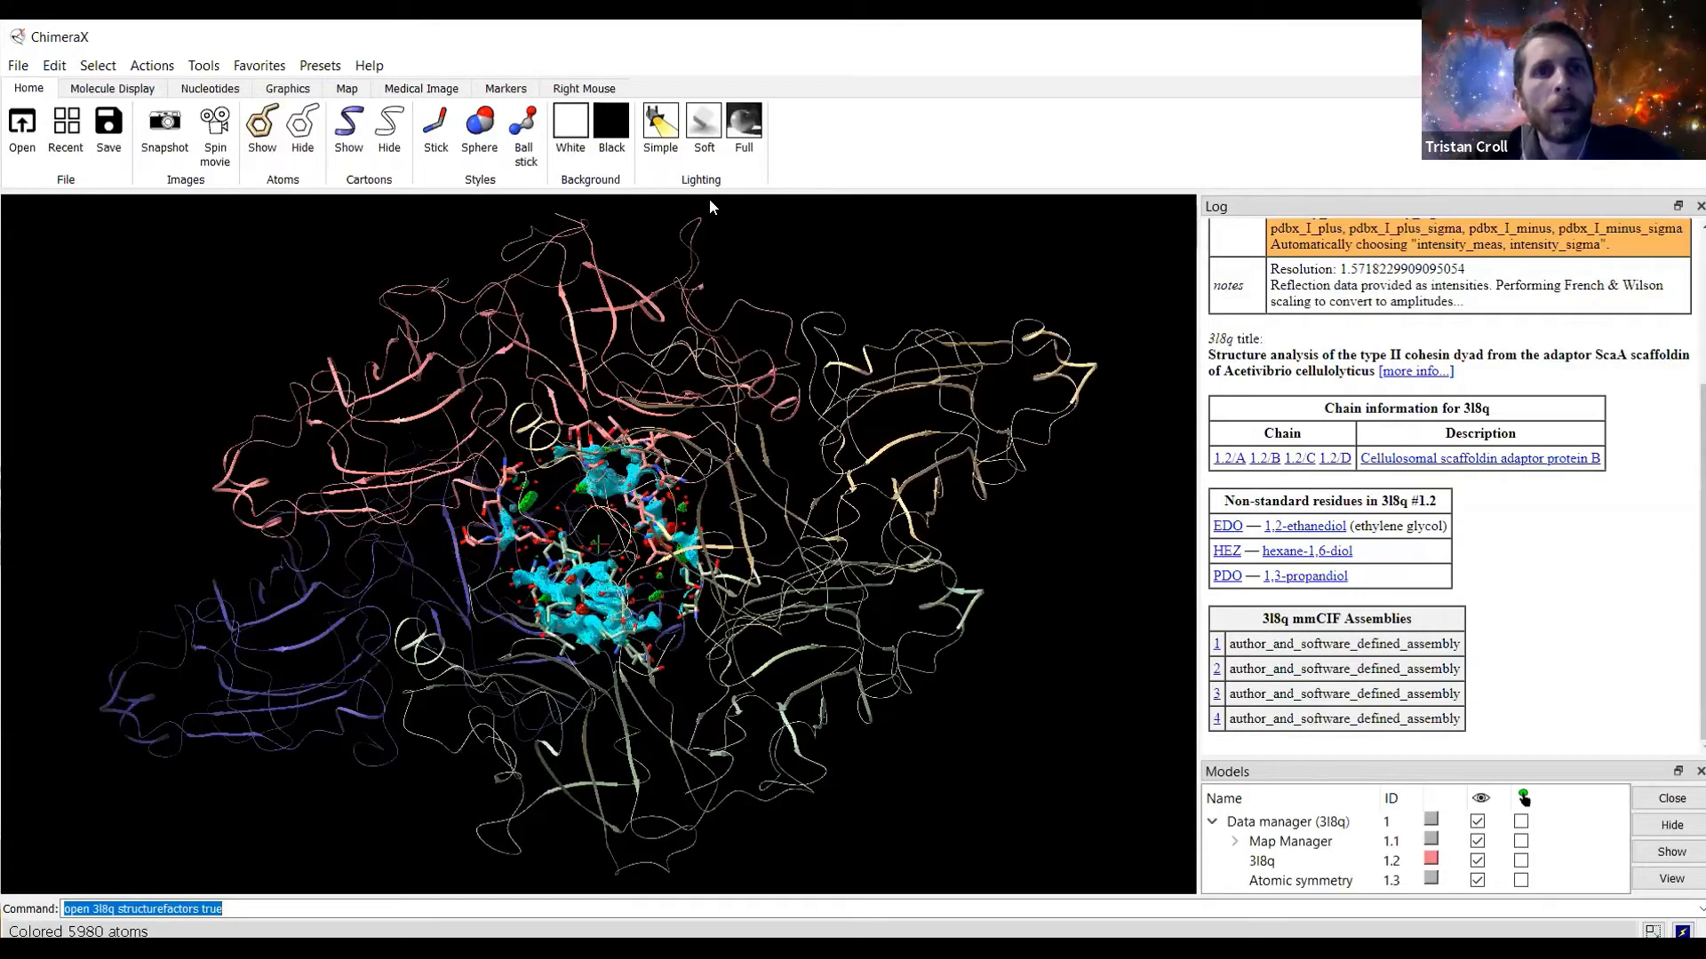
{"action": "left_click", "coordinate": [570, 126]}
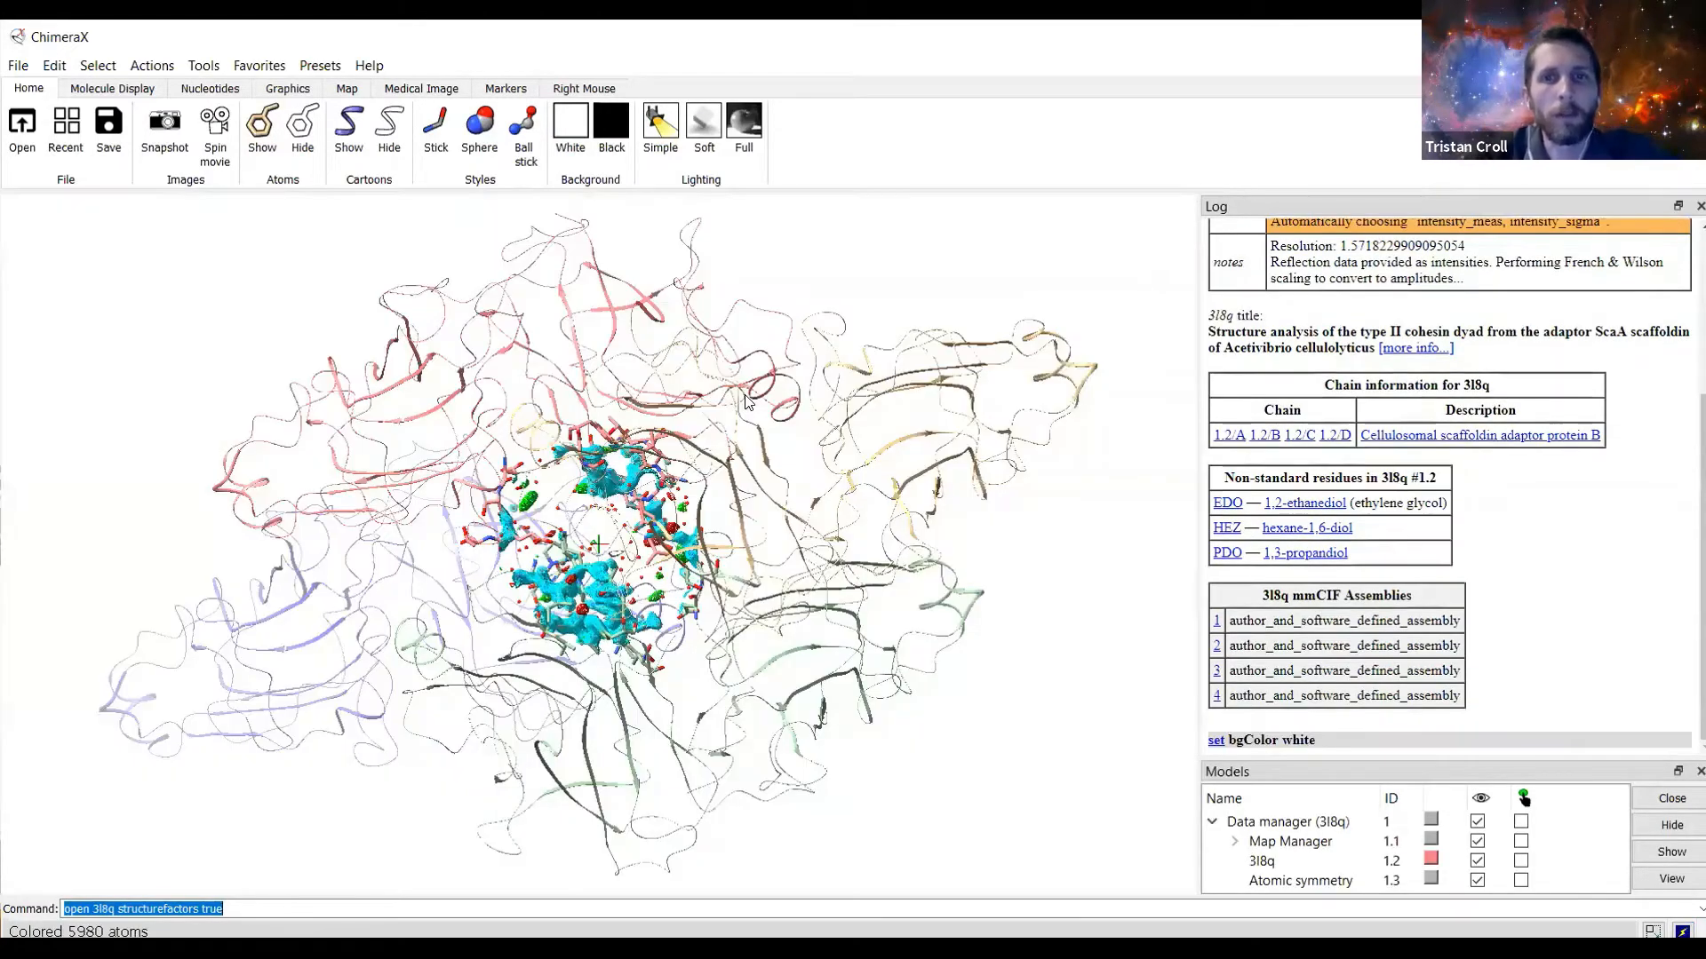
Examine the 3l8q model and the electron density maps around the centre of rotation, from the whole structure down to individual side chains.
{"action": "left_click_drag", "start_coordinate": [745, 396], "coordinate": [765, 591]}
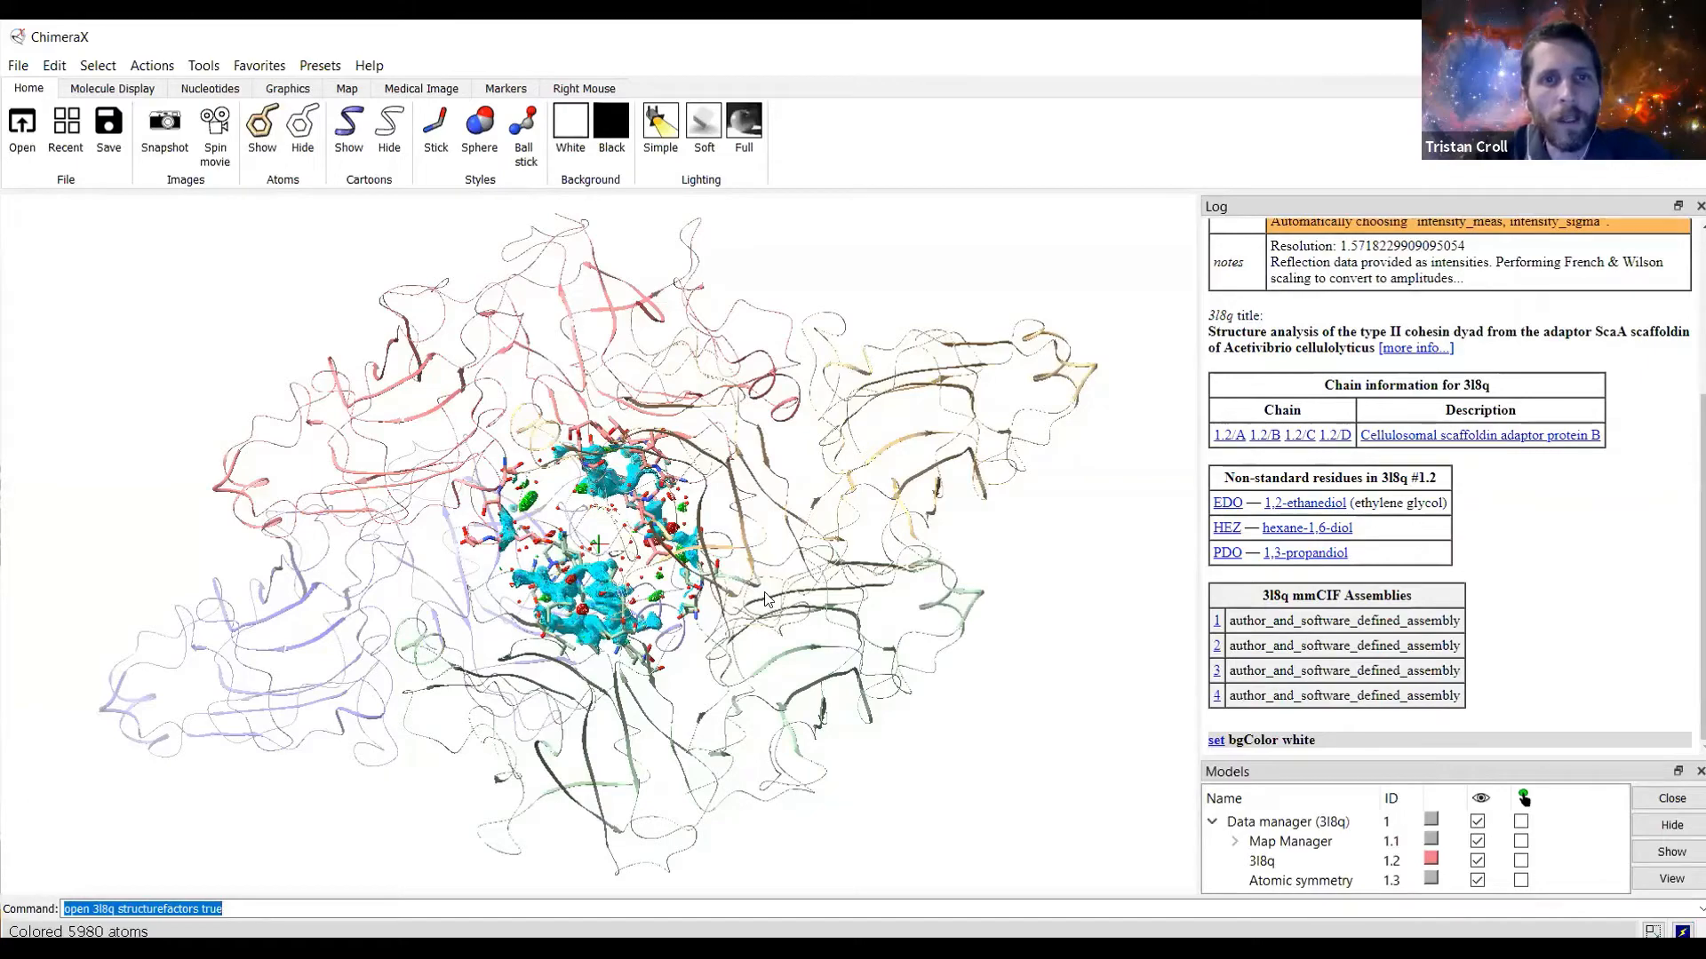
{"action": "scroll", "coordinate": [765, 591], "scroll_direction": "down", "scroll_amount": 3}
{"action": "scroll", "coordinate": [765, 597], "scroll_direction": "up", "scroll_amount": 3}
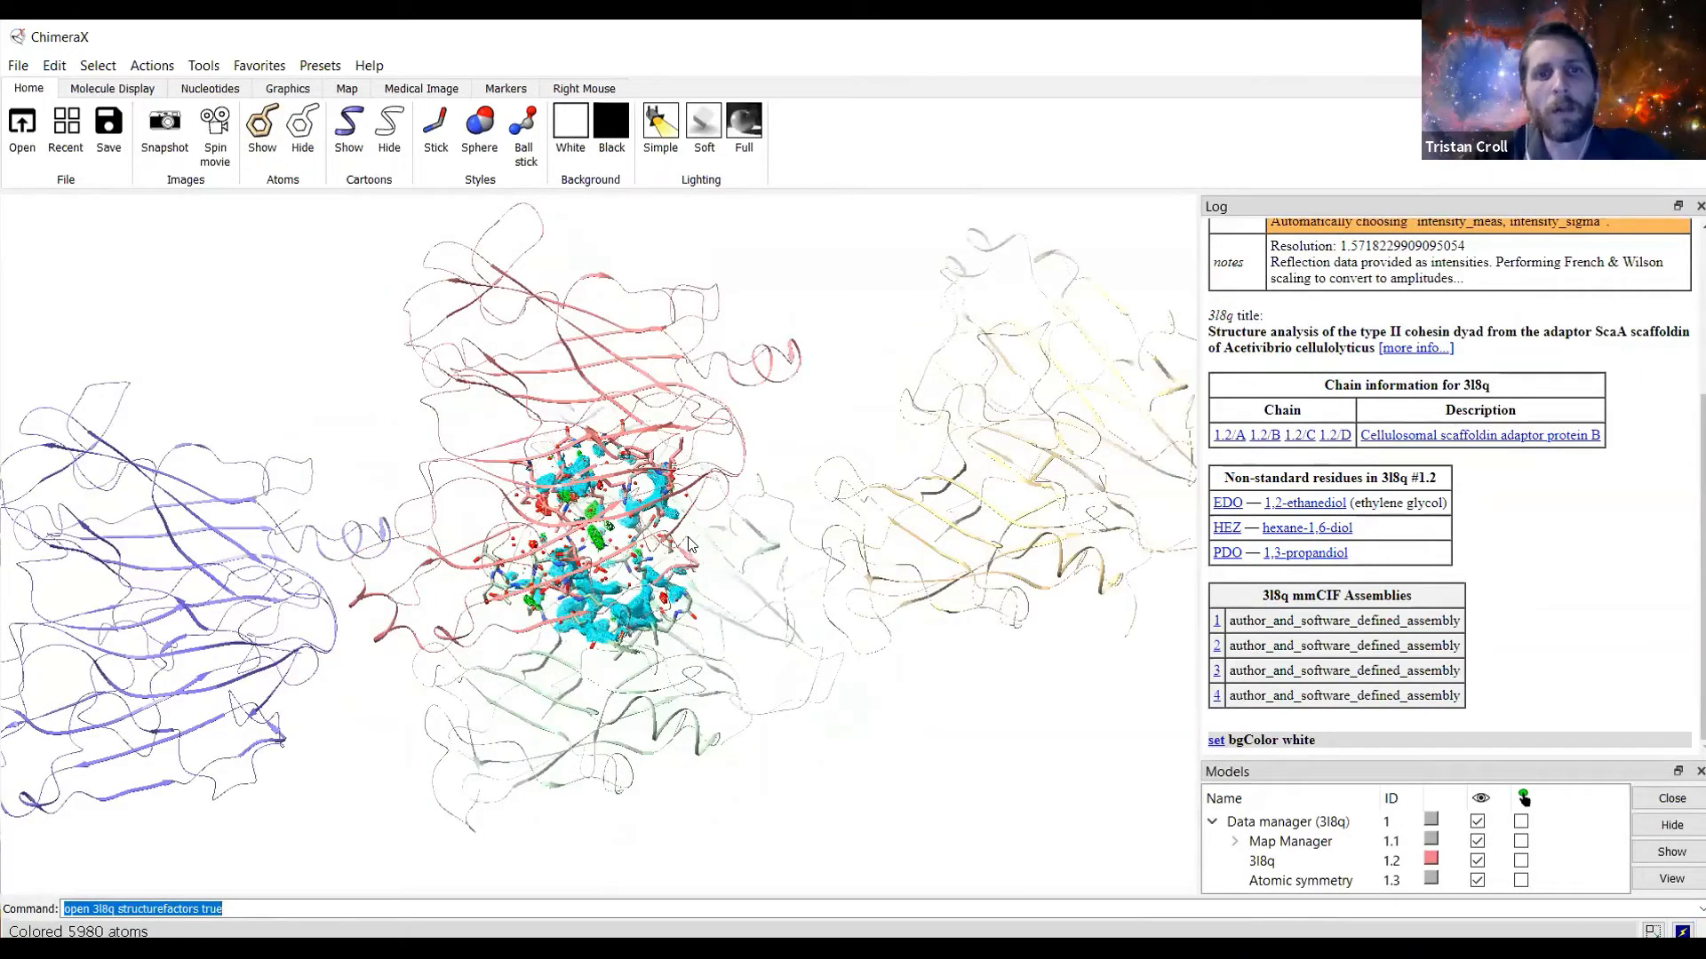
{"action": "scroll", "coordinate": [688, 544], "scroll_direction": "up", "scroll_amount": 3}
{"action": "scroll", "coordinate": [722, 577], "scroll_direction": "up", "scroll_amount": 5}
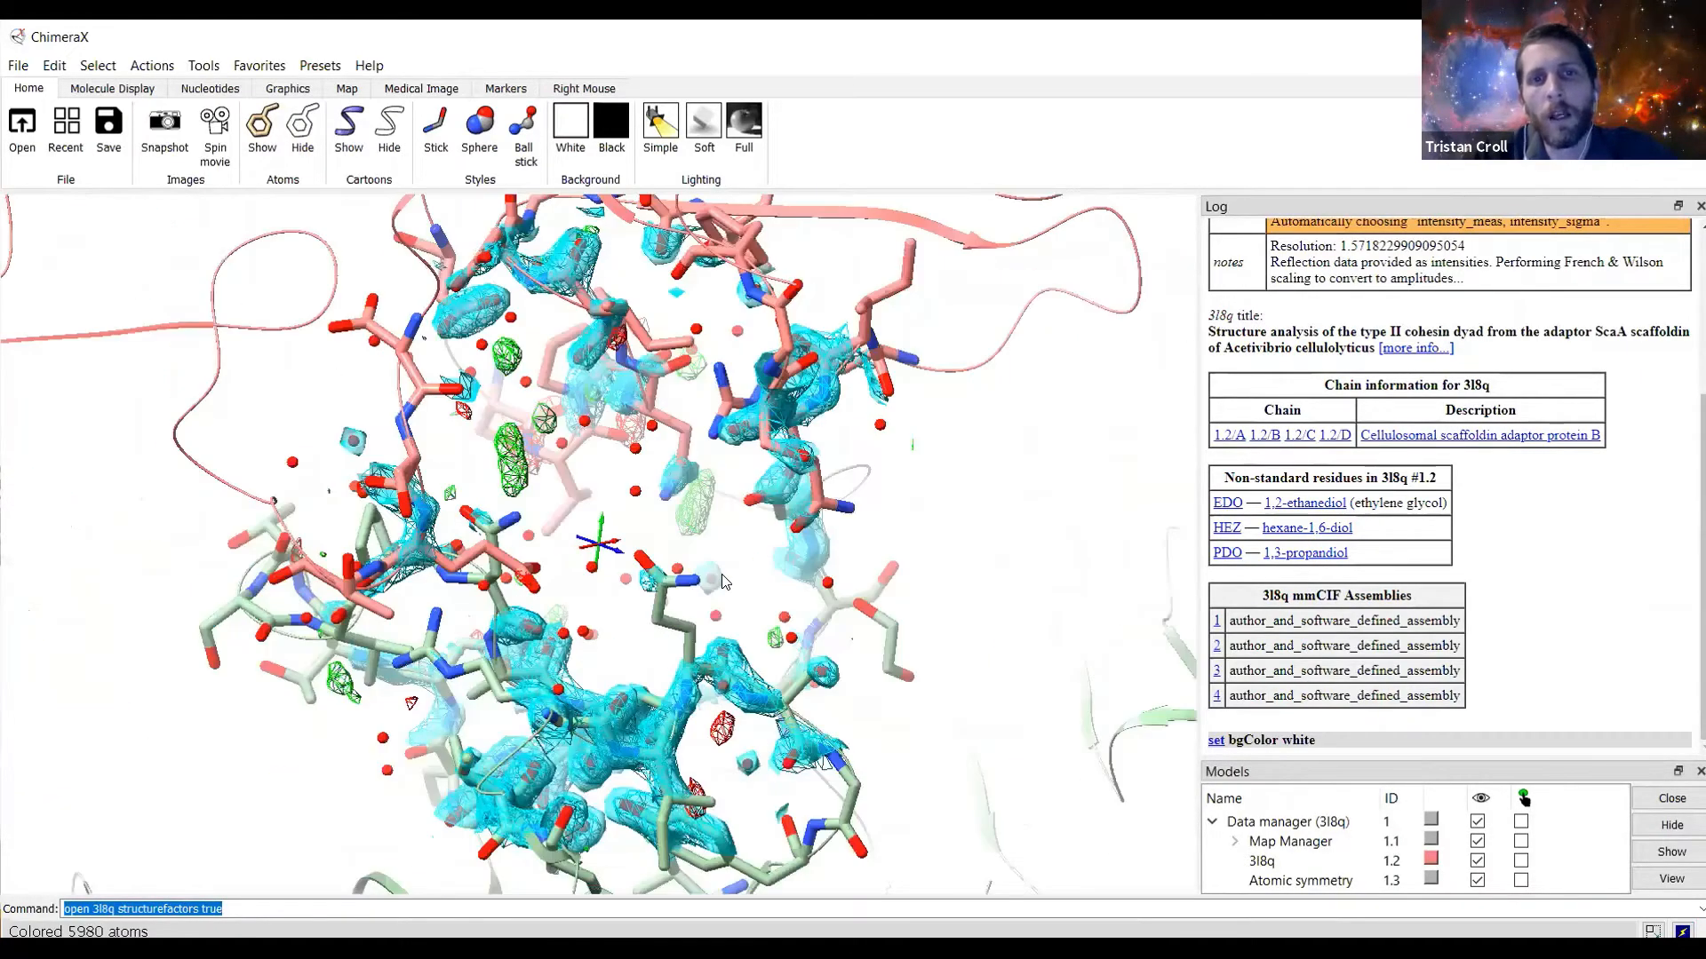
{"action": "scroll", "coordinate": [731, 566], "scroll_direction": "down", "scroll_amount": 5}
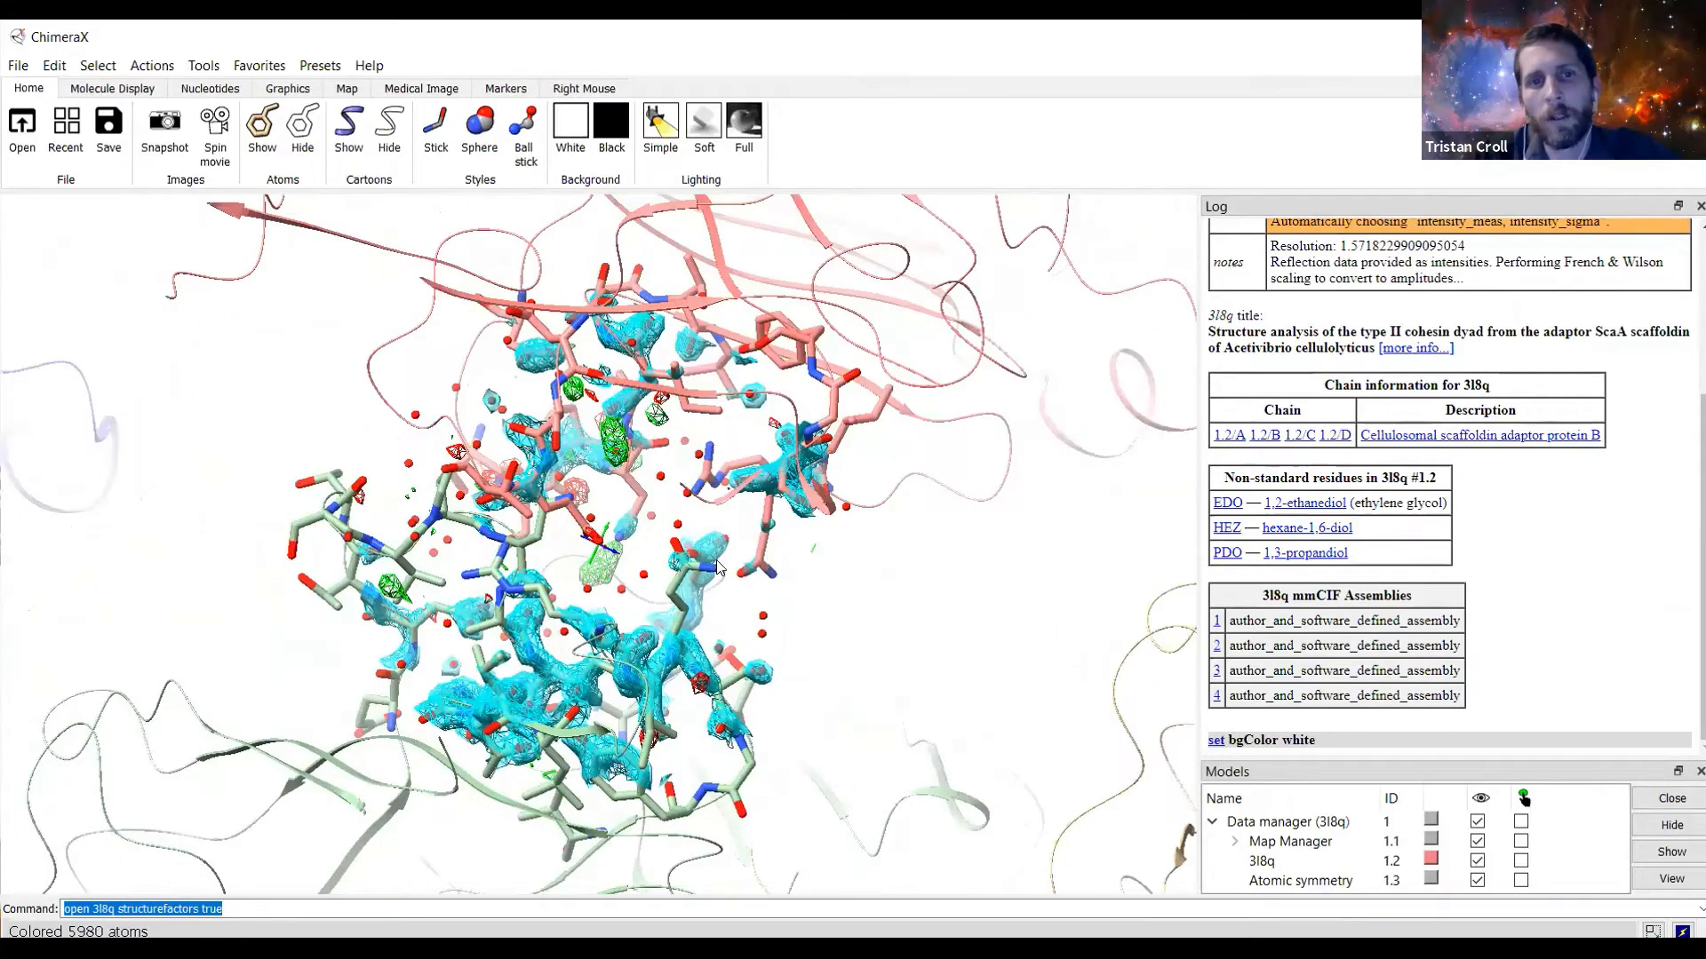
{"action": "scroll", "coordinate": [718, 569], "scroll_direction": "up", "scroll_amount": 3}
{"action": "left_click_drag", "start_coordinate": [716, 560], "coordinate": [681, 489]}
{"action": "left_click_drag", "start_coordinate": [559, 507], "coordinate": [800, 505]}
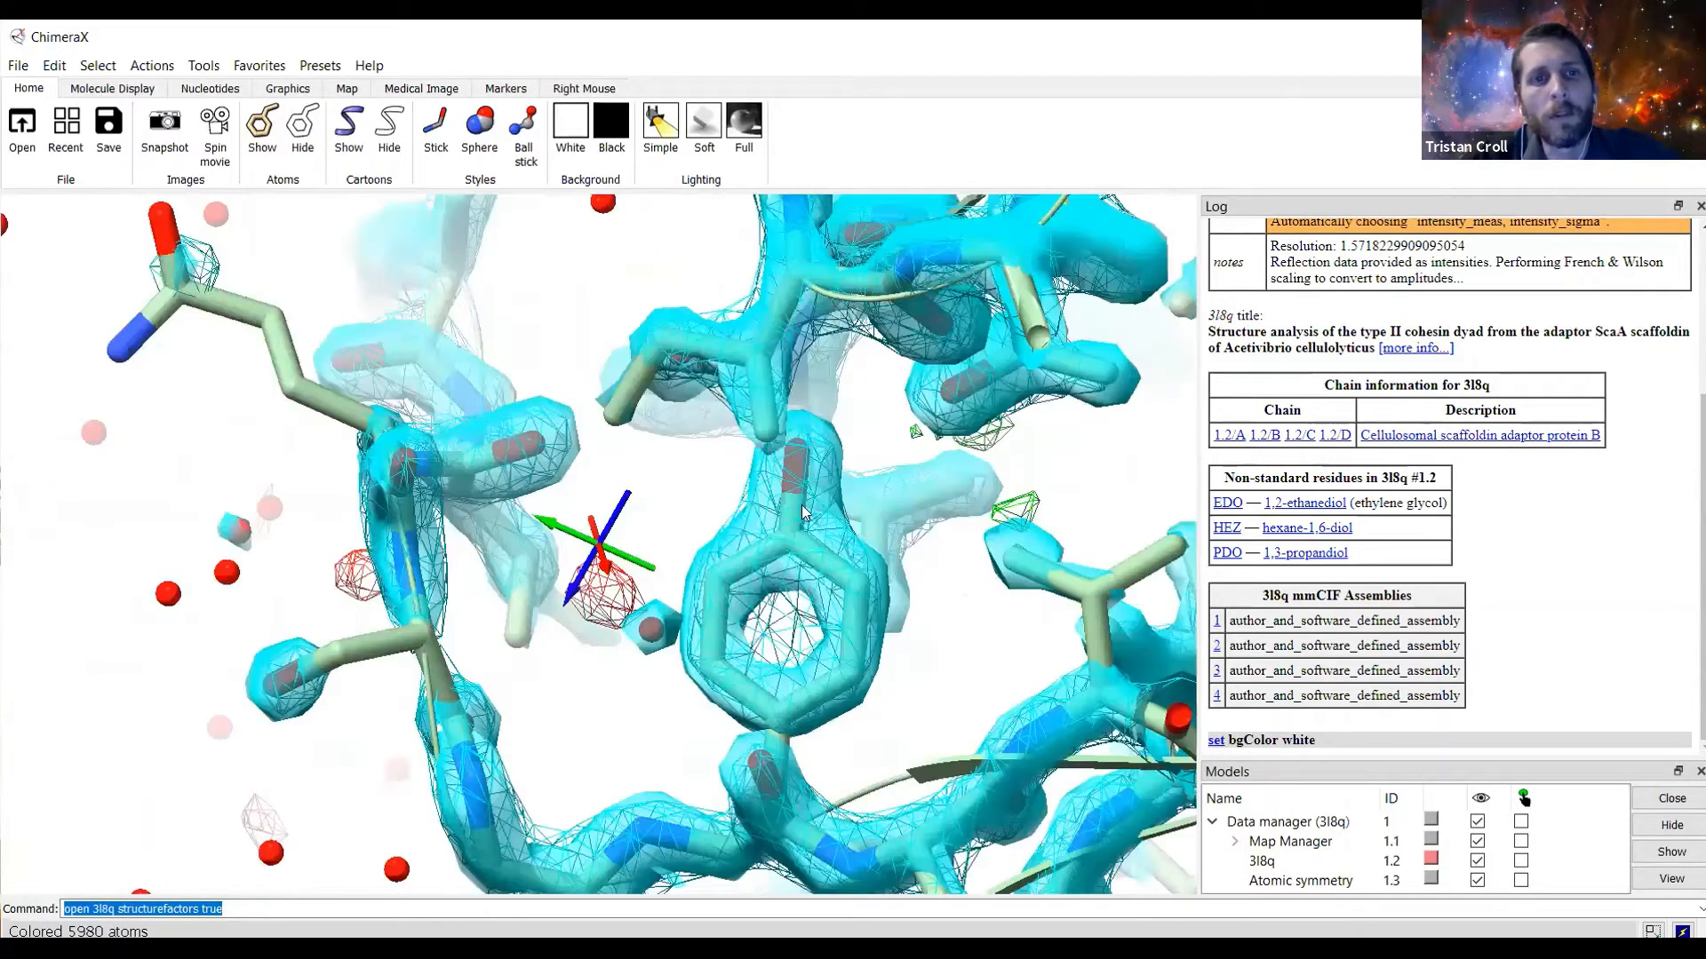
{"action": "left_click_drag", "start_coordinate": [396, 601], "coordinate": [617, 532]}
Select the (LIVE) 2mFo-DFc_smooth_22 map for contouring and lower its contour level to about 1.487 sigma.
{"action": "scroll", "coordinate": [642, 468], "scroll_direction": "down", "scroll_amount": 2, "text": "ctrl"}
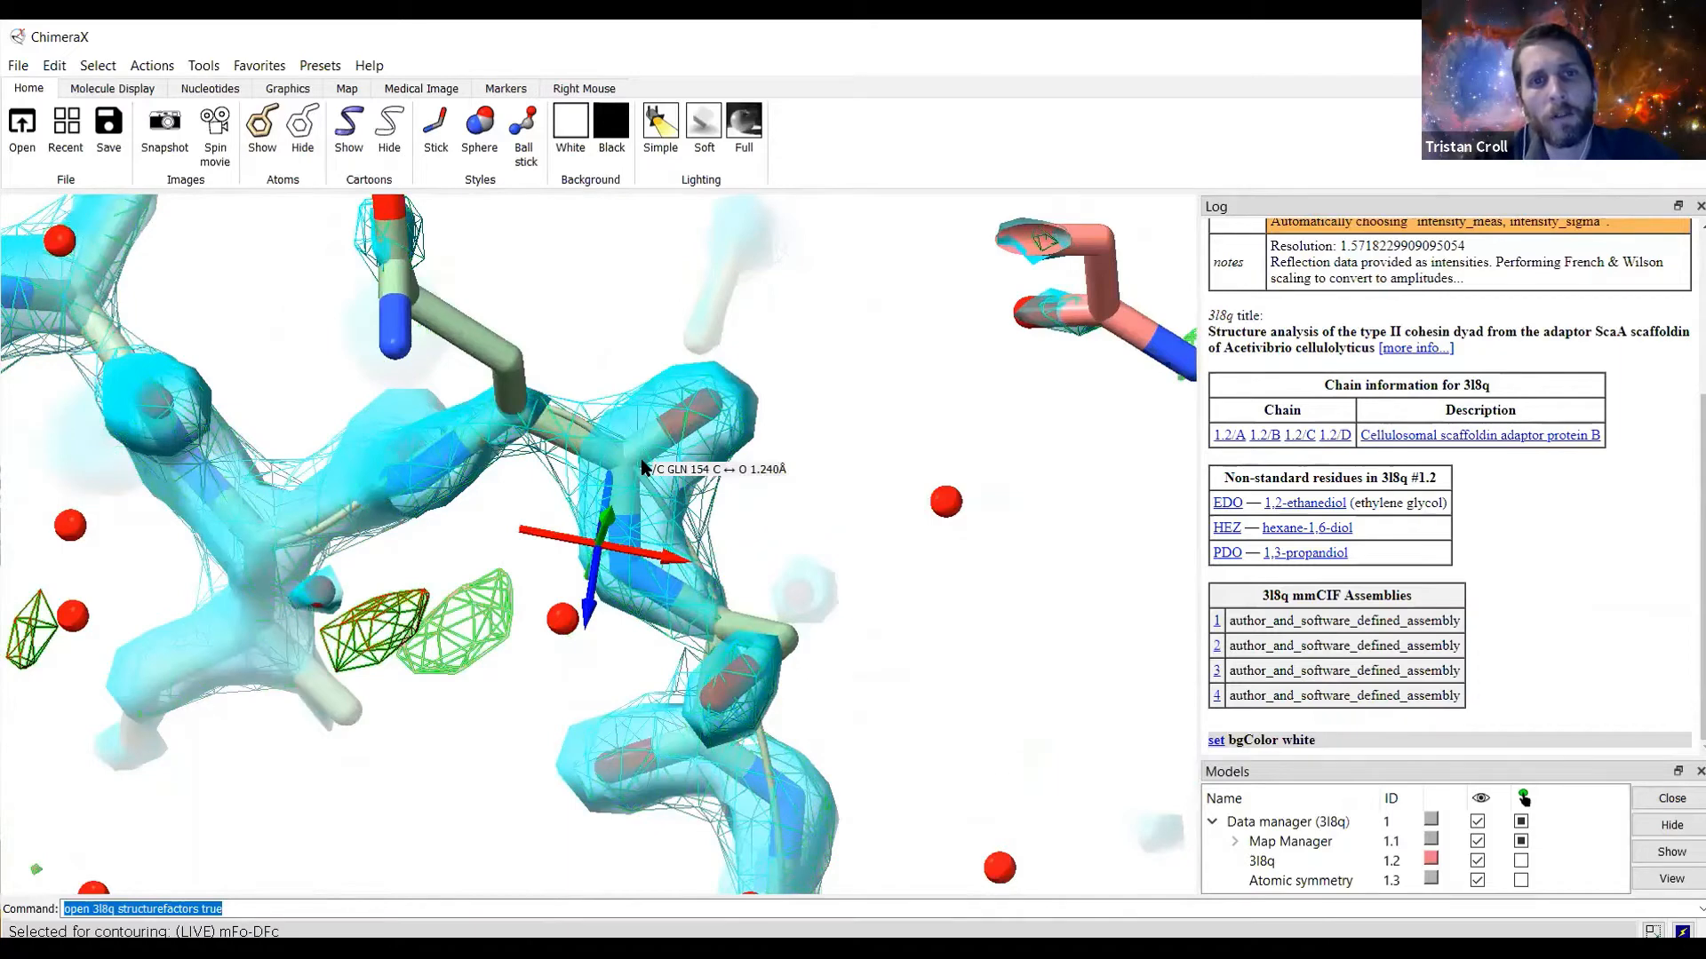
{"action": "scroll", "coordinate": [642, 468], "scroll_direction": "down", "scroll_amount": 1, "text": "ctrl"}
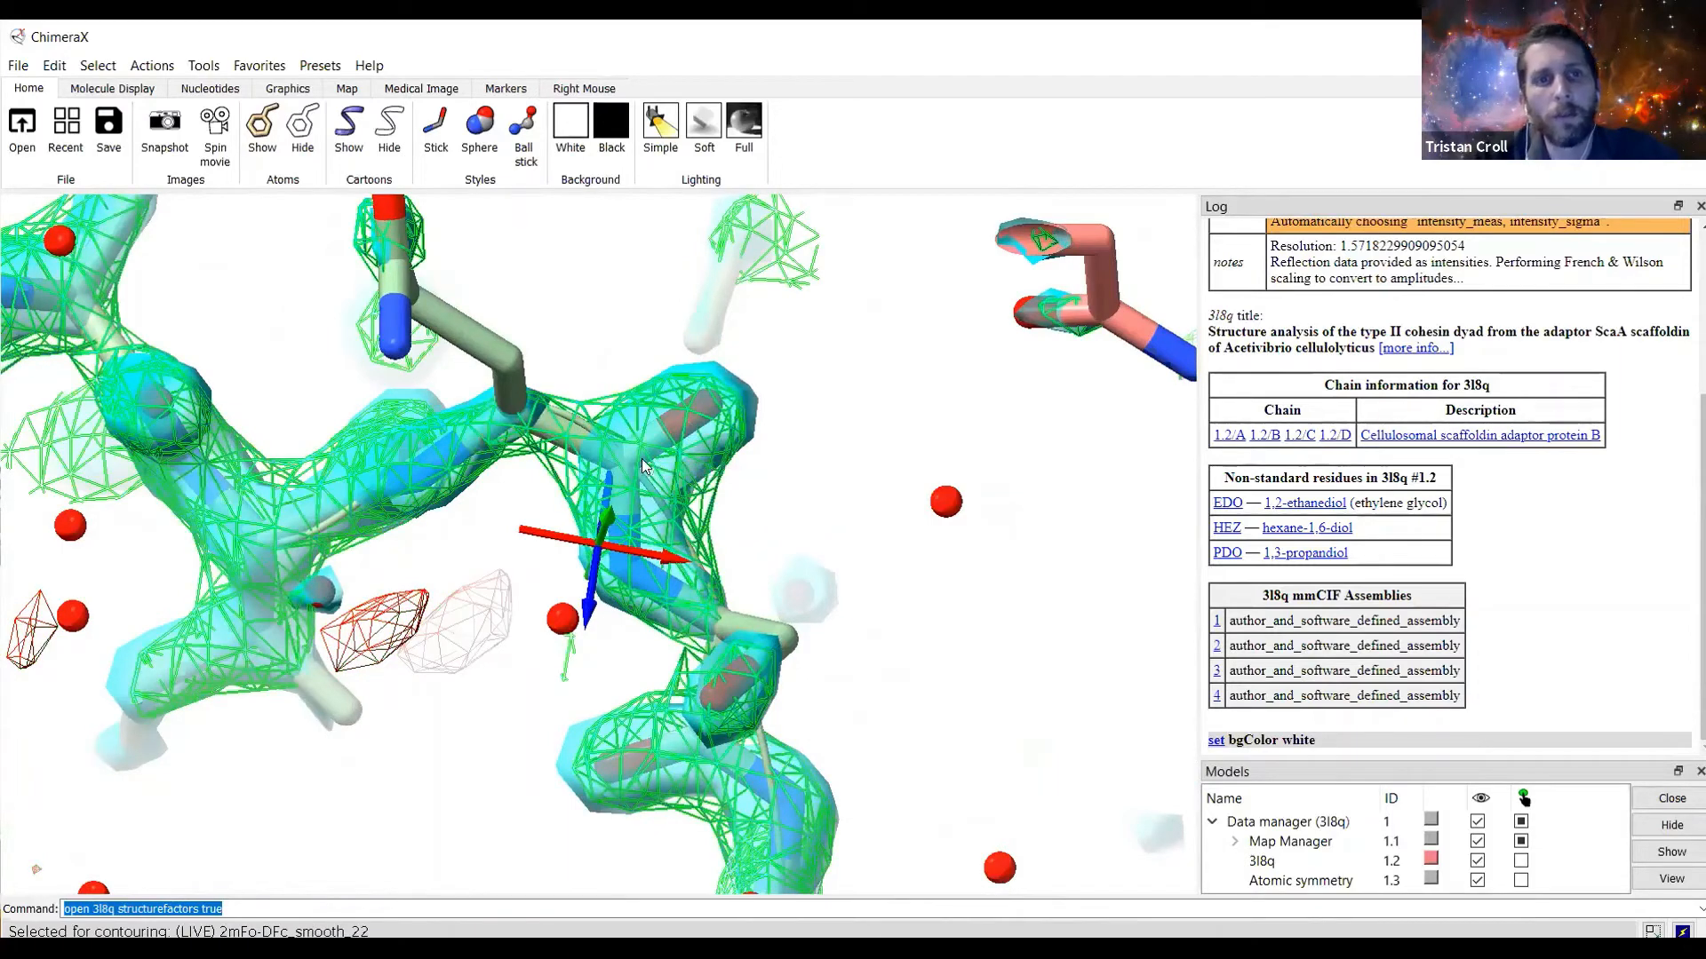
{"action": "scroll", "coordinate": [642, 468], "scroll_direction": "down", "scroll_amount": 1, "text": "ctrl"}
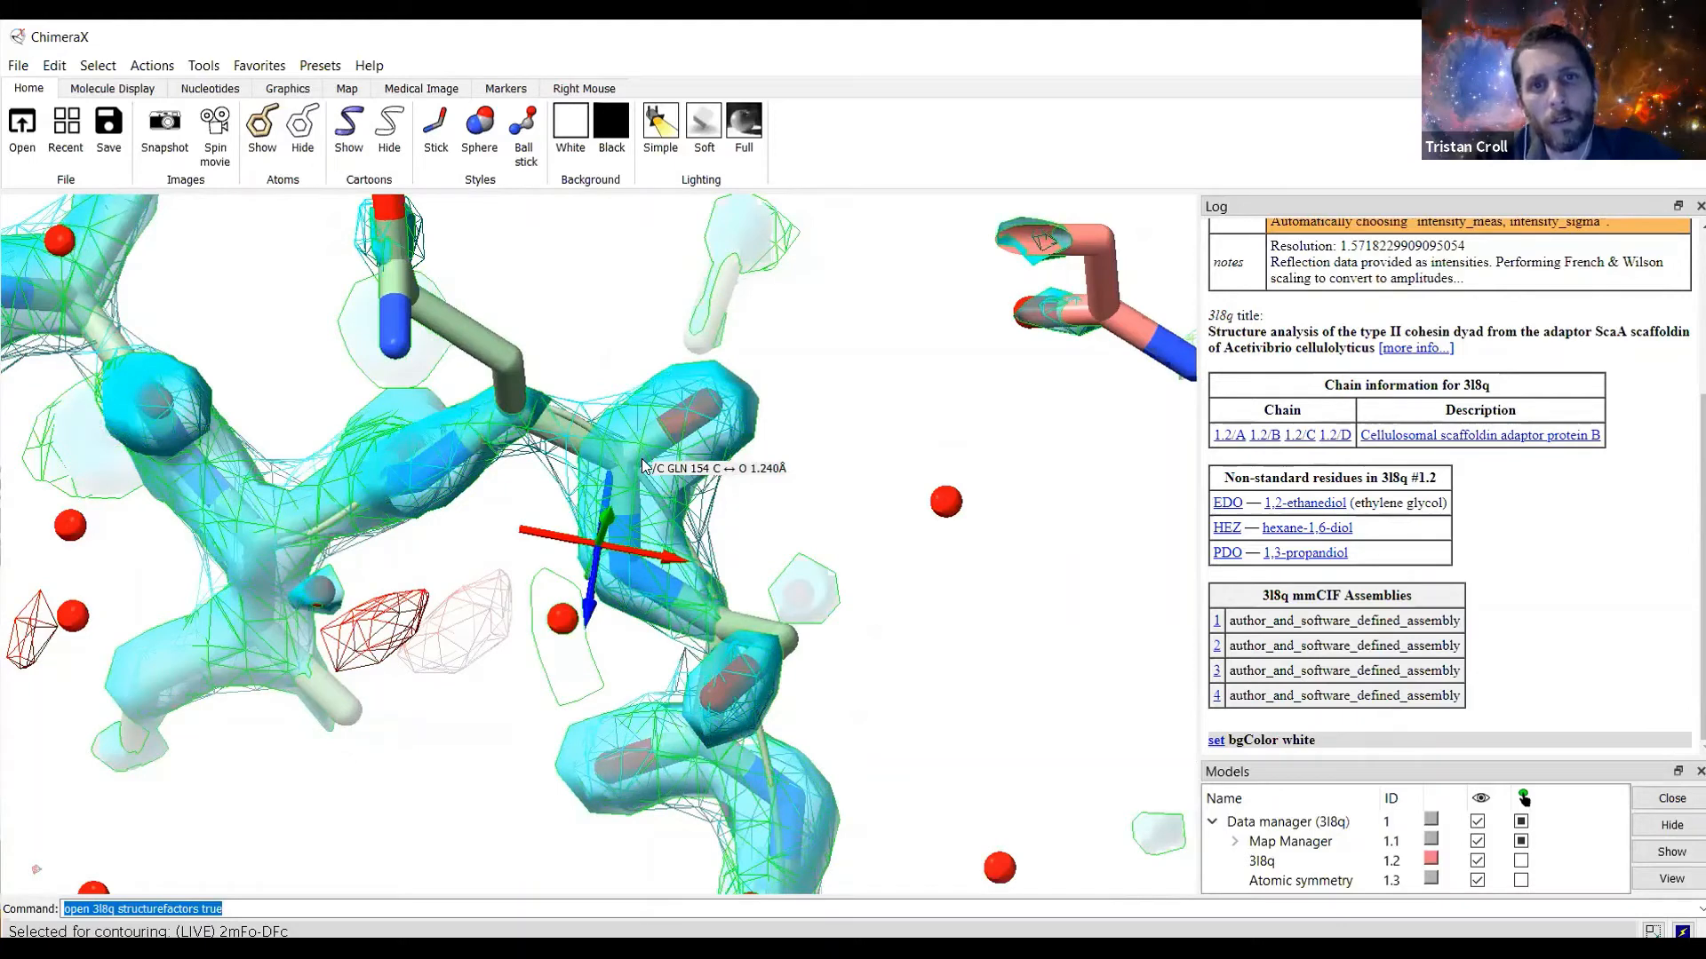
{"action": "scroll", "coordinate": [645, 467], "scroll_direction": "up", "scroll_amount": 1, "text": "ctrl"}
{"action": "scroll", "coordinate": [645, 468], "scroll_direction": "down", "scroll_amount": 2}
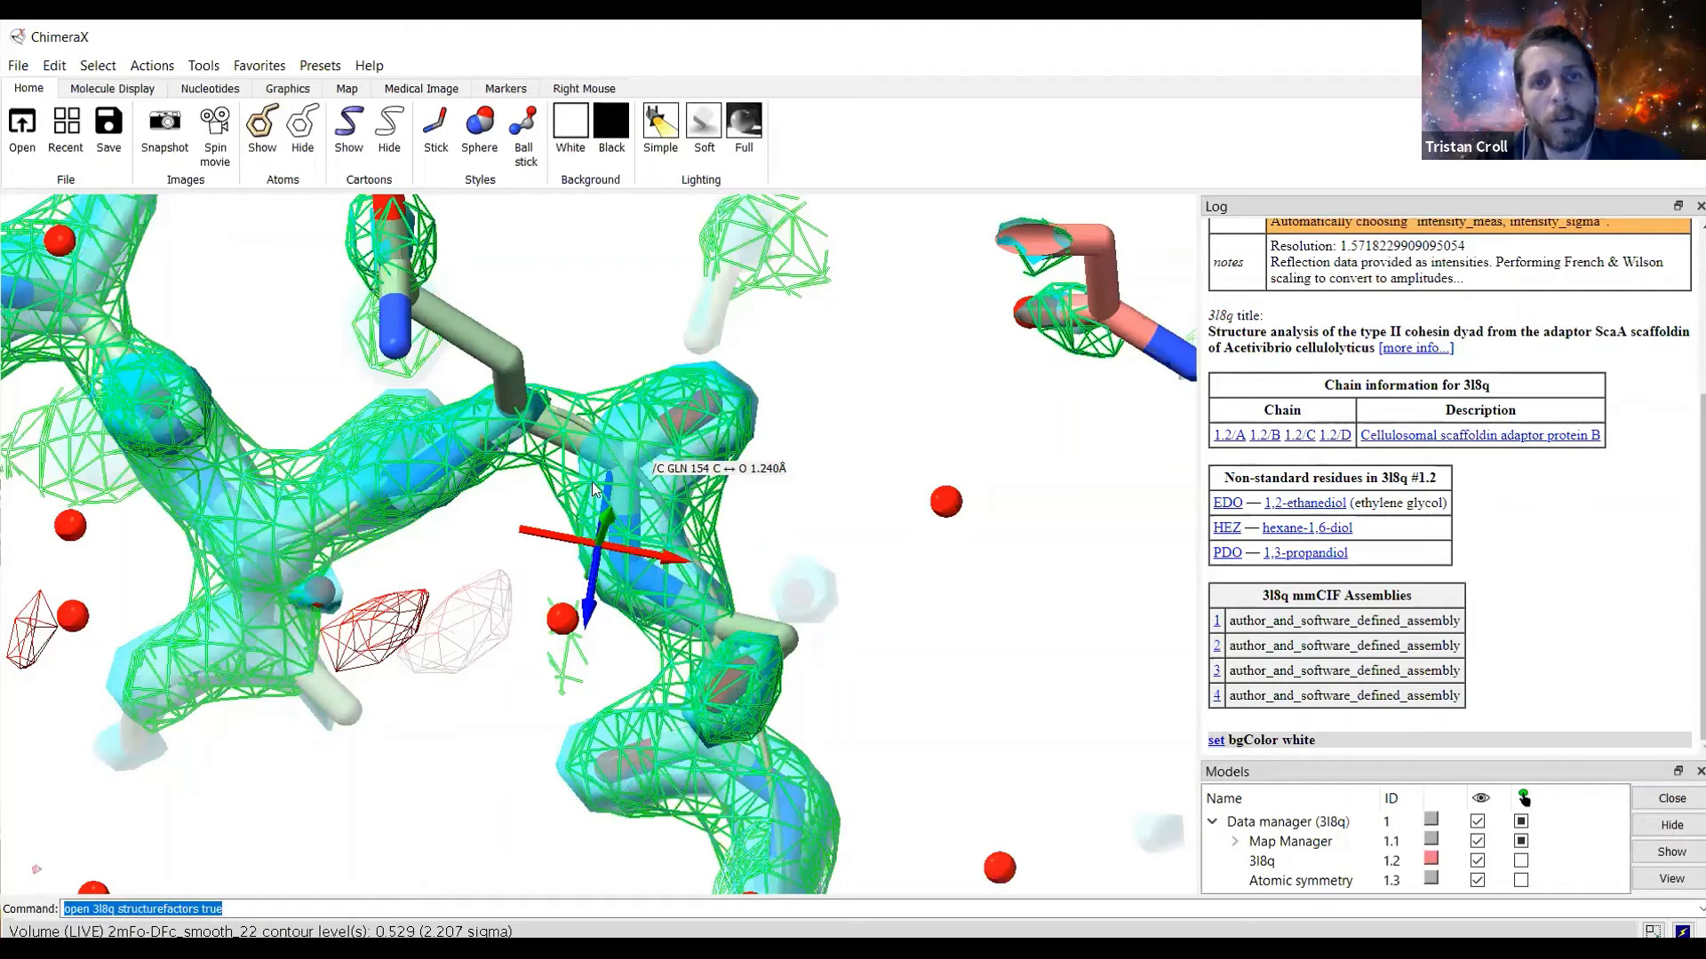
{"action": "scroll", "coordinate": [593, 481], "scroll_direction": "down", "scroll_amount": 4}
Examine how the model around Gln 154 of chain C fits the recontoured smooth map from several angles.
{"action": "left_click_drag", "start_coordinate": [593, 482], "coordinate": [613, 512]}
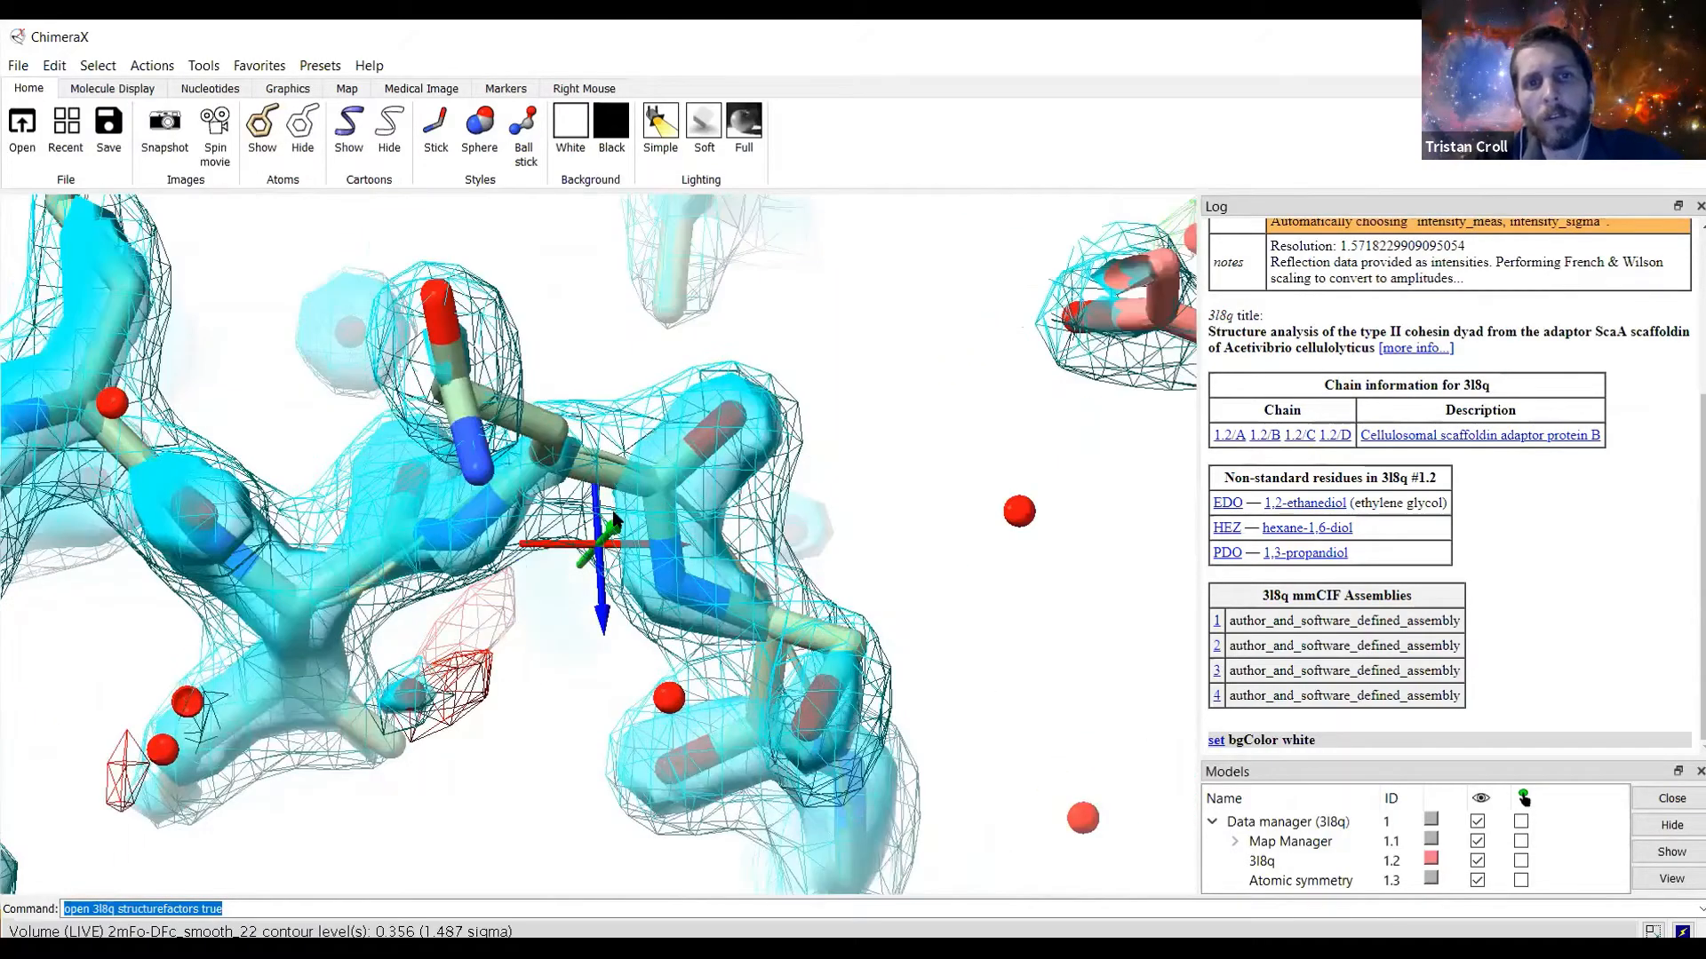
{"action": "left_click_drag", "start_coordinate": [646, 515], "coordinate": [632, 506]}
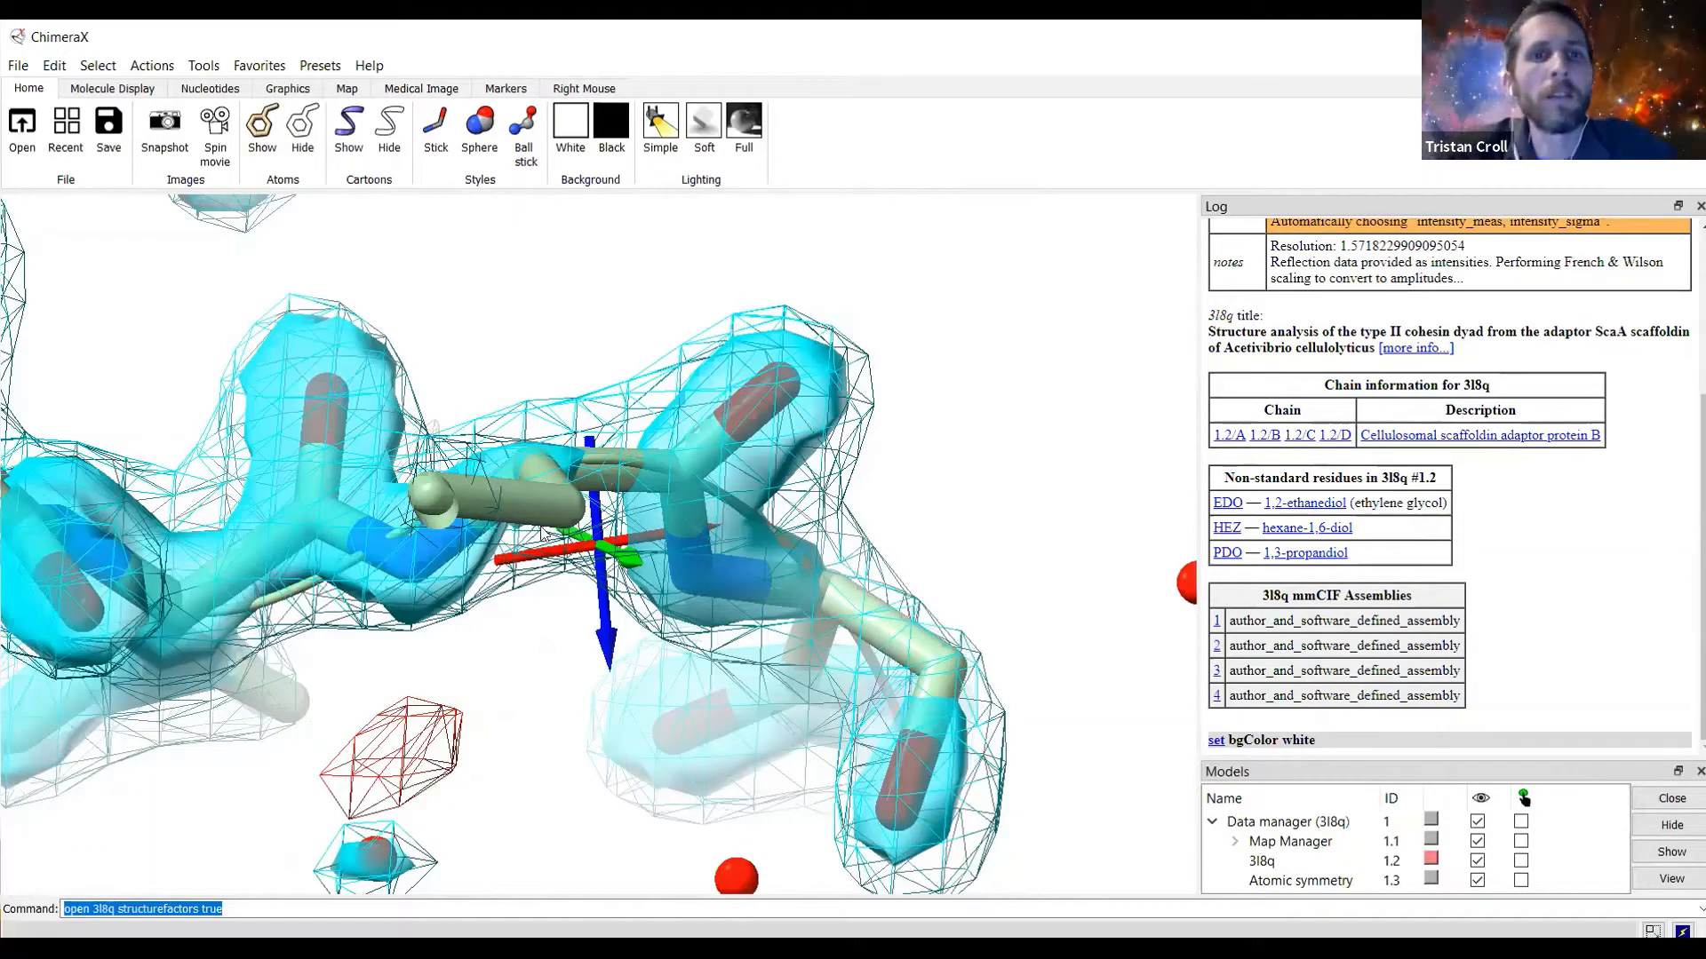
{"action": "left_click_drag", "start_coordinate": [513, 551], "coordinate": [524, 446]}
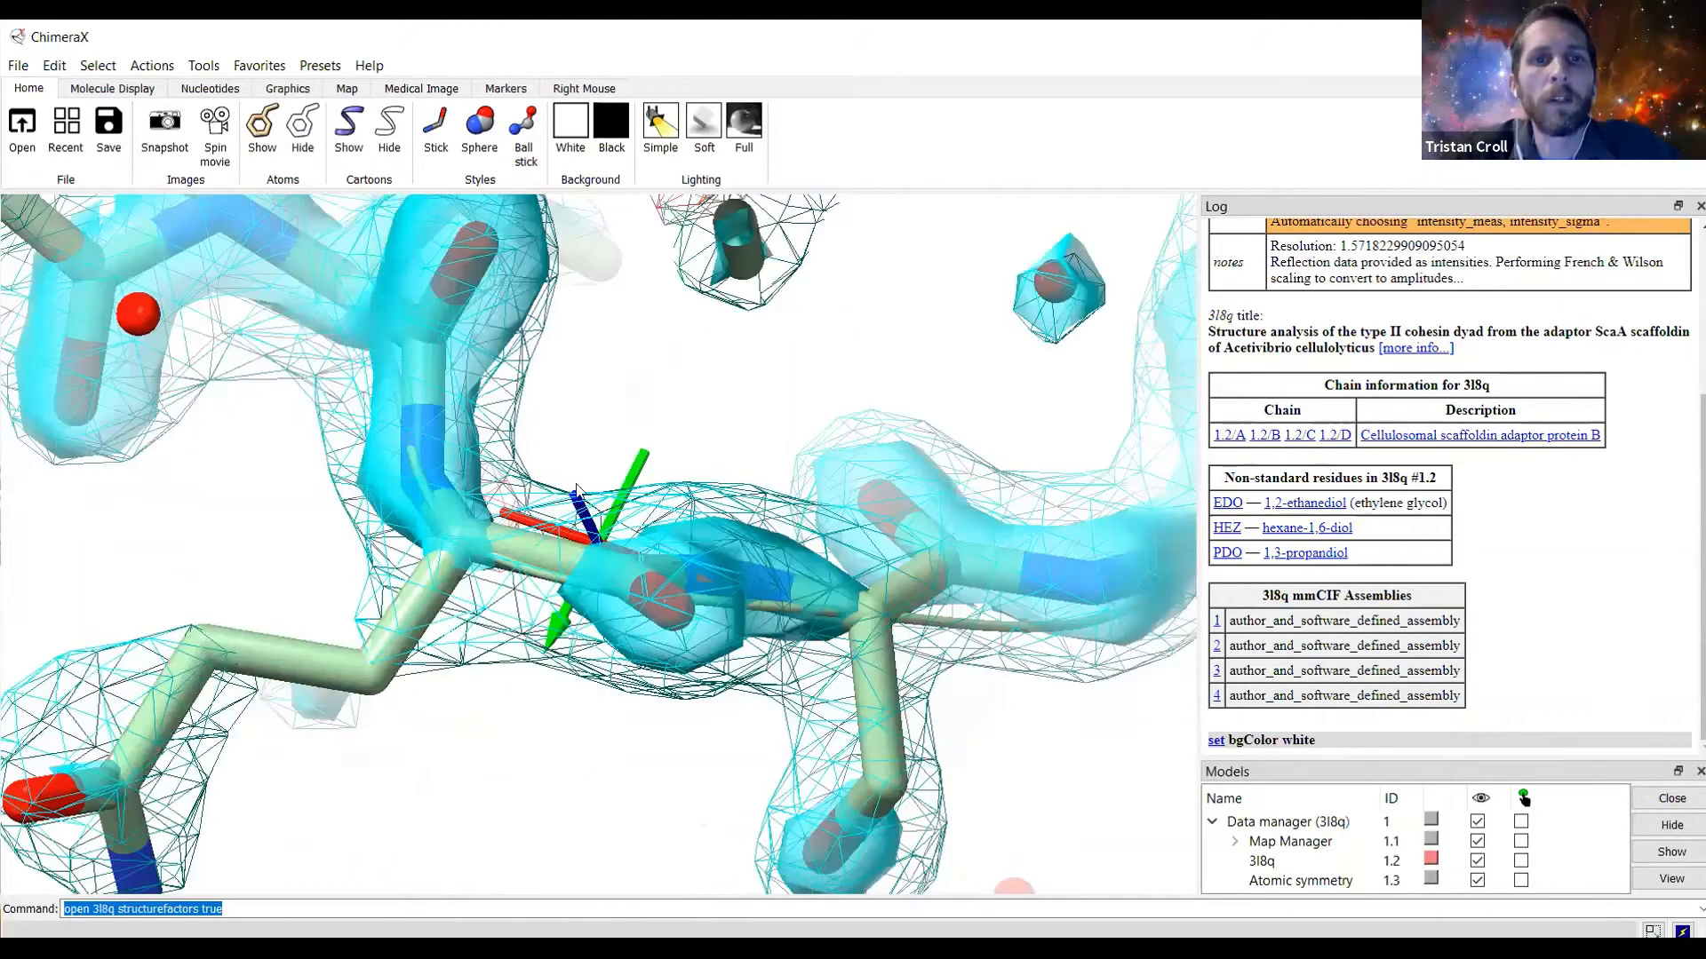
{"action": "left_click_drag", "start_coordinate": [561, 517], "coordinate": [756, 474]}
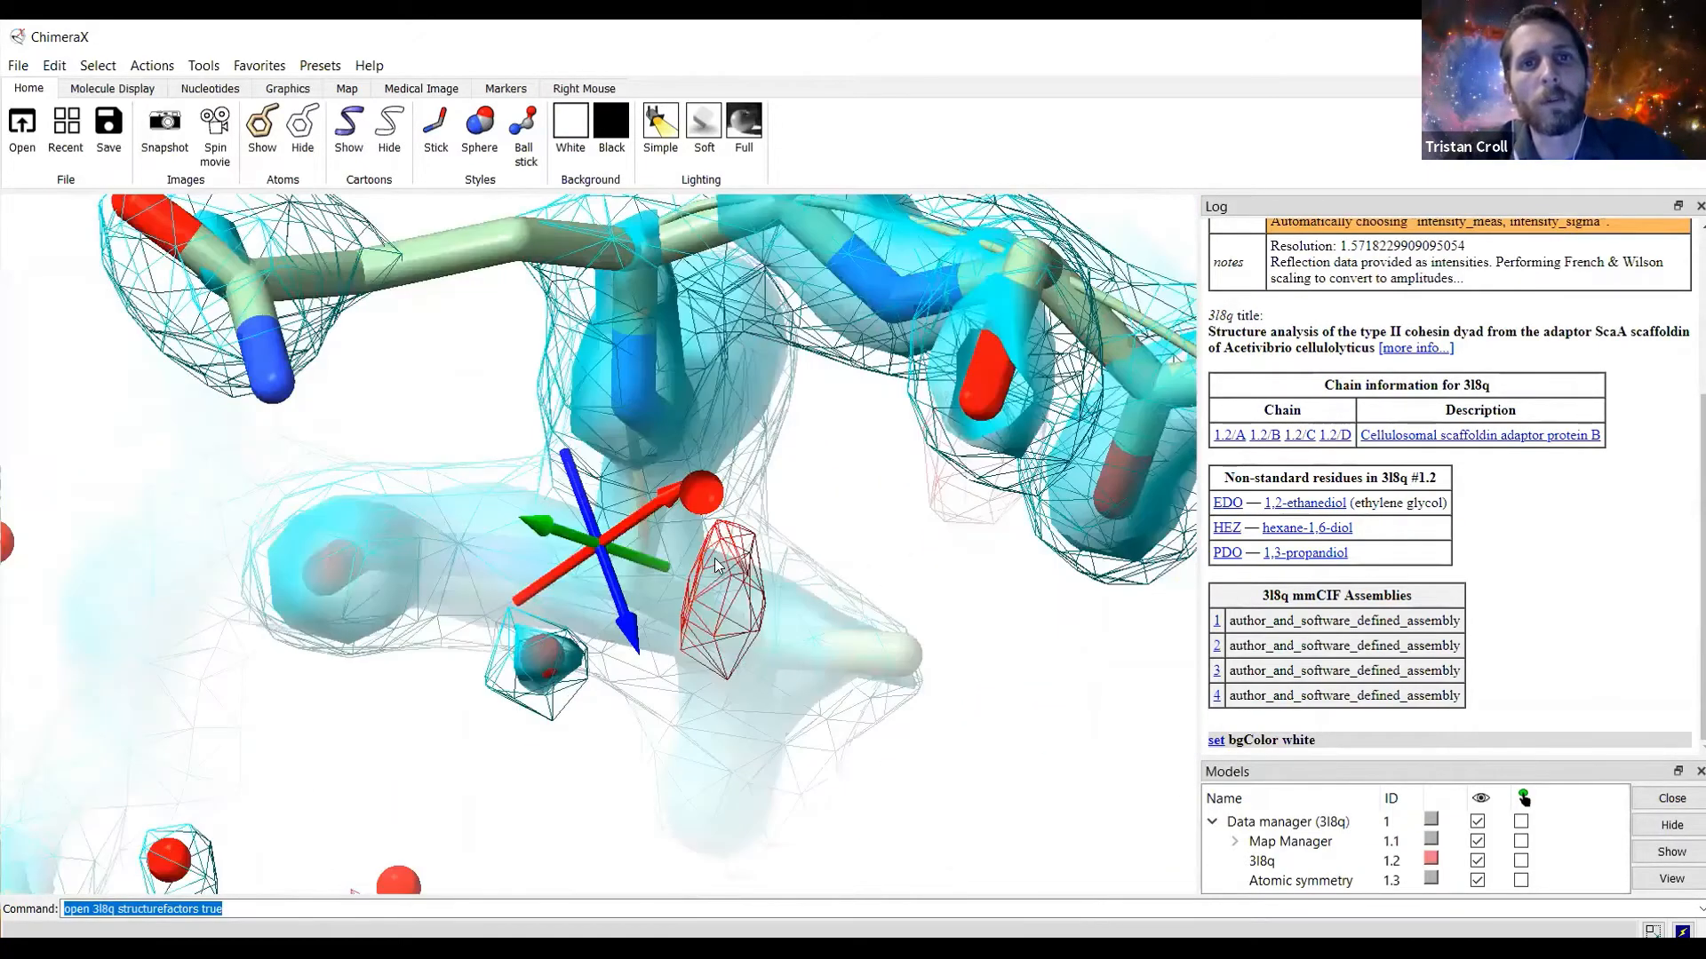
{"action": "scroll", "coordinate": [575, 687], "scroll_direction": "down", "scroll_amount": 5}
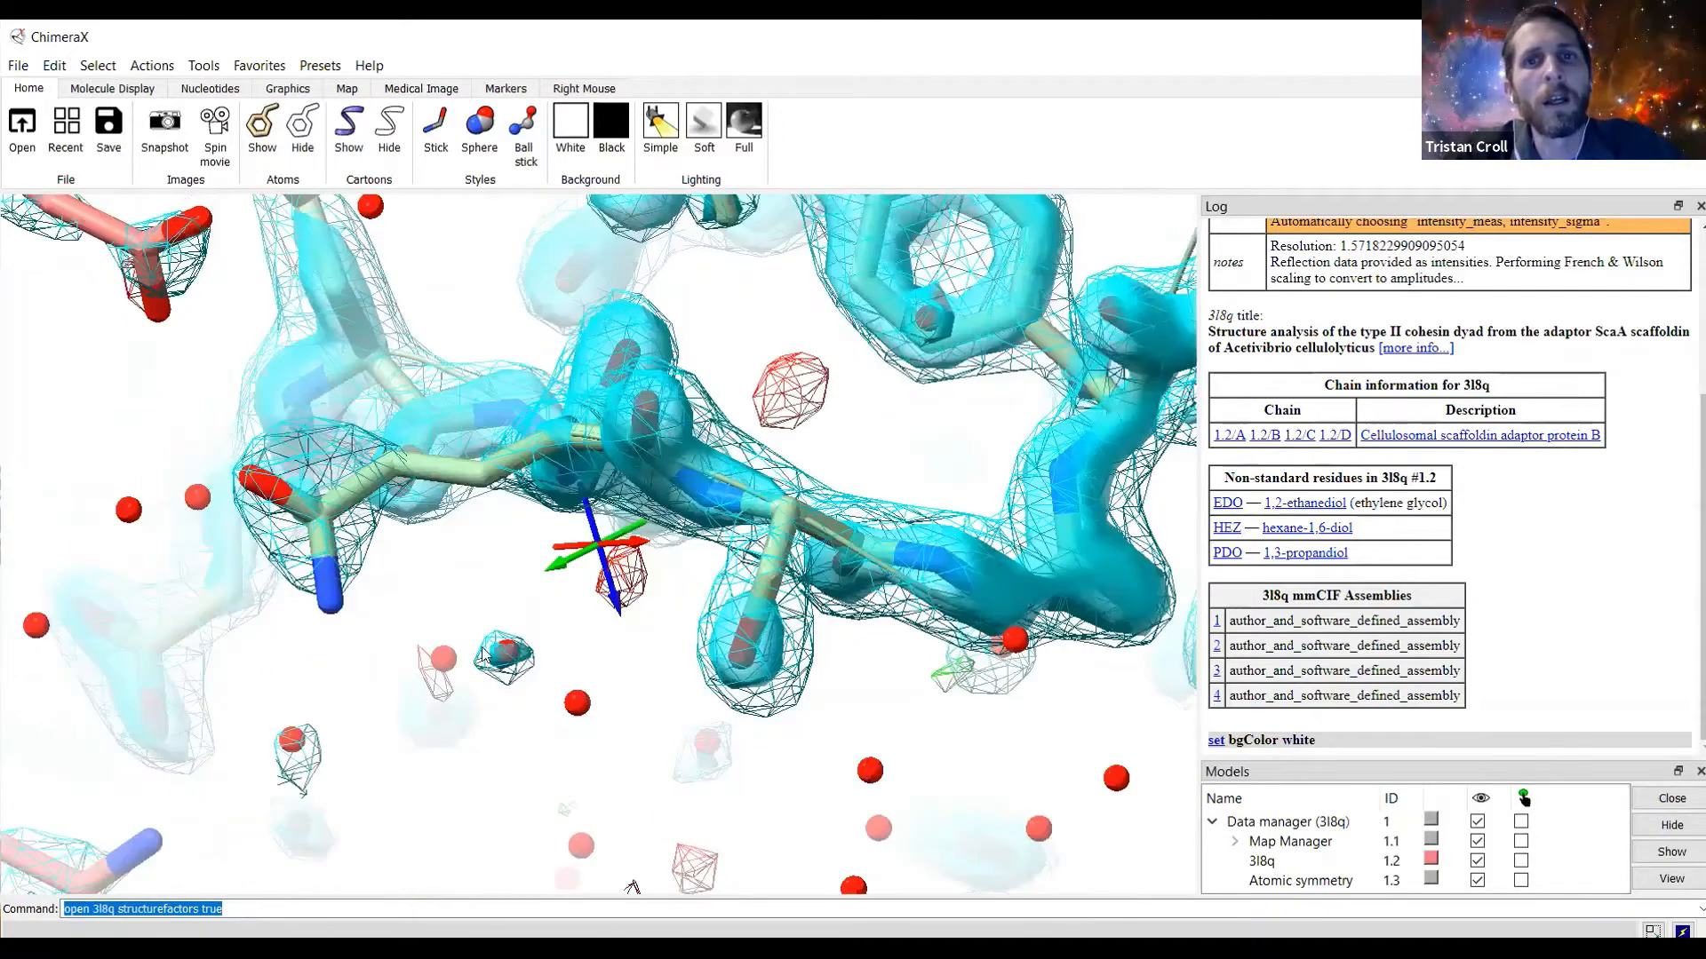
{"action": "left_click_drag", "start_coordinate": [721, 488], "coordinate": [728, 502]}
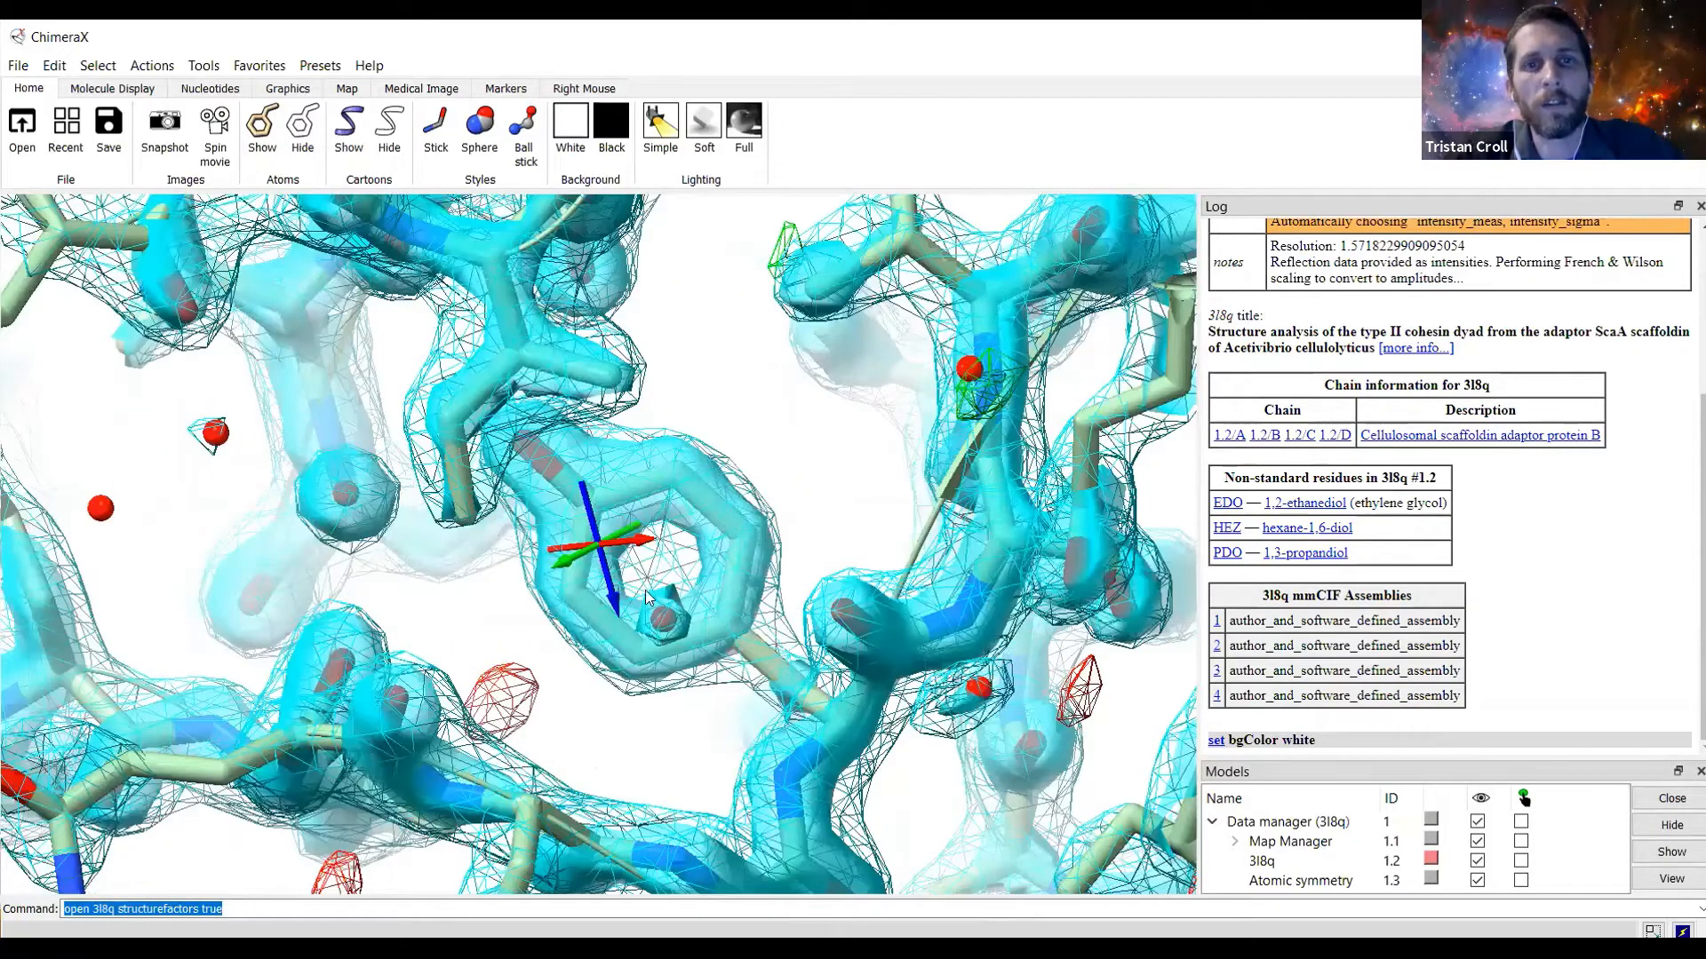
Examine the live maps in other regions of the model, checking side chains, waters and the red and green difference density.
{"action": "mouse_move", "coordinate": [691, 571]}
{"action": "left_mouse_down"}
{"action": "mouse_move", "coordinate": [647, 592]}
{"action": "mouse_move", "coordinate": [715, 647]}
{"action": "mouse_move", "coordinate": [638, 598]}
{"action": "mouse_move", "coordinate": [664, 613]}
{"action": "left_mouse_up"}
{"action": "mouse_move", "coordinate": [734, 566]}
{"action": "left_mouse_down"}
{"action": "mouse_move", "coordinate": [778, 555]}
{"action": "mouse_move", "coordinate": [718, 628]}
{"action": "left_mouse_up"}
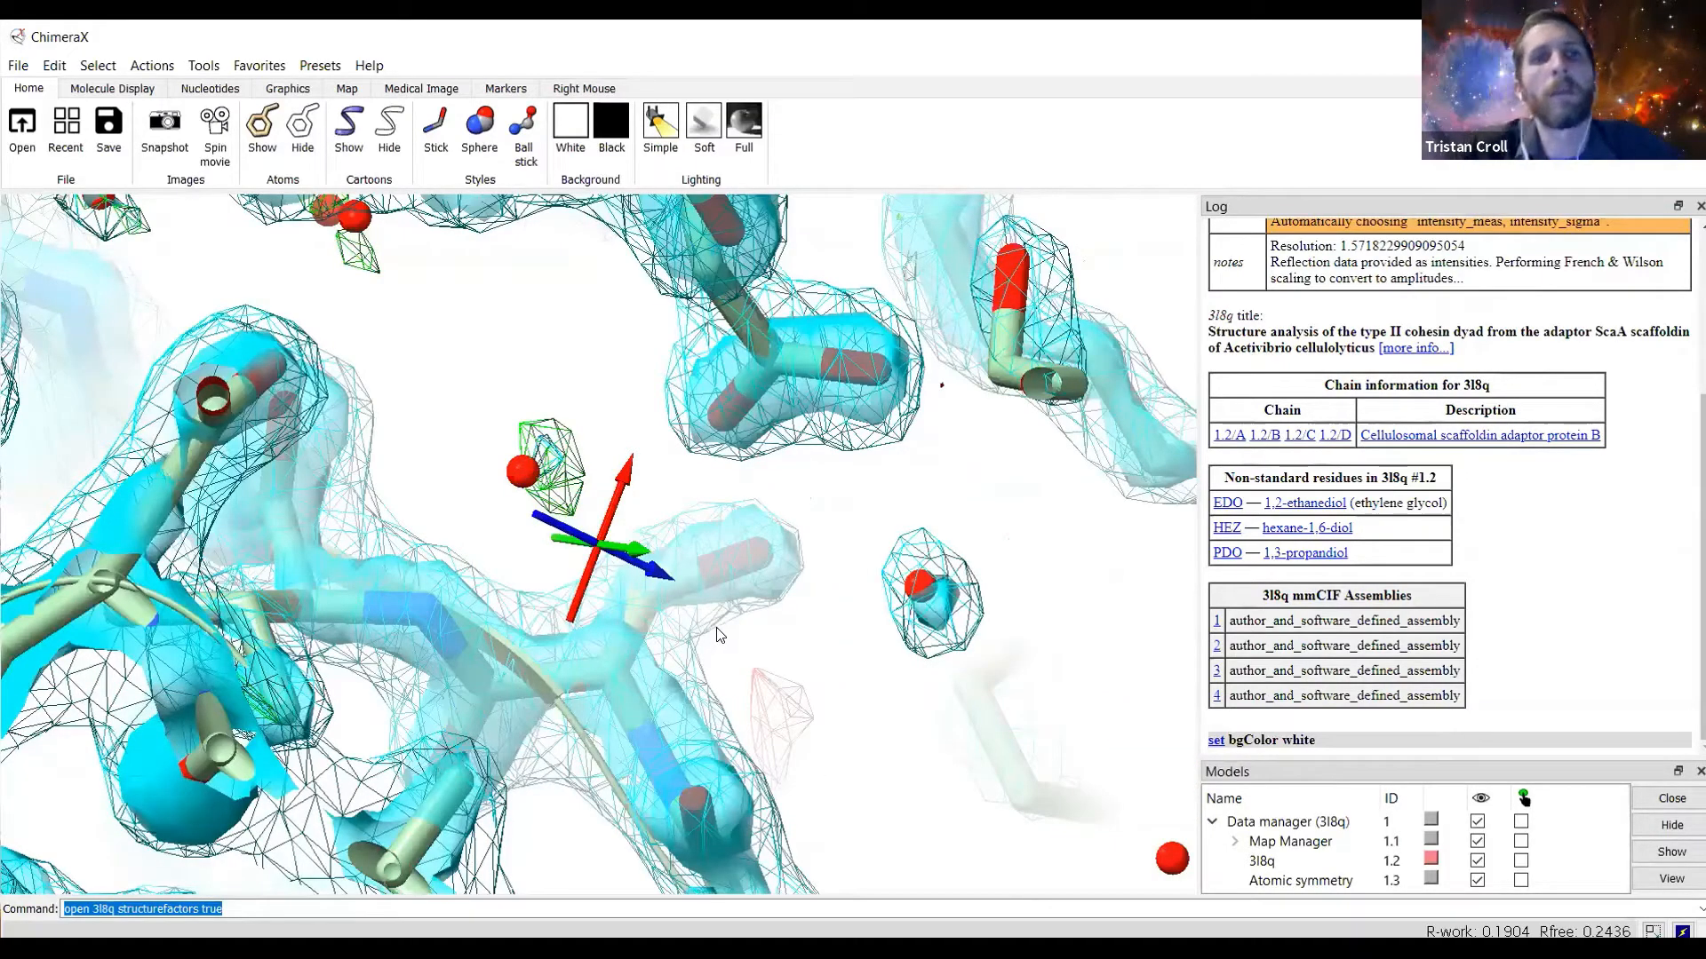
{"action": "left_click_drag", "start_coordinate": [602, 584], "coordinate": [574, 565]}
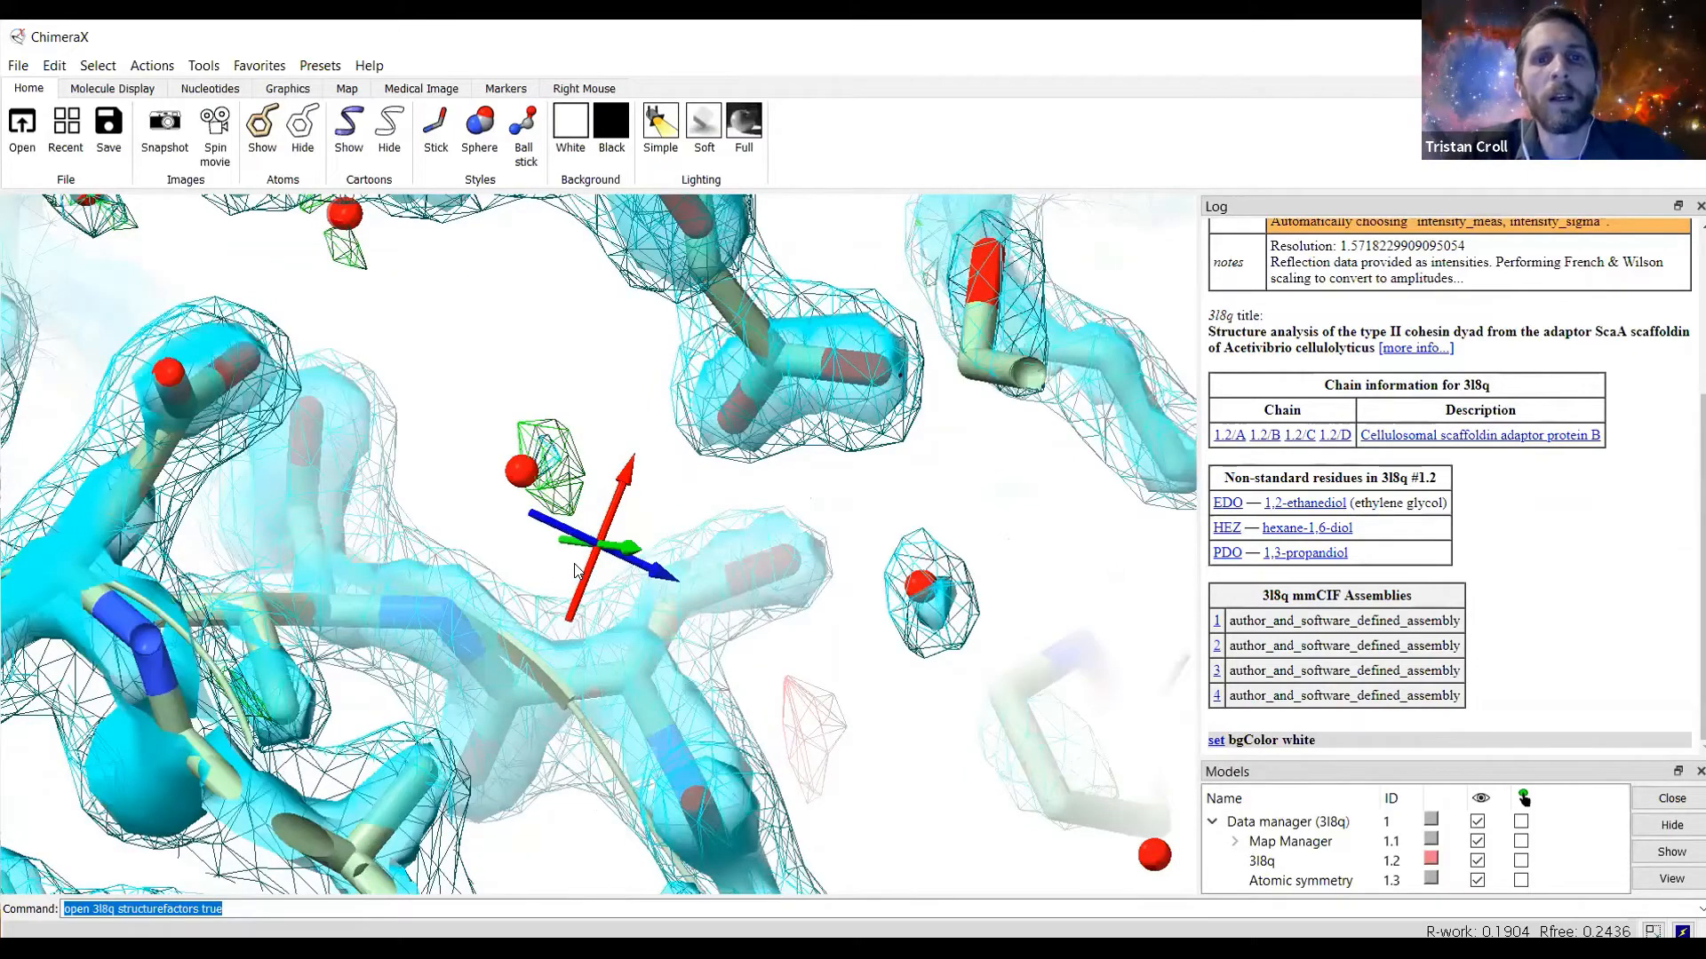
{"action": "mouse_move", "coordinate": [575, 564]}
{"action": "left_mouse_down"}
{"action": "mouse_move", "coordinate": [513, 524]}
{"action": "mouse_move", "coordinate": [582, 539]}
{"action": "left_mouse_up"}
{"action": "scroll", "coordinate": [582, 539], "scroll_direction": "down", "scroll_amount": 2}
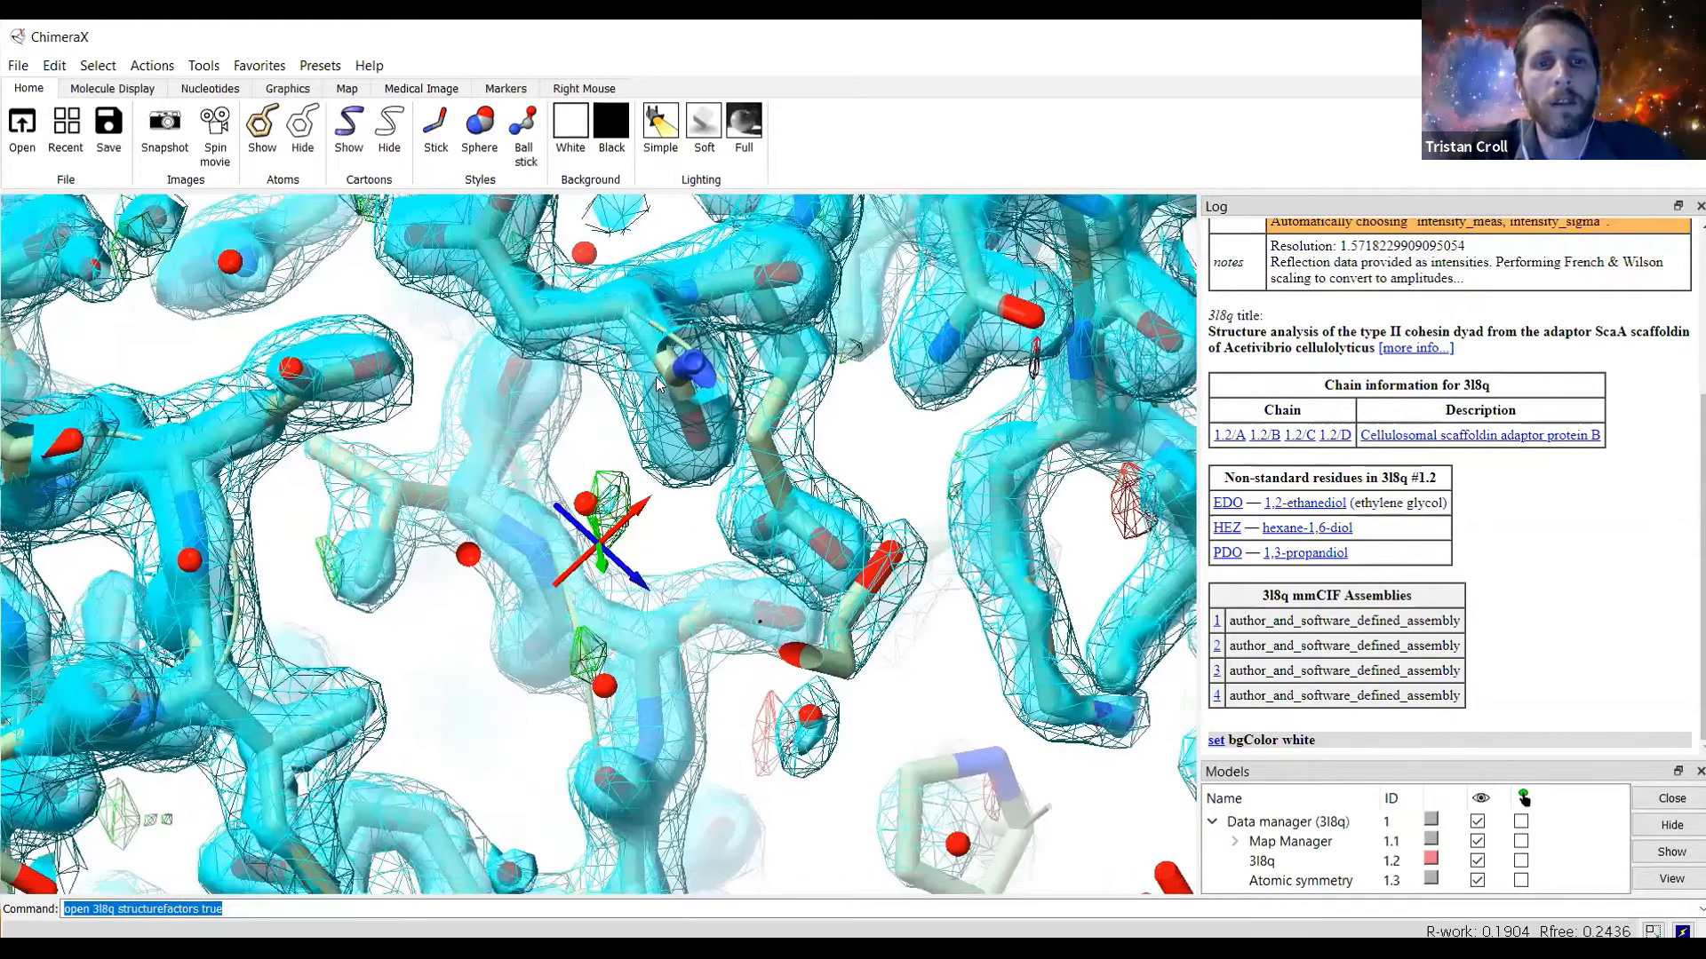
{"action": "left_click_drag", "start_coordinate": [658, 384], "coordinate": [728, 574]}
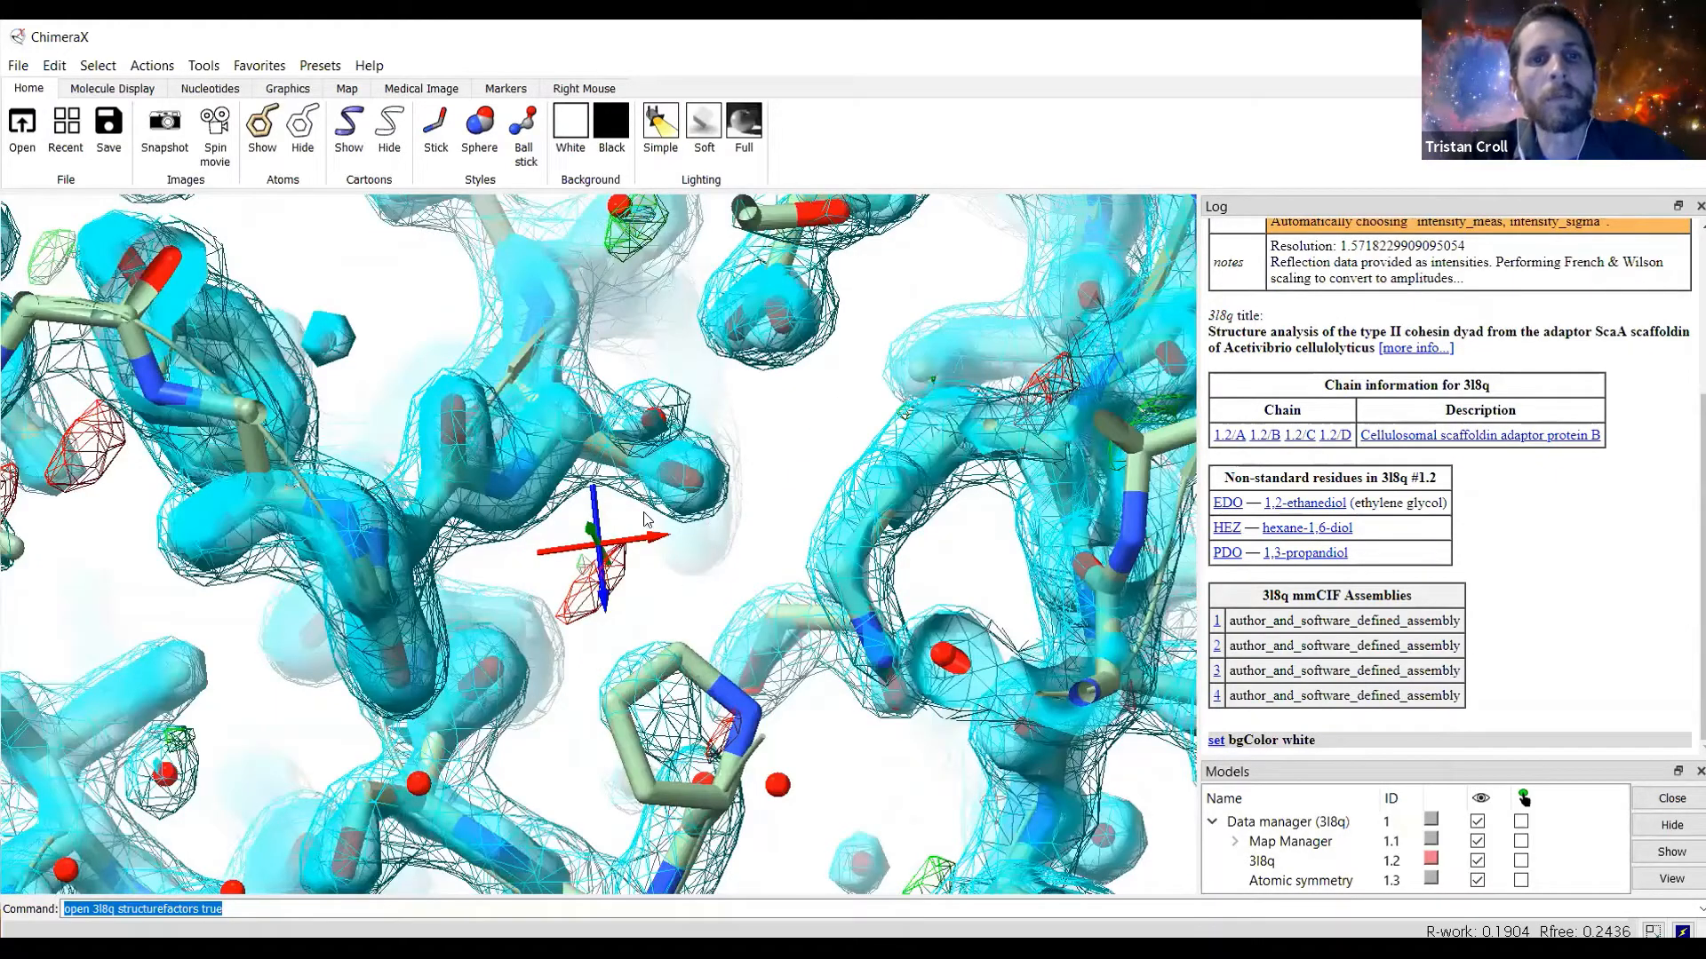
{"action": "scroll", "coordinate": [646, 519], "scroll_direction": "down", "scroll_amount": 4}
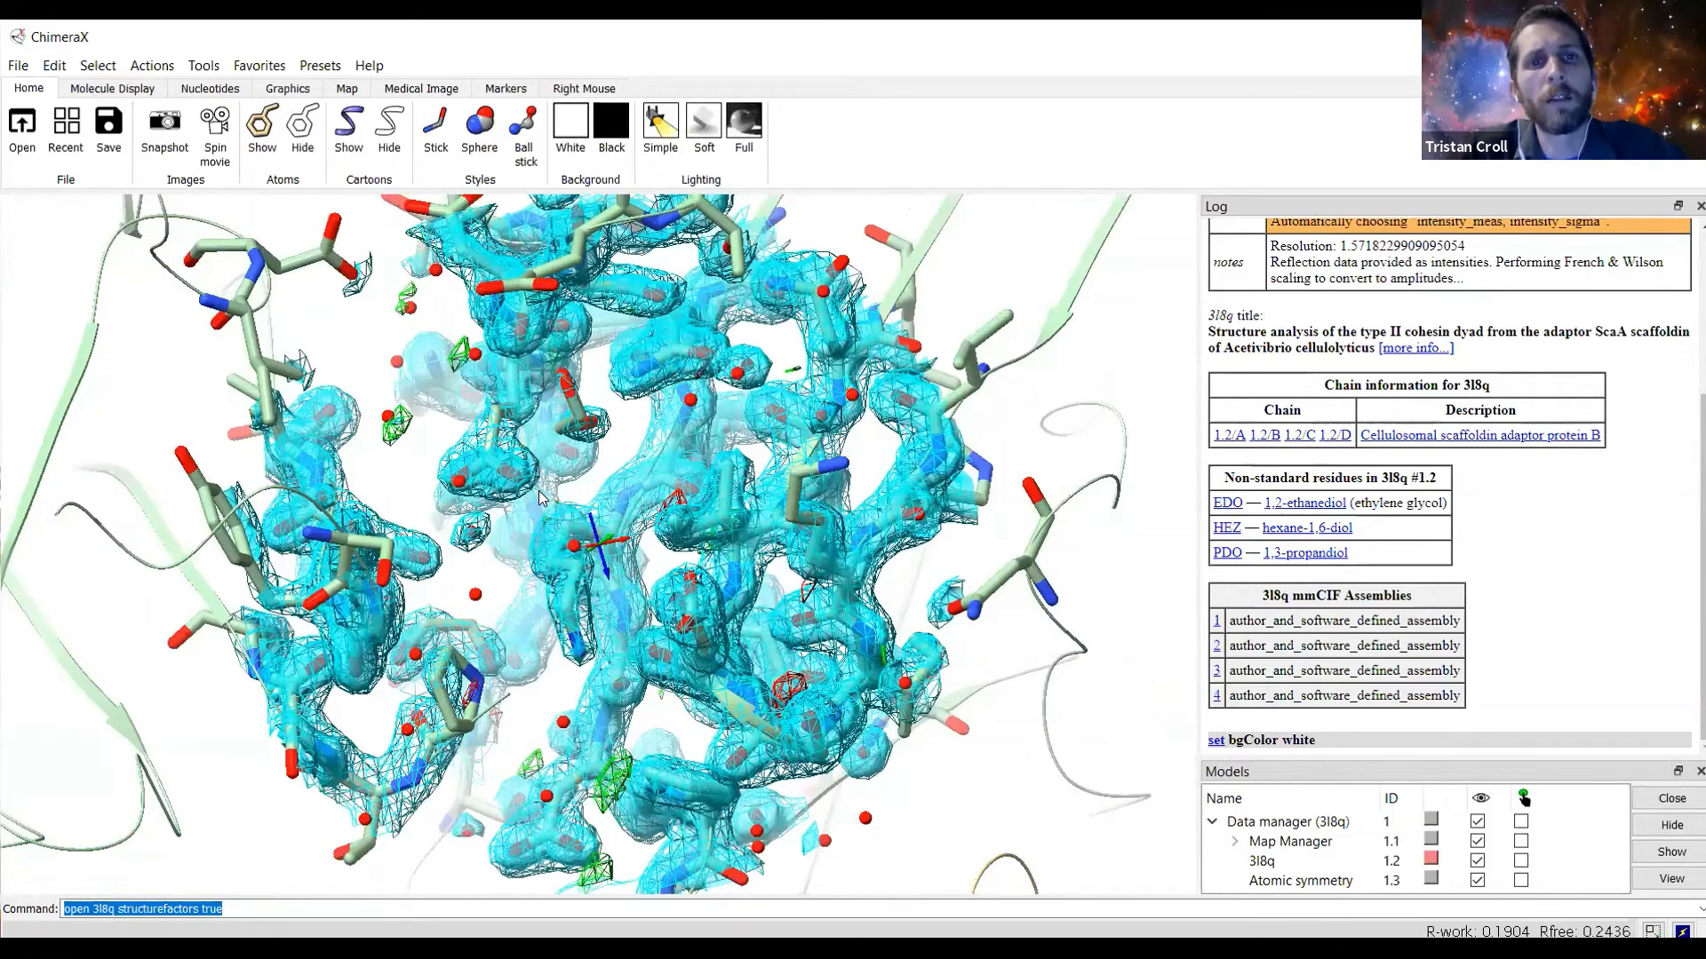
{"action": "left_click_drag", "start_coordinate": [539, 490], "coordinate": [571, 494]}
{"action": "scroll", "coordinate": [571, 494], "scroll_direction": "up", "scroll_amount": 5}
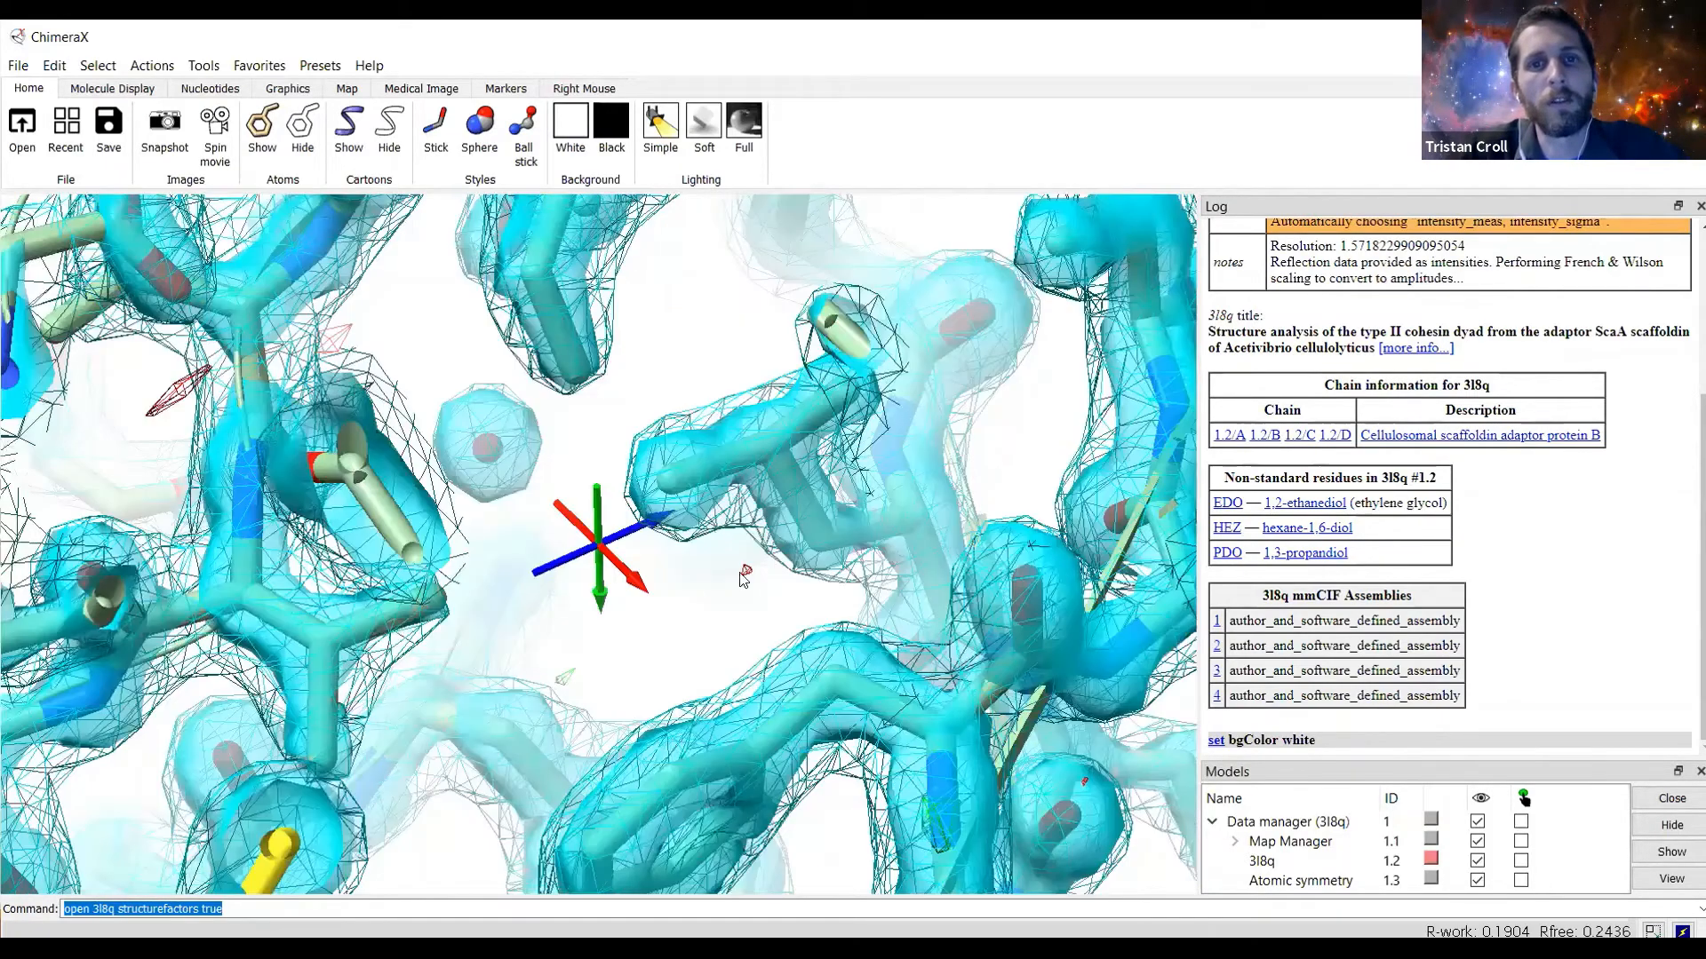
{"action": "middle_click_drag", "start_coordinate": [795, 431], "coordinate": [782, 414]}
{"action": "left_click_drag", "start_coordinate": [783, 417], "coordinate": [784, 594]}
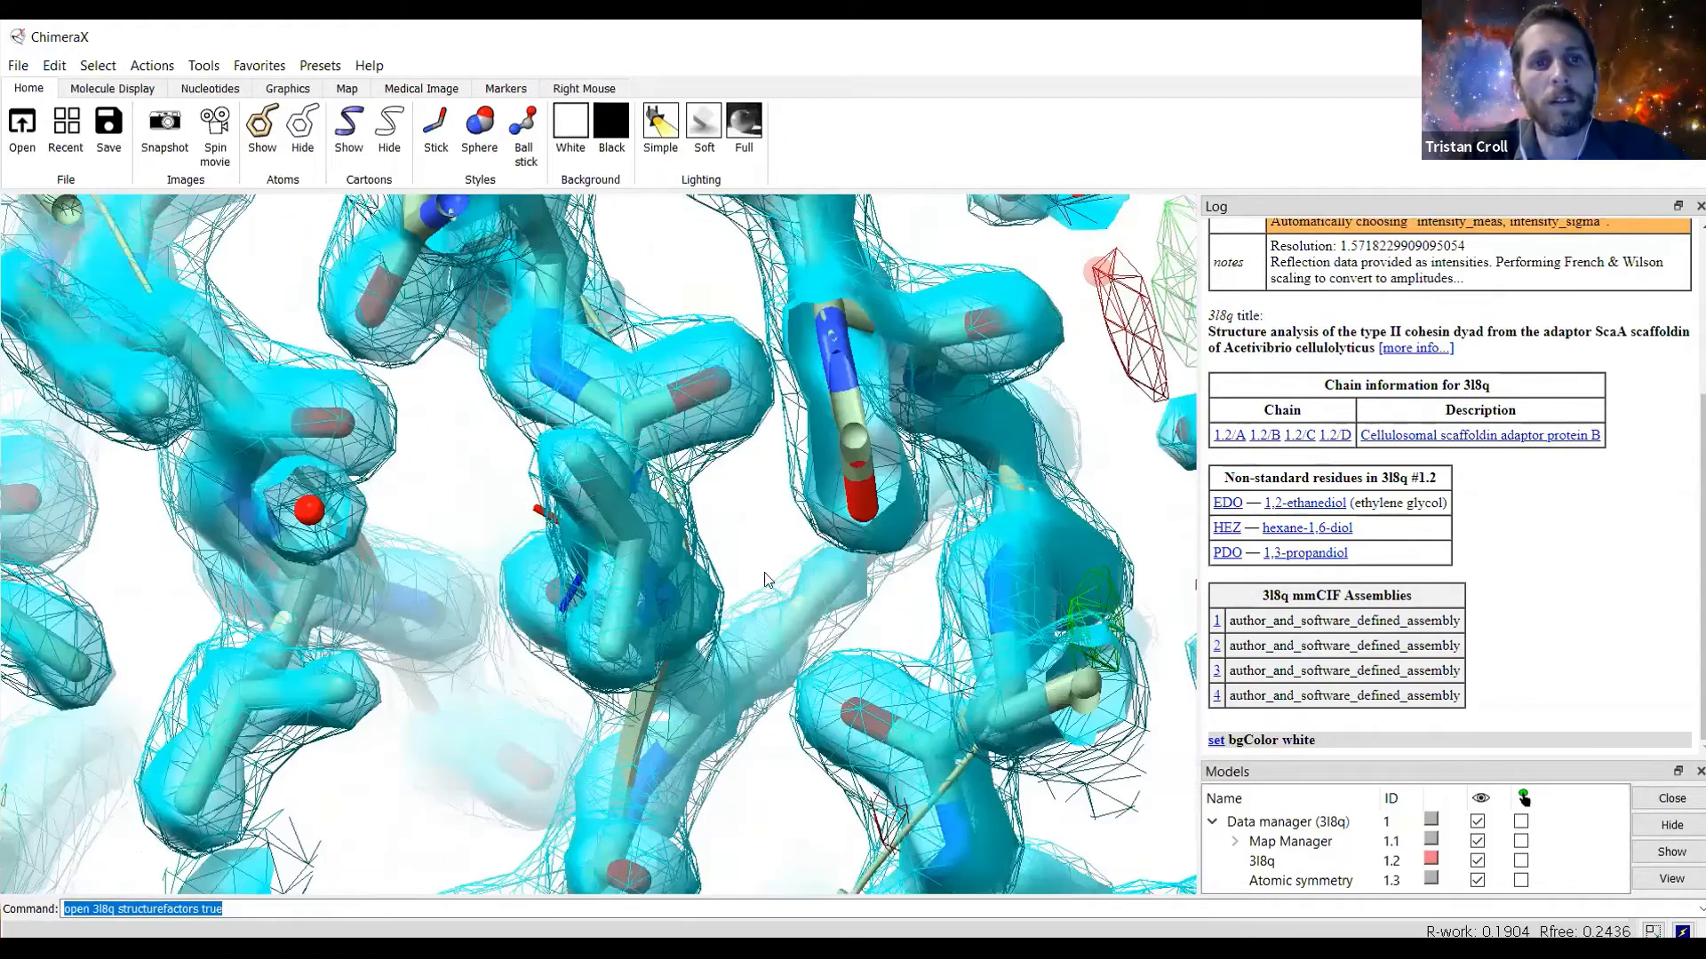
{"action": "middle_click", "coordinate": [706, 528]}
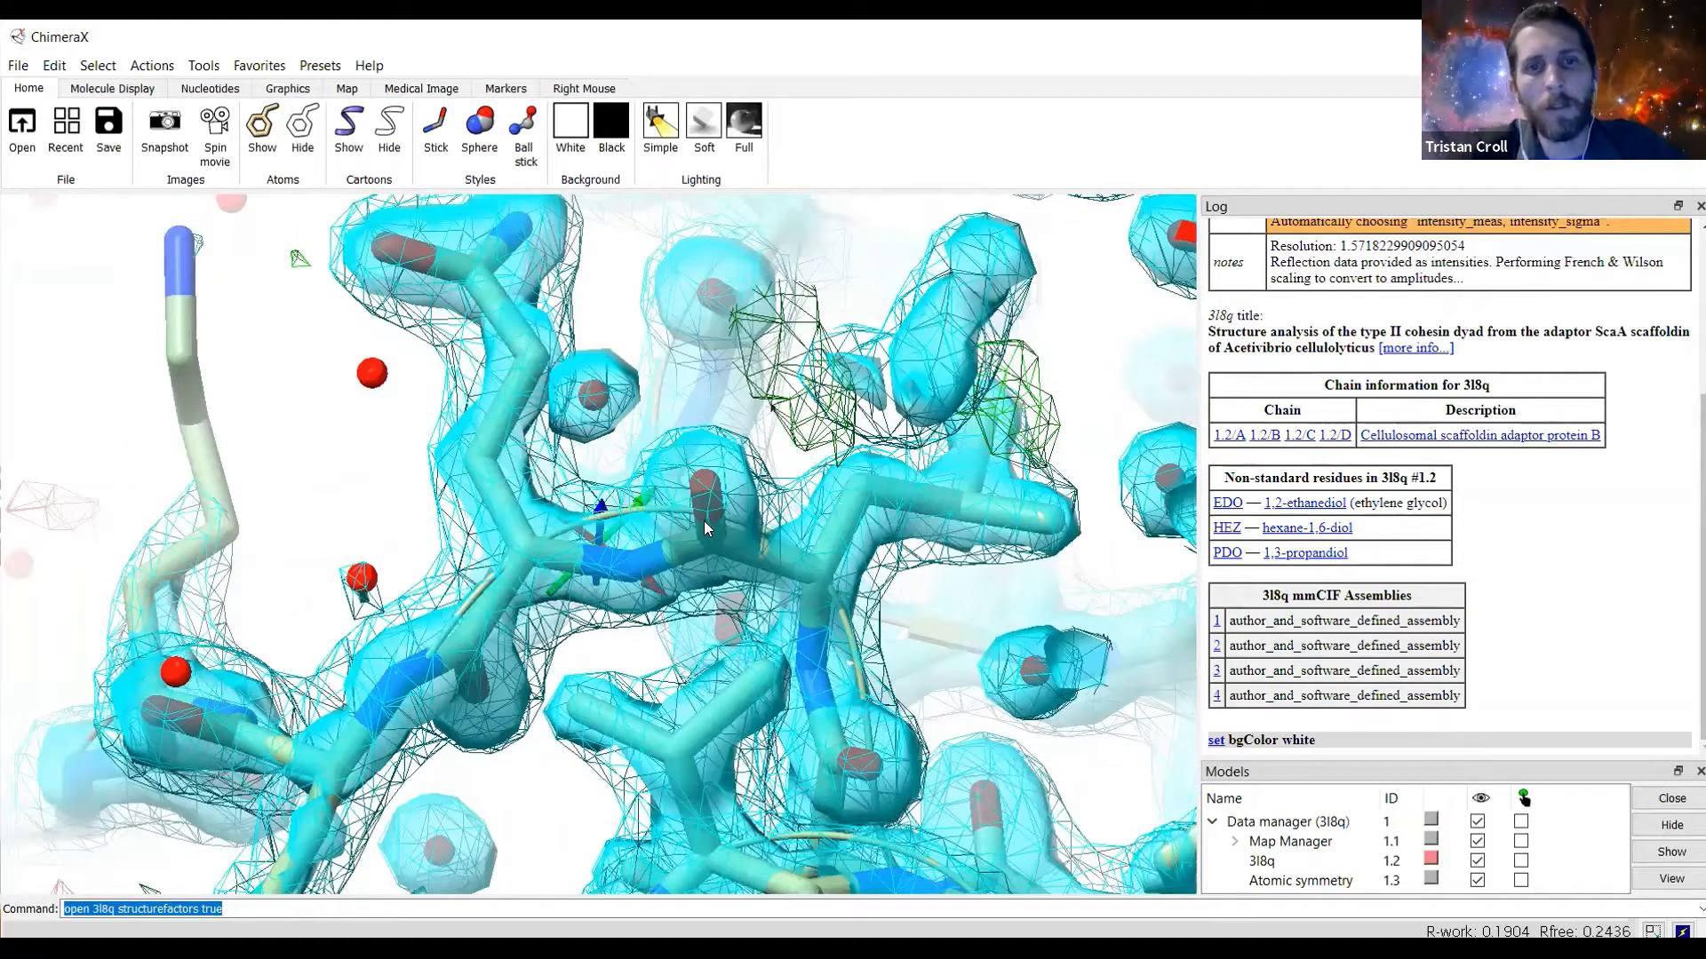
{"action": "scroll", "coordinate": [703, 520], "scroll_direction": "down", "scroll_amount": 2}
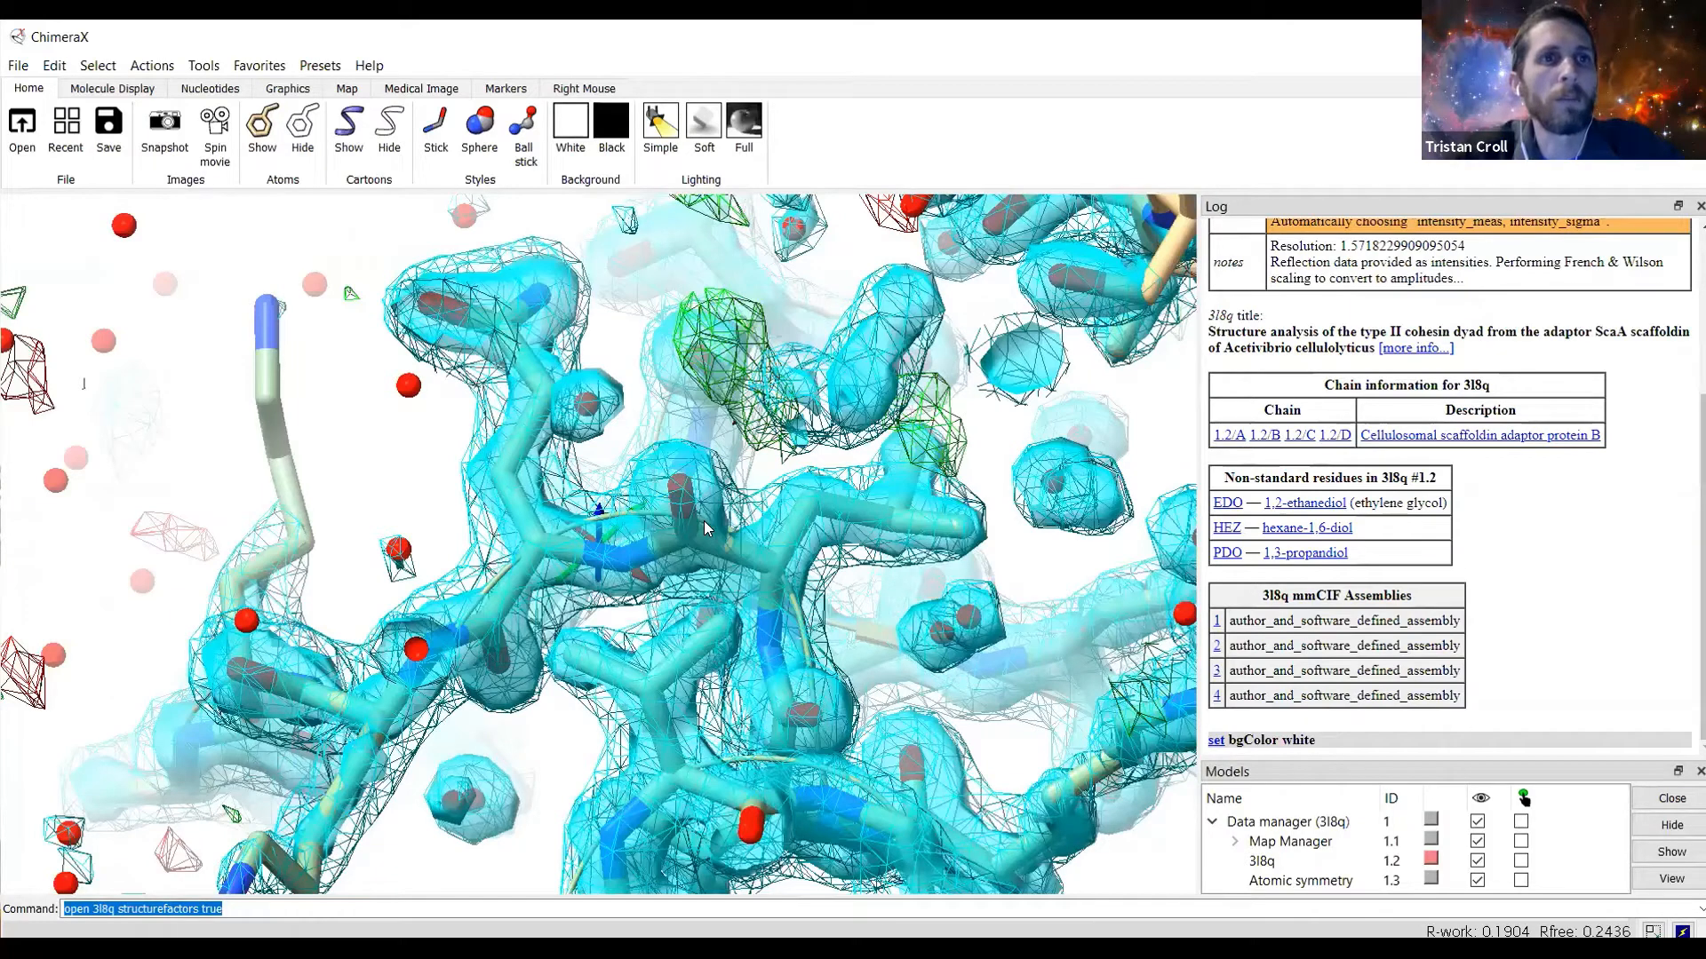
Start ISOLDE with the command "isolde start" and dock its window into the side panel.
{"action": "left_click", "coordinate": [203, 64]}
{"action": "mouse_move", "coordinate": [266, 89]}
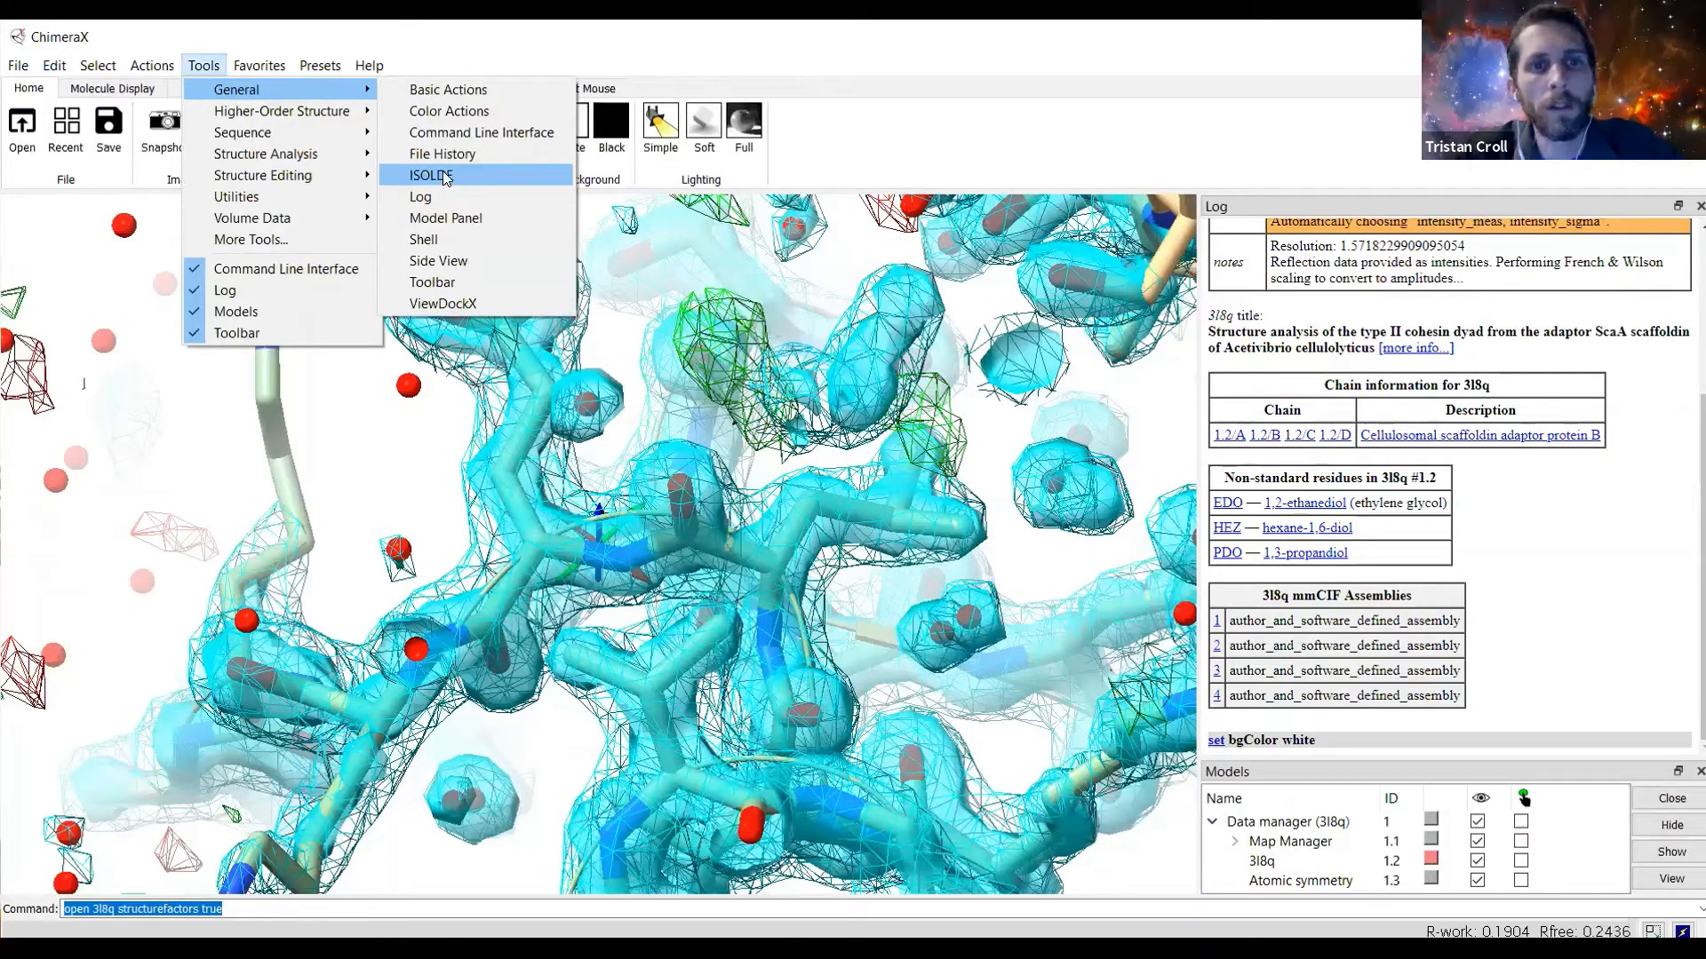
{"action": "left_click", "coordinate": [493, 672]}
{"action": "type", "text": "isolde"}
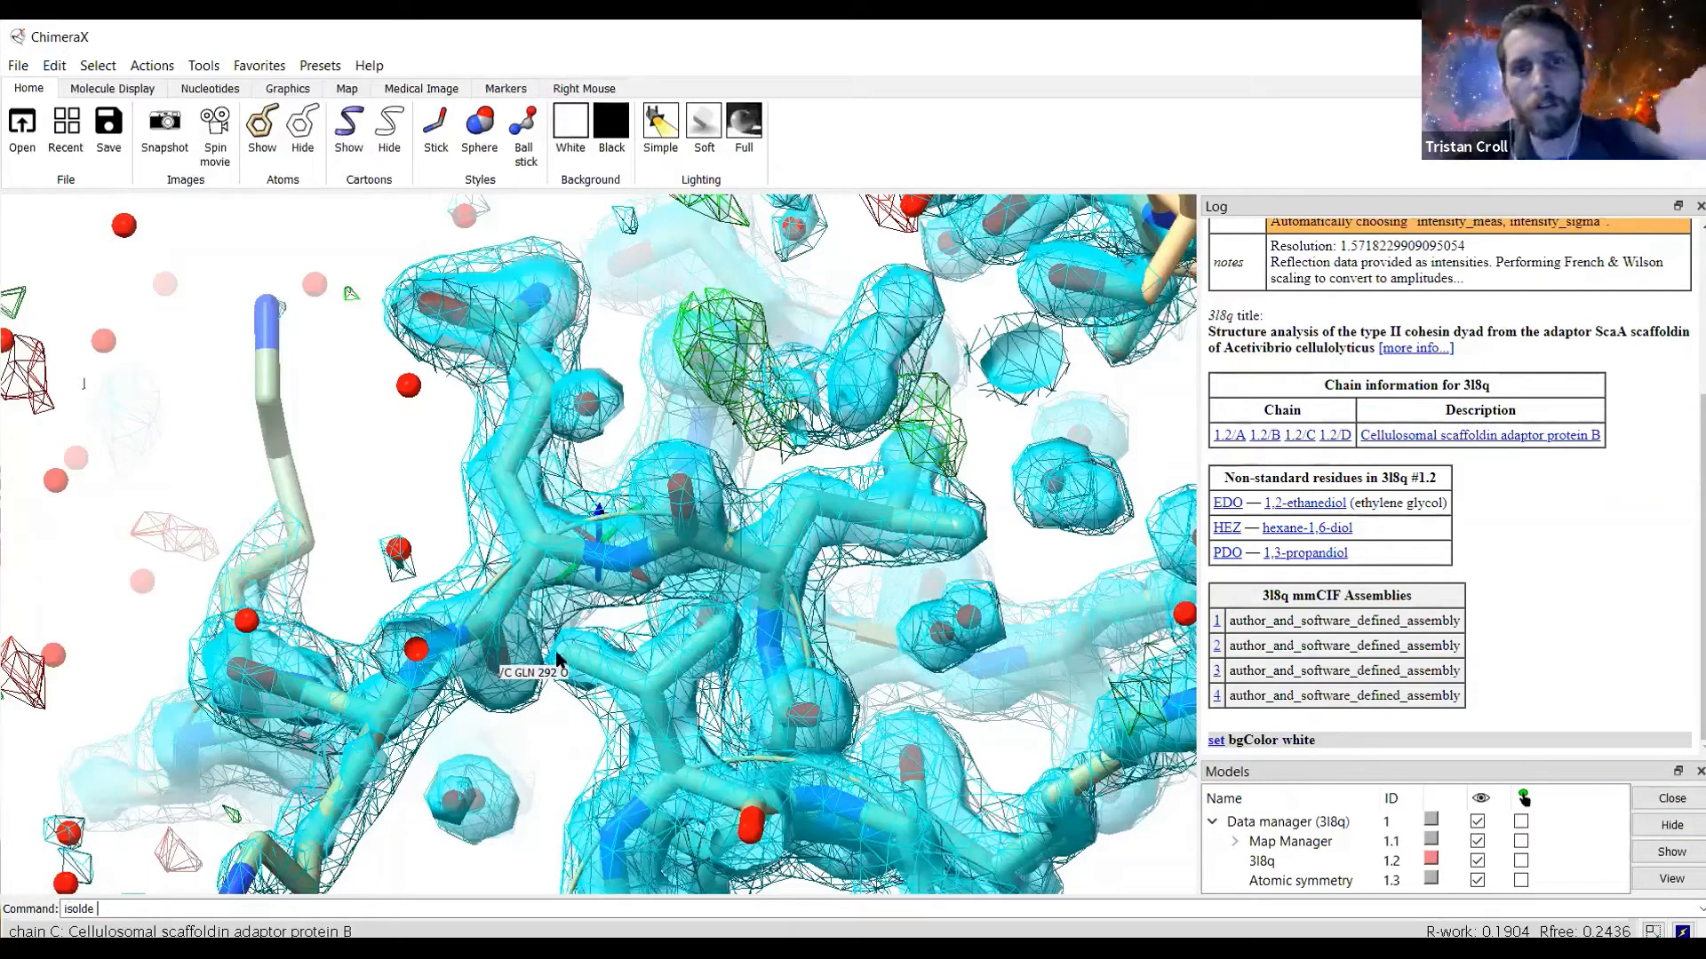
{"action": "type", "text": " start"}
{"action": "key", "text": "Return"}
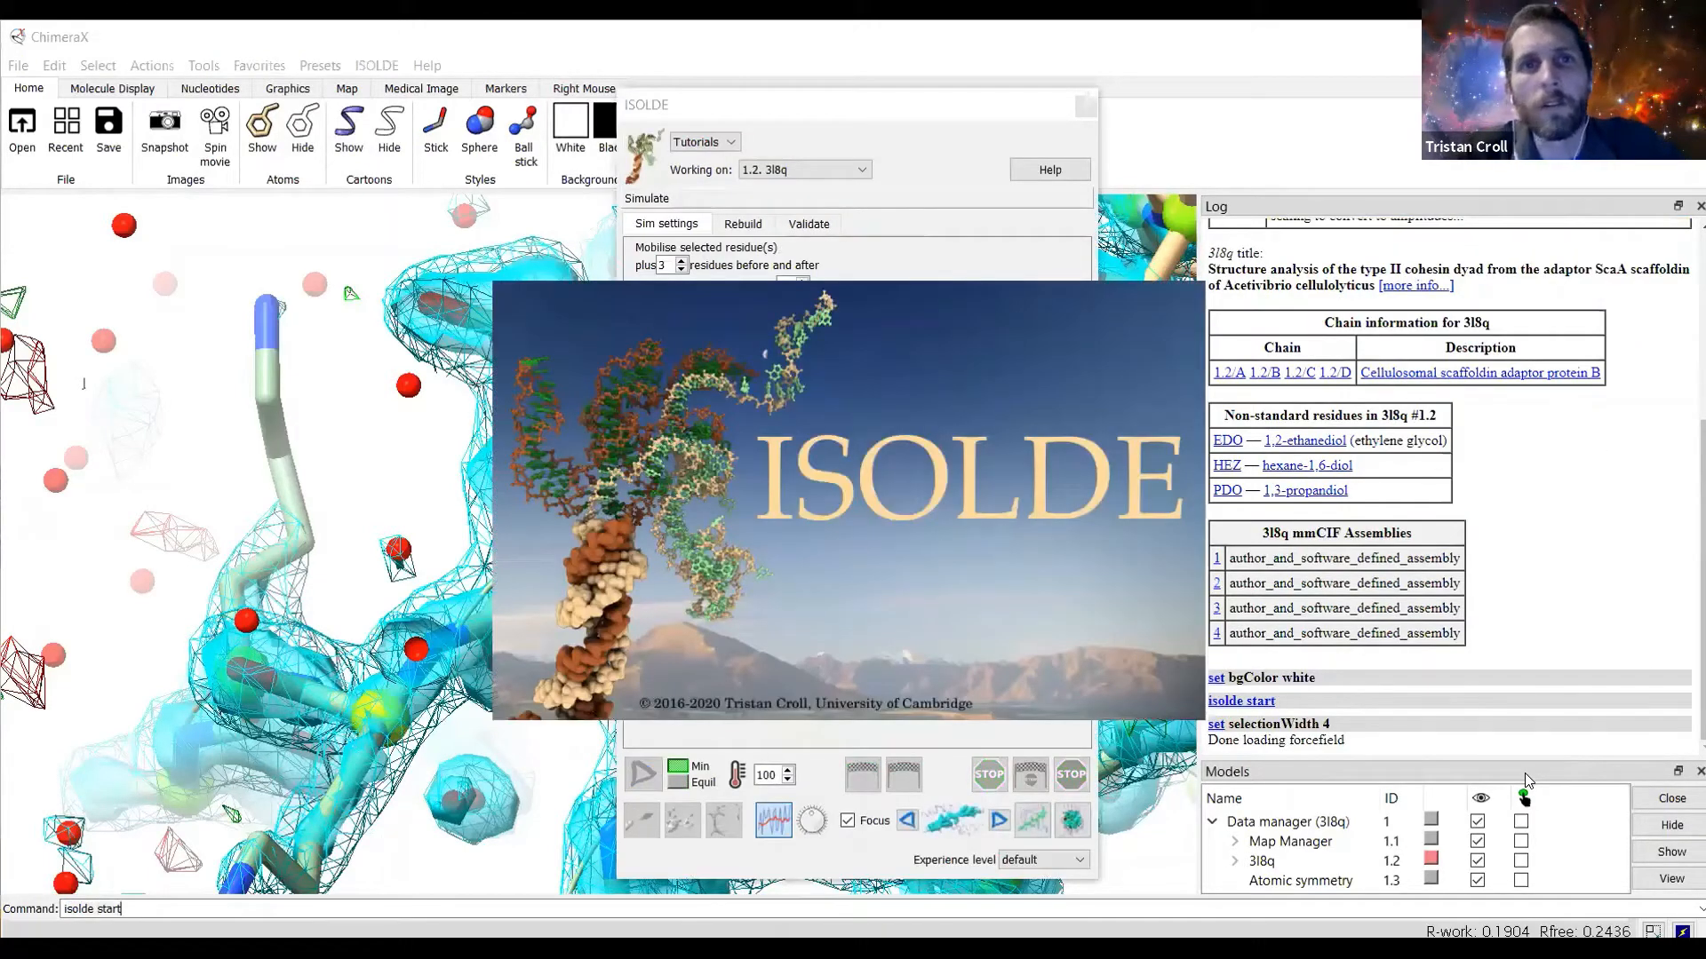
{"action": "double_click", "coordinate": [787, 103]}
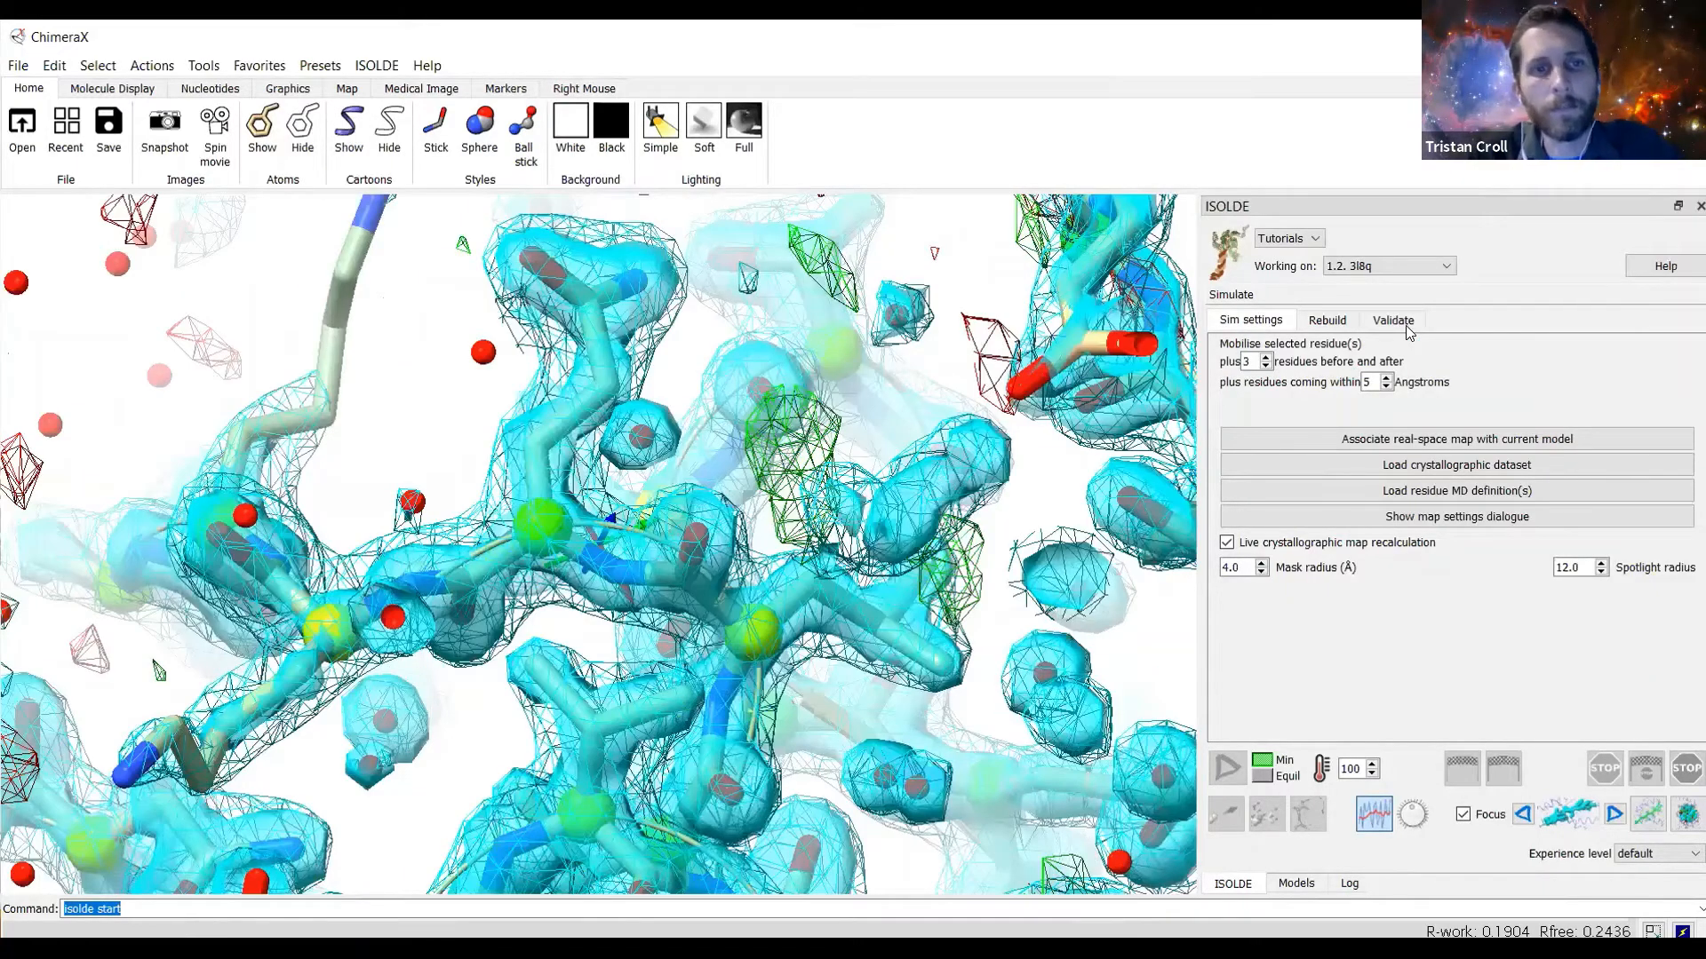
Bring up ISOLDE's validation tools and examine the coloured alpha-carbon markers along the backbone from several angles.
{"action": "left_click", "coordinate": [1393, 322]}
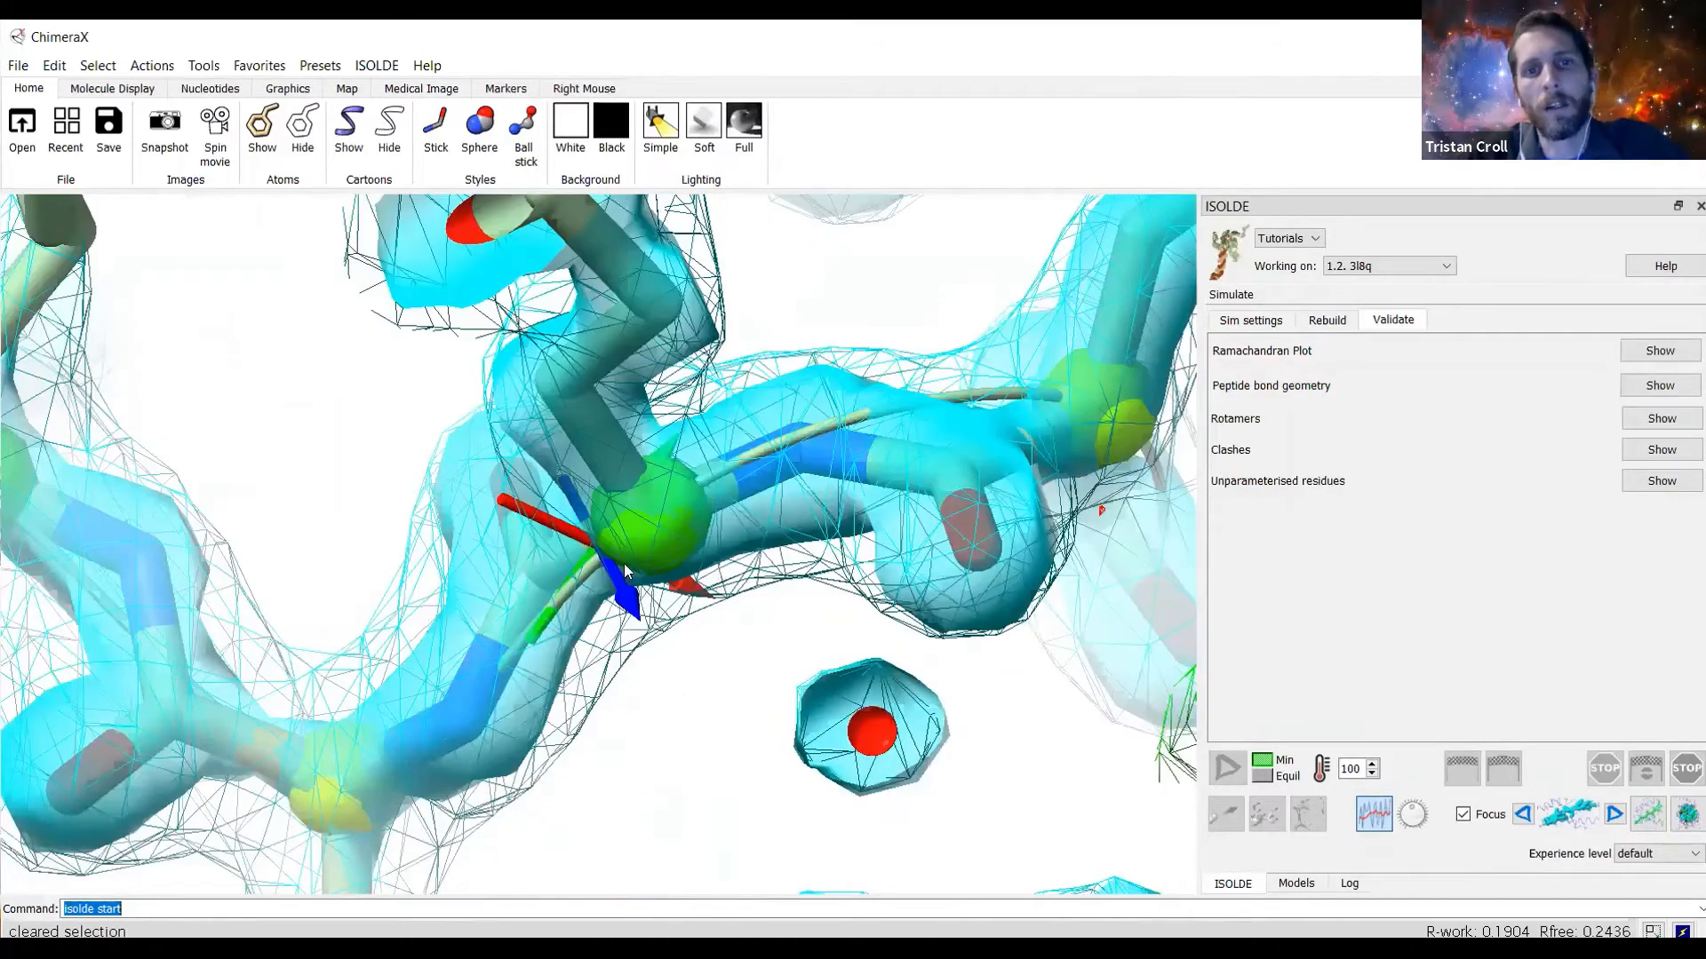
{"action": "left_click_drag", "start_coordinate": [624, 563], "coordinate": [583, 515]}
{"action": "middle_click_drag", "start_coordinate": [687, 576], "coordinate": [631, 547]}
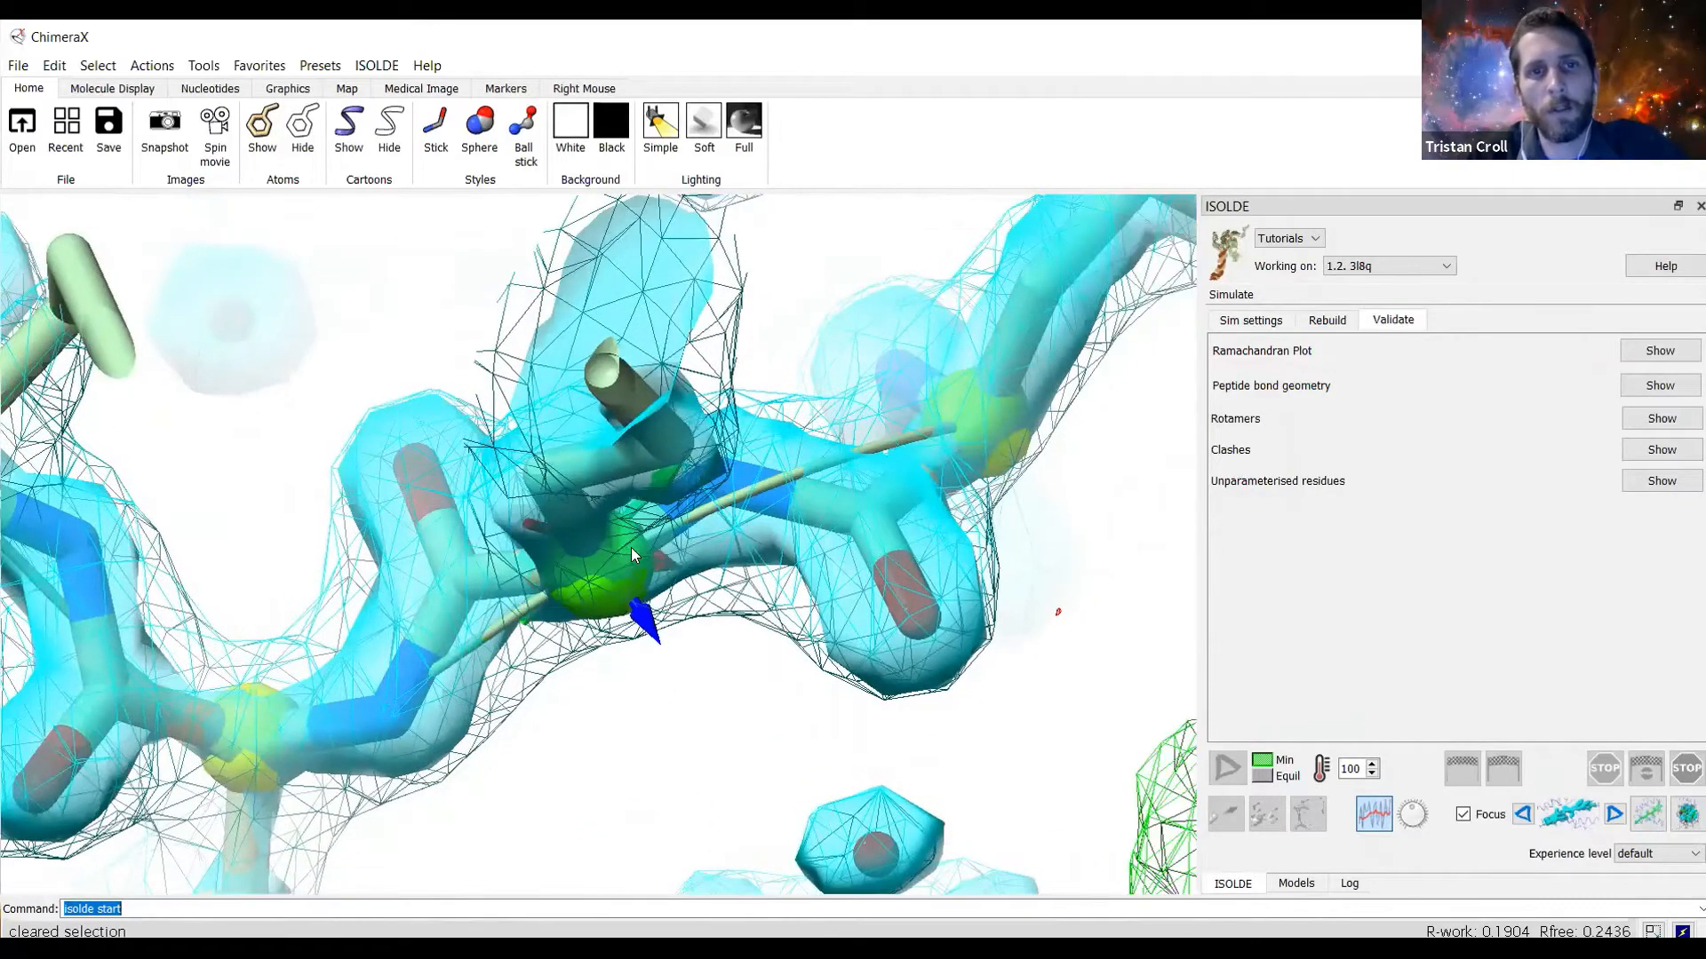
{"action": "left_click_drag", "start_coordinate": [647, 549], "coordinate": [779, 568]}
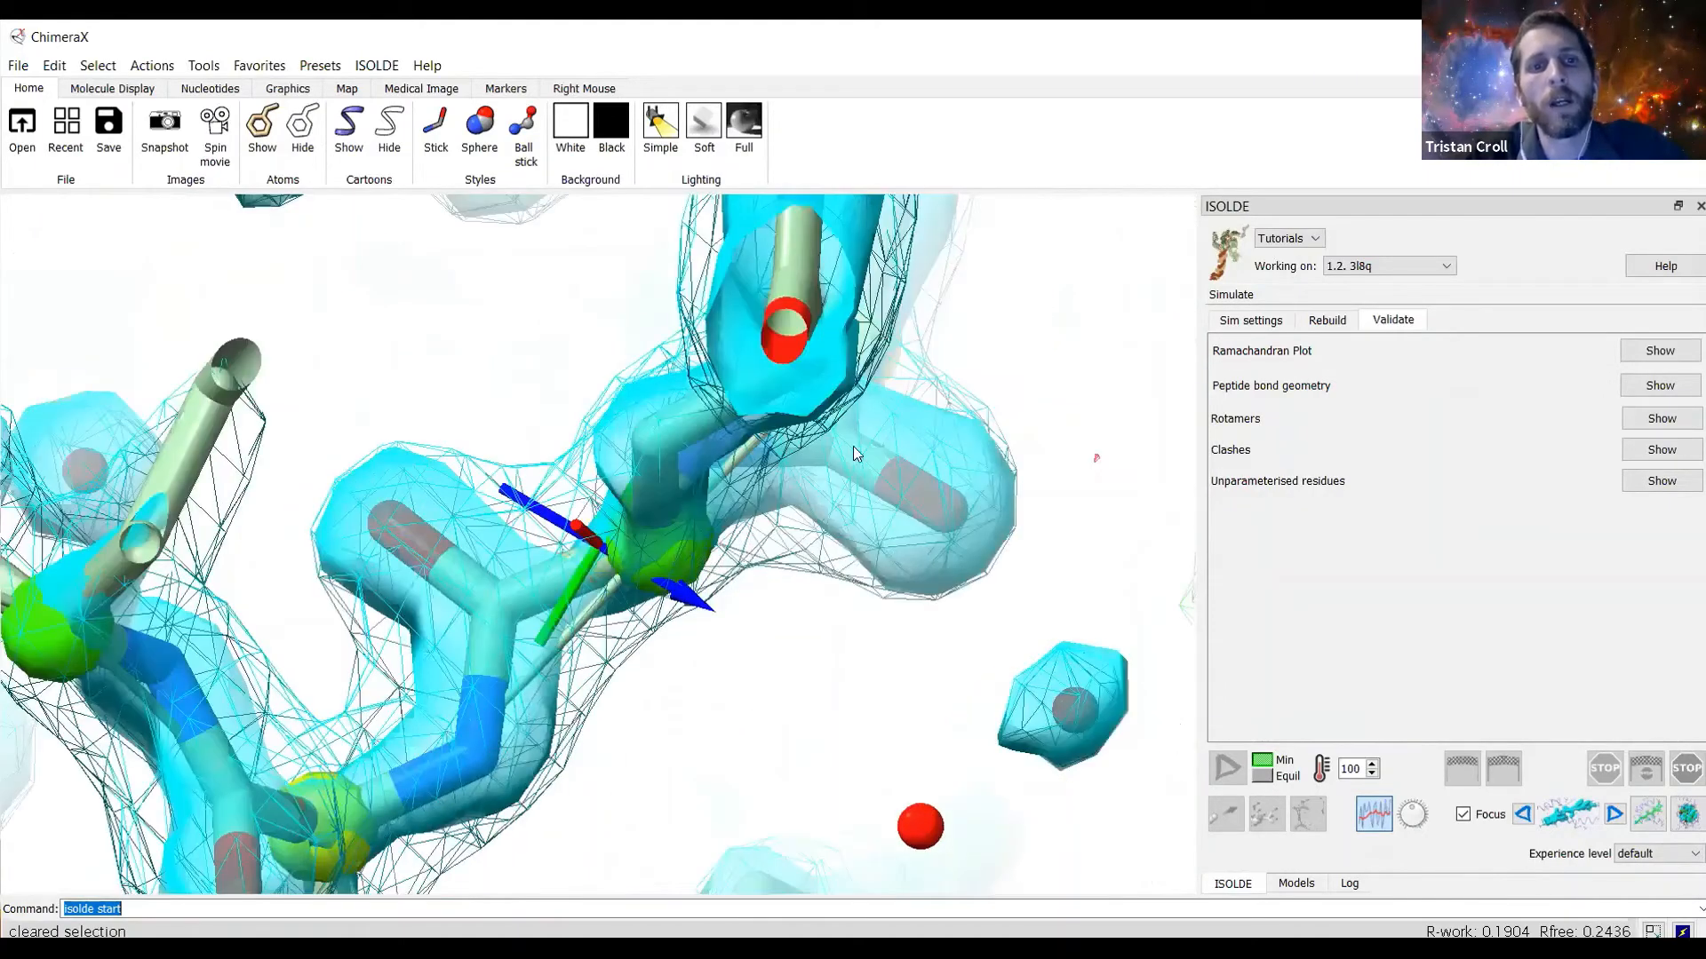
{"action": "left_click_drag", "start_coordinate": [853, 447], "coordinate": [788, 397]}
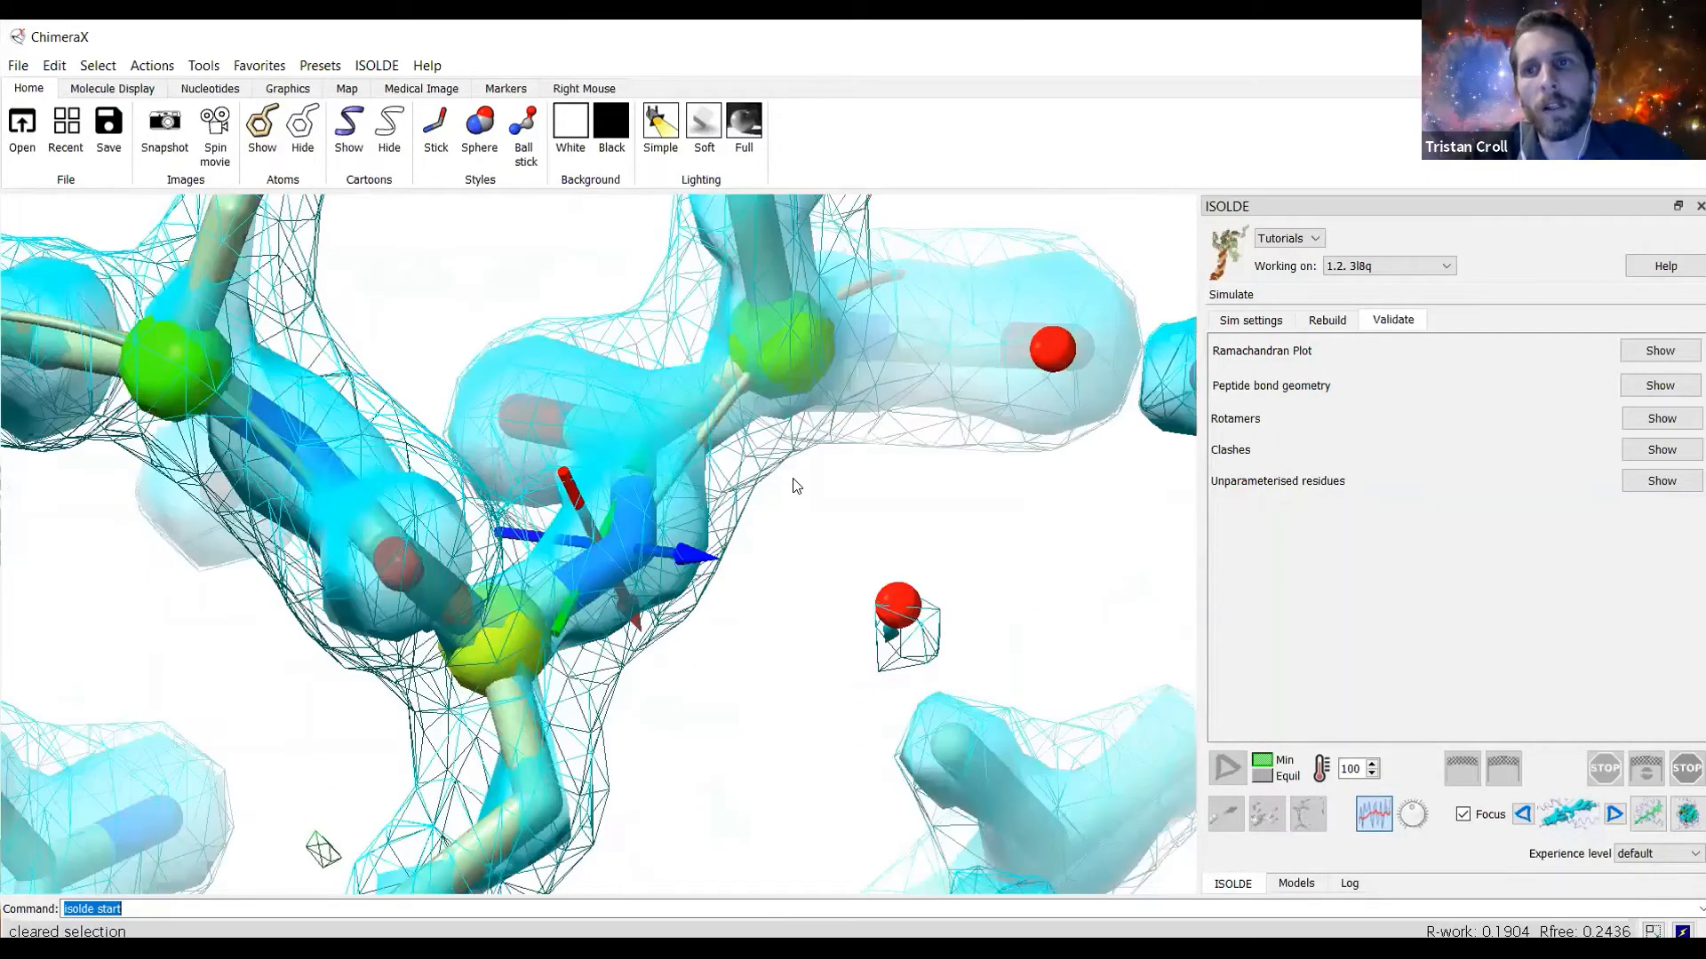
Show the Ramachandran plot for general amino acid residues, go to a strong outlier, and examine its backbone against the density.
{"action": "left_click", "coordinate": [1661, 351]}
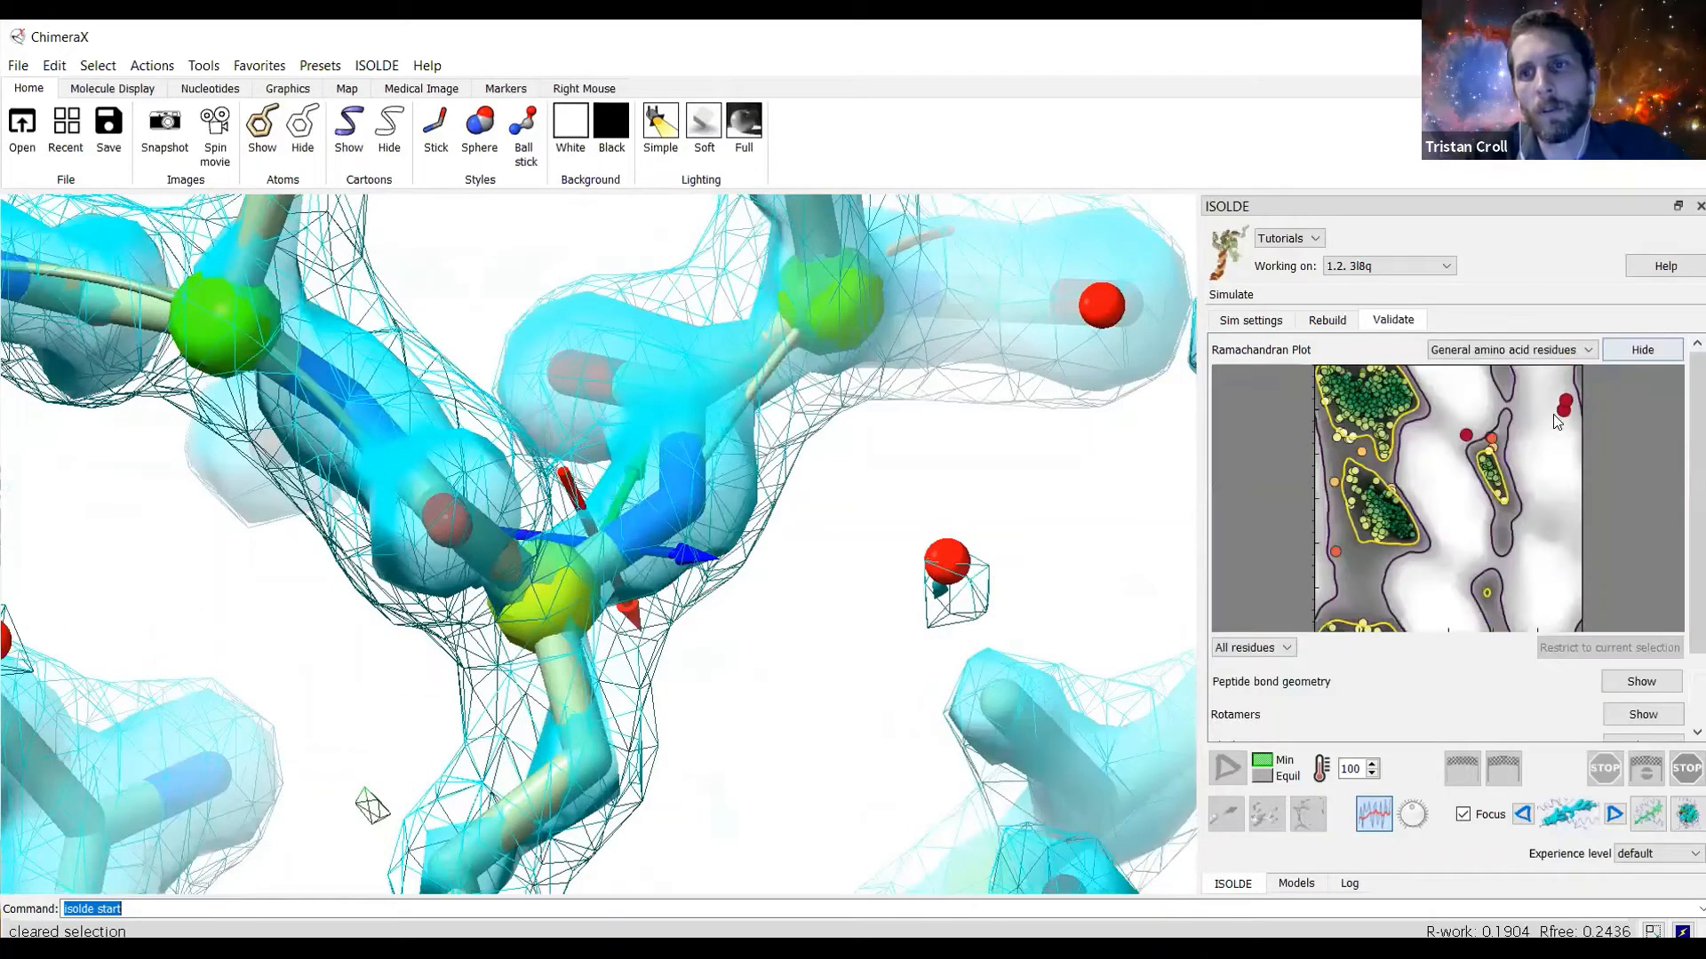
{"action": "left_click", "coordinate": [1563, 420]}
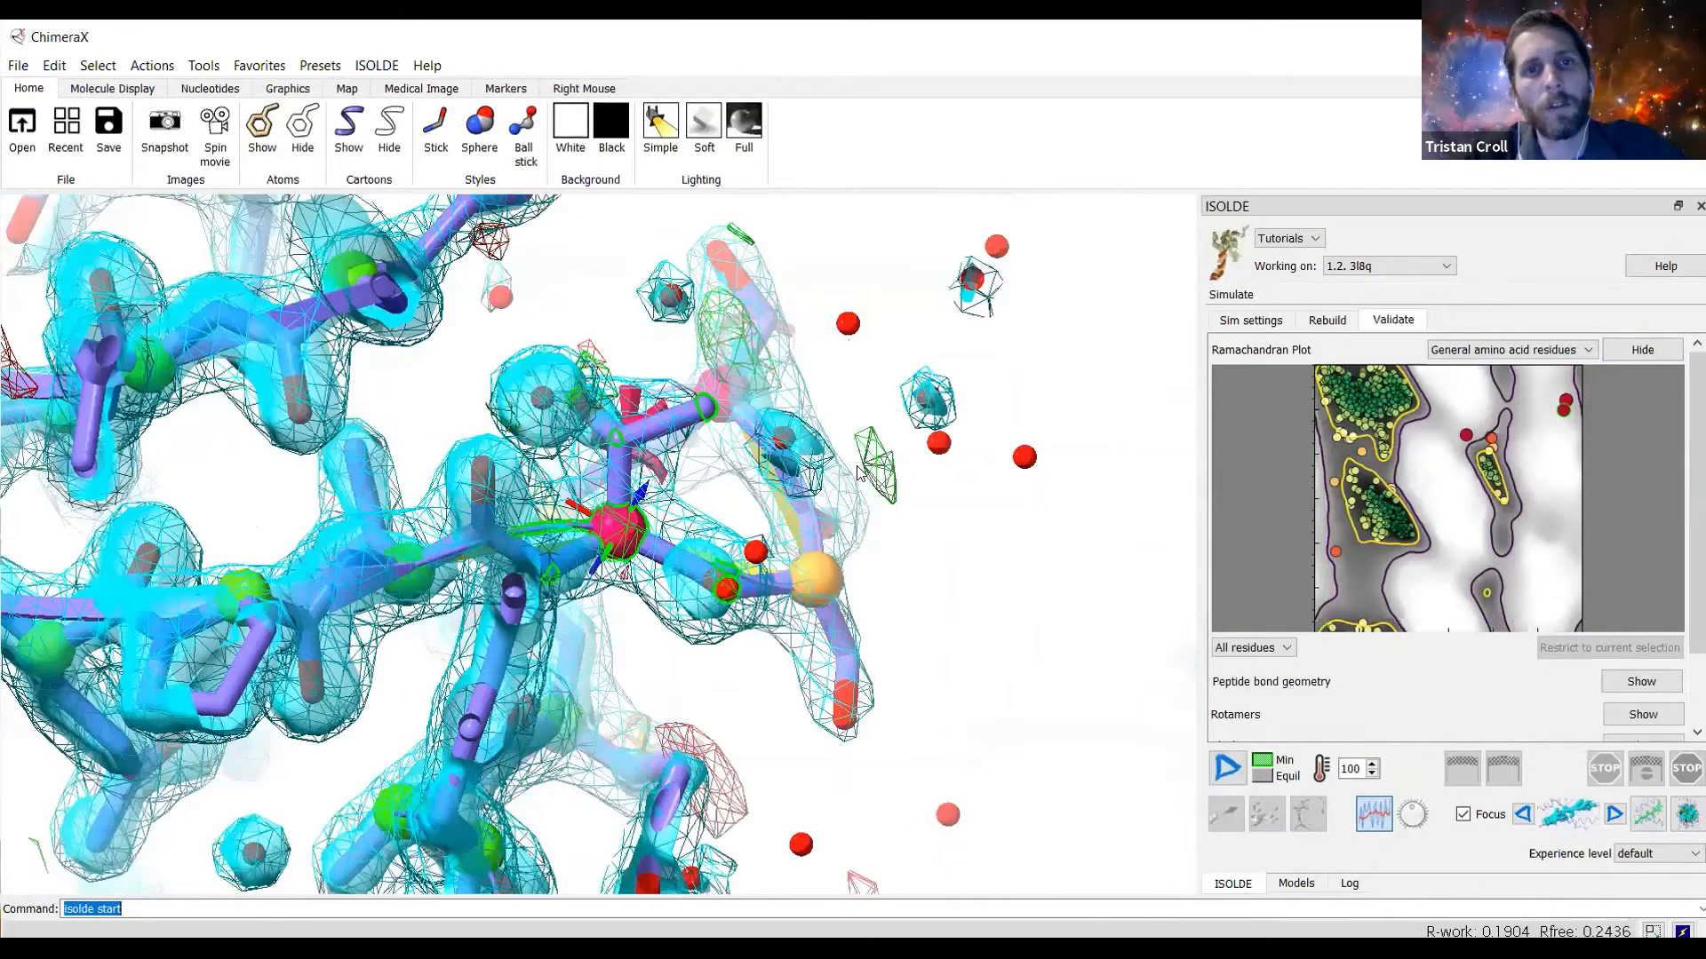
{"action": "scroll", "coordinate": [846, 566], "scroll_direction": "up", "scroll_amount": 4}
{"action": "mouse_move", "coordinate": [845, 567]}
{"action": "left_mouse_down"}
{"action": "mouse_move", "coordinate": [897, 552]}
{"action": "mouse_move", "coordinate": [860, 582]}
{"action": "left_mouse_up"}
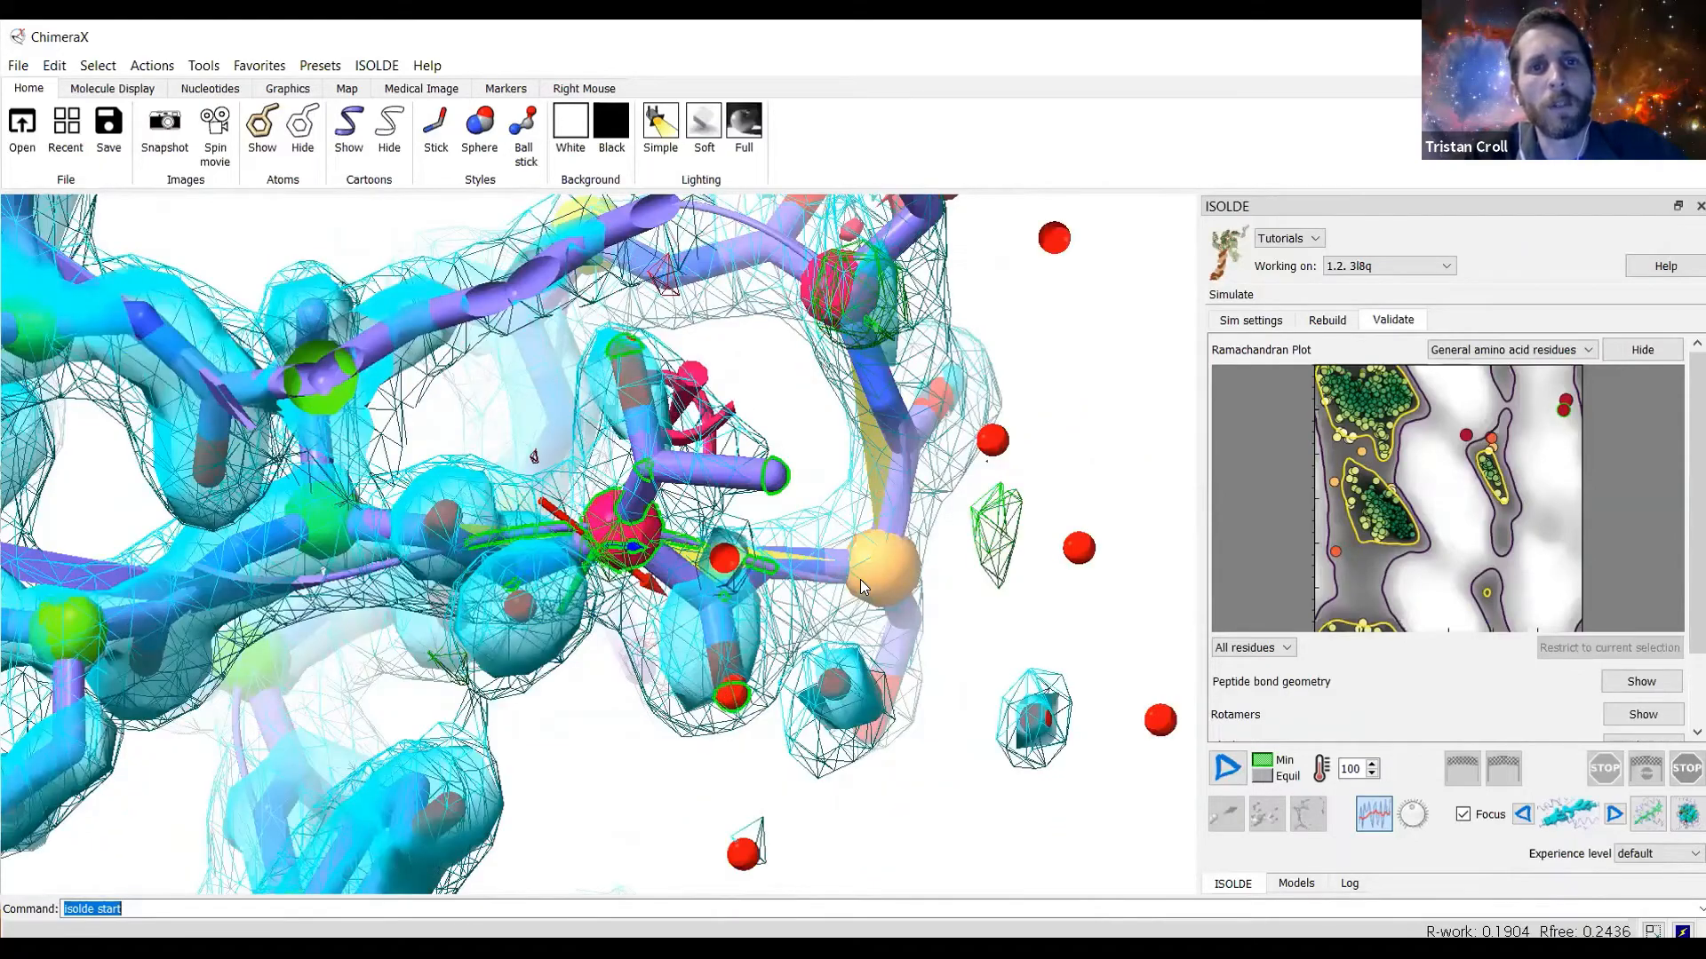
{"action": "left_click_drag", "start_coordinate": [774, 647], "coordinate": [737, 529]}
{"action": "scroll", "coordinate": [737, 529], "scroll_direction": "up", "scroll_amount": 5}
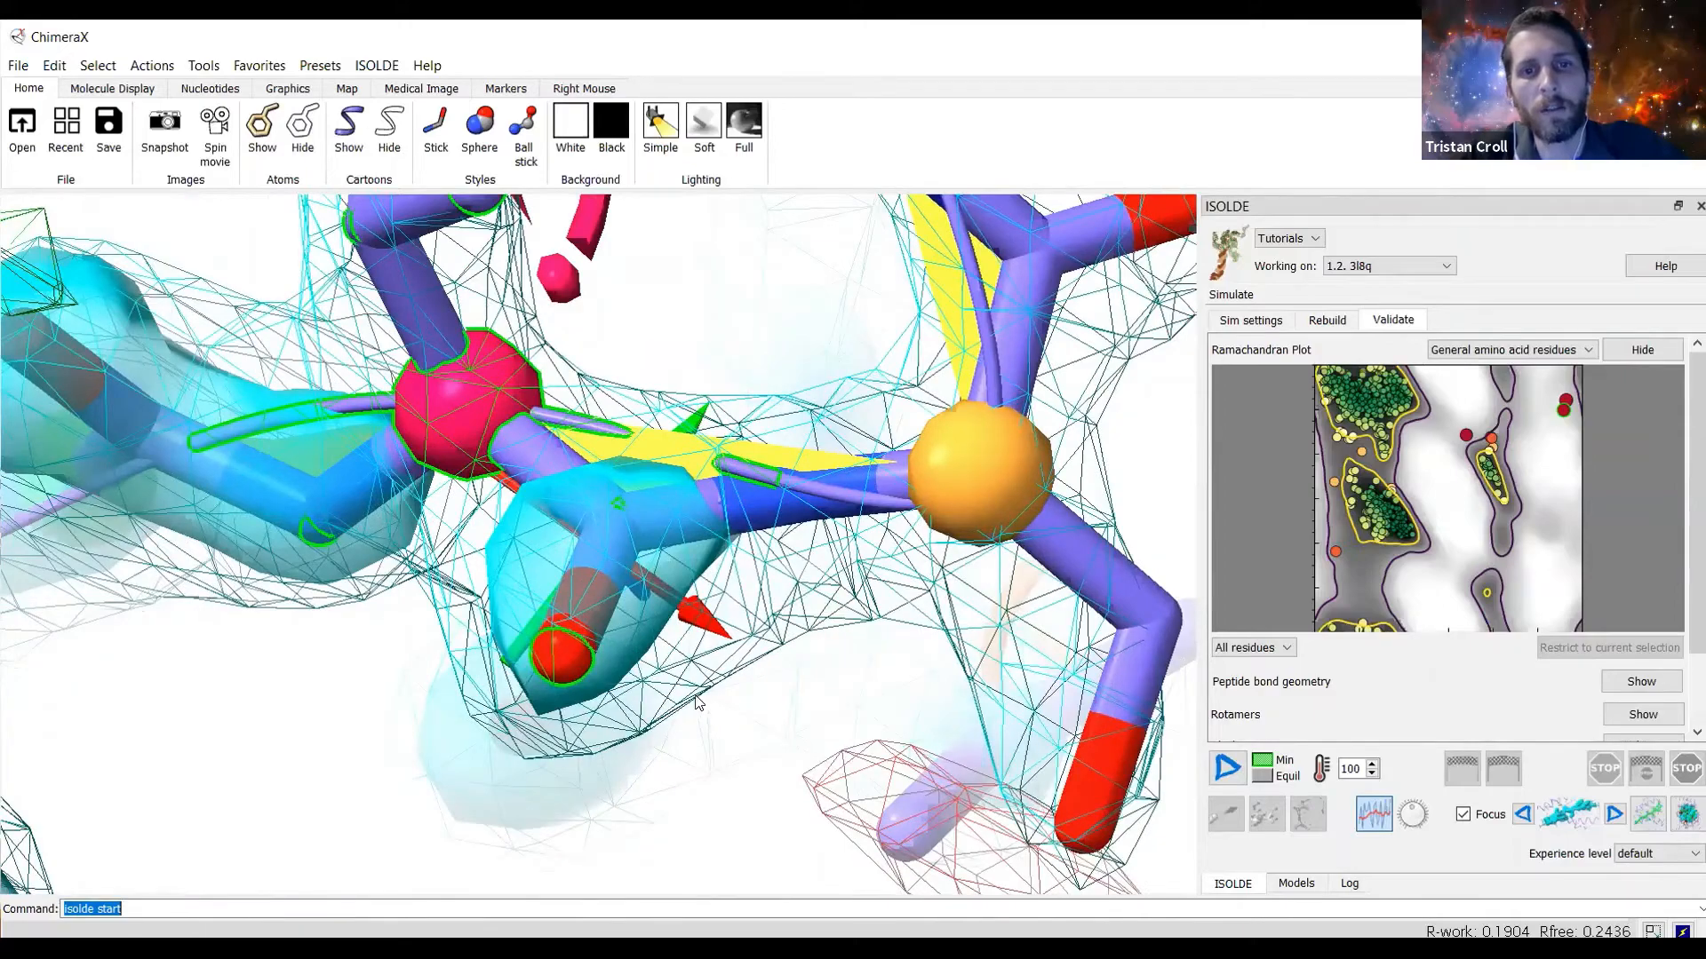
{"action": "left_click_drag", "start_coordinate": [698, 703], "coordinate": [725, 460]}
{"action": "left_click_drag", "start_coordinate": [749, 530], "coordinate": [480, 587]}
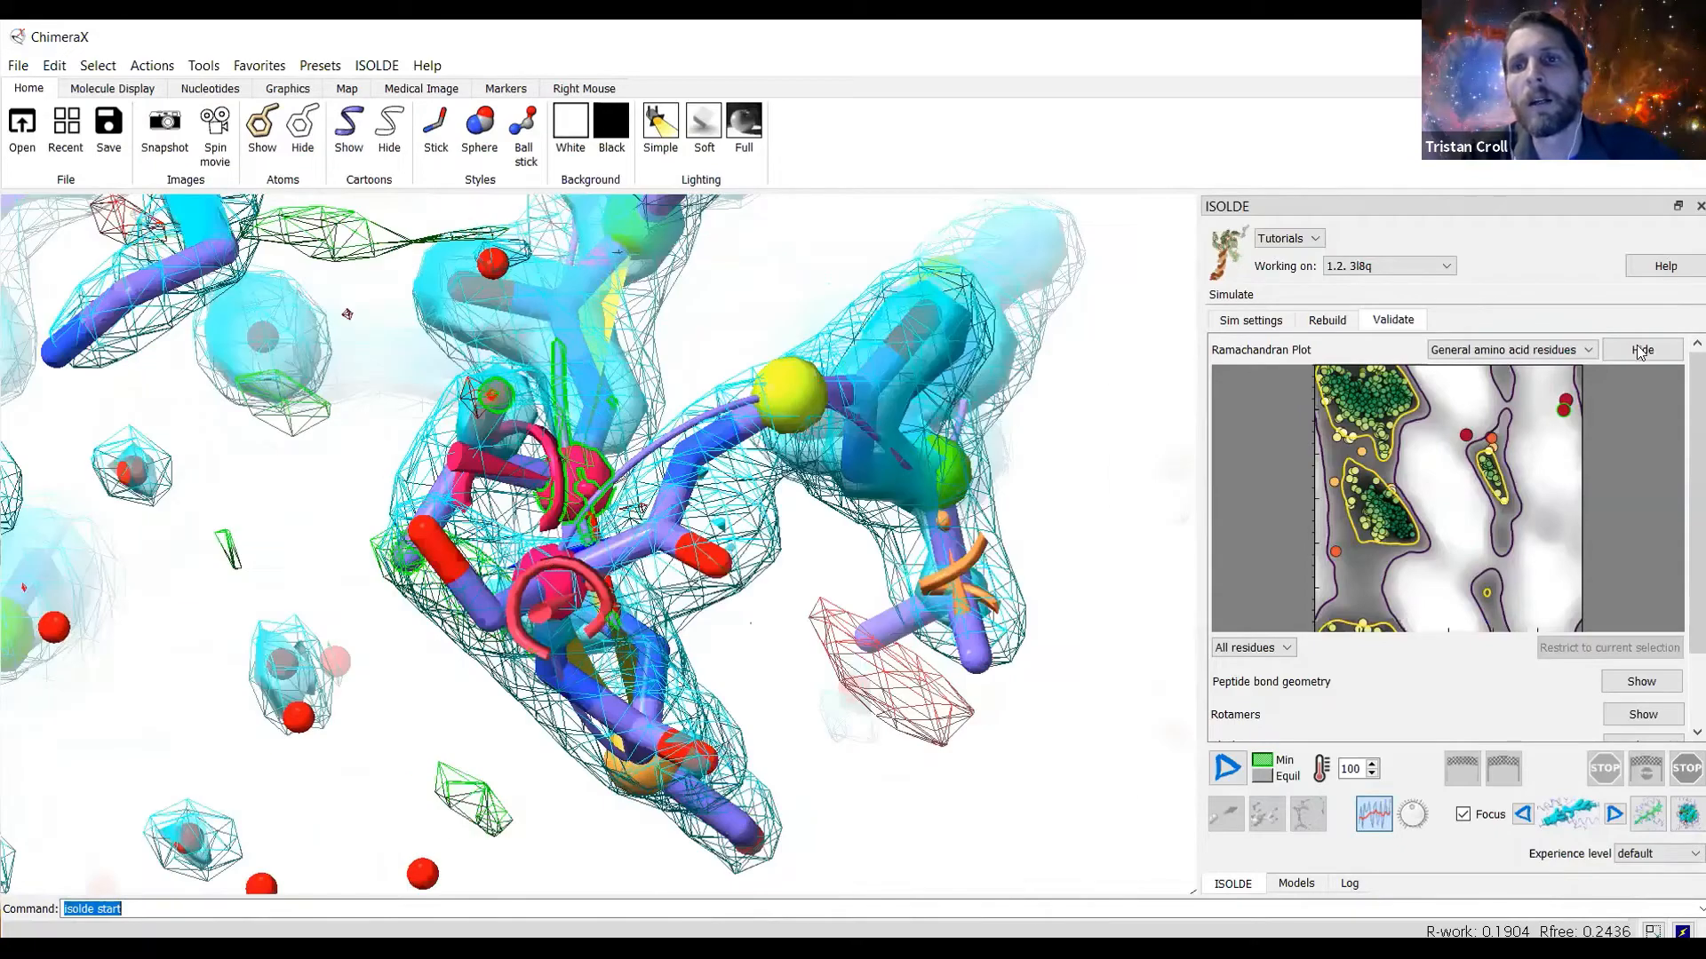
Hide the Ramachandran plot, list the peptide bond geometry problems, and go to the cis PRO-ILE bond at residues 339-340 of chain B.
{"action": "left_click", "coordinate": [1640, 352]}
{"action": "left_click", "coordinate": [1654, 386]}
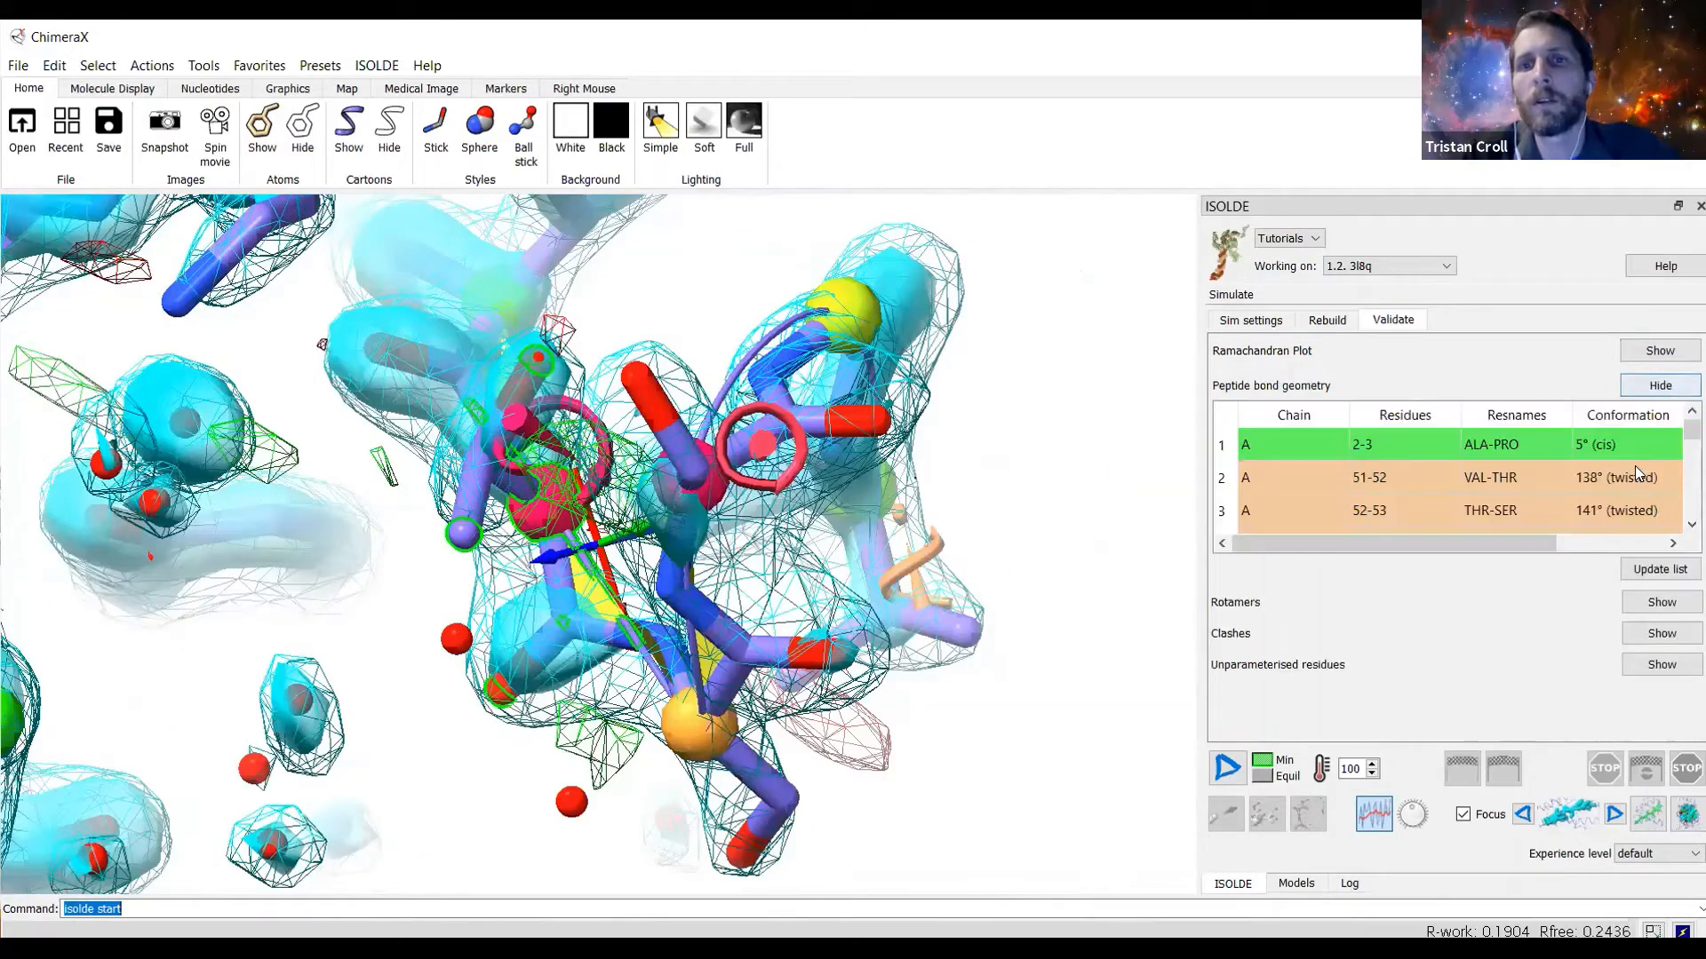
{"action": "scroll", "coordinate": [1467, 480], "scroll_direction": "down", "scroll_amount": 1}
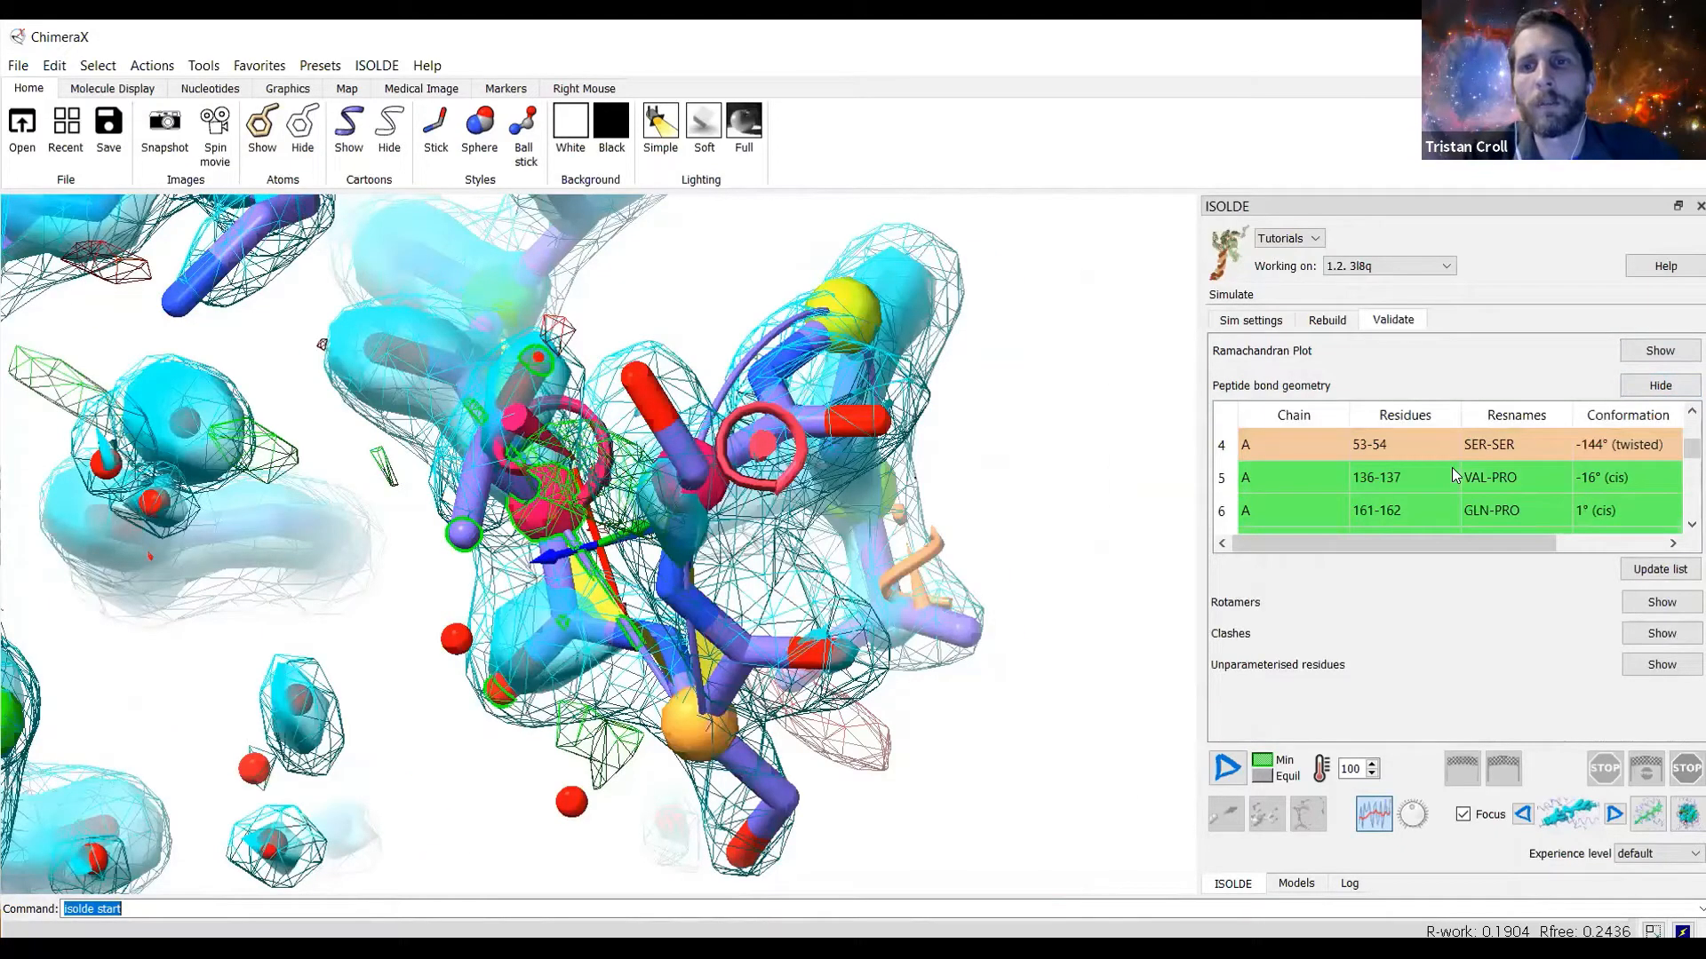
{"action": "scroll", "coordinate": [1451, 468], "scroll_direction": "down", "scroll_amount": 2}
{"action": "left_click", "coordinate": [1493, 447]}
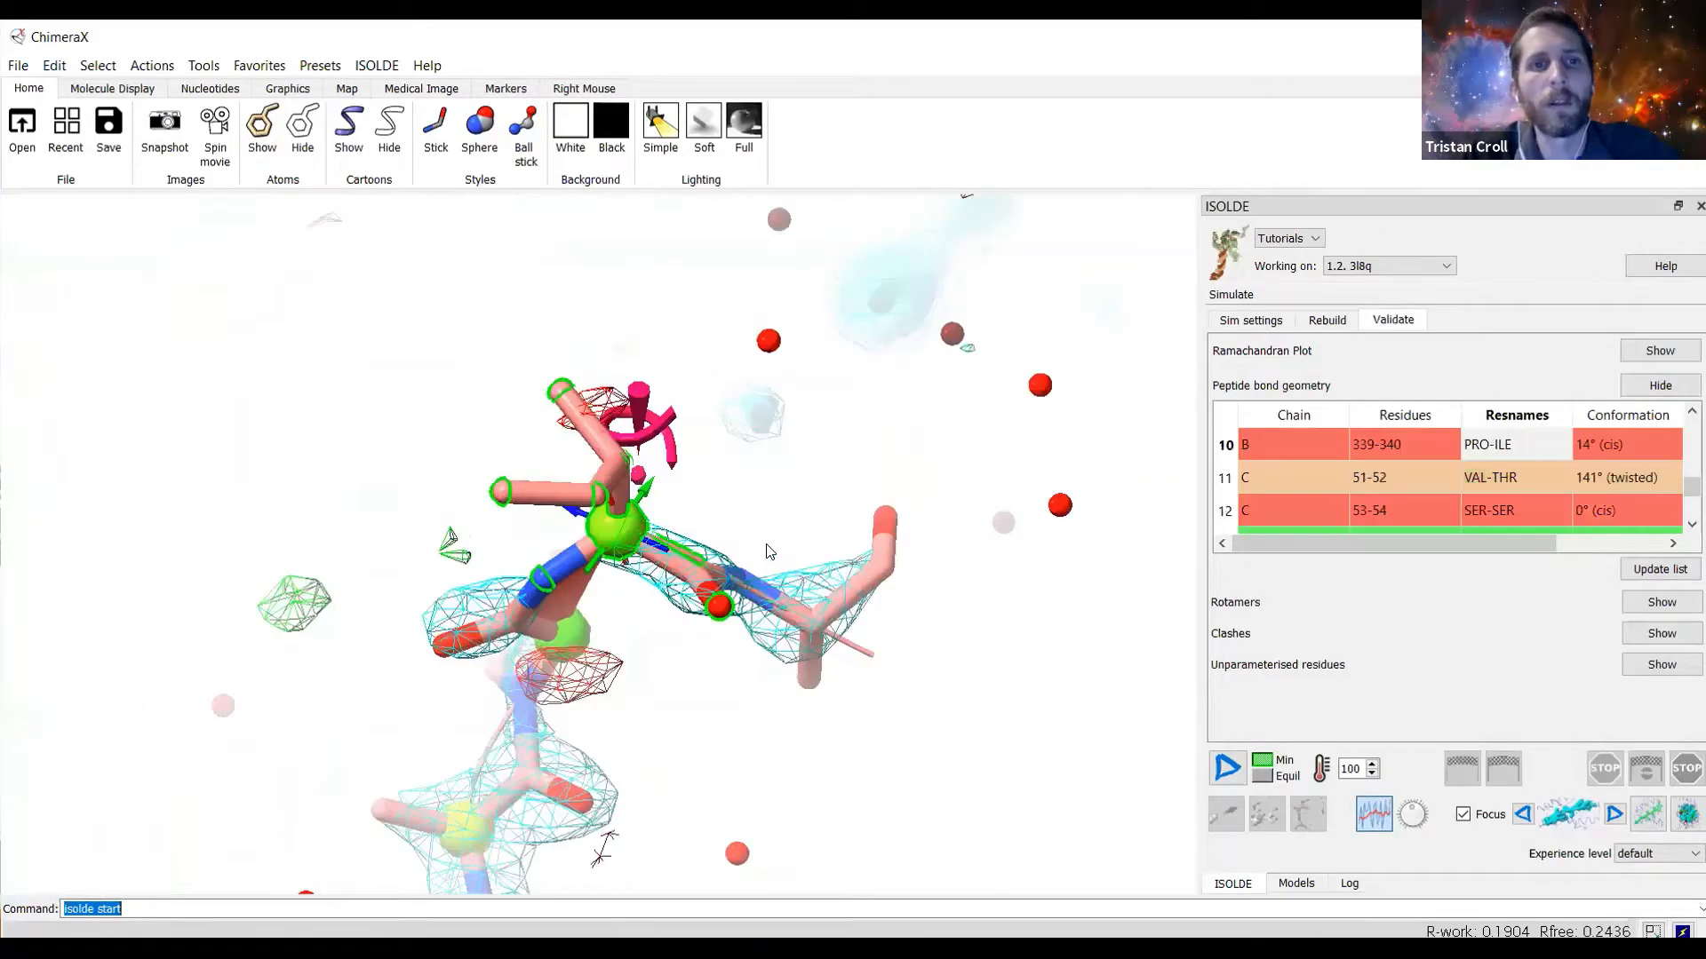
Examine the red-marked cis peptide bond between Pro 339 and Ile 340 and its surrounding density, close up and from several angles.
{"action": "left_click_drag", "start_coordinate": [698, 437], "coordinate": [678, 689]}
{"action": "scroll", "coordinate": [679, 689], "scroll_direction": "up", "scroll_amount": 3}
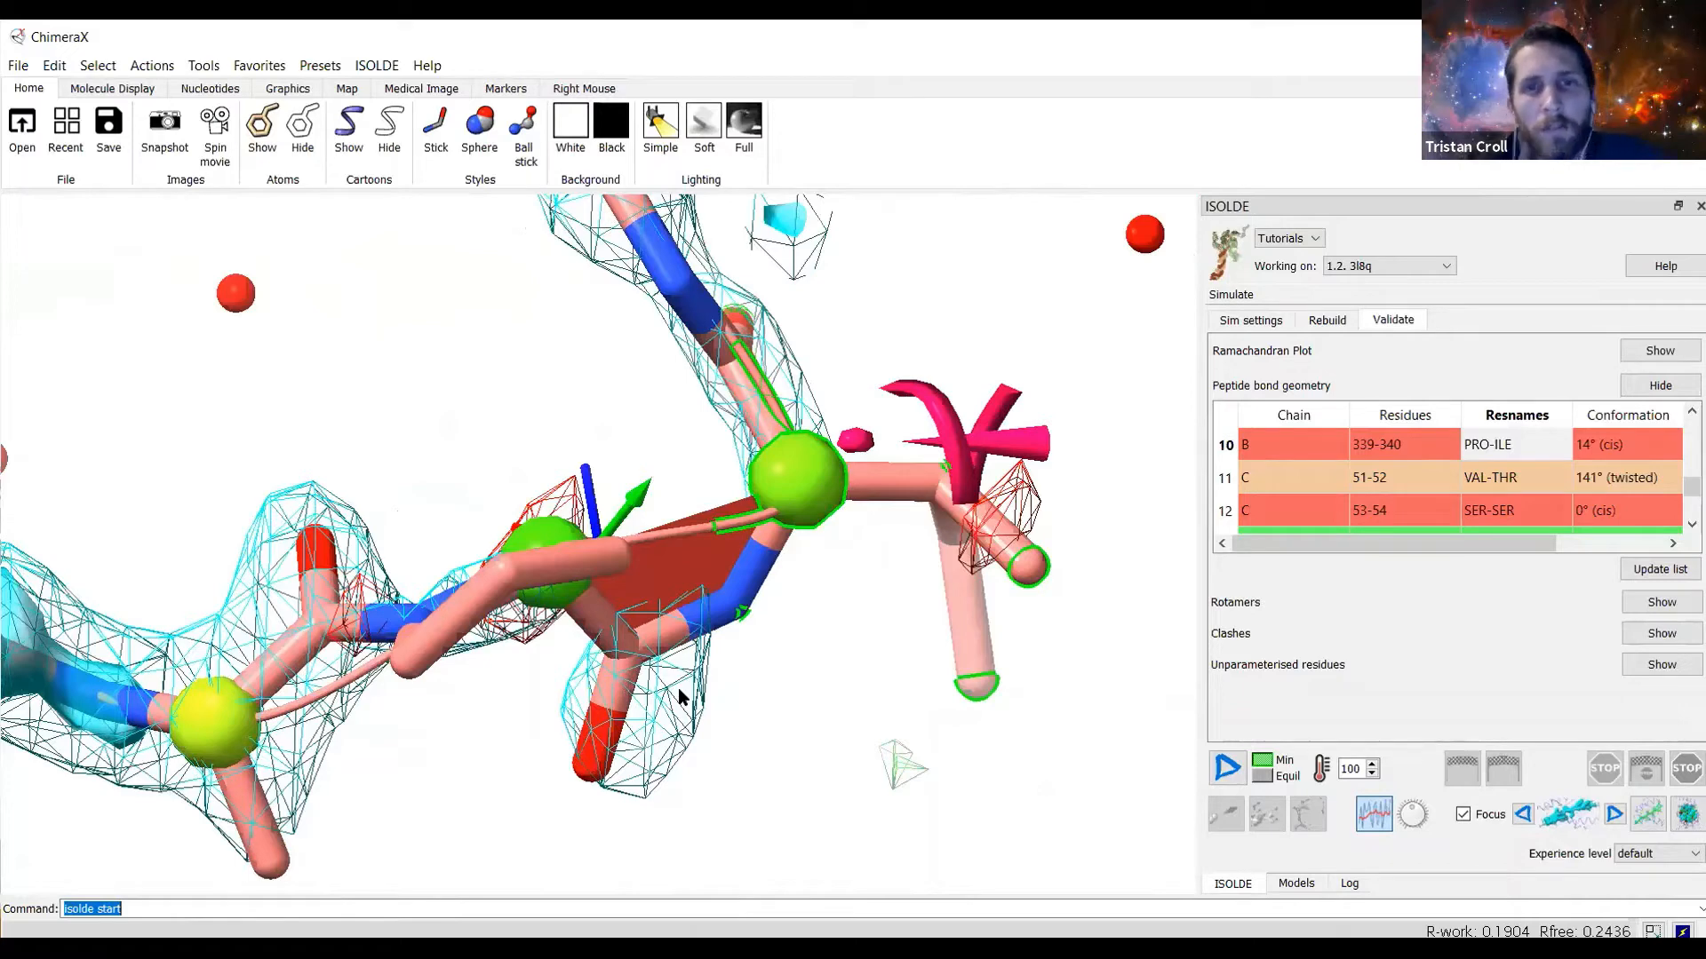
{"action": "scroll", "coordinate": [677, 648], "scroll_direction": "down", "scroll_amount": 3}
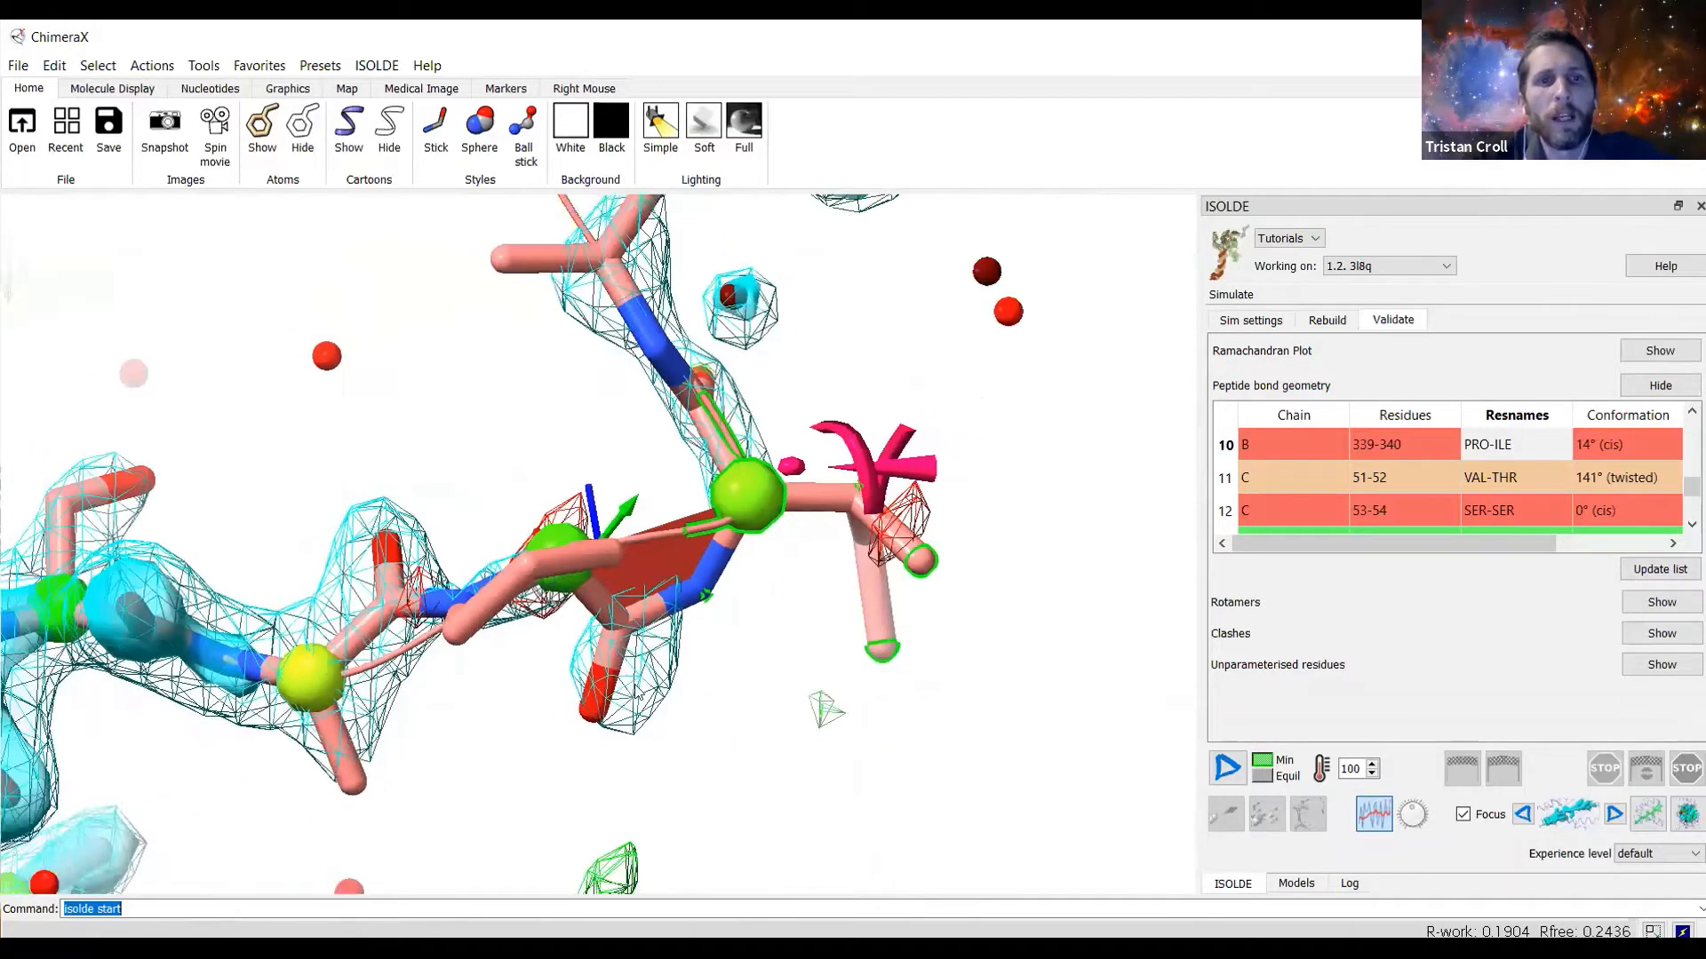
{"action": "left_click_drag", "start_coordinate": [636, 697], "coordinate": [639, 693]}
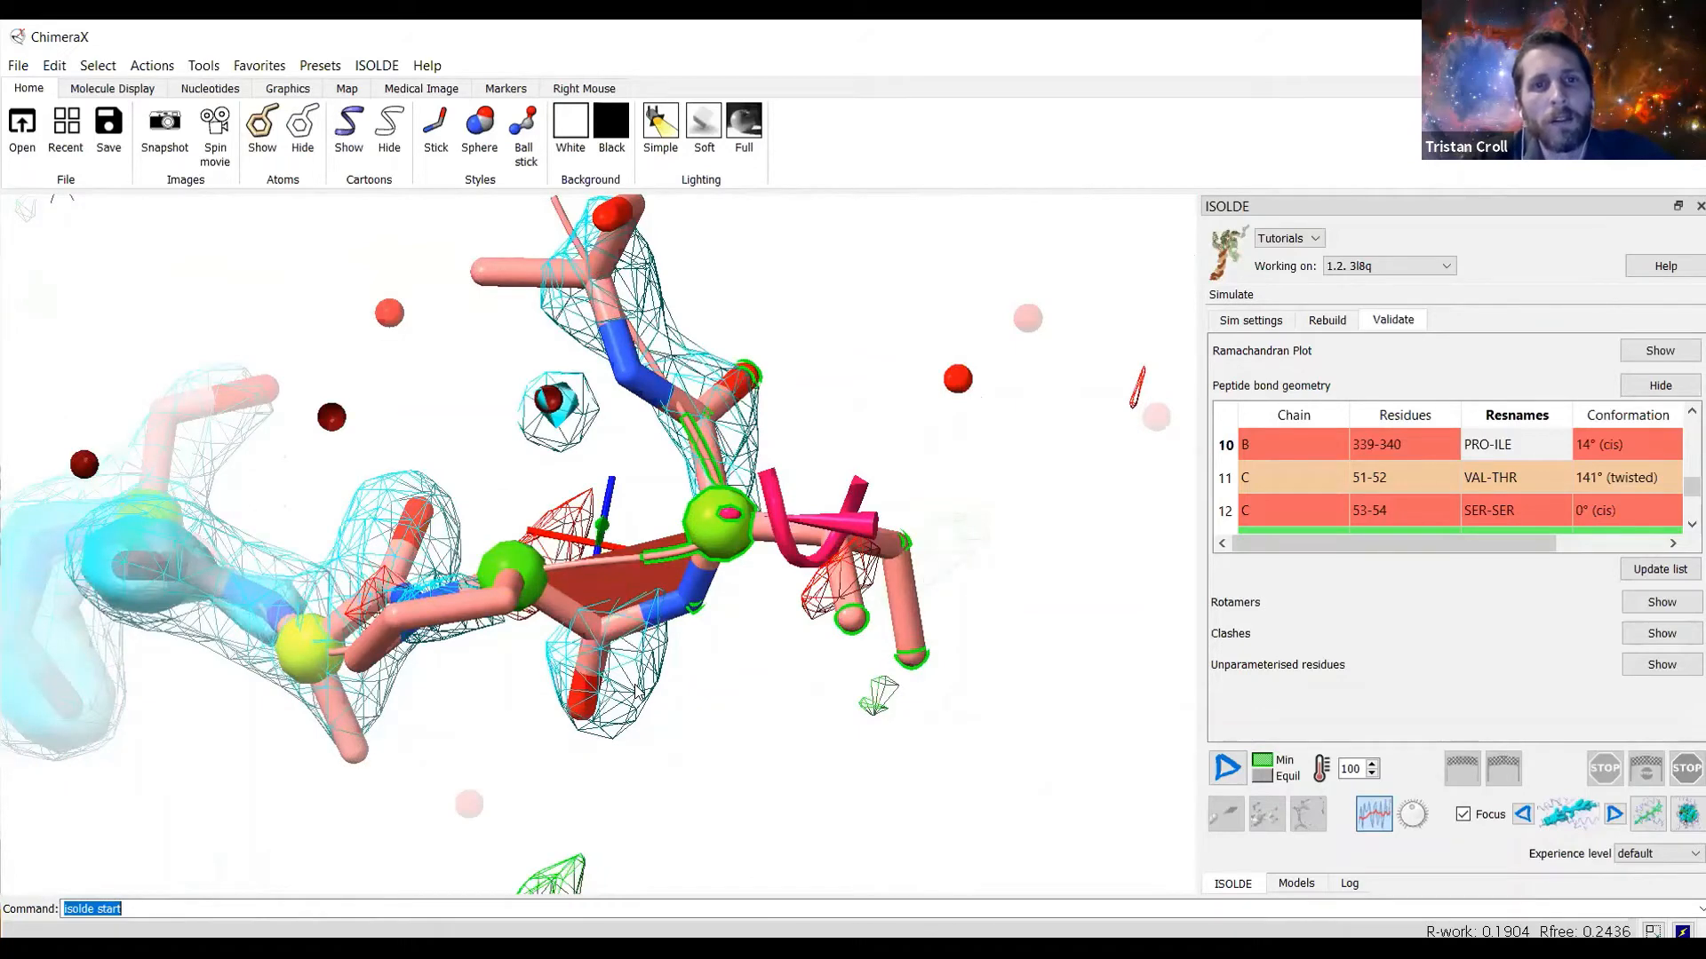
{"action": "left_click_drag", "start_coordinate": [629, 542], "coordinate": [633, 535]}
{"action": "scroll", "coordinate": [632, 535], "scroll_direction": "up", "scroll_amount": 3}
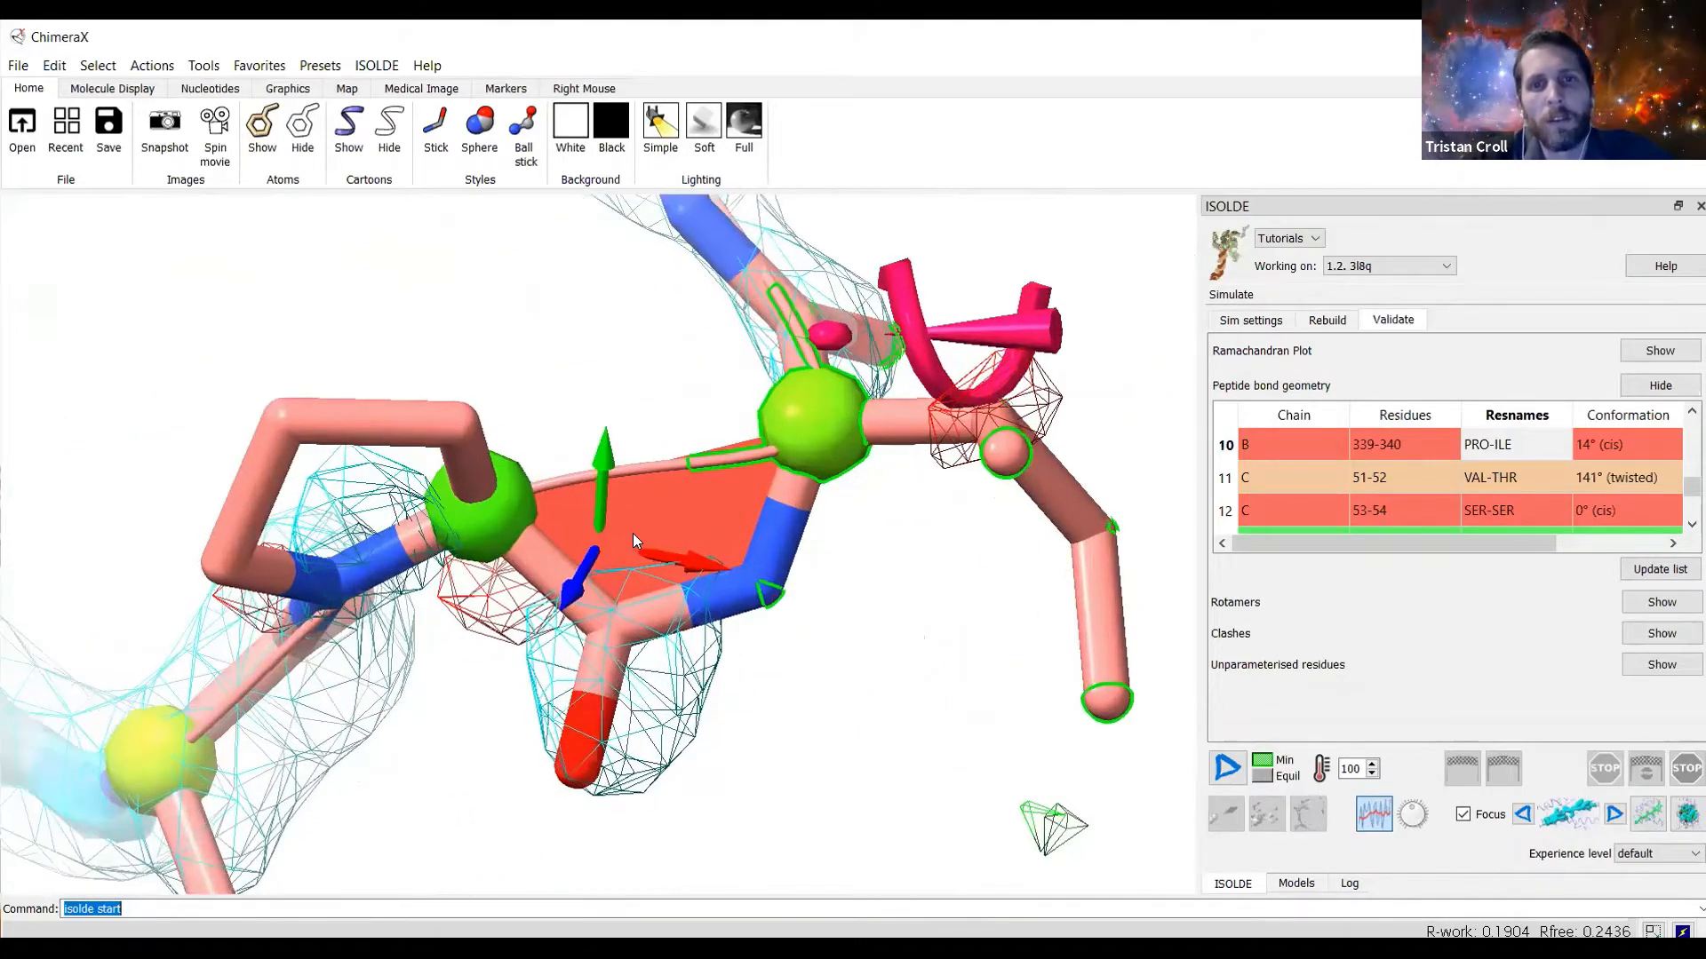
{"action": "scroll", "coordinate": [633, 533], "scroll_direction": "up", "scroll_amount": 3}
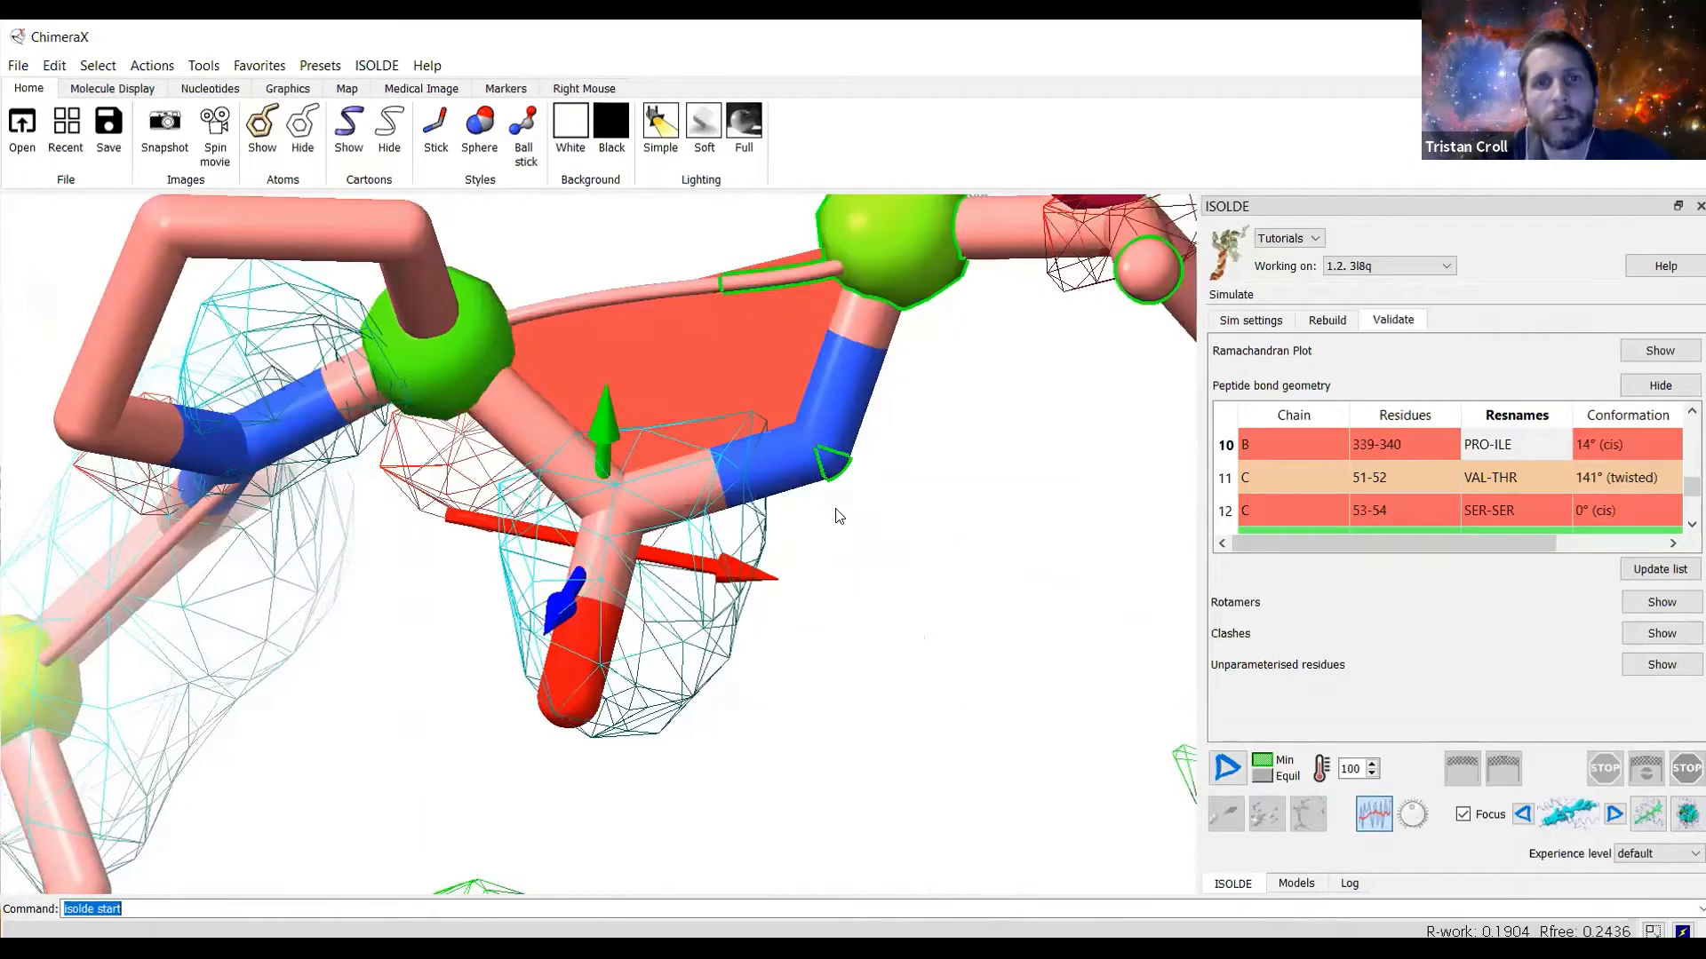
{"action": "scroll", "coordinate": [837, 508], "scroll_direction": "down", "scroll_amount": 3}
{"action": "left_click_drag", "start_coordinate": [836, 508], "coordinate": [821, 547]}
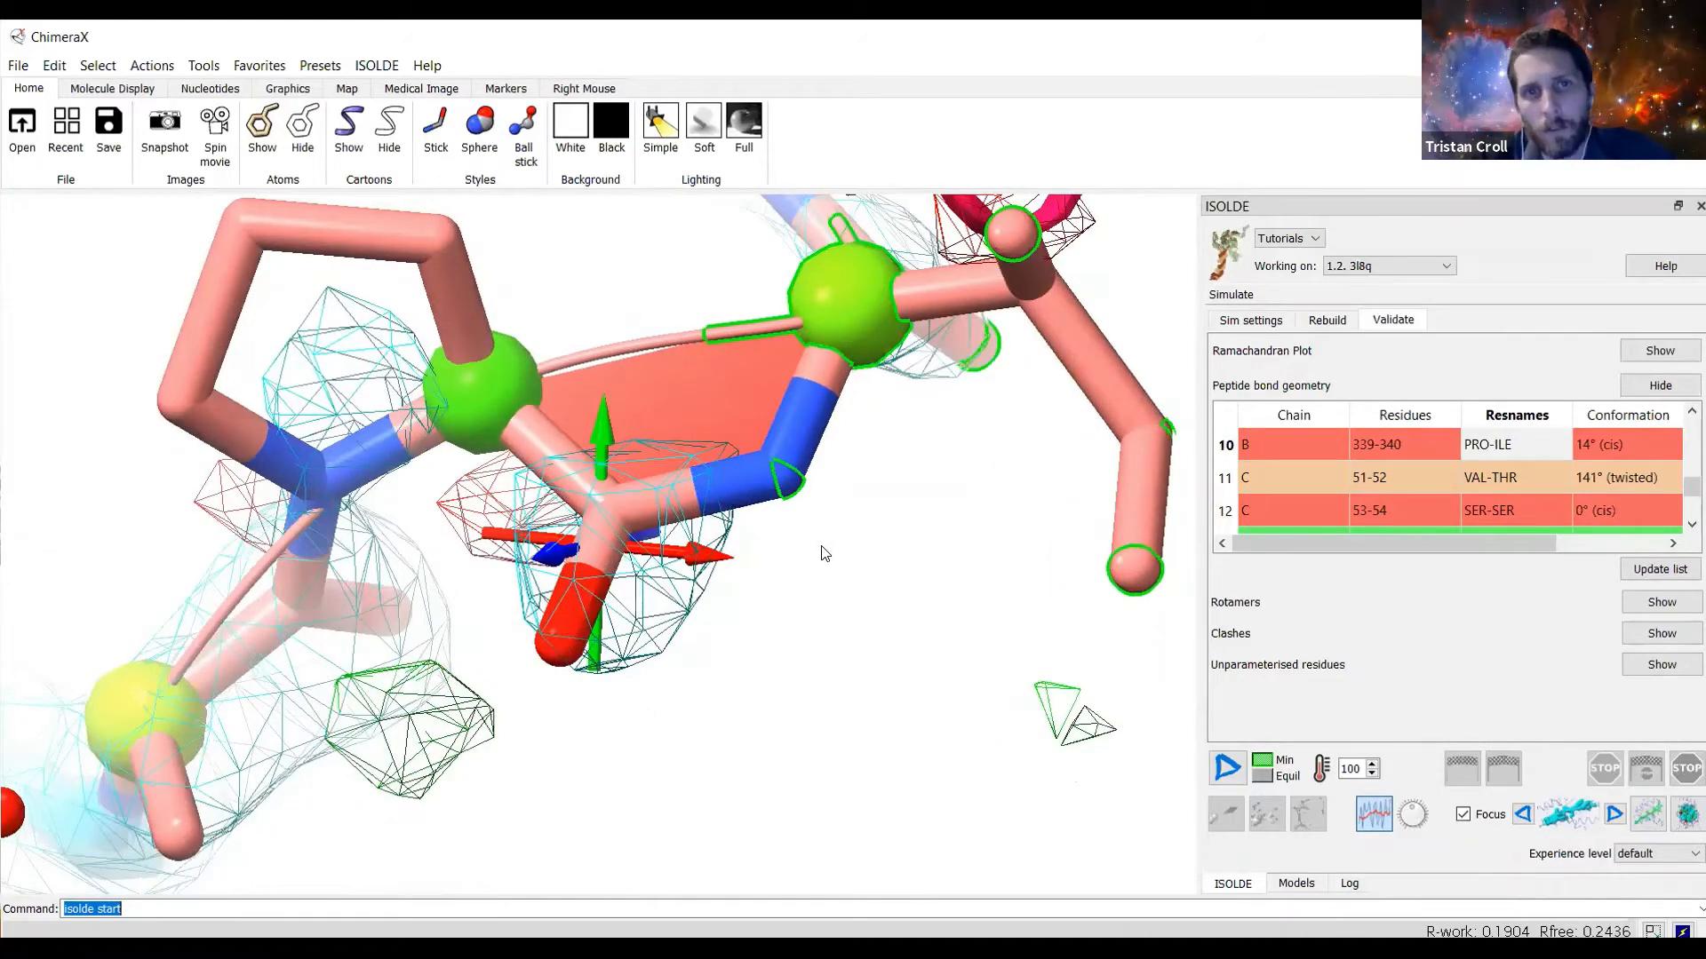
{"action": "scroll", "coordinate": [825, 554], "scroll_direction": "down", "scroll_amount": 3}
{"action": "left_click_drag", "start_coordinate": [823, 551], "coordinate": [762, 484]}
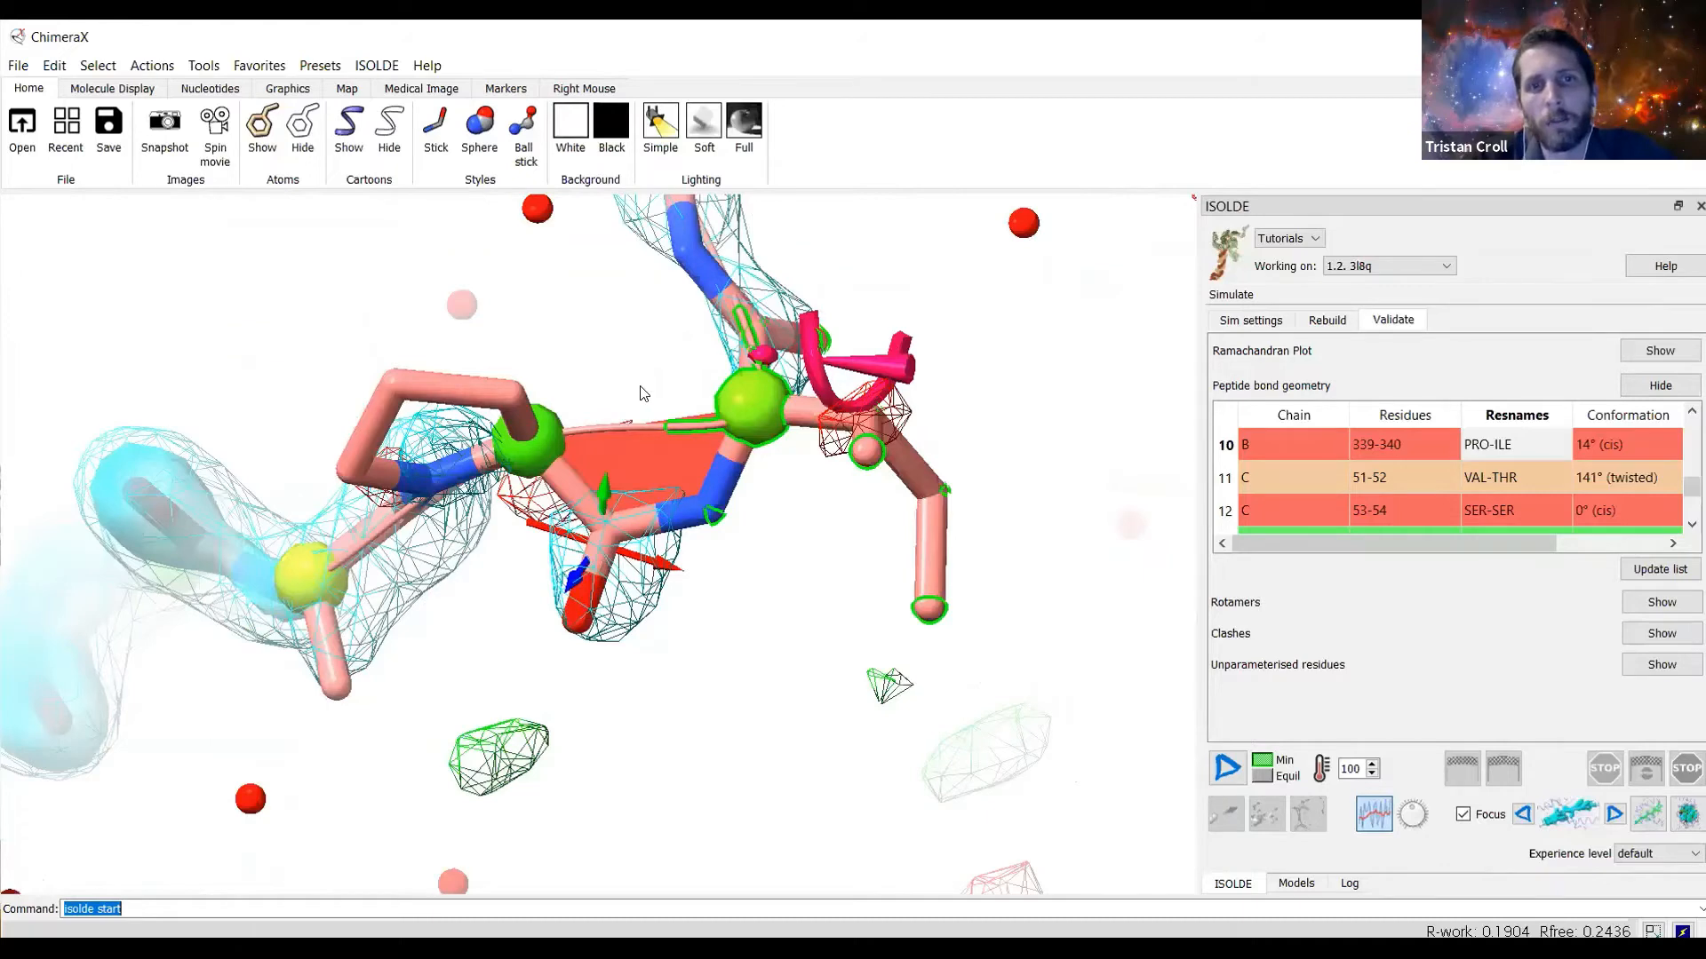
{"action": "scroll", "coordinate": [640, 387], "scroll_direction": "up", "scroll_amount": 2}
{"action": "left_click_drag", "start_coordinate": [641, 387], "coordinate": [472, 503]}
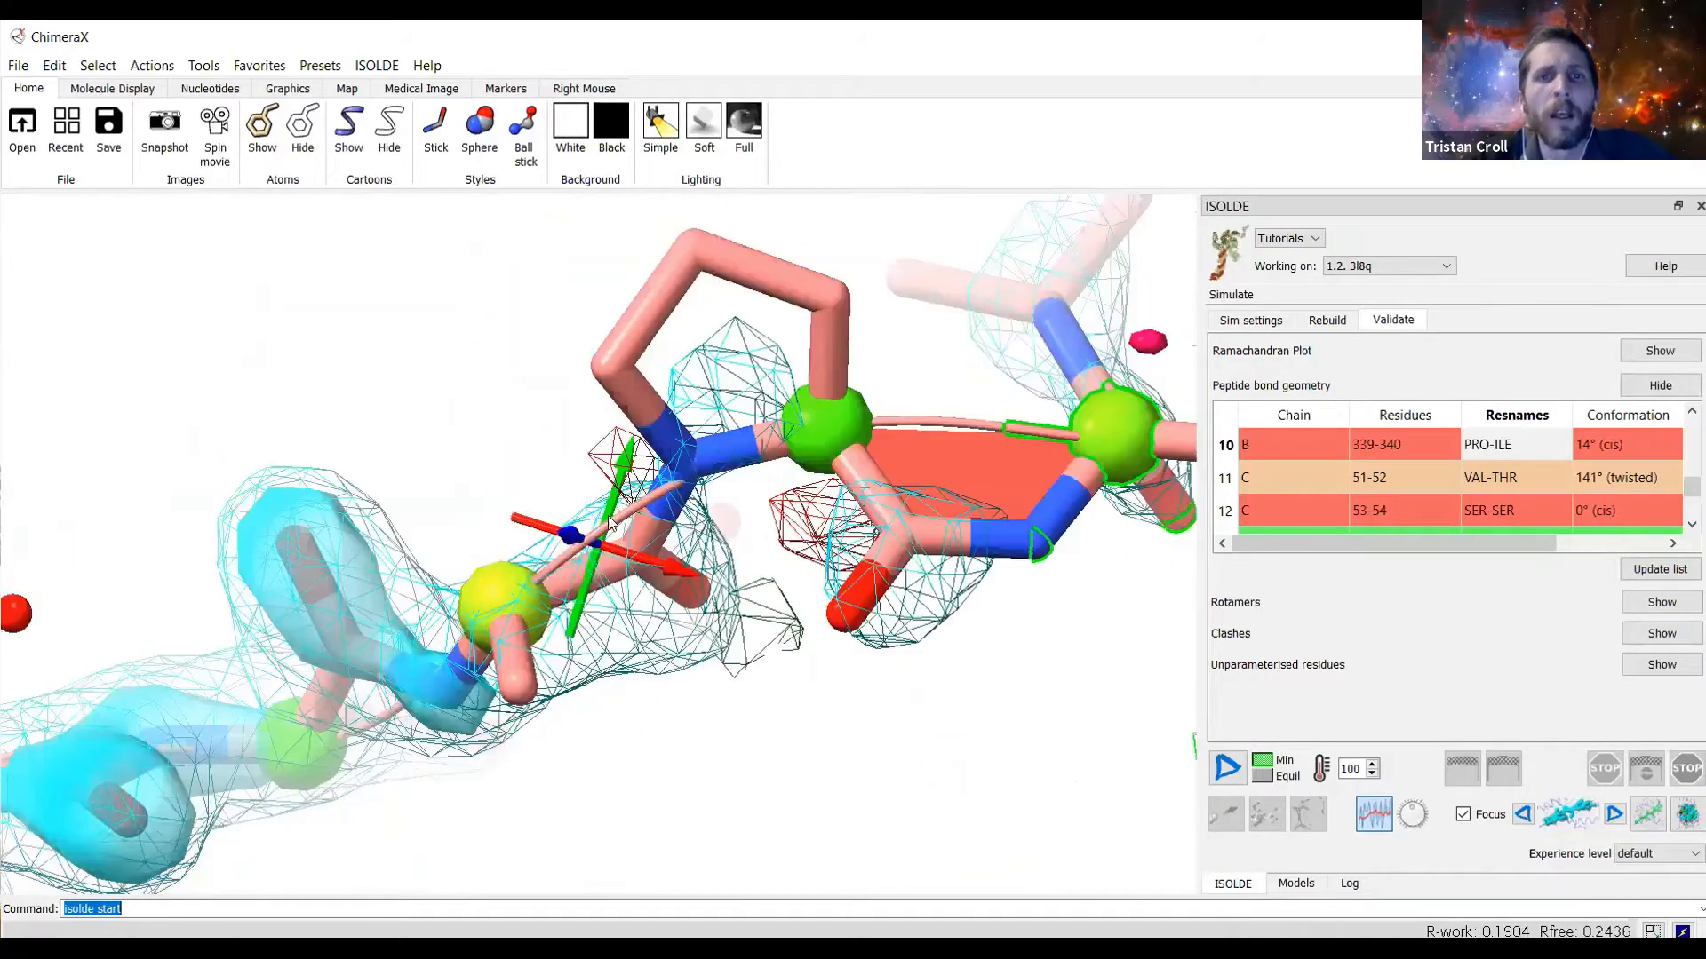
{"action": "left_click_drag", "start_coordinate": [609, 517], "coordinate": [735, 627]}
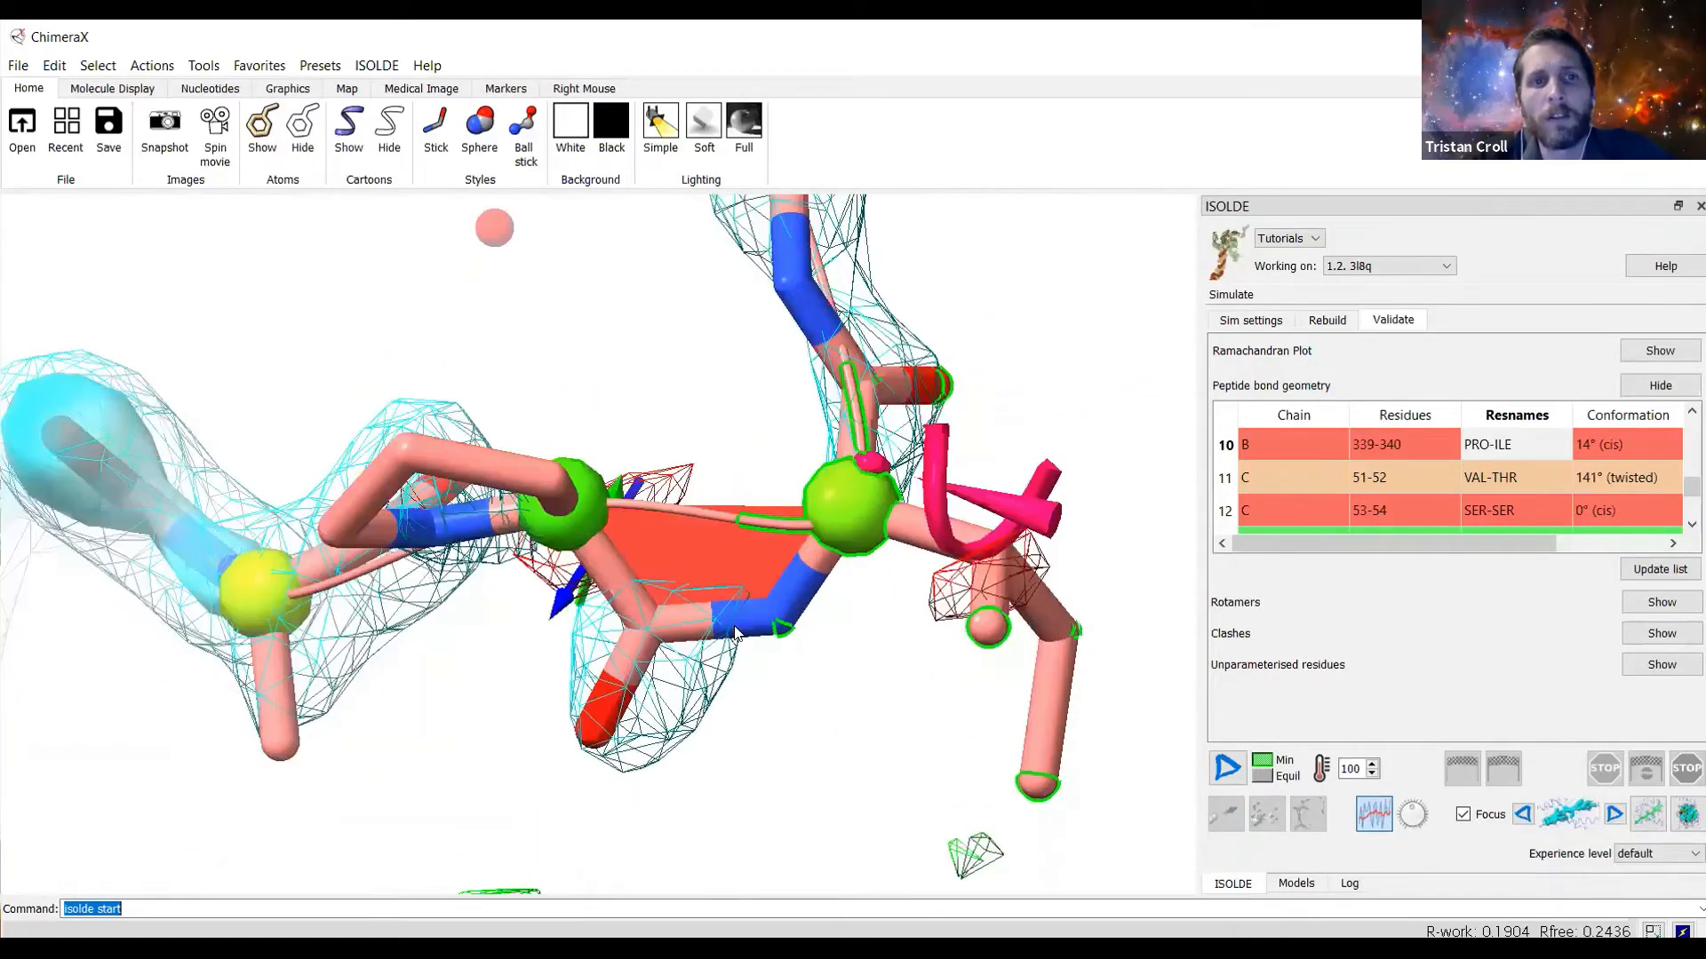
{"action": "scroll", "coordinate": [735, 631], "scroll_direction": "down", "scroll_amount": 3}
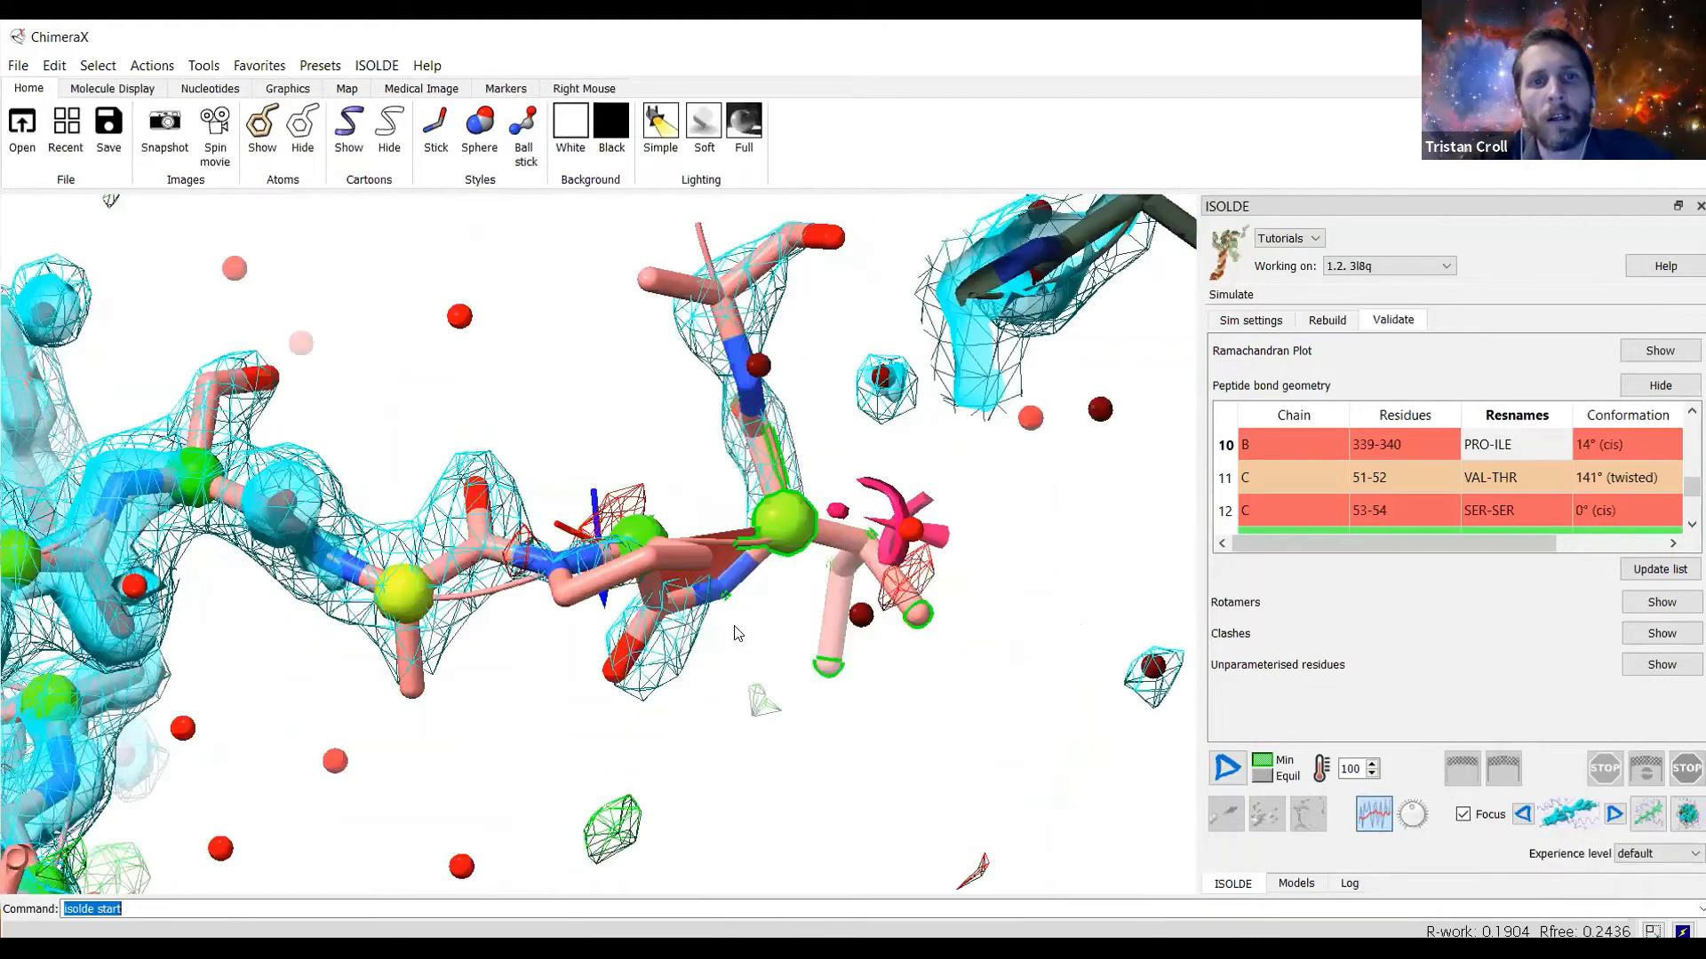
Compare the well-defined density along the adjoining part of chain B with that around its PRO-ILE end.
{"action": "middle_click_drag", "start_coordinate": [686, 547], "coordinate": [745, 561]}
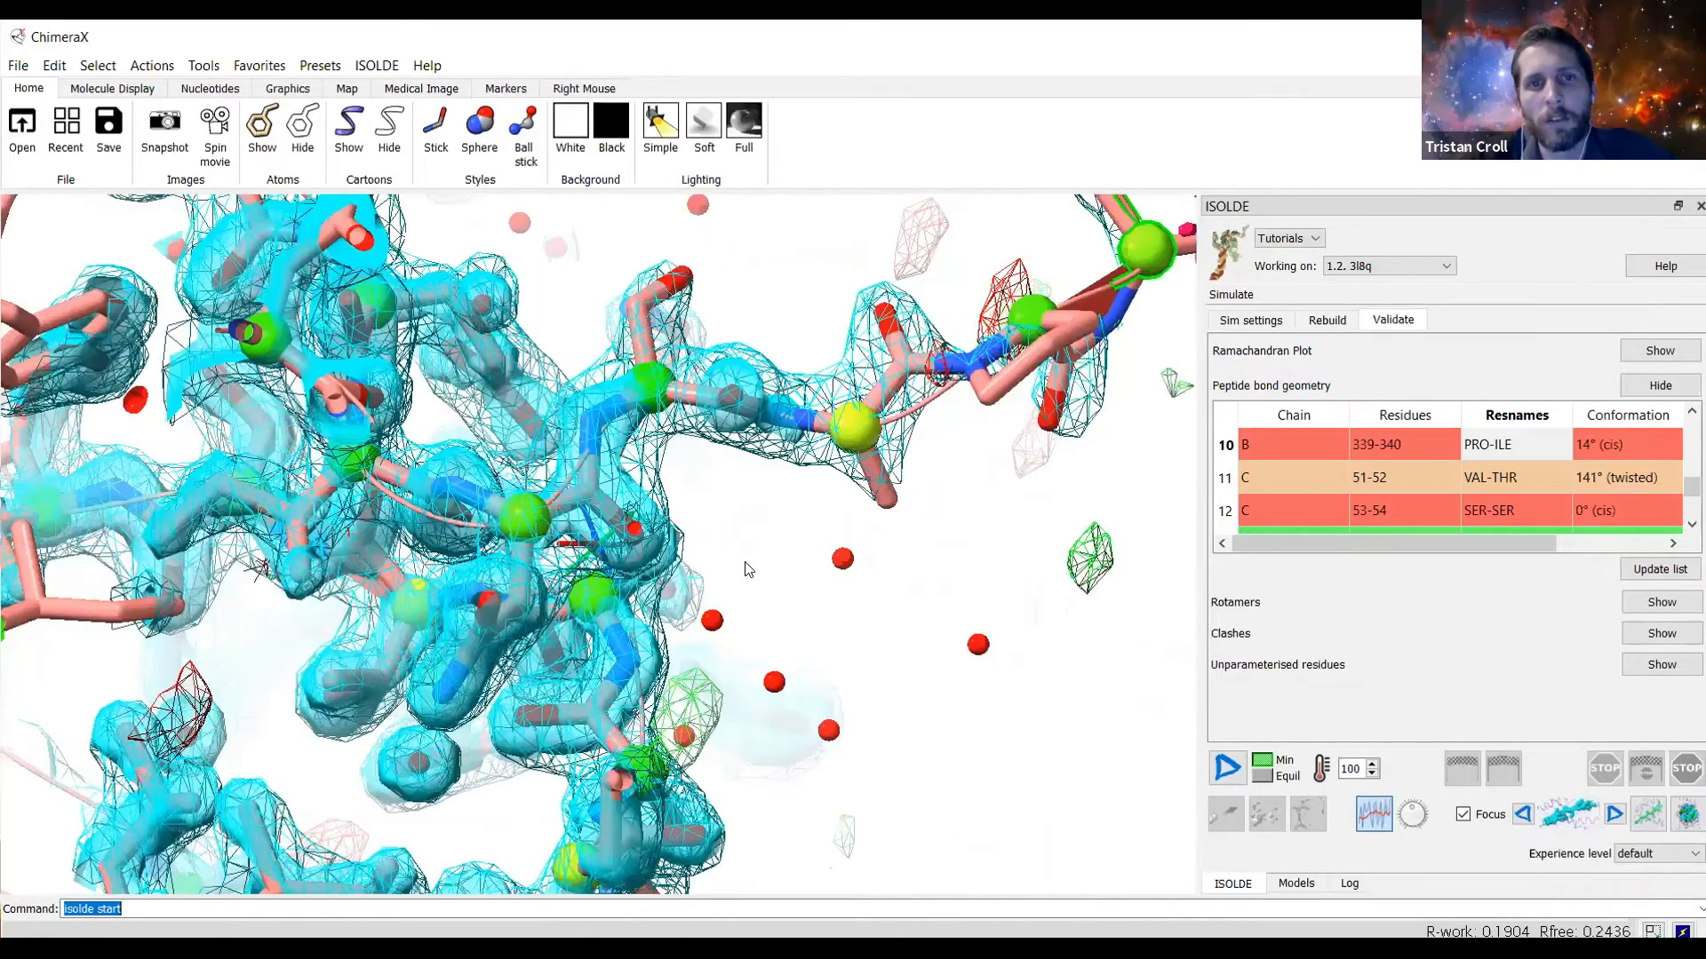
{"action": "left_click_drag", "start_coordinate": [638, 552], "coordinate": [668, 423]}
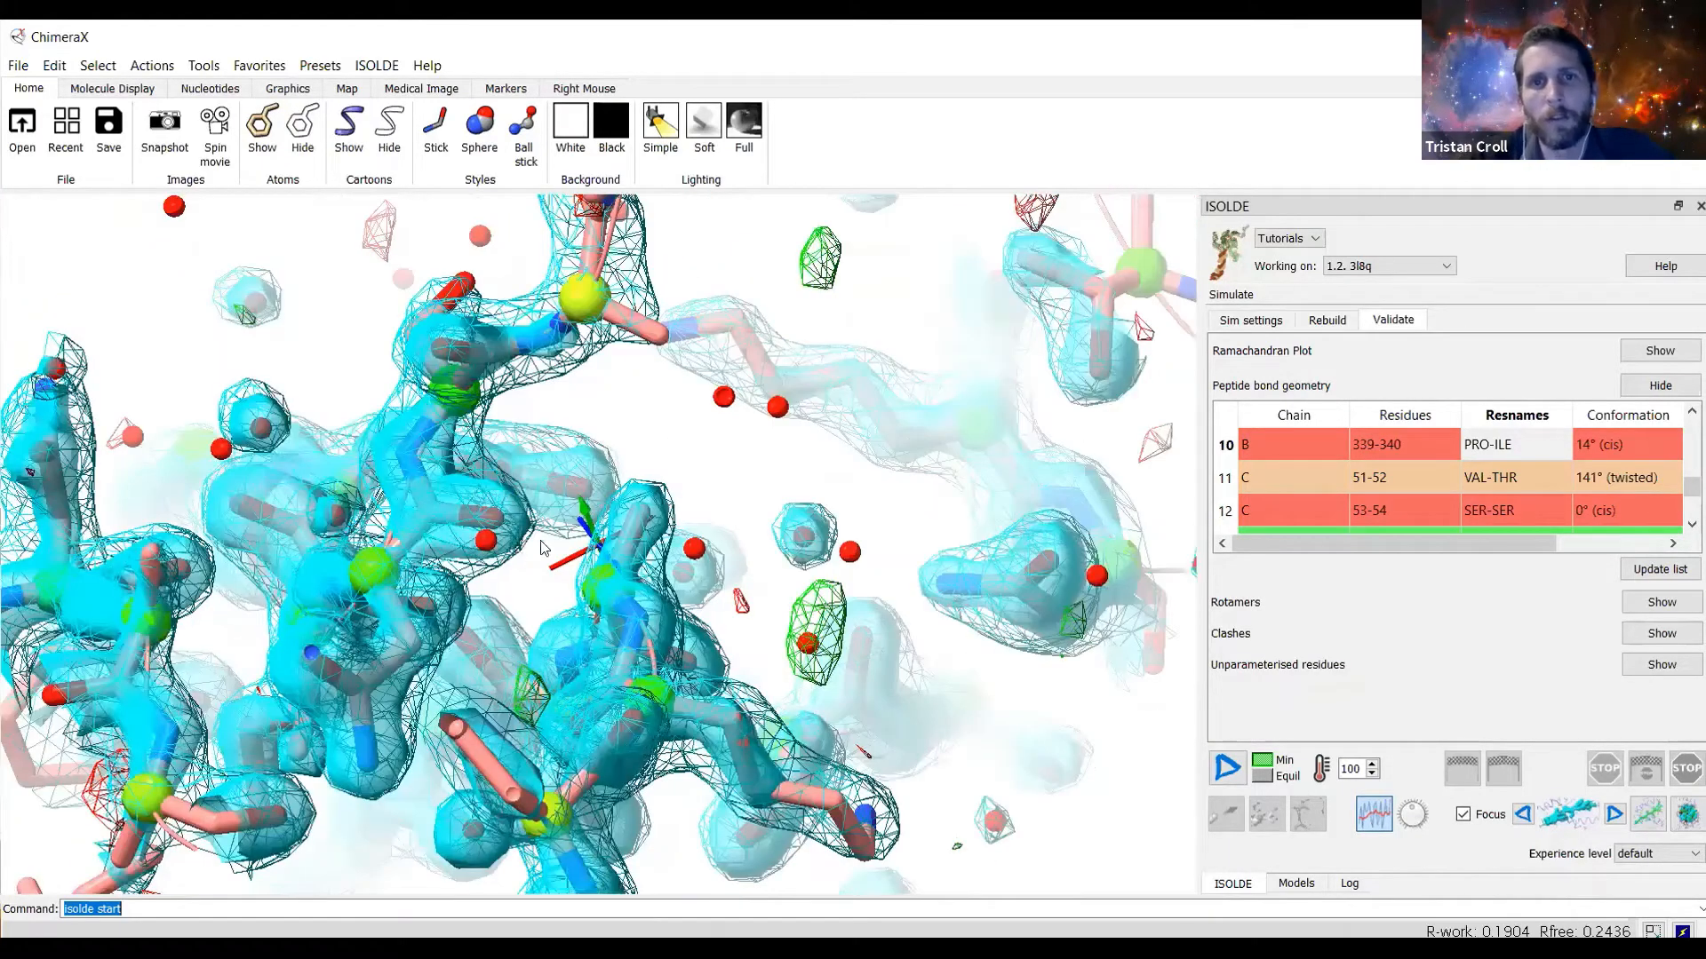
{"action": "left_click_drag", "start_coordinate": [548, 543], "coordinate": [629, 499]}
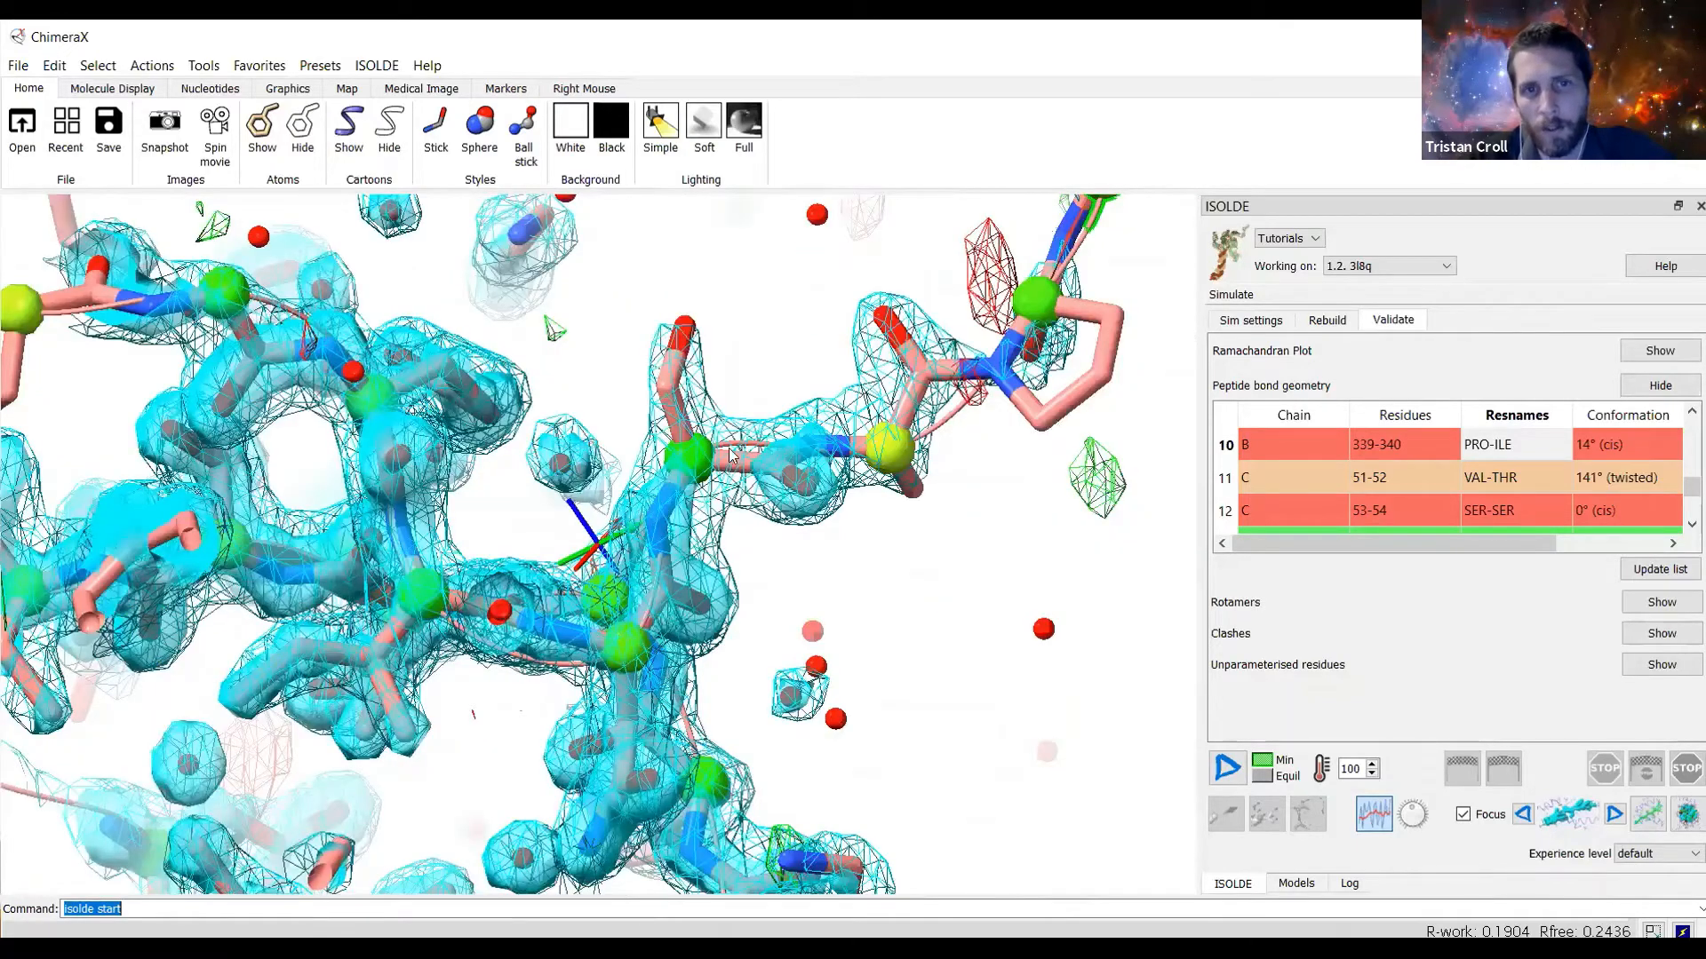
{"action": "left_click_drag", "start_coordinate": [752, 524], "coordinate": [567, 643]}
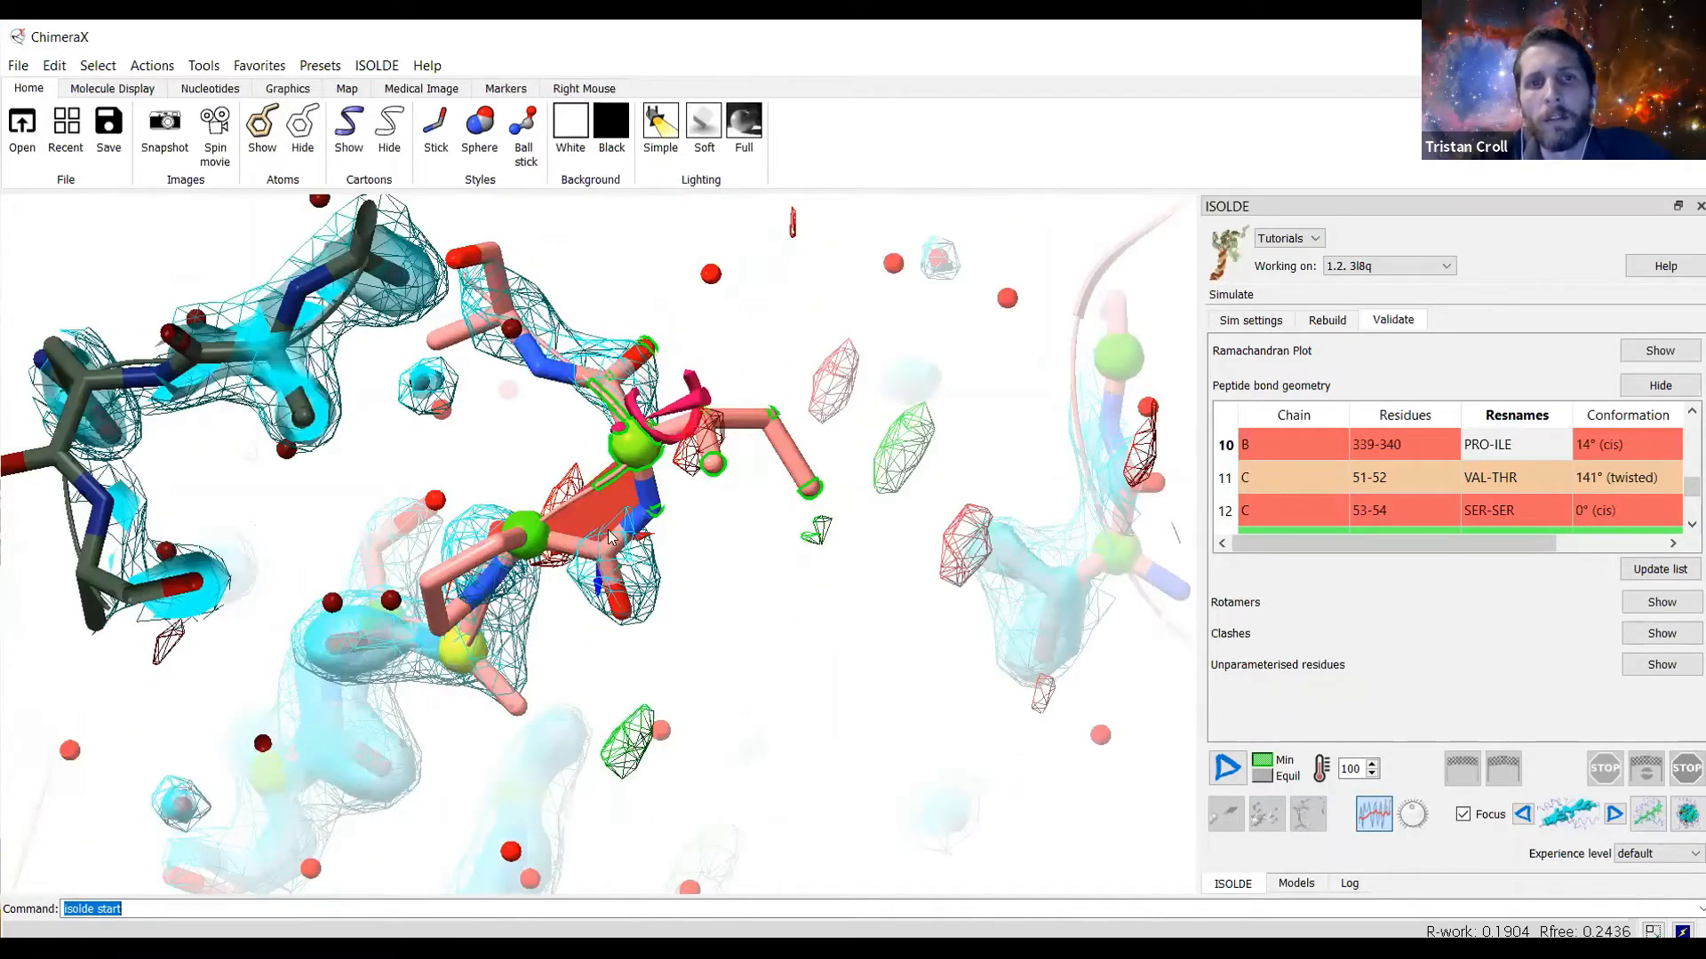
Inspect how the carbonyl and side chains at the PRO-ILE cis bond fit the map and difference density.
{"action": "scroll", "coordinate": [608, 536], "scroll_direction": "up", "scroll_amount": 5}
{"action": "left_click_drag", "start_coordinate": [609, 536], "coordinate": [478, 604]}
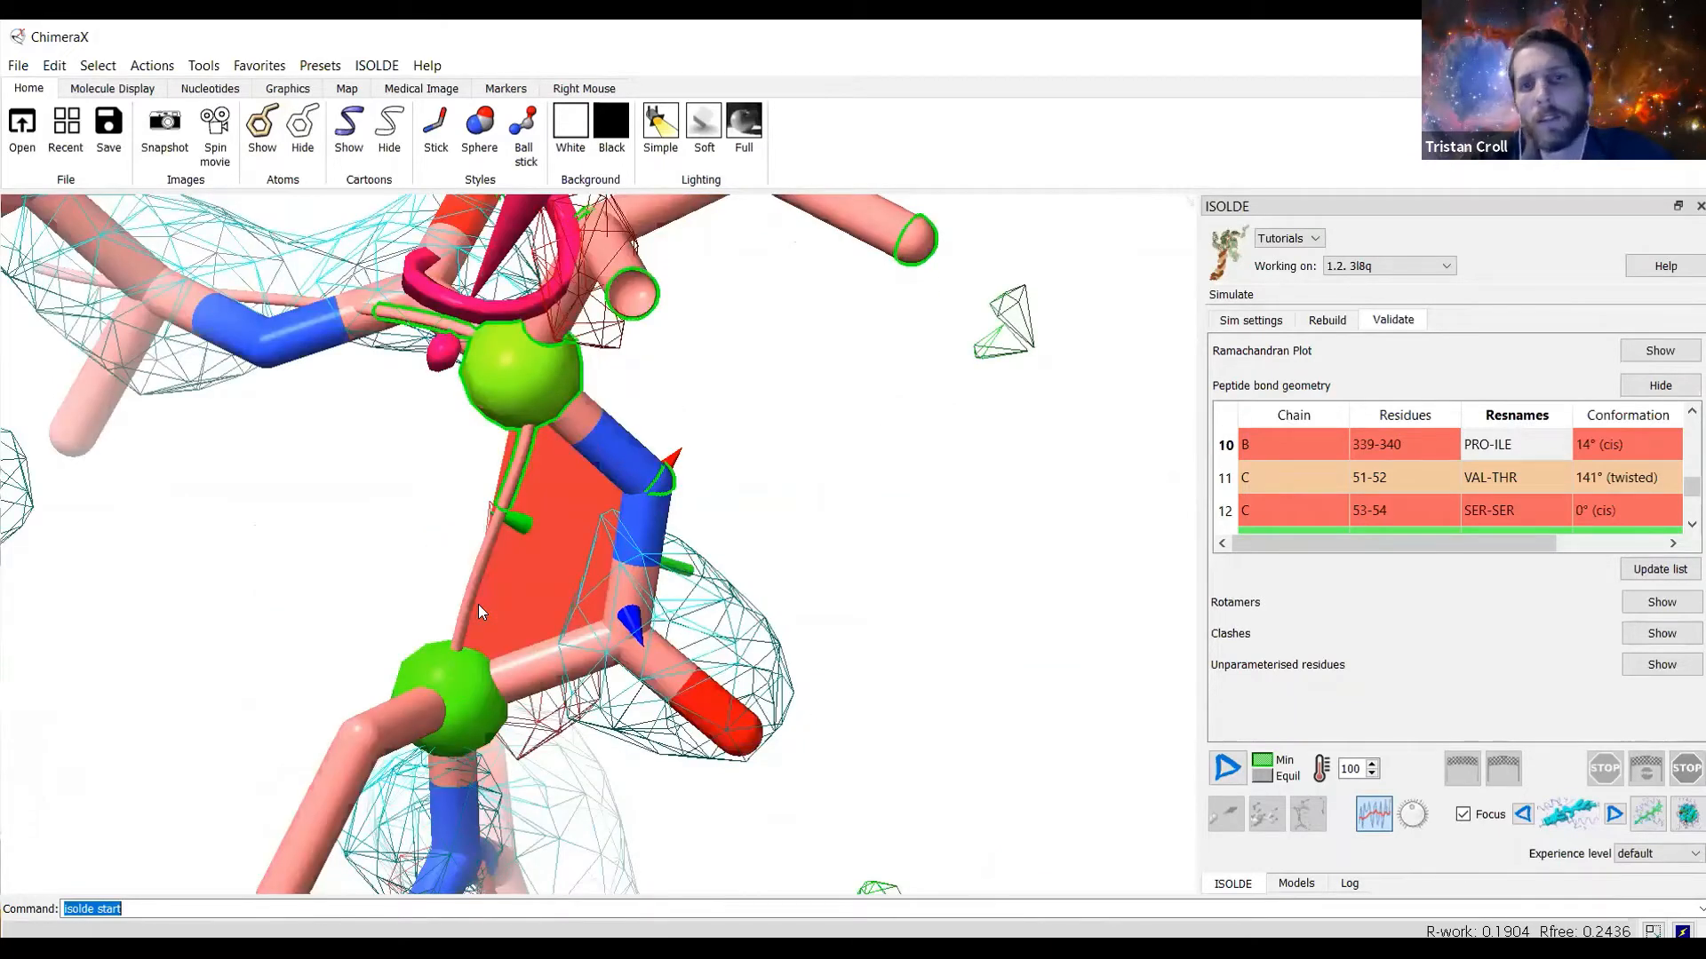
{"action": "scroll", "coordinate": [478, 604], "scroll_direction": "down", "scroll_amount": 2}
{"action": "left_click_drag", "start_coordinate": [478, 604], "coordinate": [745, 508]}
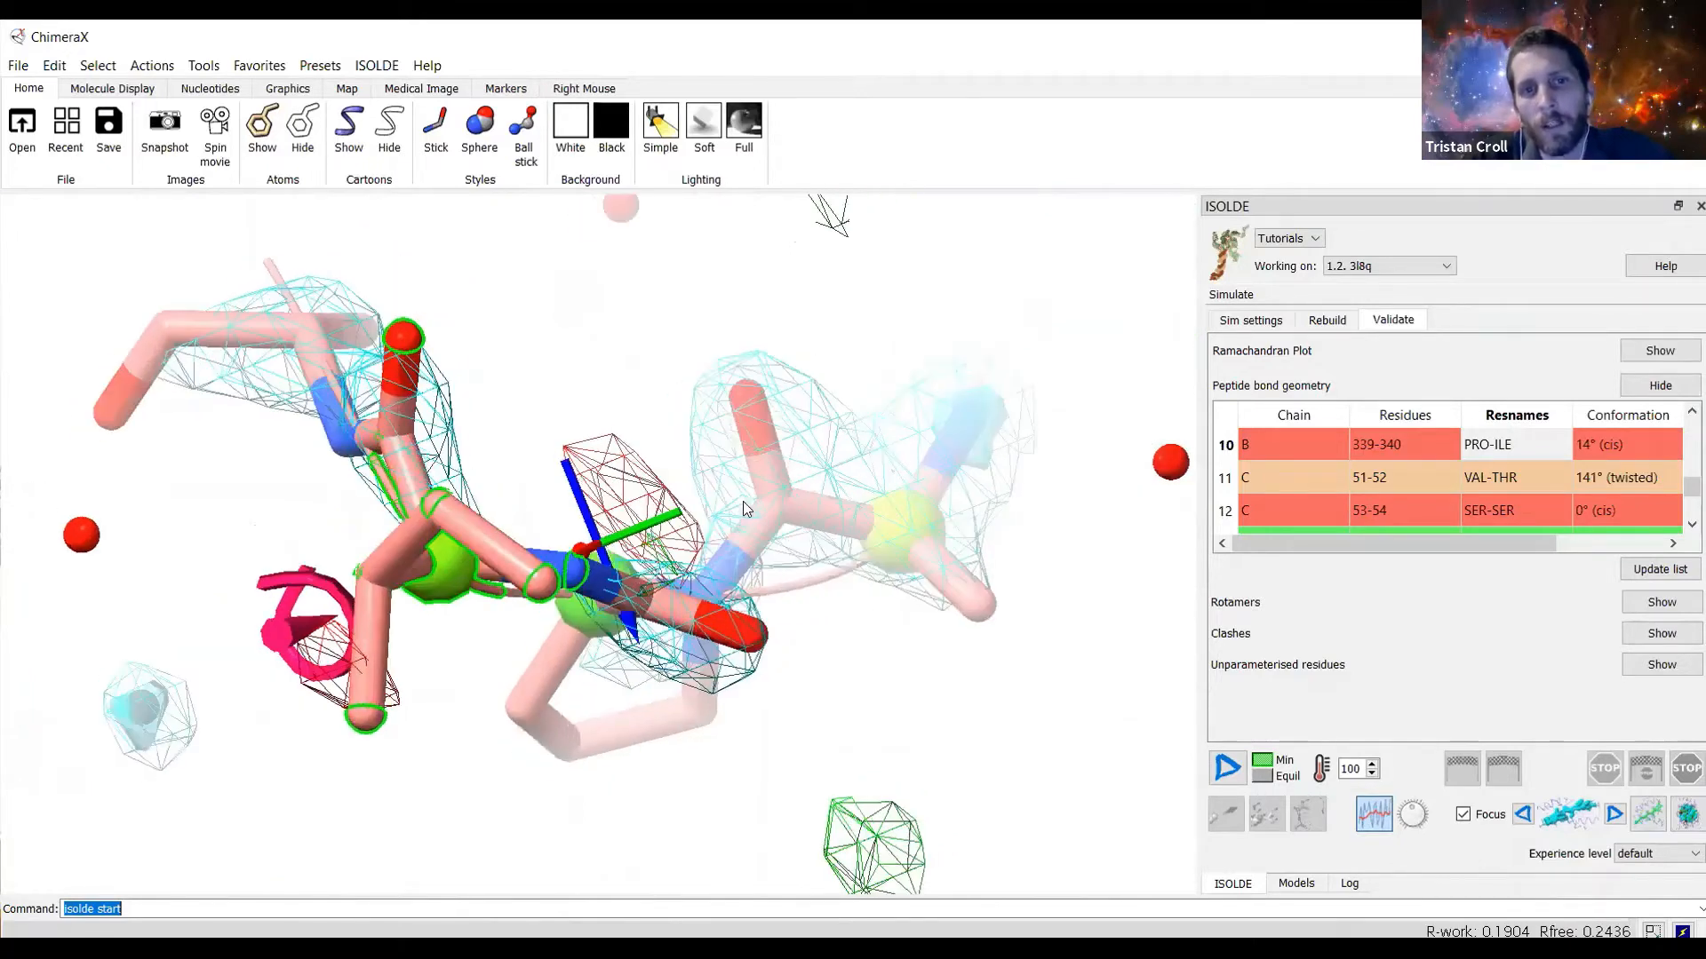
{"action": "left_click_drag", "start_coordinate": [782, 613], "coordinate": [696, 568]}
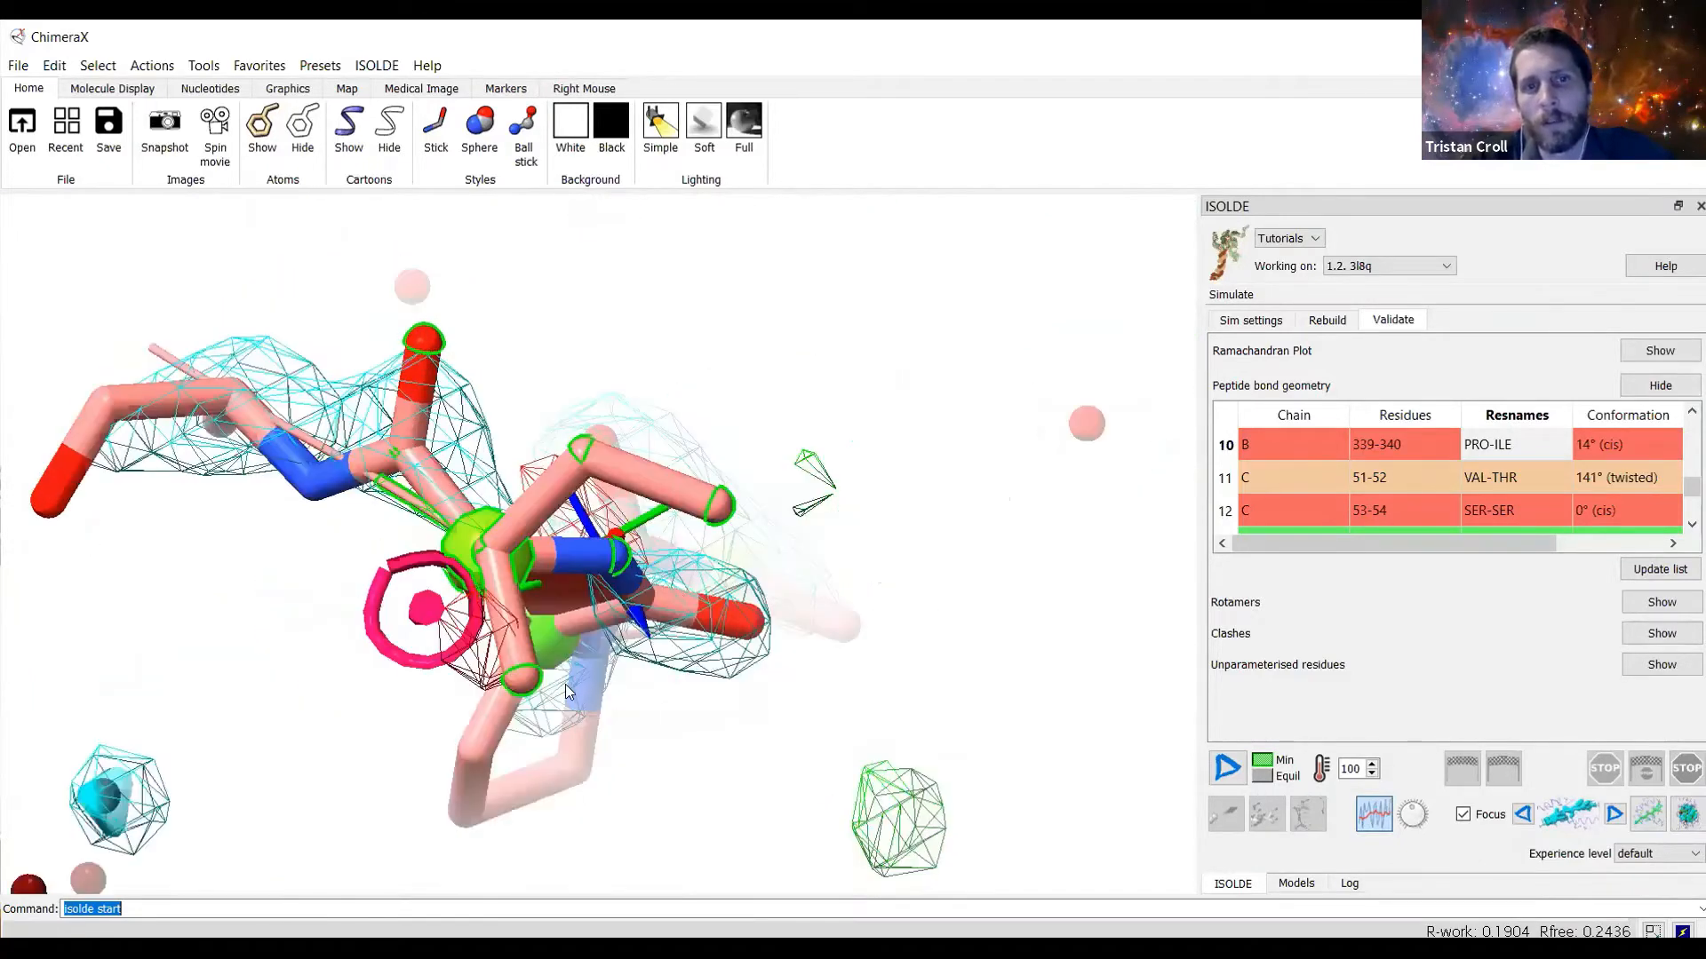
{"action": "mouse_move", "coordinate": [565, 686]}
{"action": "left_mouse_down"}
{"action": "mouse_move", "coordinate": [639, 624]}
{"action": "mouse_move", "coordinate": [696, 674]}
{"action": "mouse_move", "coordinate": [569, 567]}
{"action": "mouse_move", "coordinate": [684, 674]}
{"action": "mouse_move", "coordinate": [621, 665]}
{"action": "mouse_move", "coordinate": [677, 693]}
{"action": "mouse_move", "coordinate": [683, 720]}
{"action": "mouse_move", "coordinate": [633, 707]}
{"action": "mouse_move", "coordinate": [691, 766]}
{"action": "left_mouse_up"}
{"action": "scroll", "coordinate": [724, 708], "scroll_direction": "down", "scroll_amount": 3}
{"action": "left_click_drag", "start_coordinate": [722, 586], "coordinate": [709, 626]}
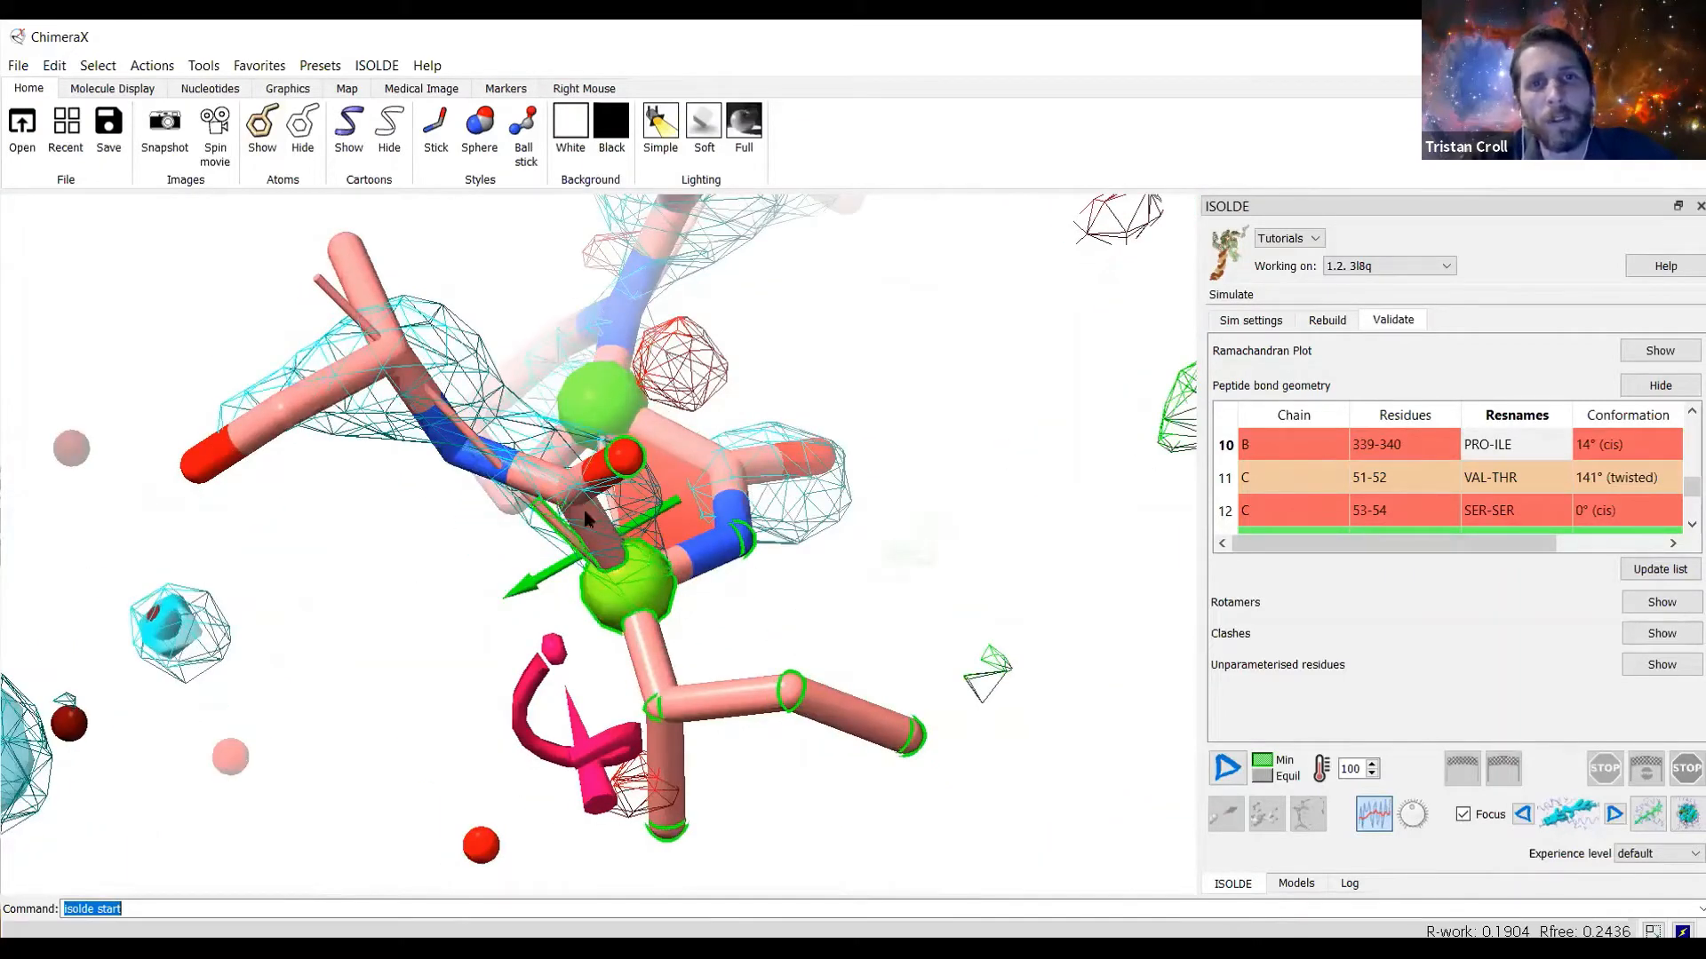
{"action": "left_click_drag", "start_coordinate": [549, 510], "coordinate": [711, 654]}
{"action": "left_click_drag", "start_coordinate": [774, 583], "coordinate": [1164, 450]}
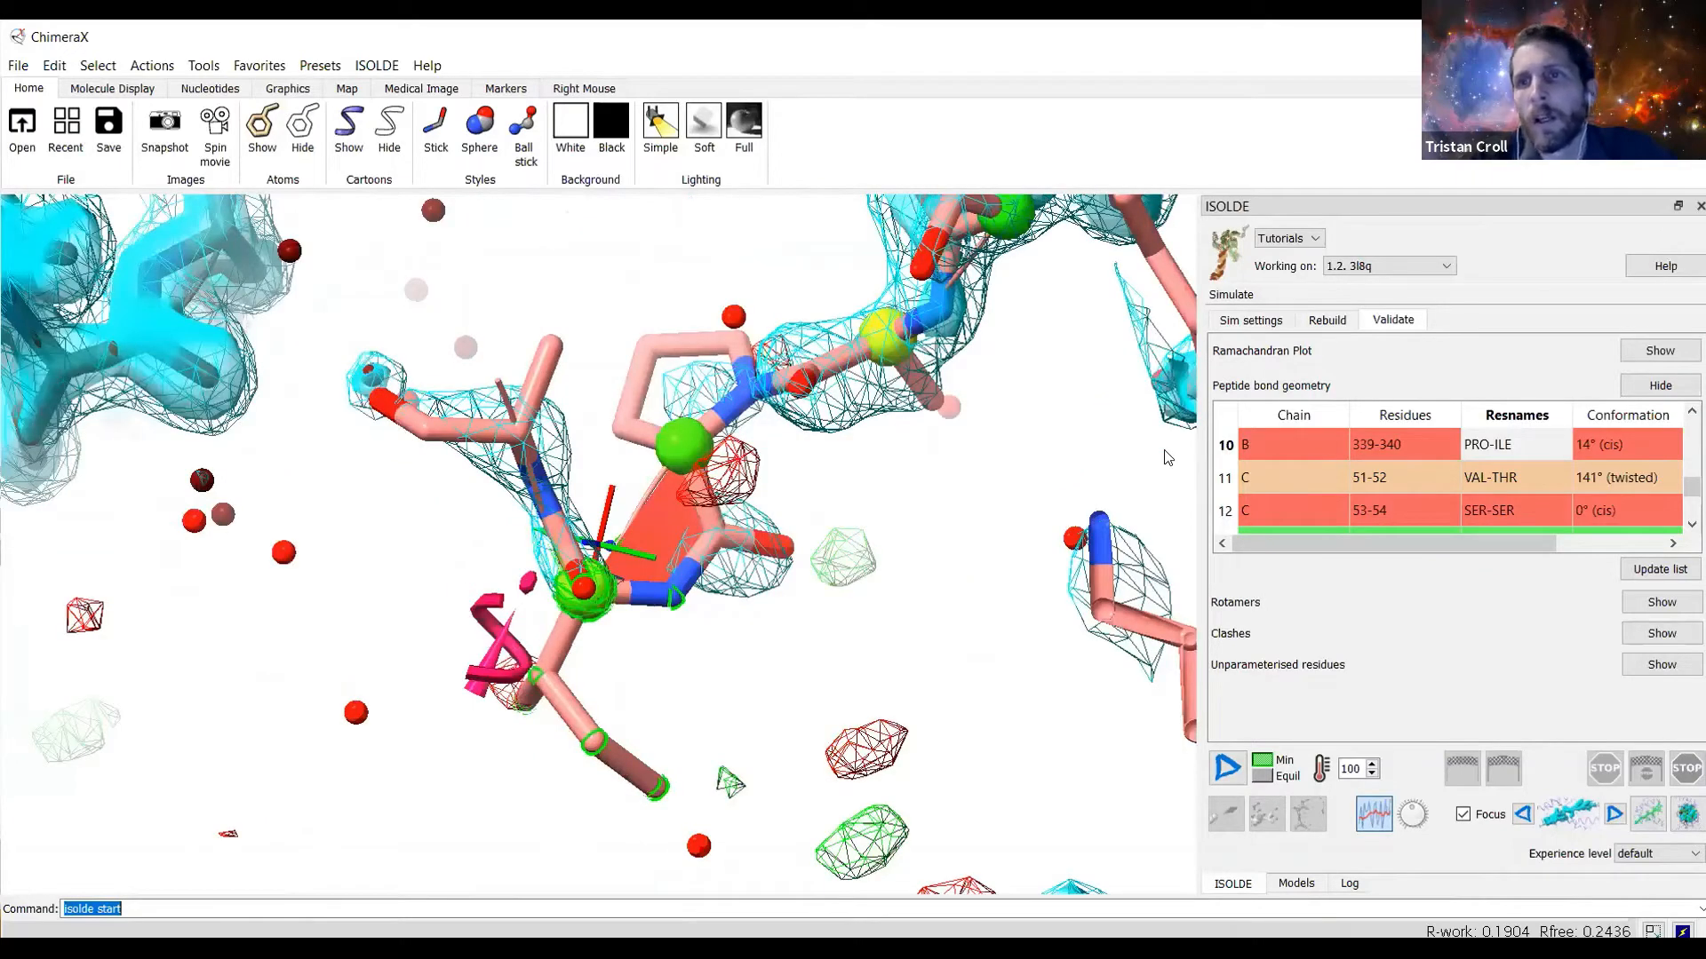
List the rotamer outliers and inspect how the side chain of LYS 222 in chain A fits the density.
{"action": "left_click", "coordinate": [1656, 444]}
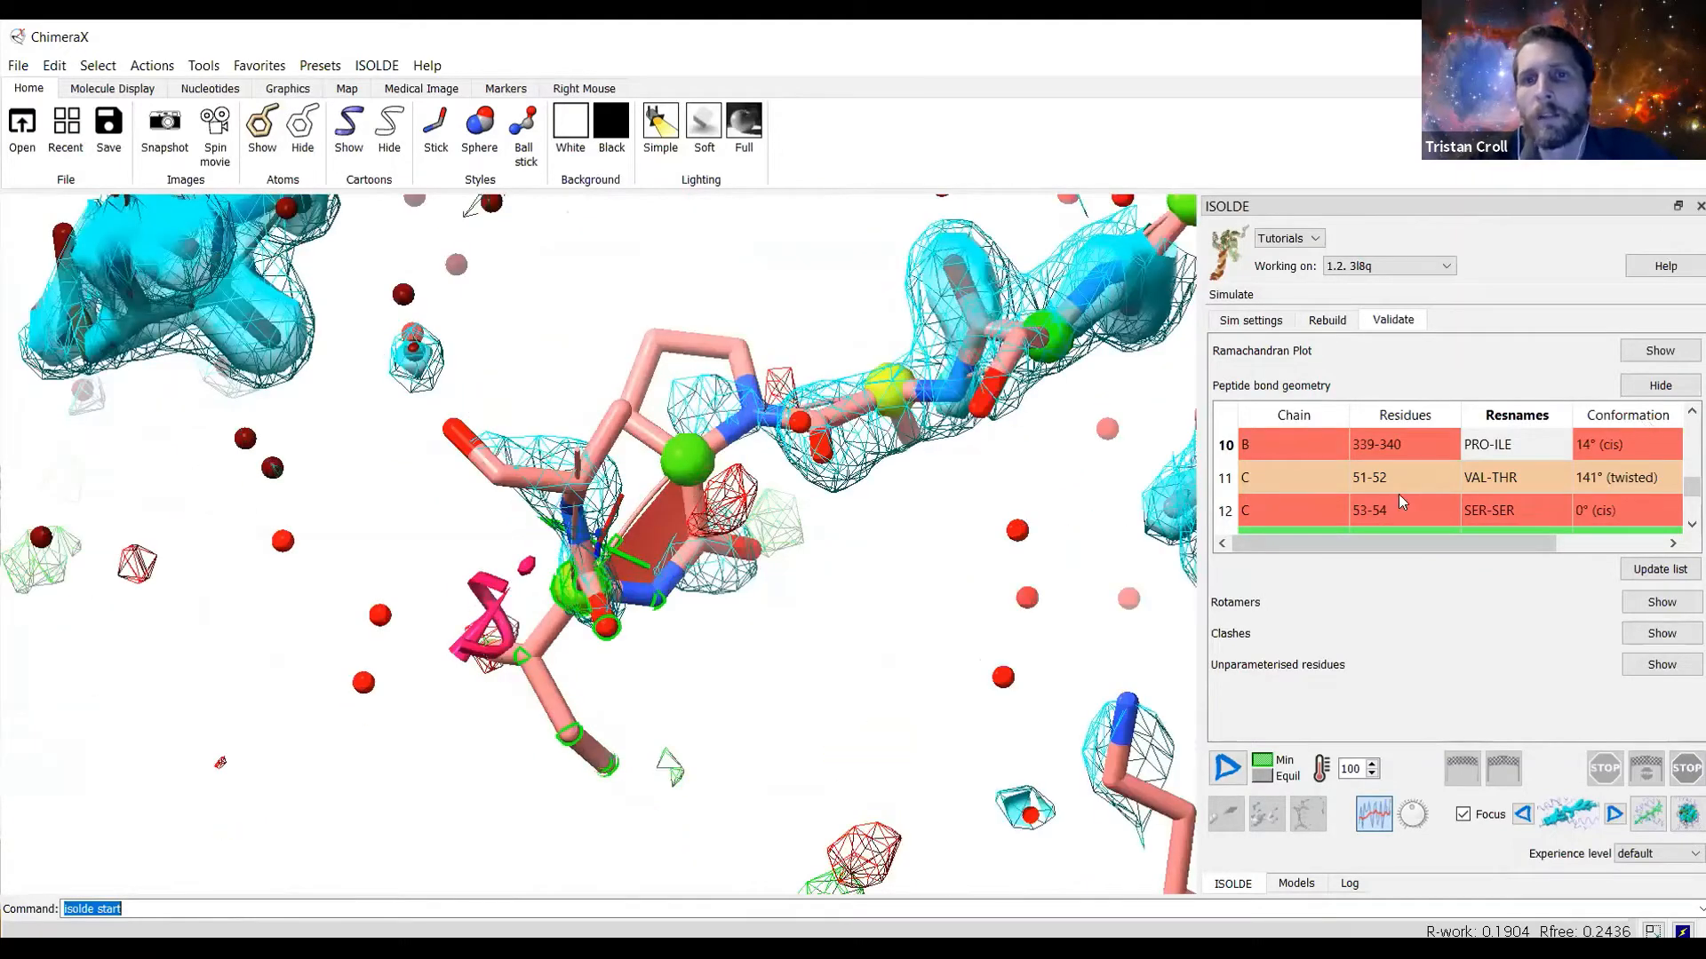
{"action": "left_click", "coordinate": [1371, 482]}
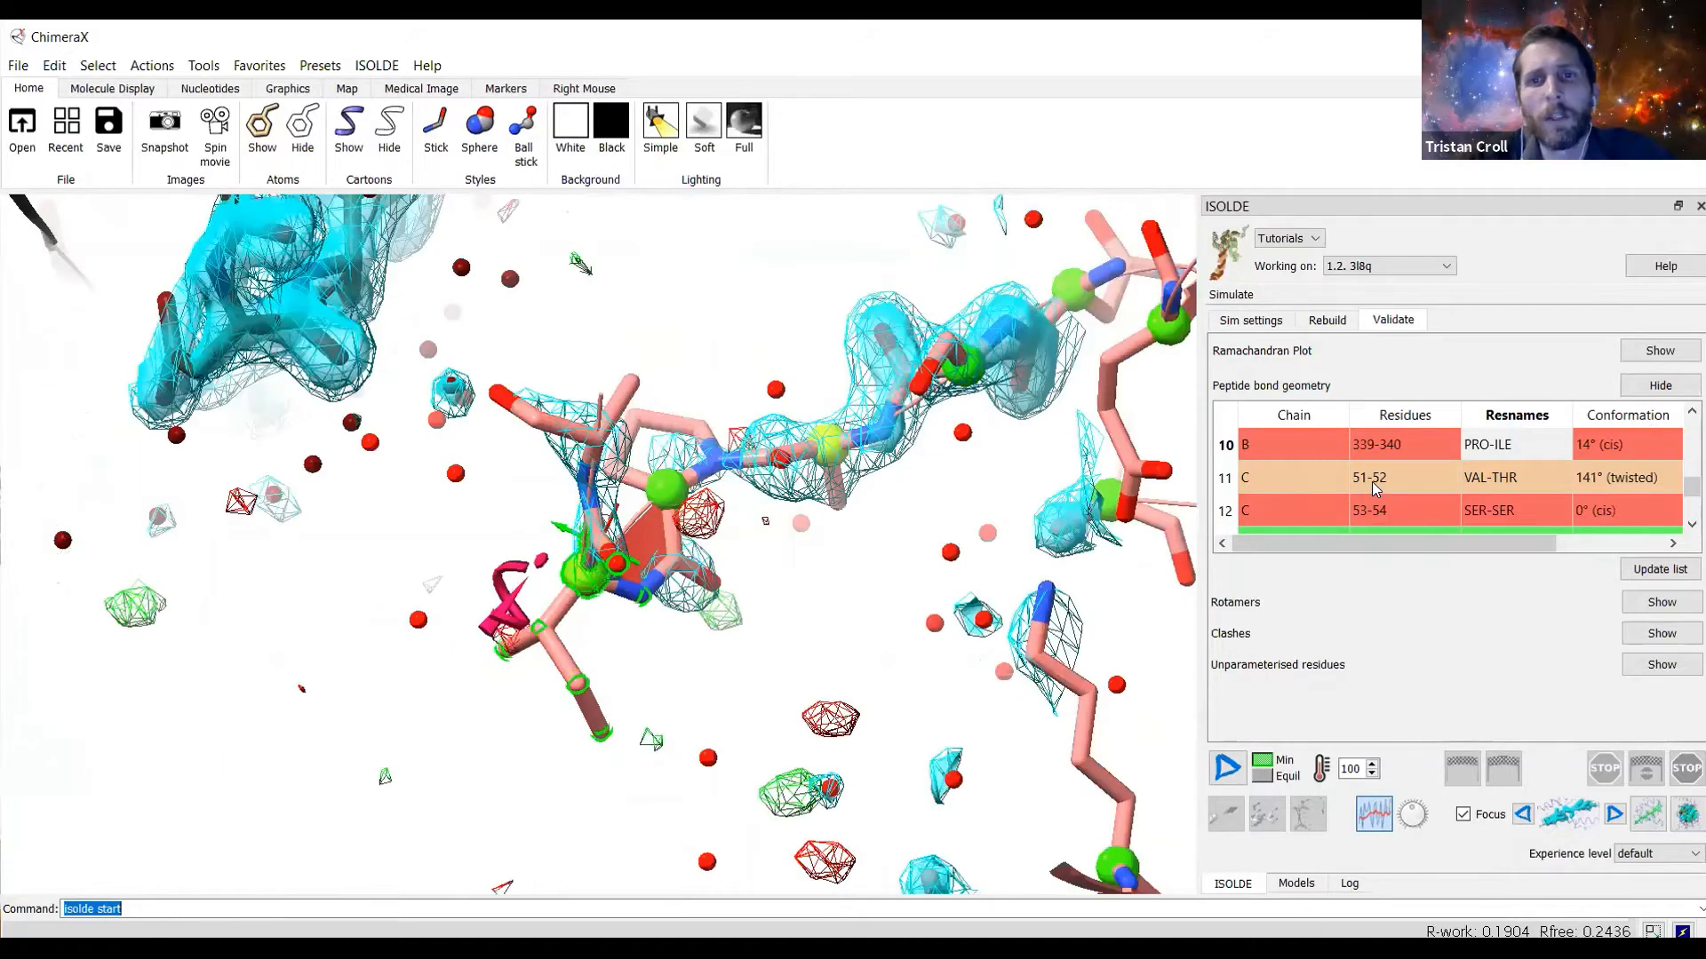
{"action": "middle_click_drag", "start_coordinate": [776, 465], "coordinate": [581, 485]}
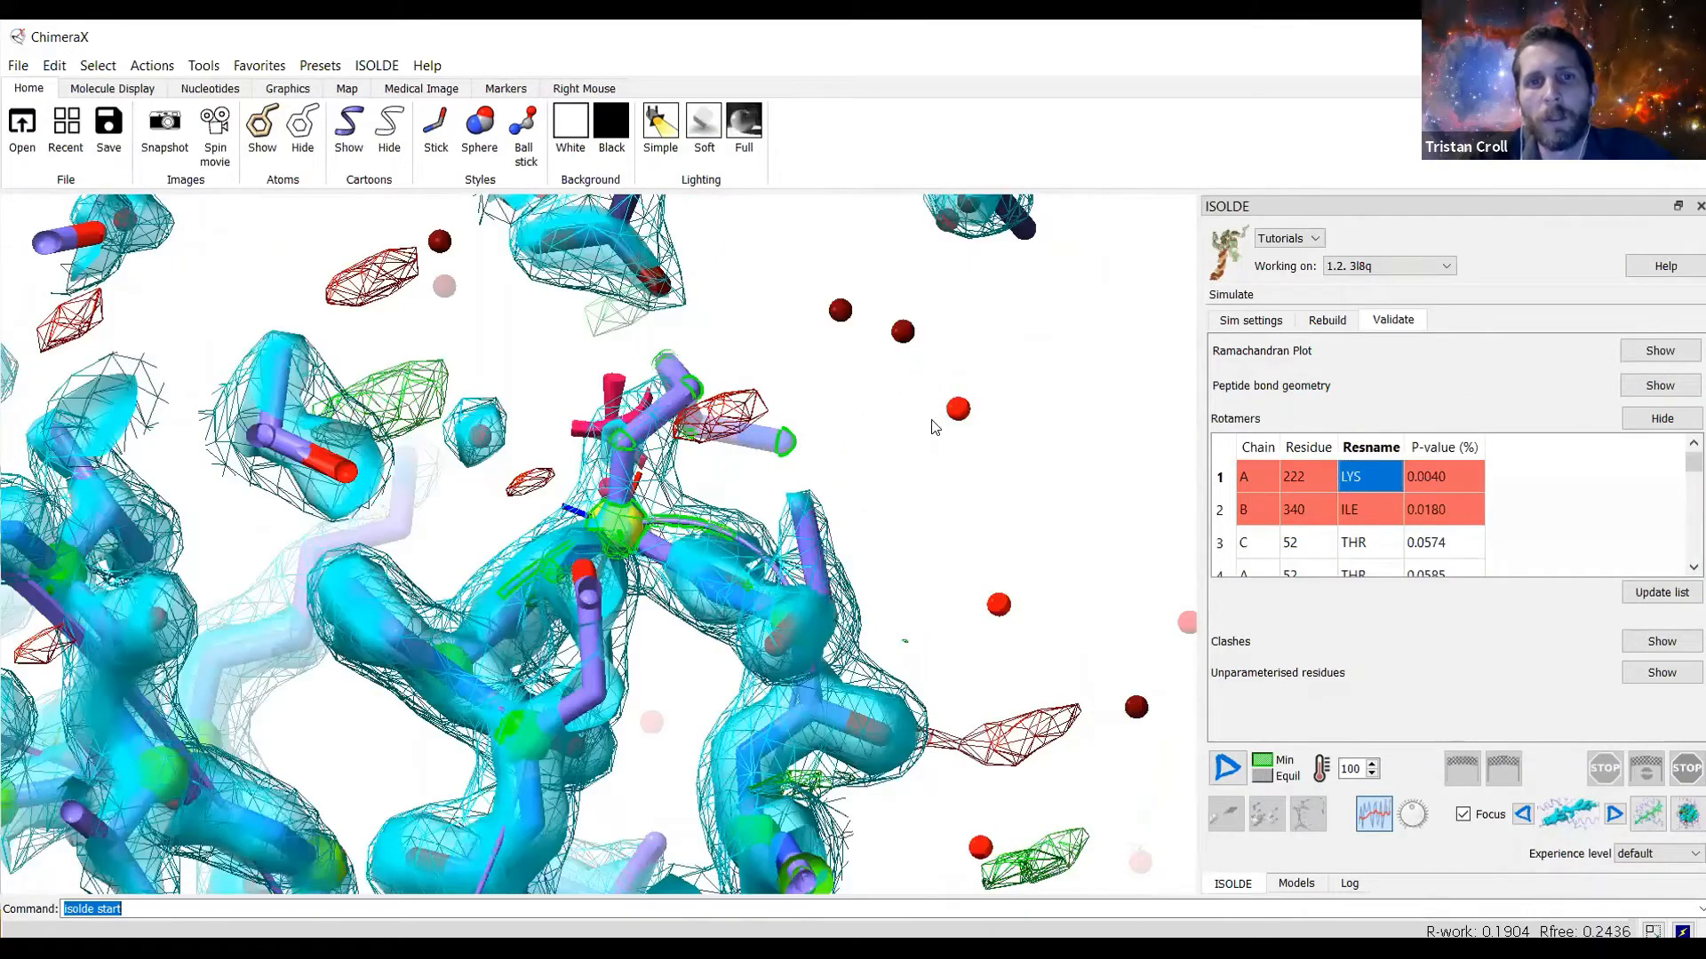
{"action": "left_click_drag", "start_coordinate": [934, 423], "coordinate": [893, 488]}
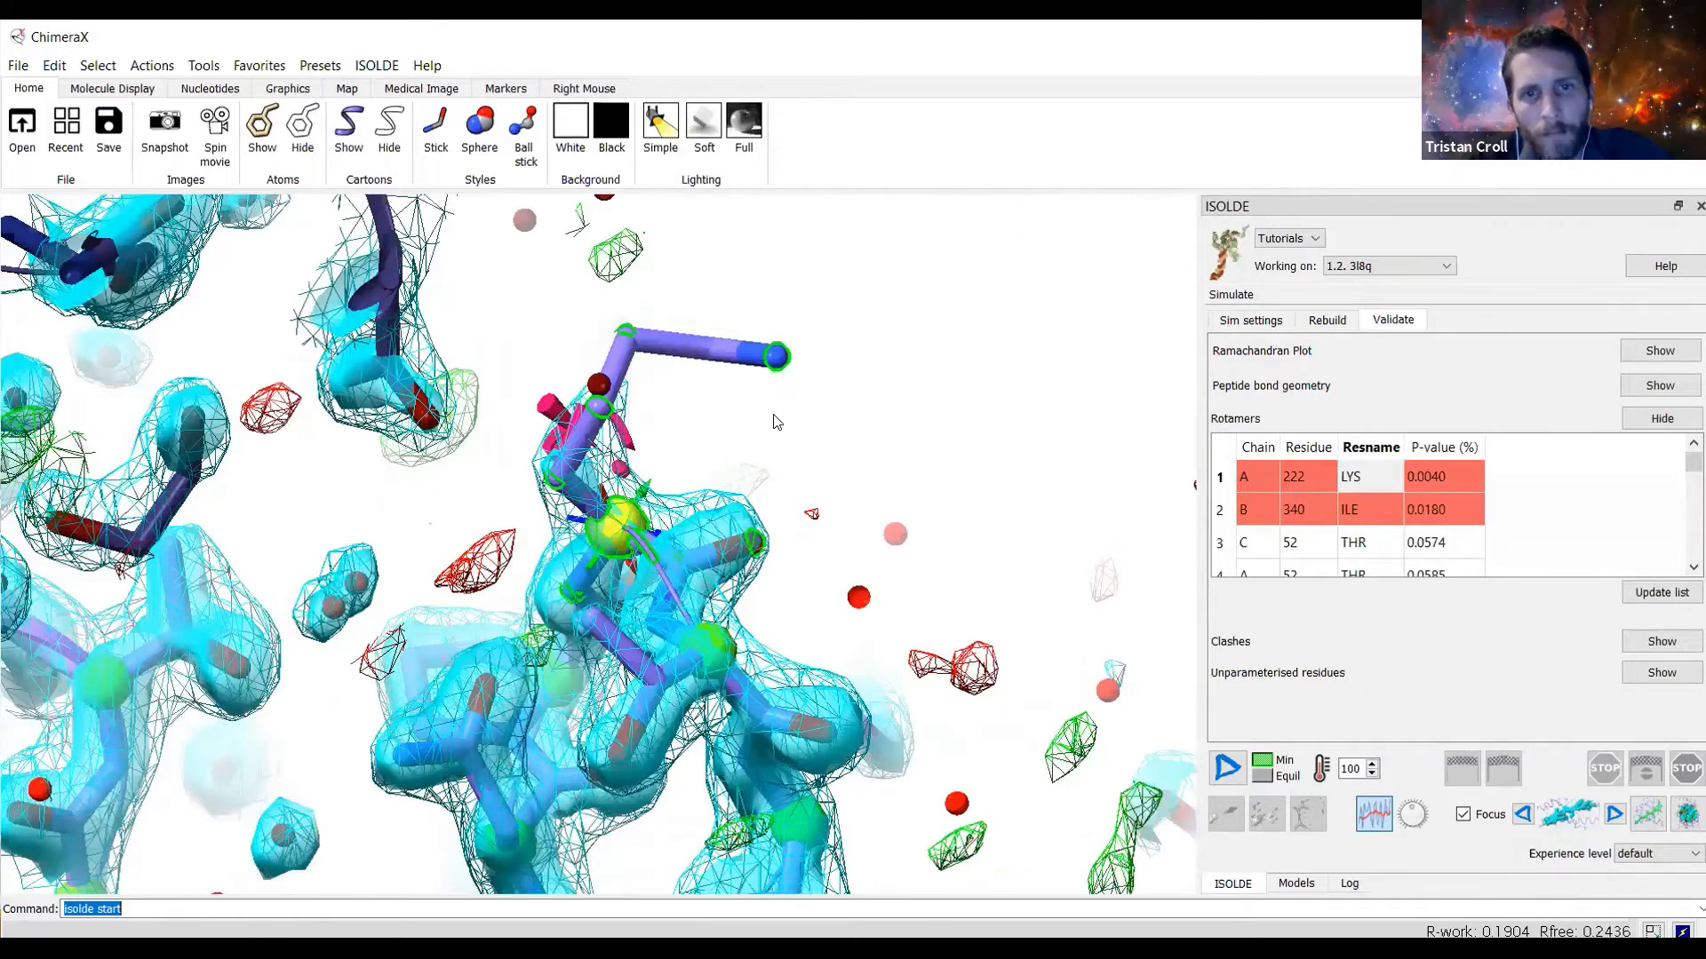
{"action": "left_click_drag", "start_coordinate": [779, 423], "coordinate": [723, 478]}
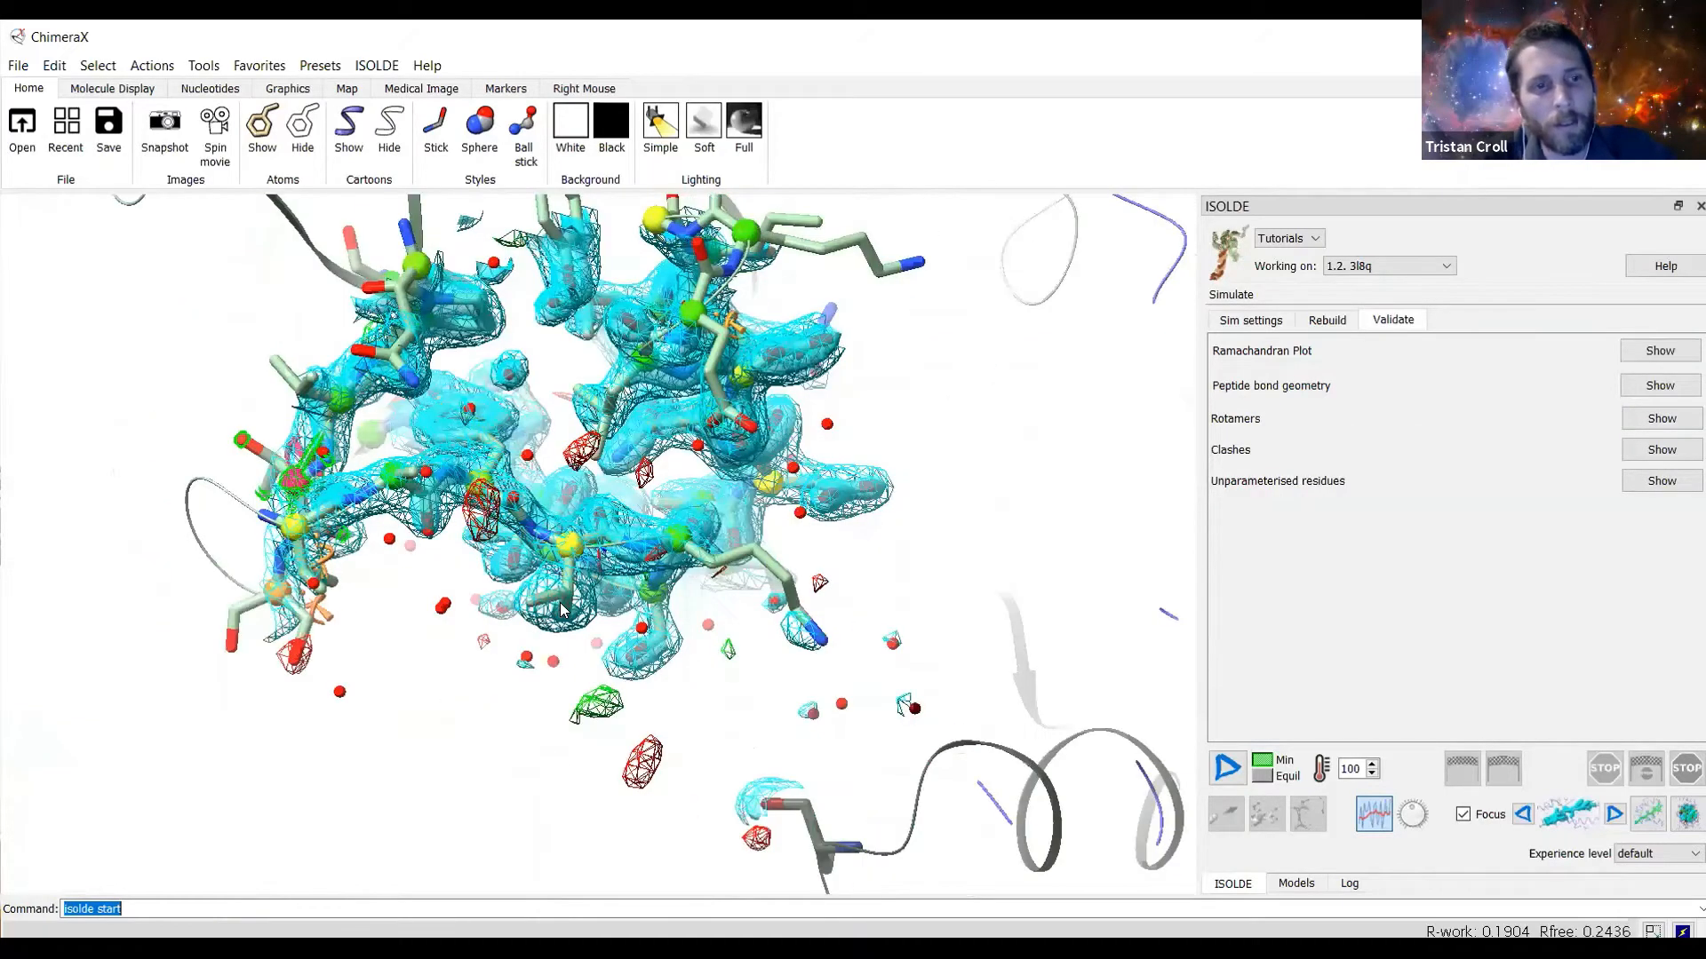
Add hydrogens to the model with the addh command and view them close up around LEU 89 of chain C.
{"action": "type", "text": "addh"}
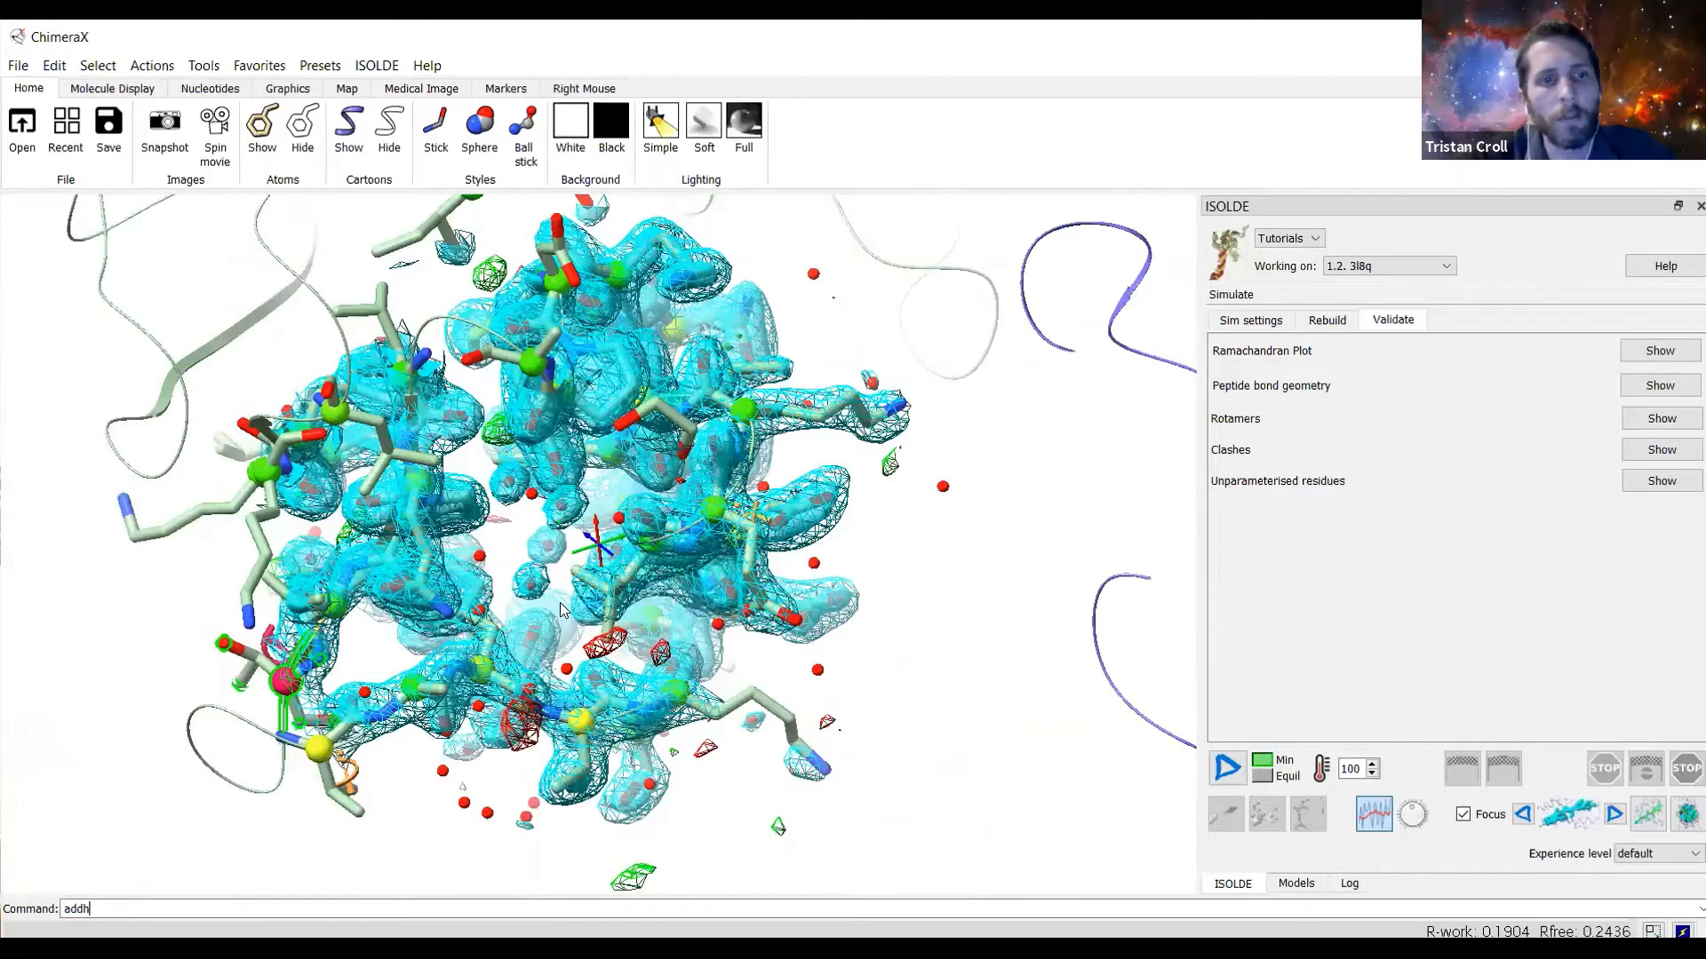
{"action": "key", "text": "Return"}
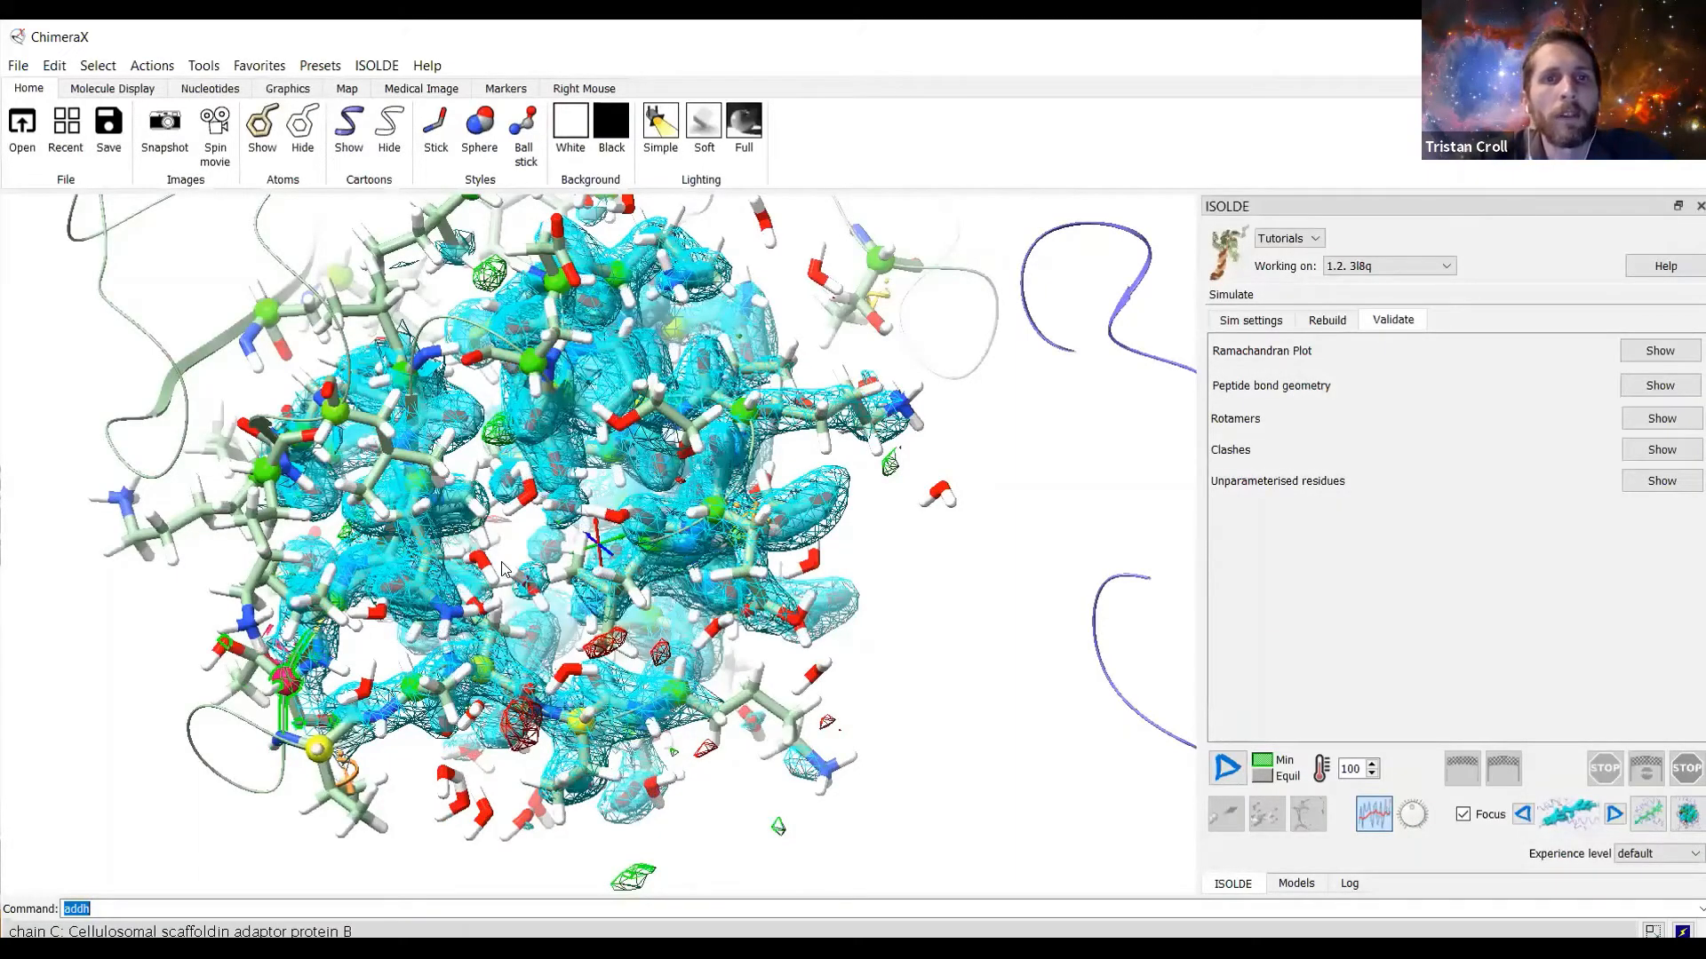
{"action": "scroll", "coordinate": [487, 571], "scroll_direction": "up", "scroll_amount": 5}
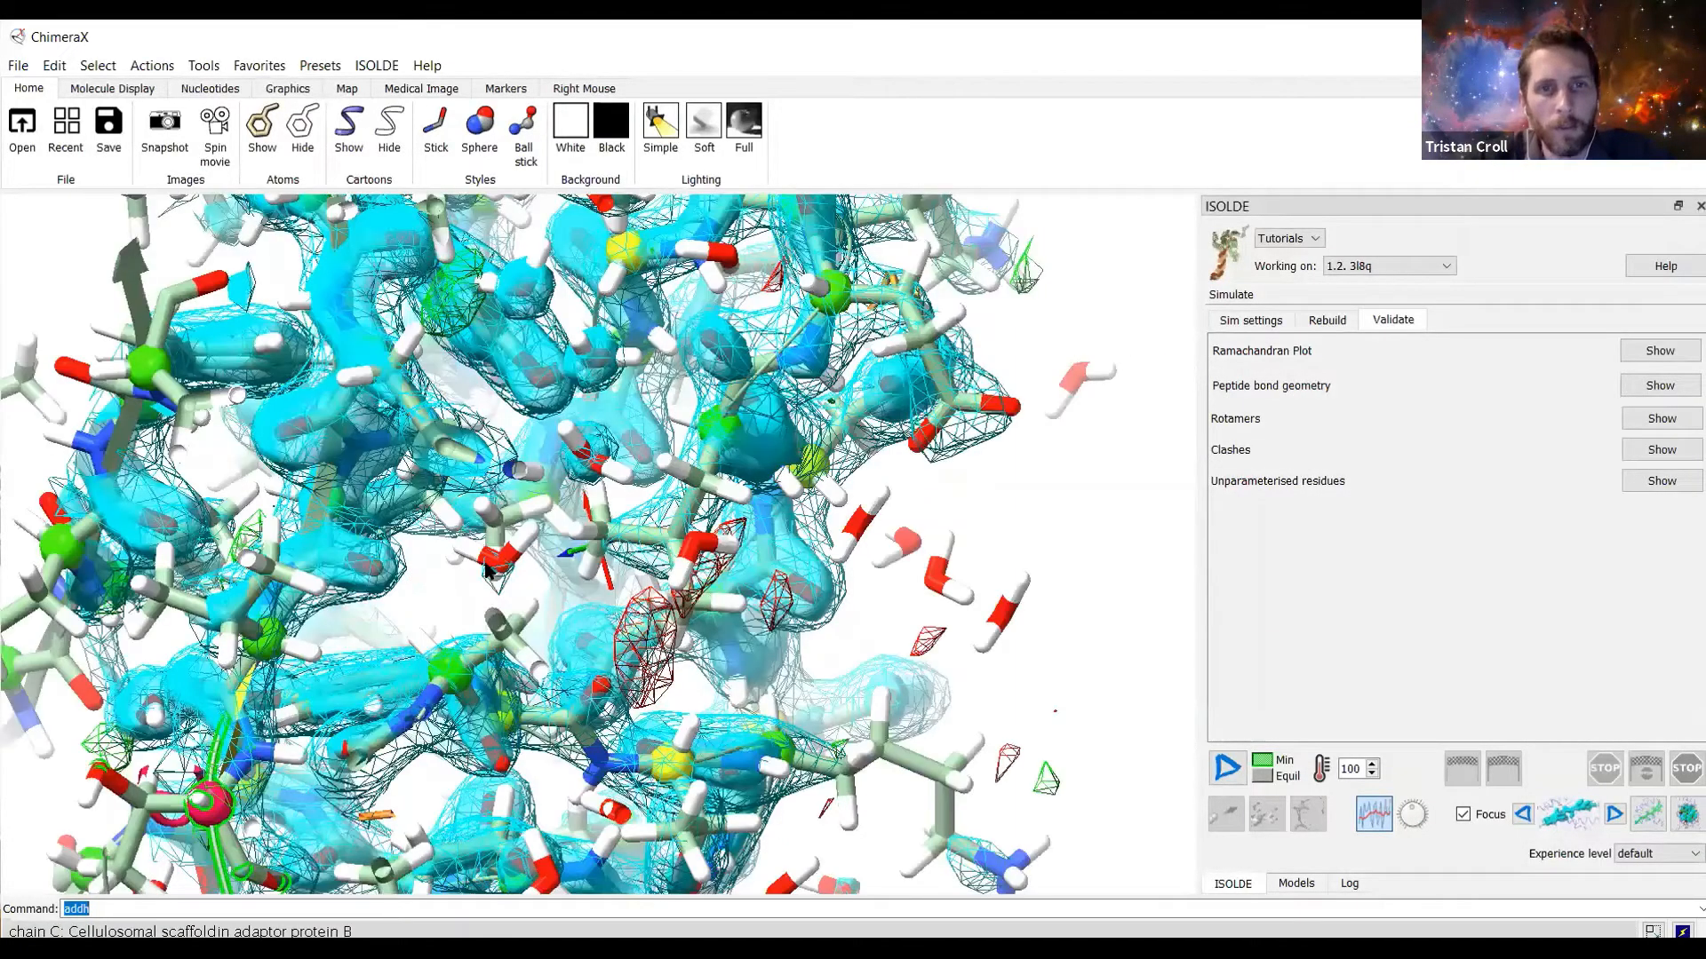
{"action": "scroll", "coordinate": [487, 571], "scroll_direction": "up", "scroll_amount": 3}
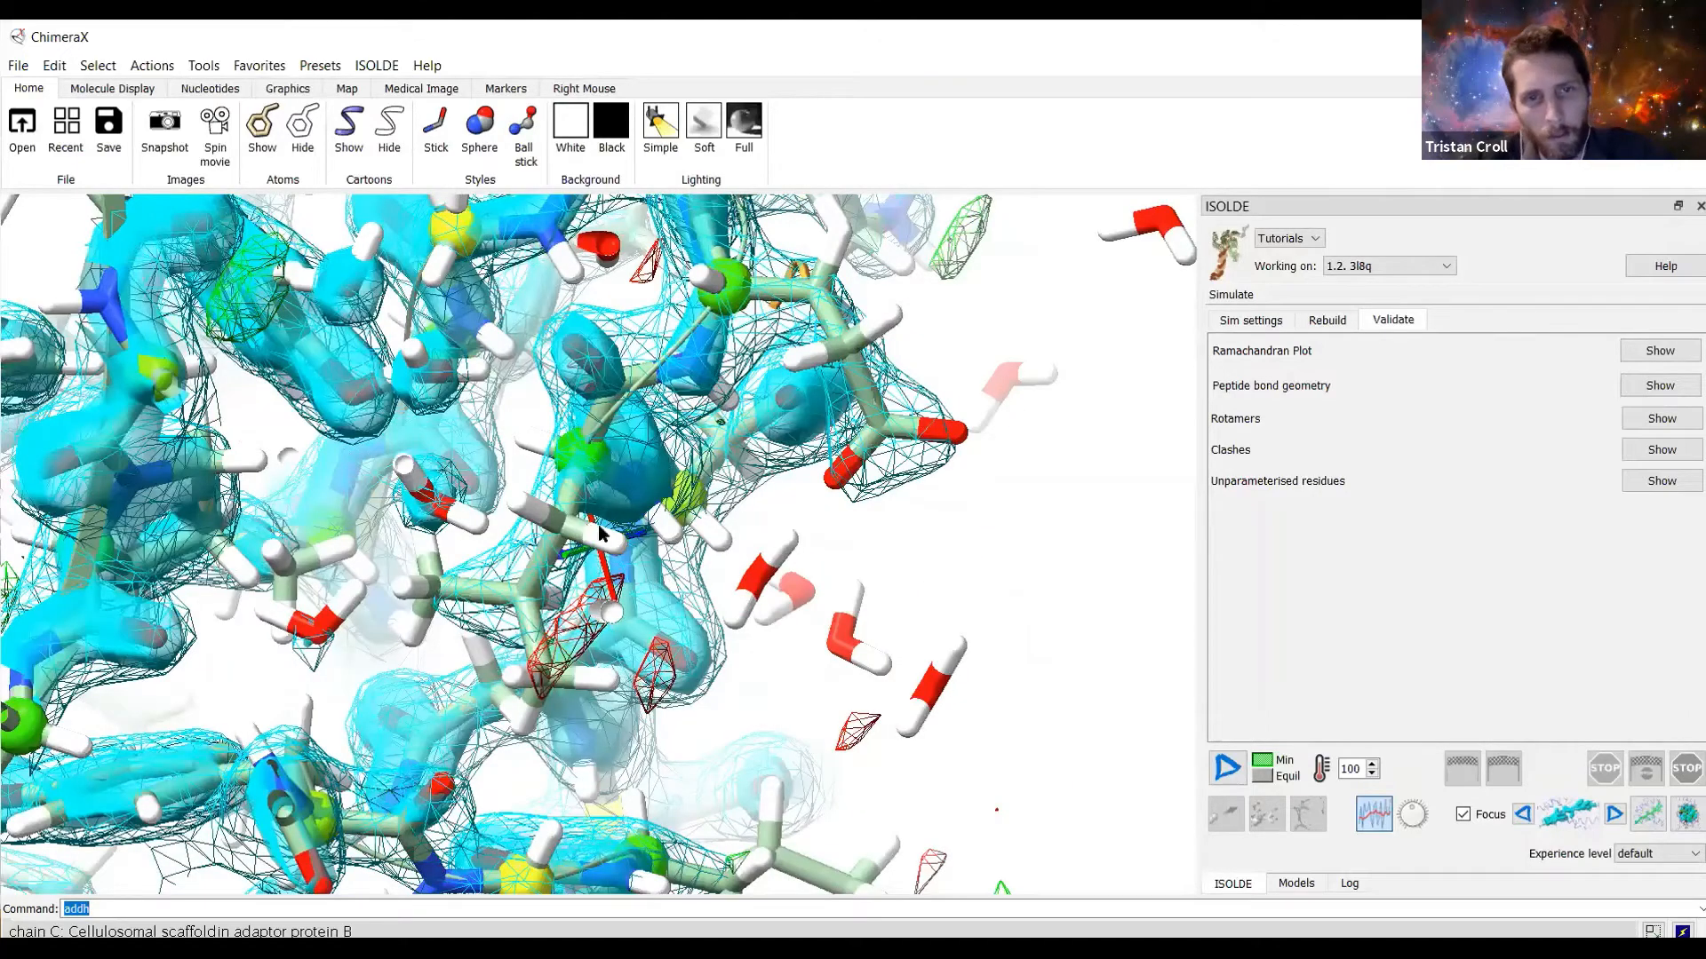
{"action": "scroll", "coordinate": [622, 538], "scroll_direction": "up", "scroll_amount": 2}
{"action": "scroll", "coordinate": [646, 541], "scroll_direction": "down", "scroll_amount": 3}
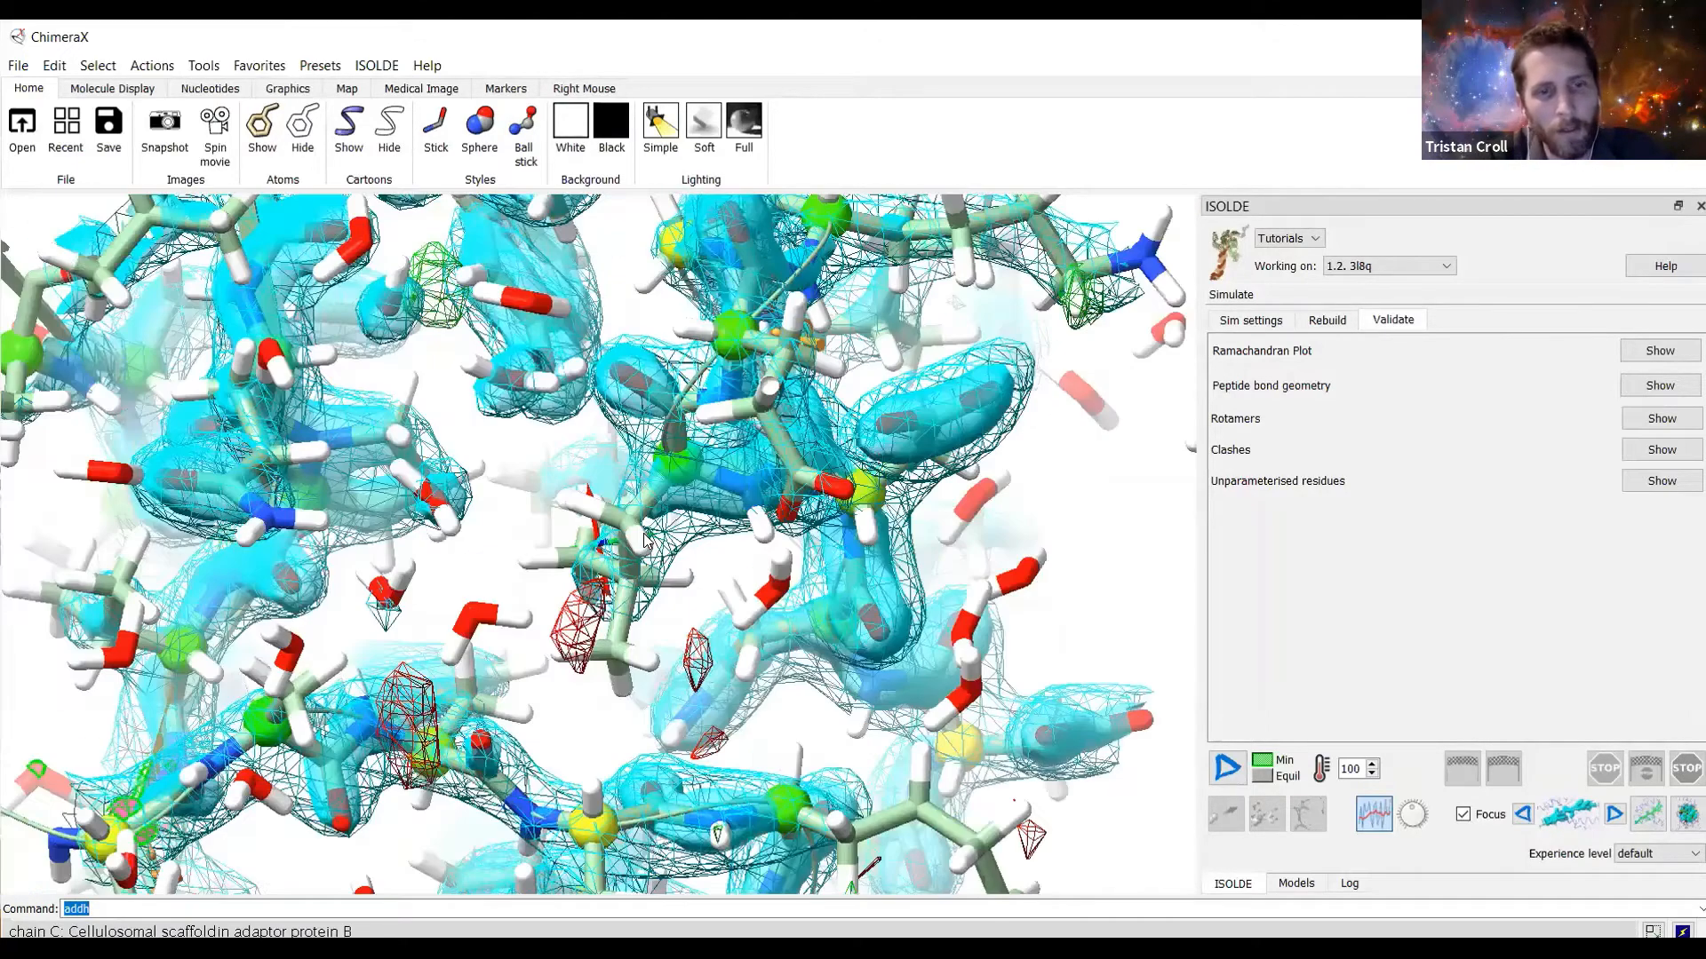
{"action": "scroll", "coordinate": [645, 541], "scroll_direction": "up", "scroll_amount": 2}
Hide the non-polar hydrogens with the command hide HC and look over the remaining hydrogens in the surrounding density.
{"action": "type", "text": "hide H"}
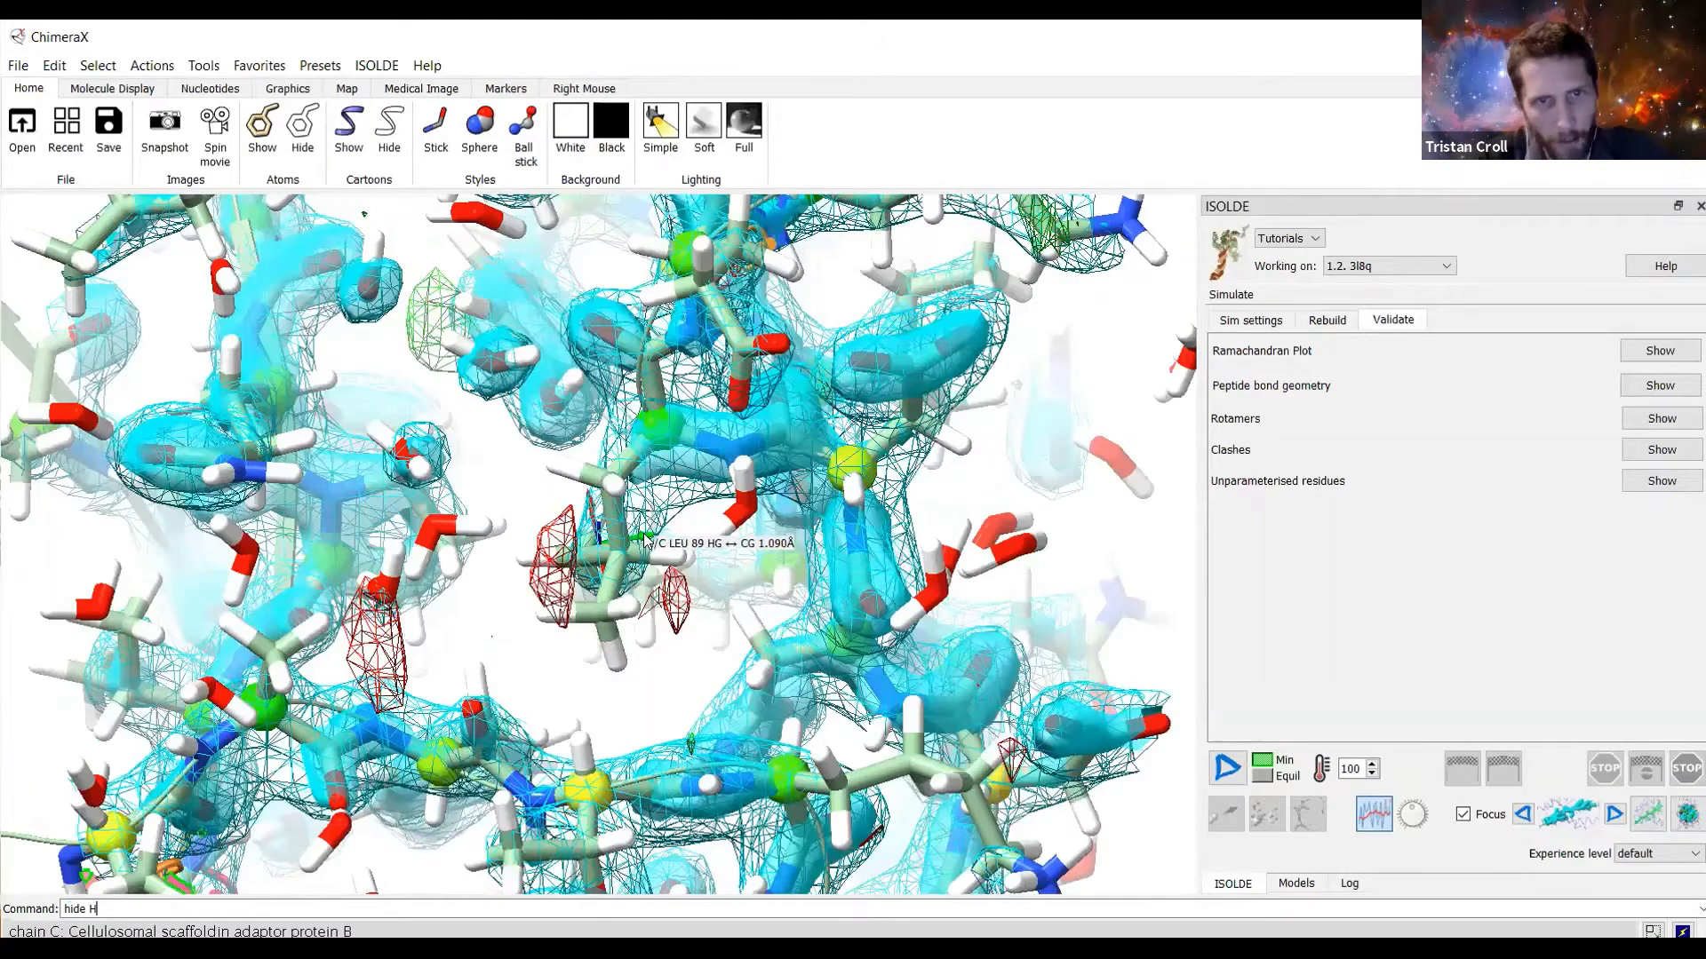
{"action": "type", "text": "C"}
{"action": "key", "text": "Return"}
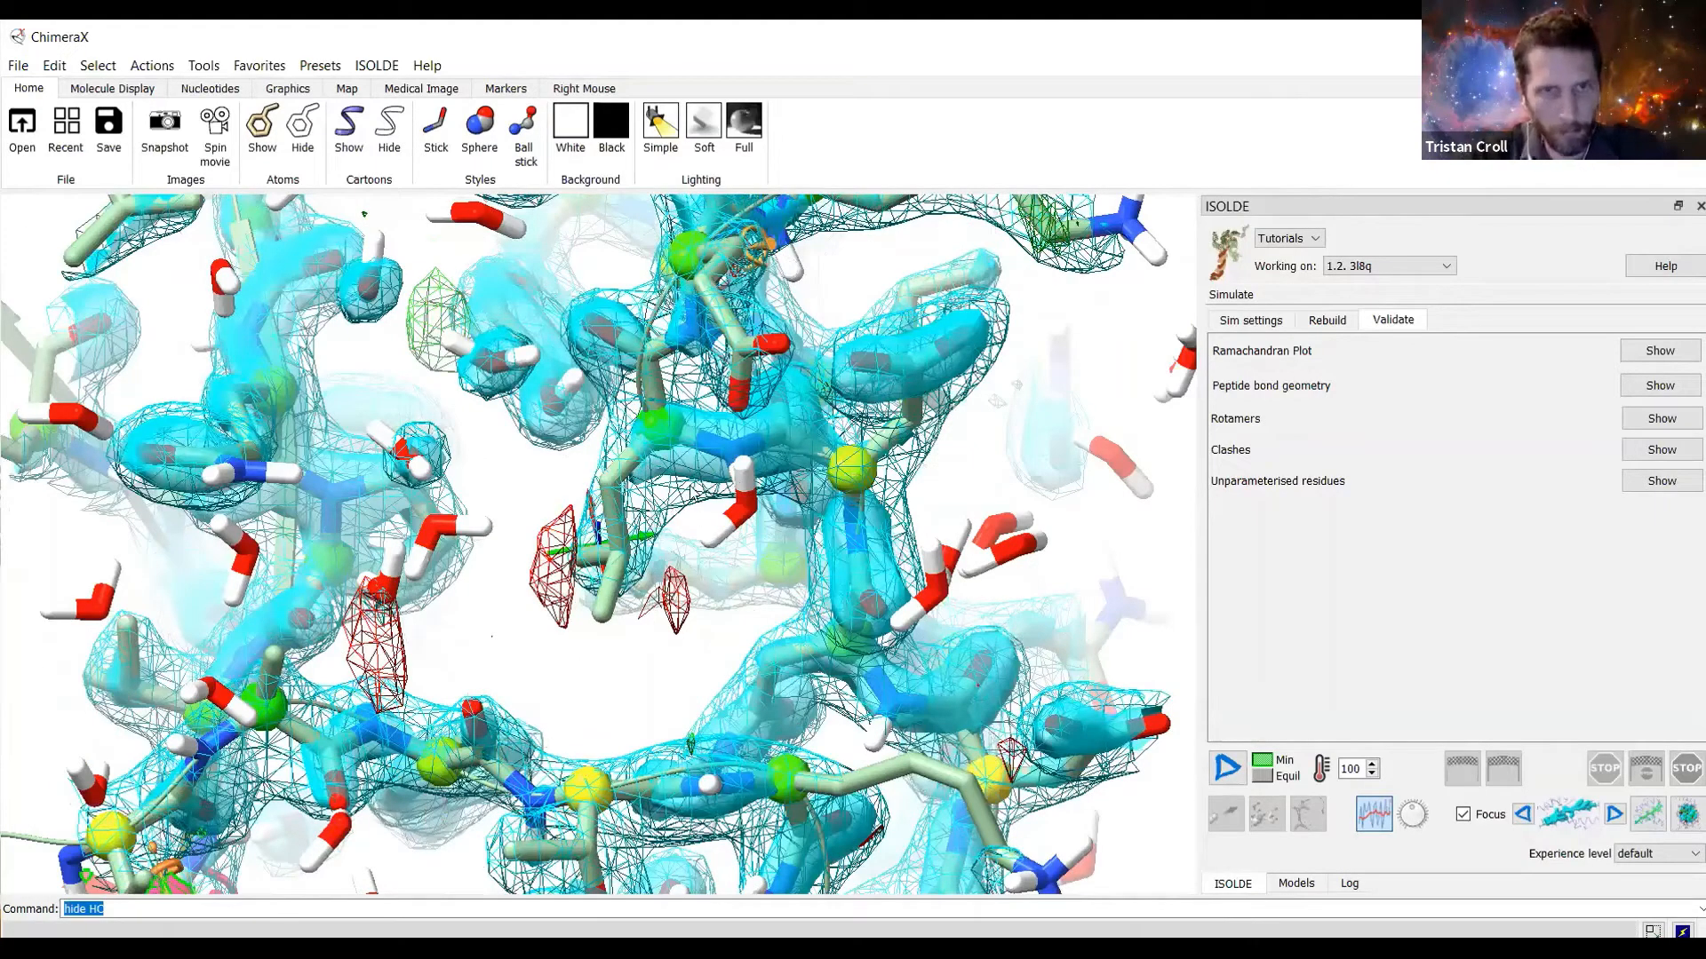
{"action": "left_click_drag", "start_coordinate": [651, 459], "coordinate": [642, 518]}
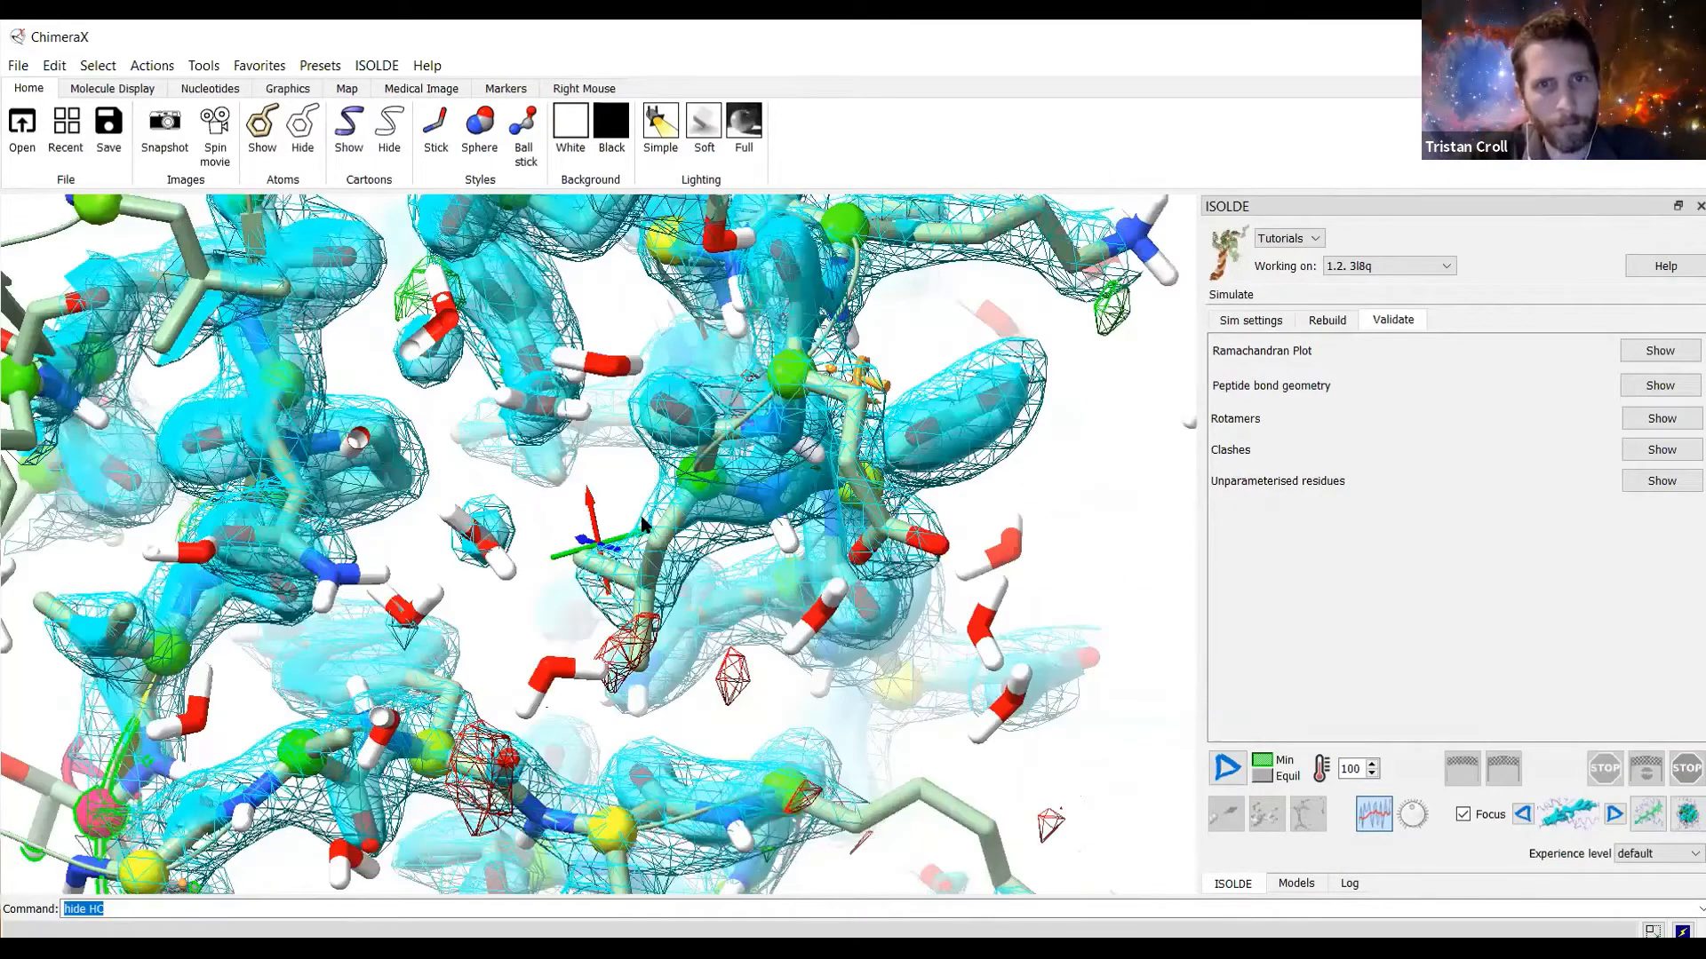
{"action": "scroll", "coordinate": [742, 474], "scroll_direction": "down", "scroll_amount": 1}
{"action": "scroll", "coordinate": [545, 500], "scroll_direction": "down", "scroll_amount": 1}
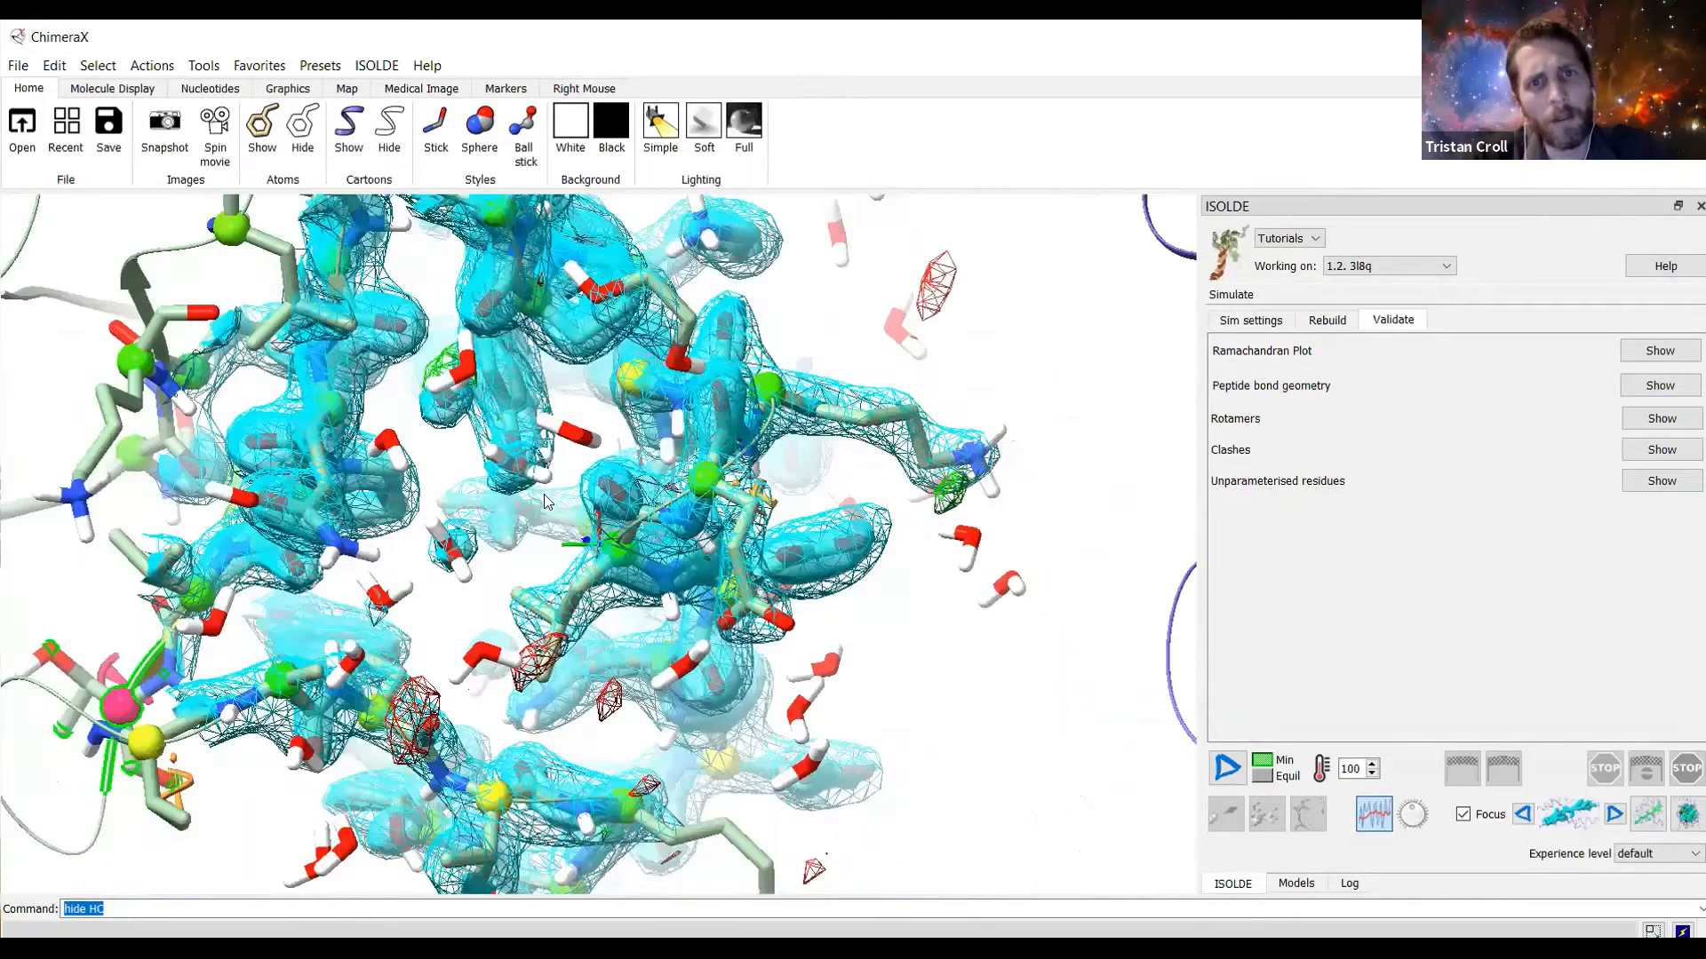
{"action": "left_click_drag", "start_coordinate": [545, 495], "coordinate": [612, 467]}
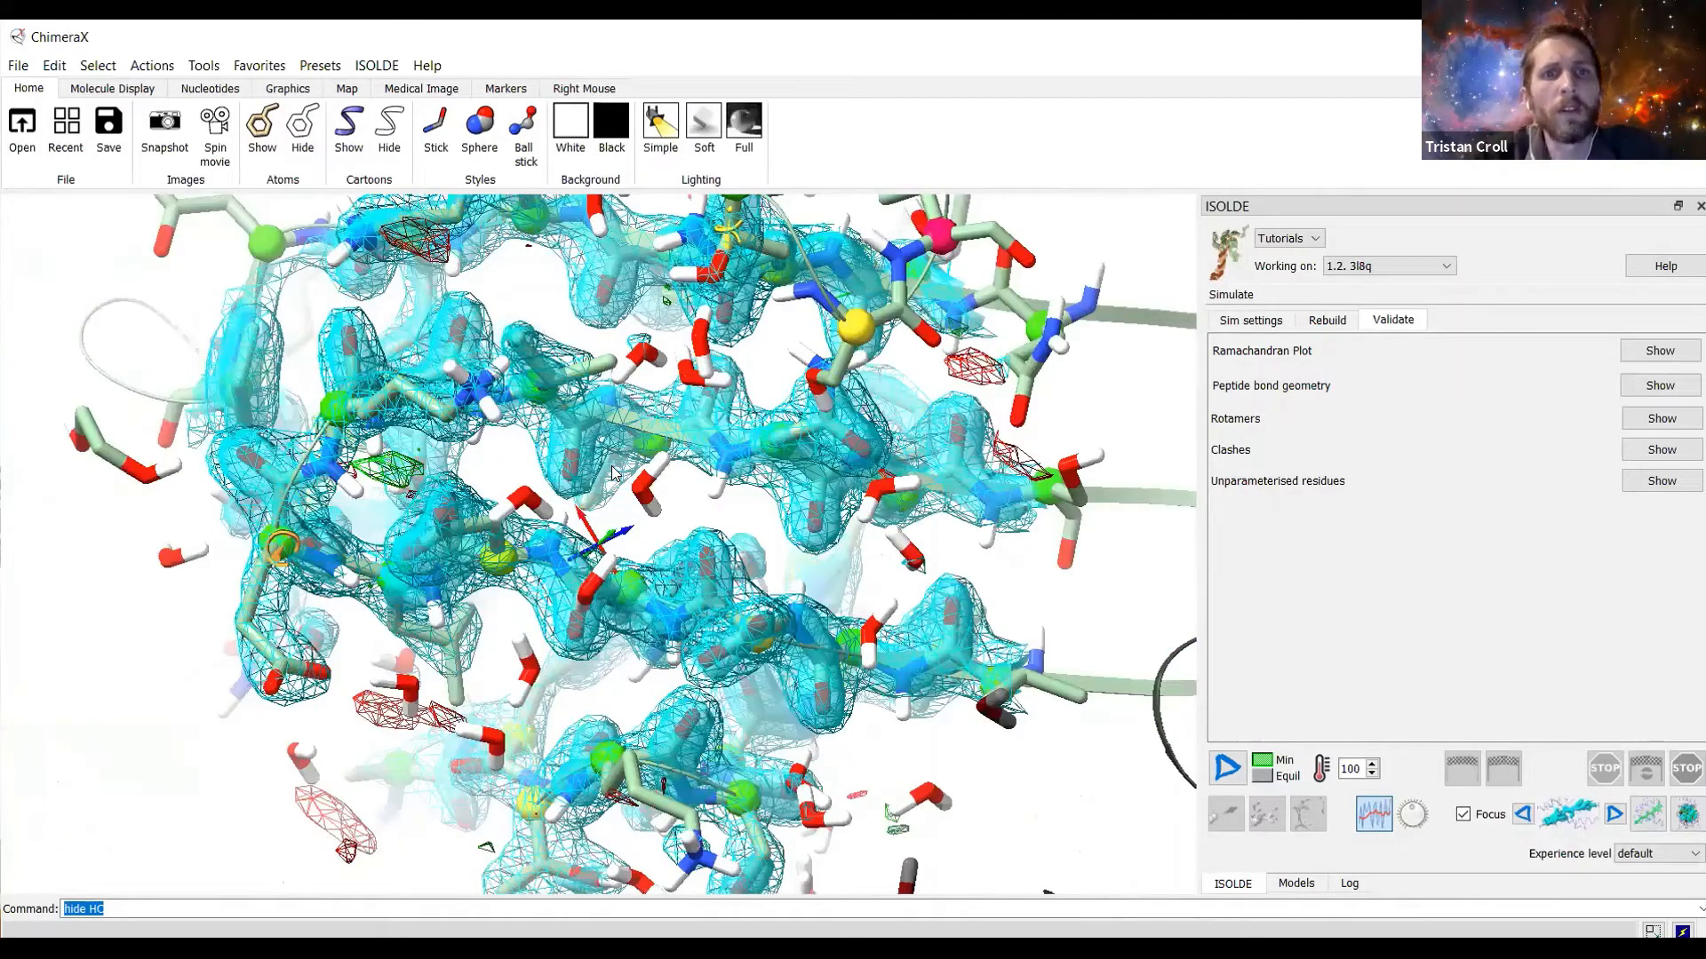
{"action": "left_click_drag", "start_coordinate": [612, 471], "coordinate": [693, 511]}
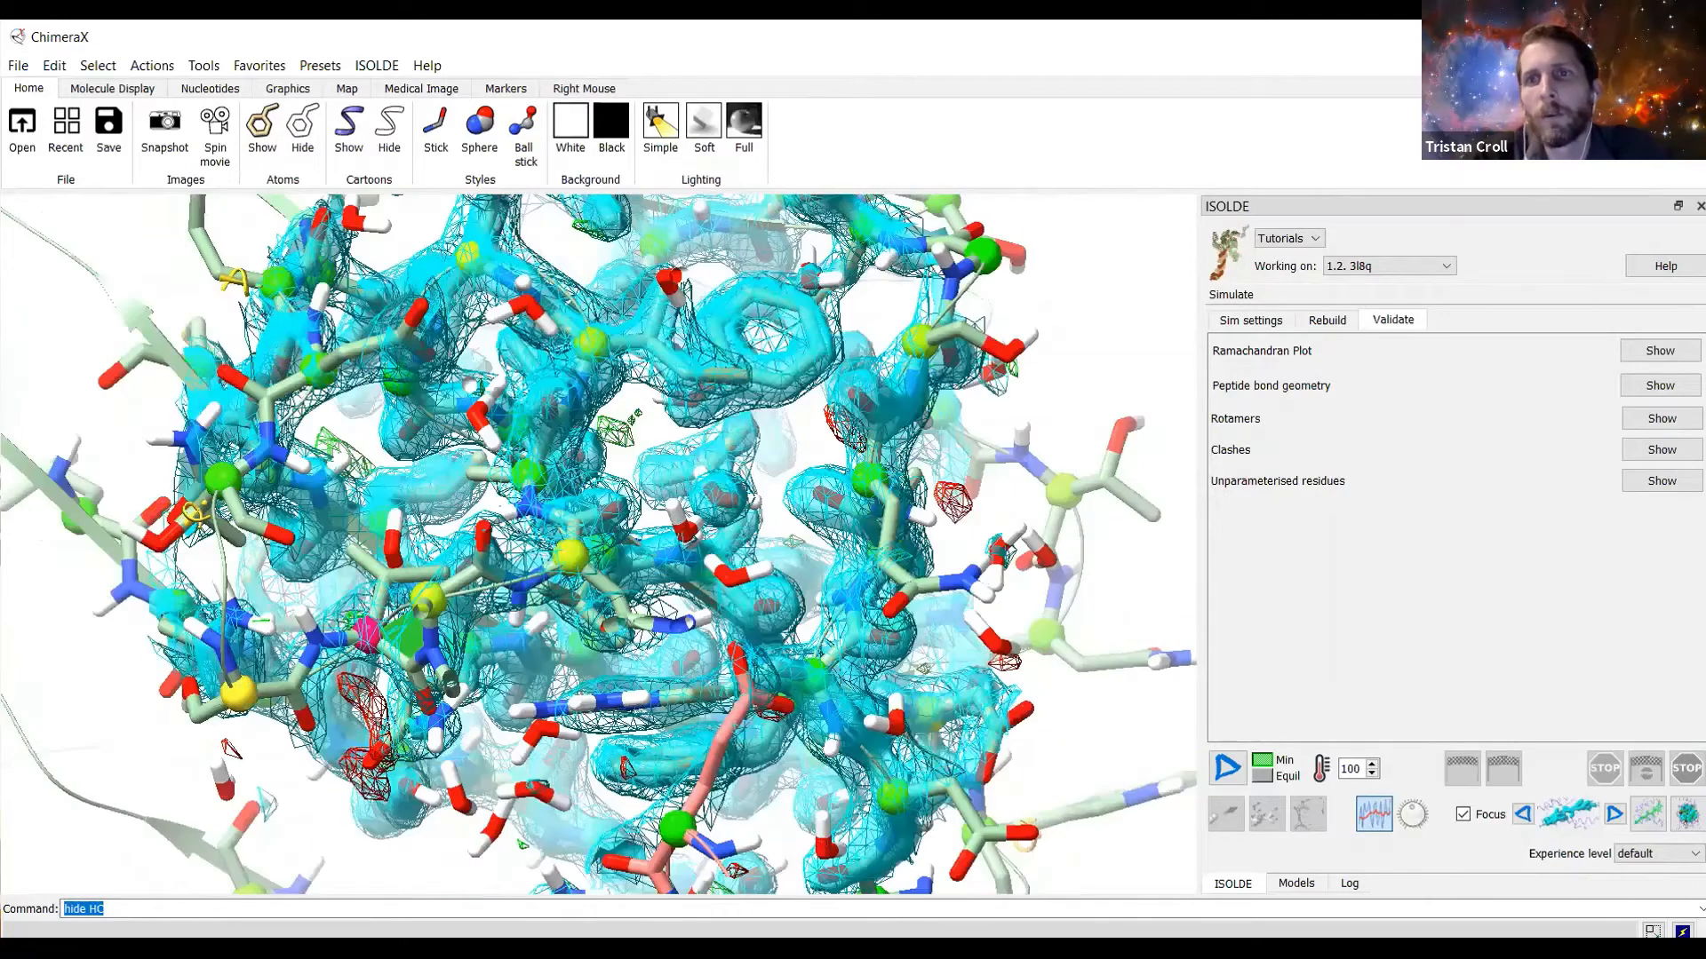
Return to the cis PRO-ILE bond at residues 339-340 of chain B and select the alpha carbon of ILE 340.
{"action": "left_click", "coordinate": [1660, 351]}
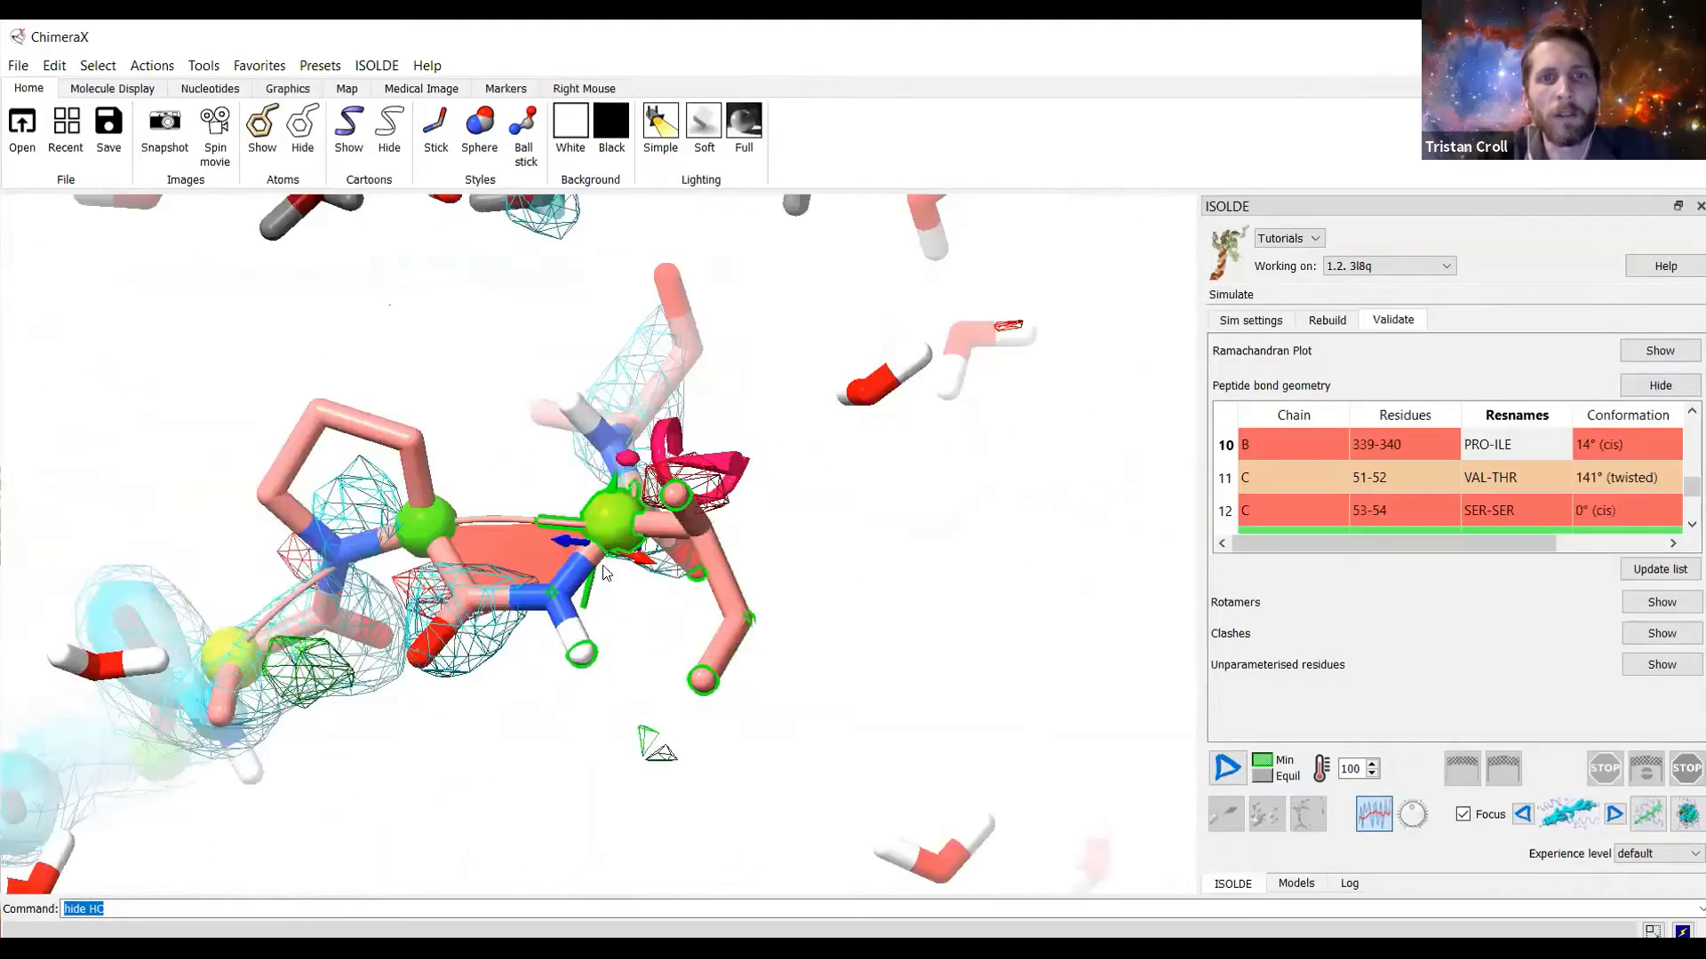
{"action": "left_click_drag", "start_coordinate": [603, 566], "coordinate": [633, 559]}
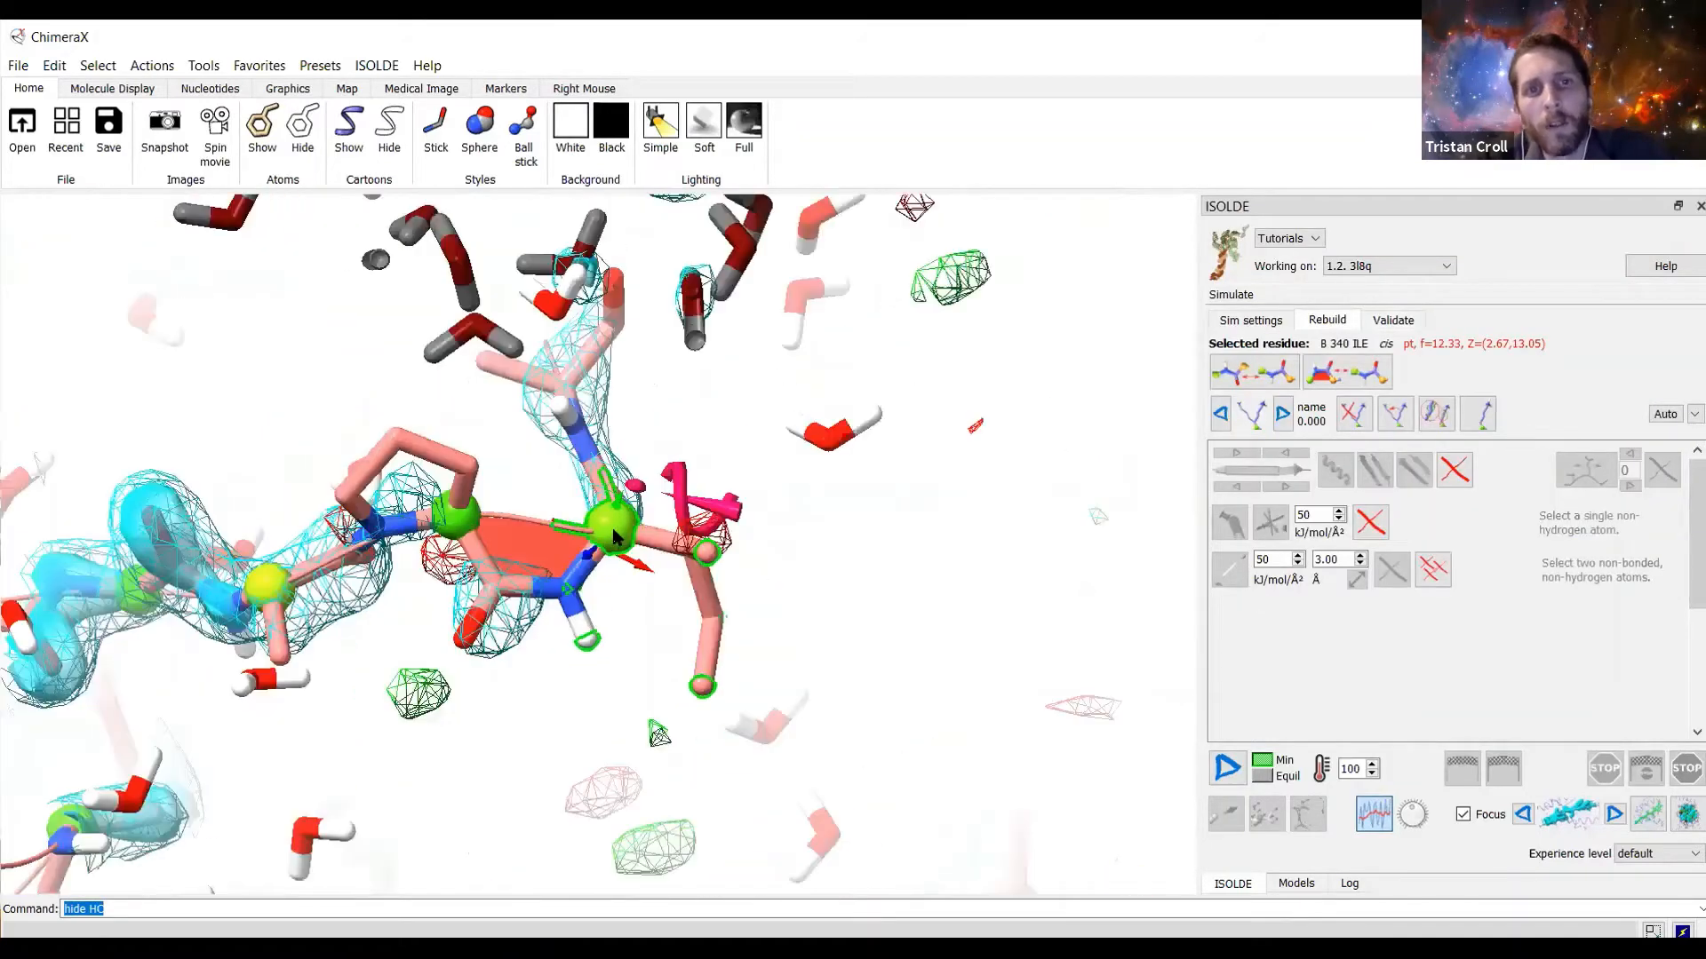
{"action": "left_click", "coordinate": [613, 535], "text": "ctrl"}
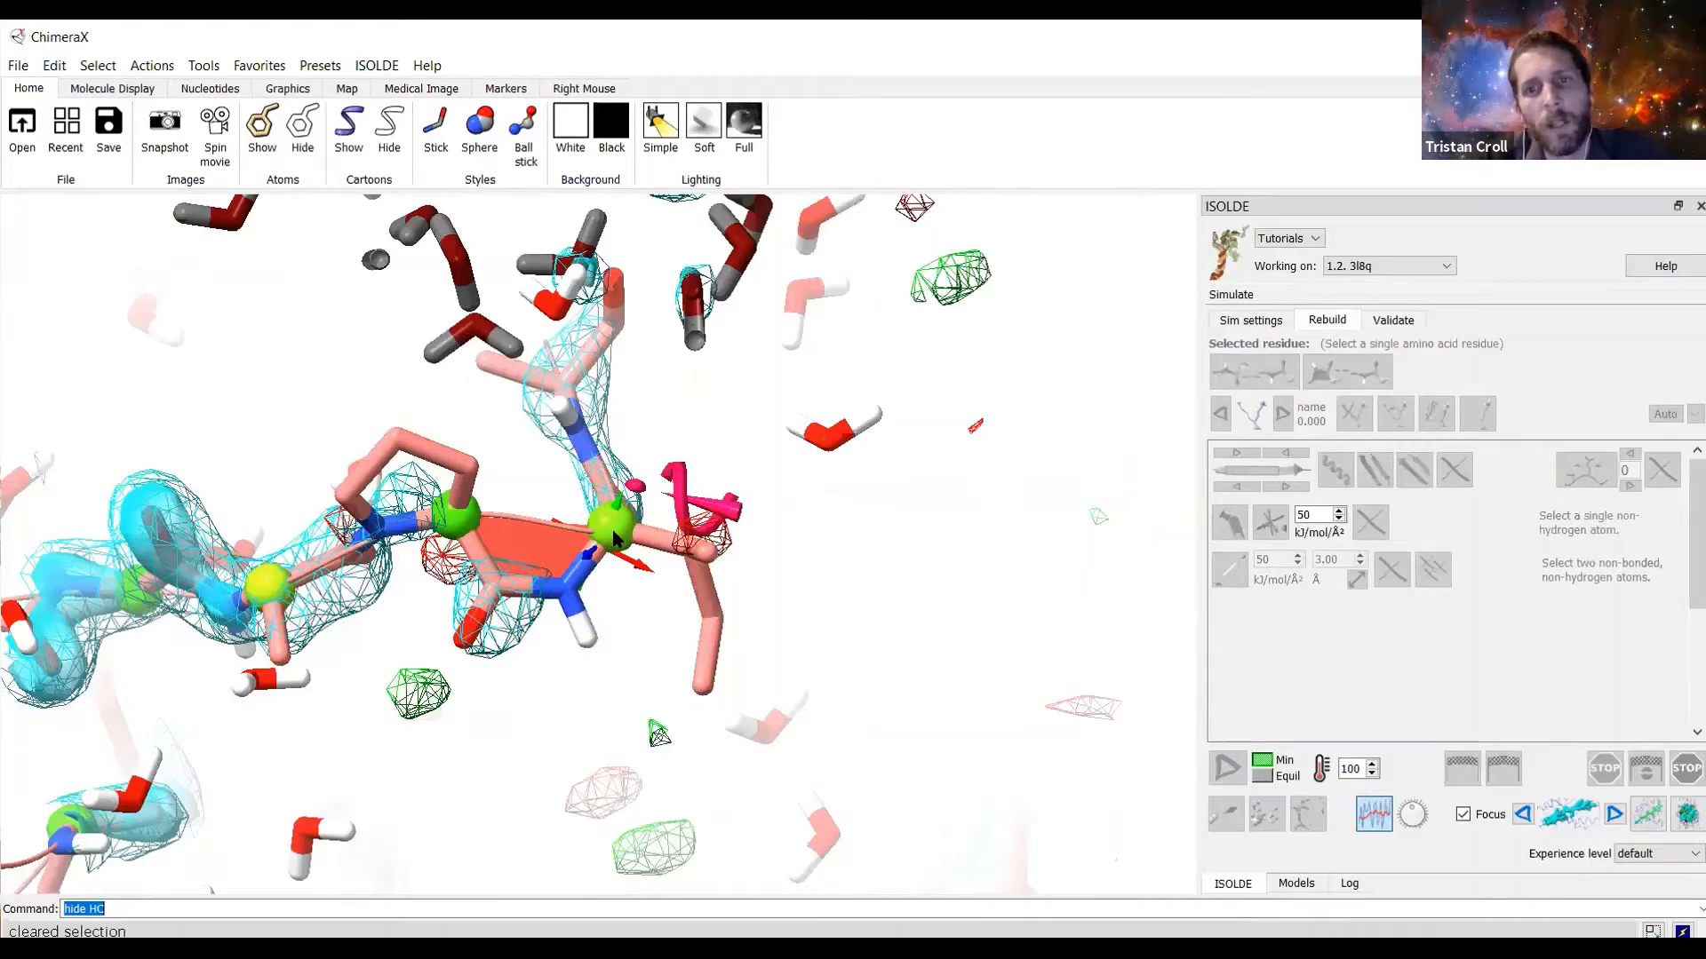
{"action": "left_click", "coordinate": [615, 533], "text": "ctrl"}
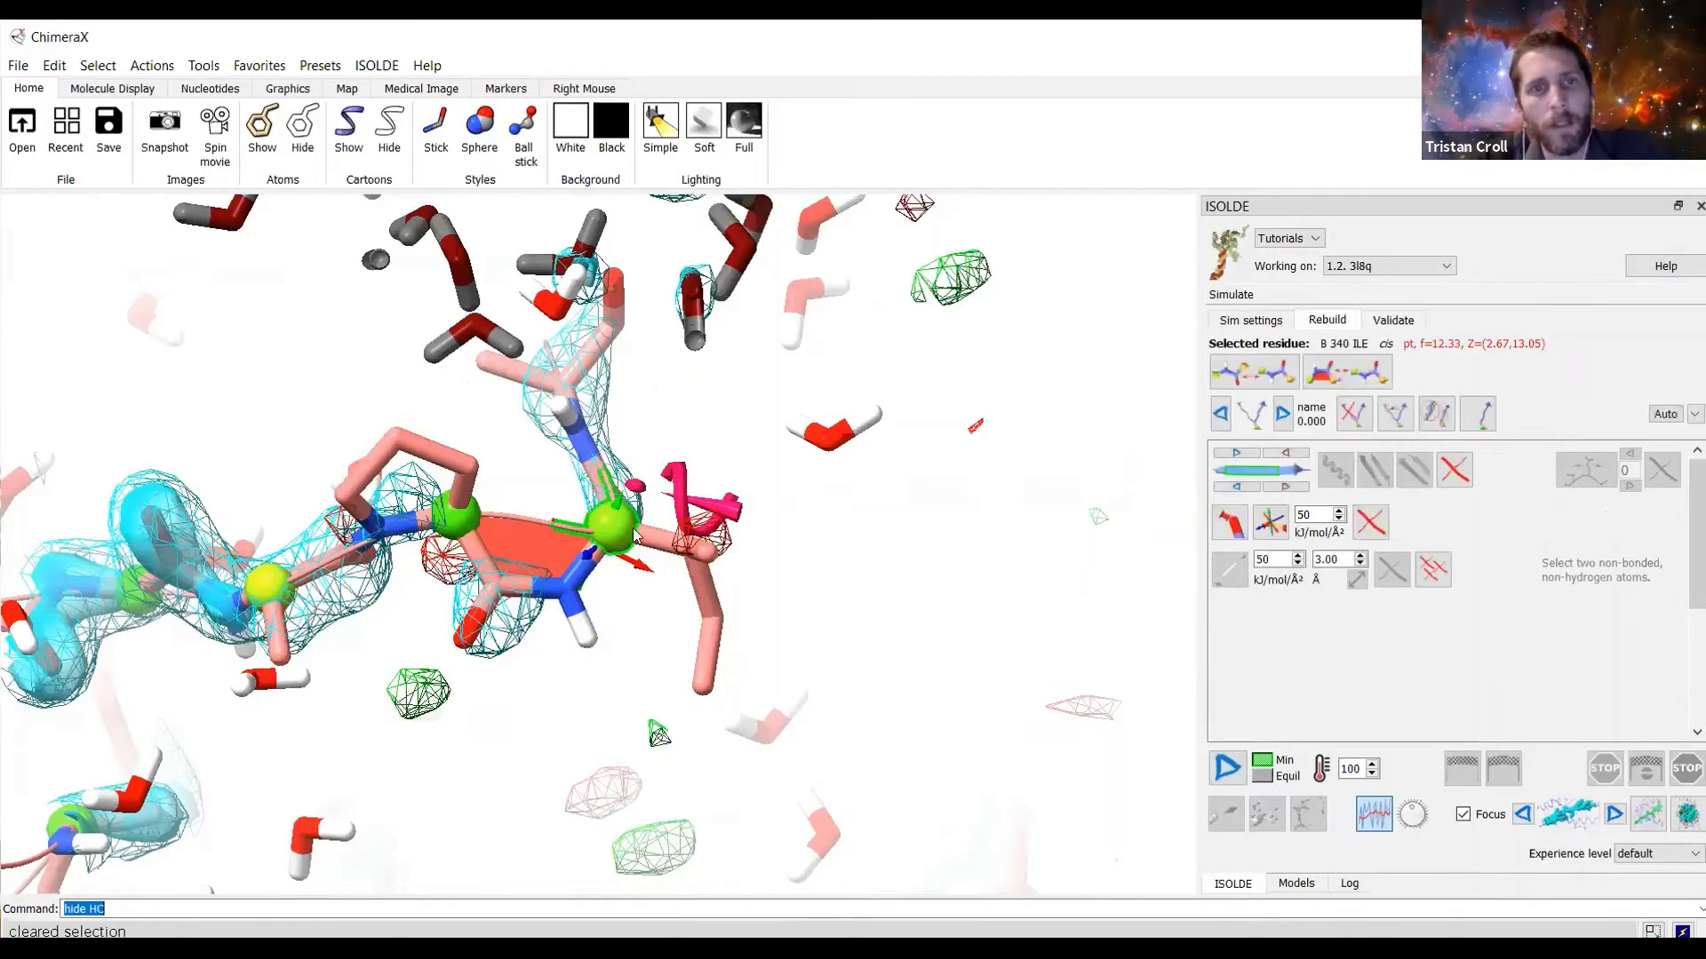
Start an interactive simulation of the region around the selected ILE 340 atom.
{"action": "left_click_drag", "start_coordinate": [654, 529], "coordinate": [675, 605]}
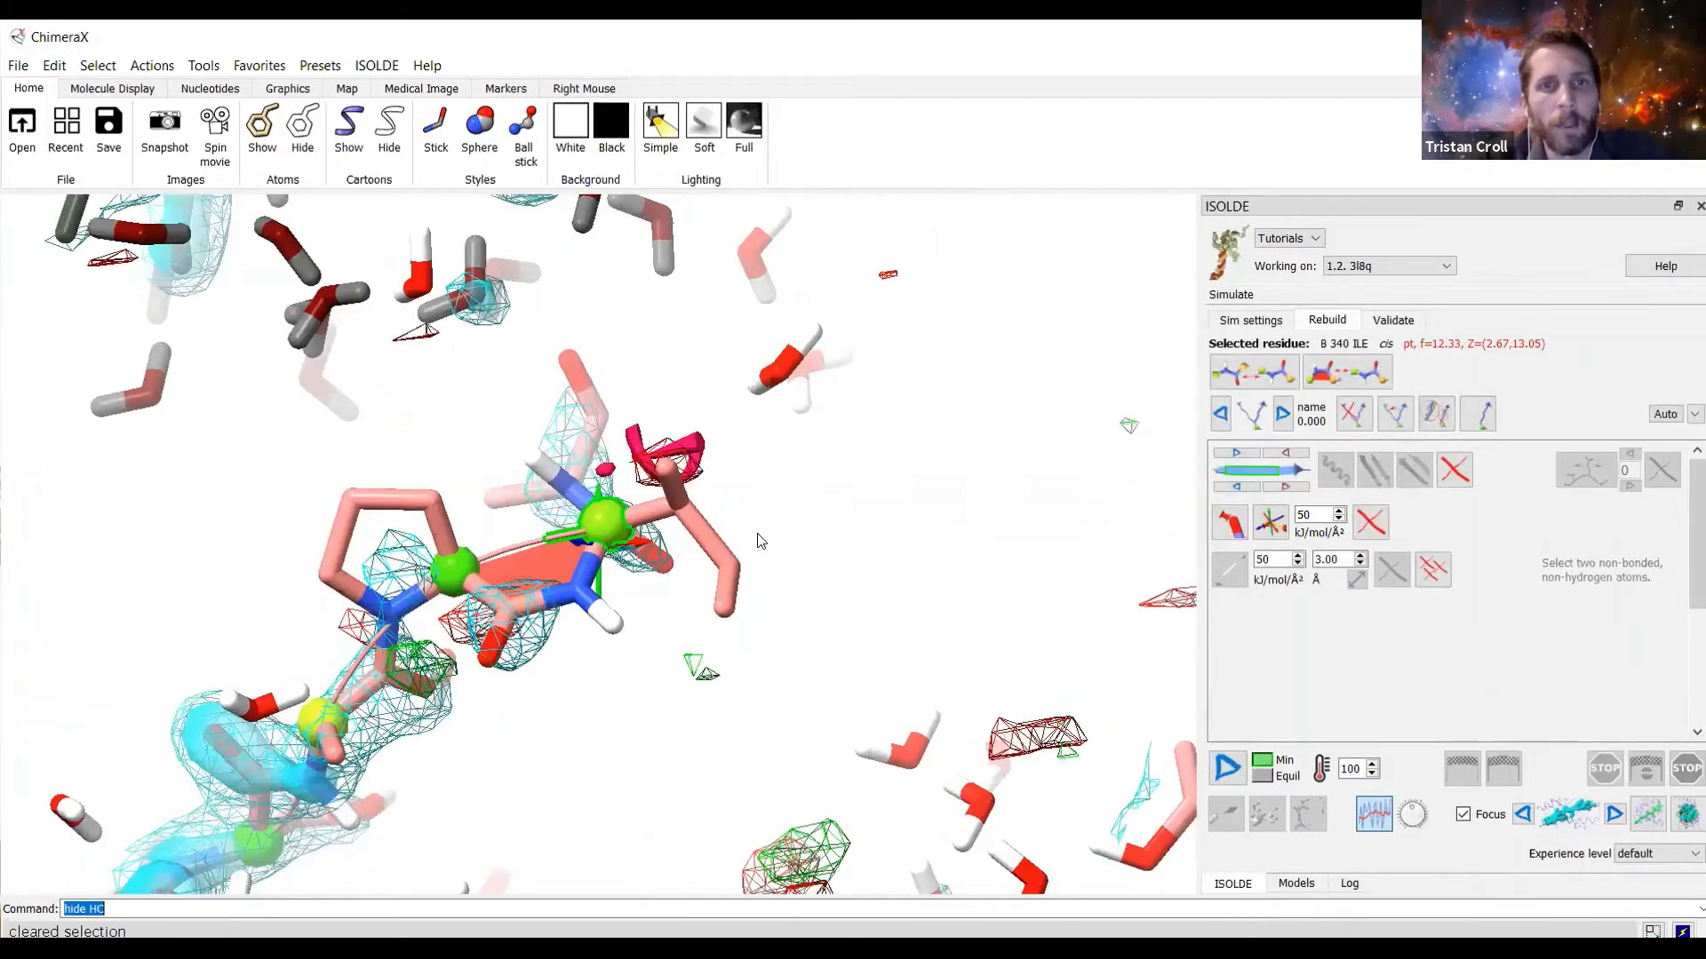
{"action": "left_click_drag", "start_coordinate": [758, 534], "coordinate": [713, 523]}
{"action": "middle_click_drag", "start_coordinate": [713, 522], "coordinate": [706, 530]}
{"action": "scroll", "coordinate": [706, 530], "scroll_direction": "up", "scroll_amount": 3}
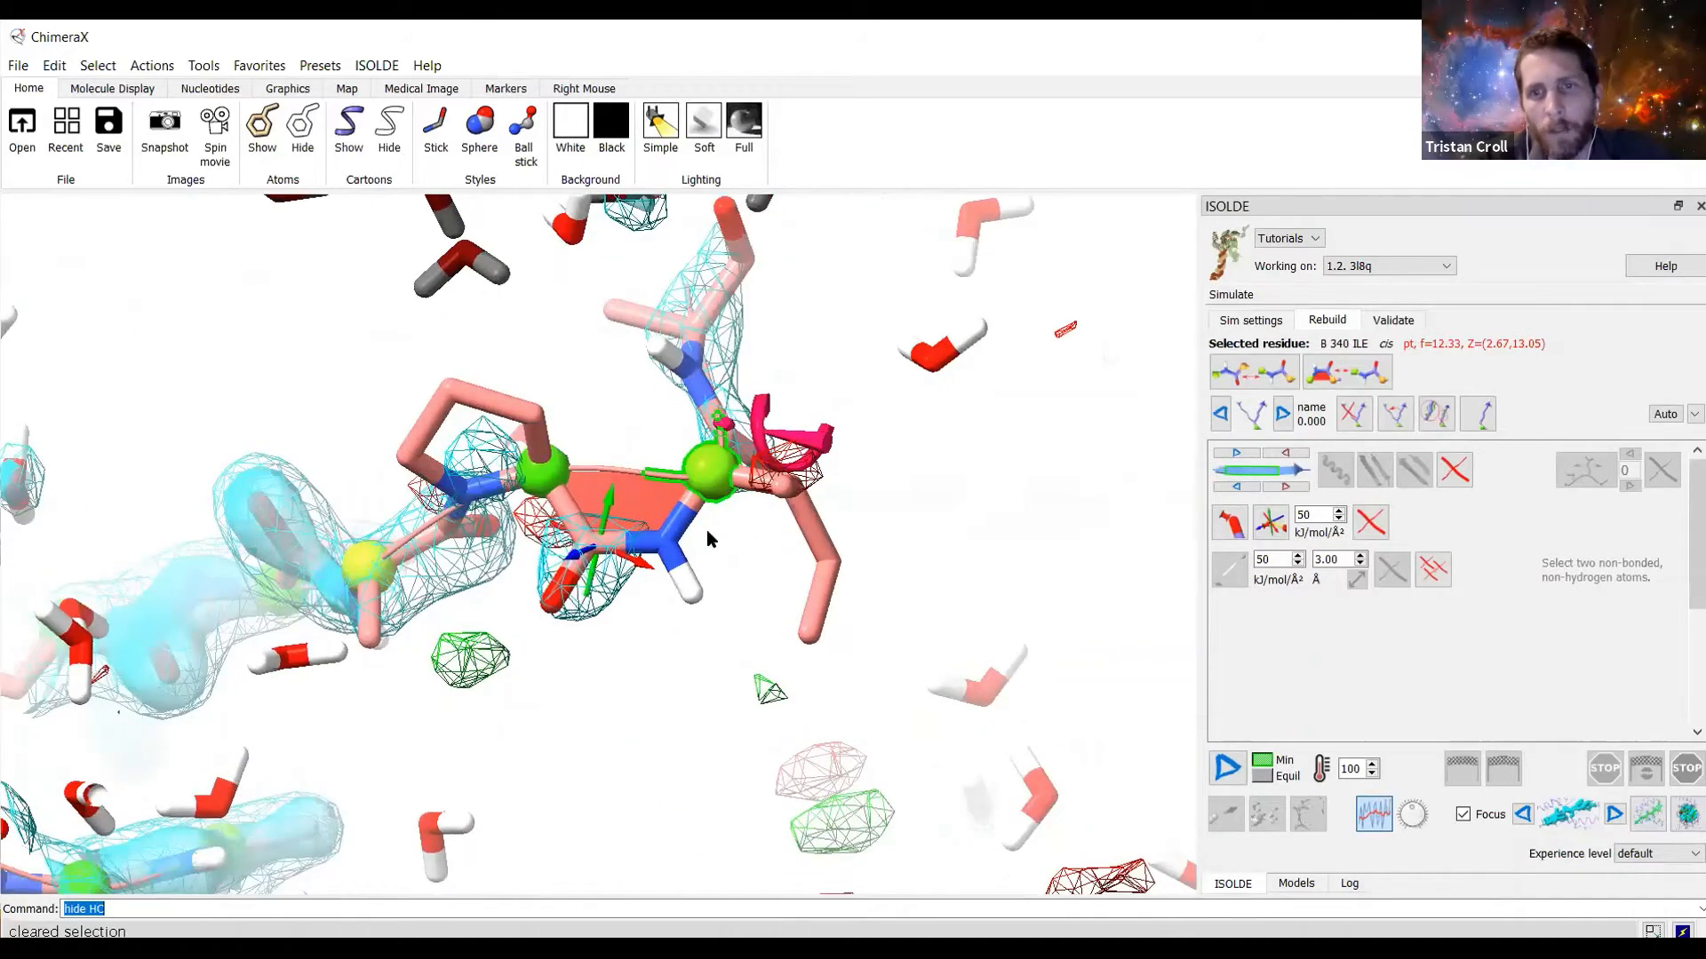
{"action": "scroll", "coordinate": [707, 529], "scroll_direction": "up", "scroll_amount": 3}
{"action": "left_click", "coordinate": [1227, 765]}
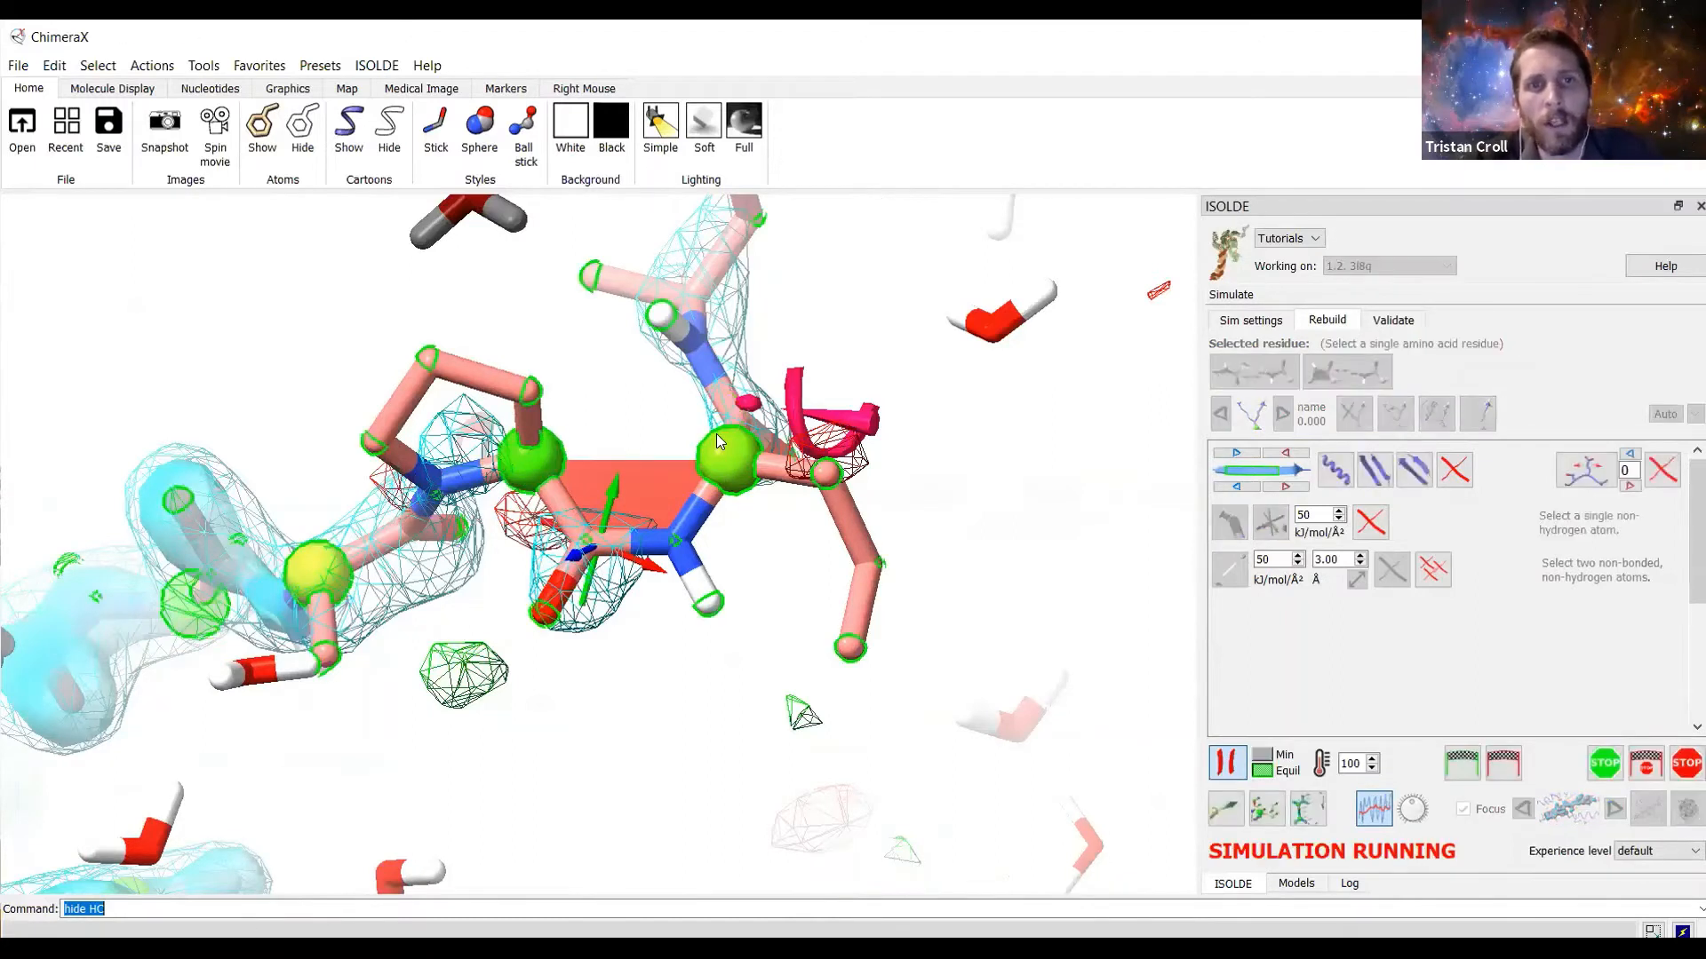
Examine the extent of the running simulation and the mobile atoms around the PRO-ILE cis bond, close up and from afar.
{"action": "scroll", "coordinate": [683, 580], "scroll_direction": "down", "scroll_amount": 3}
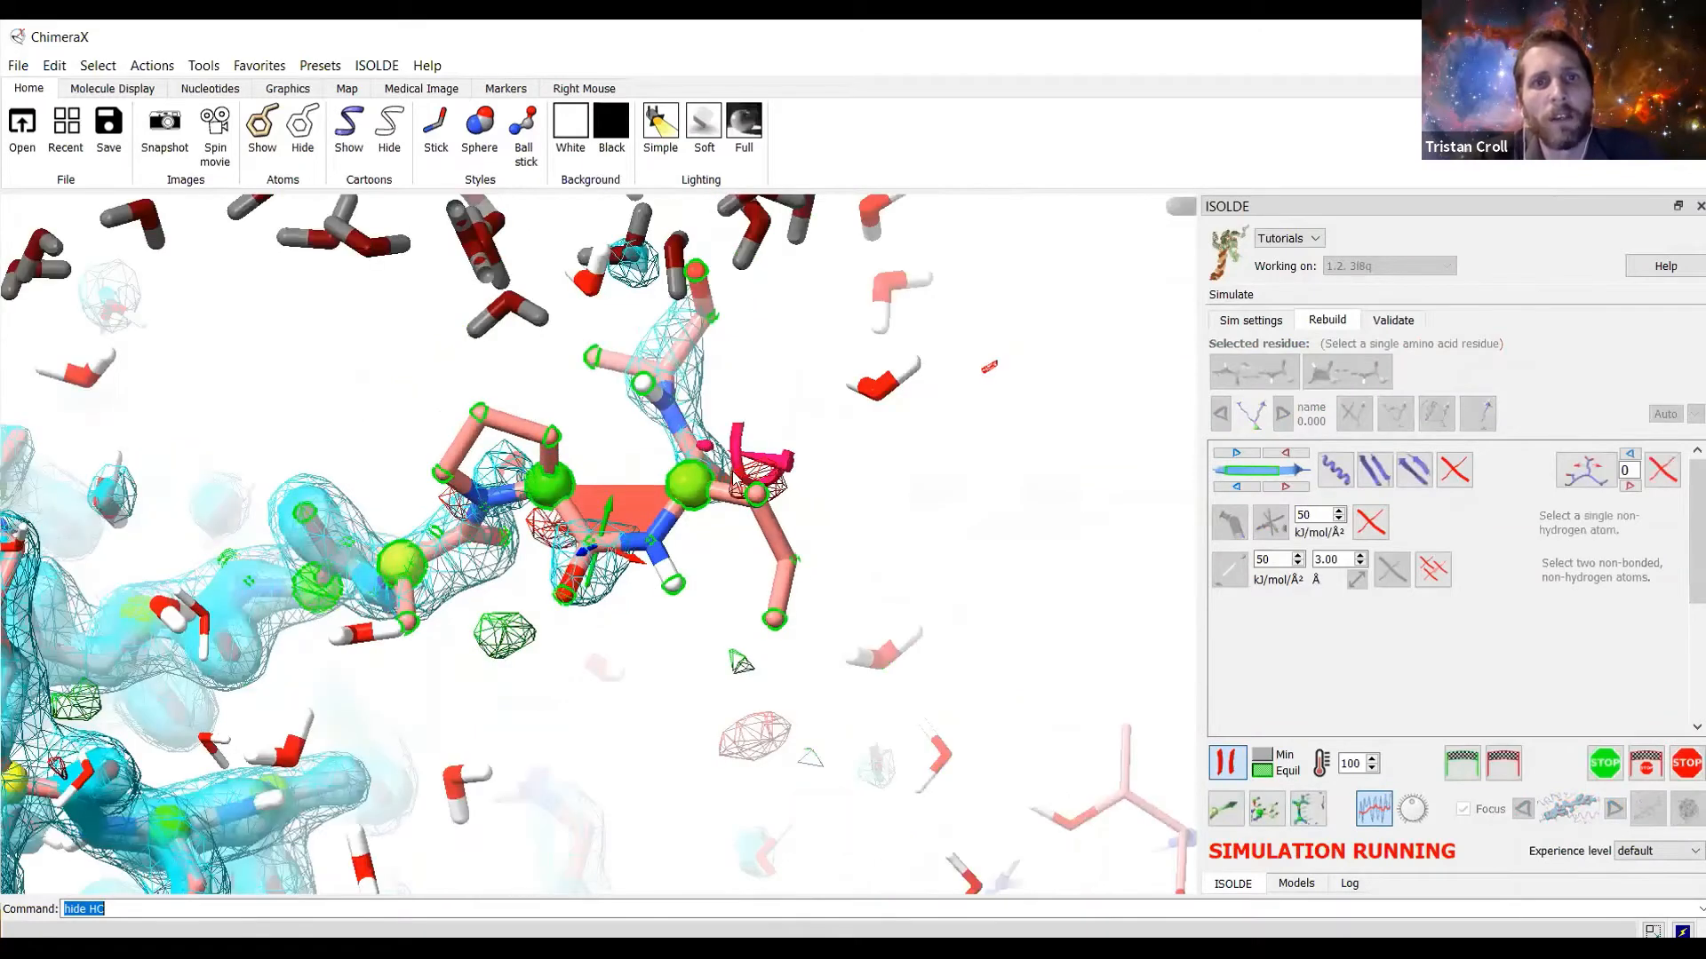
{"action": "left_click_drag", "start_coordinate": [675, 513], "coordinate": [599, 460]}
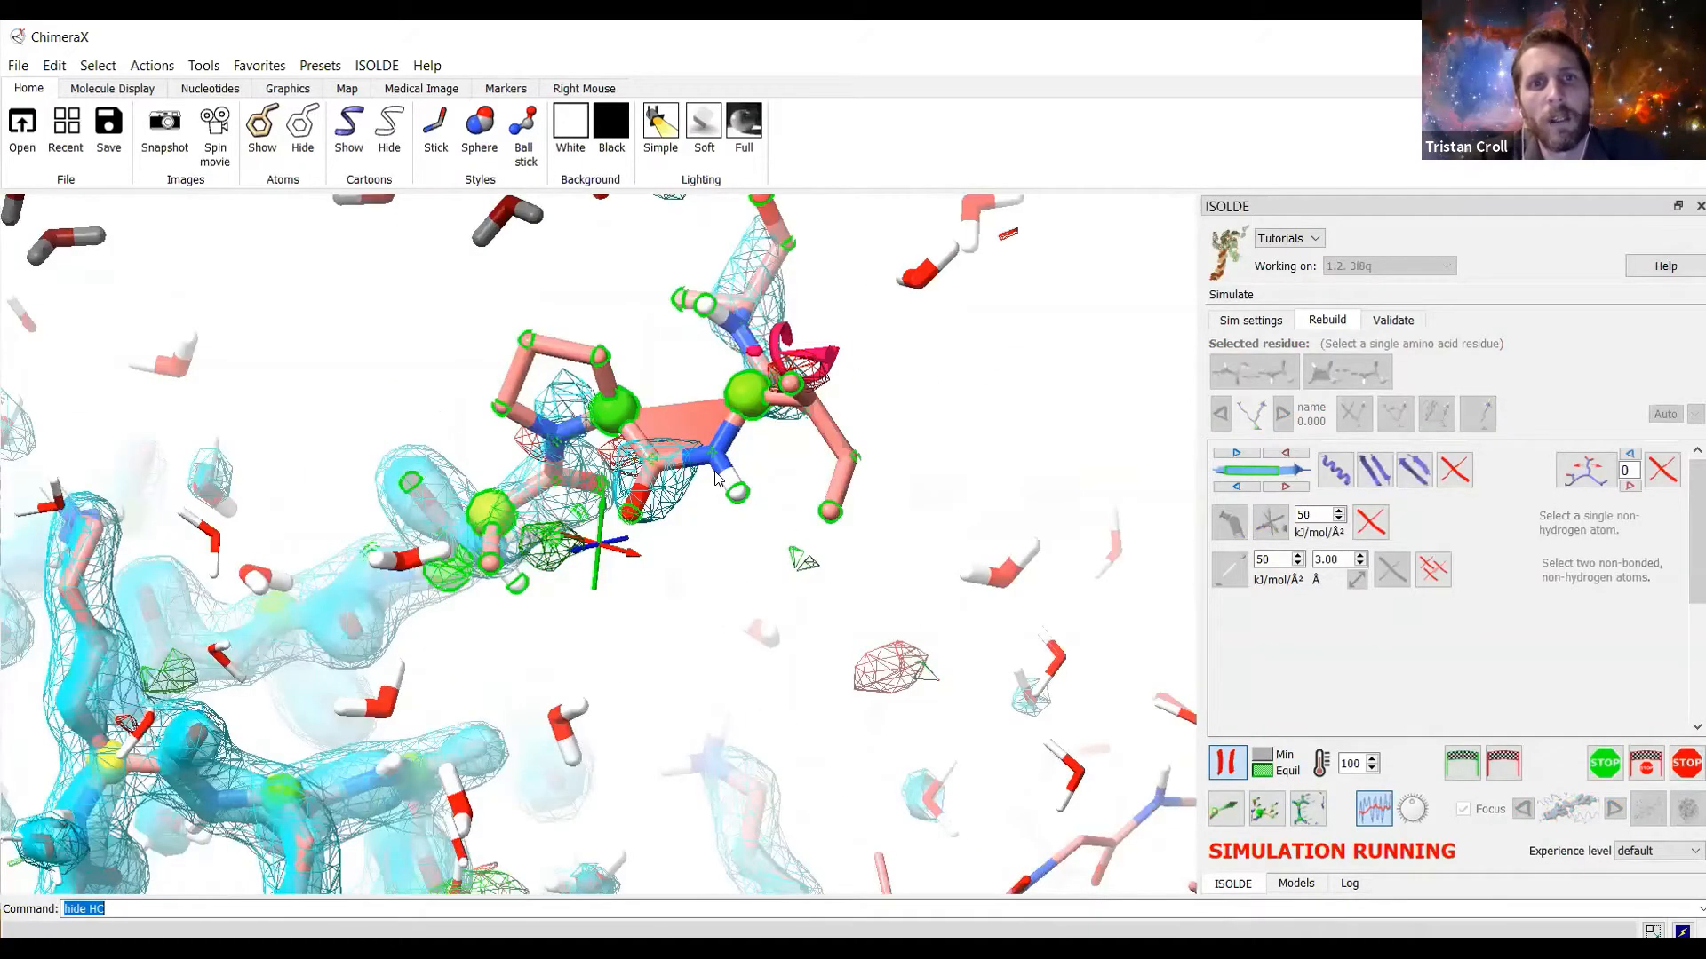
{"action": "left_click_drag", "start_coordinate": [715, 472], "coordinate": [748, 515]}
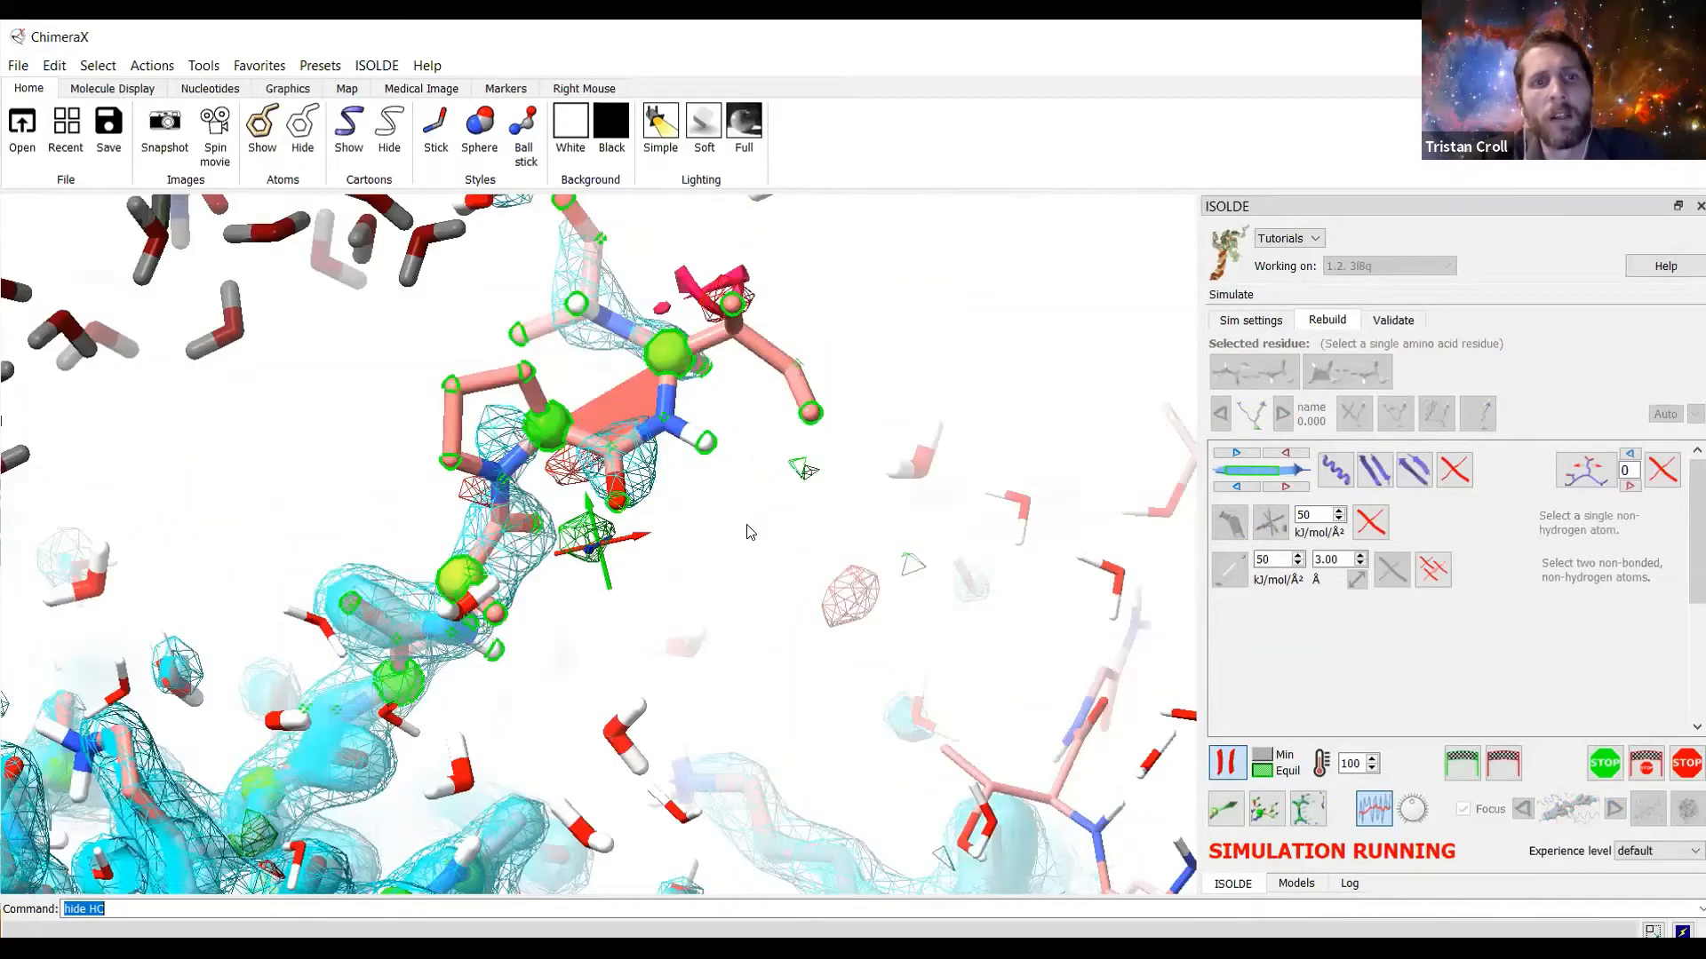
{"action": "scroll", "coordinate": [747, 531], "scroll_direction": "down", "scroll_amount": 5}
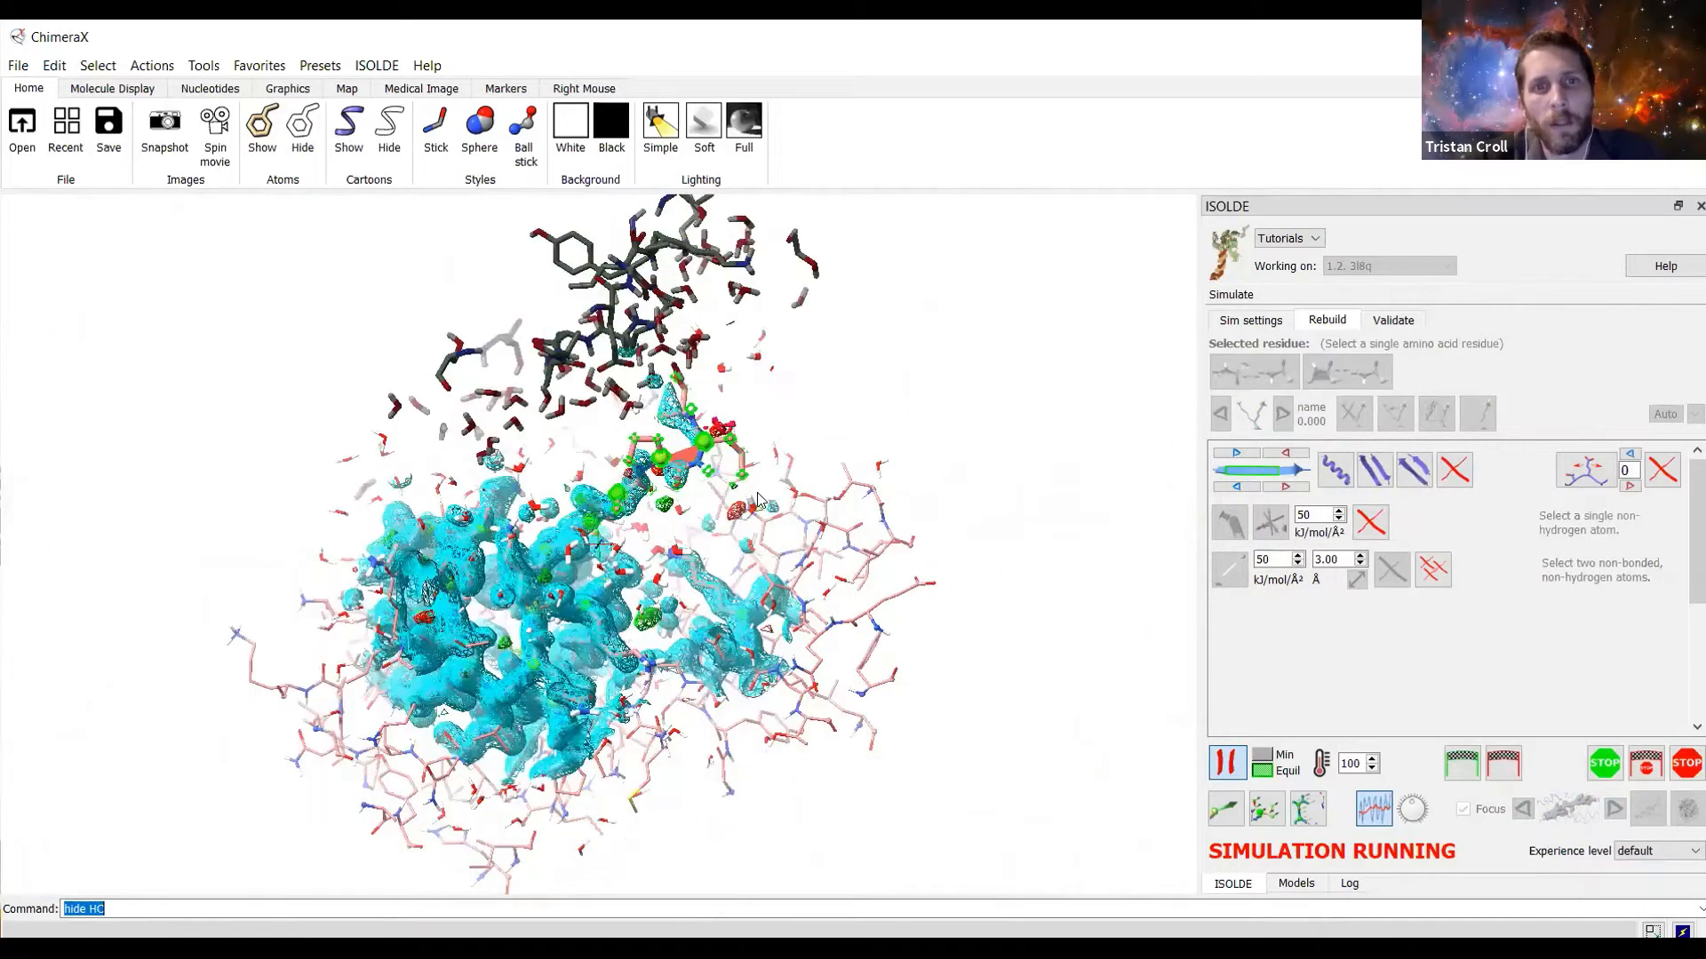
{"action": "scroll", "coordinate": [1190, 702], "scroll_direction": "up", "scroll_amount": 3}
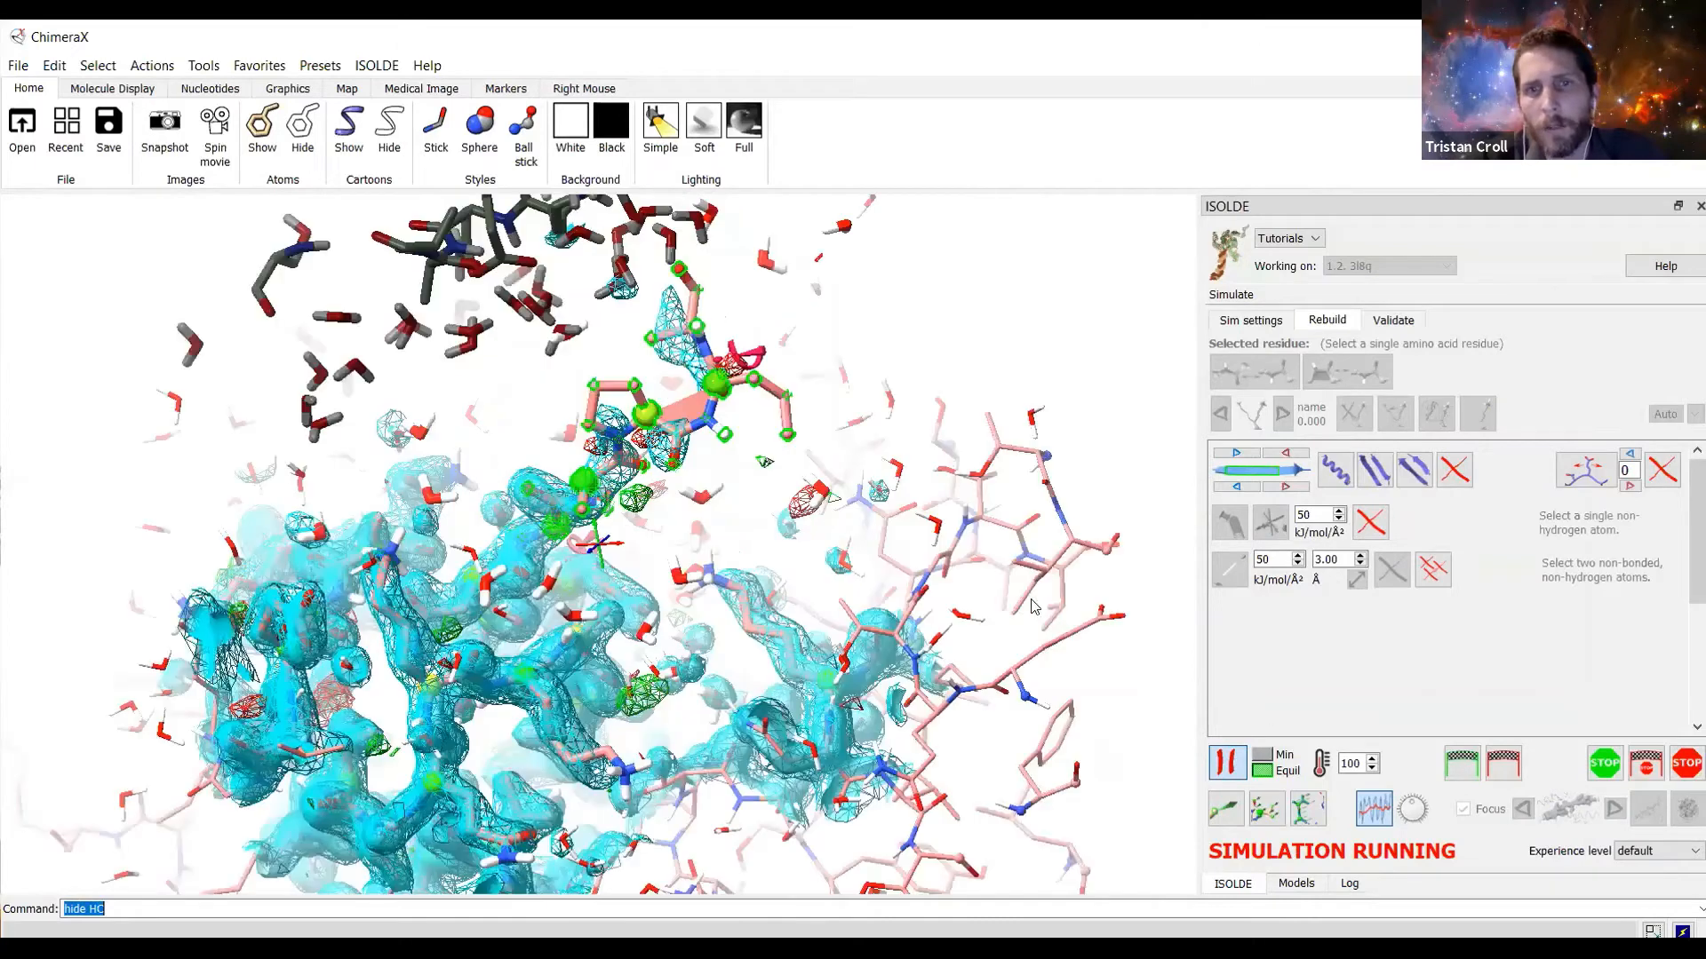
{"action": "scroll", "coordinate": [760, 576], "scroll_direction": "up", "scroll_amount": 5}
{"action": "middle_click_drag", "start_coordinate": [744, 568], "coordinate": [721, 512]}
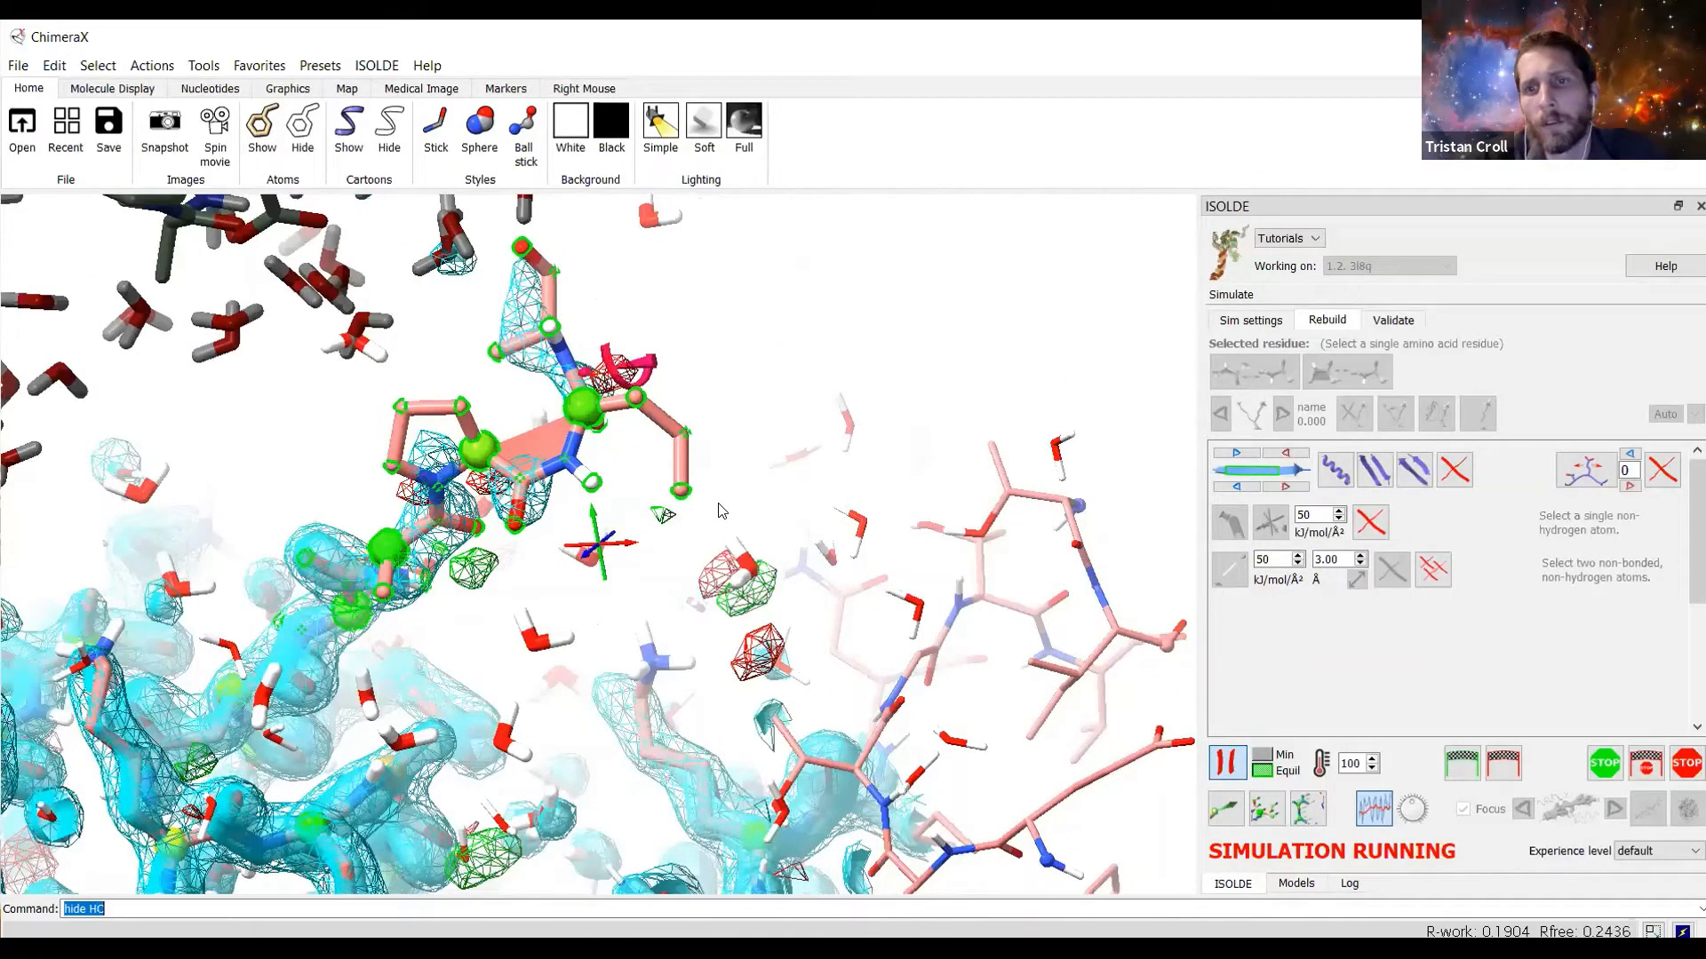
Clear the selection and lower the simulation temperature to 10.
{"action": "left_click", "coordinate": [1373, 771]}
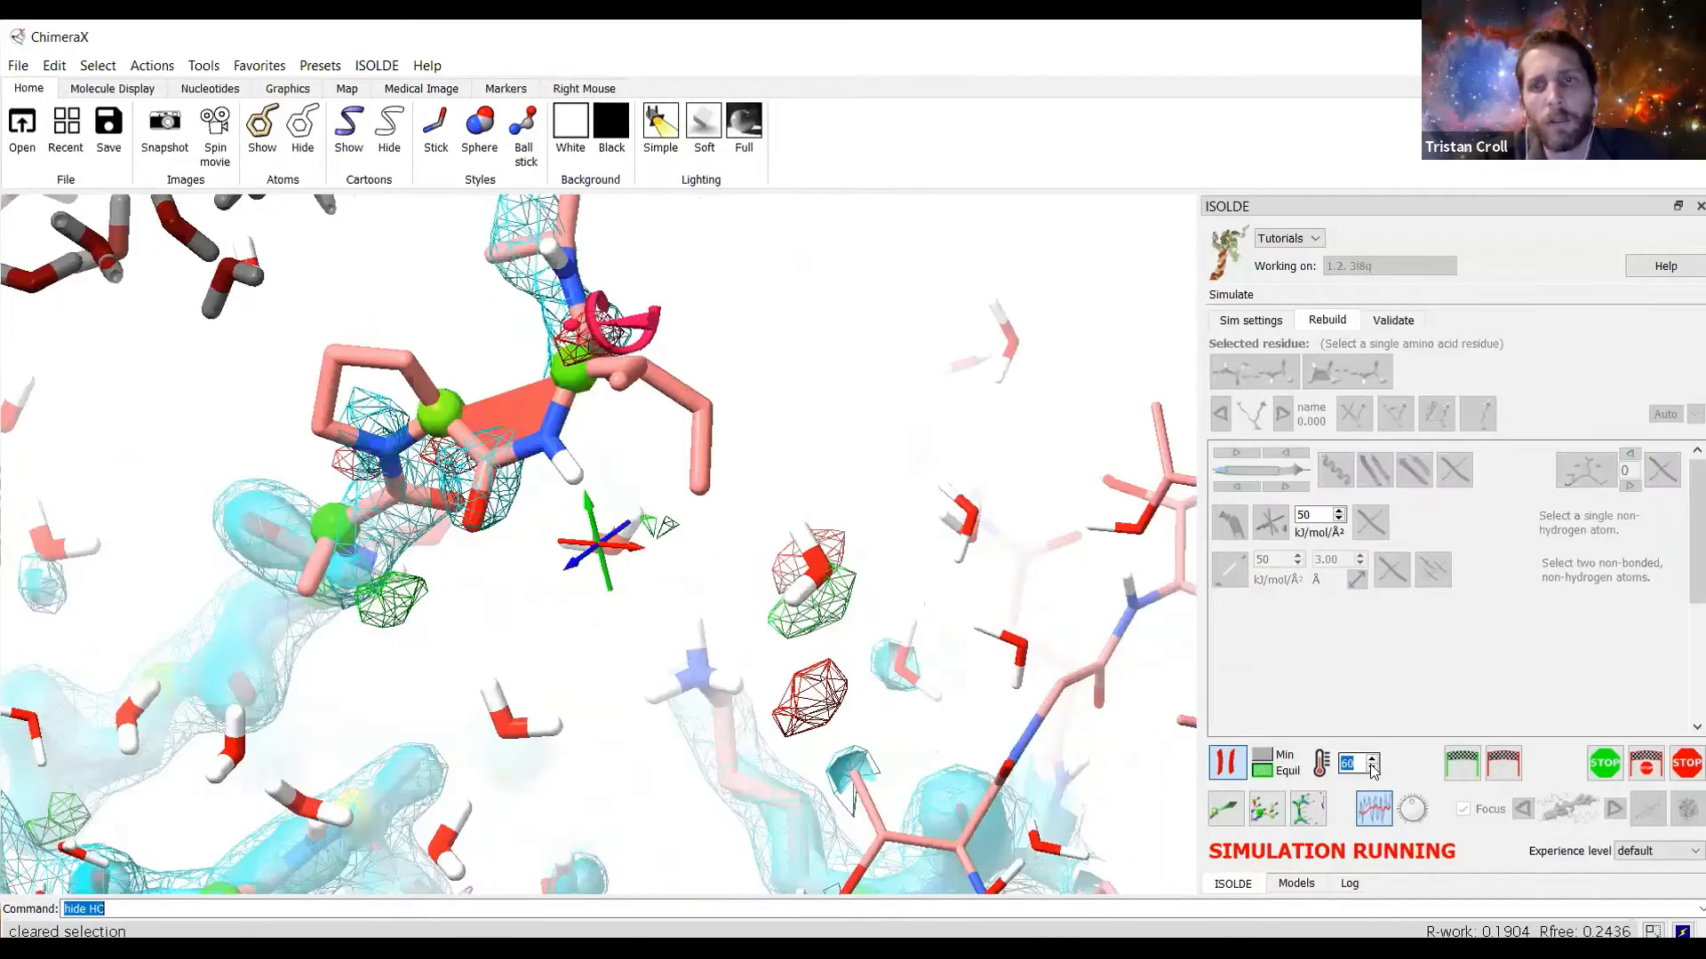
{"action": "left_click", "coordinate": [1374, 771]}
{"action": "left_click_drag", "start_coordinate": [594, 624], "coordinate": [633, 594]}
{"action": "scroll", "coordinate": [572, 582], "scroll_direction": "up", "scroll_amount": 3}
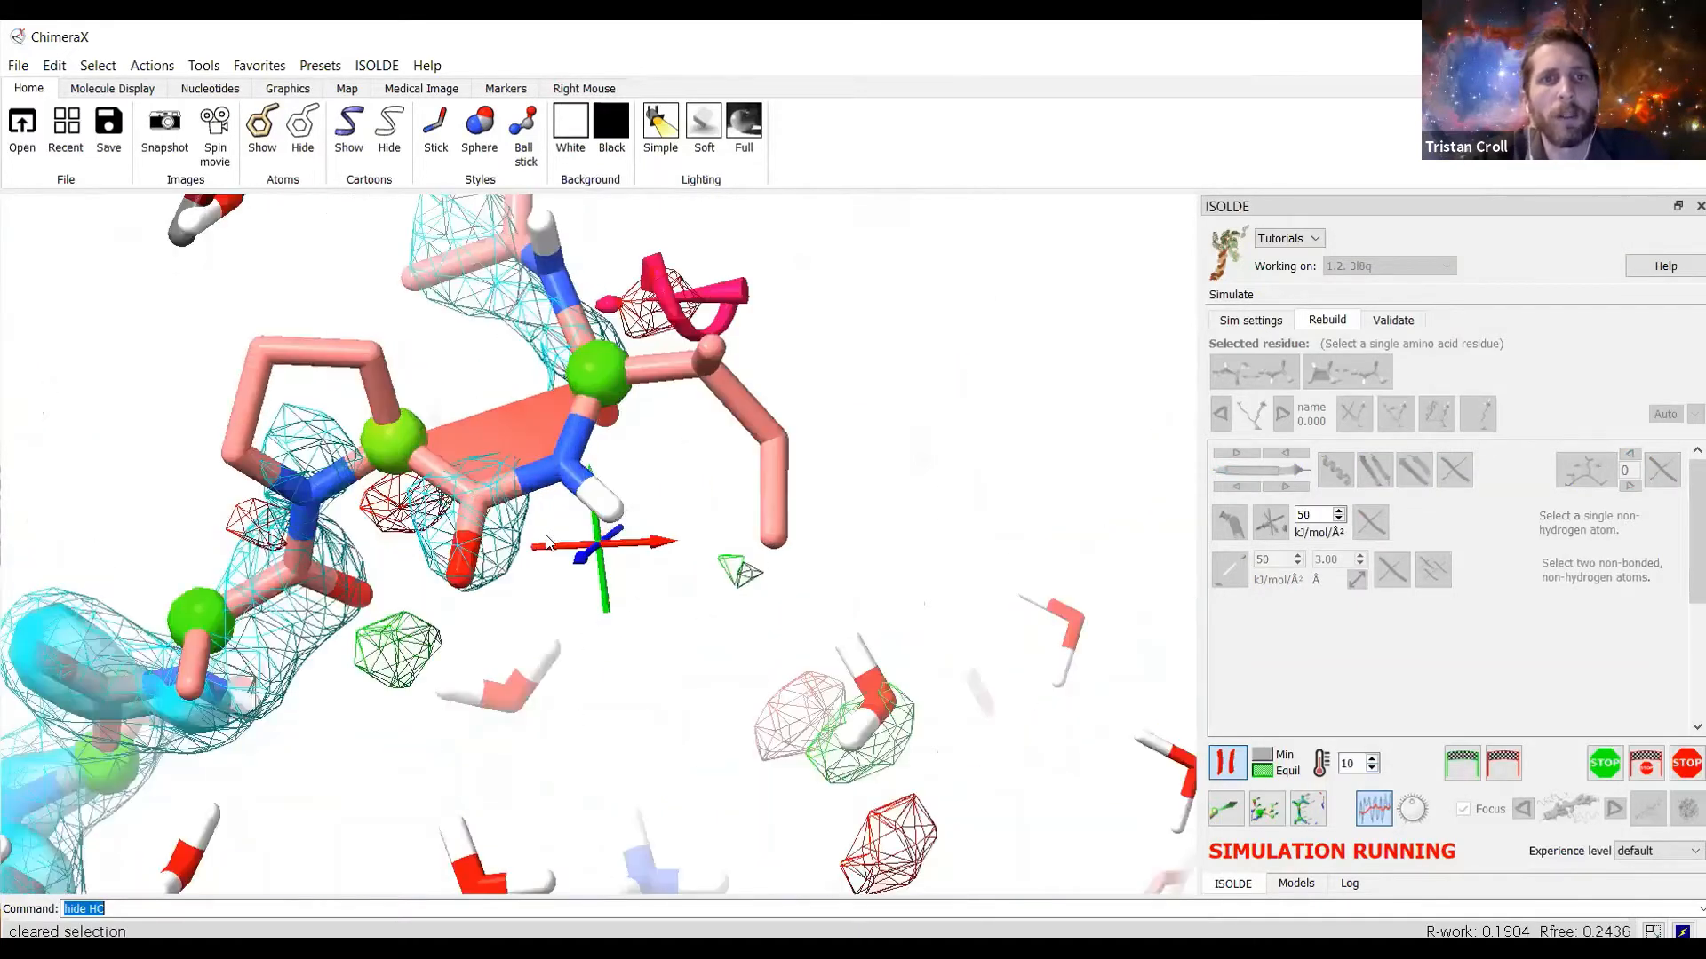
Select the alpha carbon of ILE 340 in chain B and flip its peptide bond from cis to trans.
{"action": "left_click", "coordinate": [609, 558], "text": "ctrl"}
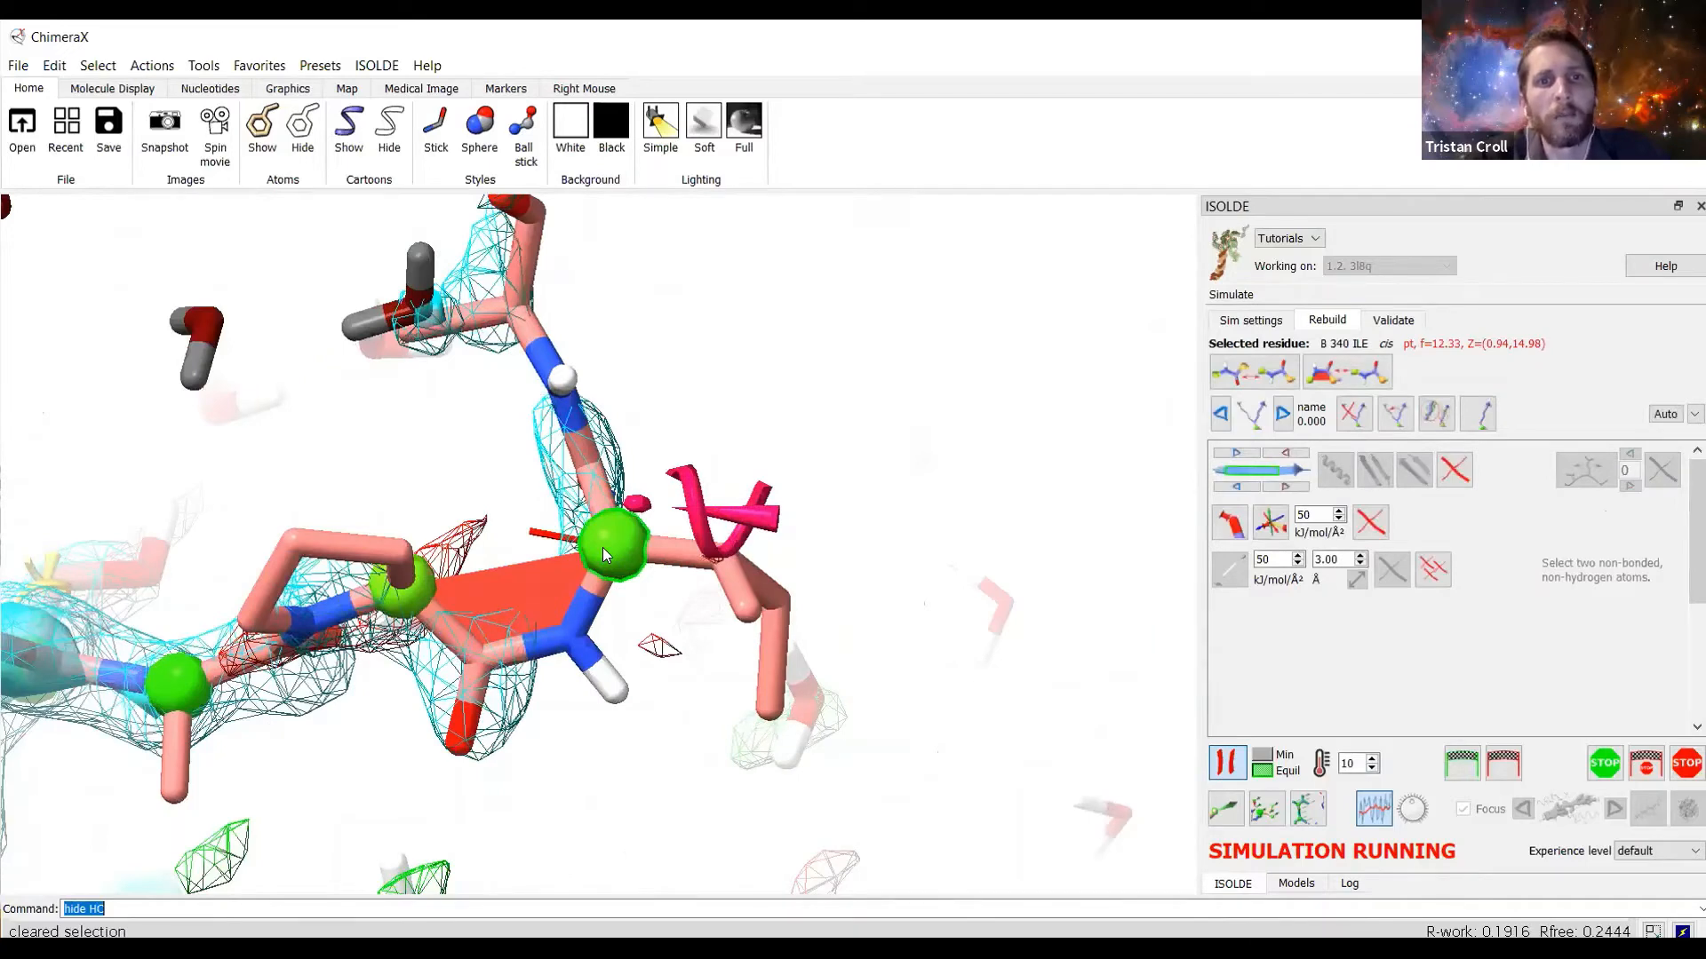
{"action": "left_click_drag", "start_coordinate": [602, 547], "coordinate": [610, 526]}
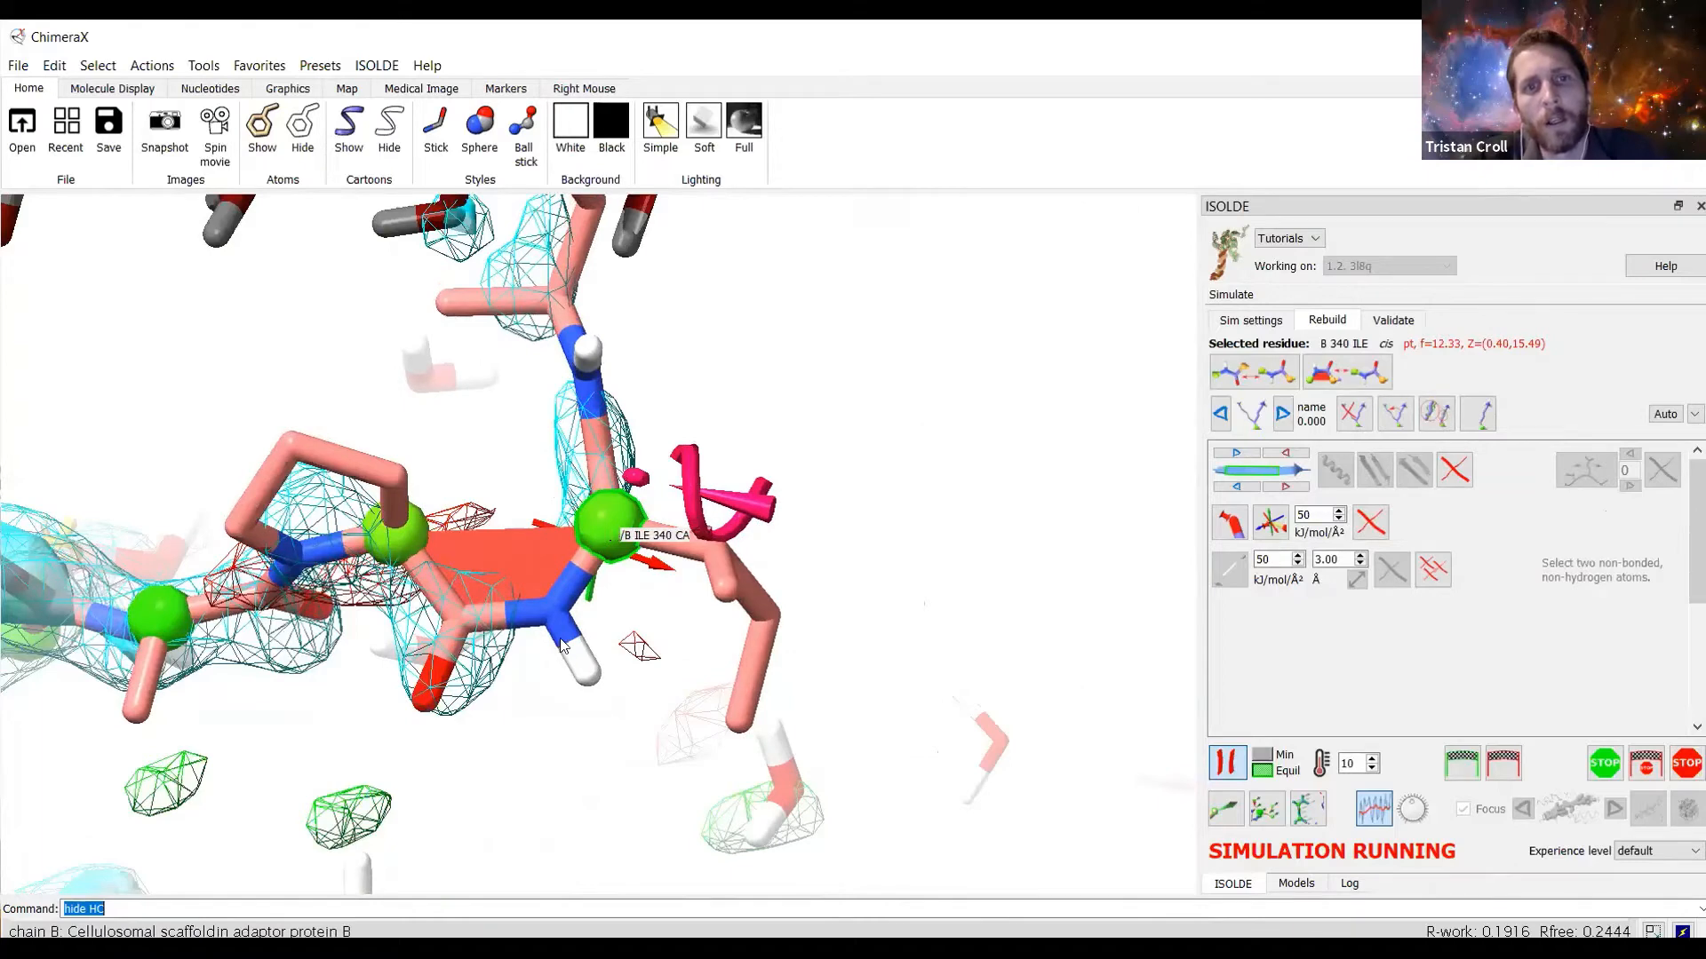
{"action": "left_click_drag", "start_coordinate": [562, 646], "coordinate": [610, 605]}
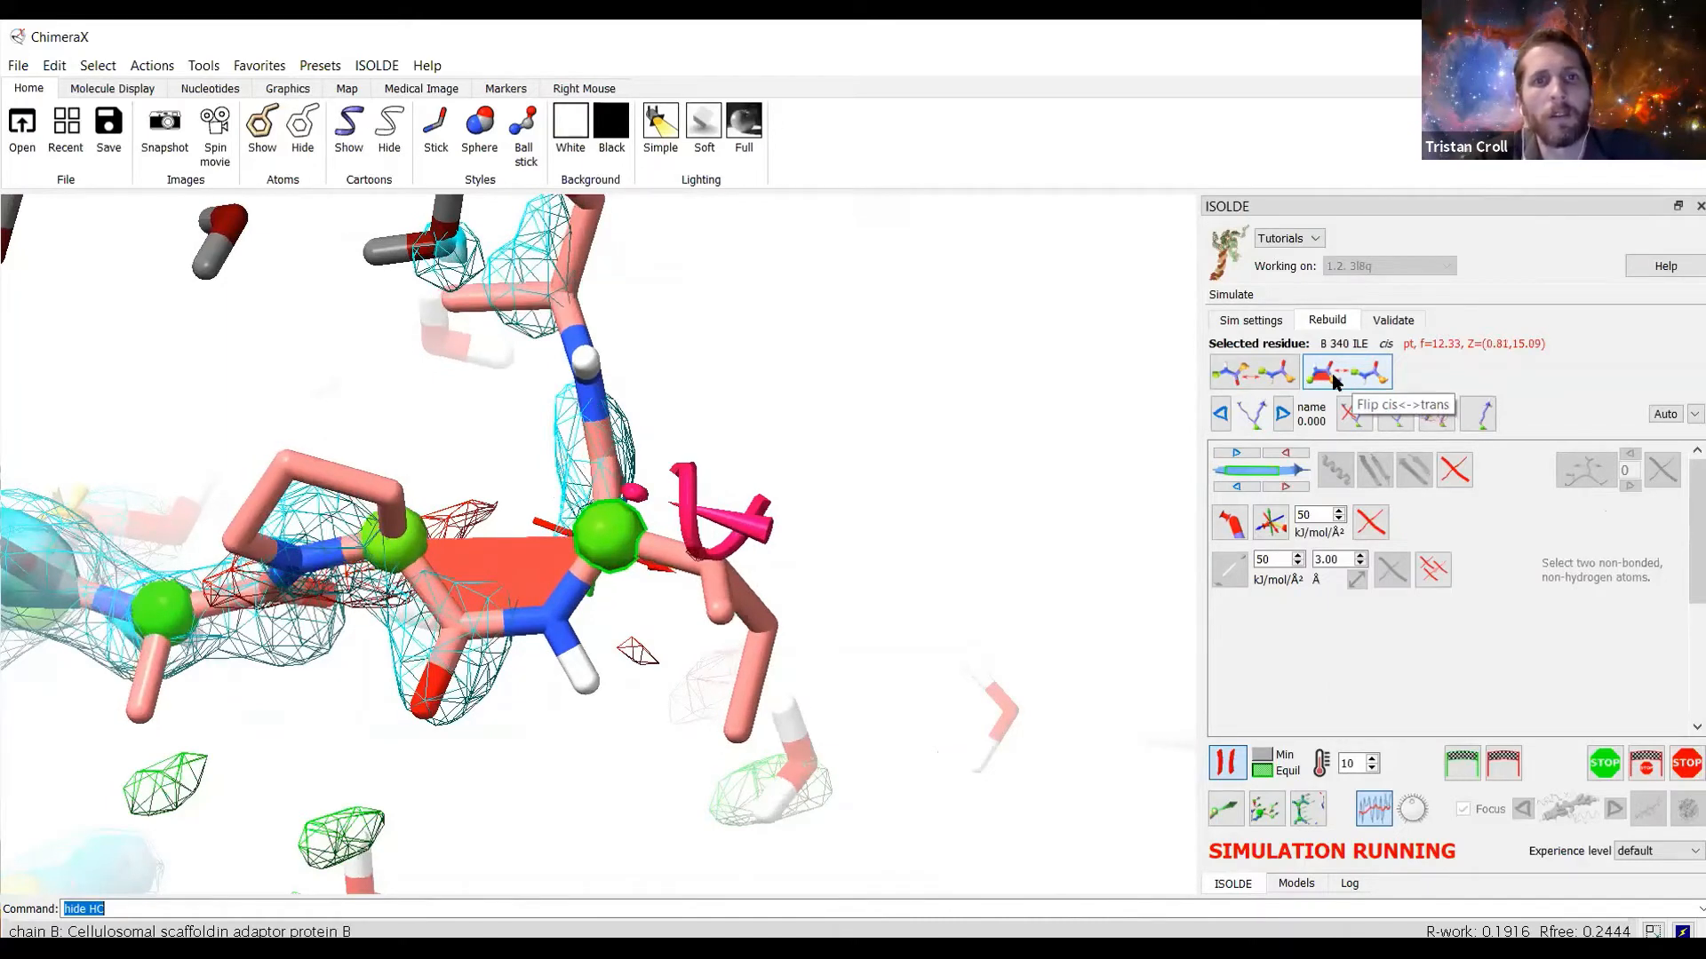
{"action": "left_click", "coordinate": [1334, 382]}
{"action": "mouse_move", "coordinate": [551, 417]}
{"action": "left_mouse_down"}
{"action": "mouse_move", "coordinate": [631, 493]}
{"action": "mouse_move", "coordinate": [565, 446]}
{"action": "mouse_move", "coordinate": [364, 516]}
{"action": "mouse_move", "coordinate": [378, 504]}
{"action": "left_mouse_up"}
{"action": "scroll", "coordinate": [565, 445], "scroll_direction": "down", "scroll_amount": 3}
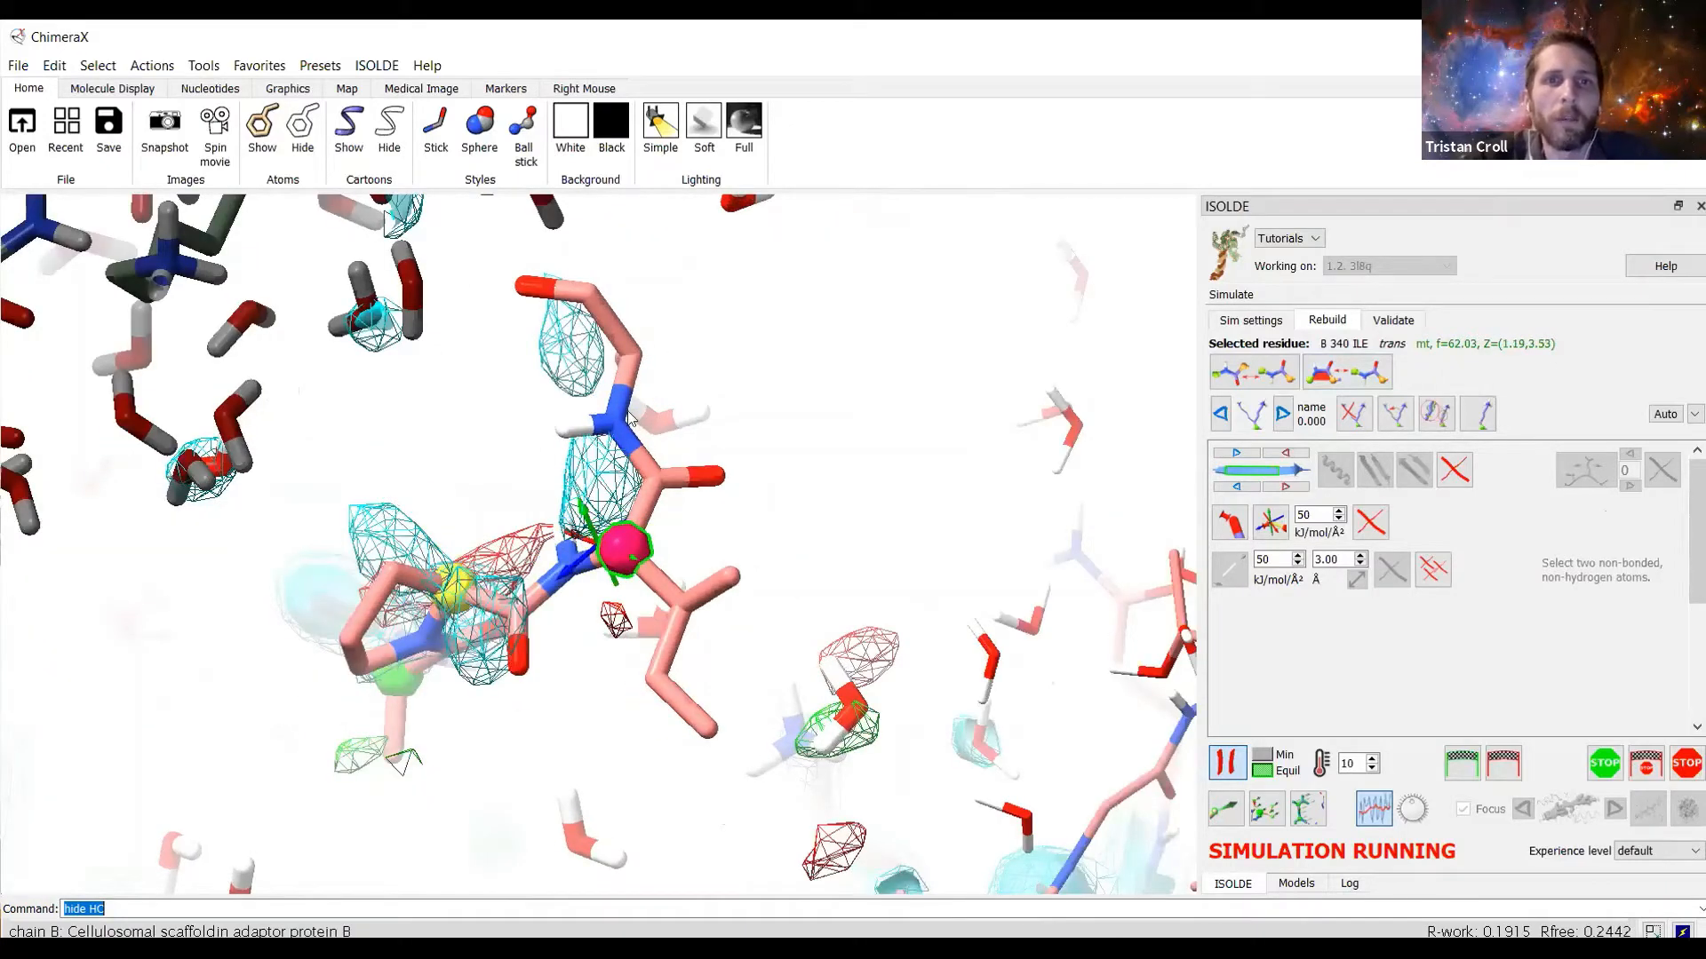
Select ALA 341 in chain B, flip its peptide bond, and stop the simulation.
{"action": "left_click_drag", "start_coordinate": [628, 413], "coordinate": [627, 412]}
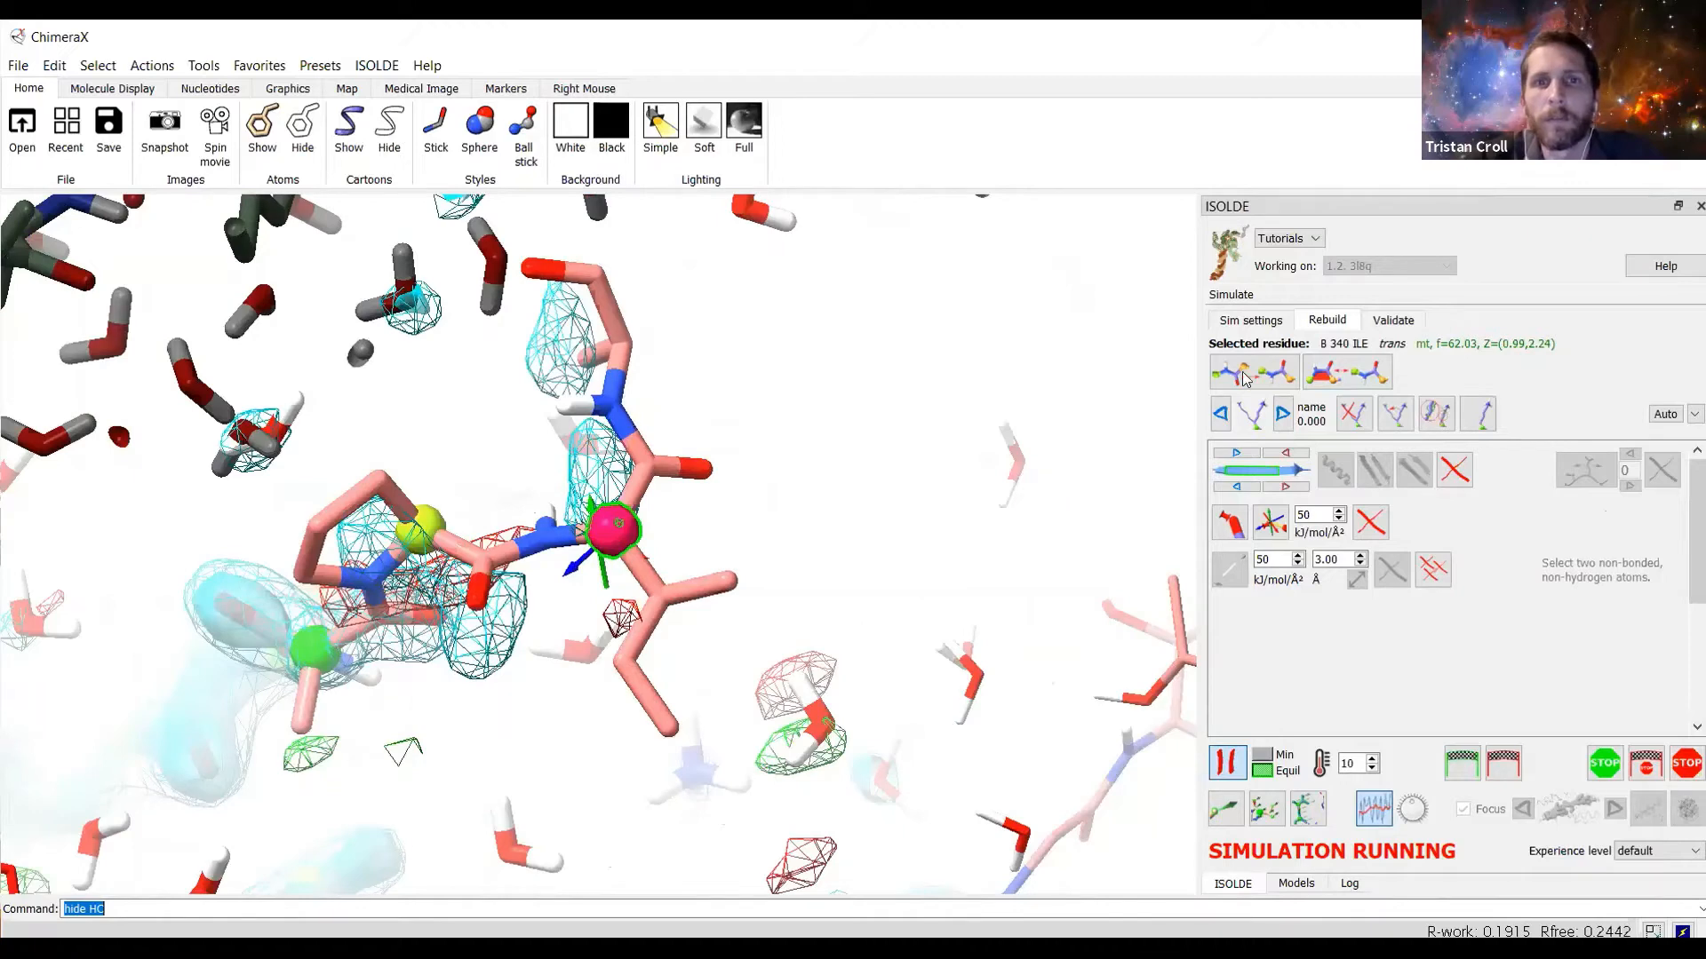
{"action": "left_click", "coordinate": [628, 414], "text": "ctrl"}
{"action": "left_click_drag", "start_coordinate": [891, 419], "coordinate": [1058, 413]}
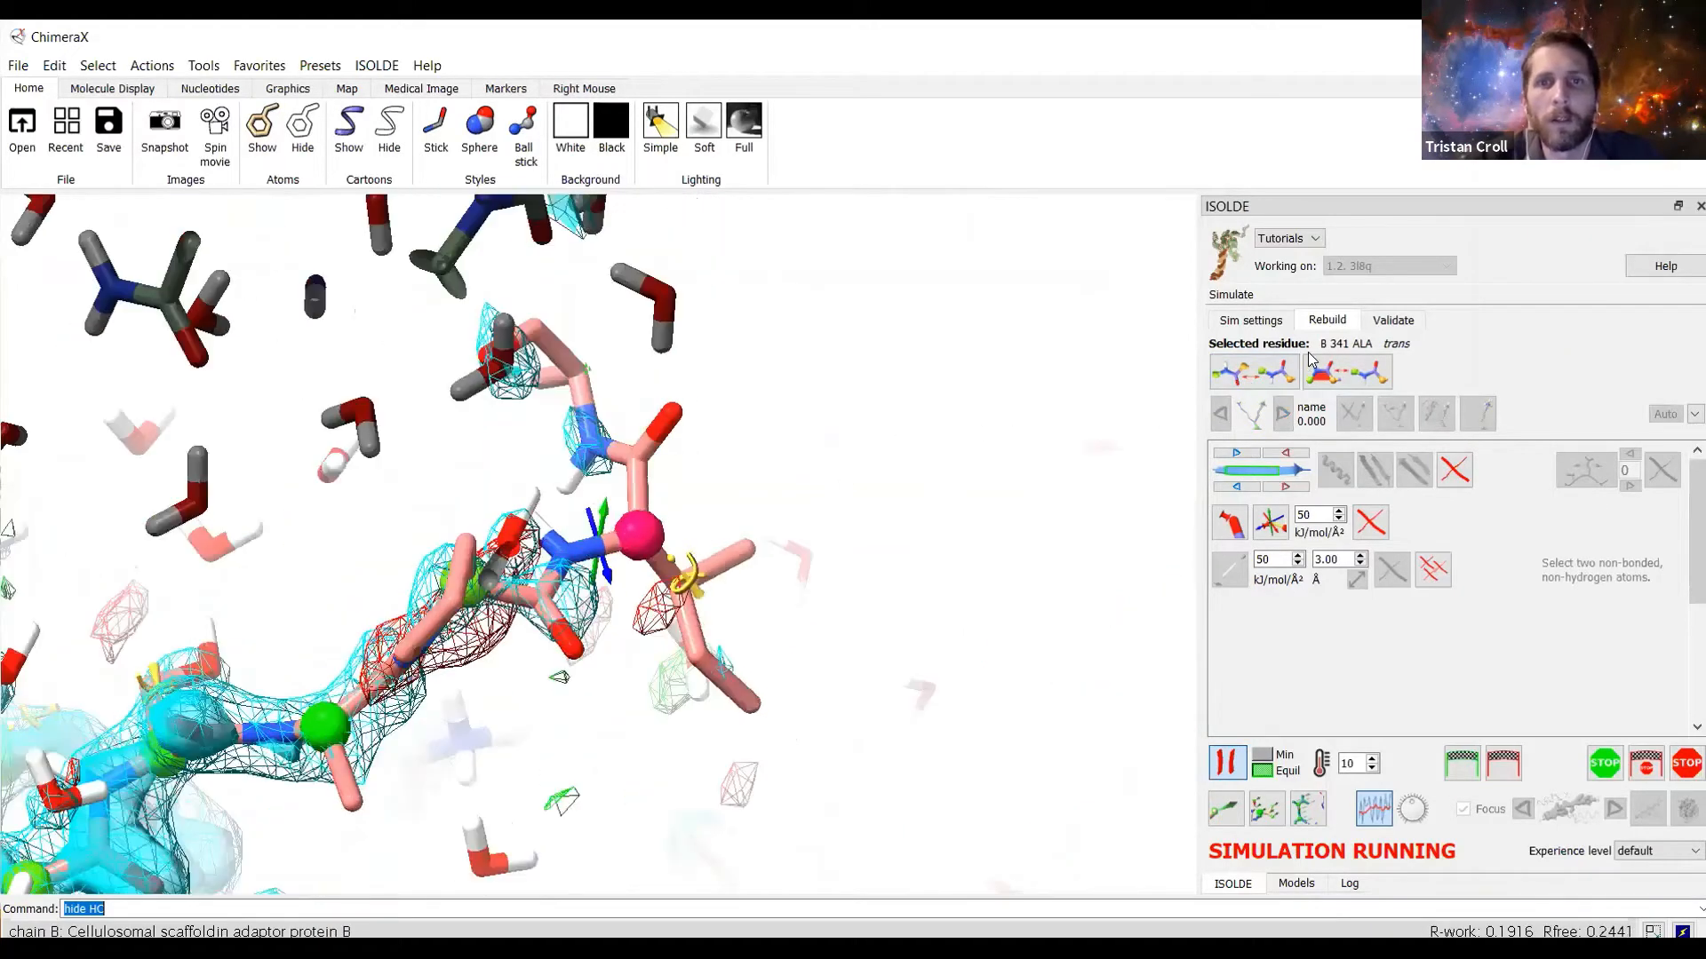
{"action": "left_click_drag", "start_coordinate": [737, 467], "coordinate": [734, 452]}
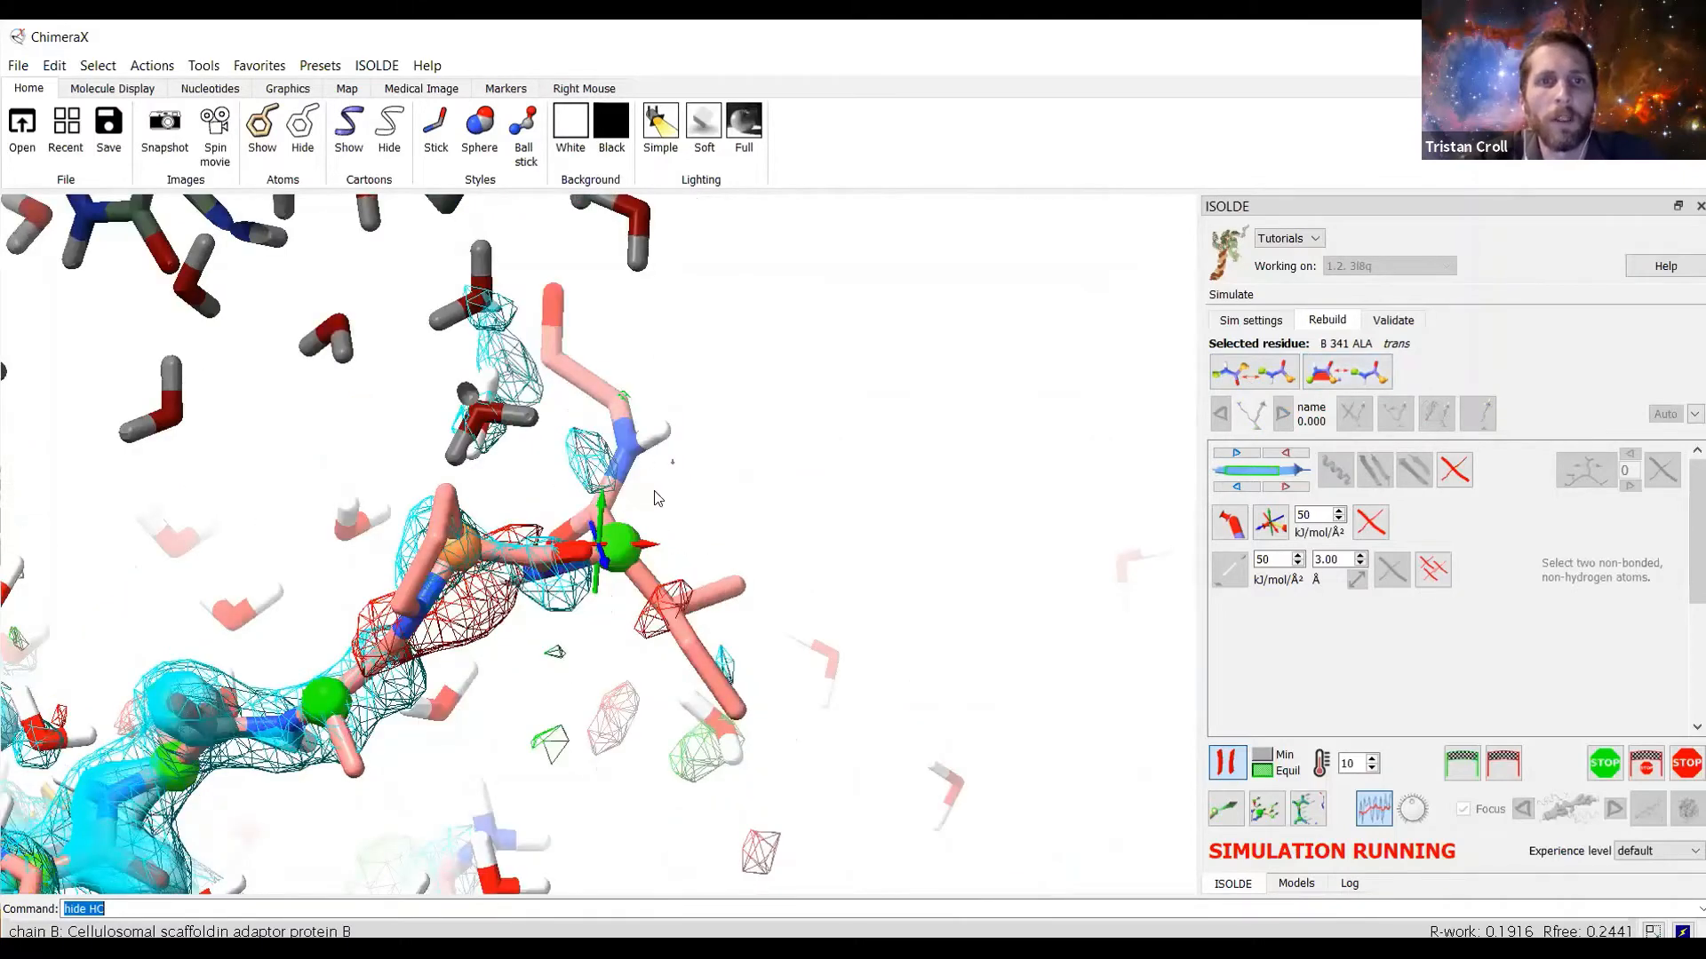
{"action": "left_click_drag", "start_coordinate": [659, 499], "coordinate": [583, 563]}
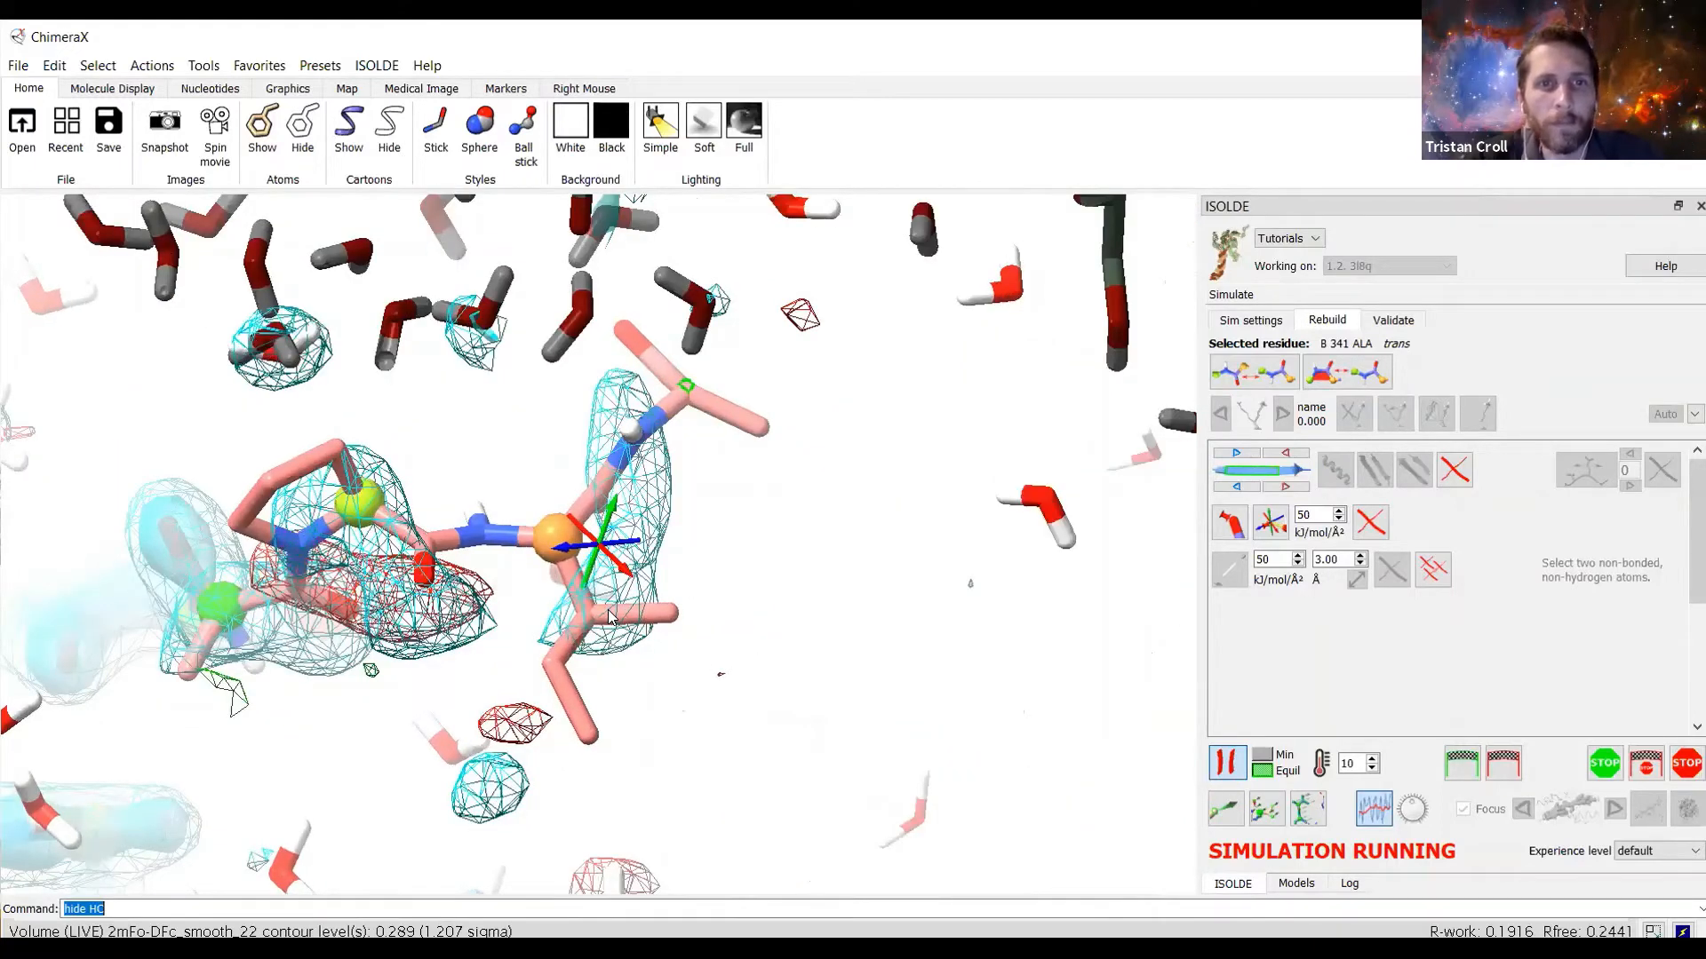
{"action": "left_click_drag", "start_coordinate": [609, 613], "coordinate": [587, 631]}
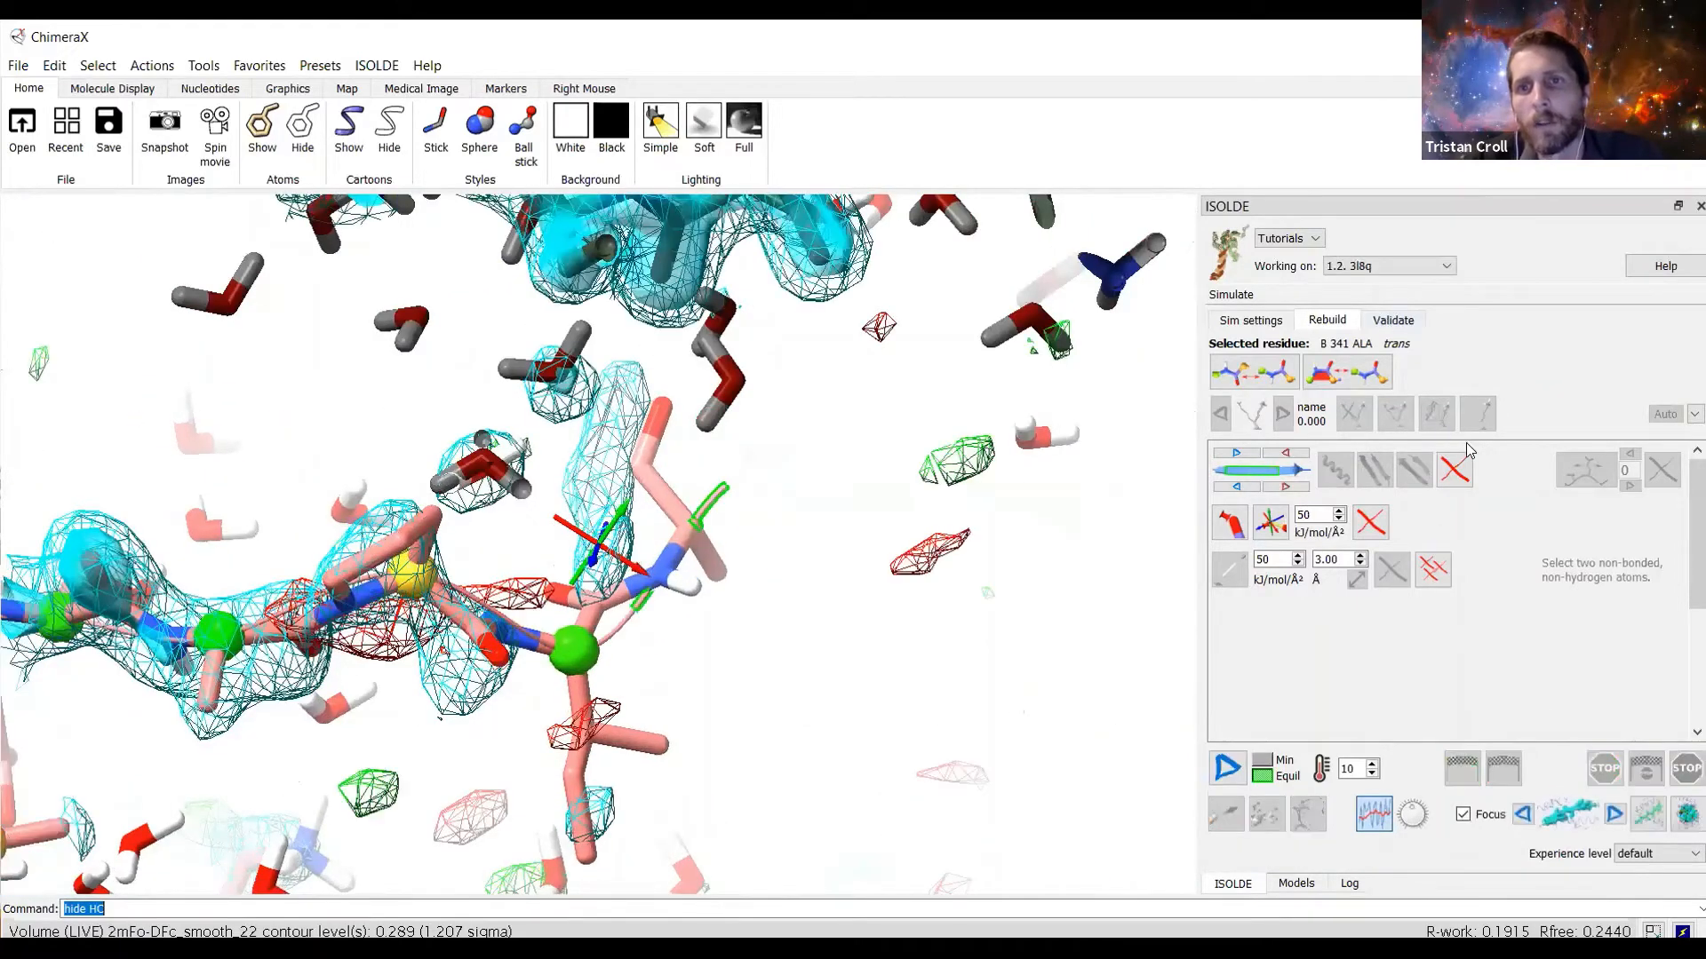
Go to the cis SER-SER peptide bond at residues 53-54 of chain C and examine its density fit from several angles.
{"action": "left_click", "coordinate": [1505, 471]}
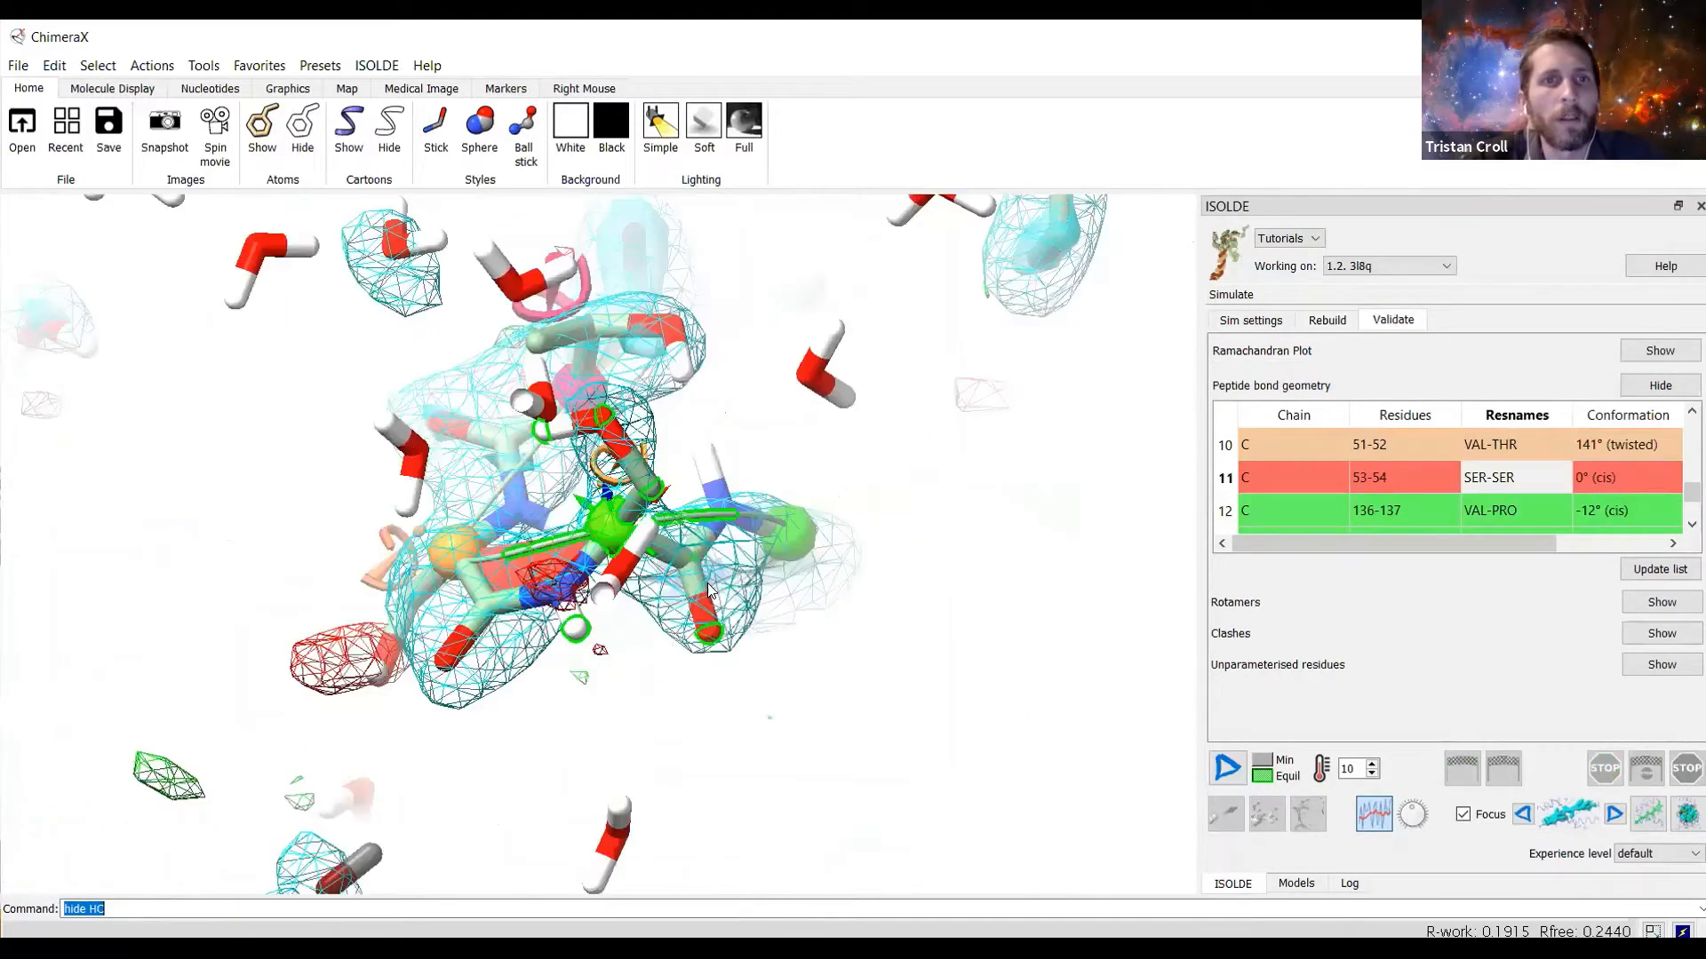
{"action": "left_click_drag", "start_coordinate": [707, 583], "coordinate": [504, 552]}
{"action": "scroll", "coordinate": [504, 553], "scroll_direction": "down", "scroll_amount": 3}
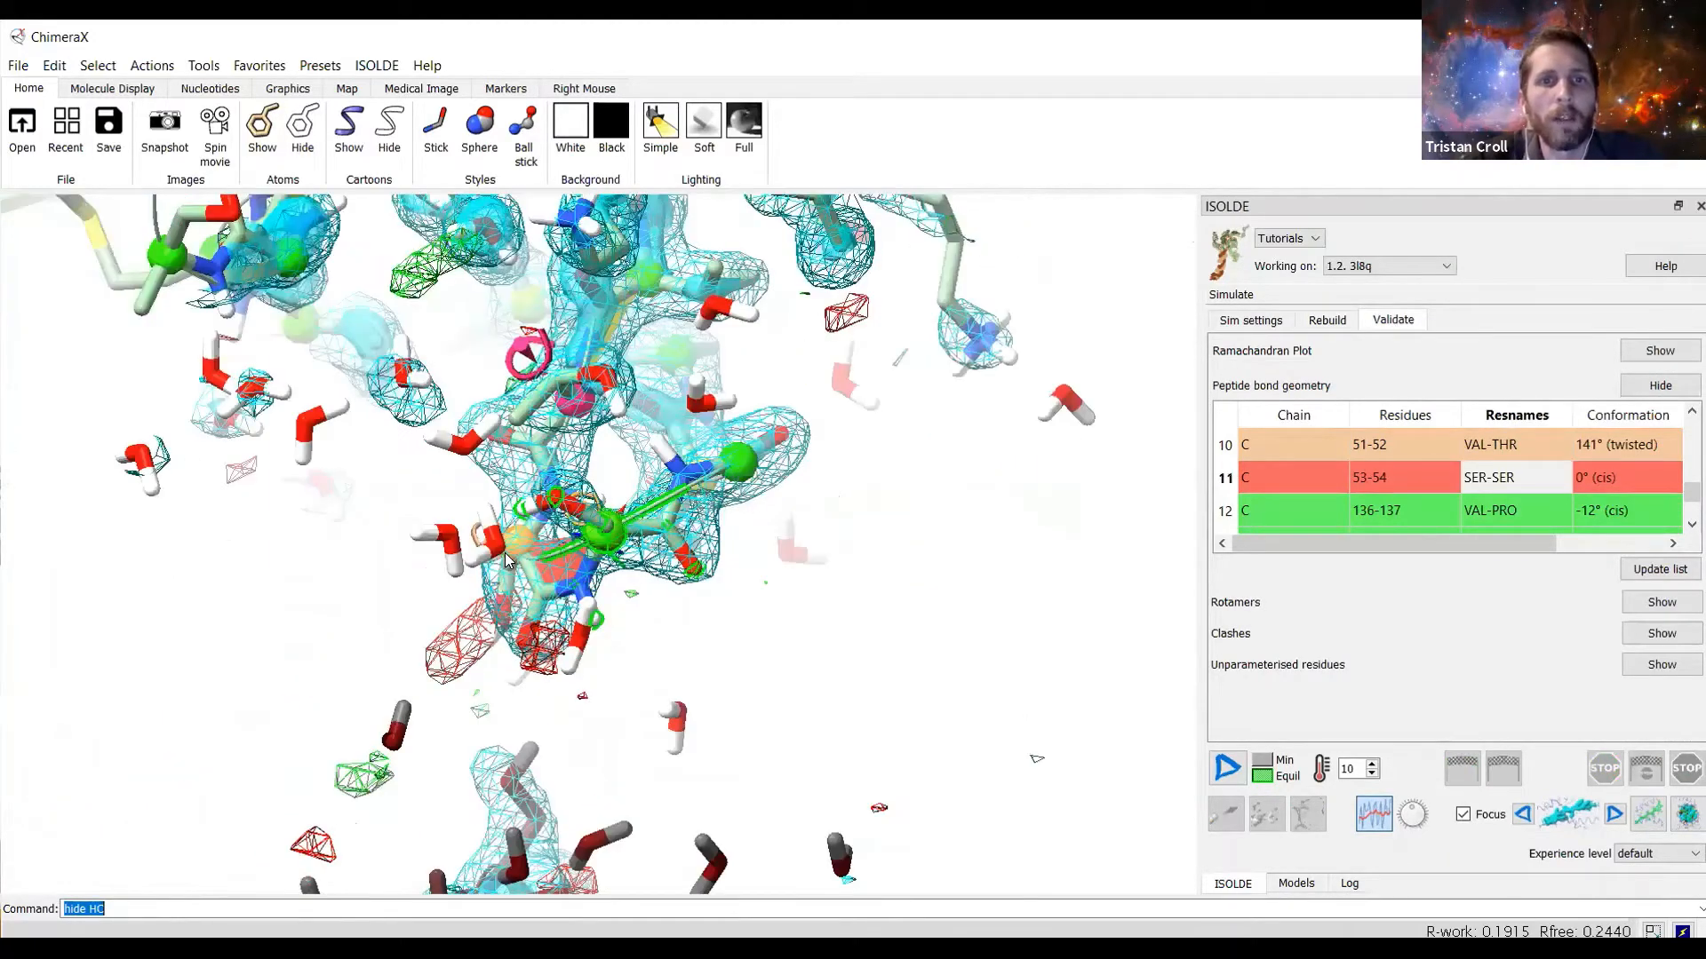
{"action": "left_click_drag", "start_coordinate": [622, 593], "coordinate": [552, 664]}
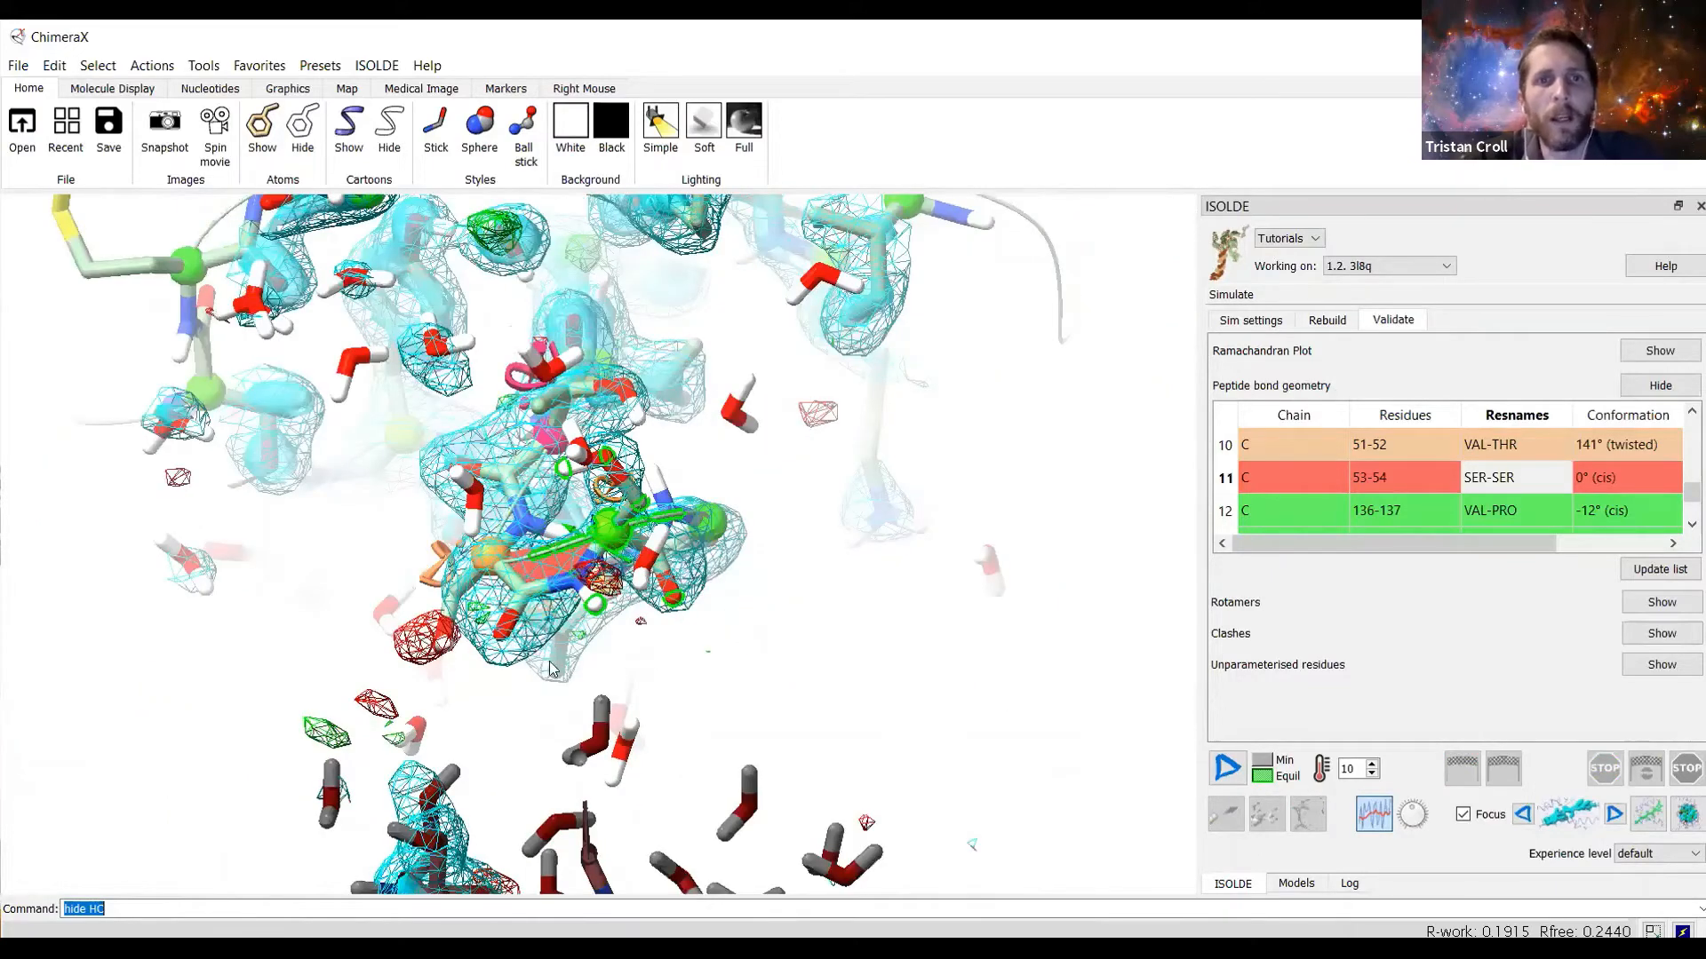
{"action": "scroll", "coordinate": [552, 664], "scroll_direction": "up", "scroll_amount": 3}
{"action": "left_click_drag", "start_coordinate": [651, 634], "coordinate": [523, 630]}
{"action": "scroll", "coordinate": [729, 600], "scroll_direction": "down", "scroll_amount": 2}
{"action": "left_click_drag", "start_coordinate": [728, 600], "coordinate": [697, 619]}
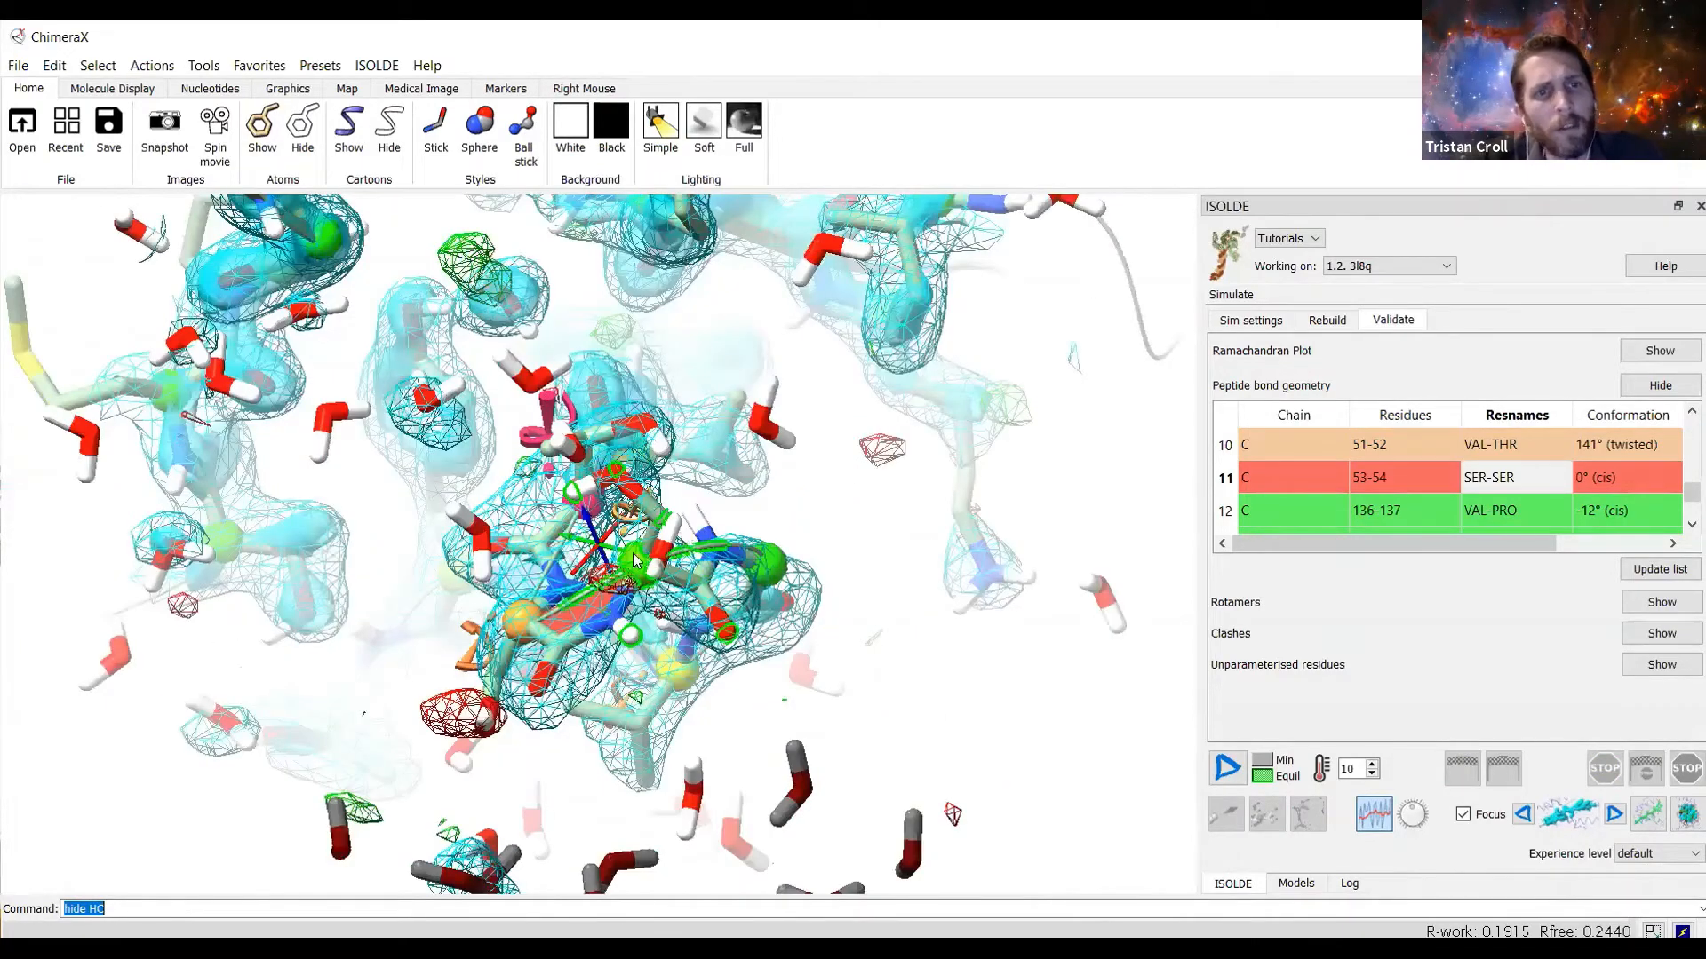
{"action": "left_click_drag", "start_coordinate": [633, 553], "coordinate": [634, 674]}
{"action": "scroll", "coordinate": [622, 718], "scroll_direction": "up", "scroll_amount": 4}
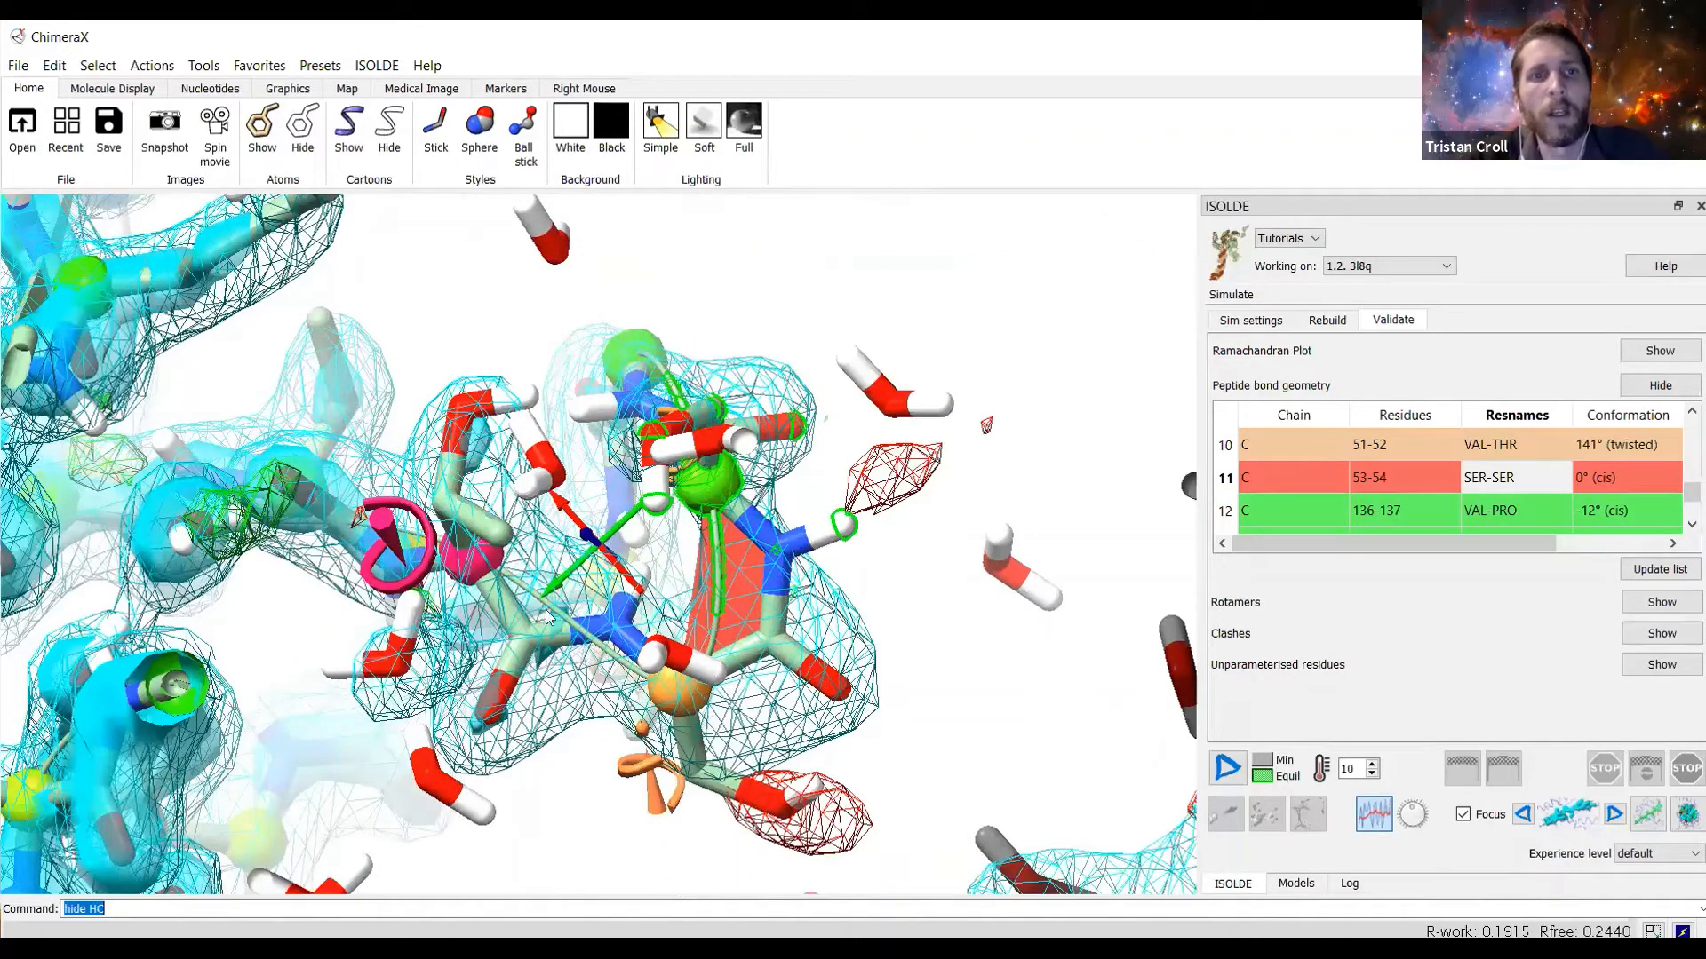
{"action": "left_click_drag", "start_coordinate": [528, 582], "coordinate": [639, 559]}
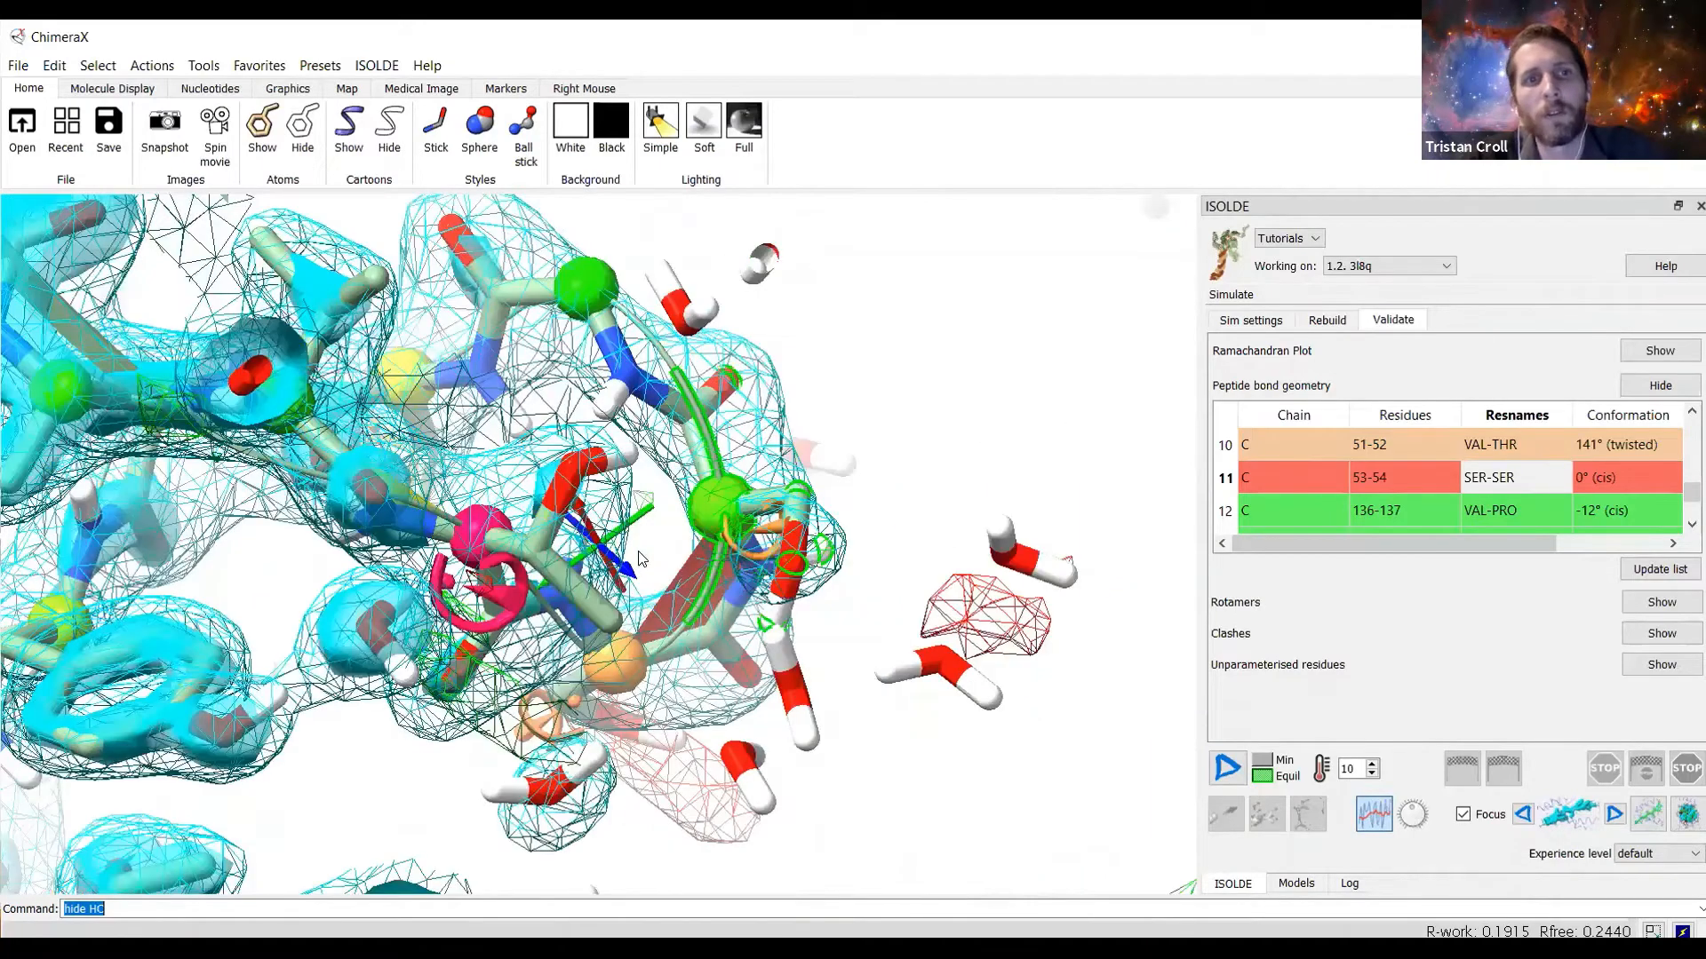
{"action": "left_click_drag", "start_coordinate": [702, 251], "coordinate": [613, 413]}
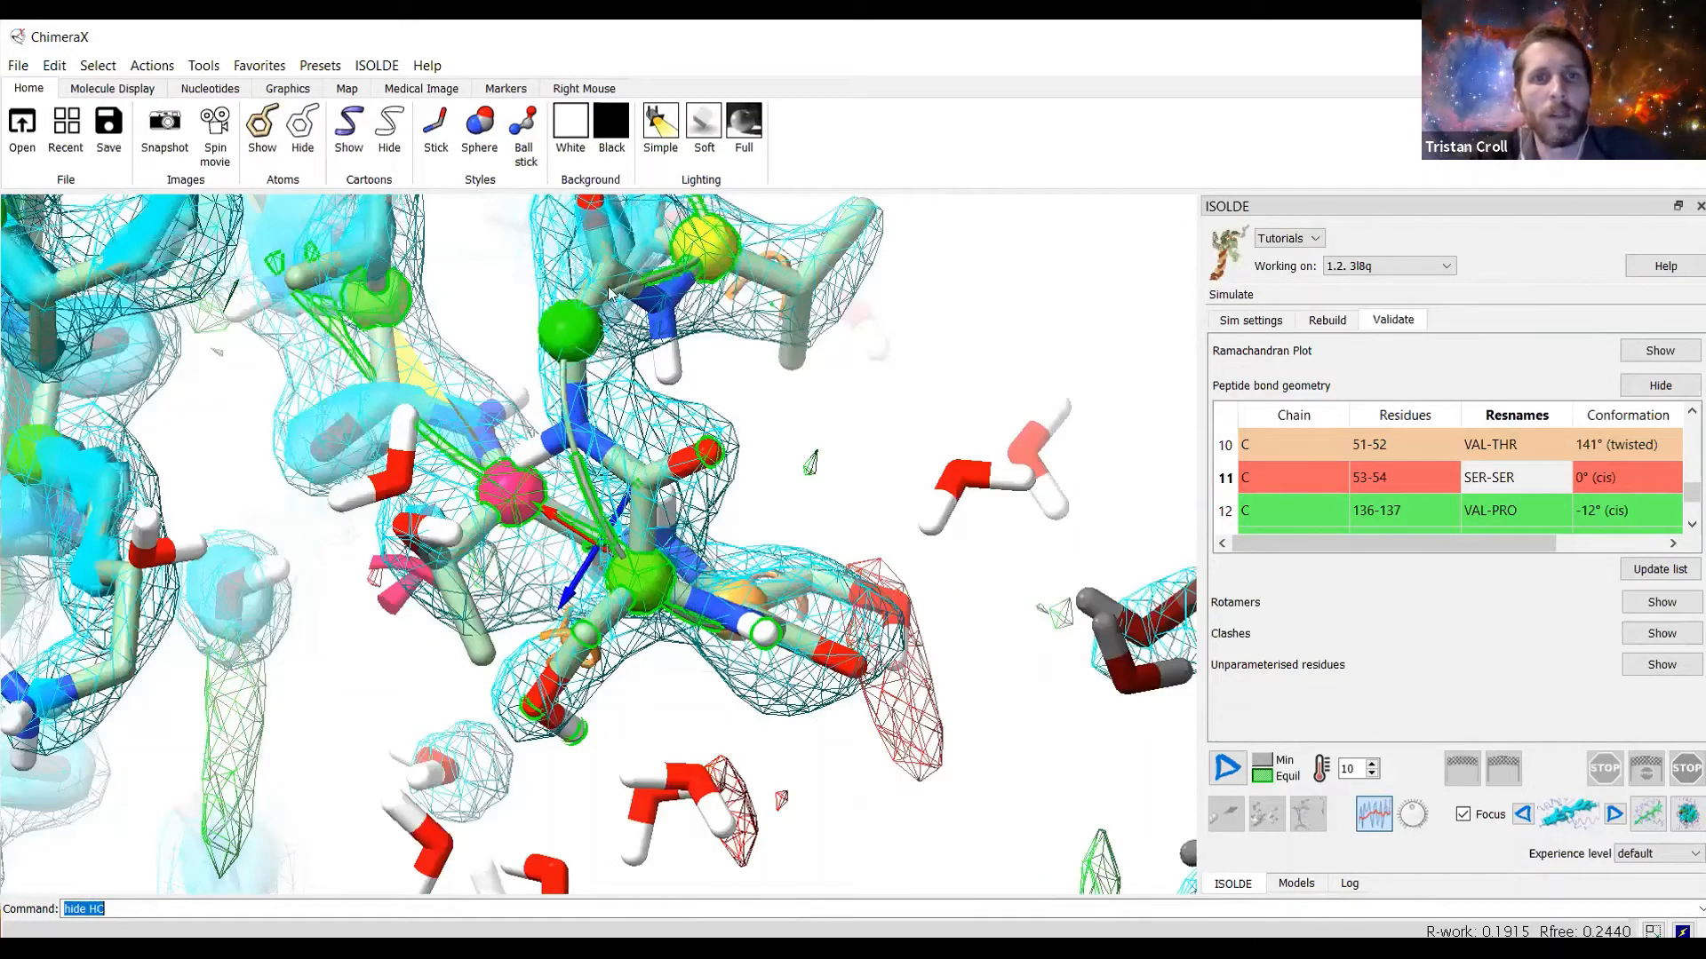
{"action": "left_click_drag", "start_coordinate": [613, 297], "coordinate": [619, 319]}
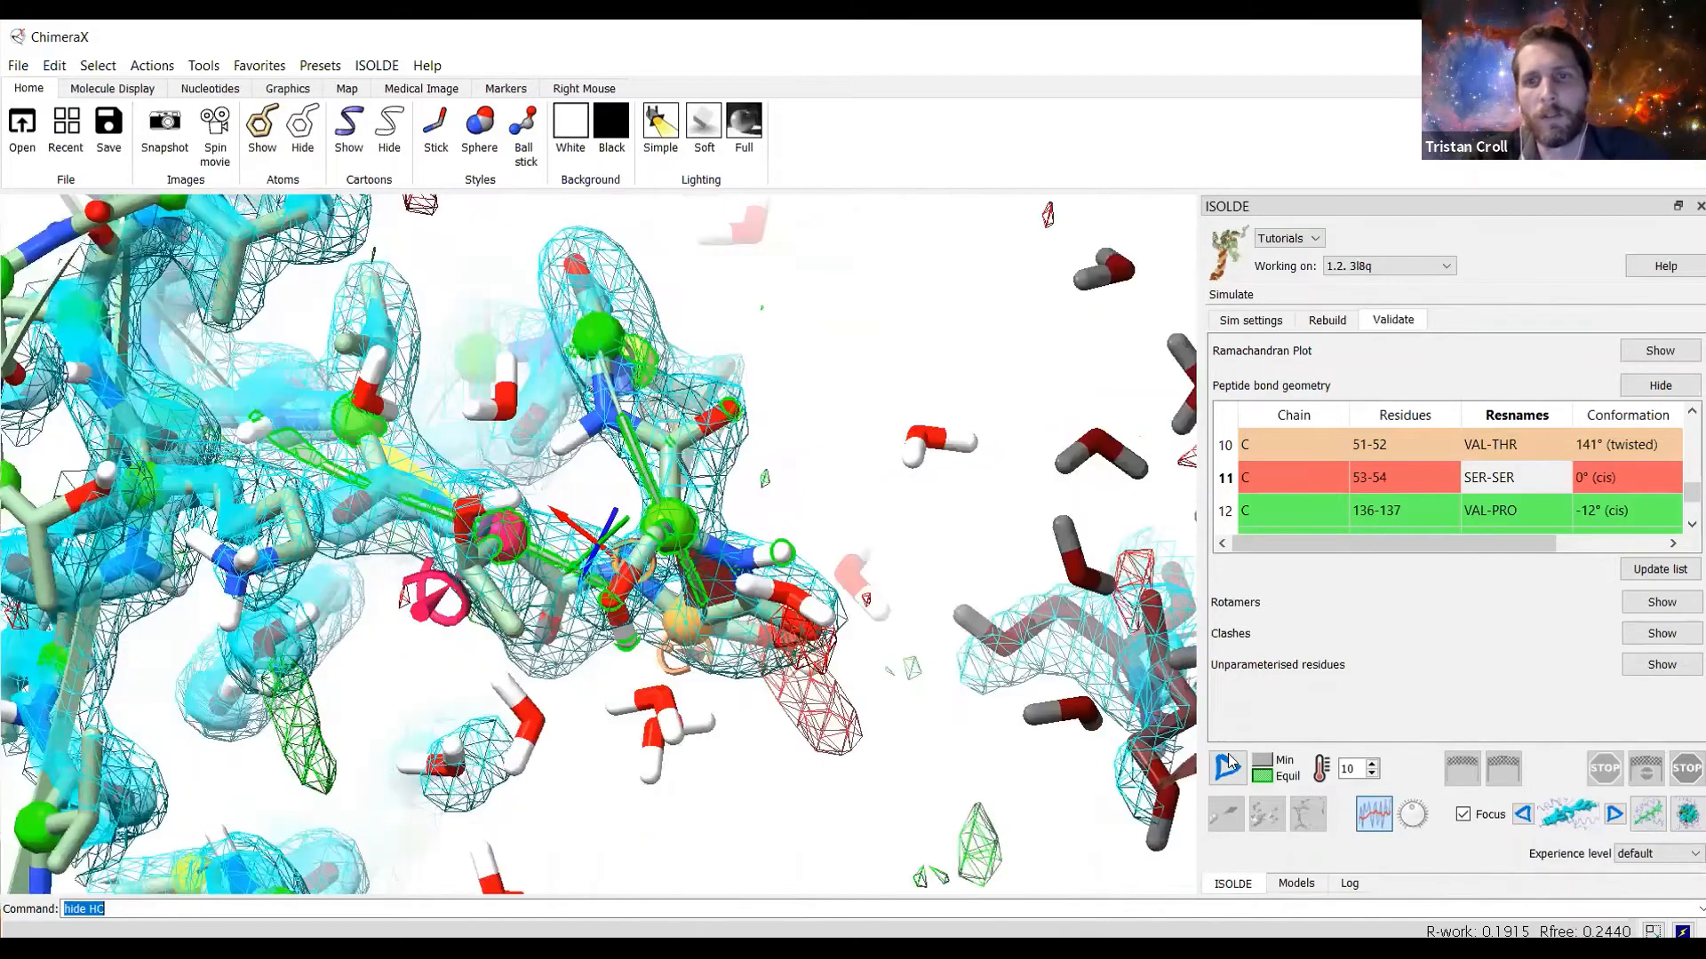
Start an interactive simulation around the cis SER-SER bond in chain C and inspect the loop's geometry against the density.
{"action": "left_click", "coordinate": [1222, 770]}
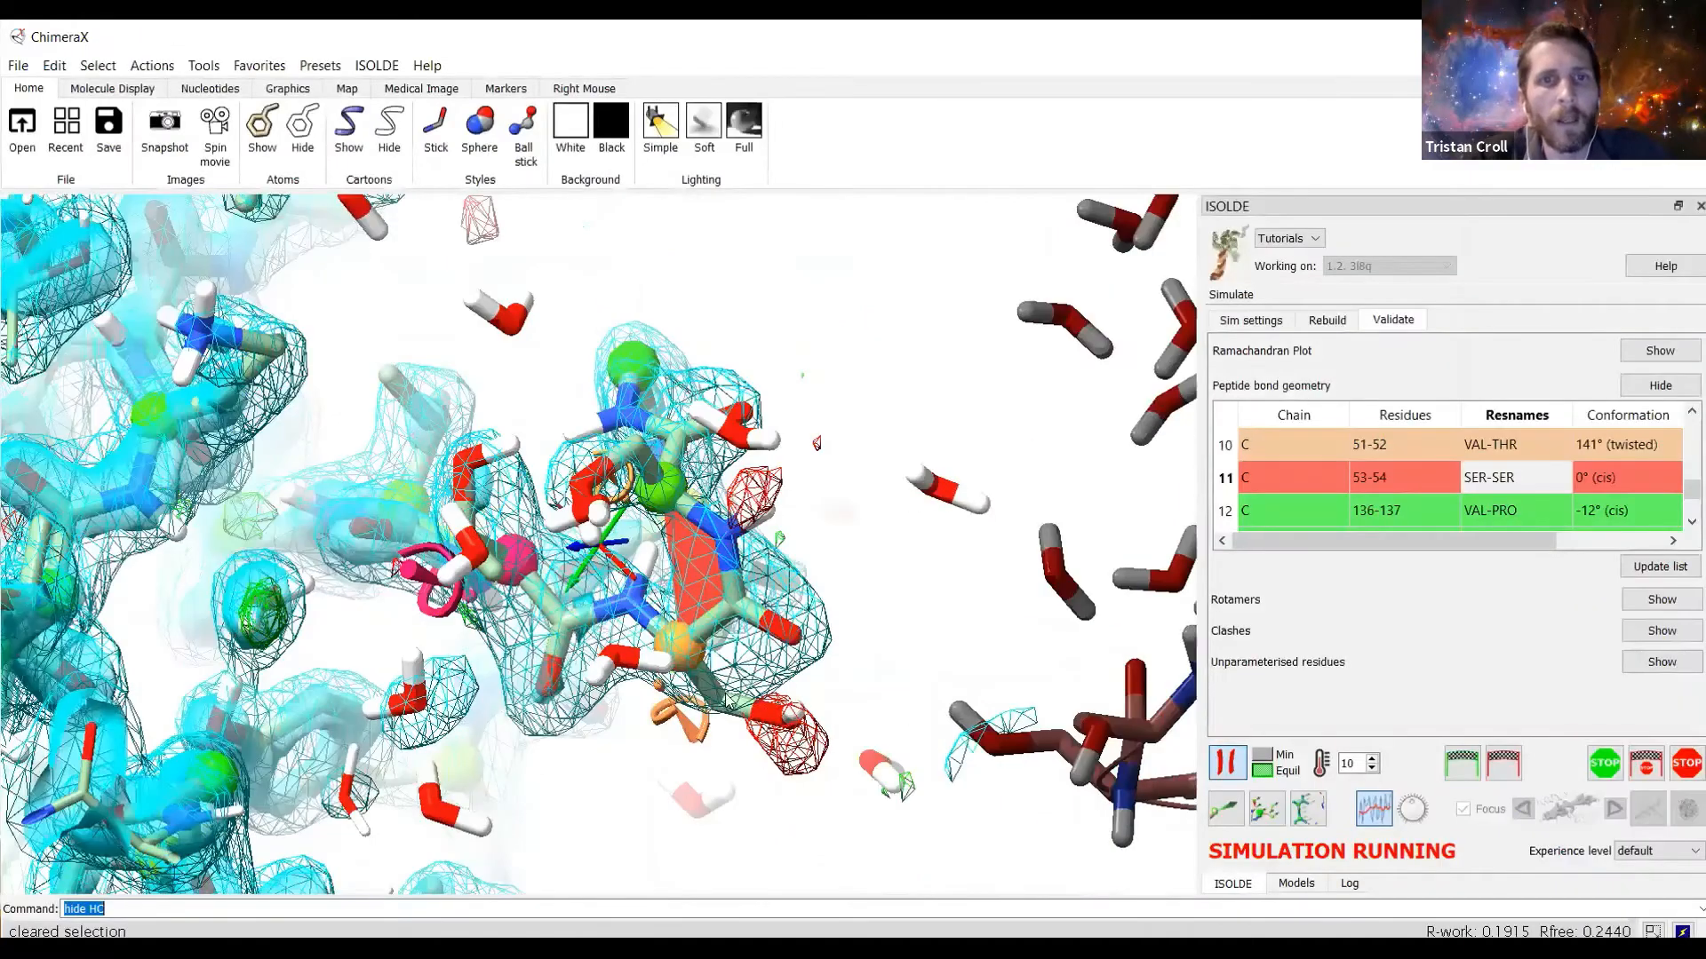
{"action": "left_click_drag", "start_coordinate": [731, 680], "coordinate": [863, 710]}
{"action": "scroll", "coordinate": [687, 622], "scroll_direction": "up", "scroll_amount": 2}
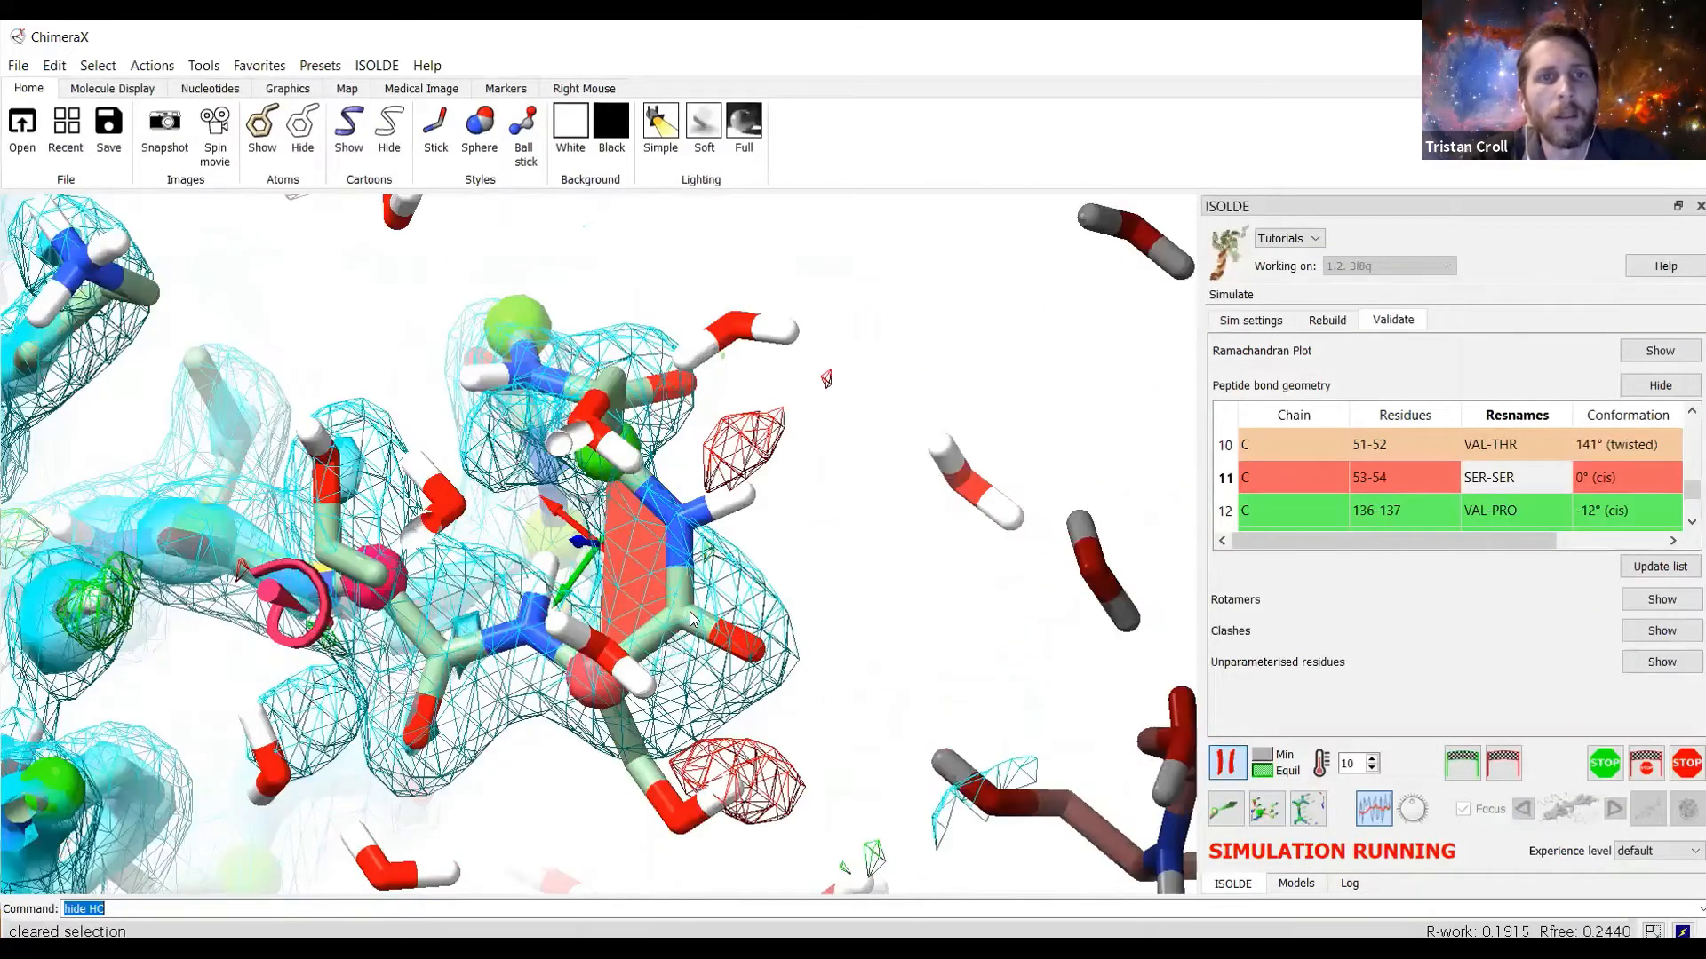
{"action": "left_click_drag", "start_coordinate": [727, 633], "coordinate": [761, 651]}
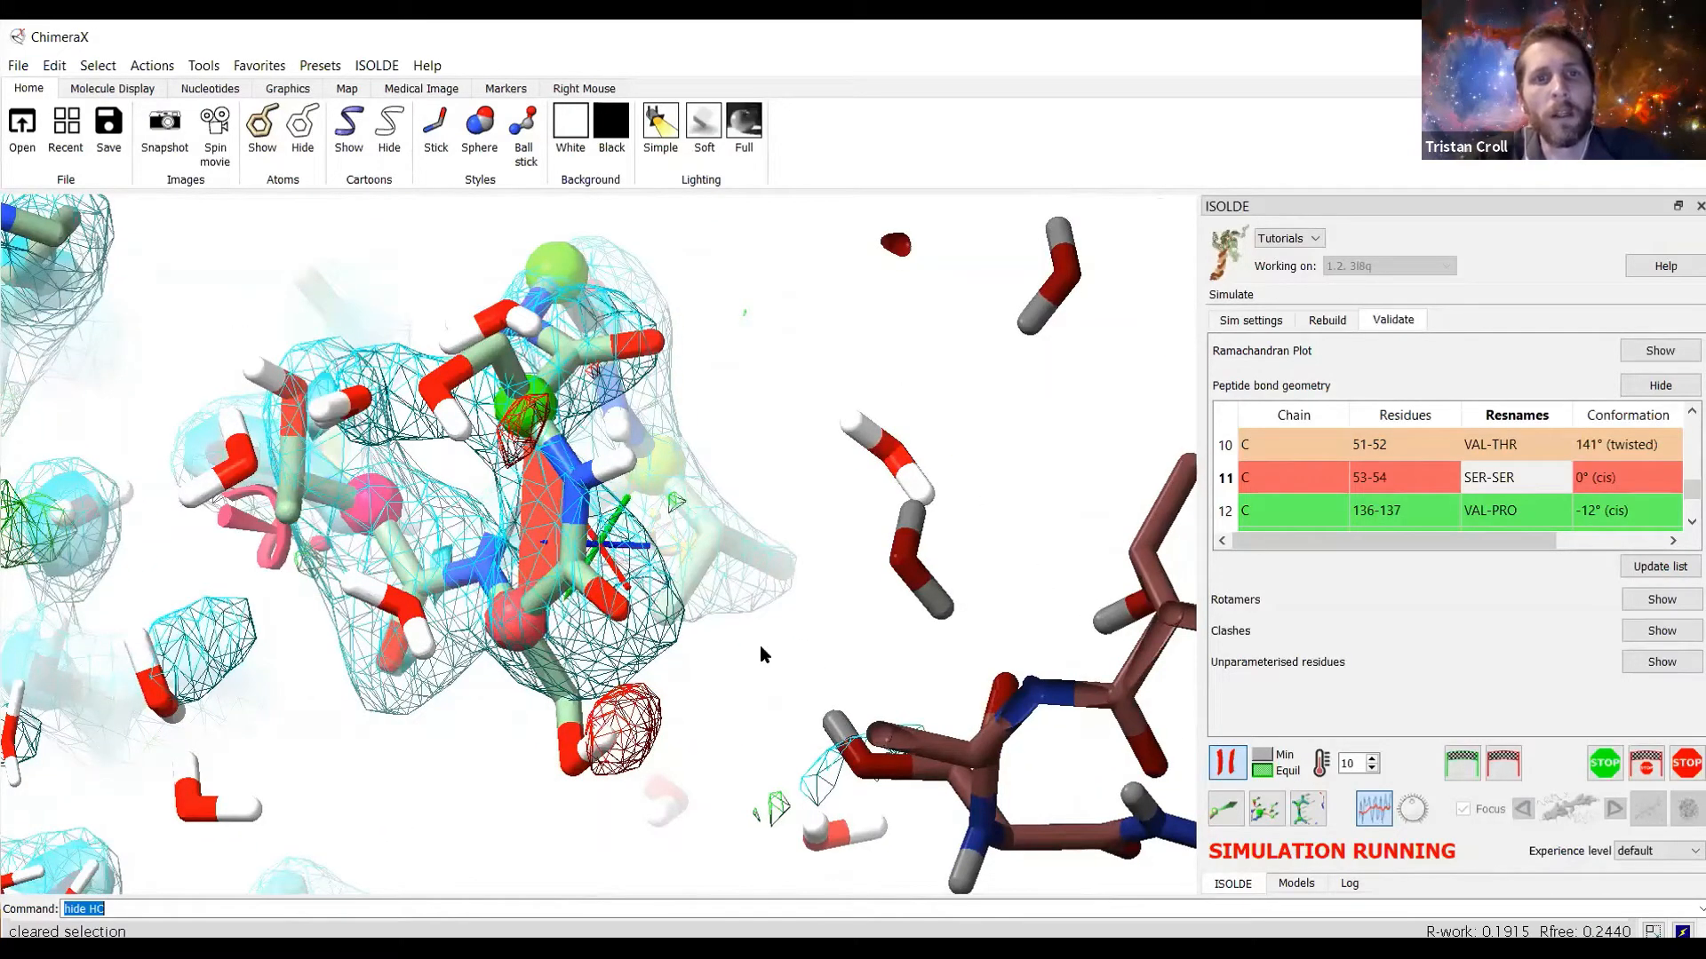
{"action": "left_click_drag", "start_coordinate": [759, 645], "coordinate": [626, 507]}
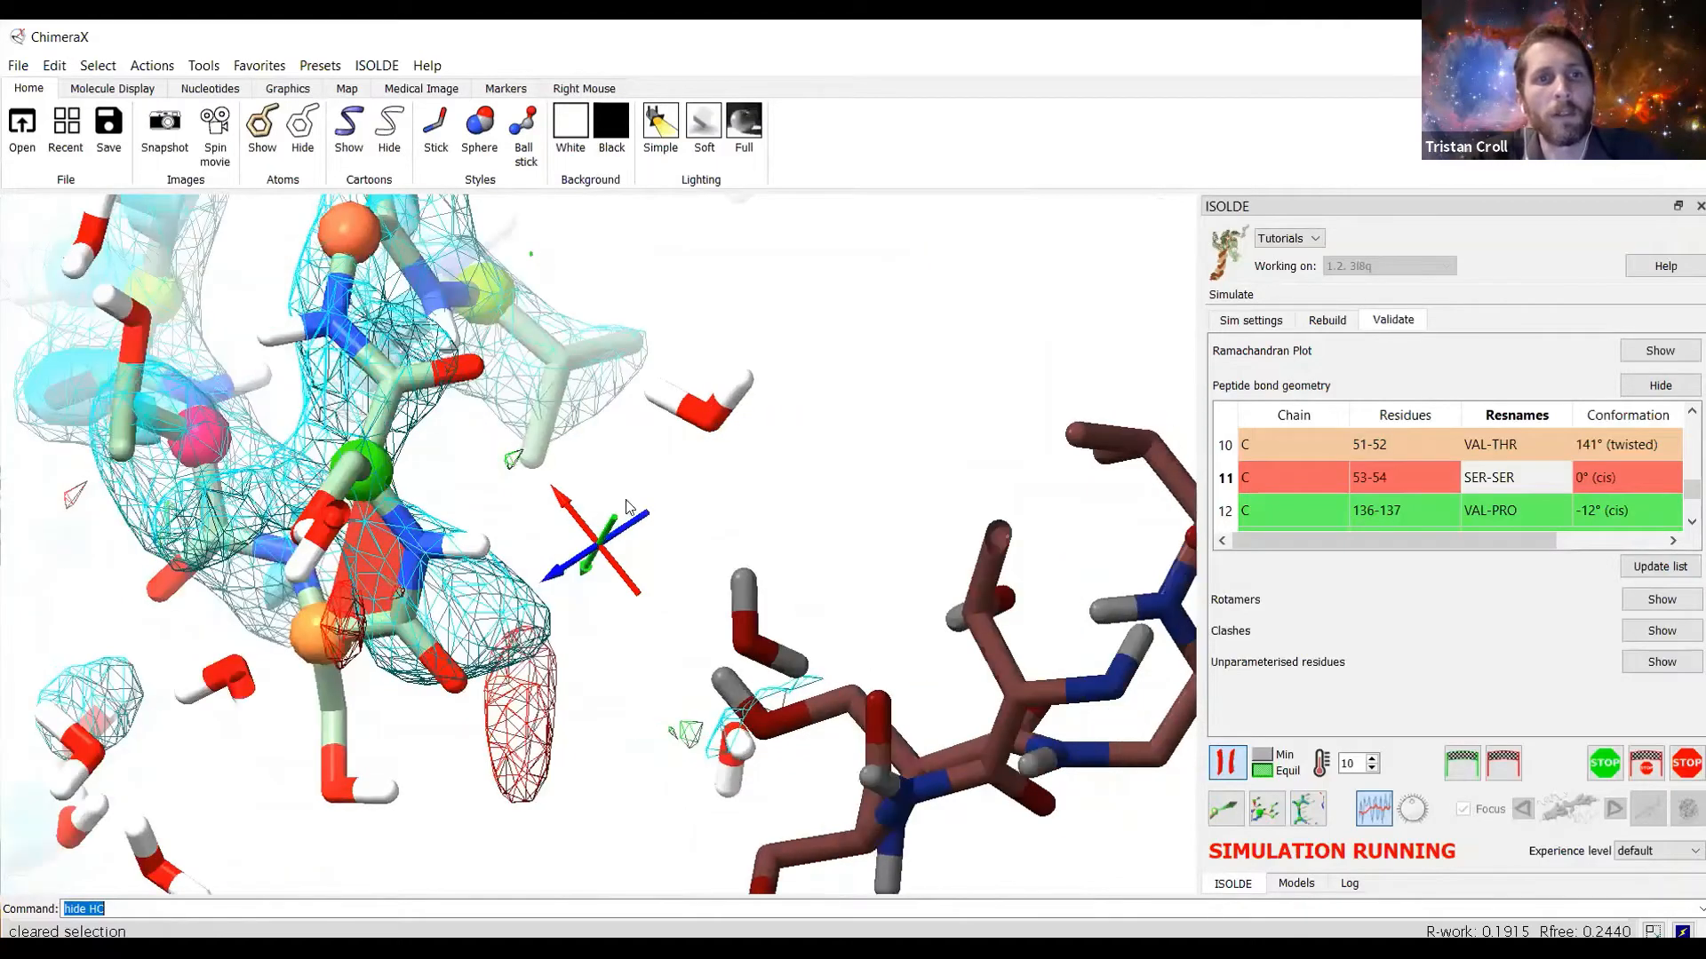
{"action": "left_click_drag", "start_coordinate": [706, 564], "coordinate": [762, 542]}
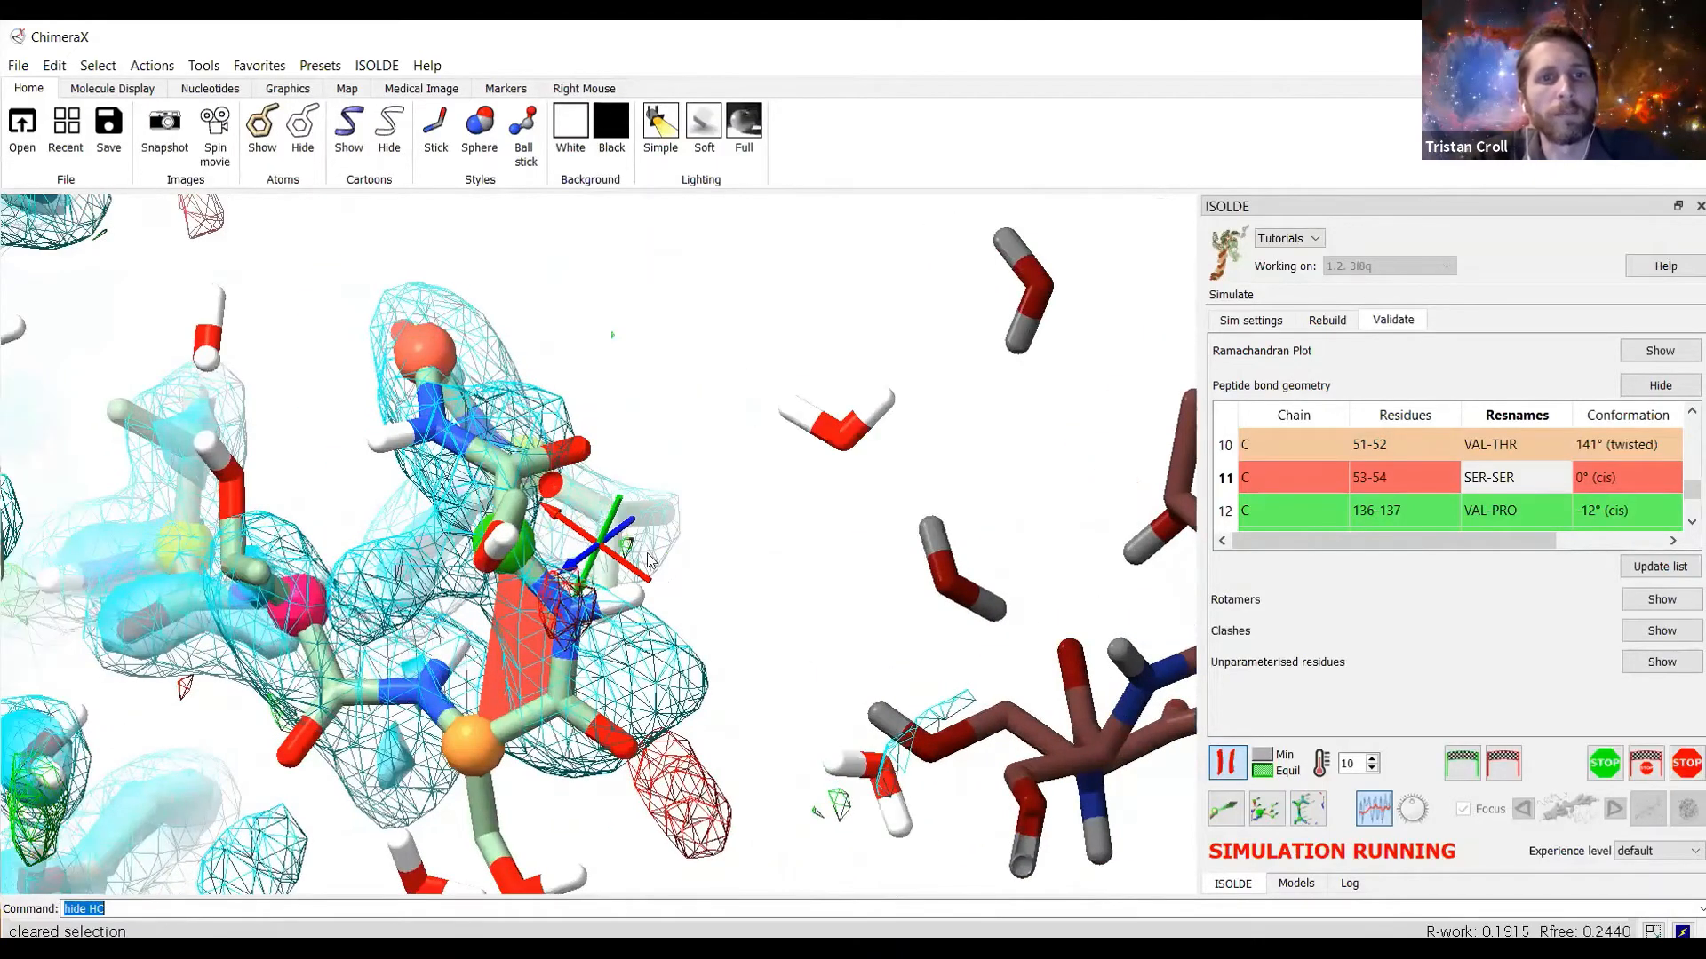
{"action": "mouse_move", "coordinate": [631, 593]}
{"action": "left_mouse_down"}
{"action": "mouse_move", "coordinate": [565, 585]}
{"action": "mouse_move", "coordinate": [551, 671]}
{"action": "mouse_move", "coordinate": [547, 637]}
{"action": "left_mouse_up"}
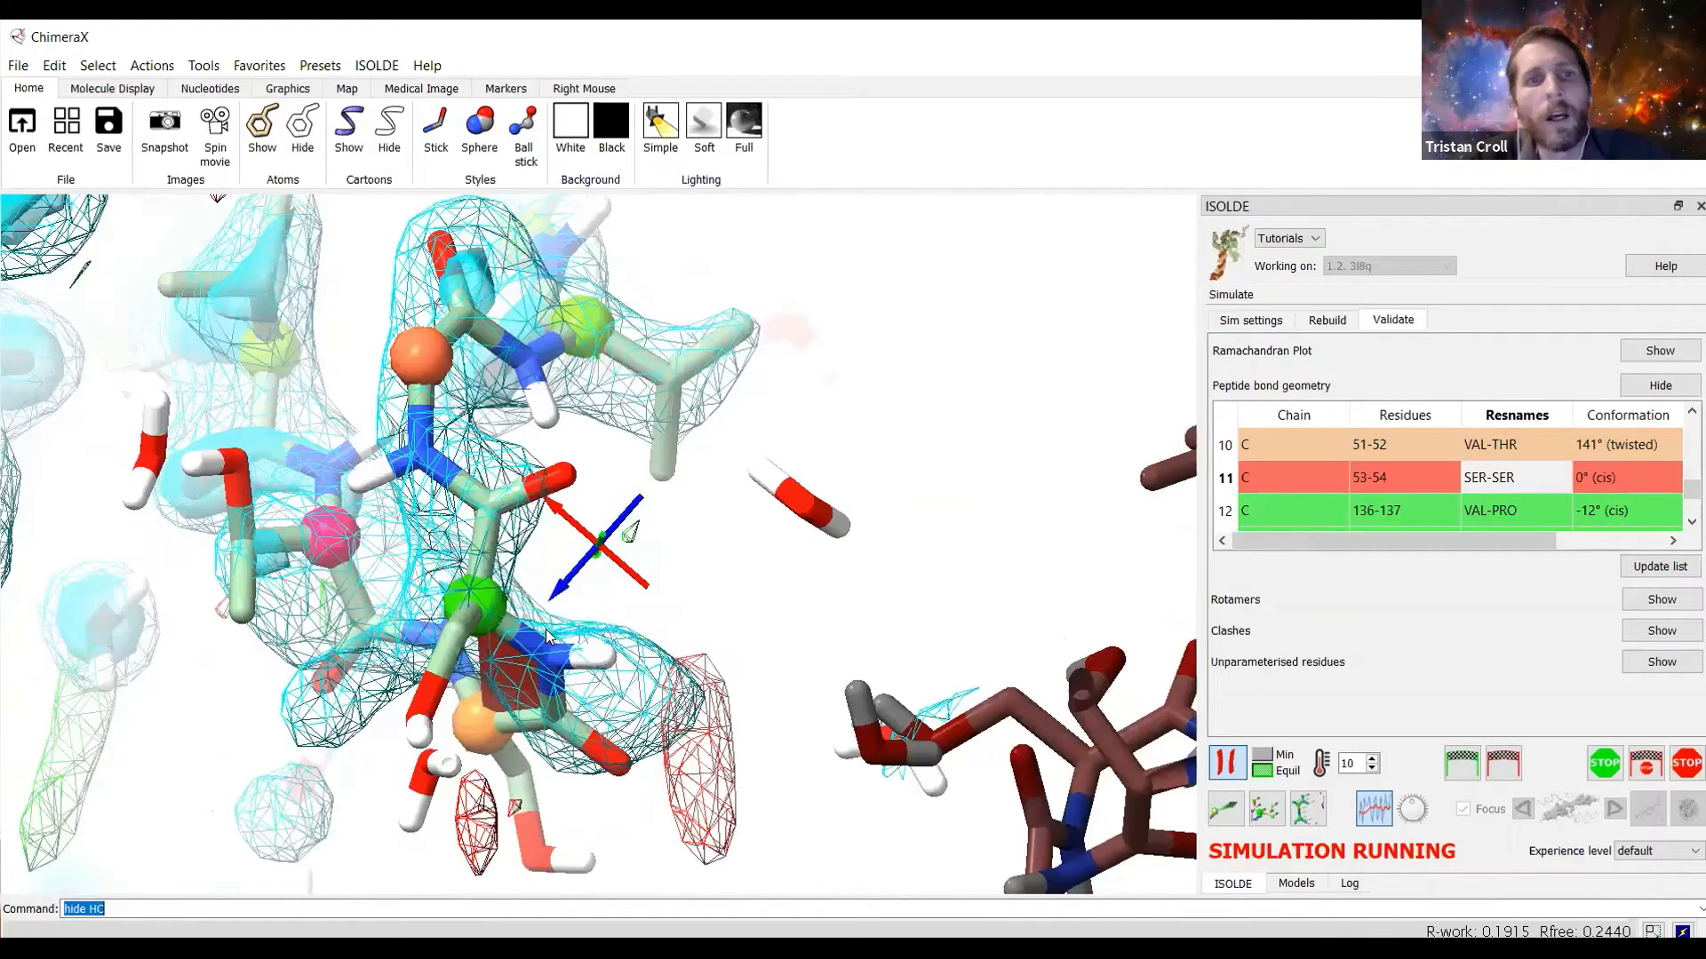
Select SER 54 in chain C and flip its peptide bond from cis to trans.
{"action": "left_click", "coordinate": [547, 636], "text": "ctrl"}
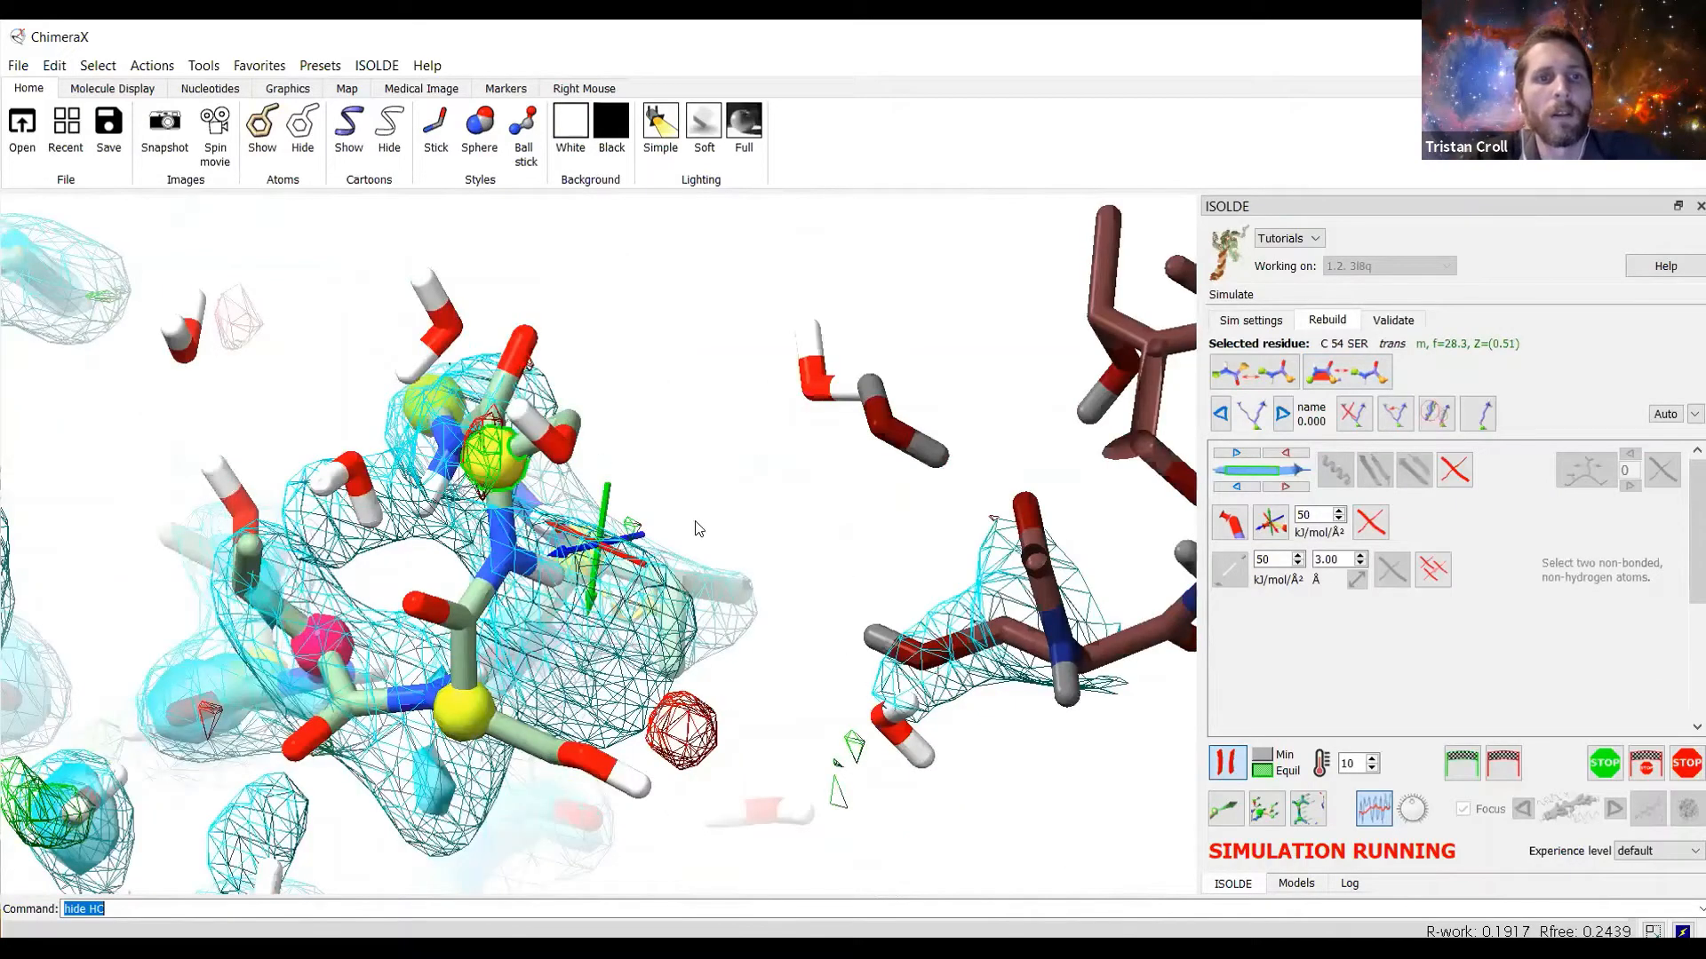
{"action": "scroll", "coordinate": [693, 502], "scroll_direction": "up", "scroll_amount": 3}
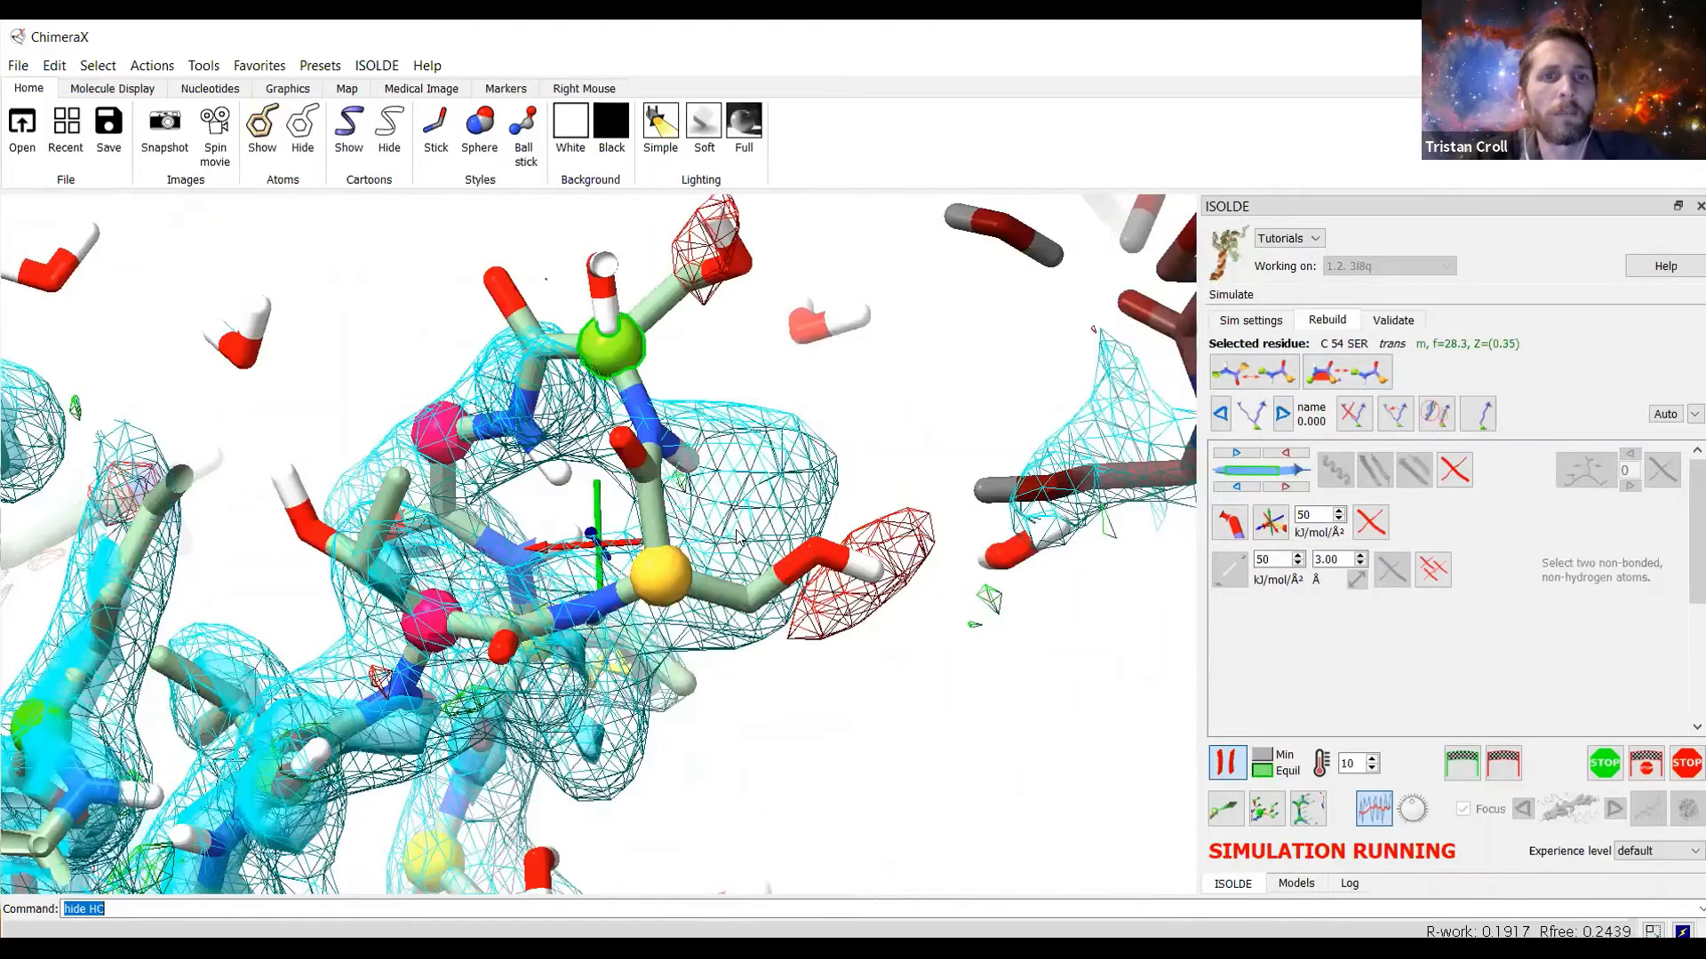
{"action": "left_click_drag", "start_coordinate": [737, 537], "coordinate": [673, 545]}
{"action": "mouse_move", "coordinate": [558, 599]}
{"action": "left_mouse_down"}
{"action": "mouse_move", "coordinate": [654, 563]}
{"action": "mouse_move", "coordinate": [604, 566]}
{"action": "mouse_move", "coordinate": [628, 551]}
{"action": "mouse_move", "coordinate": [632, 579]}
{"action": "mouse_move", "coordinate": [660, 560]}
{"action": "mouse_move", "coordinate": [569, 573]}
{"action": "mouse_move", "coordinate": [646, 547]}
{"action": "mouse_move", "coordinate": [633, 502]}
{"action": "left_mouse_up"}
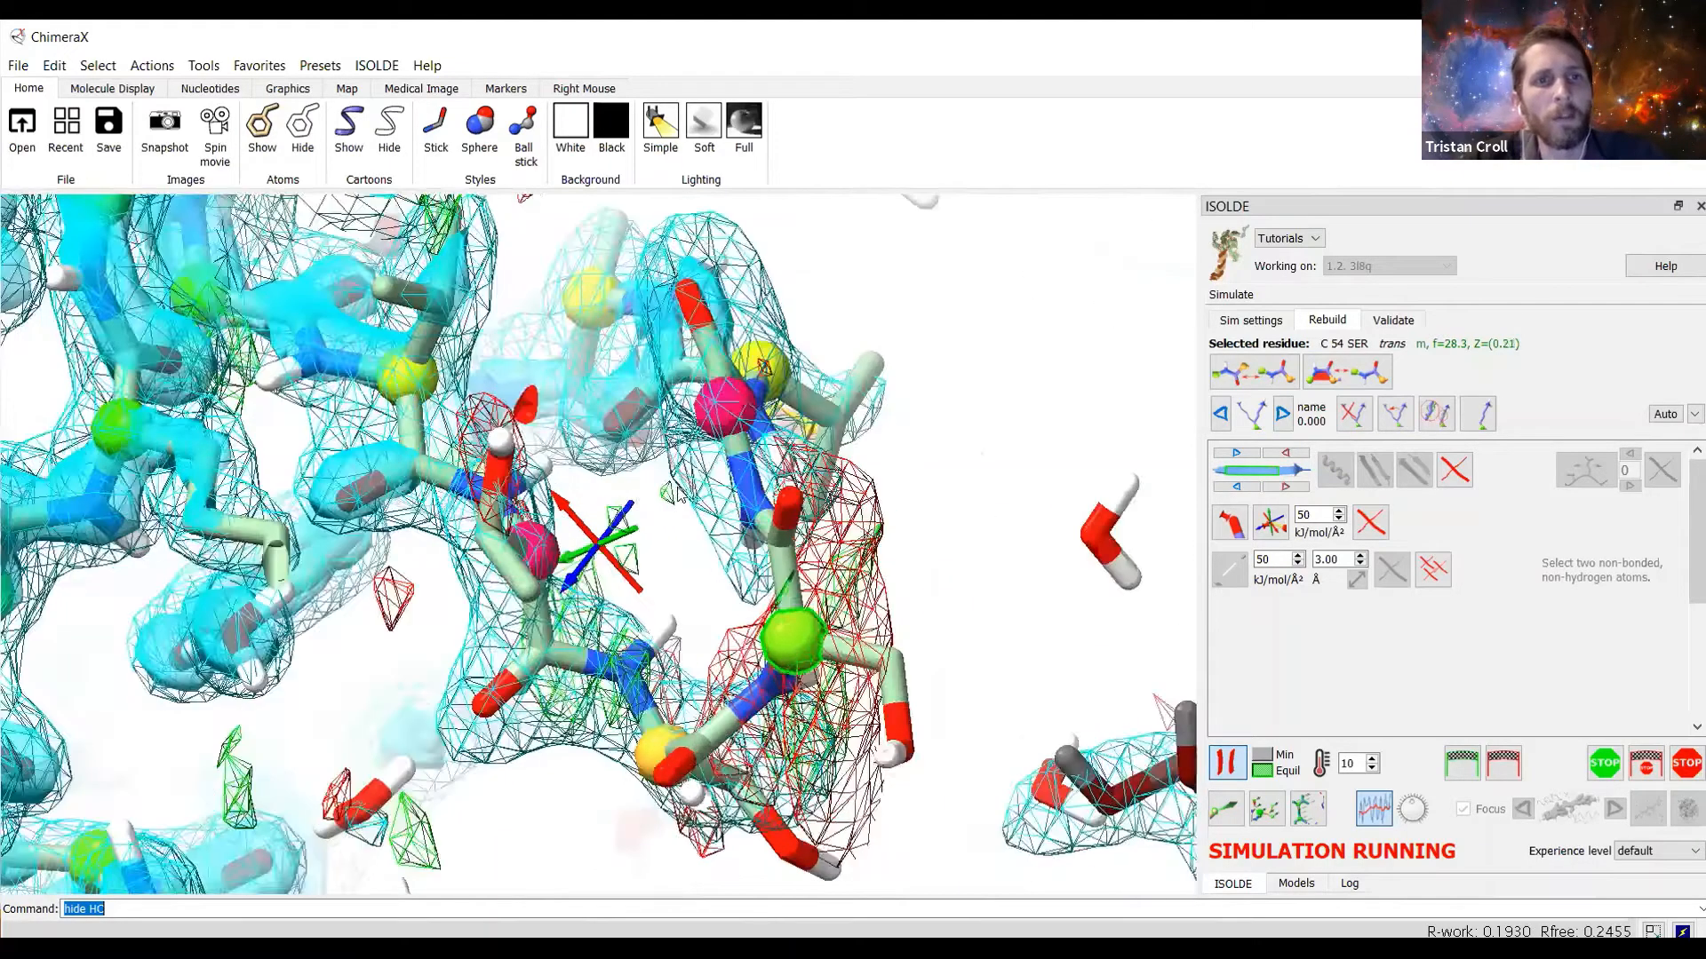
Rework the loop around SER 53 and SER 54 in the running simulation to bring its backbone back toward the density.
{"action": "left_click_drag", "start_coordinate": [701, 433], "coordinate": [518, 380]}
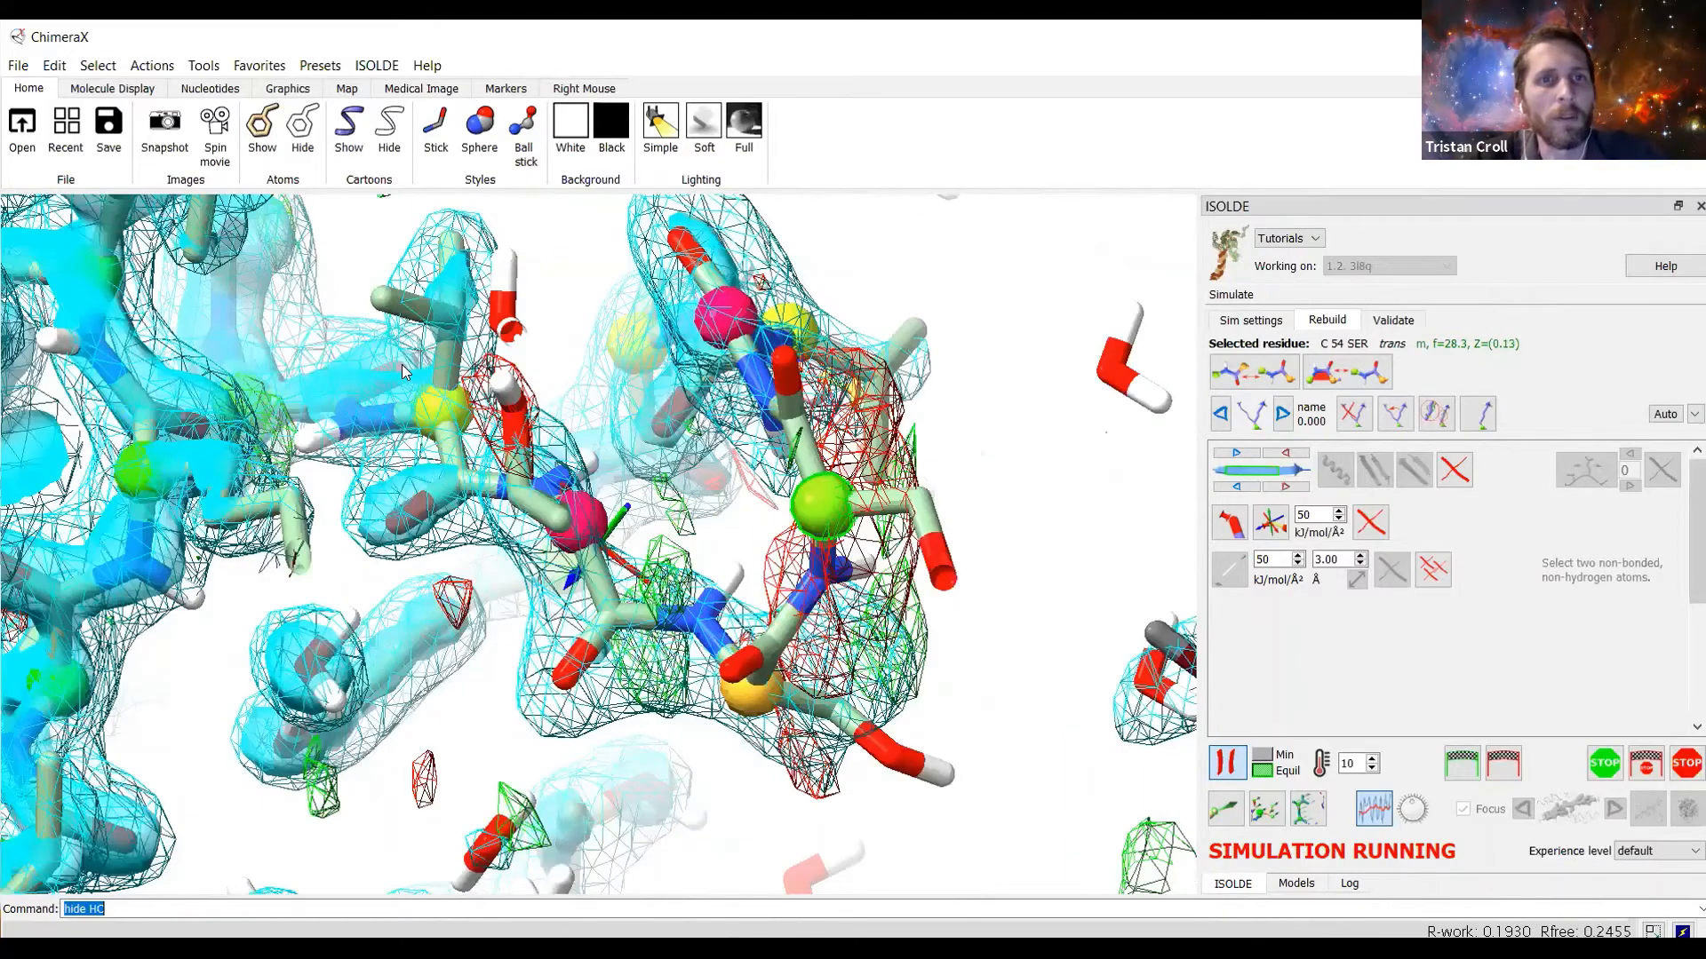
{"action": "left_click_drag", "start_coordinate": [404, 372], "coordinate": [464, 491]}
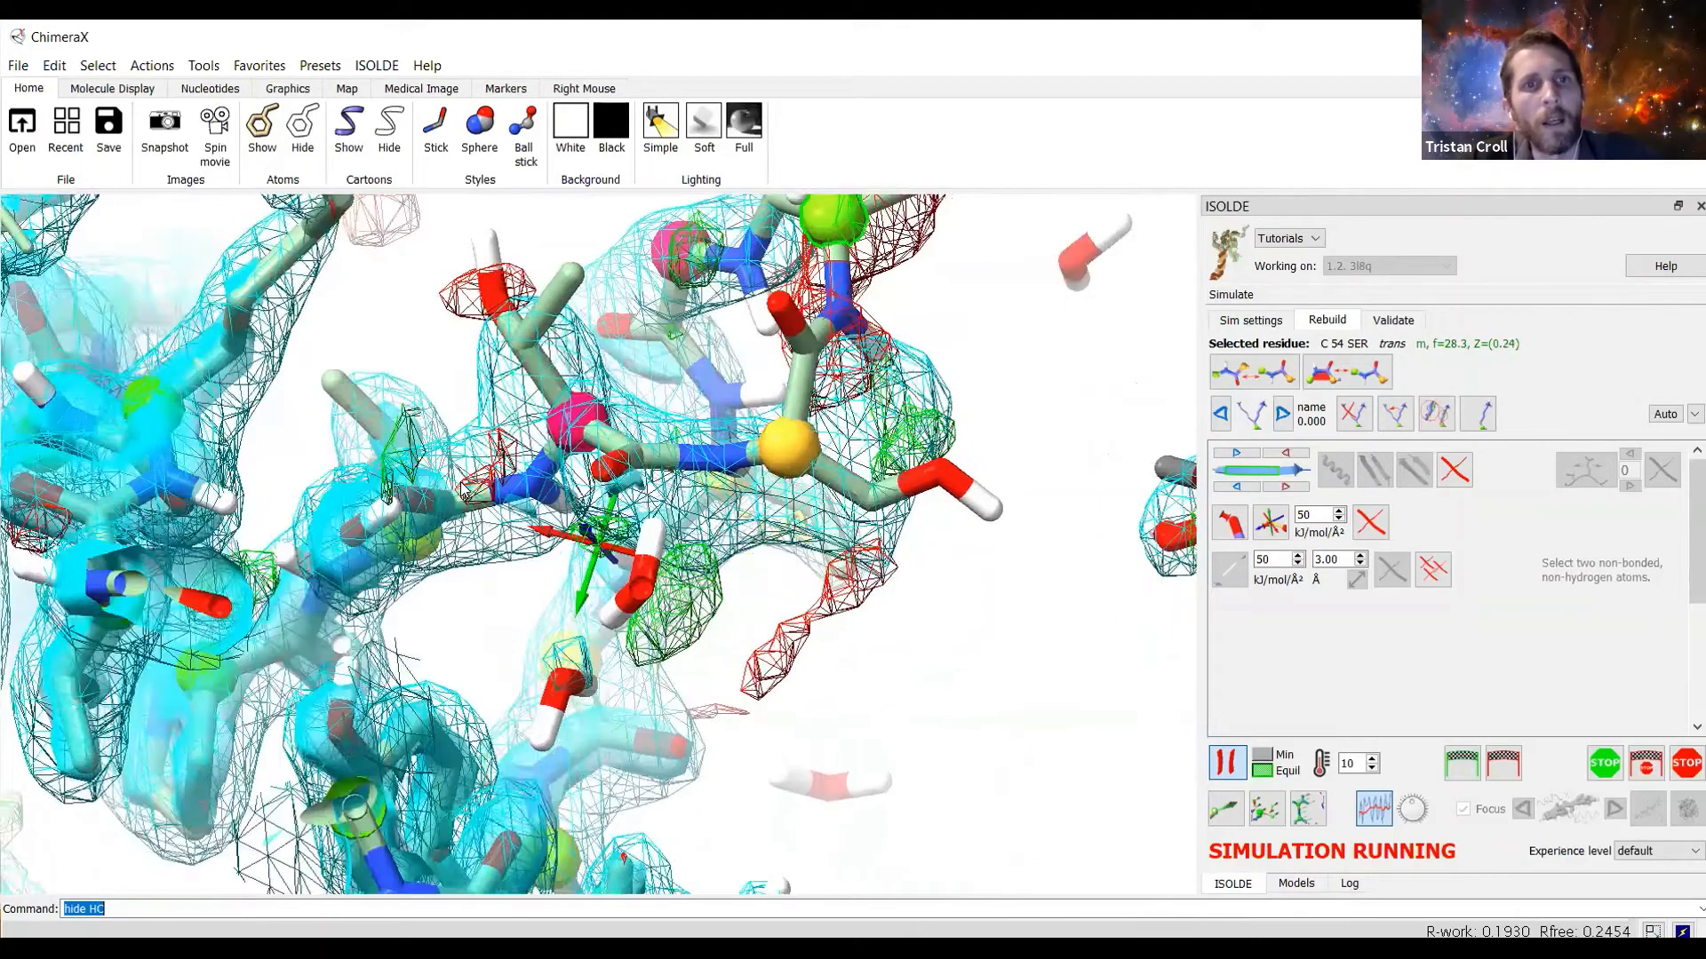
{"action": "left_click_drag", "start_coordinate": [450, 401], "coordinate": [533, 444]}
{"action": "left_click_drag", "start_coordinate": [671, 545], "coordinate": [430, 445]}
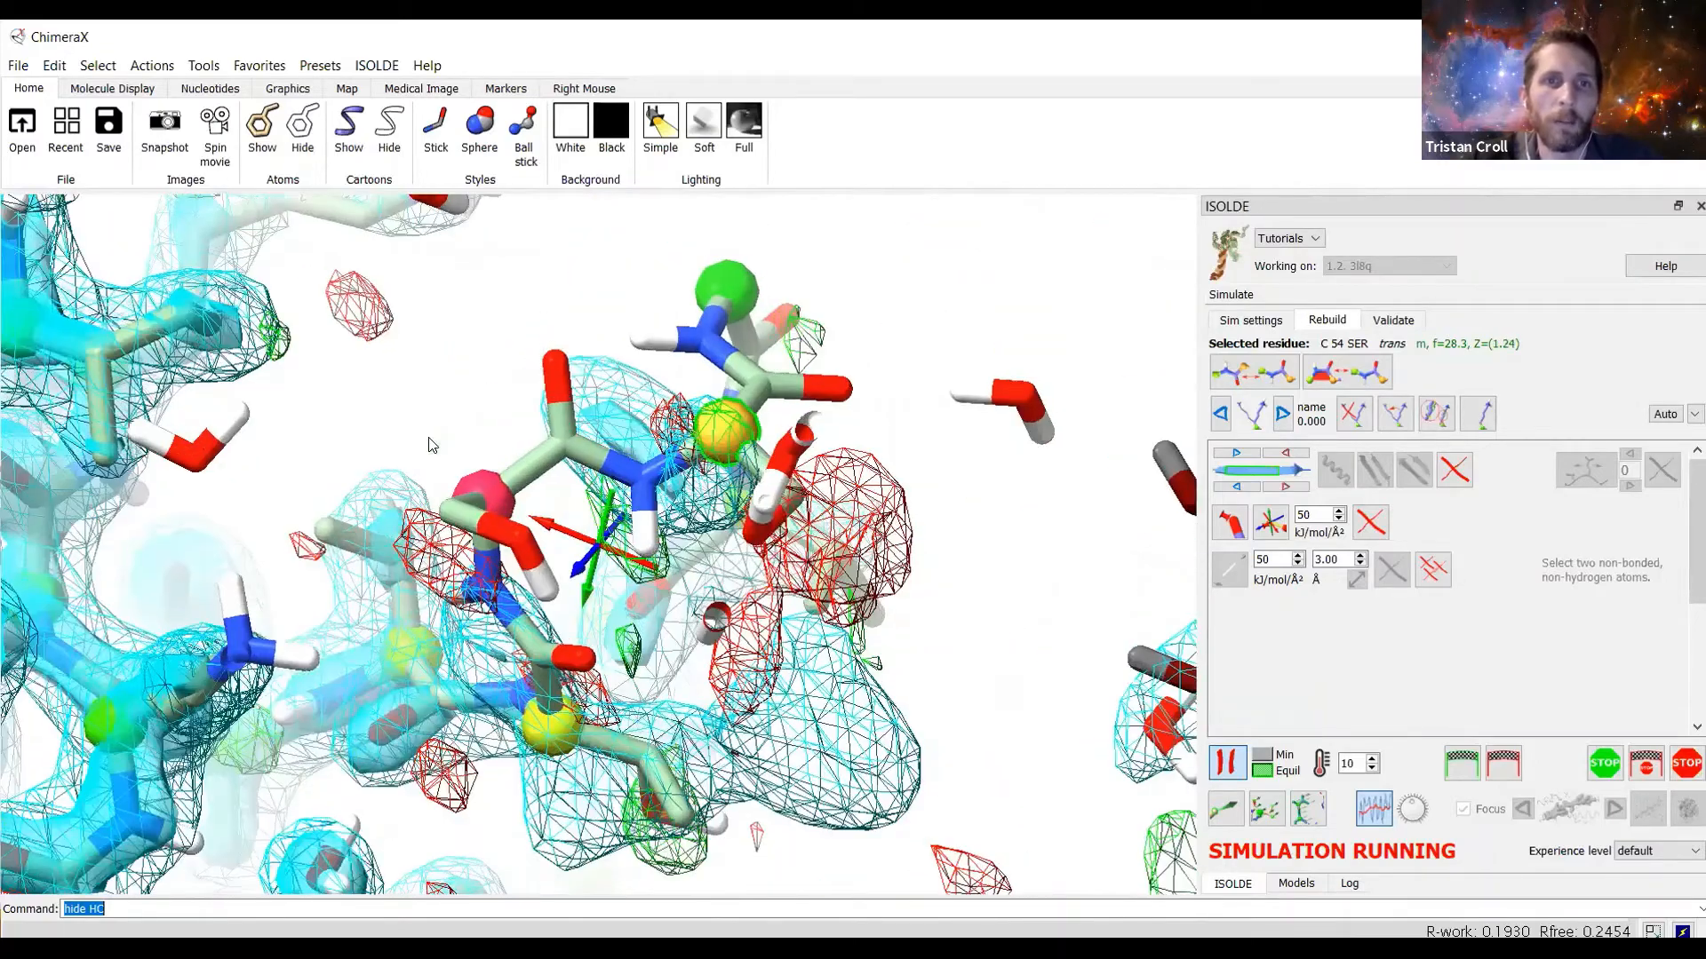
{"action": "left_click_drag", "start_coordinate": [562, 444], "coordinate": [678, 693]}
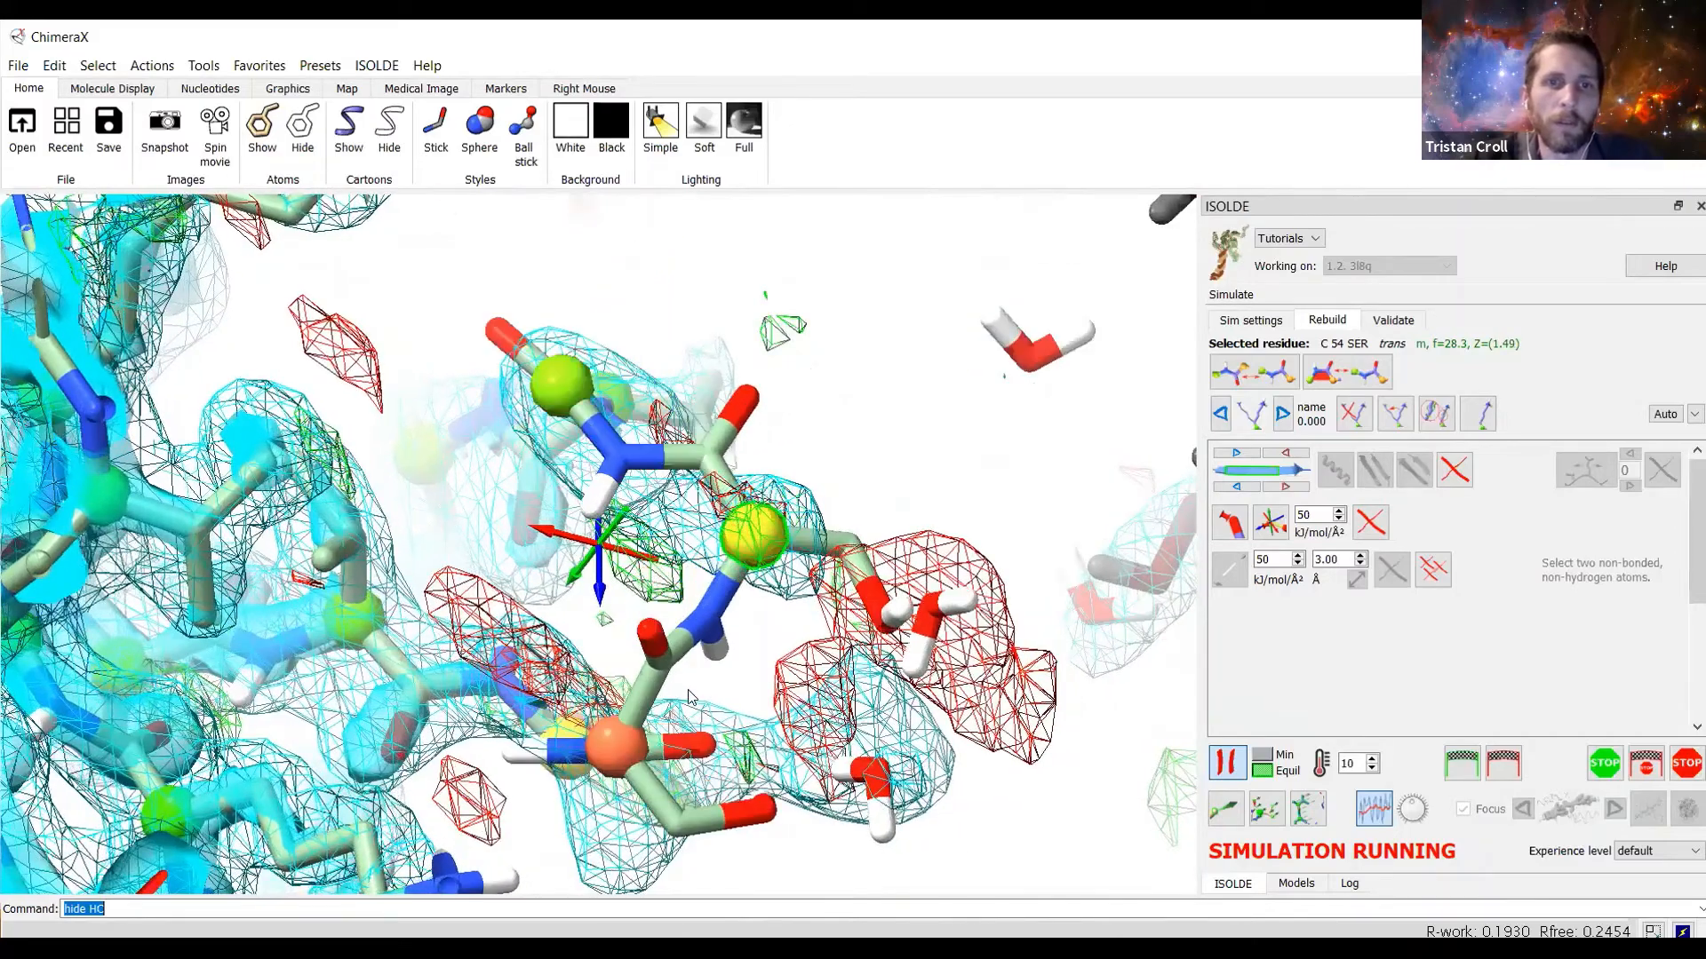
{"action": "left_click_drag", "start_coordinate": [655, 683], "coordinate": [662, 514]}
{"action": "middle_click_drag", "start_coordinate": [662, 514], "coordinate": [672, 503]}
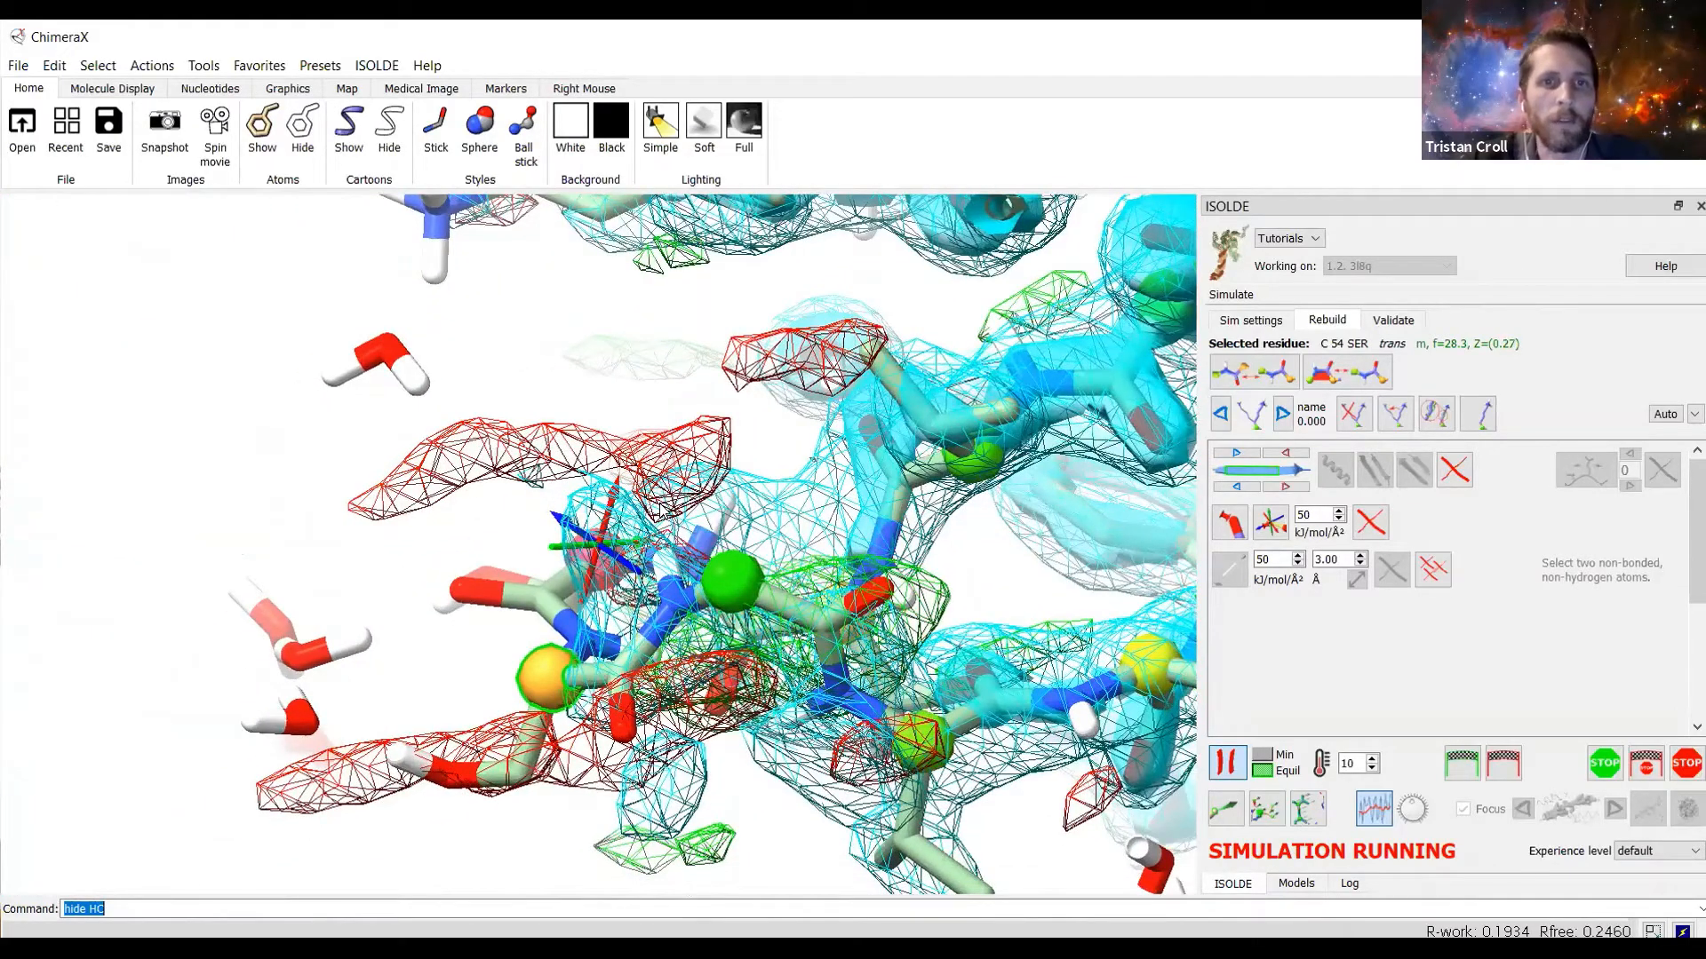
{"action": "left_click_drag", "start_coordinate": [640, 540], "coordinate": [1186, 411]}
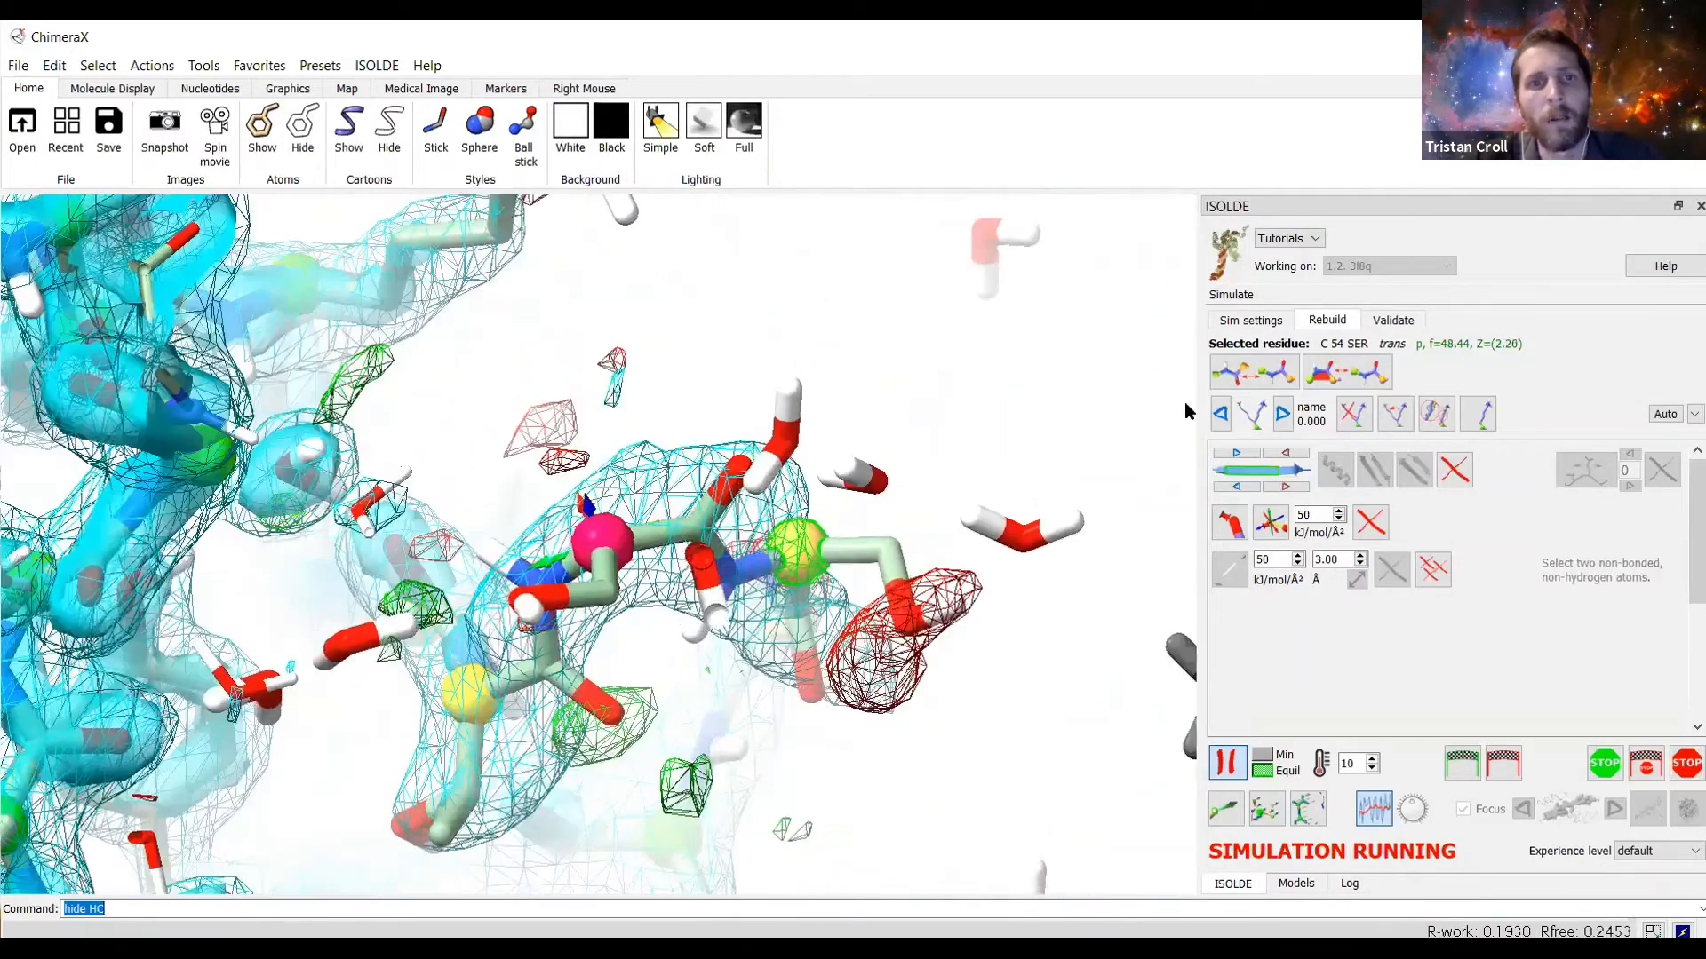
Select SER 53 in chain C and flip its peptide bond.
{"action": "left_click", "coordinate": [664, 531], "text": "ctrl"}
{"action": "mouse_move", "coordinate": [711, 523]}
{"action": "left_mouse_down"}
{"action": "mouse_move", "coordinate": [752, 483]}
{"action": "mouse_move", "coordinate": [815, 472]}
{"action": "mouse_move", "coordinate": [758, 494]}
{"action": "mouse_move", "coordinate": [802, 522]}
{"action": "mouse_move", "coordinate": [646, 578]}
{"action": "mouse_move", "coordinate": [727, 601]}
{"action": "mouse_move", "coordinate": [767, 360]}
{"action": "mouse_move", "coordinate": [721, 448]}
{"action": "mouse_move", "coordinate": [779, 526]}
{"action": "mouse_move", "coordinate": [781, 672]}
{"action": "left_mouse_up"}
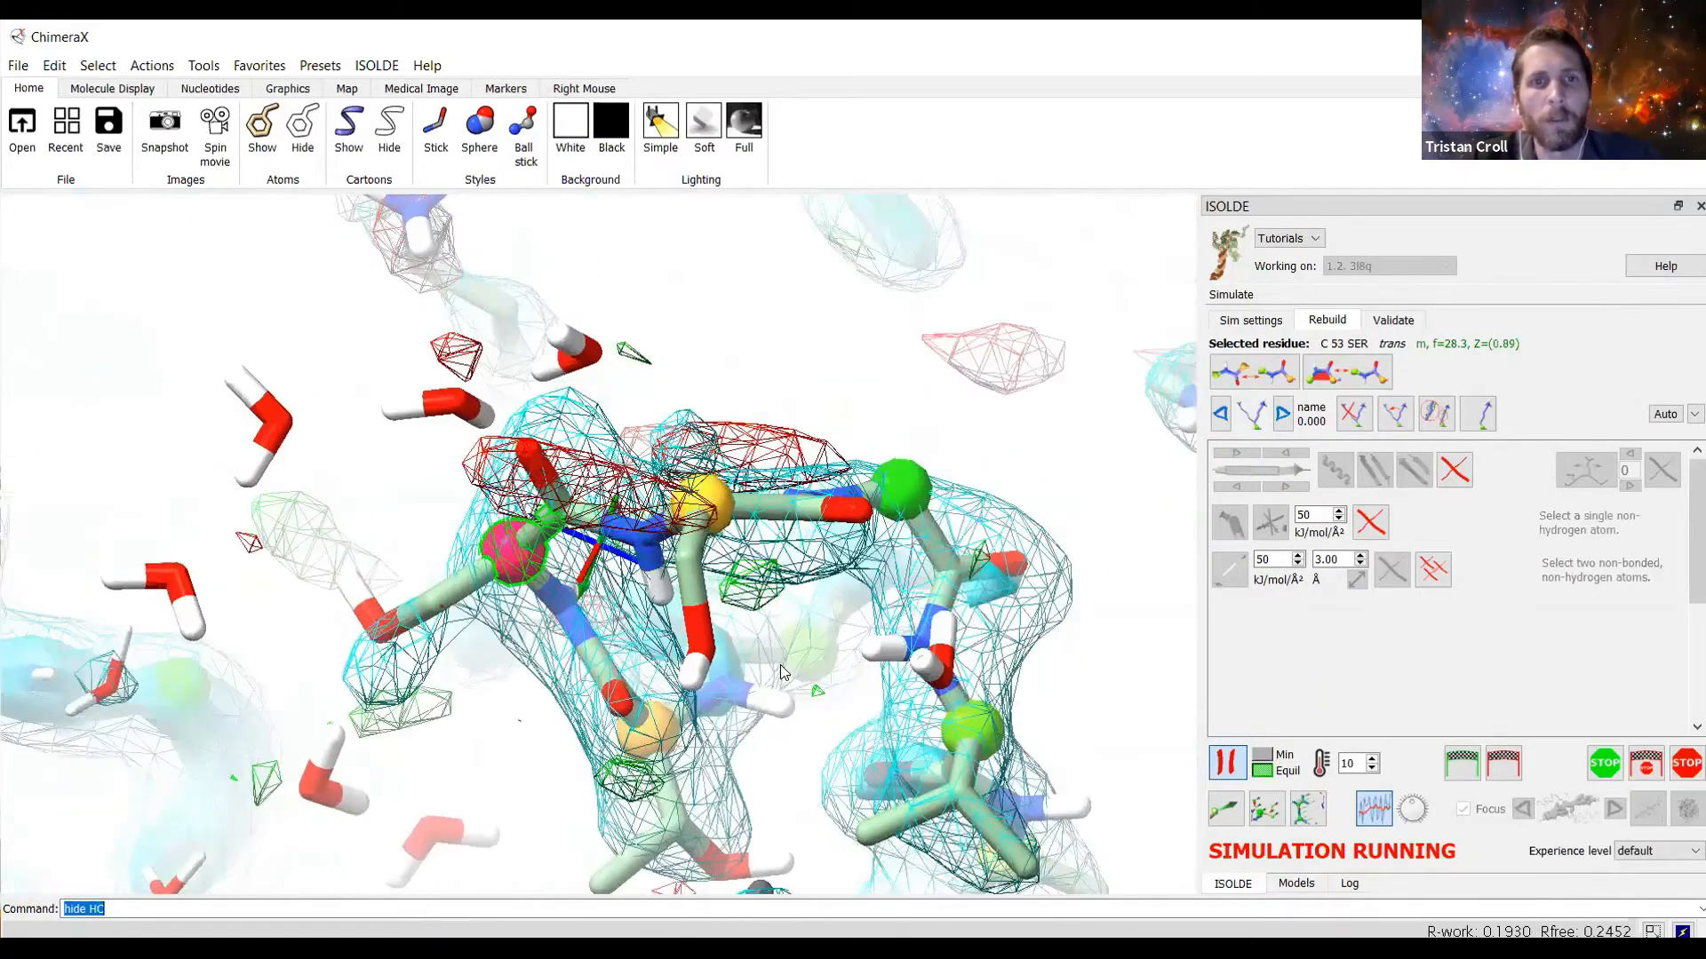
{"action": "left_click_drag", "start_coordinate": [689, 497], "coordinate": [673, 593]}
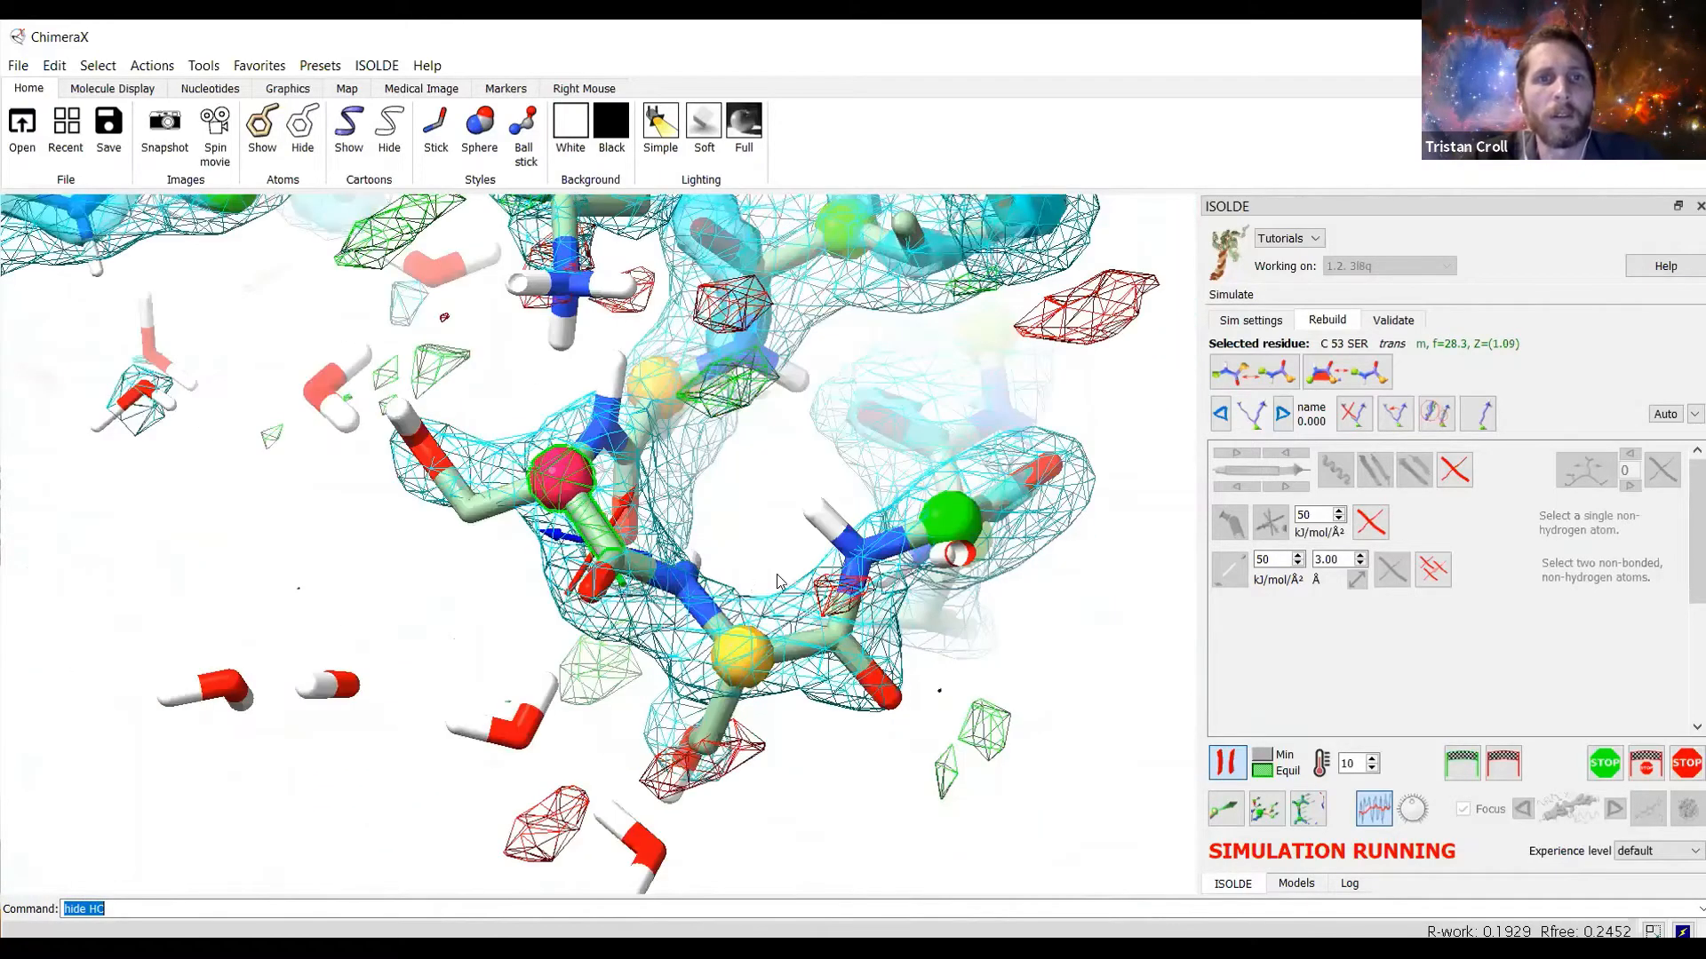
{"action": "left_click_drag", "start_coordinate": [778, 582], "coordinate": [831, 584]}
{"action": "left_click_drag", "start_coordinate": [721, 474], "coordinate": [671, 351]}
{"action": "left_click_drag", "start_coordinate": [973, 335], "coordinate": [942, 326]}
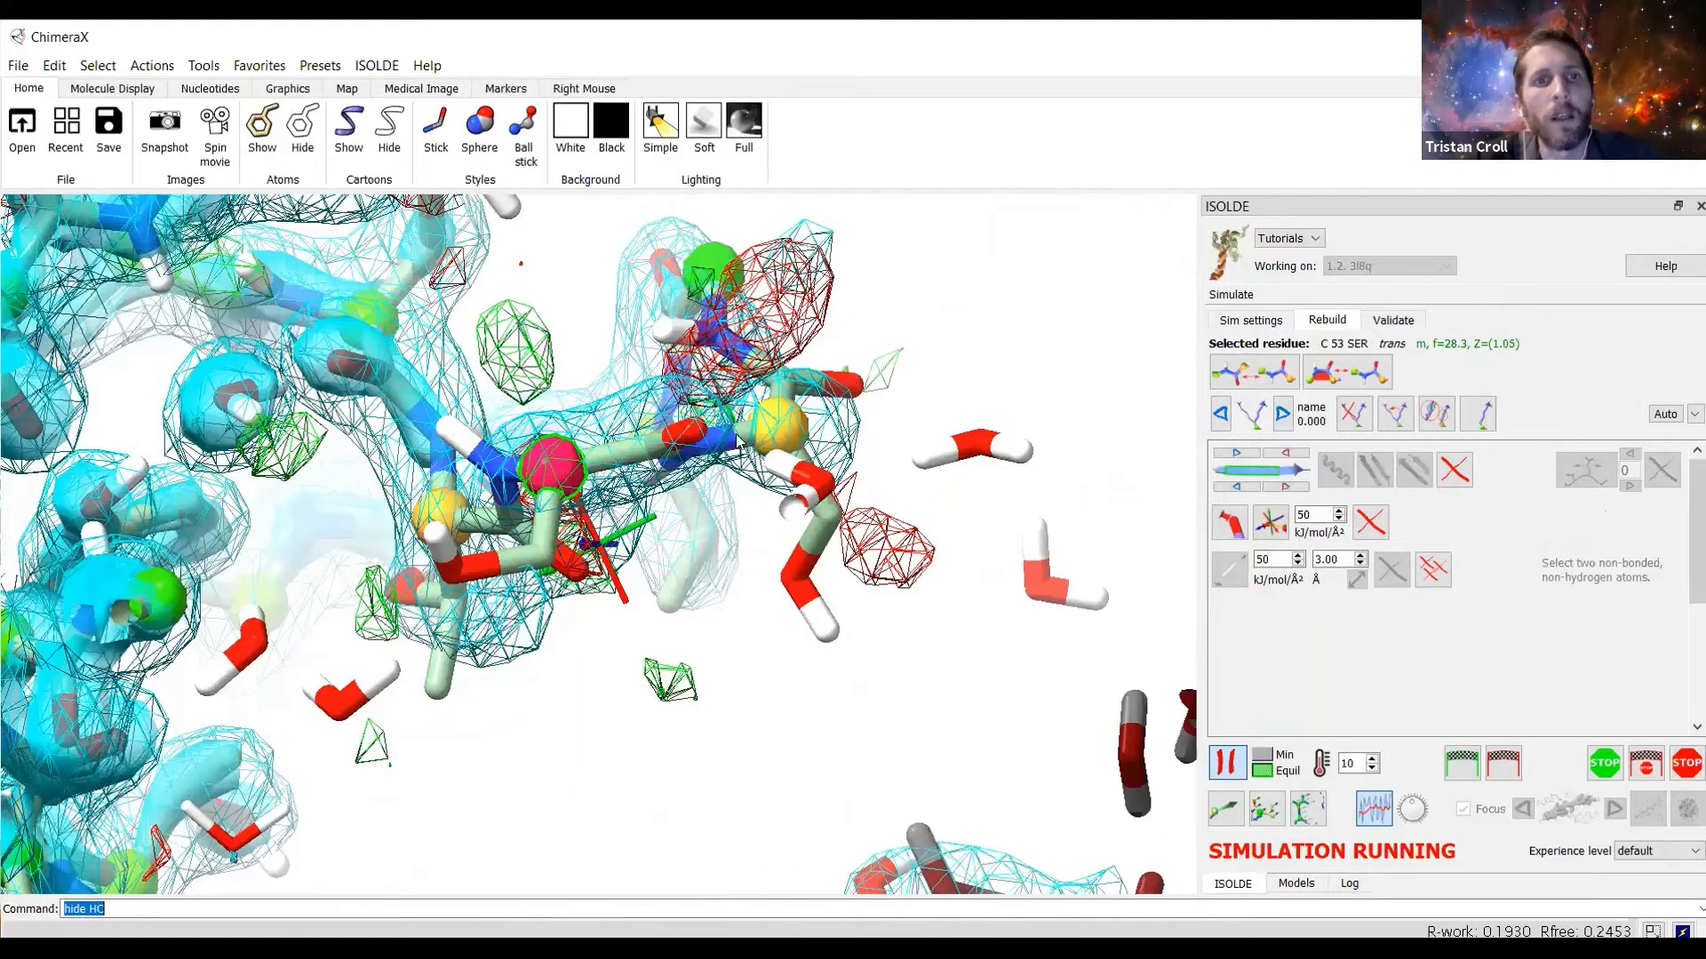
{"action": "left_click_drag", "start_coordinate": [737, 442], "coordinate": [725, 434]}
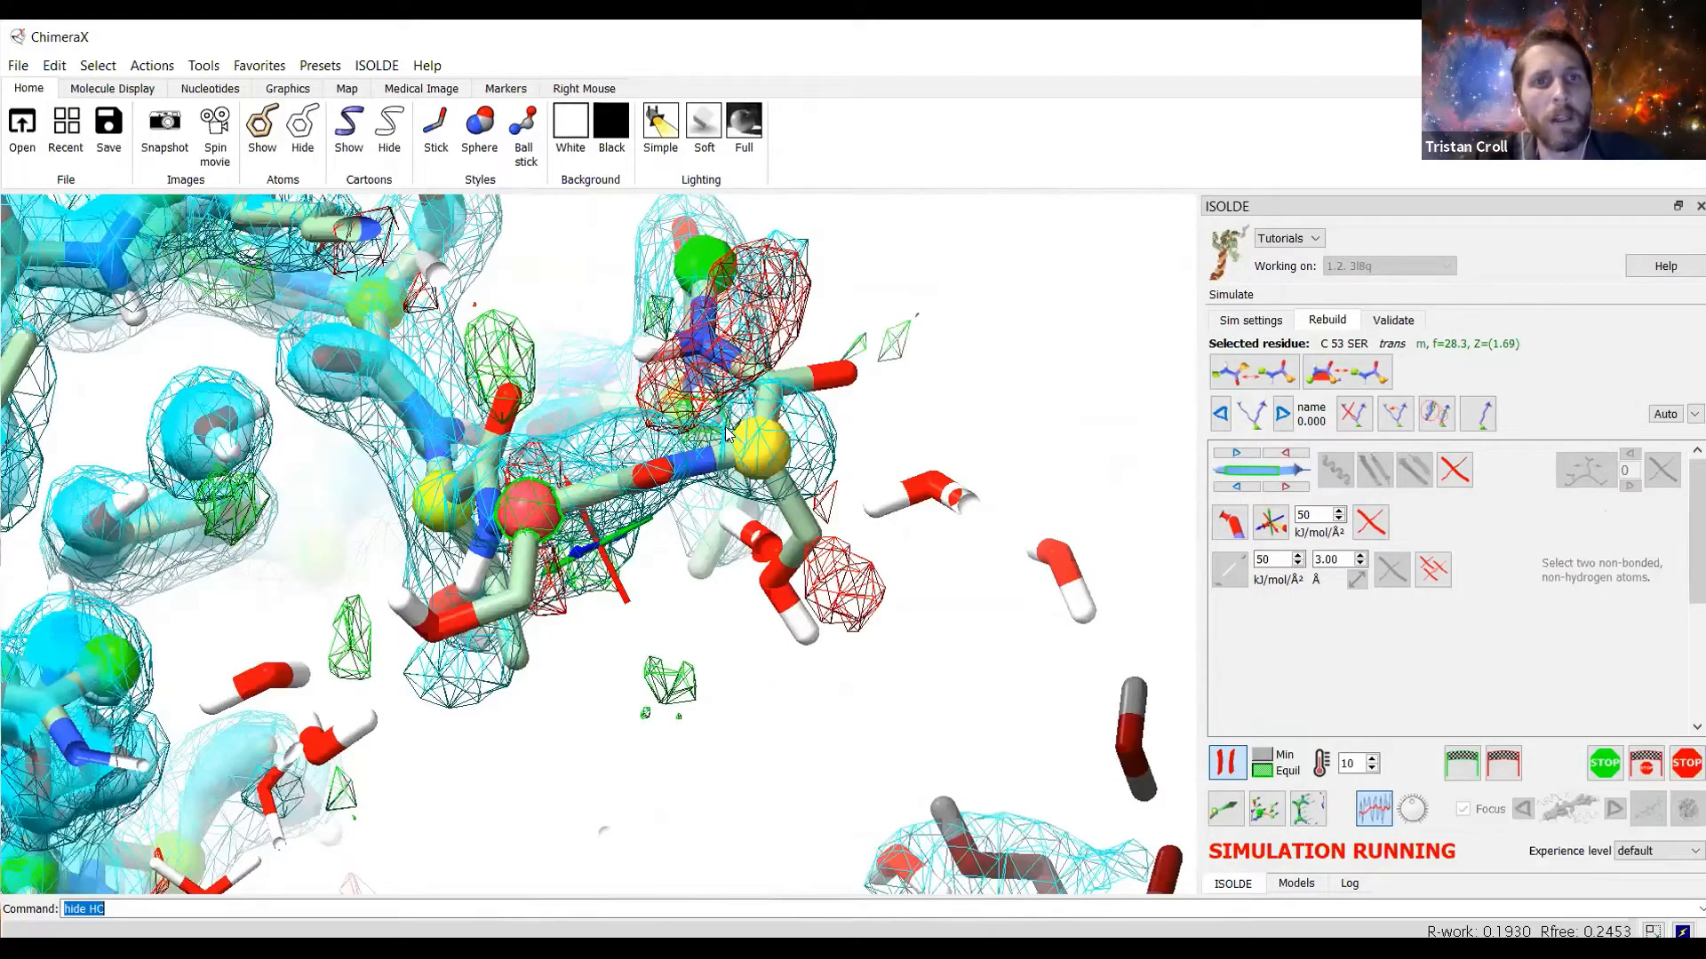
Check the density fit of the SER 53-54 loop as it settles, and select THR 52 in chain C.
{"action": "left_click_drag", "start_coordinate": [726, 427], "coordinate": [717, 326]}
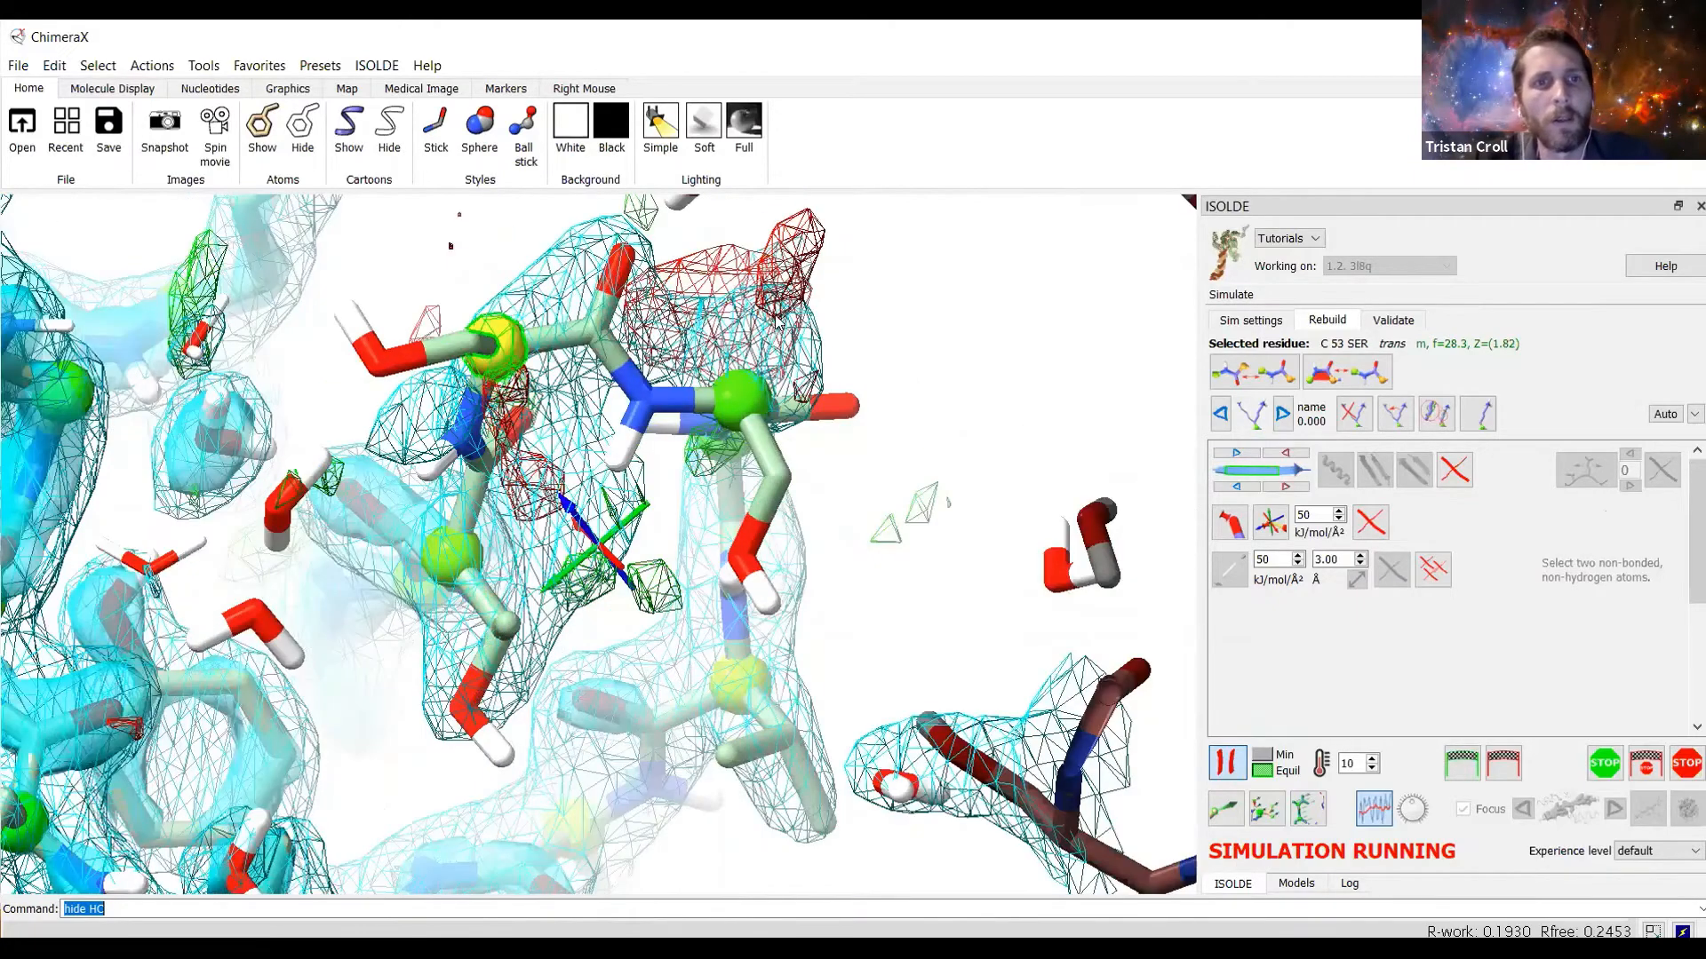
{"action": "left_click_drag", "start_coordinate": [711, 499], "coordinate": [713, 398]}
{"action": "left_click_drag", "start_coordinate": [633, 354], "coordinate": [785, 359]}
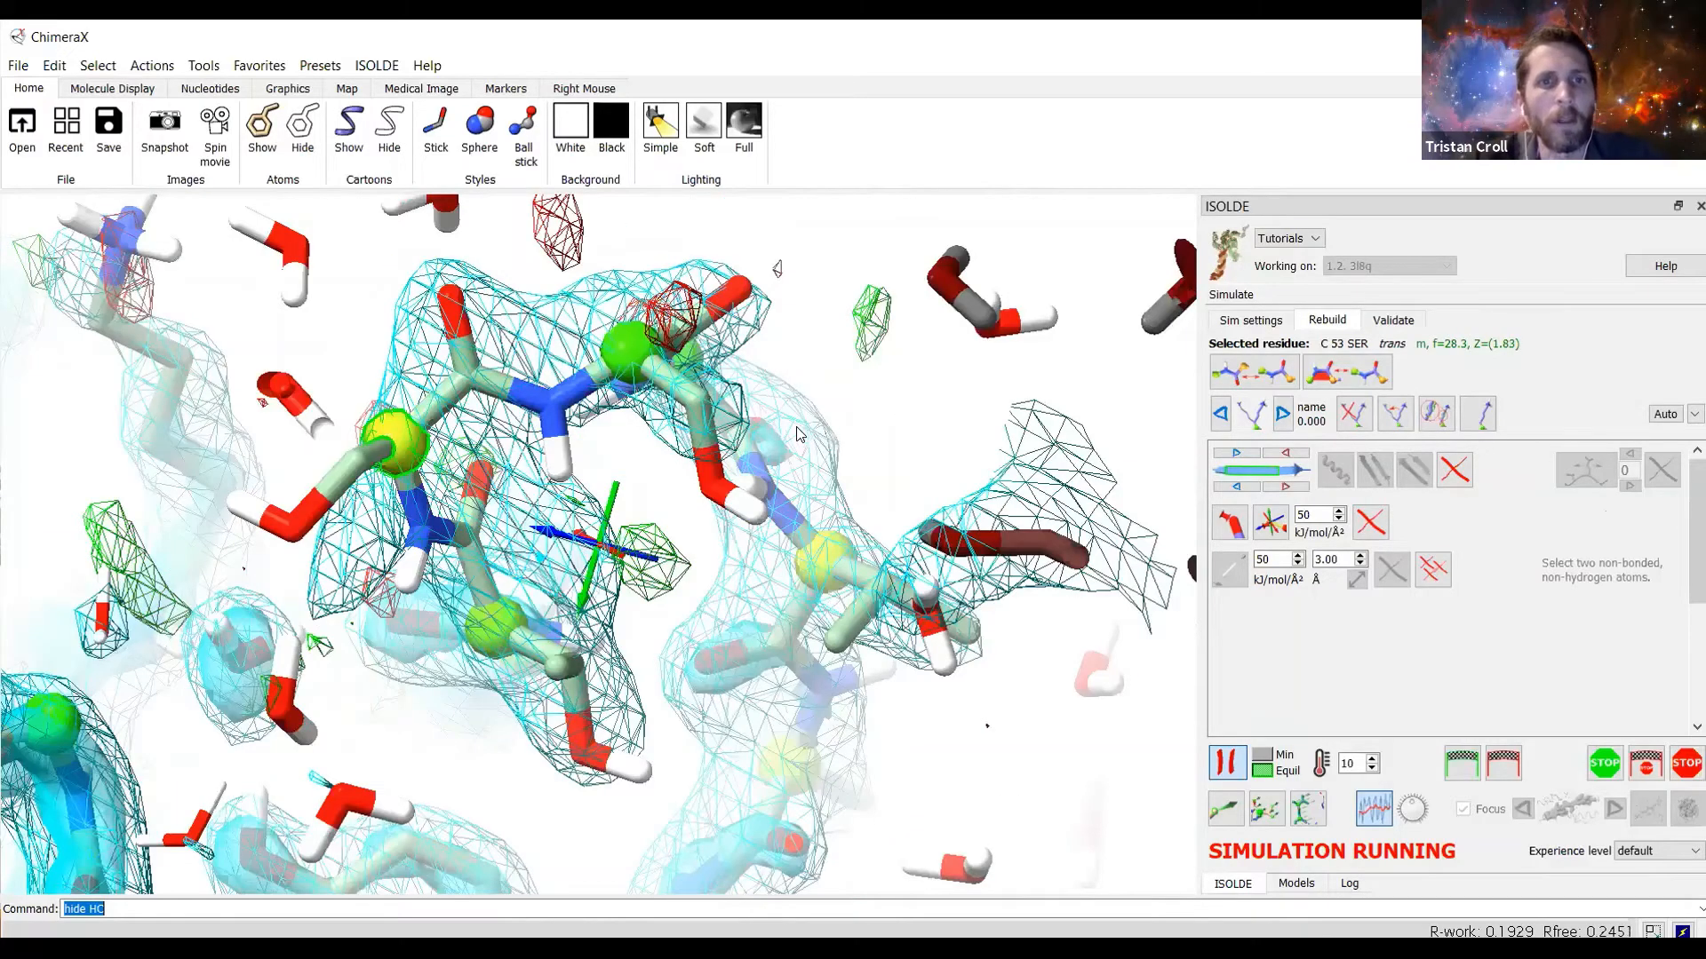
{"action": "left_click_drag", "start_coordinate": [797, 435], "coordinate": [702, 608]}
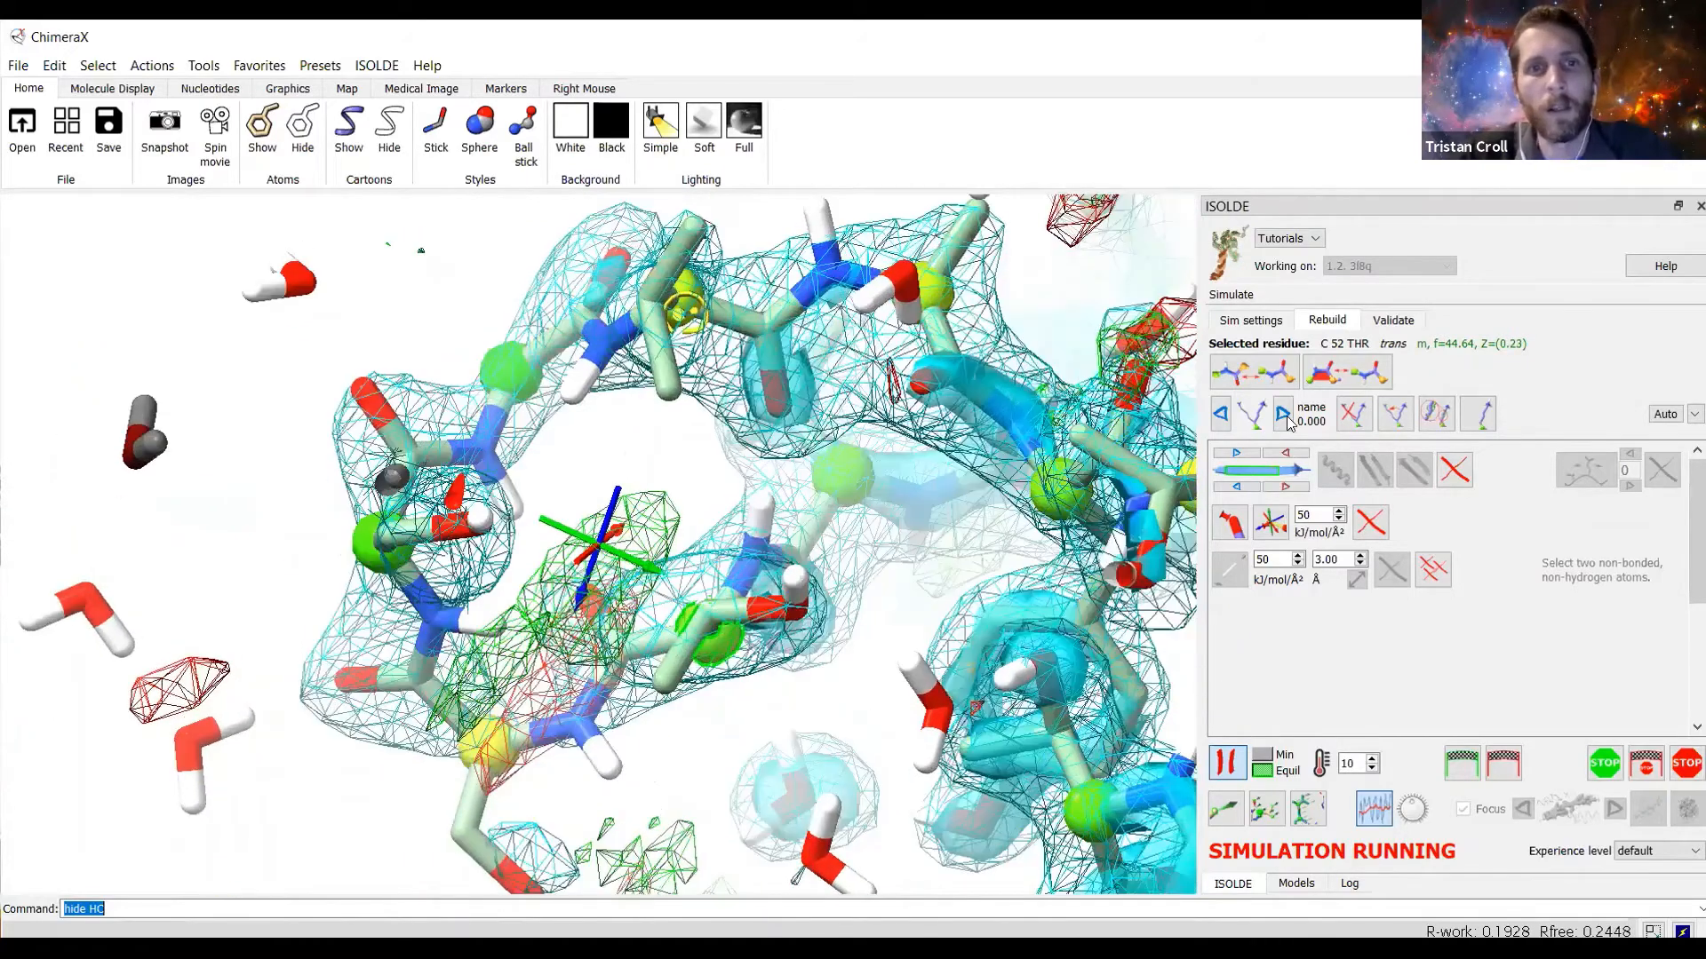
Set THR 52 in chain C to the p rotamer, check its density fit, and stop the simulation keeping the current coordinates.
{"action": "left_click", "coordinate": [1283, 414]}
{"action": "left_click", "coordinate": [1252, 415]}
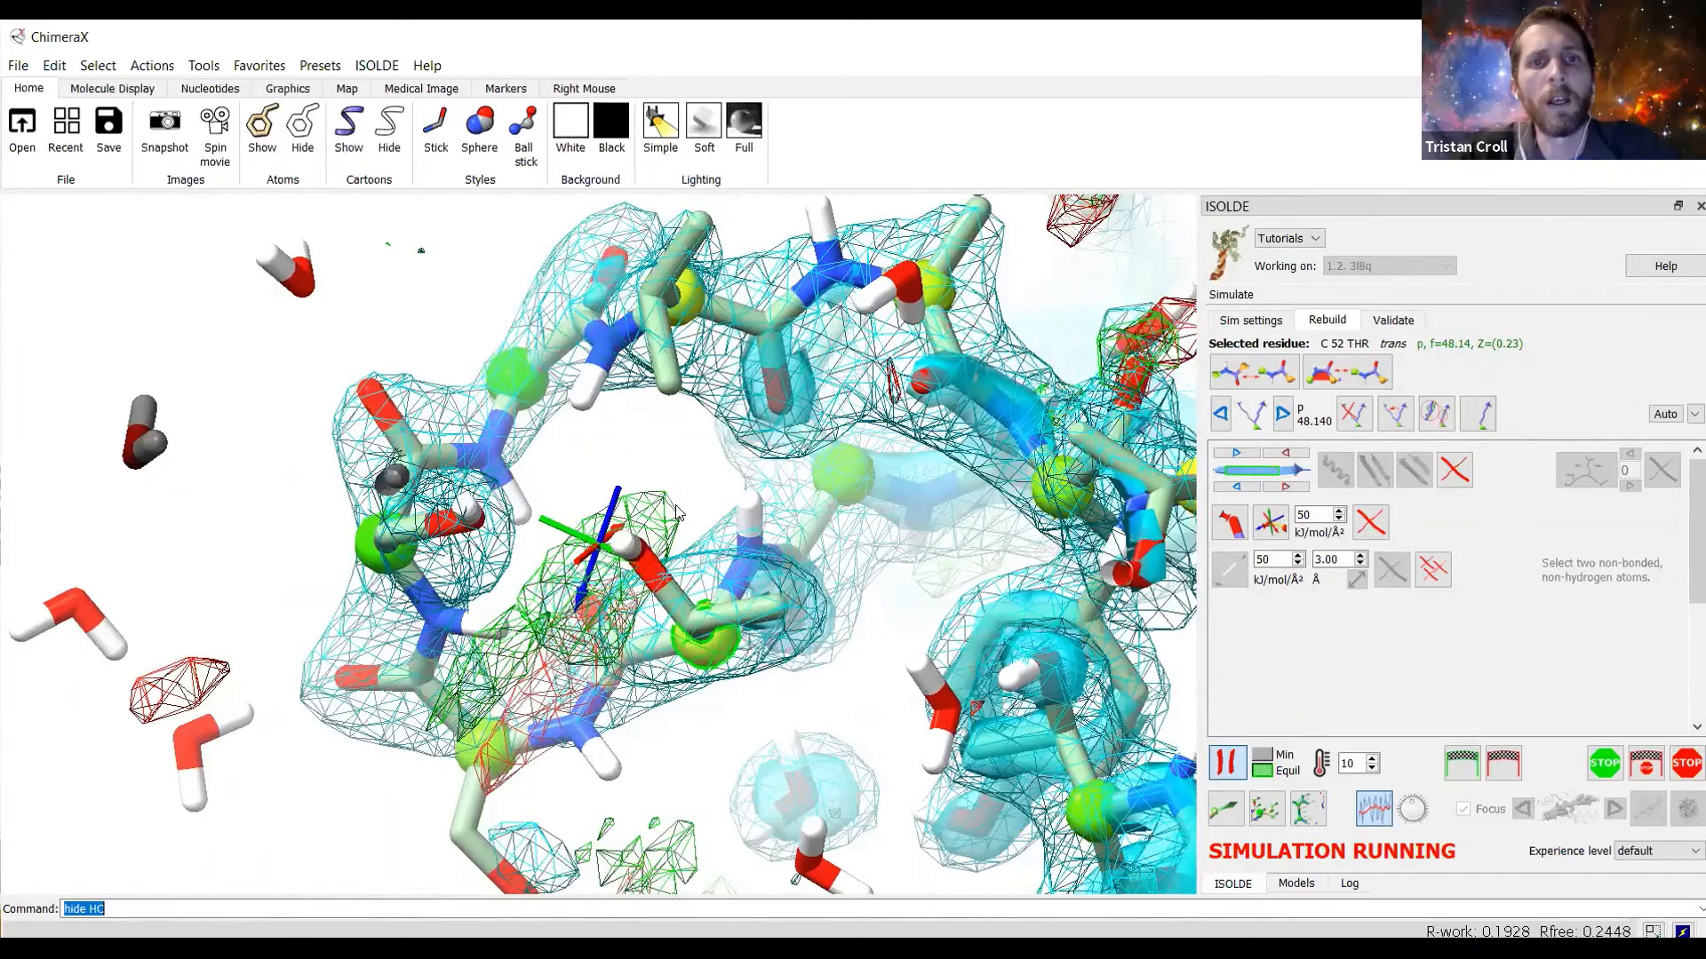
{"action": "left_click_drag", "start_coordinate": [677, 506], "coordinate": [776, 473]}
{"action": "left_click_drag", "start_coordinate": [545, 550], "coordinate": [840, 375]}
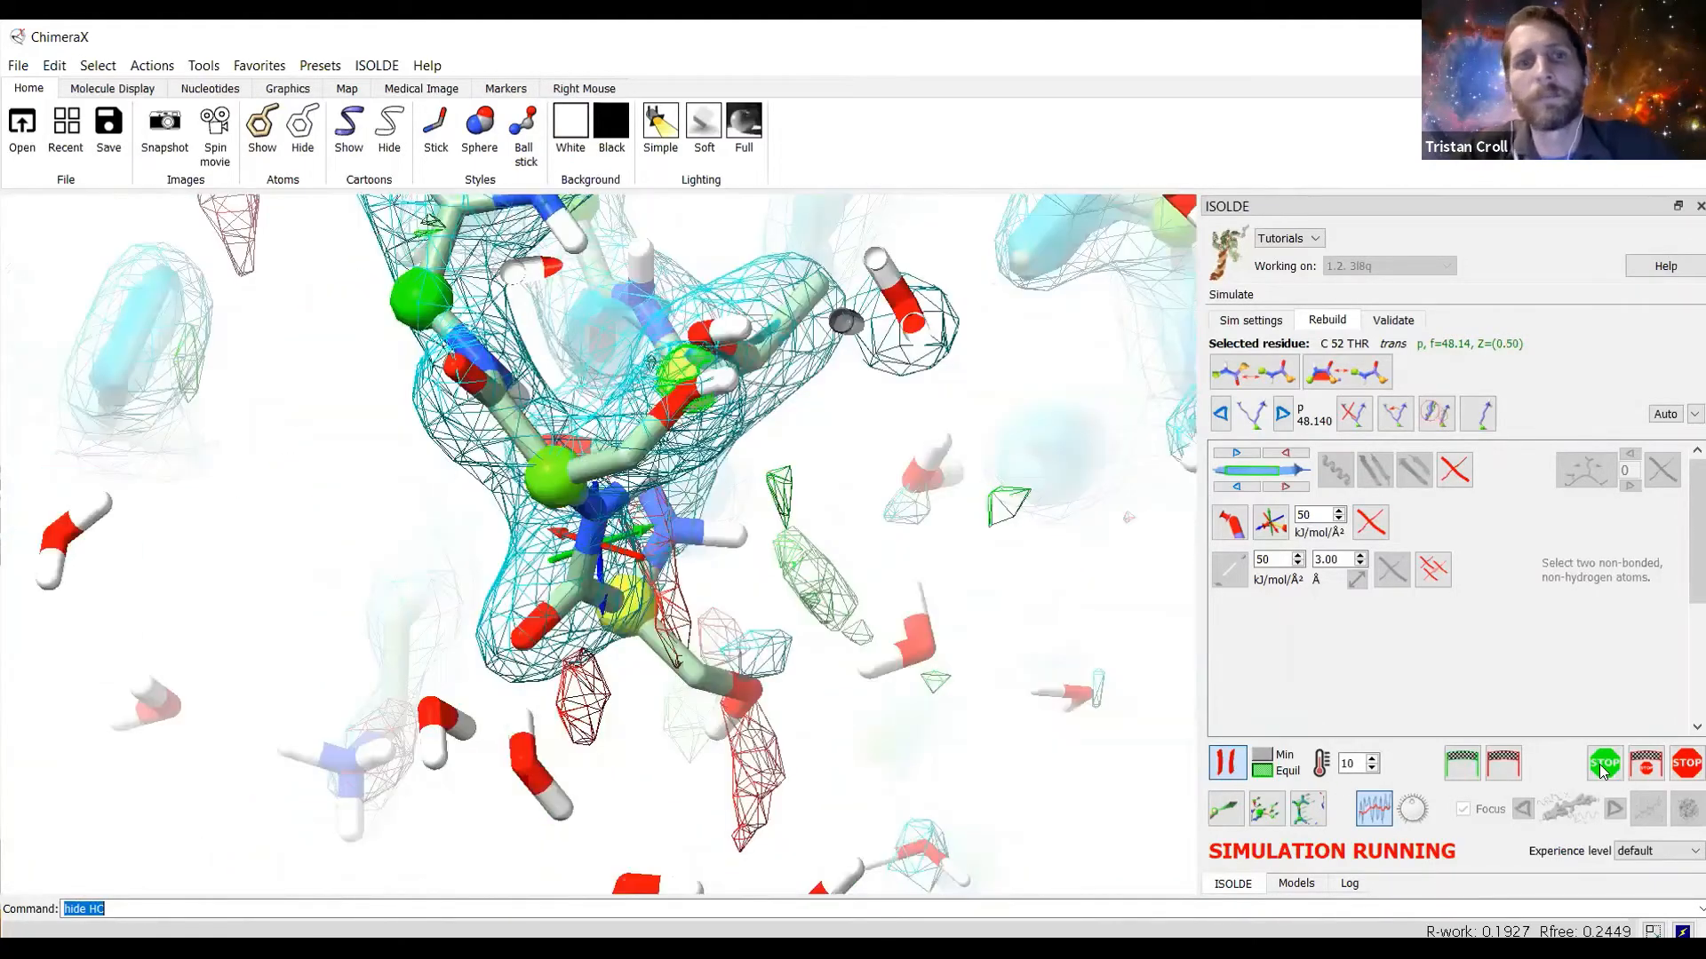
{"action": "scroll", "coordinate": [800, 551], "scroll_direction": "down", "scroll_amount": 3}
{"action": "left_click_drag", "start_coordinate": [835, 559], "coordinate": [548, 558]}
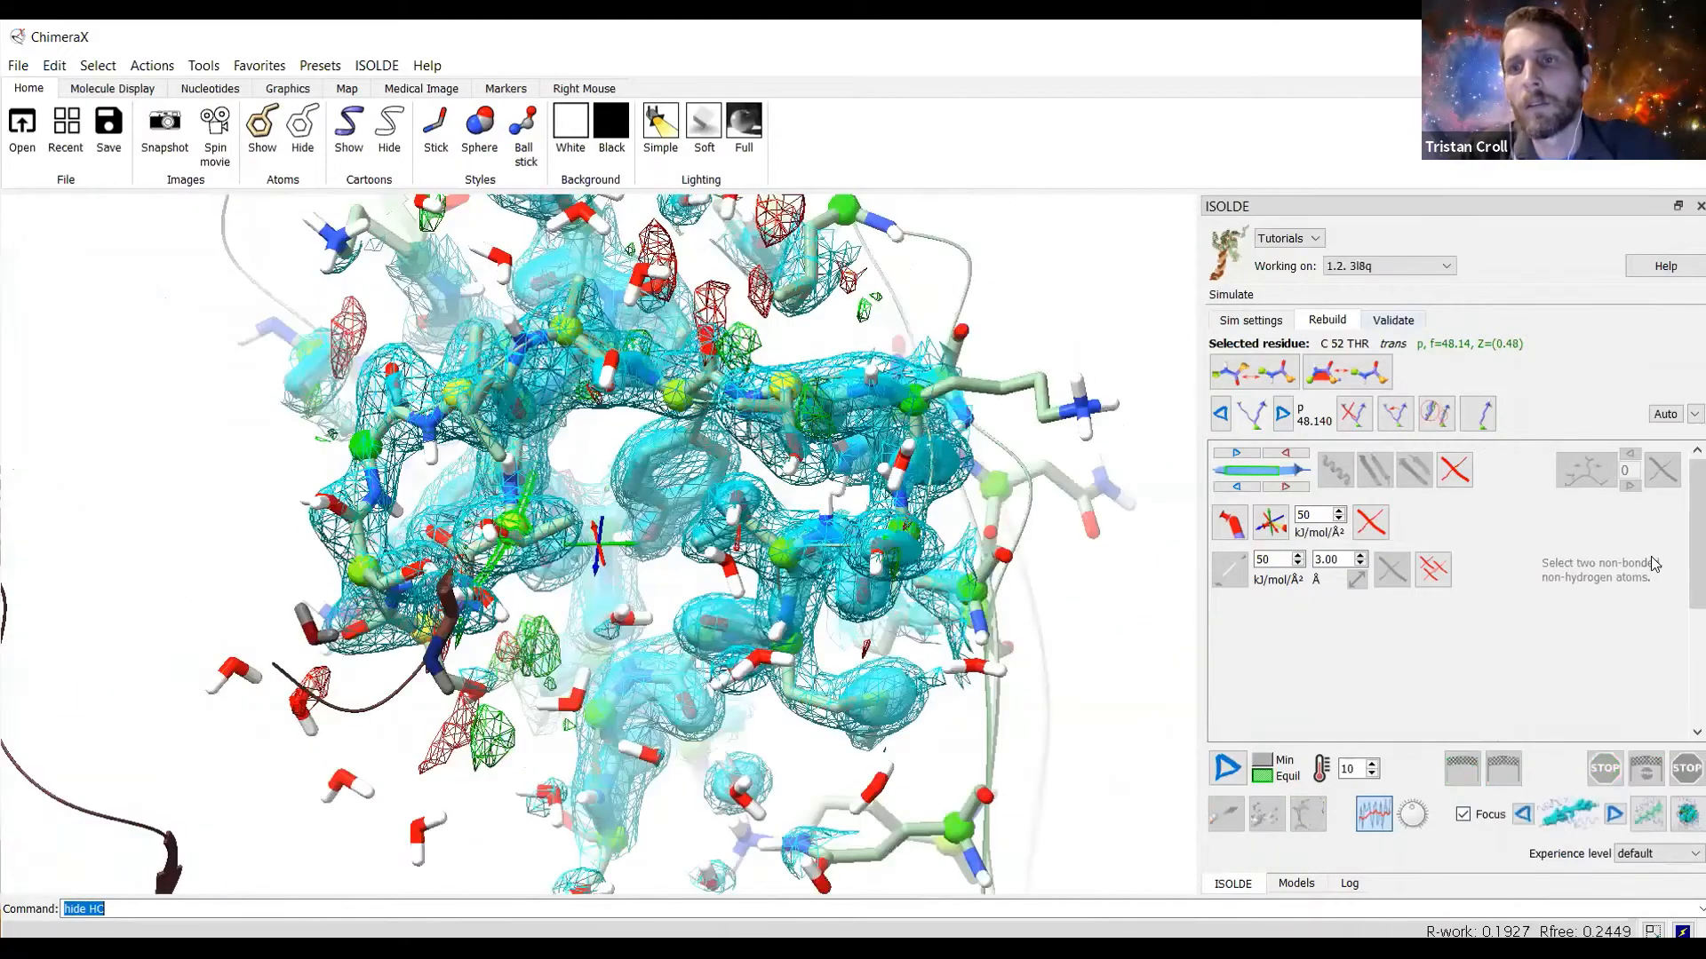
Review the peptide bond geometry list for remaining cis and twisted bonds and go to VAL-PRO 136-137 in chain C.
{"action": "left_click", "coordinate": [1393, 320]}
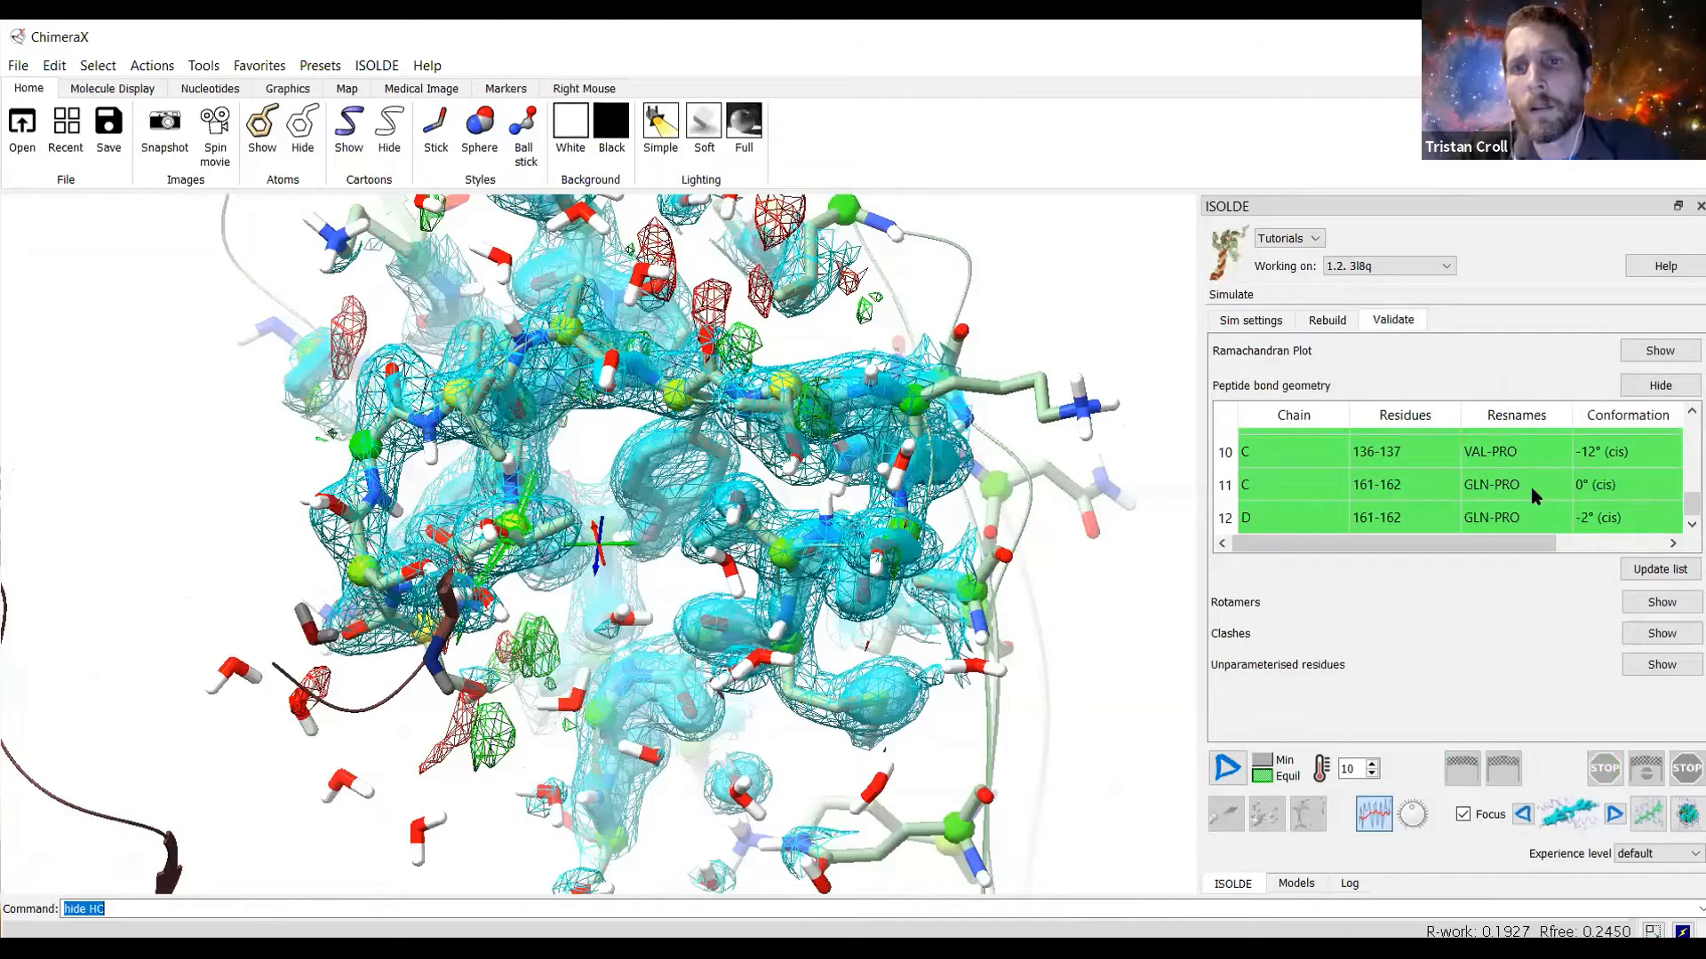
{"action": "scroll", "coordinate": [1530, 488], "scroll_direction": "up", "scroll_amount": 1}
{"action": "scroll", "coordinate": [1508, 484], "scroll_direction": "up", "scroll_amount": 2}
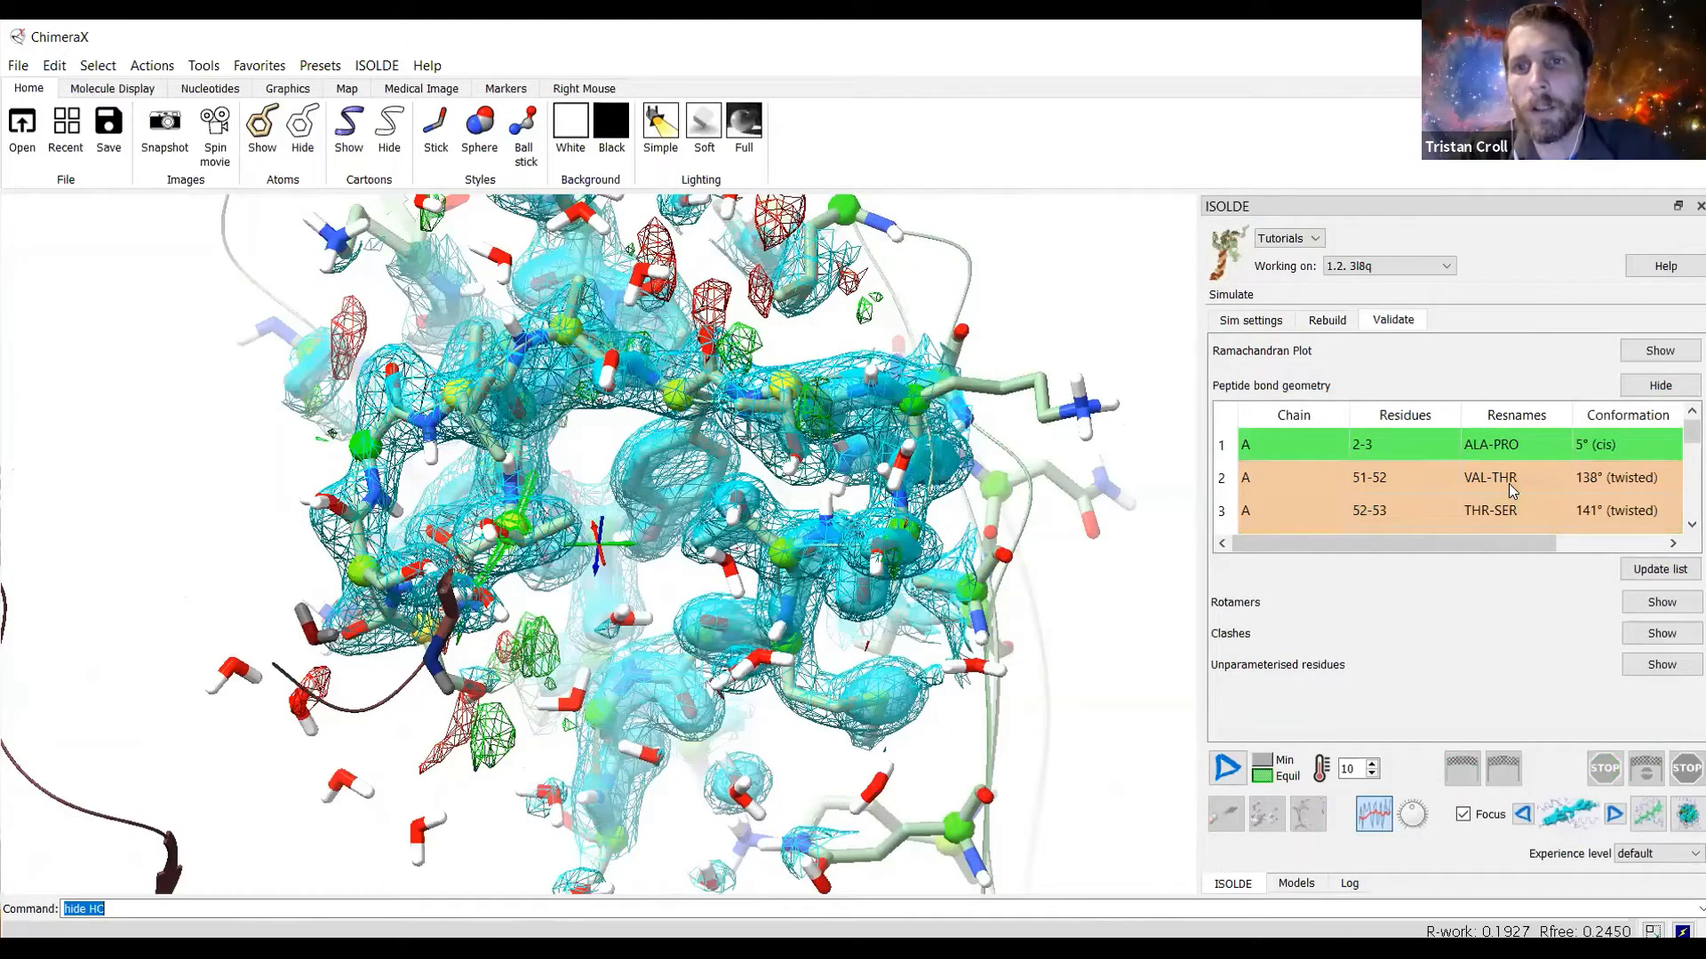
{"action": "scroll", "coordinate": [1508, 484], "scroll_direction": "down", "scroll_amount": 1}
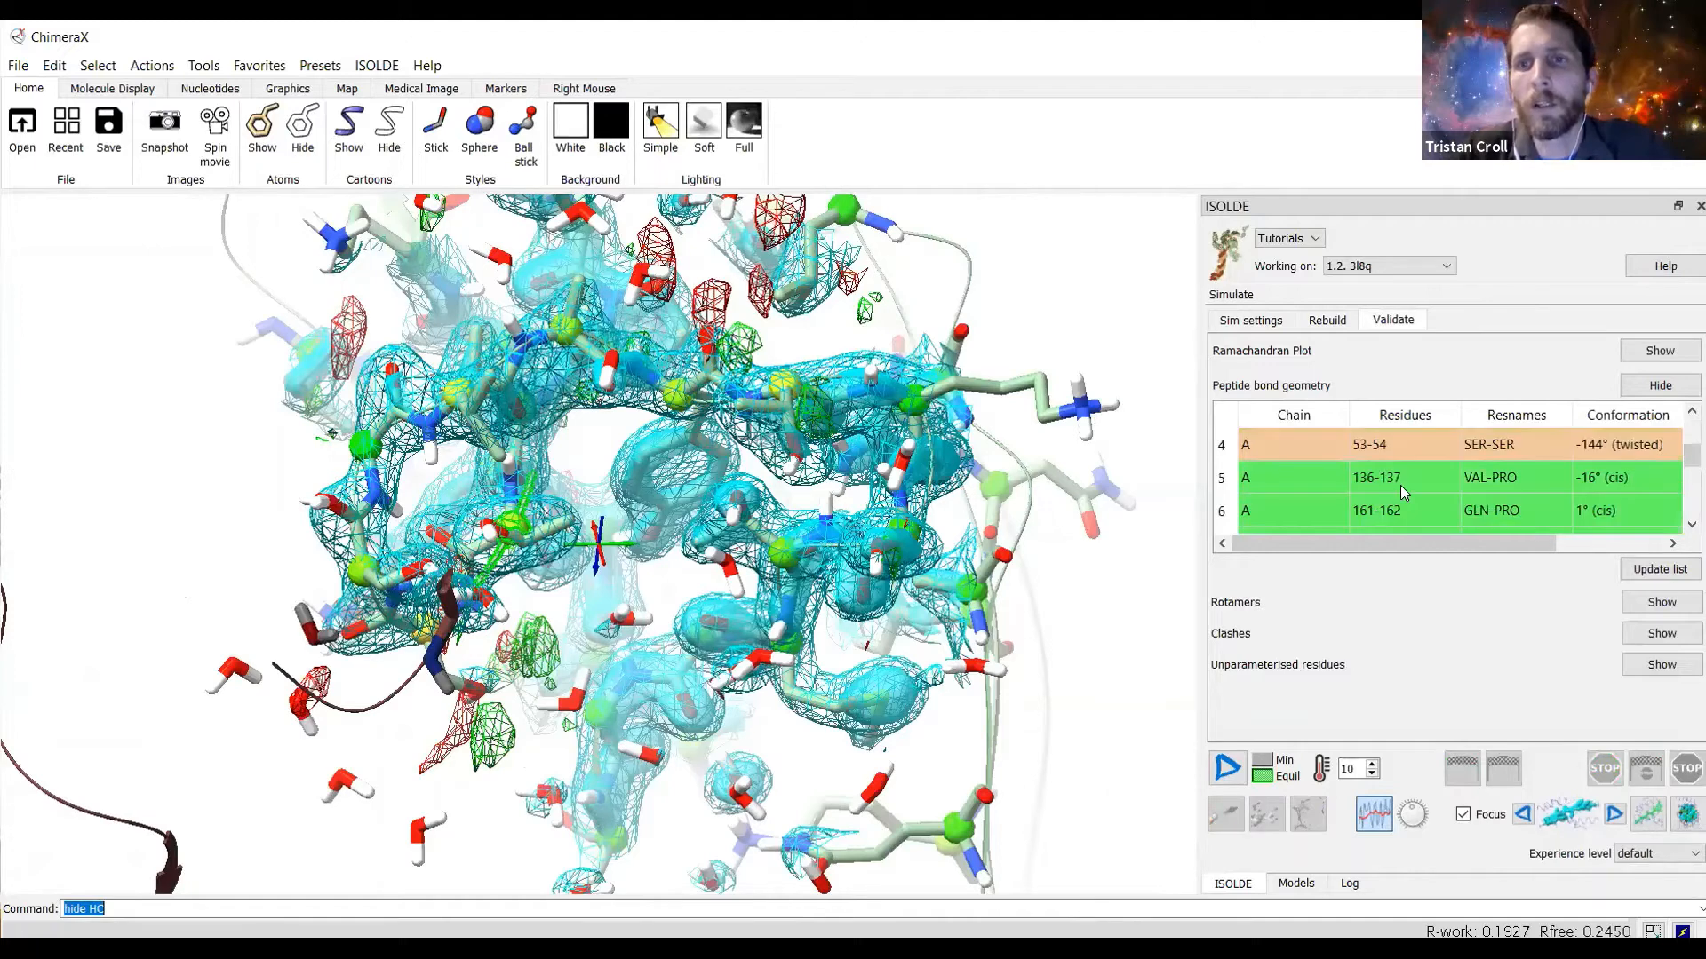
{"action": "scroll", "coordinate": [1402, 482], "scroll_direction": "down", "scroll_amount": 1}
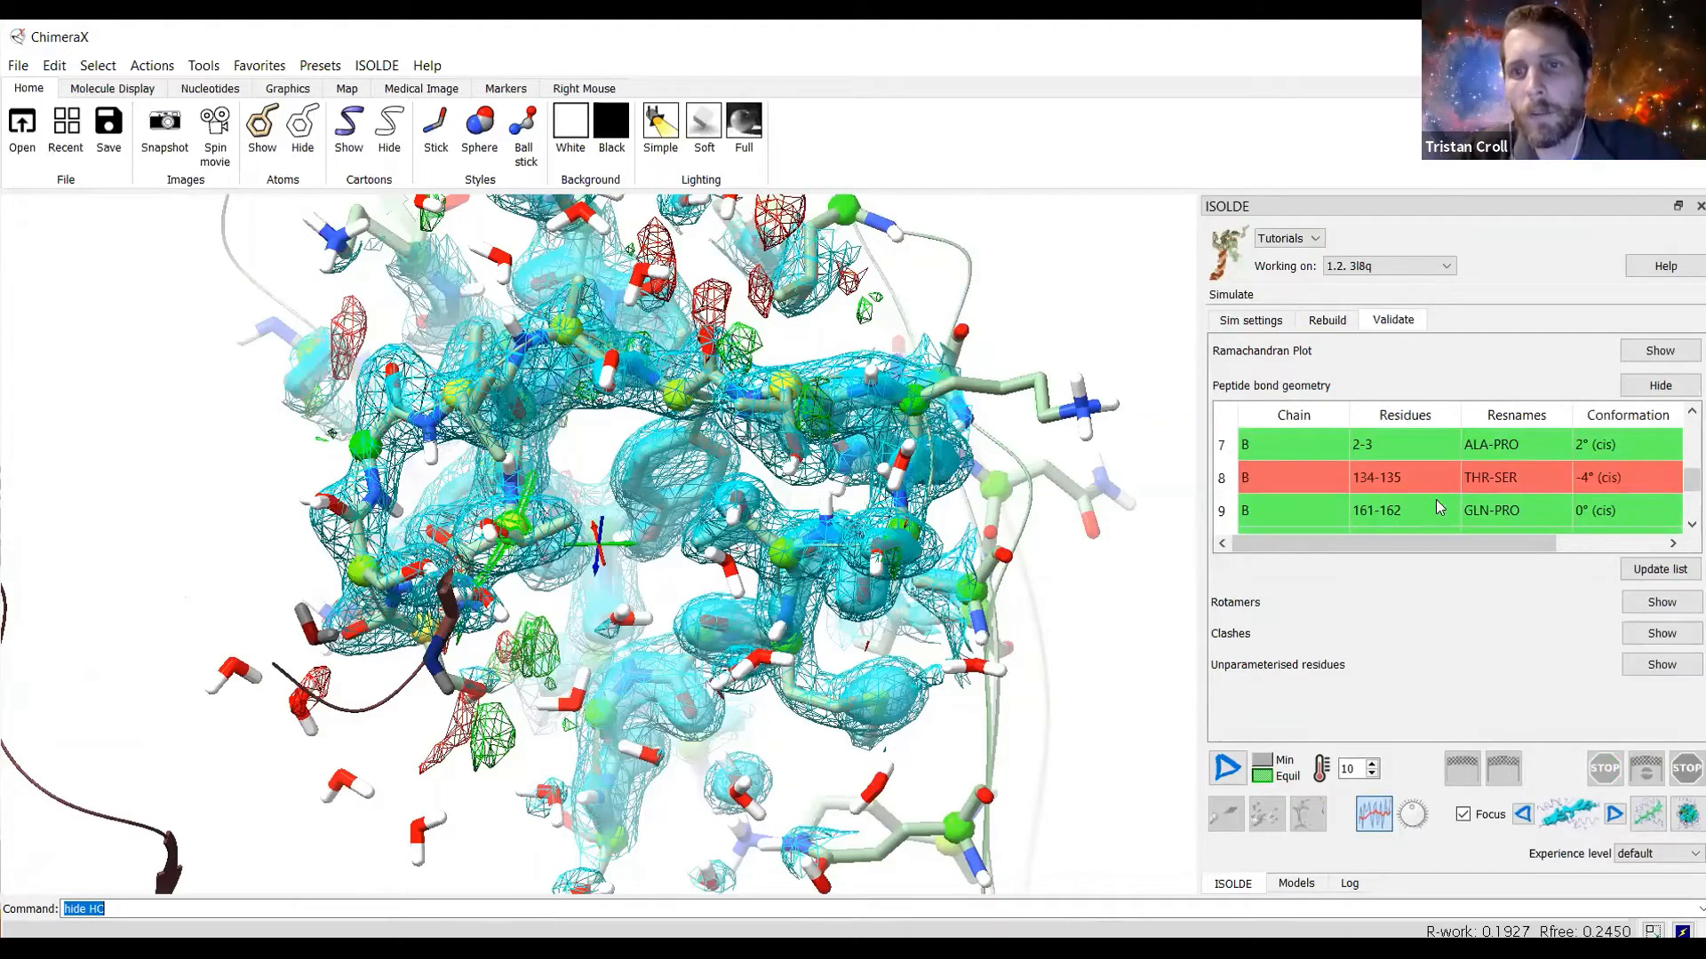
{"action": "scroll", "coordinate": [1440, 504], "scroll_direction": "down", "scroll_amount": 1}
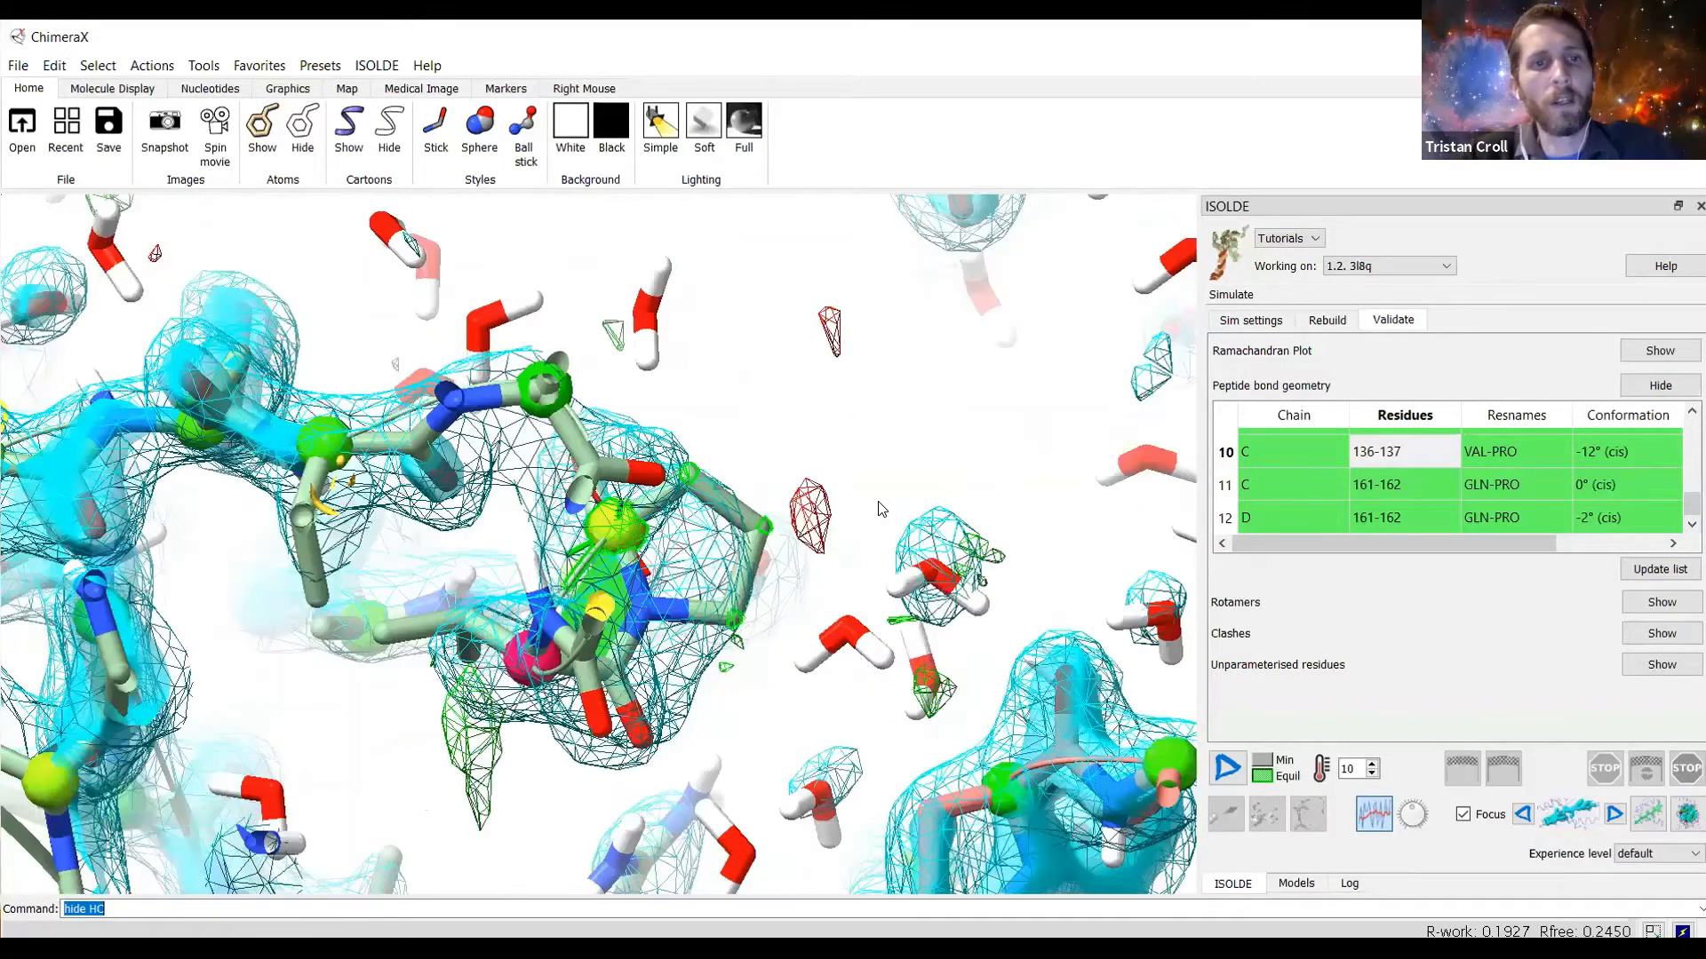
Inspect the cis VAL-PRO 136-137 bond in chain C against the density, start a simulation around it, and clear the selection.
{"action": "left_click_drag", "start_coordinate": [733, 550], "coordinate": [720, 511]}
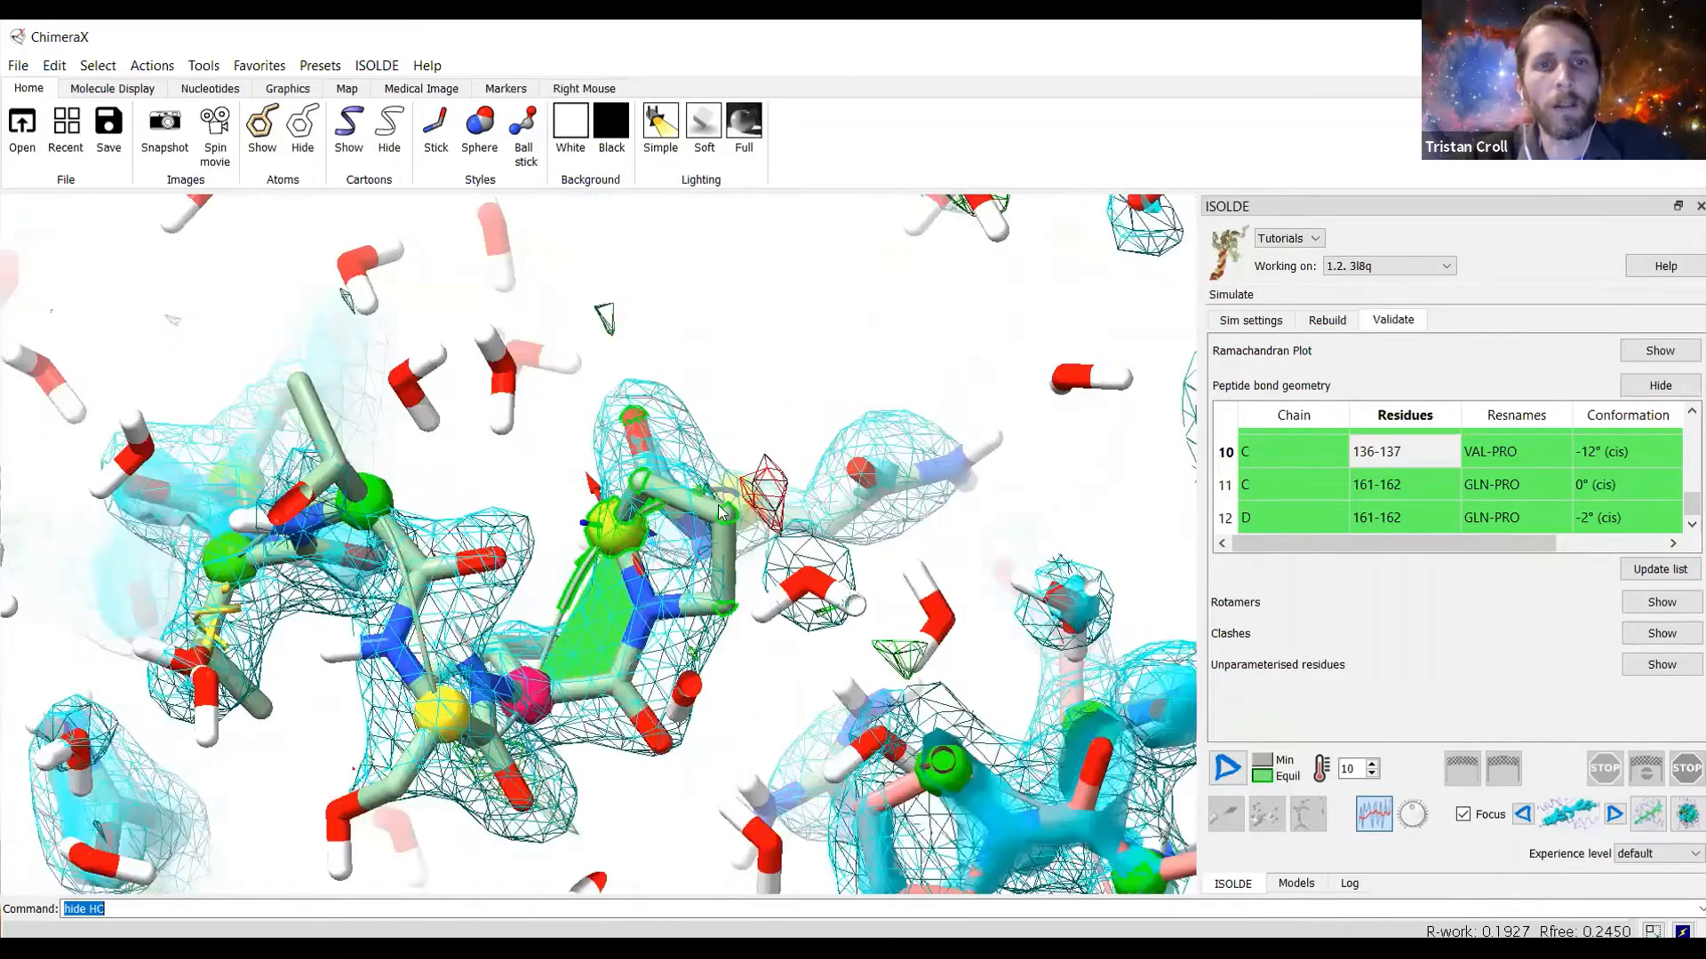
{"action": "left_click_drag", "start_coordinate": [691, 573], "coordinate": [849, 673]}
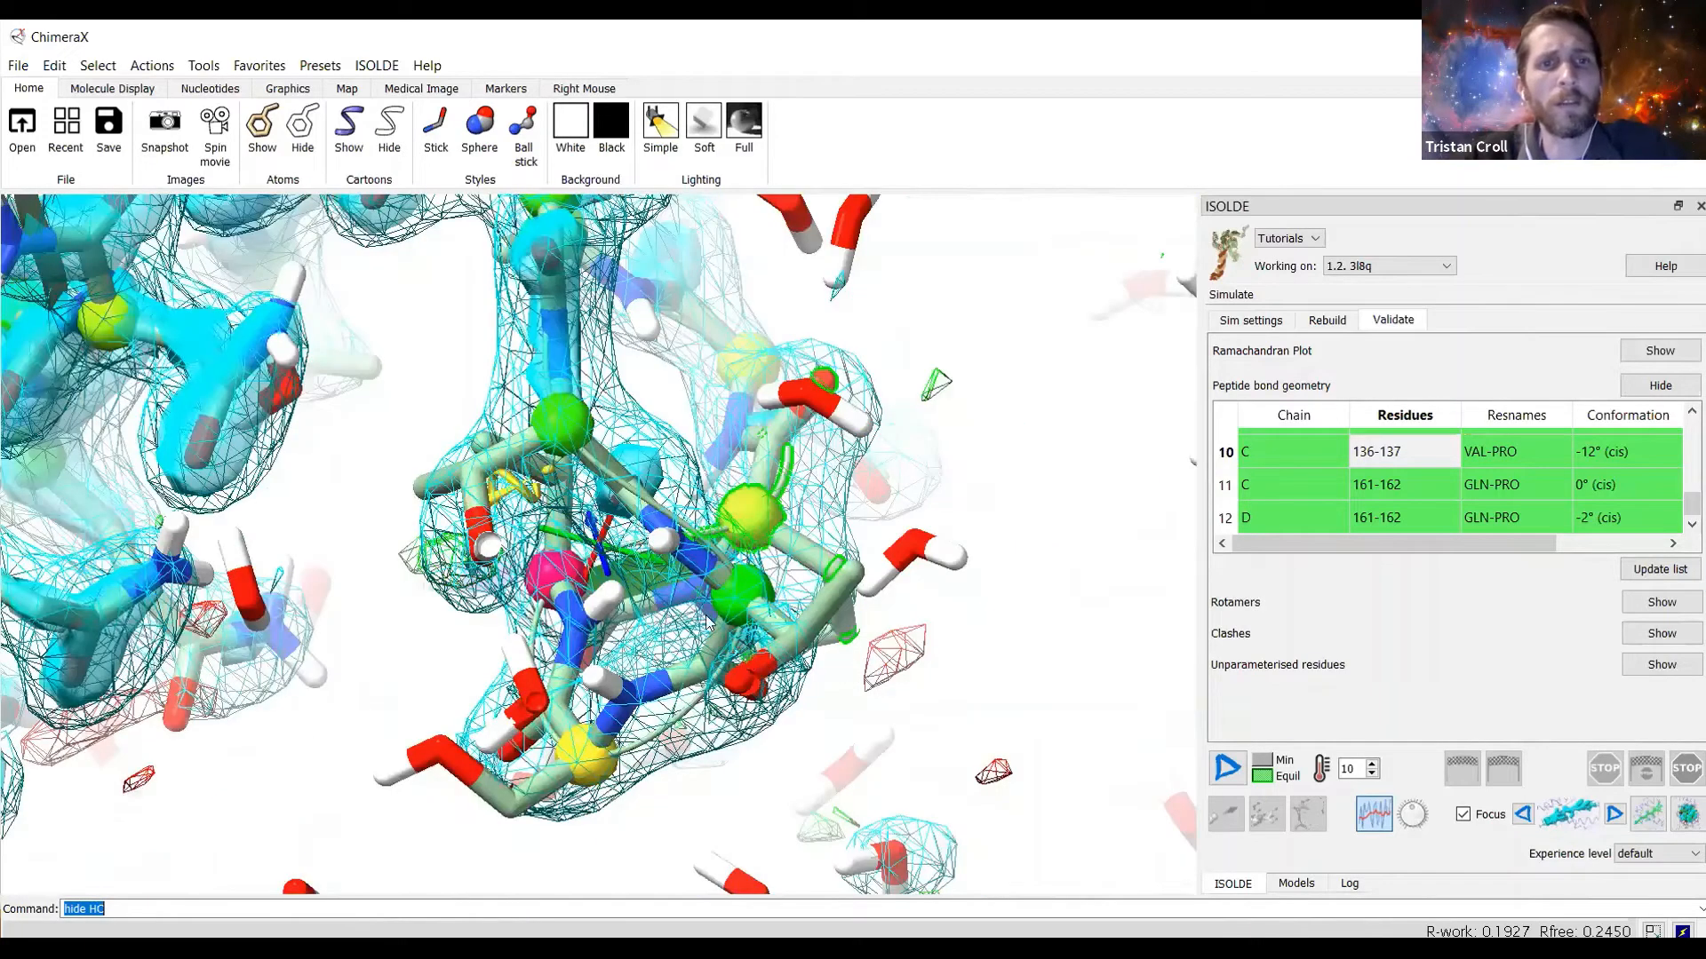
{"action": "left_click_drag", "start_coordinate": [699, 588], "coordinate": [653, 655]}
{"action": "left_click_drag", "start_coordinate": [694, 601], "coordinate": [640, 635]}
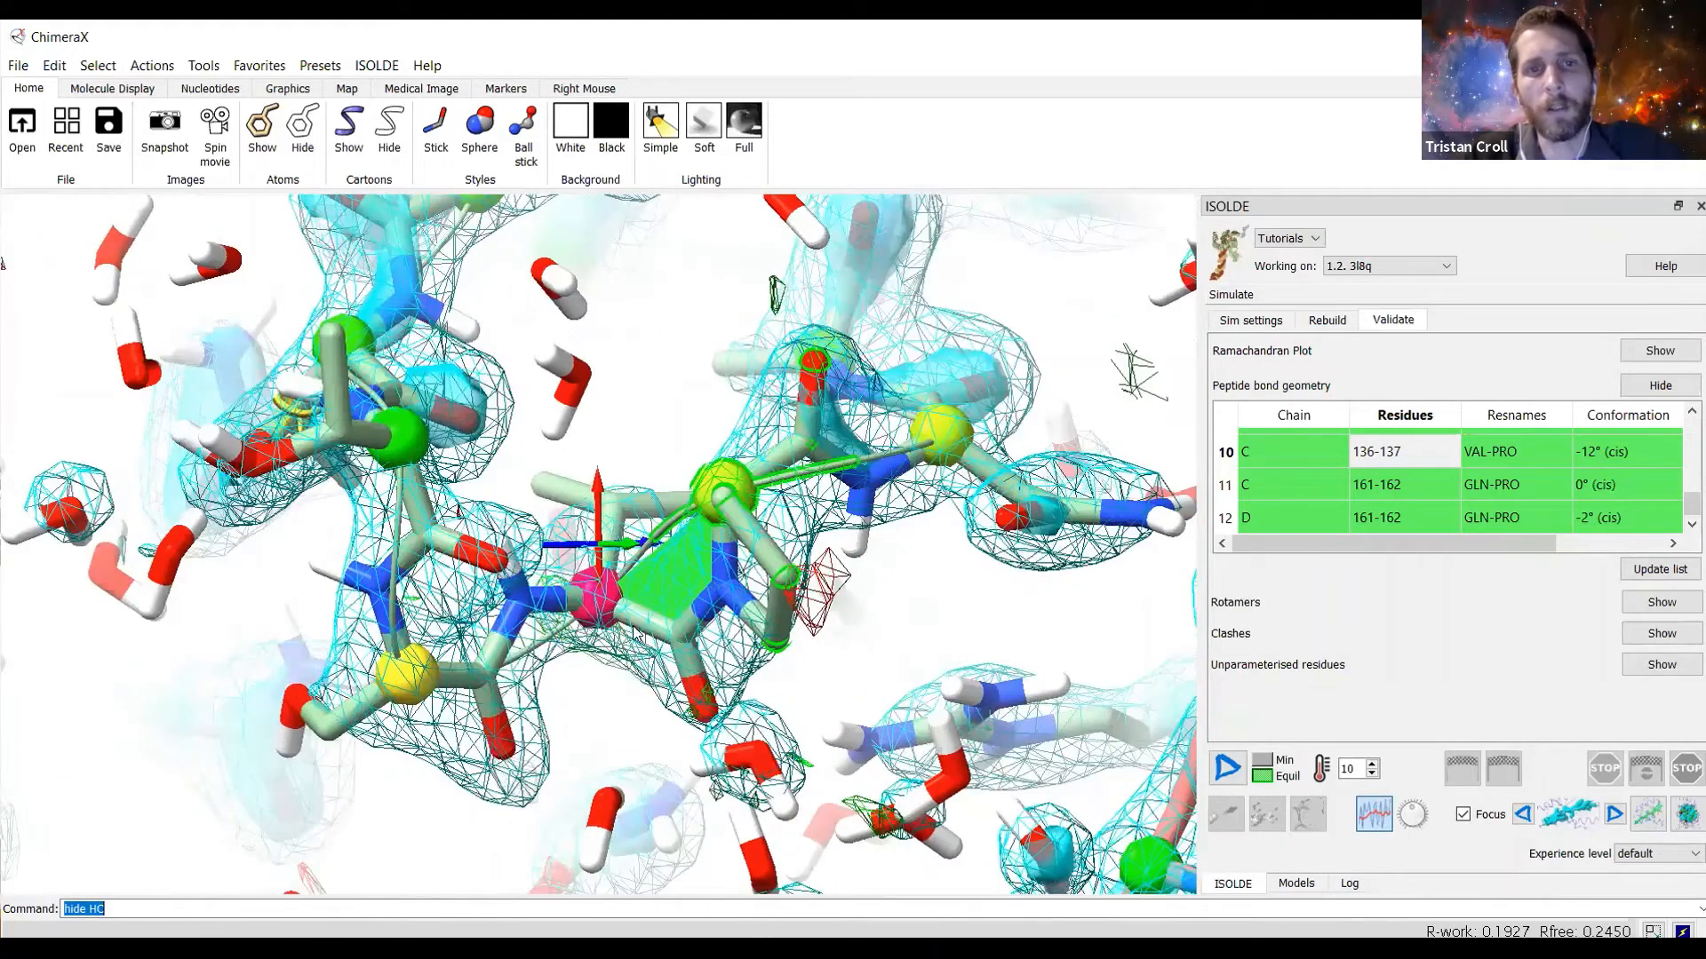
{"action": "left_click_drag", "start_coordinate": [613, 475], "coordinate": [615, 492]}
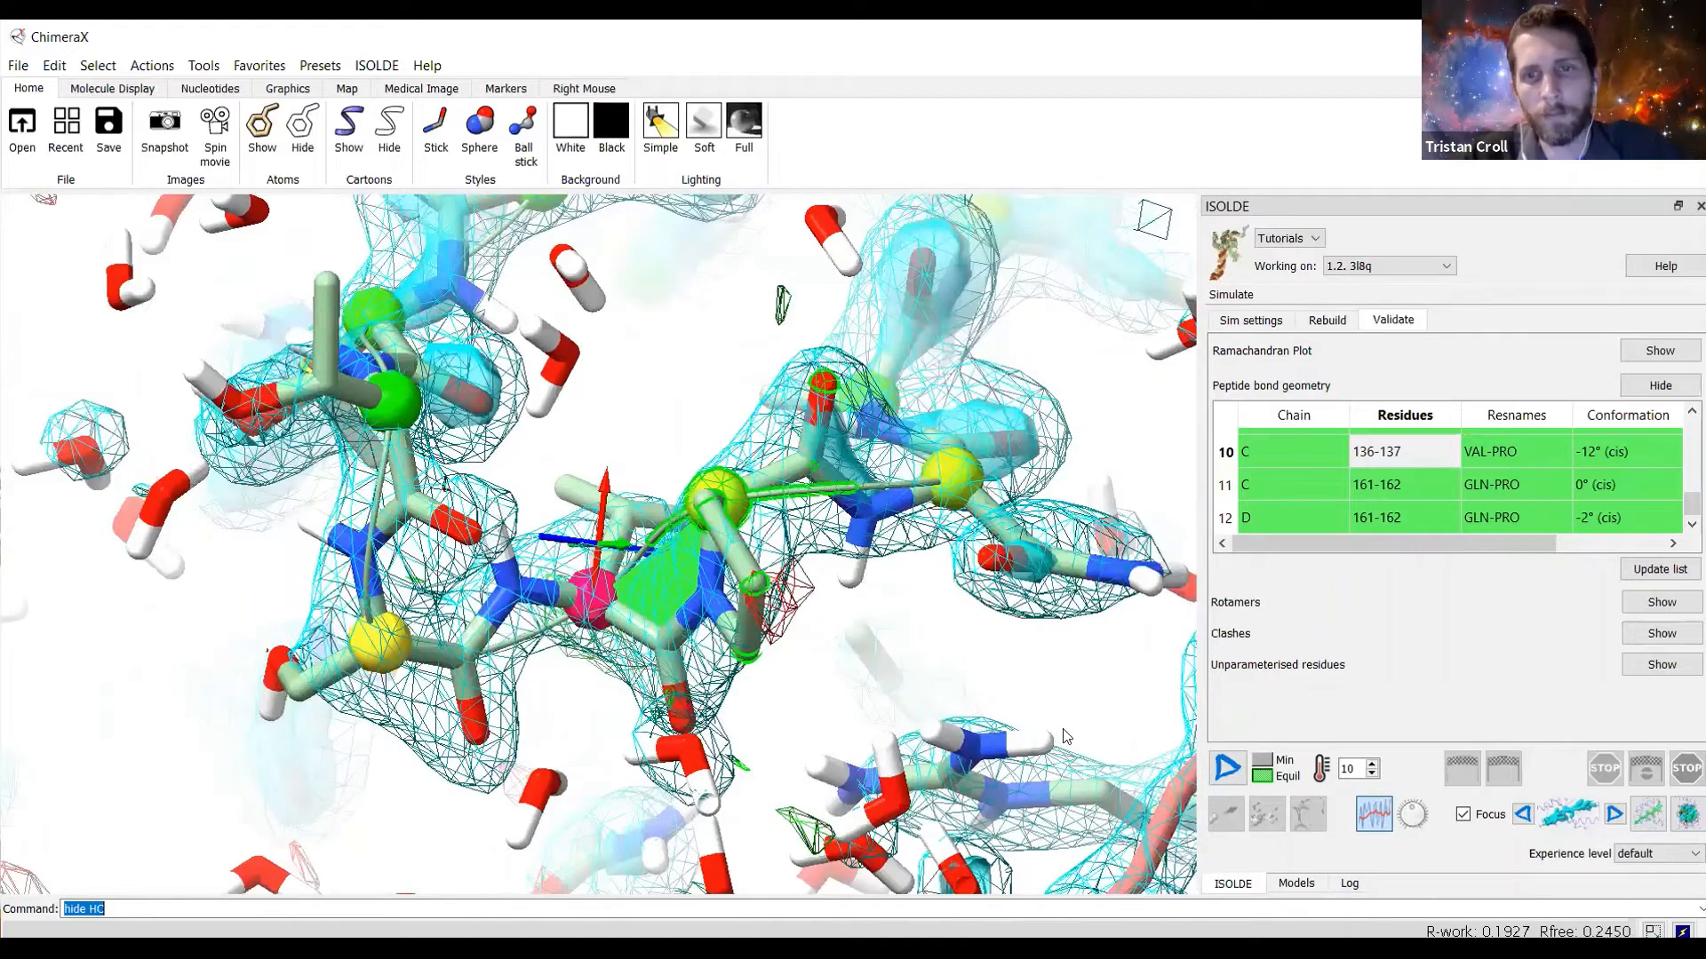
{"action": "left_click", "coordinate": [1228, 770]}
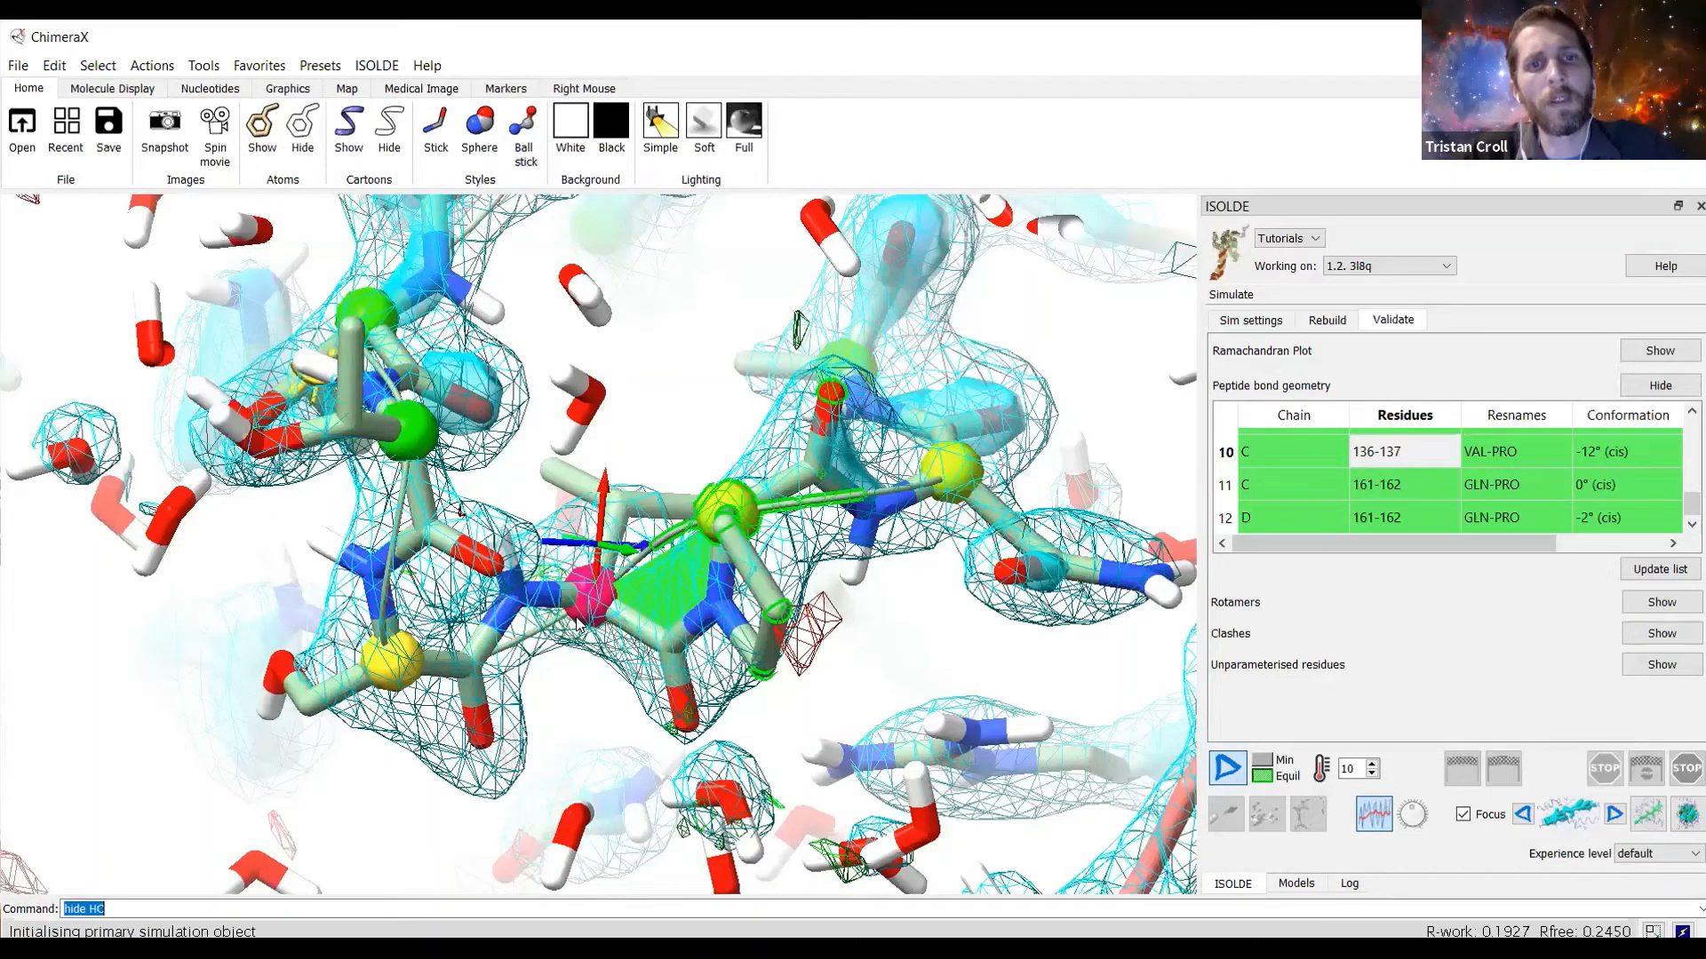
{"action": "left_click", "coordinate": [607, 687], "text": "ctrl"}
{"action": "left_click_drag", "start_coordinate": [607, 686], "coordinate": [626, 651]}
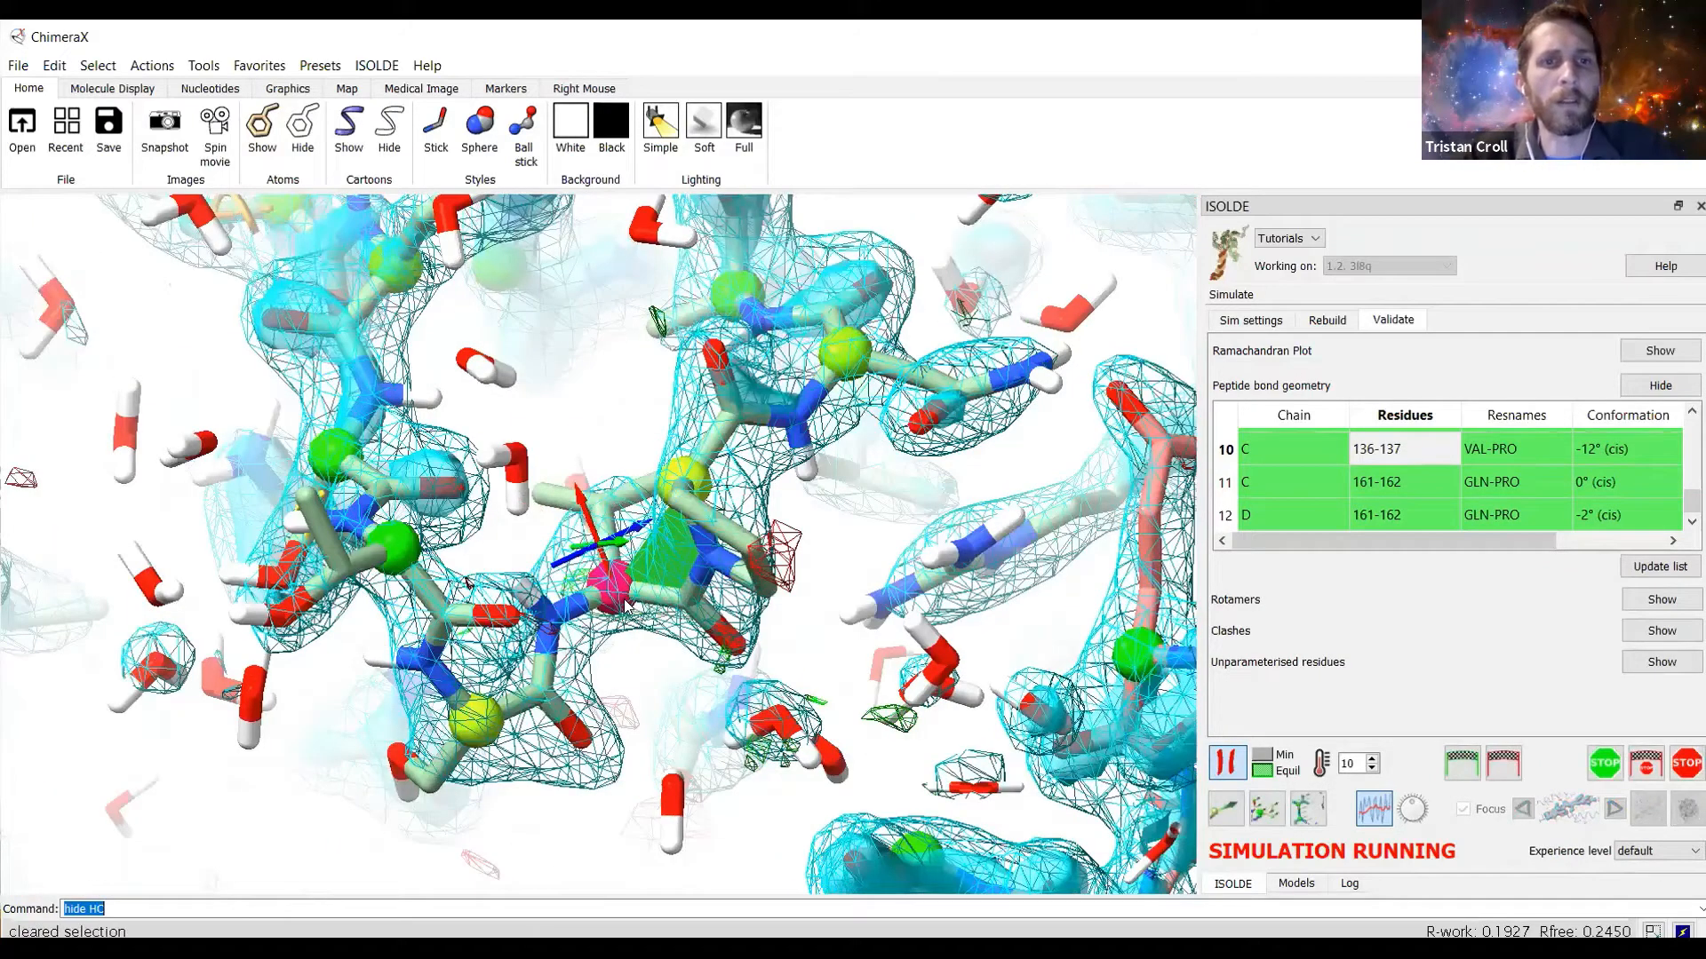
Select PRO 137 in chain C and flip its peptide bond from cis to trans.
{"action": "mouse_move", "coordinate": [656, 618]}
{"action": "left_mouse_down"}
{"action": "mouse_move", "coordinate": [664, 606]}
{"action": "mouse_move", "coordinate": [626, 662]}
{"action": "mouse_move", "coordinate": [658, 676]}
{"action": "mouse_move", "coordinate": [660, 642]}
{"action": "left_mouse_up"}
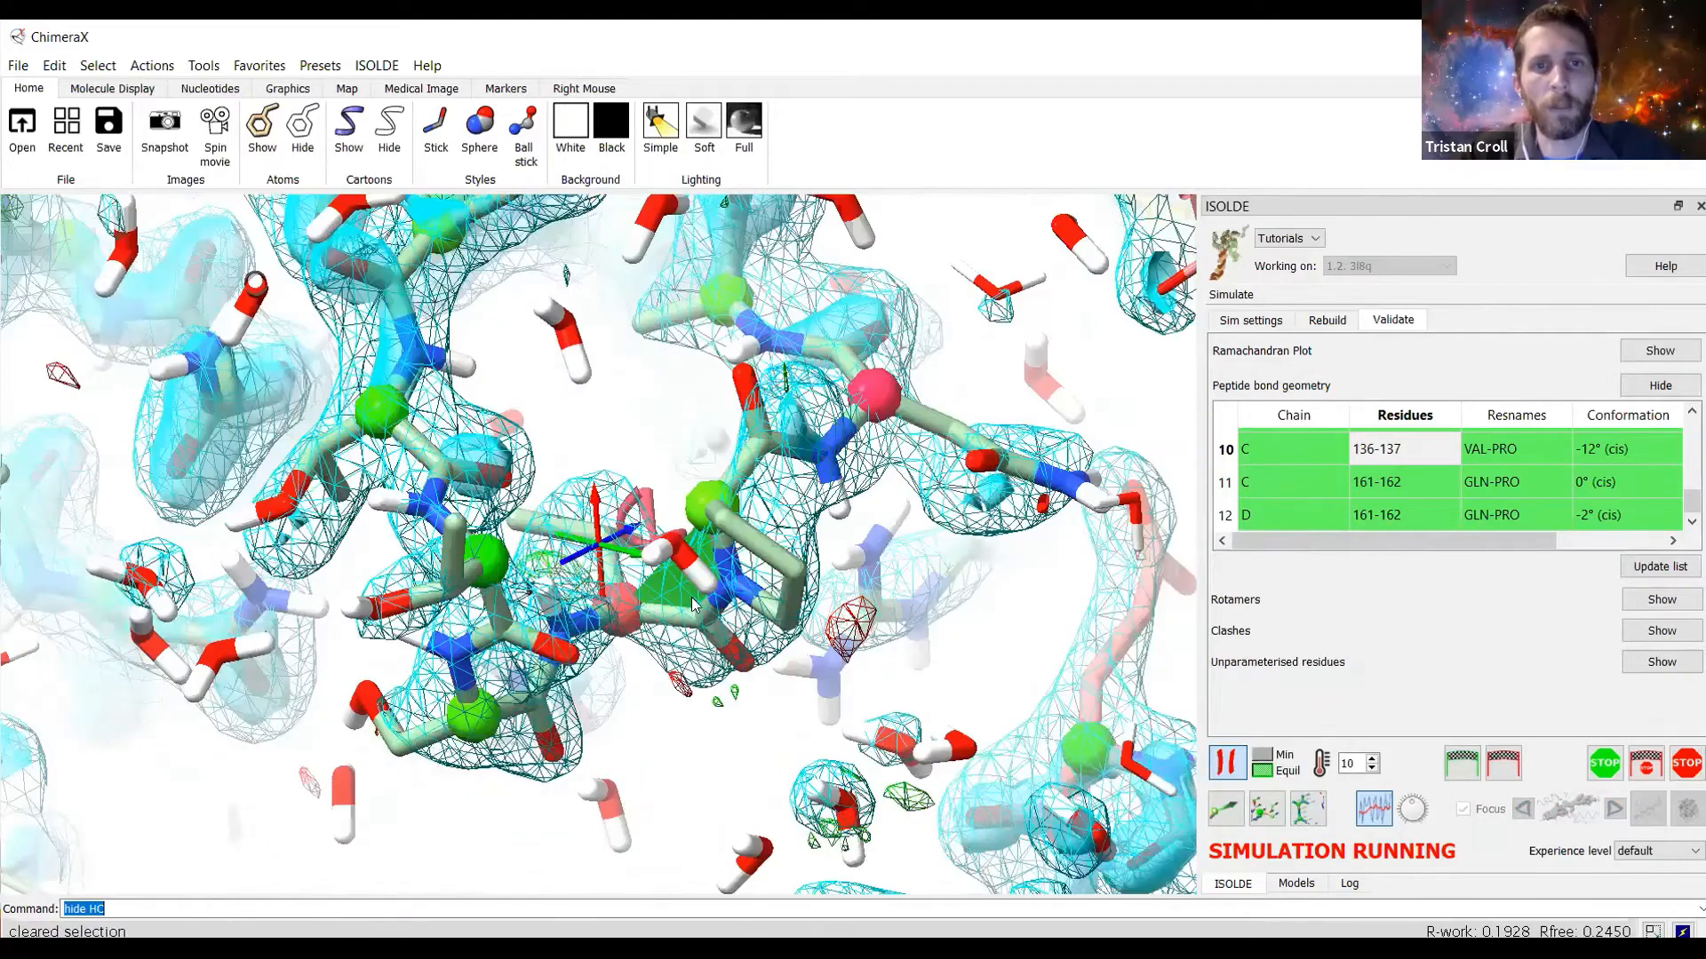
{"action": "left_click_drag", "start_coordinate": [714, 511], "coordinate": [239, 268]}
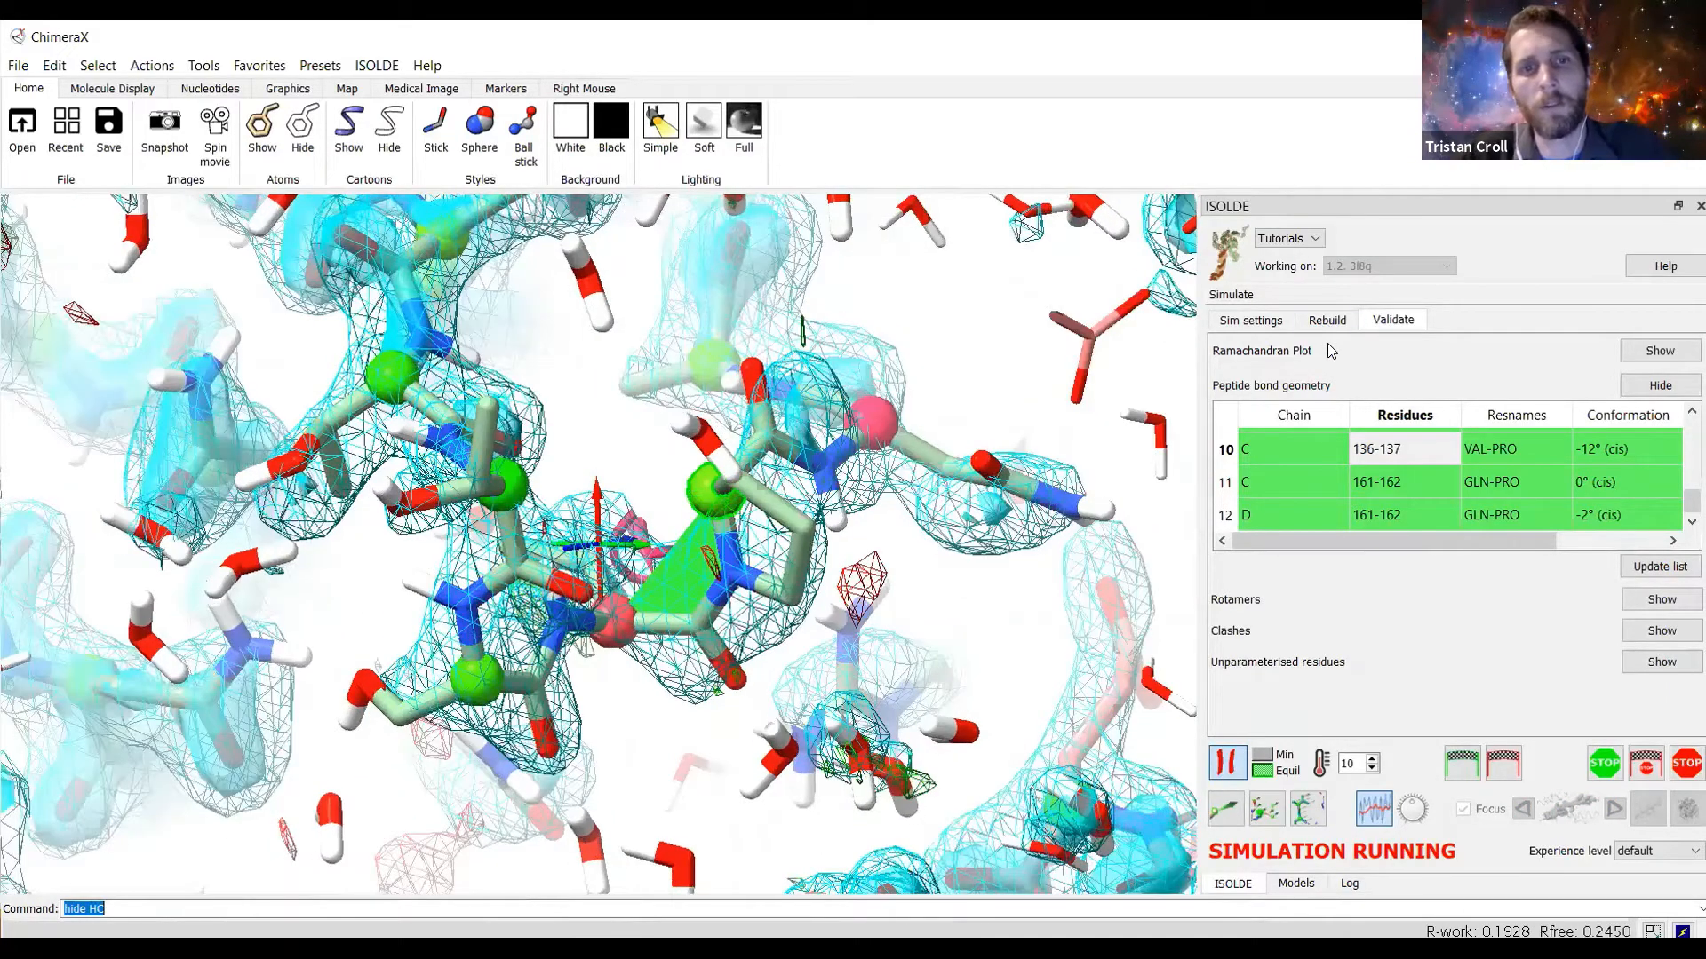
{"action": "left_click", "coordinate": [704, 577], "text": "ctrl"}
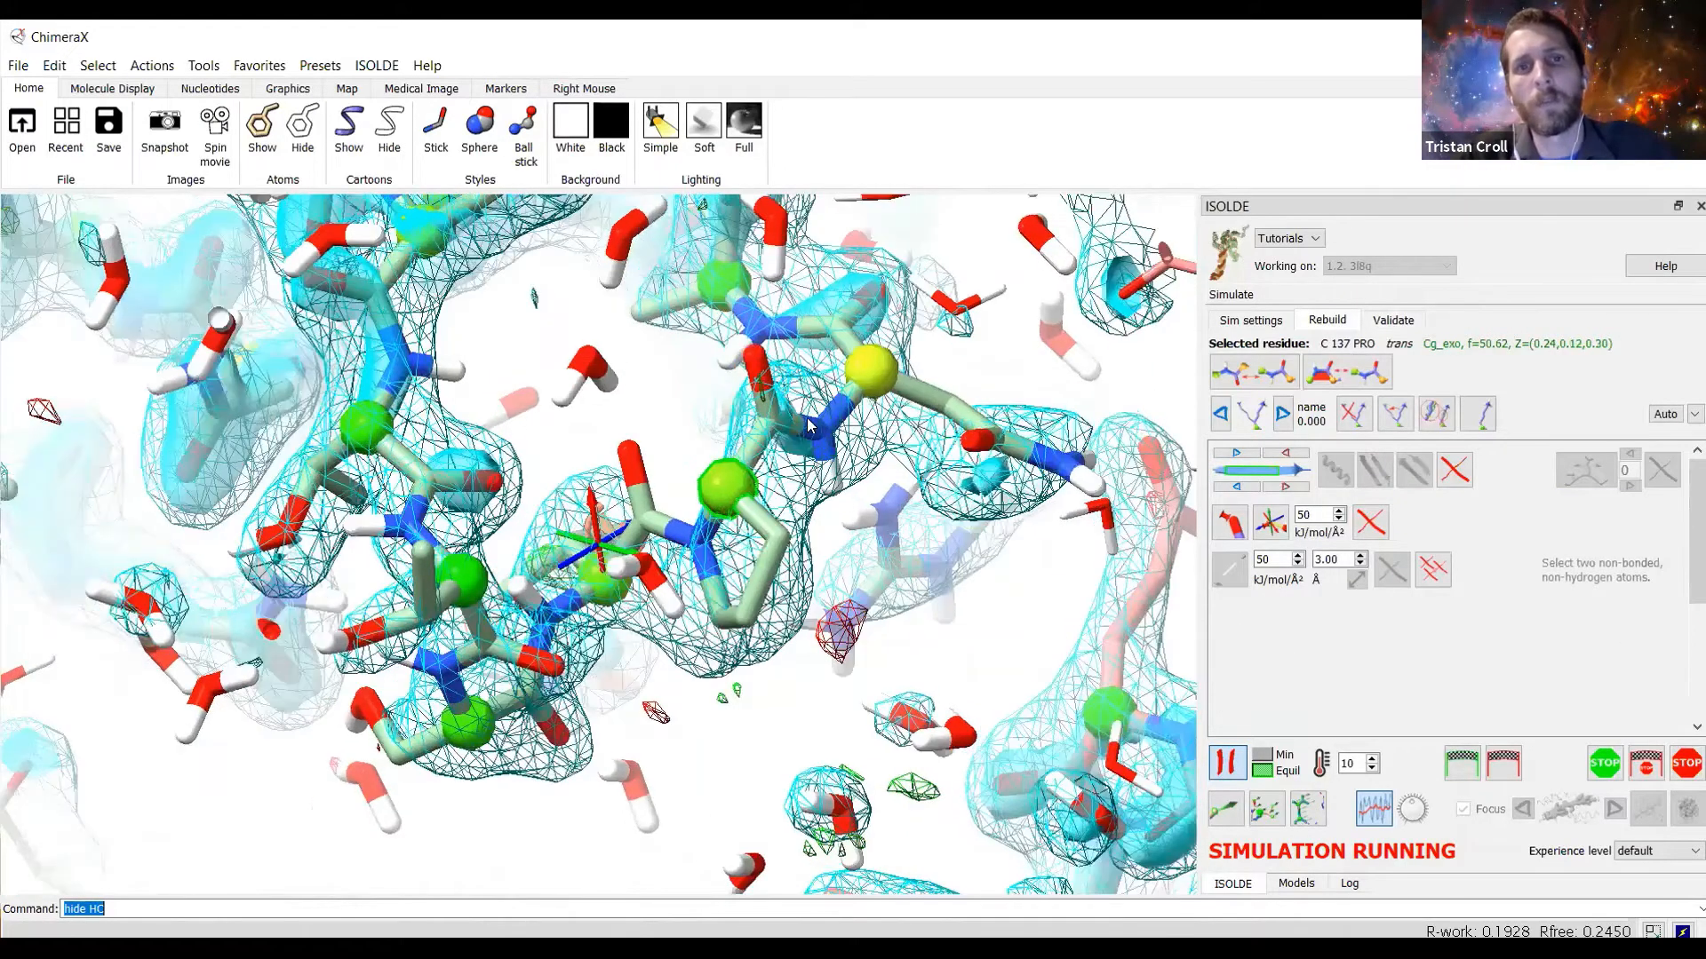
Select ASN 138 in chain C and flip its peptide bond.
{"action": "left_click", "coordinate": [867, 373], "text": "ctrl"}
{"action": "mouse_move", "coordinate": [815, 390]}
{"action": "left_mouse_down"}
{"action": "mouse_move", "coordinate": [739, 409]}
{"action": "mouse_move", "coordinate": [810, 382]}
{"action": "left_mouse_up"}
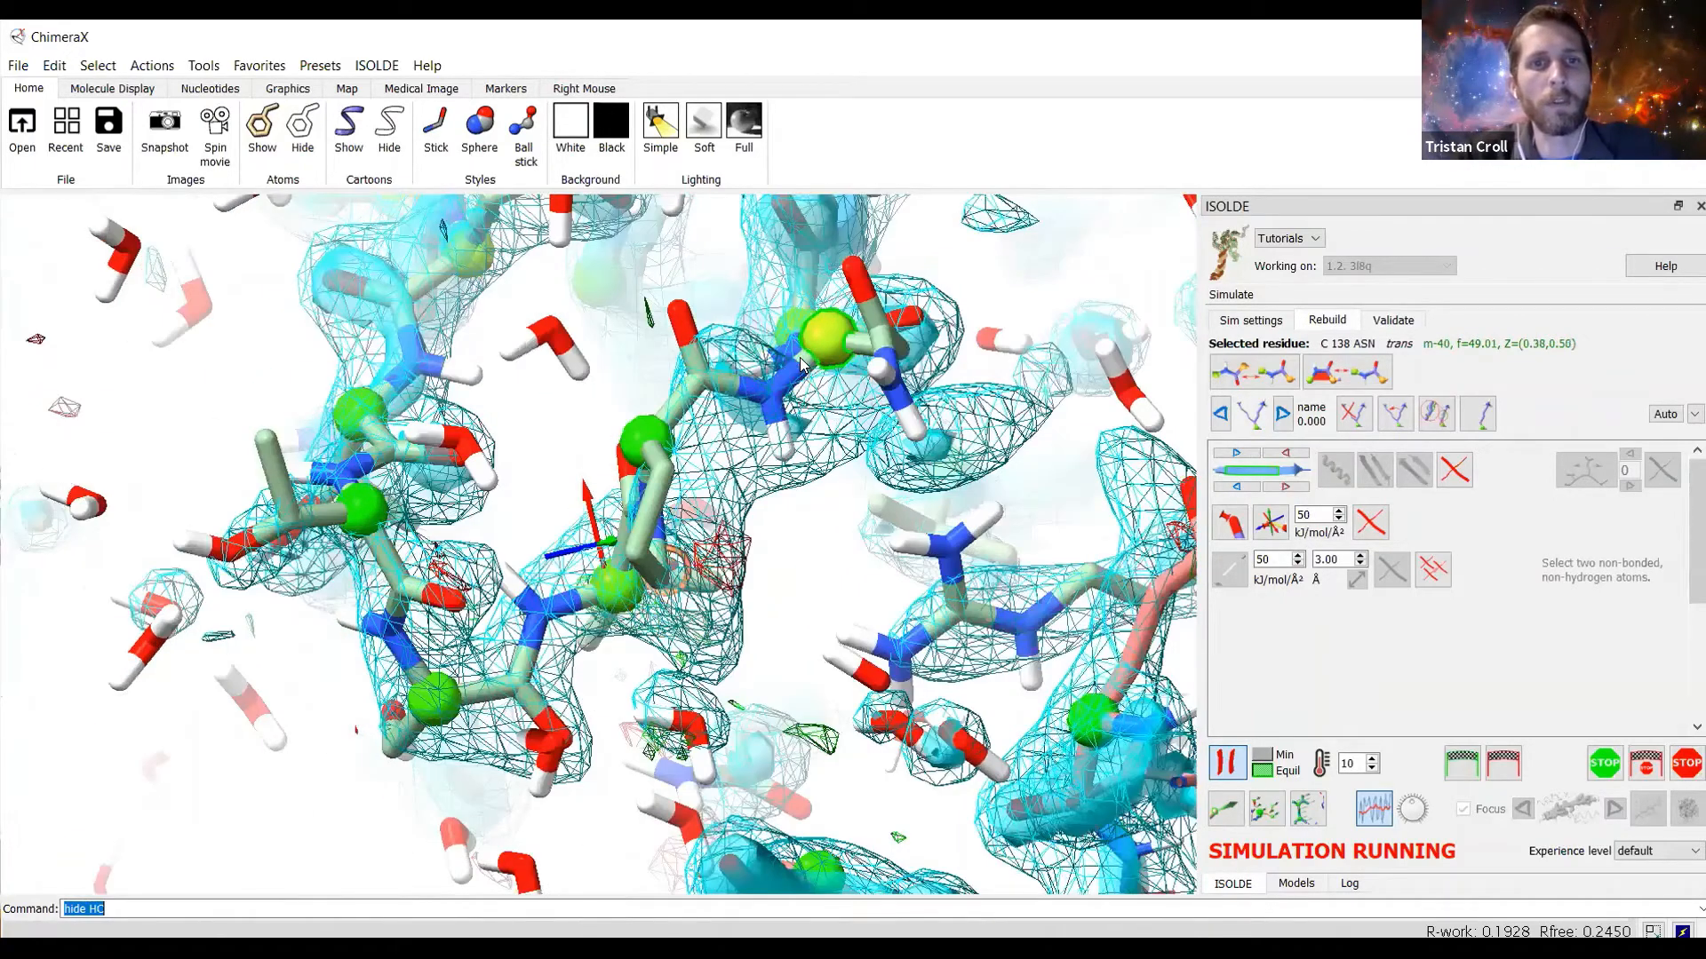
{"action": "left_click_drag", "start_coordinate": [694, 500], "coordinate": [808, 487]}
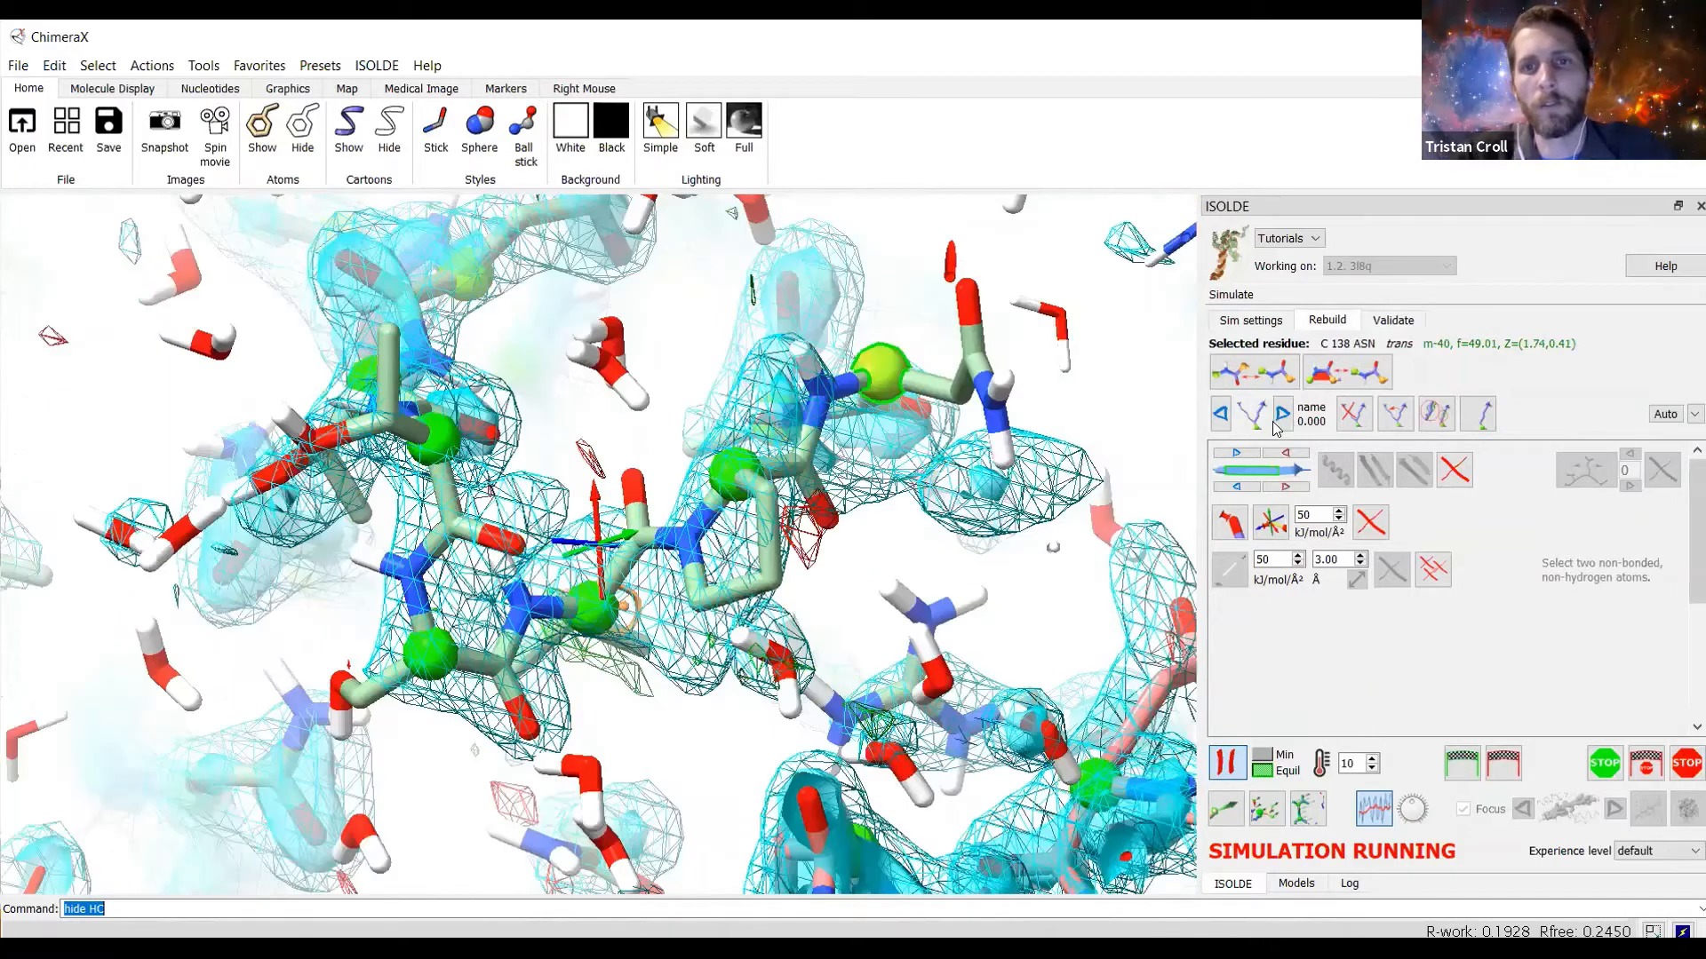
Select VAL 136 in chain C and set its side chain to the m rotamer.
{"action": "left_click", "coordinate": [1280, 416]}
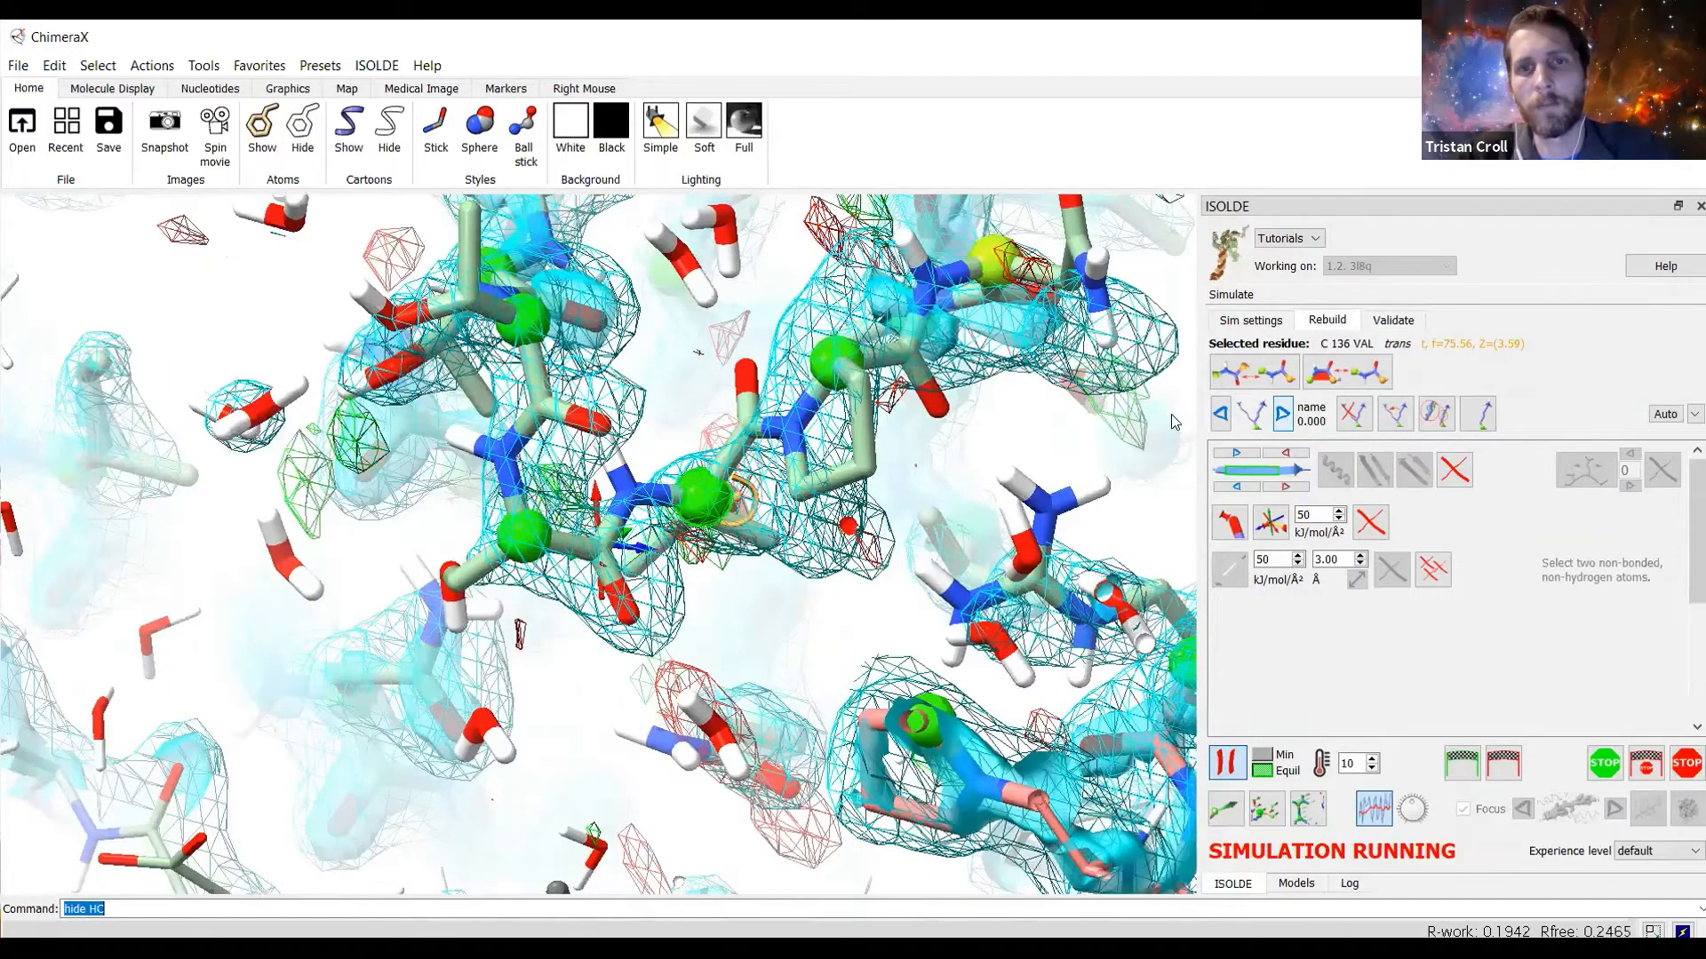
{"action": "left_click_drag", "start_coordinate": [843, 522], "coordinate": [656, 495]}
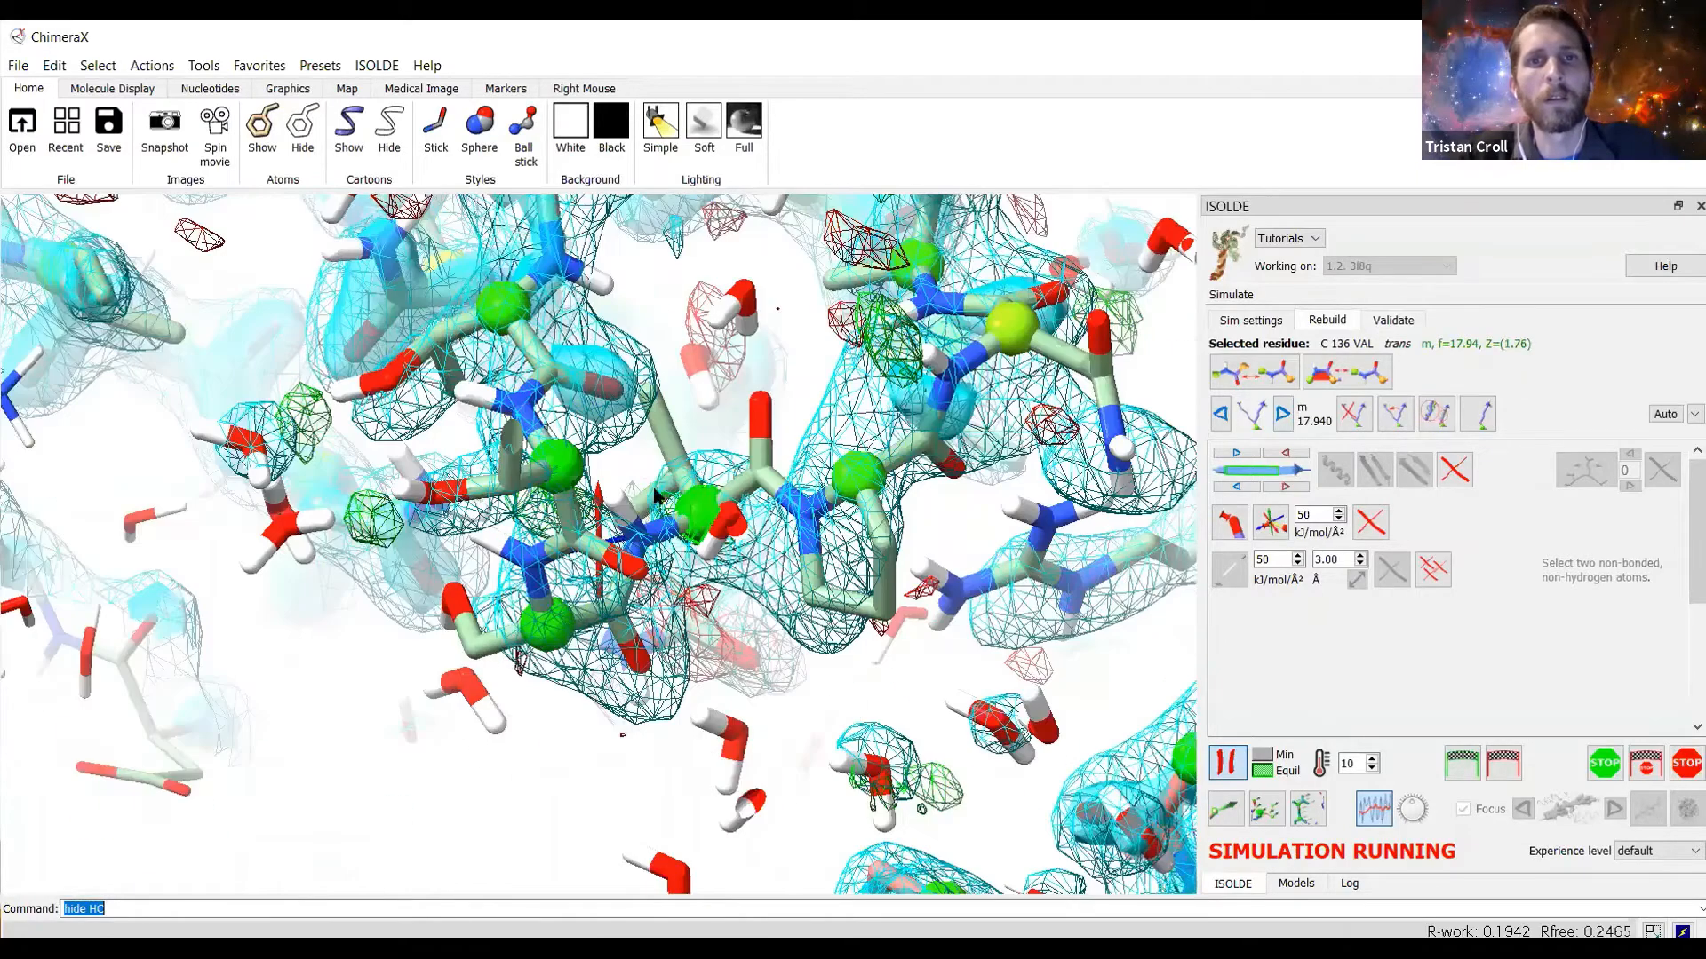
{"action": "left_click_drag", "start_coordinate": [751, 534], "coordinate": [973, 430]}
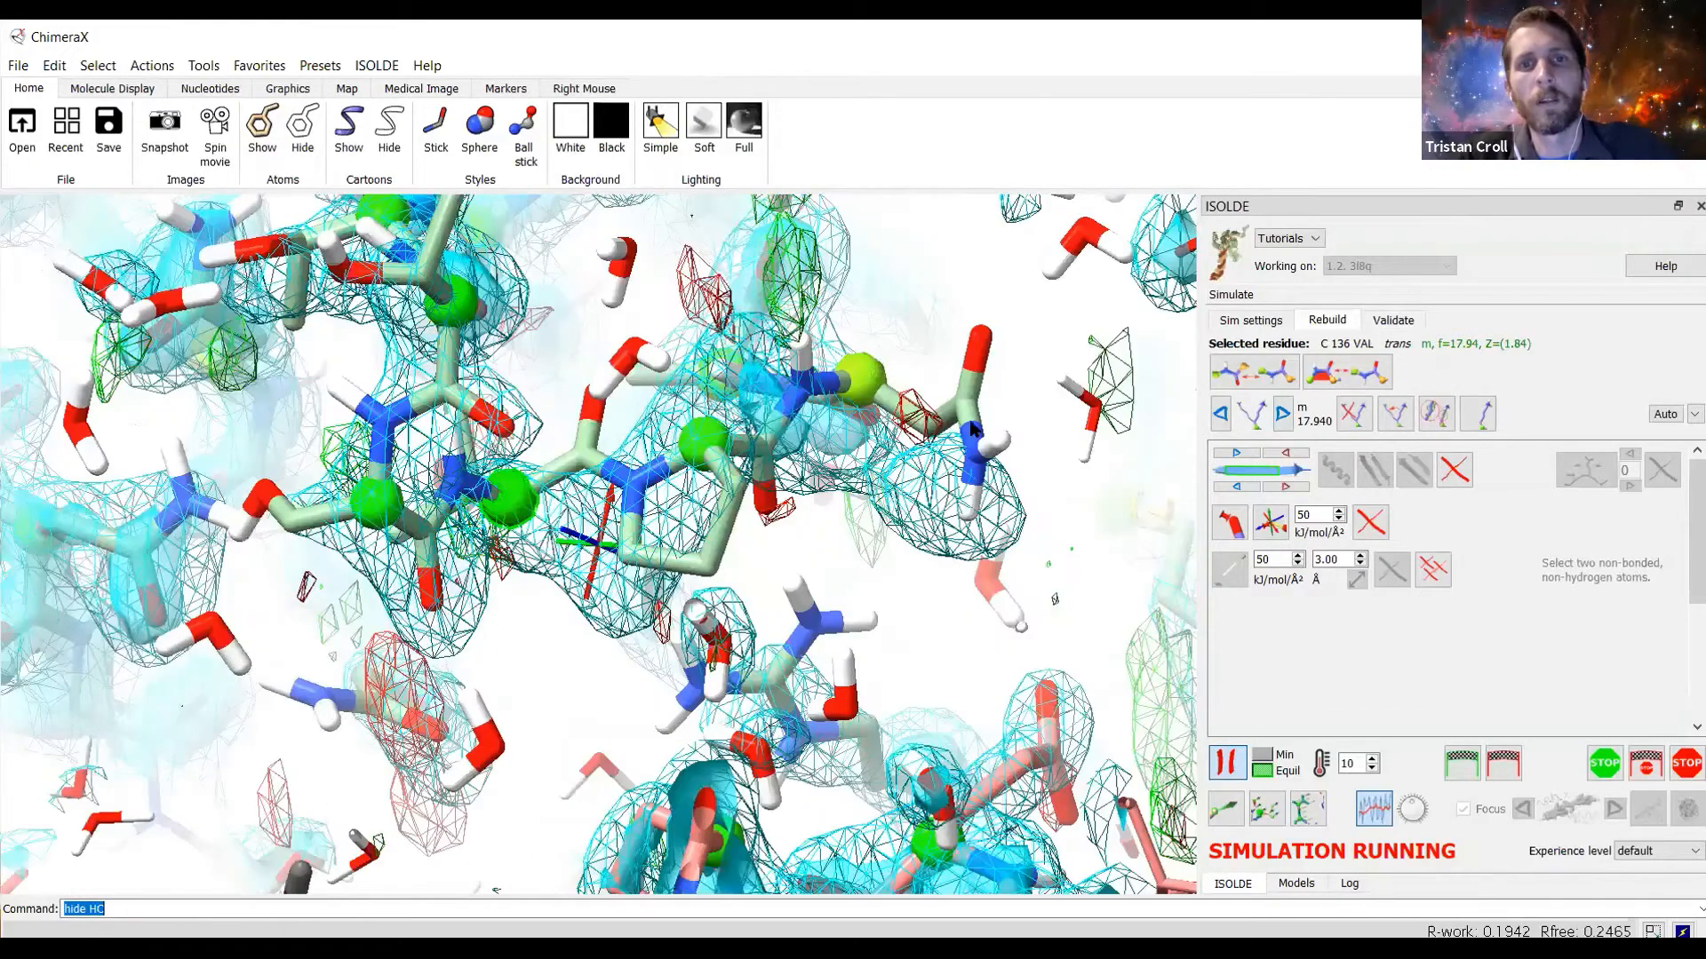
Settle the VAL 136 to ASN 138 loop against the density in the running simulation, then stop it keeping the coordinates.
{"action": "left_click_drag", "start_coordinate": [949, 555], "coordinate": [869, 600]}
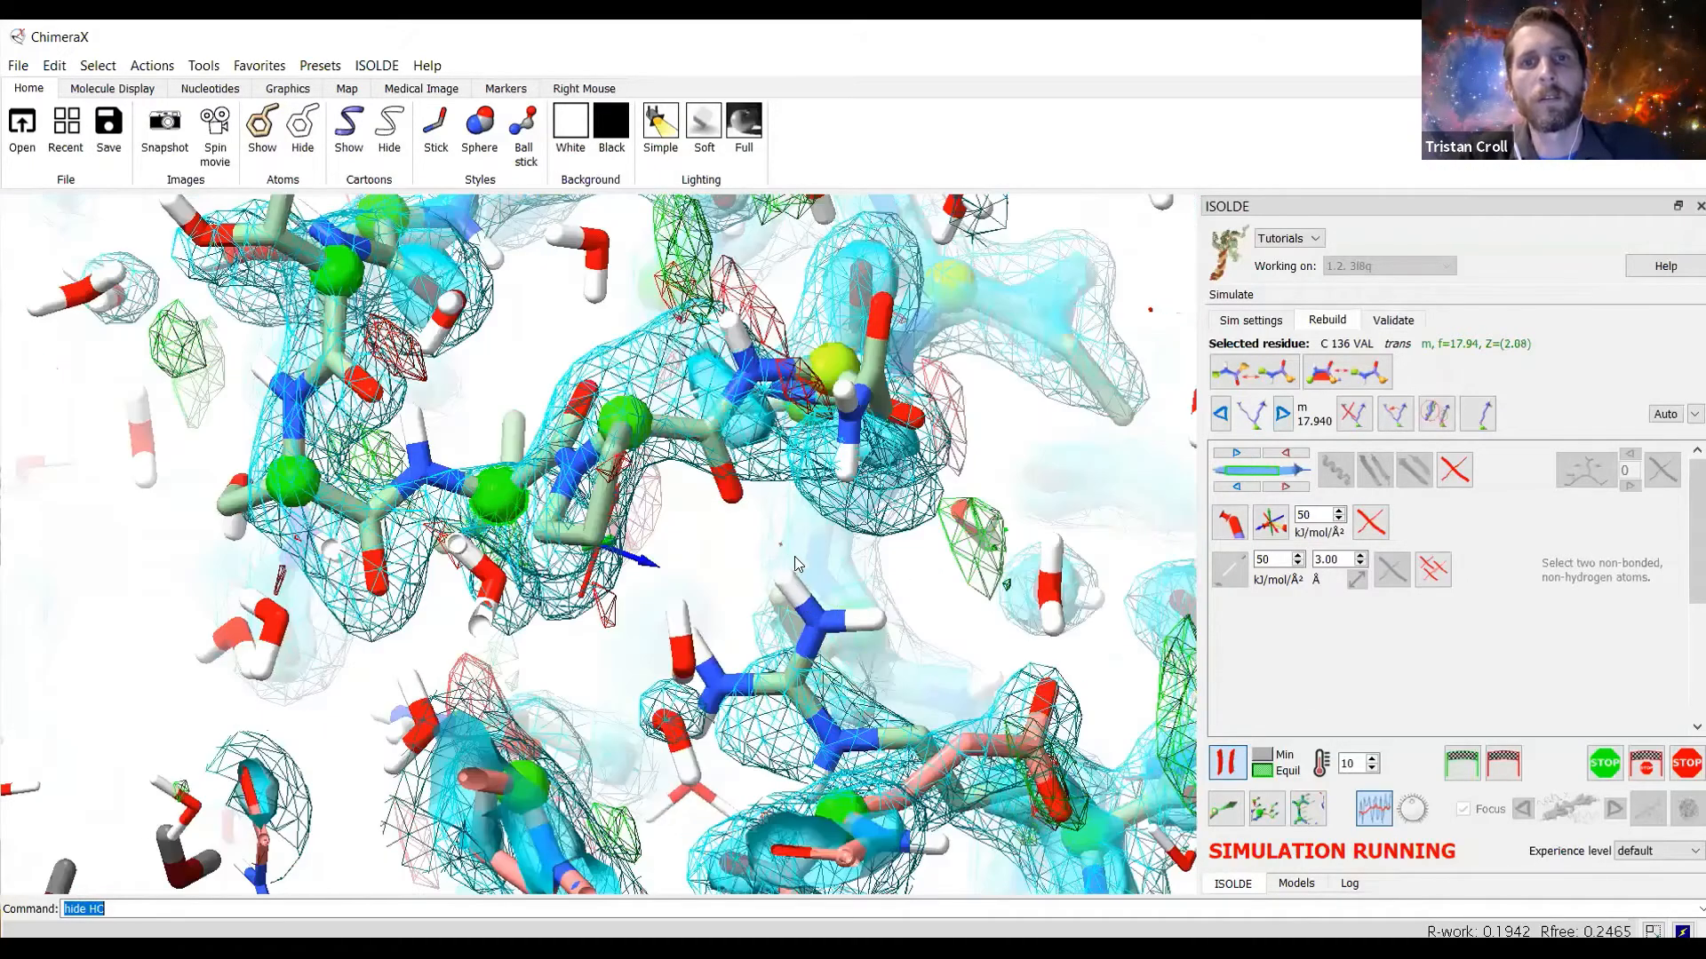
{"action": "left_click_drag", "start_coordinate": [824, 595], "coordinate": [855, 532]}
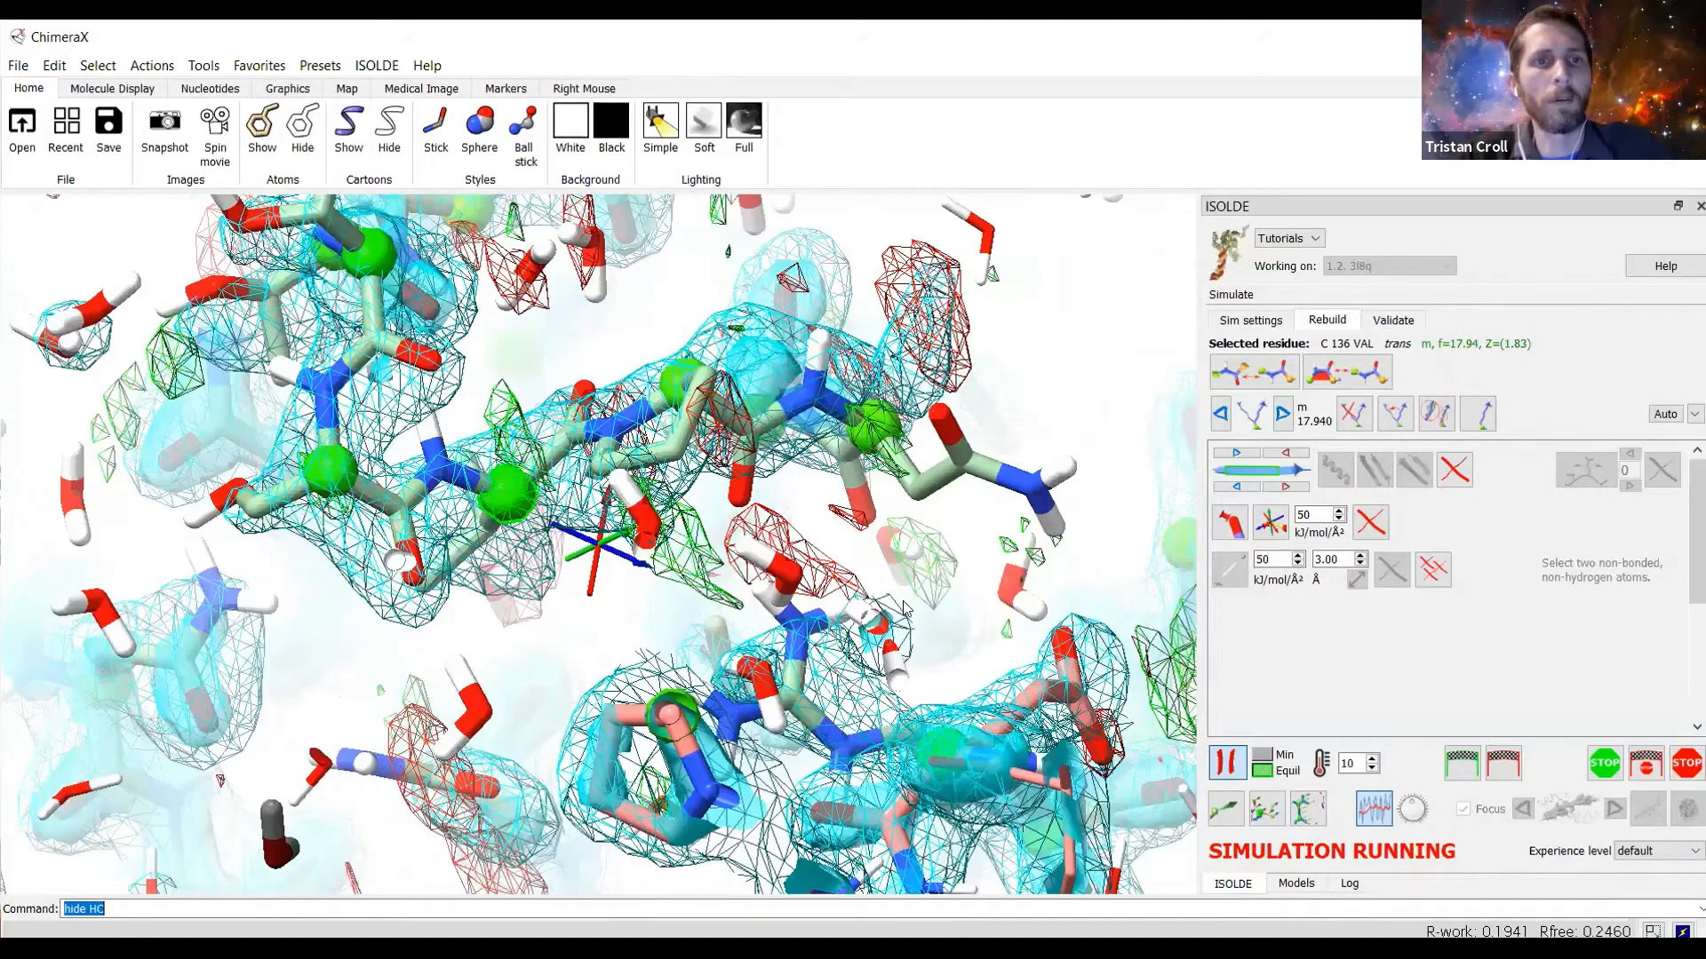
{"action": "left_click_drag", "start_coordinate": [904, 608], "coordinate": [912, 613]}
{"action": "left_click_drag", "start_coordinate": [880, 483], "coordinate": [844, 497]}
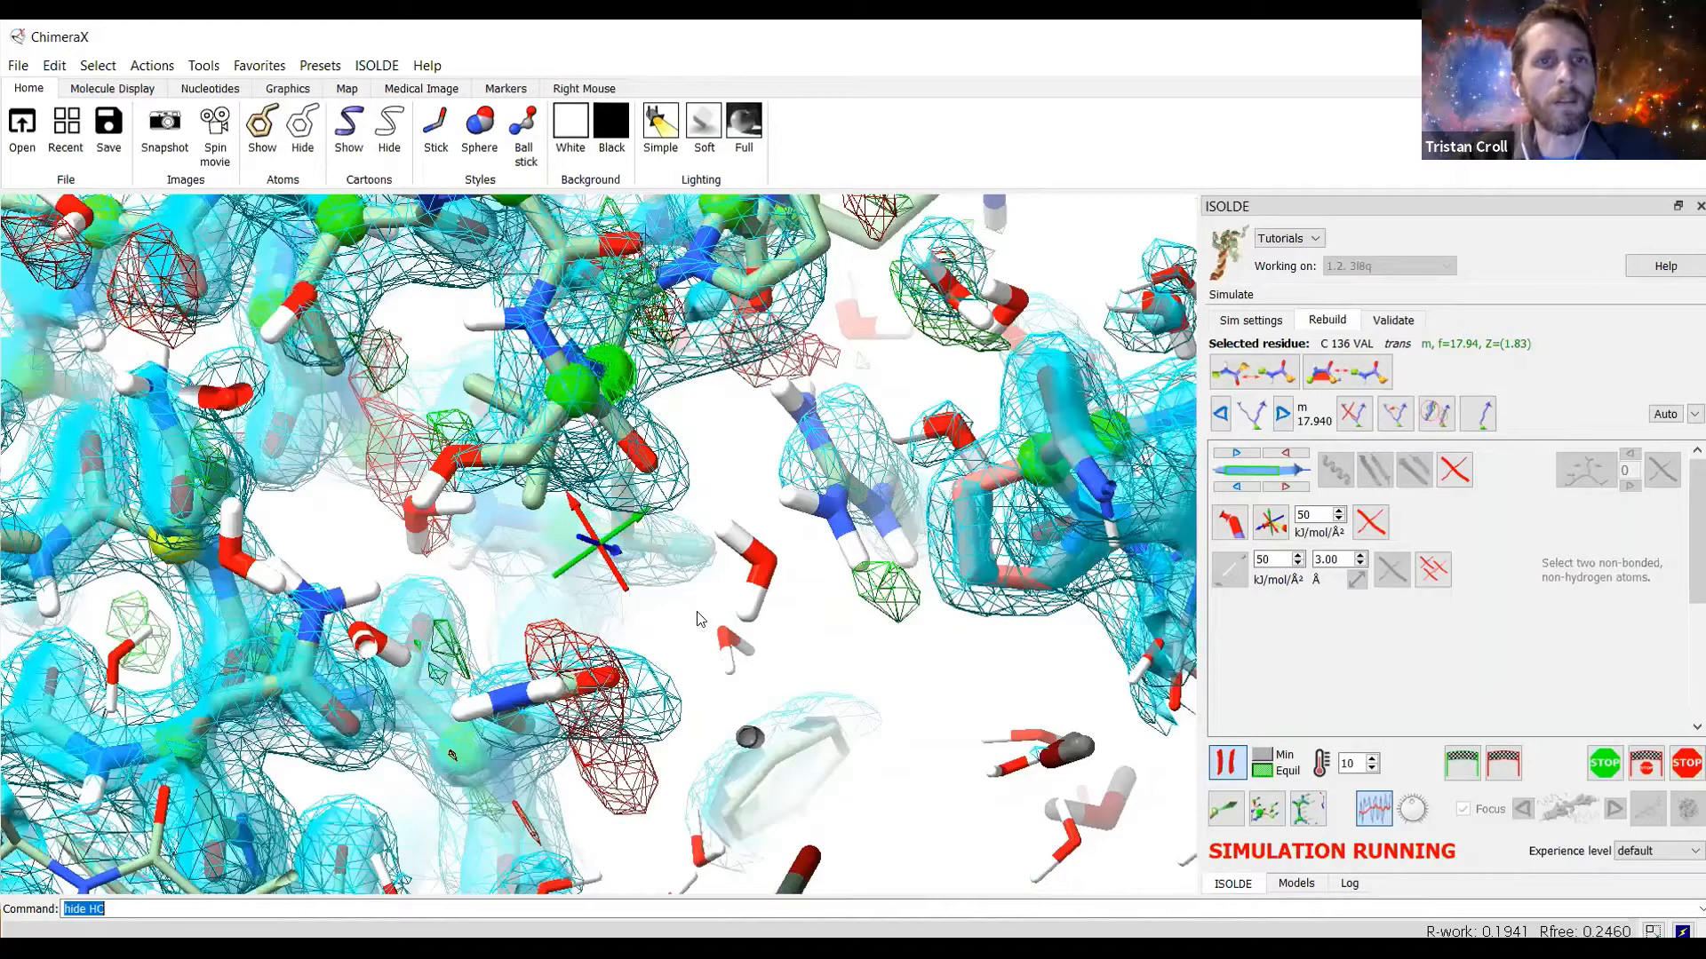
{"action": "left_click_drag", "start_coordinate": [697, 620], "coordinate": [749, 587]}
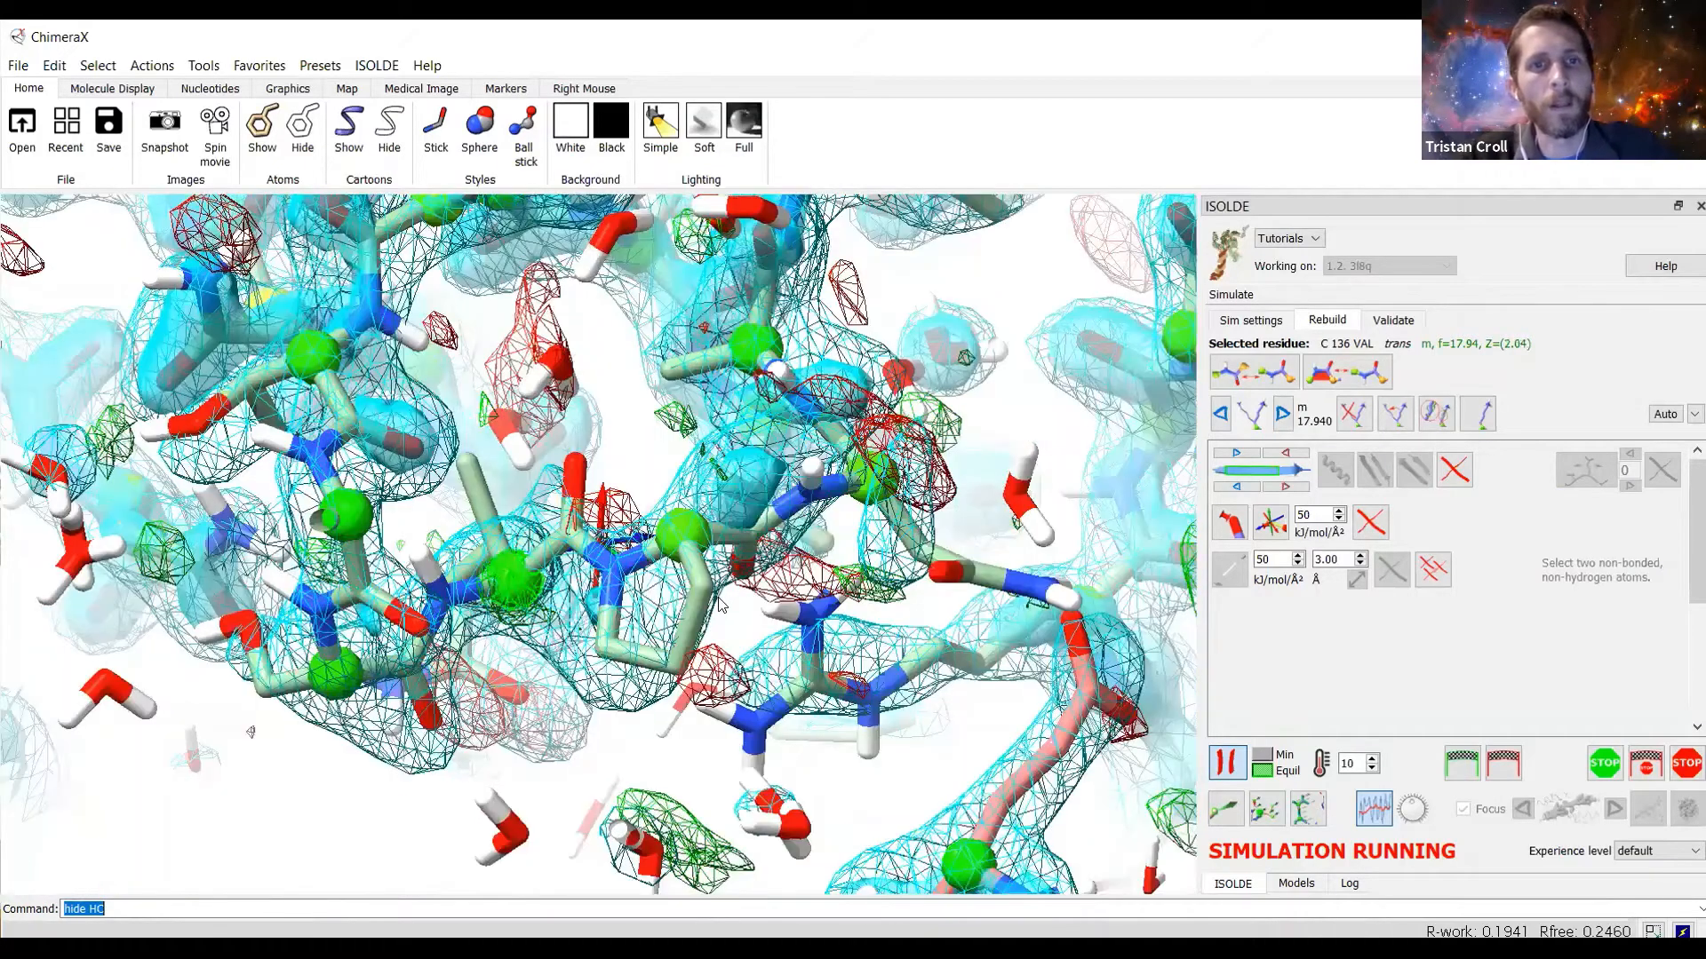
{"action": "left_click_drag", "start_coordinate": [702, 475], "coordinate": [812, 477]}
{"action": "left_click_drag", "start_coordinate": [804, 579], "coordinate": [819, 588]}
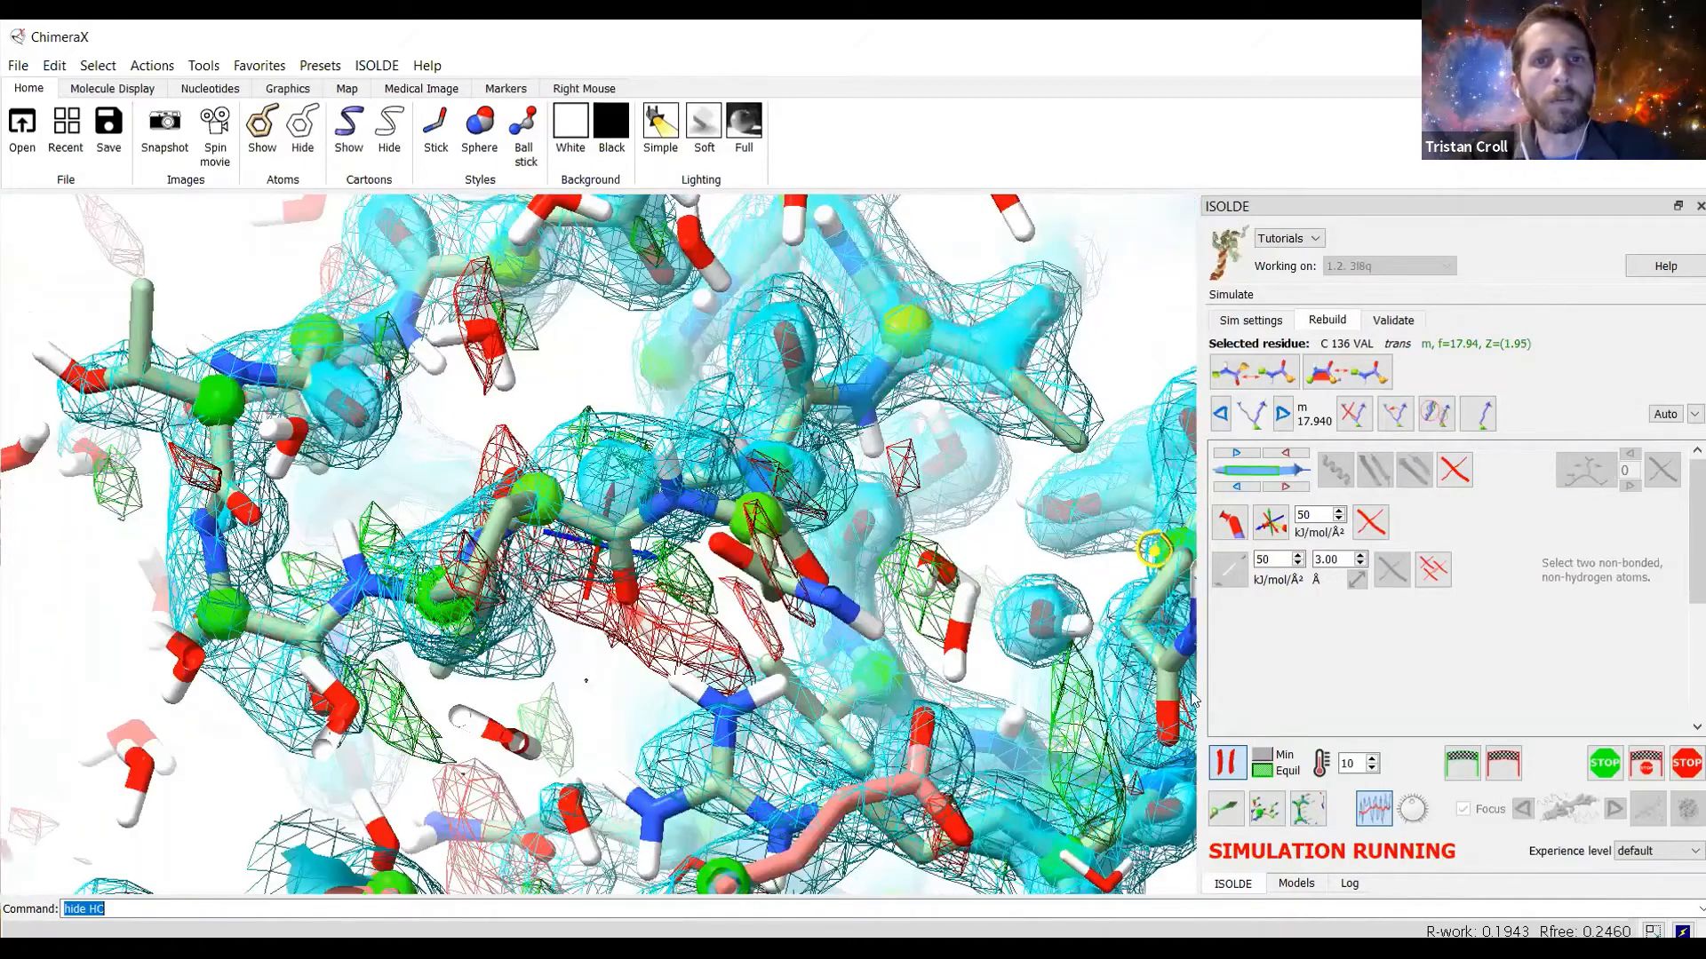
{"action": "left_click_drag", "start_coordinate": [811, 690], "coordinate": [815, 676]}
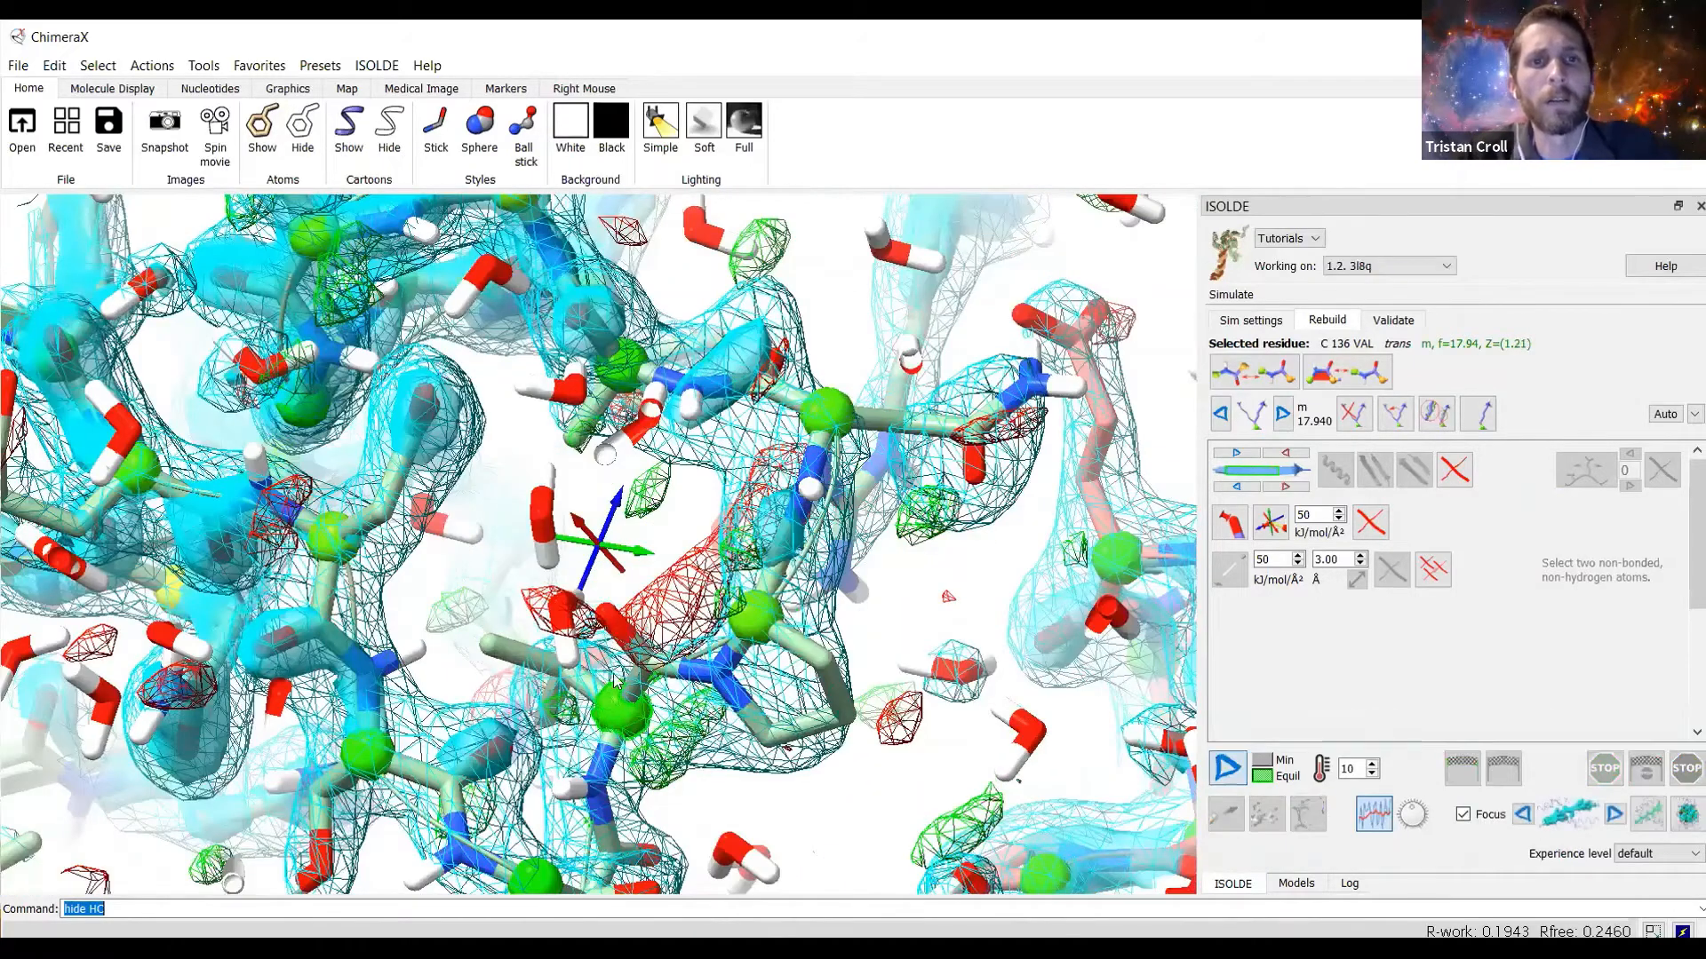
Examine the rebuilt VAL 136 to ASN 138 loop, its leftover difference density and the neighbouring chain around it.
{"action": "left_click_drag", "start_coordinate": [624, 683], "coordinate": [759, 640]}
{"action": "left_click_drag", "start_coordinate": [797, 730], "coordinate": [801, 711]}
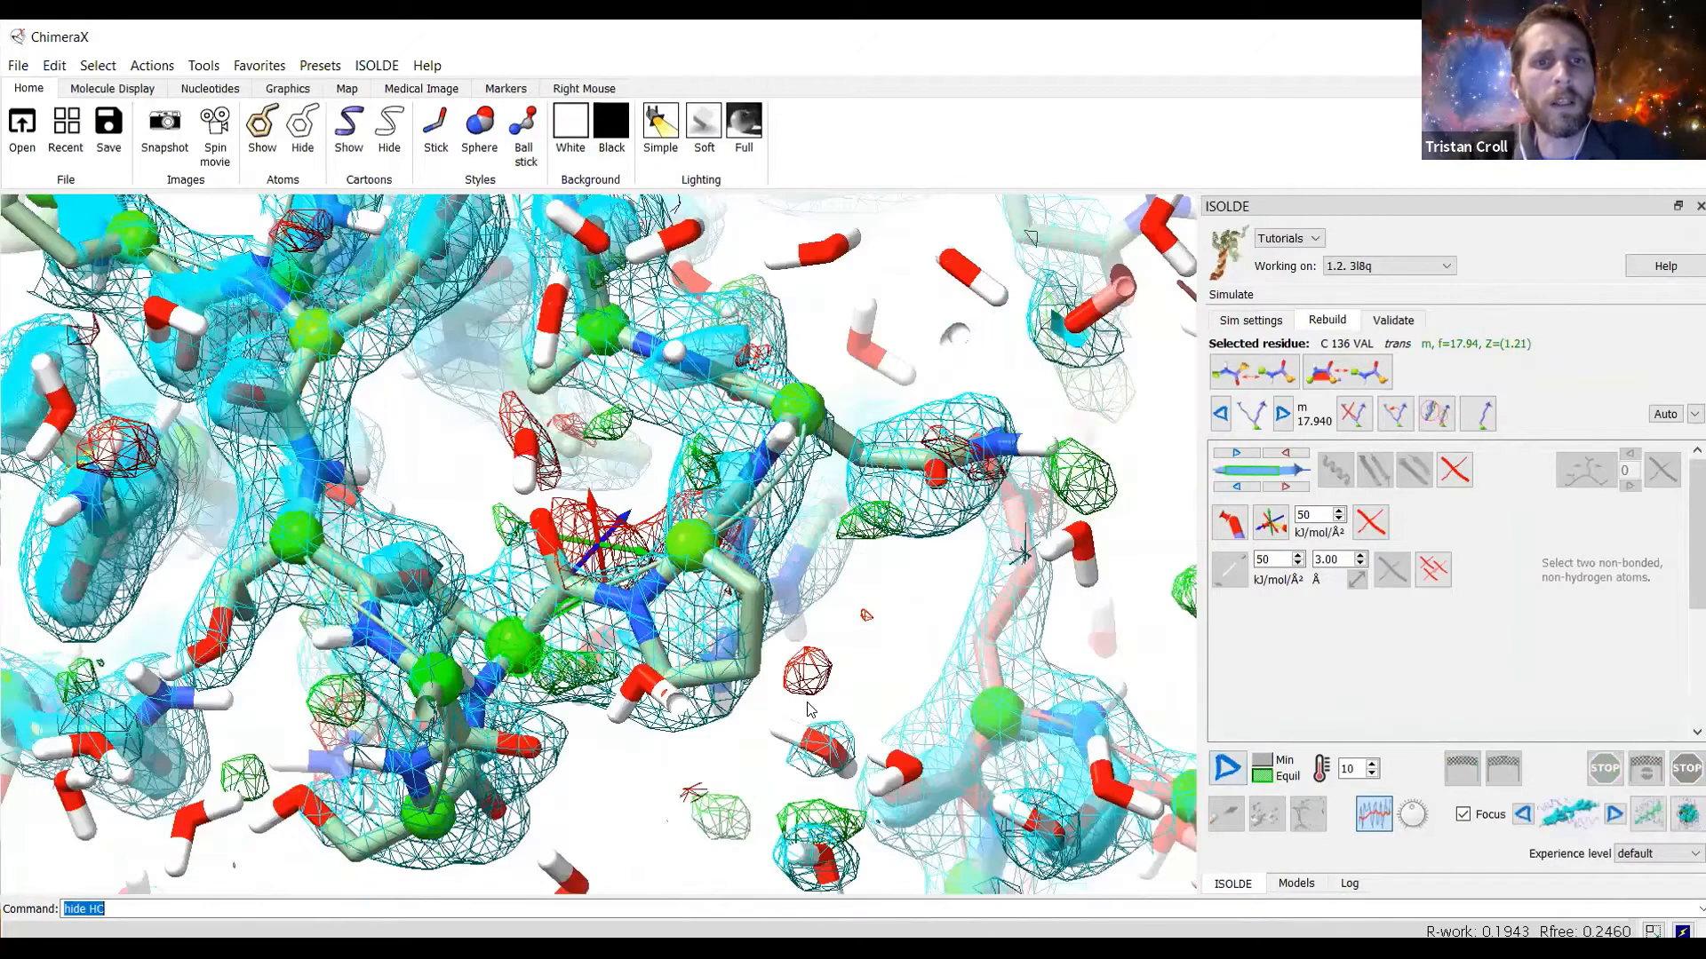
{"action": "scroll", "coordinate": [800, 707], "scroll_direction": "down", "scroll_amount": 5}
{"action": "scroll", "coordinate": [801, 706], "scroll_direction": "up", "scroll_amount": 4}
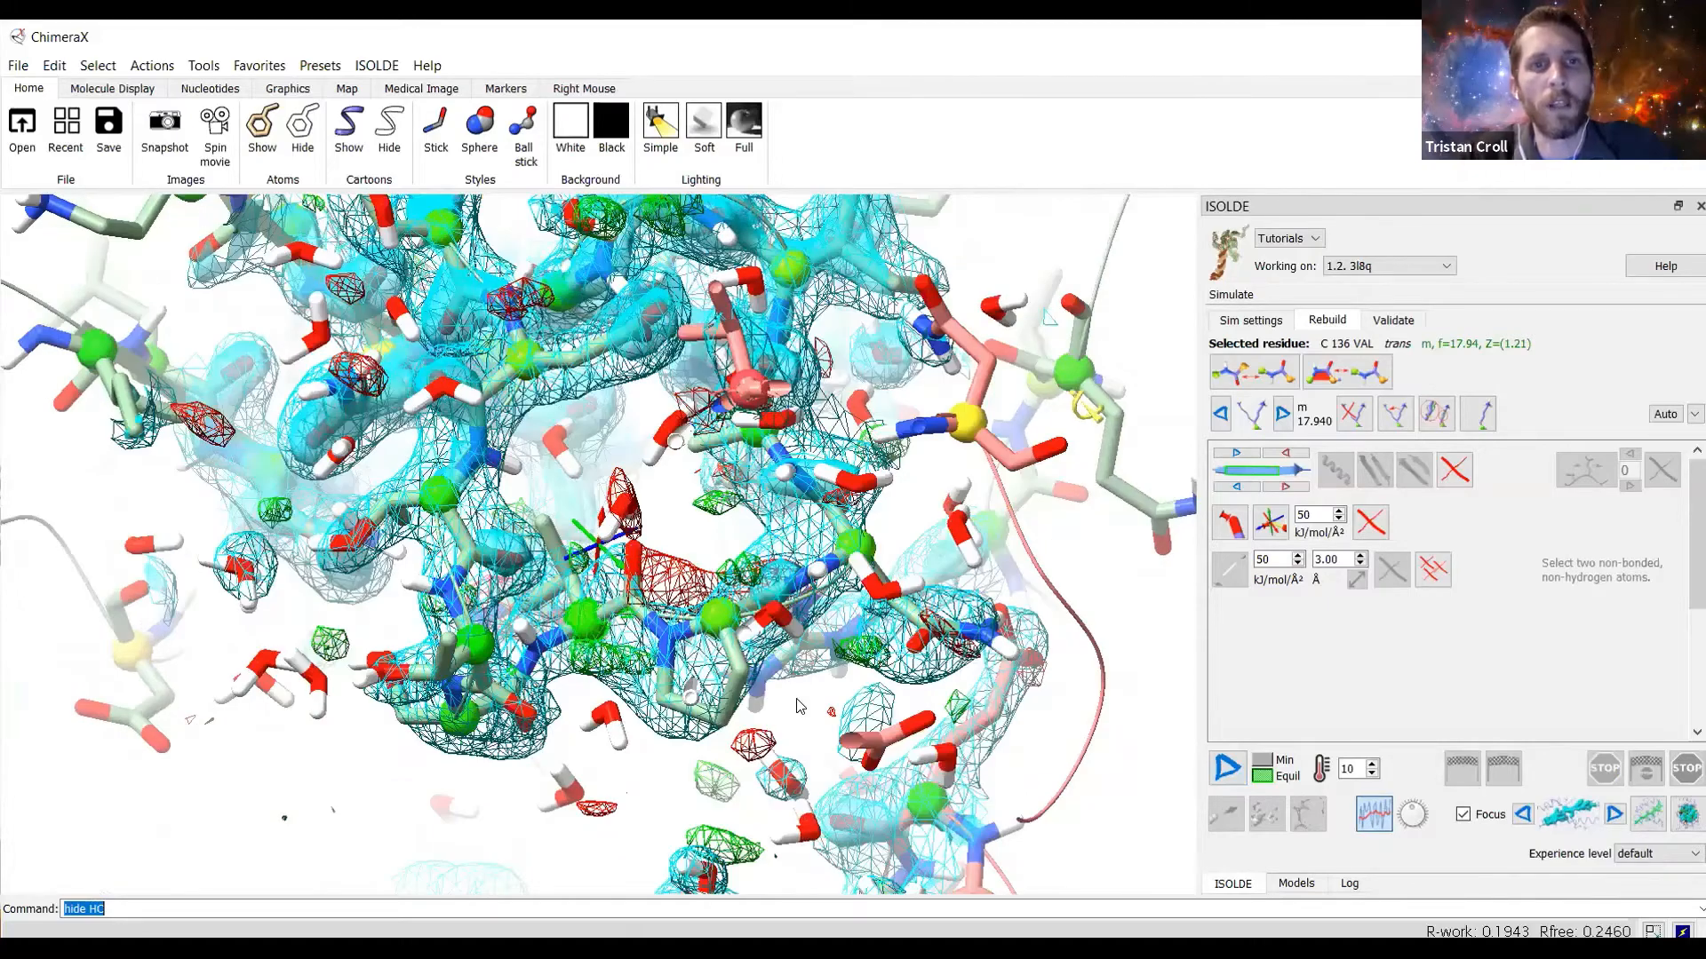
{"action": "scroll", "coordinate": [656, 569], "scroll_direction": "up", "scroll_amount": 3}
{"action": "left_click_drag", "start_coordinate": [655, 569], "coordinate": [649, 619]}
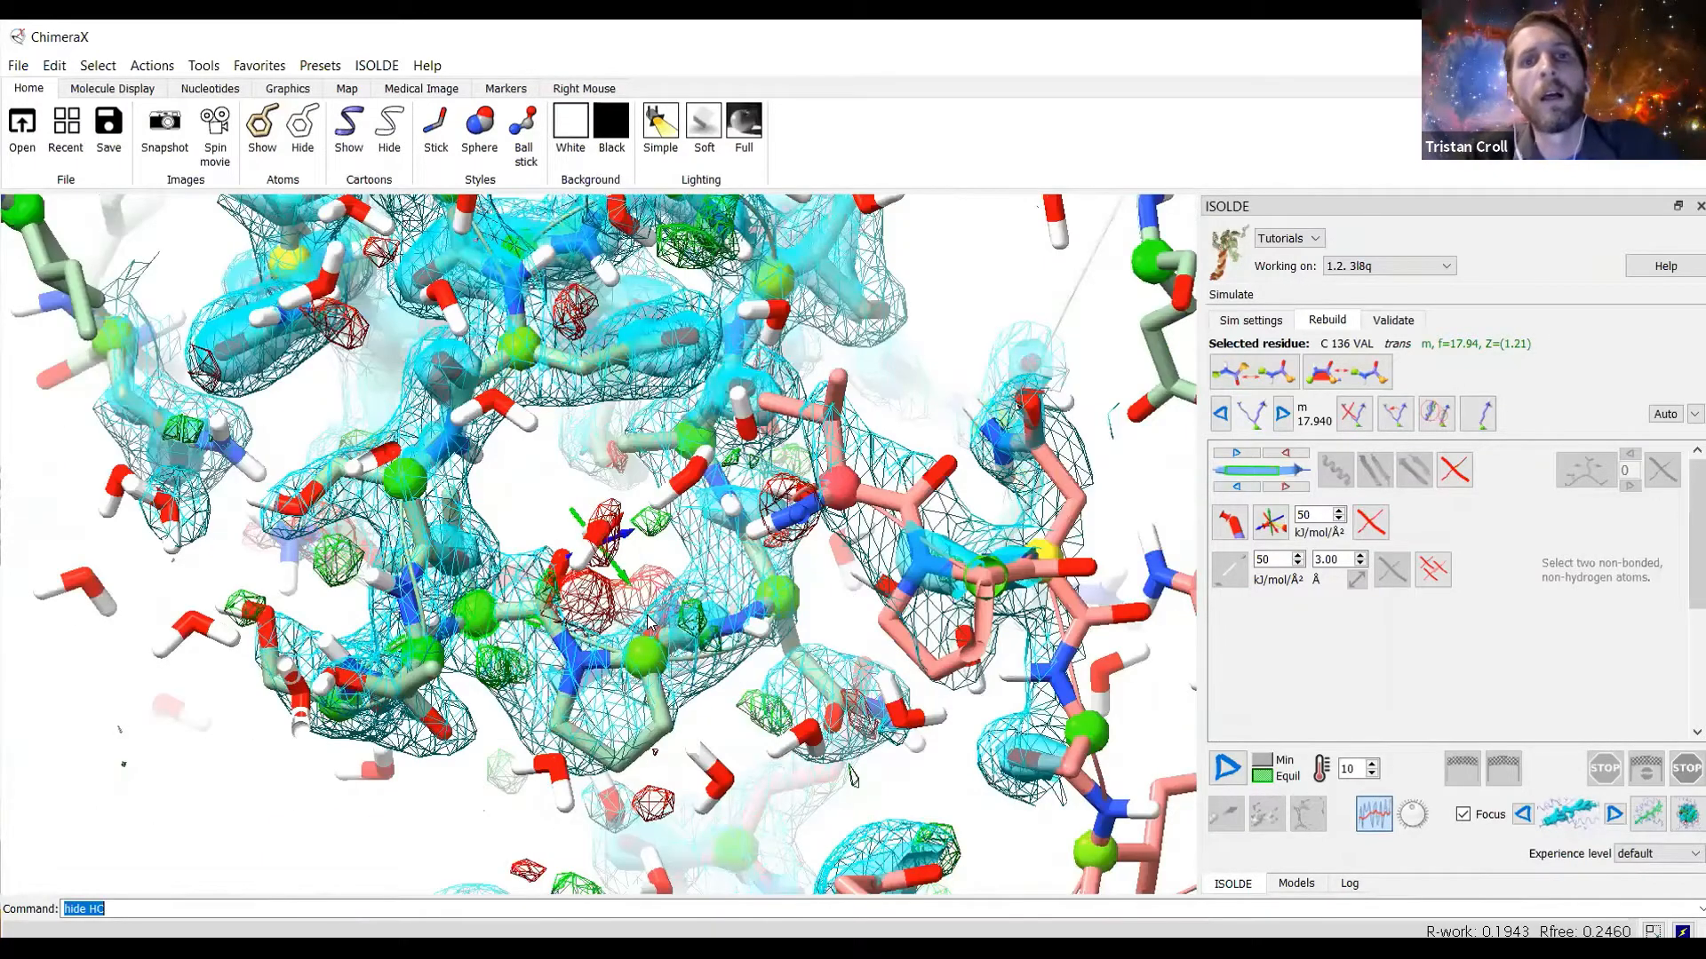
Go to a well-resolved side chain within strong density and start a new simulation around that region.
{"action": "mouse_move", "coordinate": [671, 654]}
{"action": "left_mouse_down"}
{"action": "mouse_move", "coordinate": [709, 732]}
{"action": "mouse_move", "coordinate": [899, 704]}
{"action": "left_mouse_up"}
{"action": "left_click_drag", "start_coordinate": [895, 642], "coordinate": [616, 520]}
{"action": "scroll", "coordinate": [613, 533], "scroll_direction": "up", "scroll_amount": 4}
{"action": "scroll", "coordinate": [817, 622], "scroll_direction": "up", "scroll_amount": 3}
{"action": "left_click_drag", "start_coordinate": [445, 550], "coordinate": [386, 622]}
{"action": "left_click", "coordinate": [668, 579], "text": "ctrl"}
{"action": "key", "text": "space"}
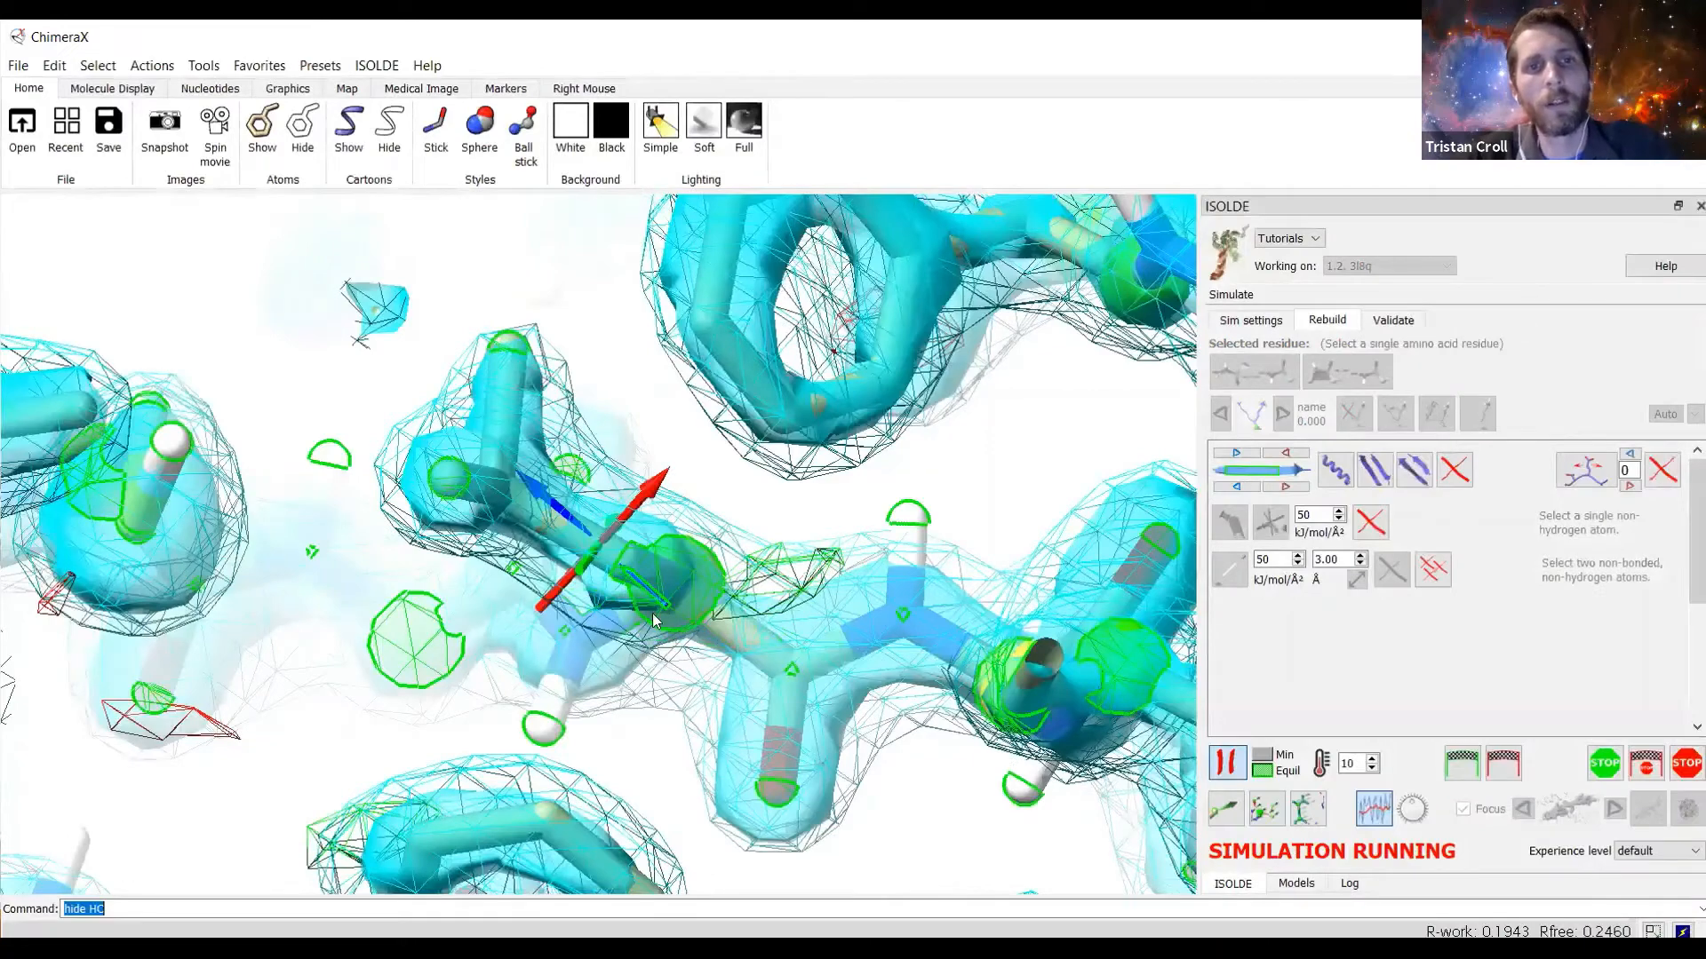
Clear the selection and tug the well-resolved side chain out of its density into a wrong conformation in the running simulation.
{"action": "left_click_drag", "start_coordinate": [653, 619], "coordinate": [465, 407]}
{"action": "left_click", "coordinate": [519, 601], "text": "ctrl"}
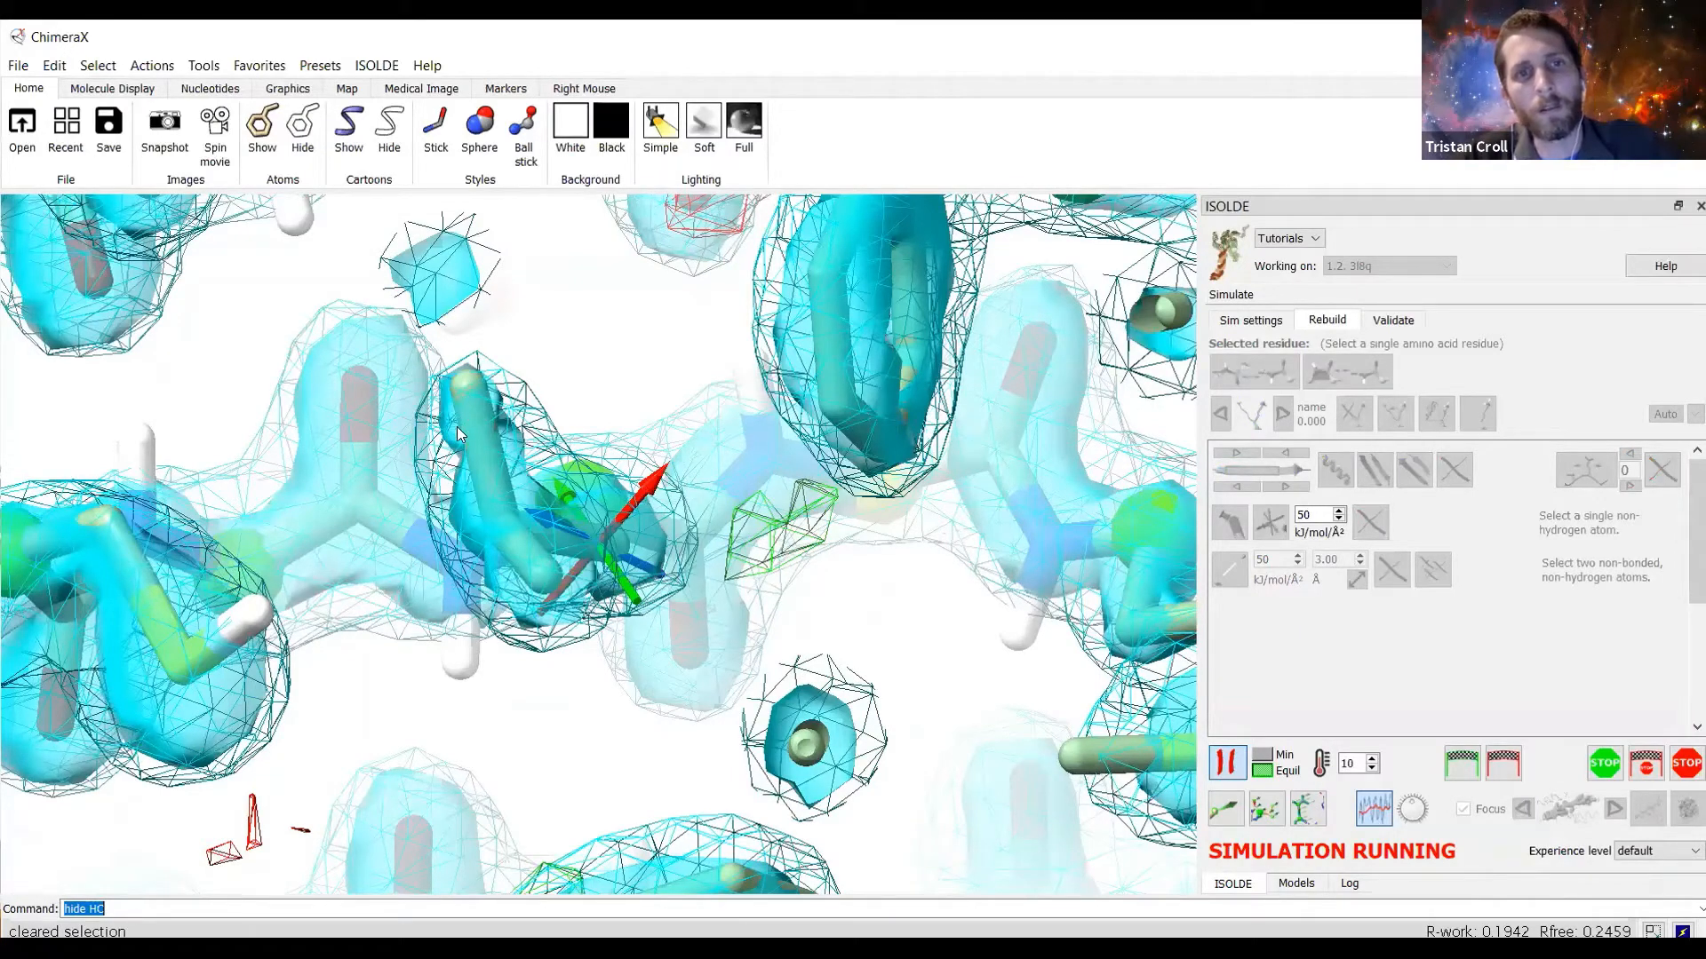
{"action": "mouse_move", "coordinate": [456, 427]}
{"action": "left_mouse_down"}
{"action": "mouse_move", "coordinate": [460, 408]}
{"action": "mouse_move", "coordinate": [442, 442]}
{"action": "left_mouse_up"}
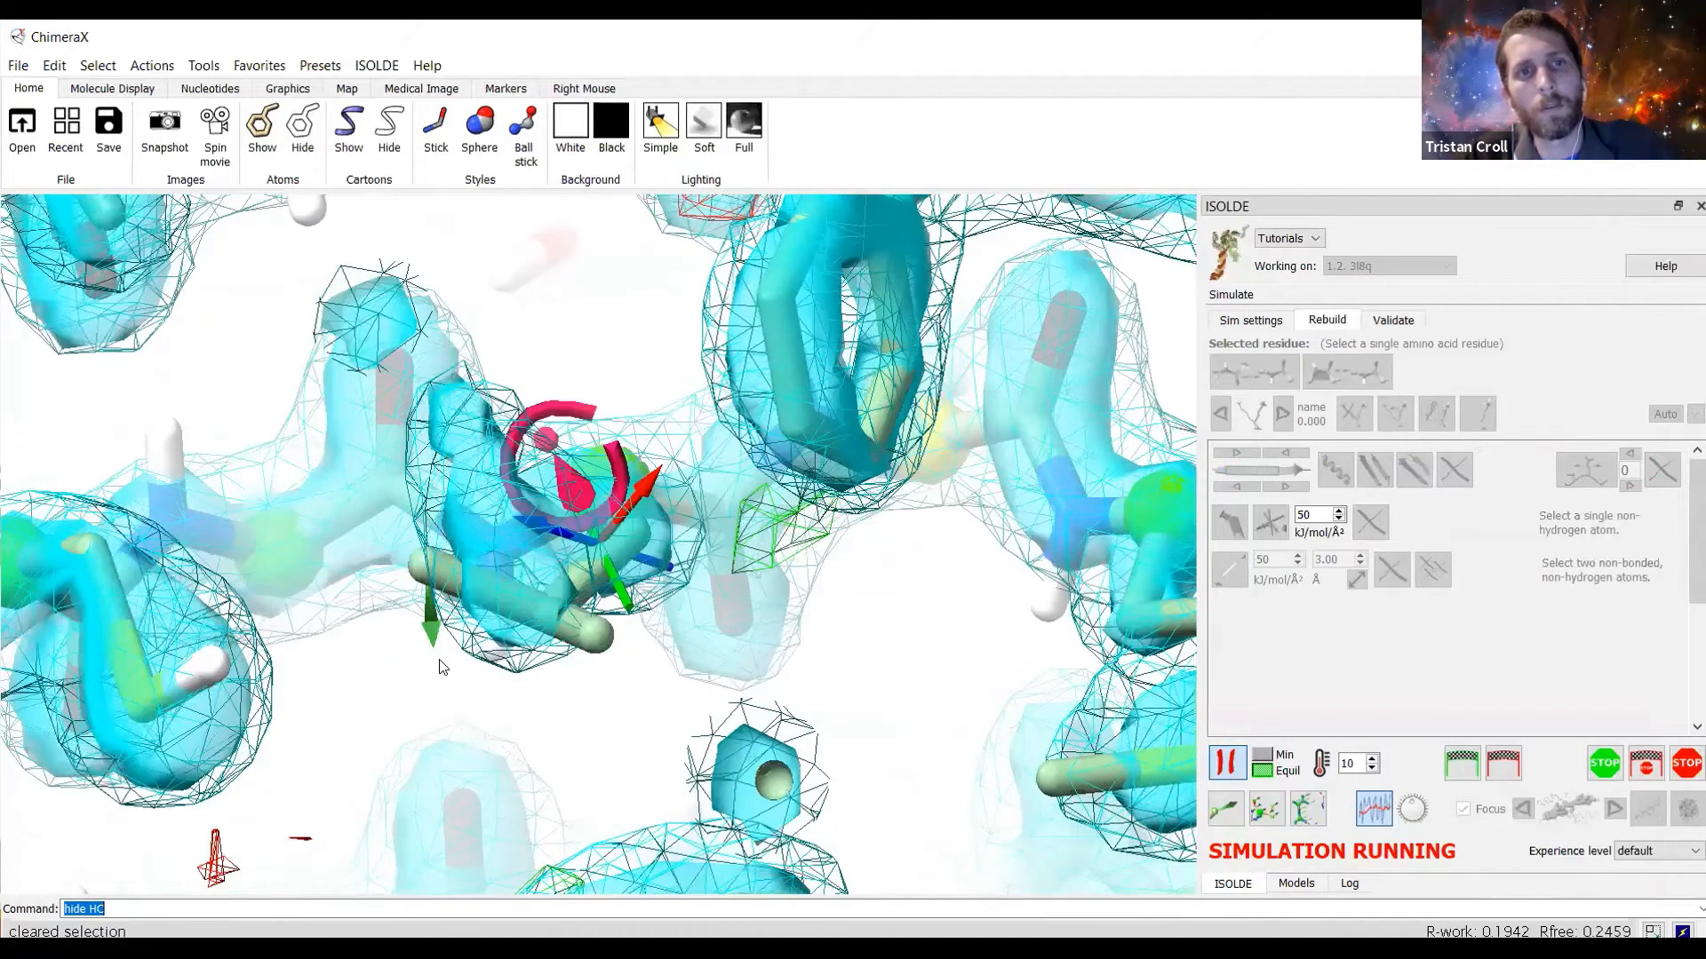
{"action": "right_click_drag", "start_coordinate": [440, 660], "coordinate": [463, 647]}
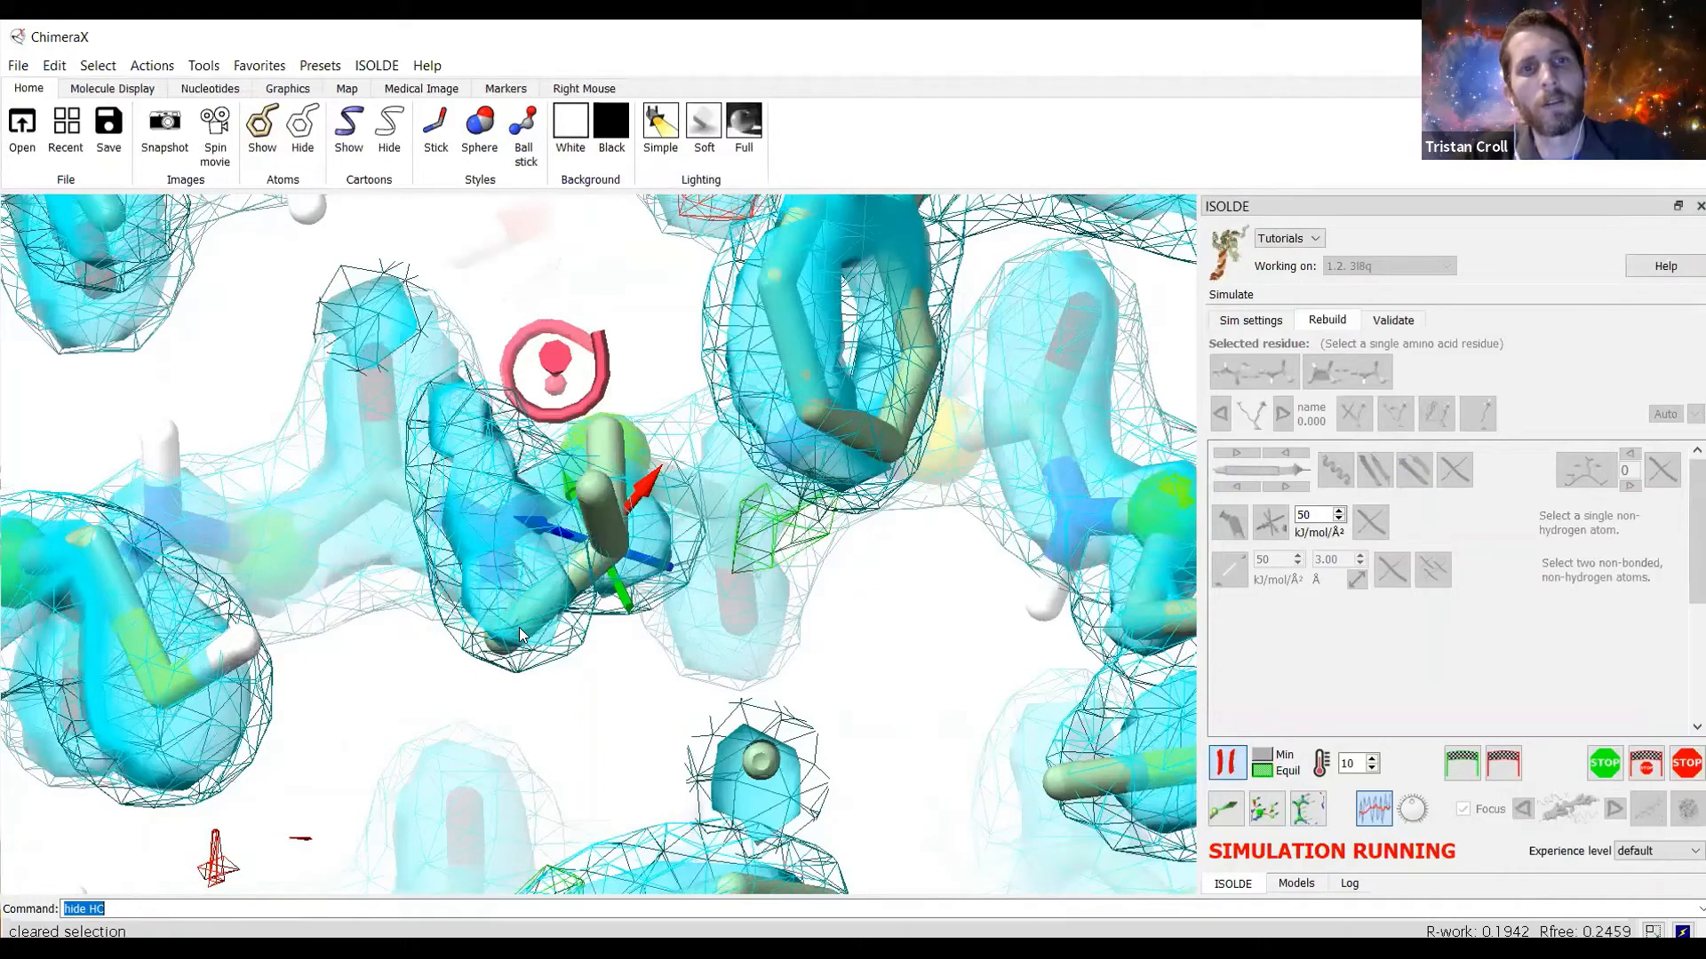
{"action": "mouse_move", "coordinate": [519, 627]}
{"action": "right_mouse_down"}
{"action": "mouse_move", "coordinate": [677, 430]}
{"action": "mouse_move", "coordinate": [709, 423]}
{"action": "mouse_move", "coordinate": [735, 449]}
{"action": "right_mouse_up"}
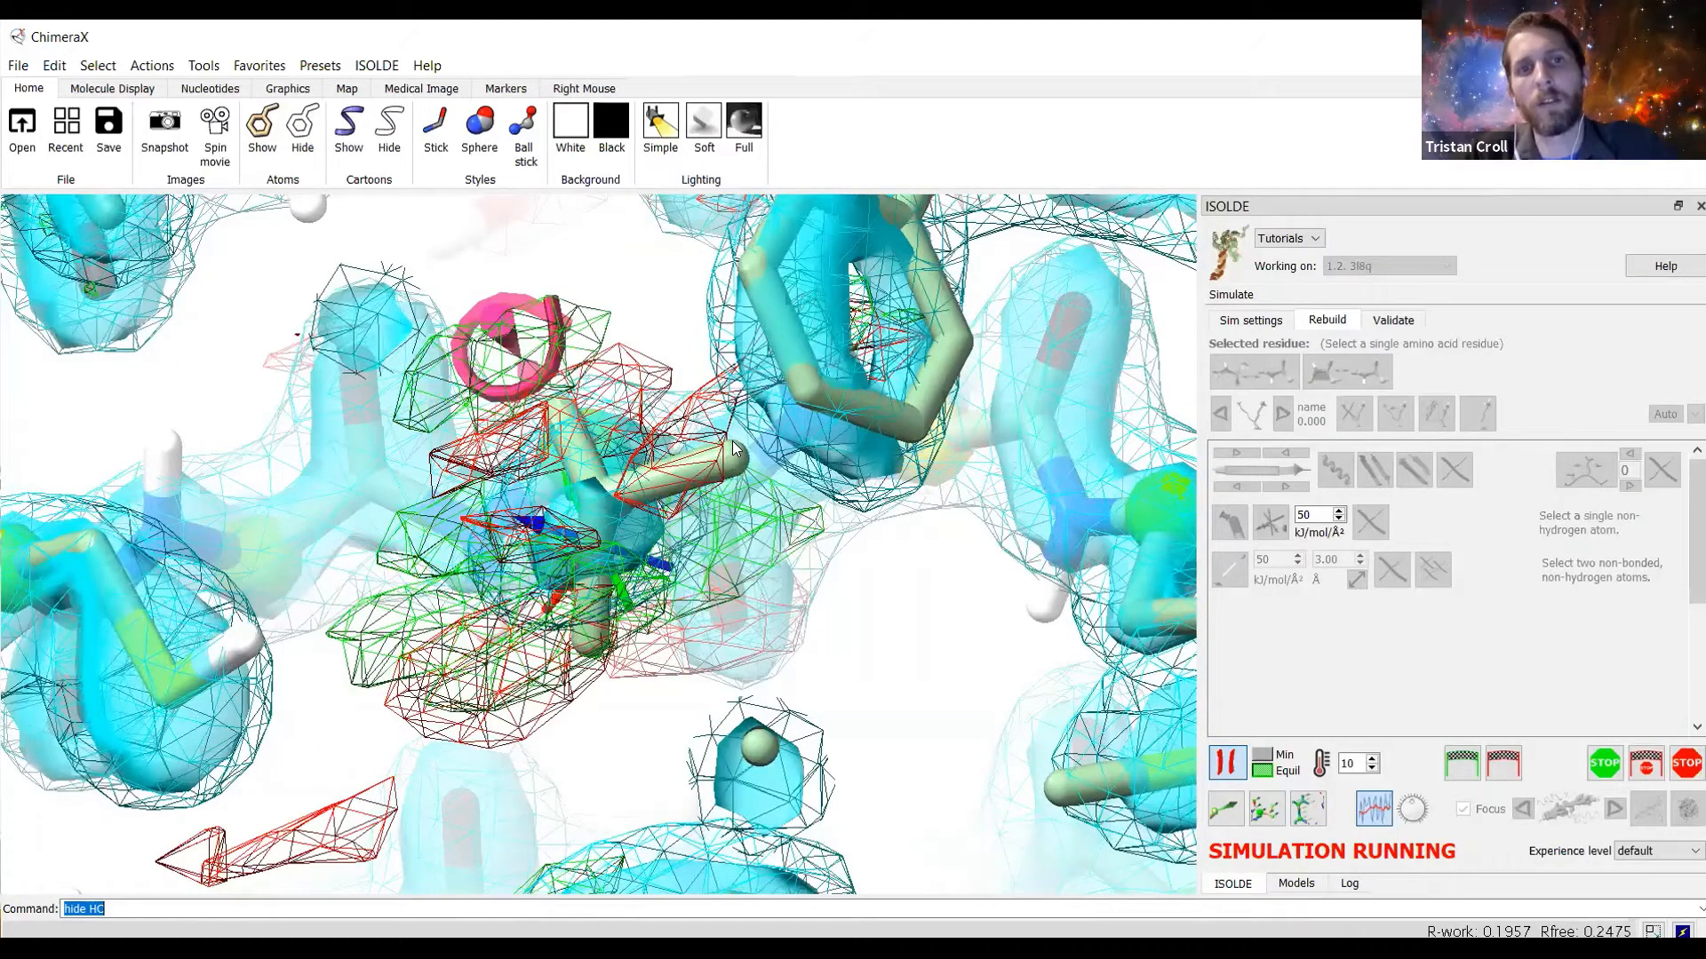
{"action": "right_click_drag", "start_coordinate": [735, 449], "coordinate": [657, 597]}
Examine the misplaced side chain and the positive and negative difference density around it from several angles.
{"action": "left_click_drag", "start_coordinate": [658, 597], "coordinate": [753, 613]}
{"action": "left_click_drag", "start_coordinate": [681, 553], "coordinate": [734, 555]}
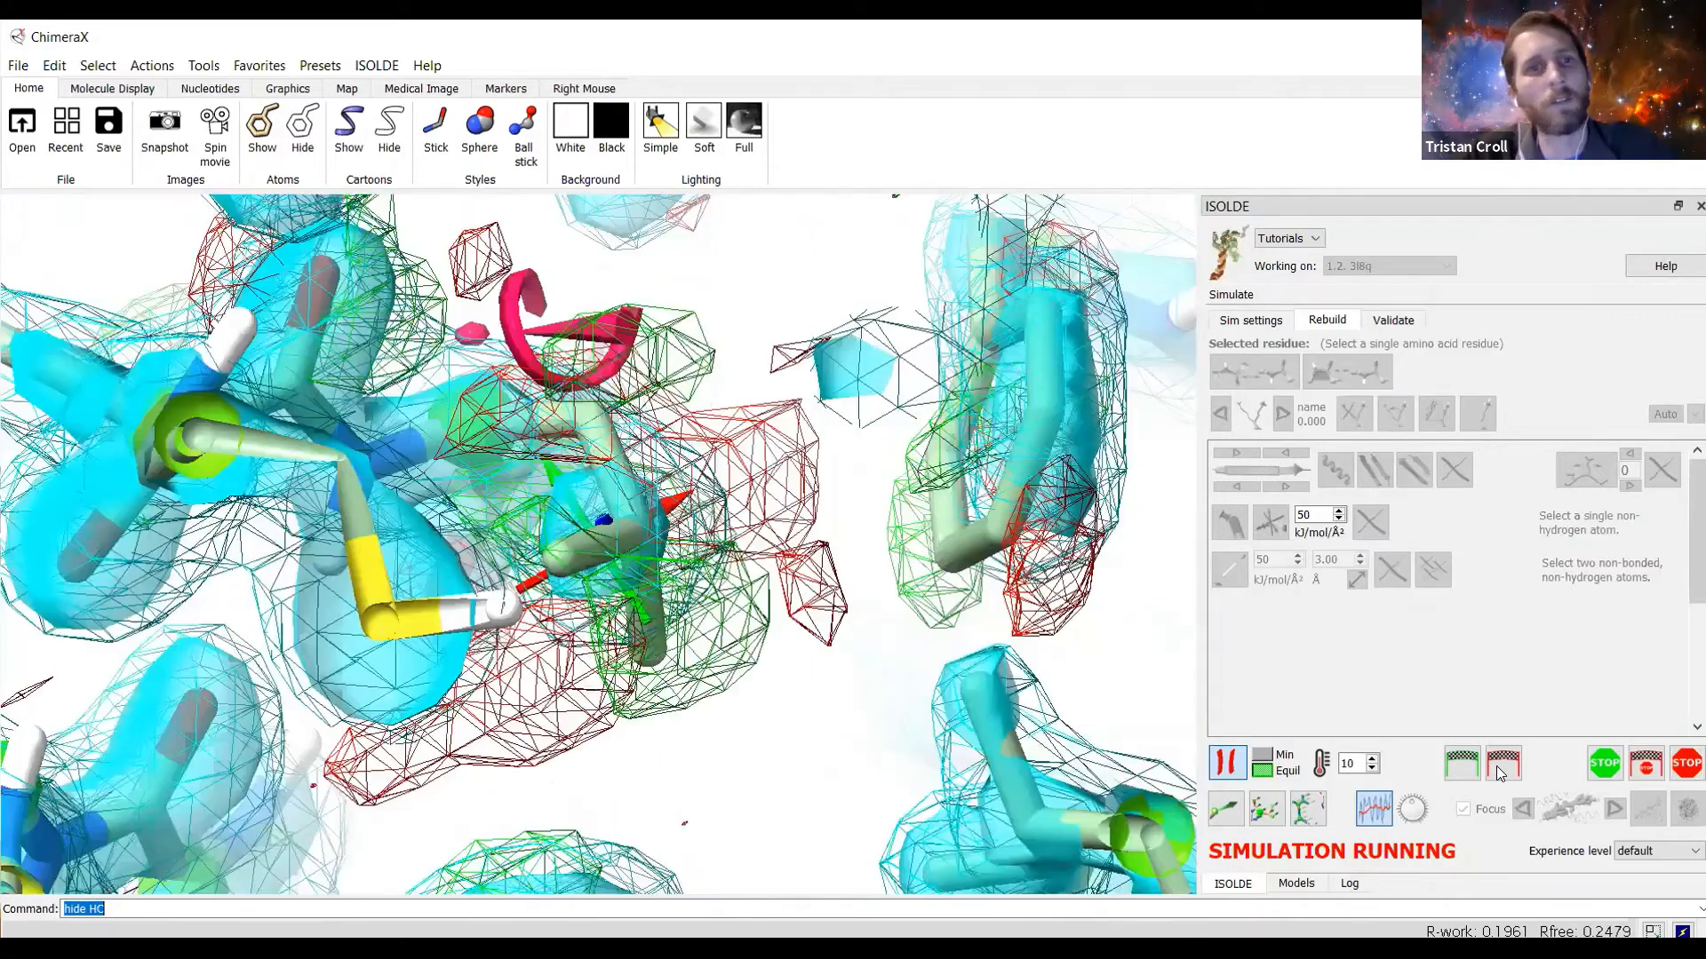
{"action": "left_click_drag", "start_coordinate": [702, 586], "coordinate": [626, 597]}
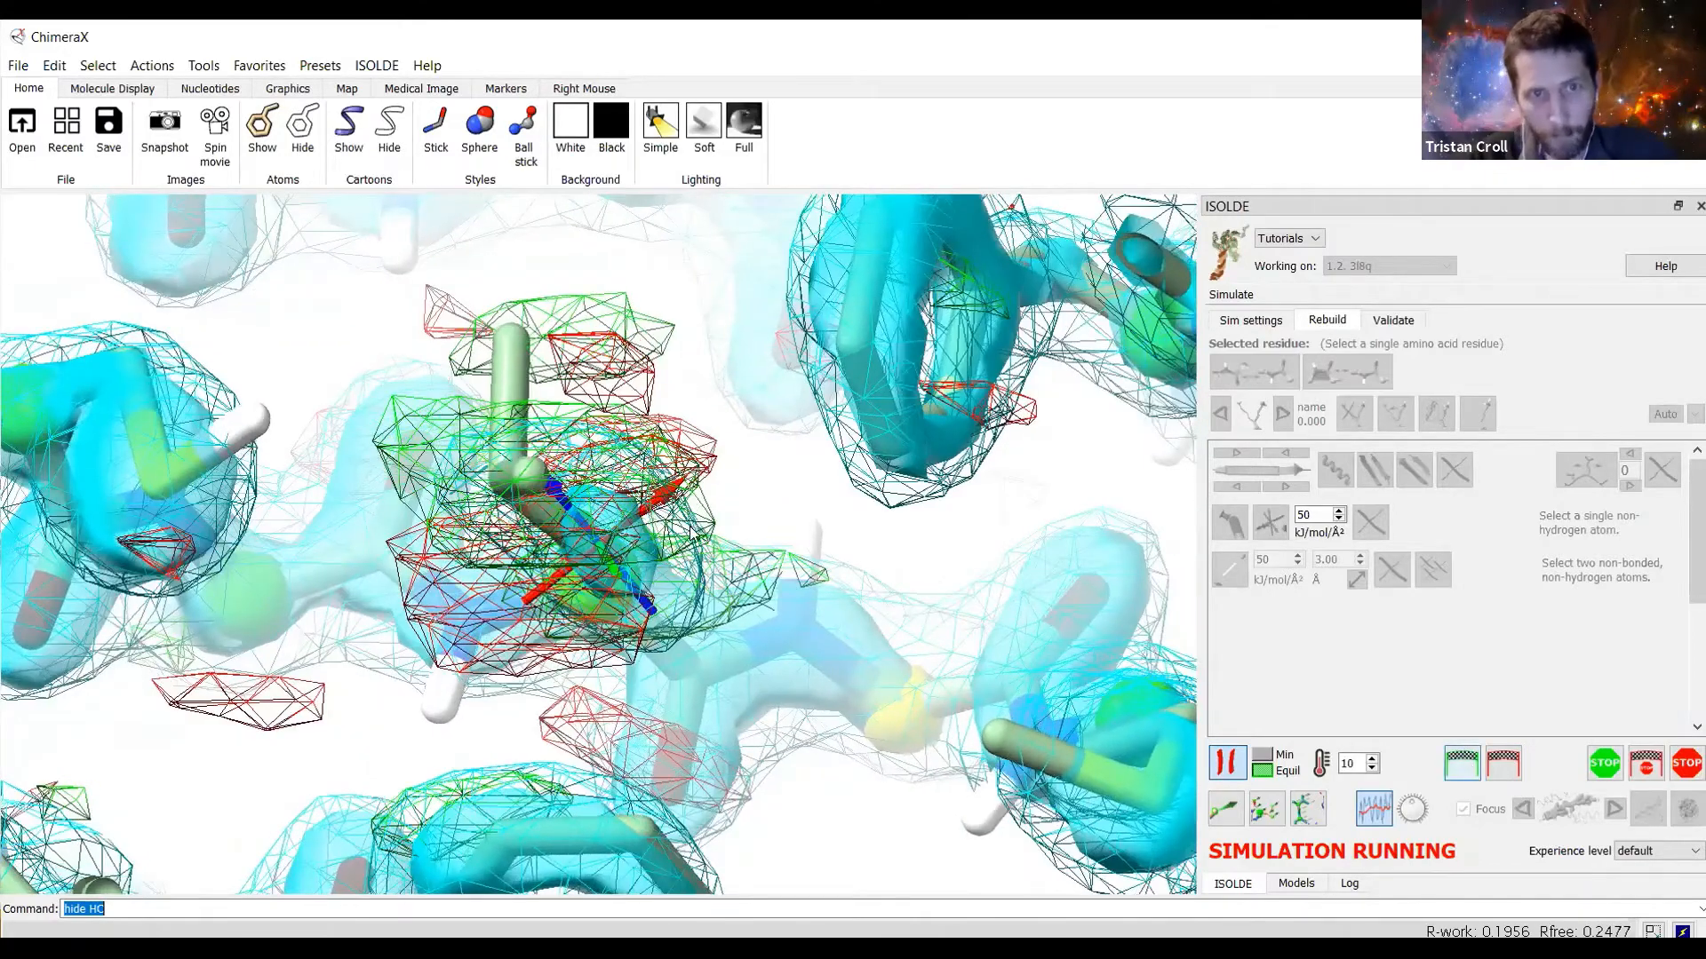
{"action": "left_click_drag", "start_coordinate": [652, 615], "coordinate": [787, 786]}
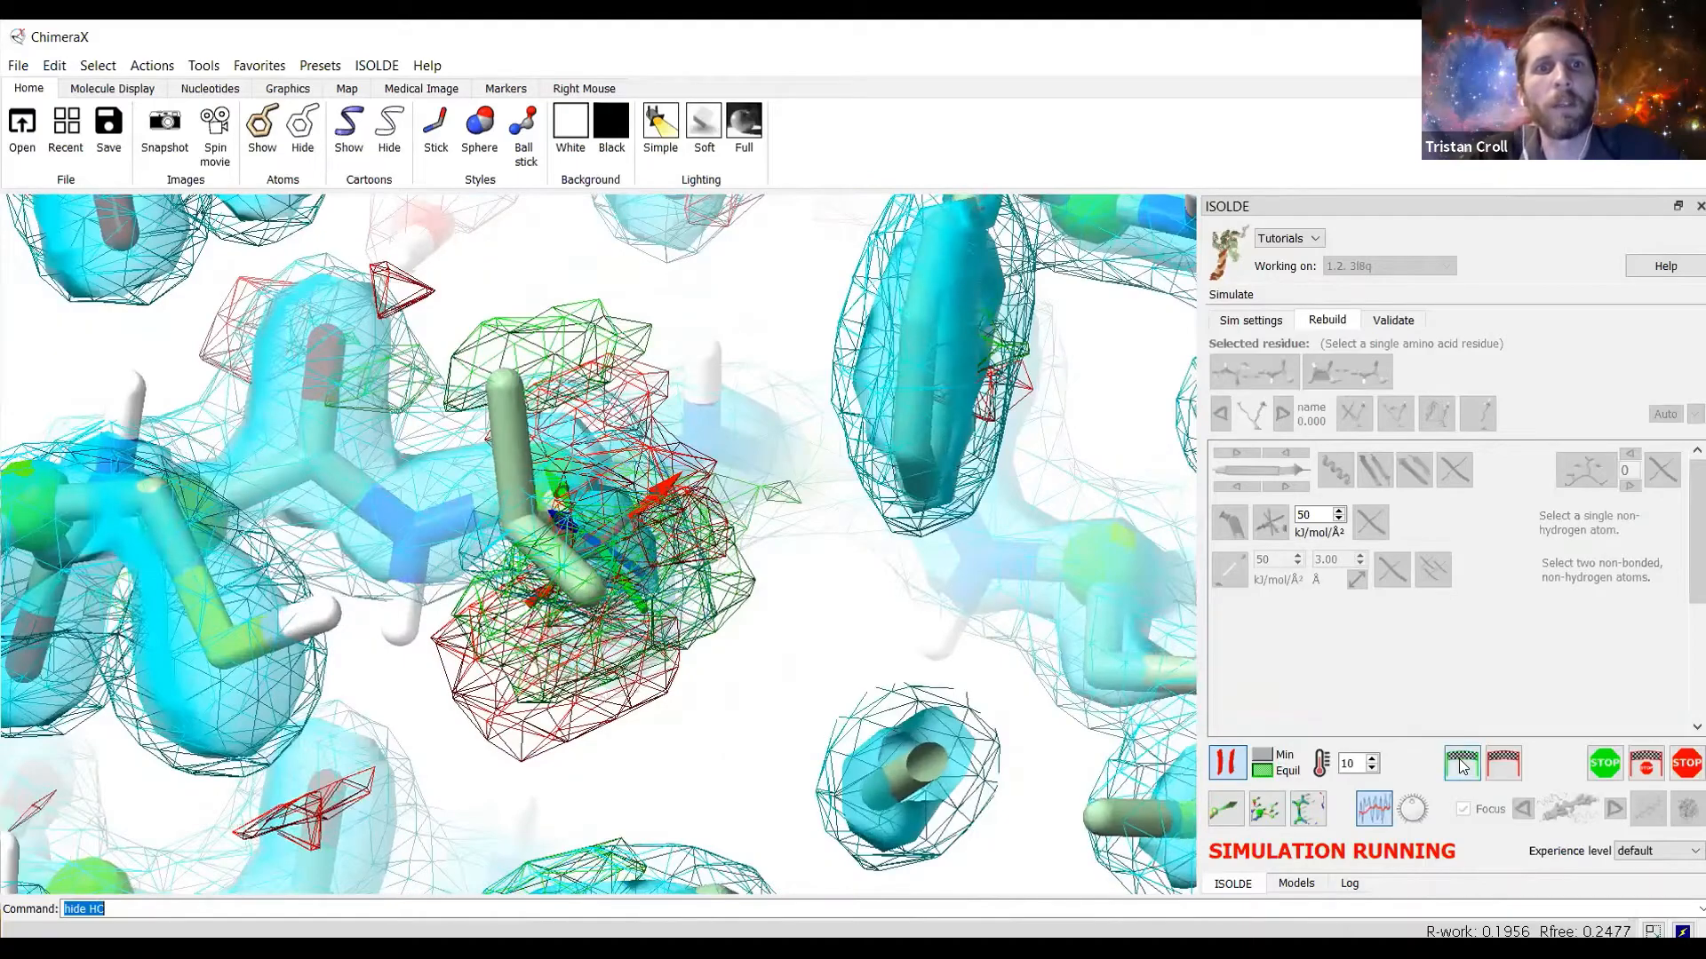
Stop the simulation with the side chain back in its density, keeping the coordinates.
{"action": "left_click_drag", "start_coordinate": [669, 614], "coordinate": [674, 442]}
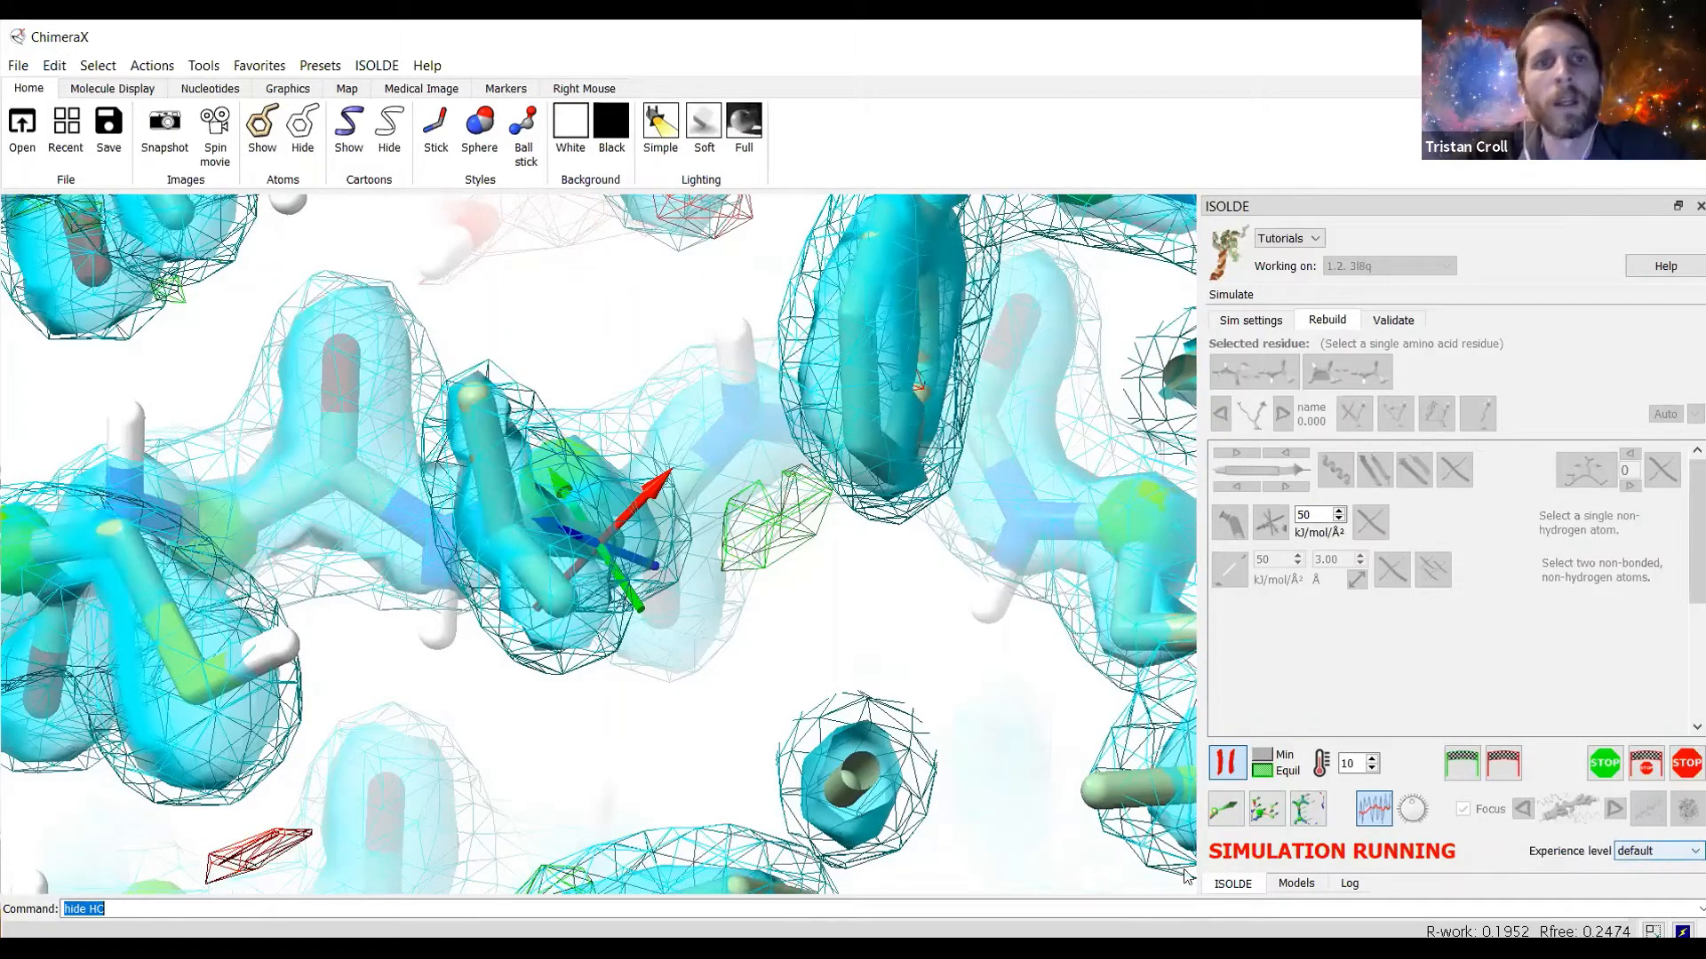
{"action": "left_click", "coordinate": [1604, 764]}
{"action": "left_click_drag", "start_coordinate": [822, 662], "coordinate": [798, 658]}
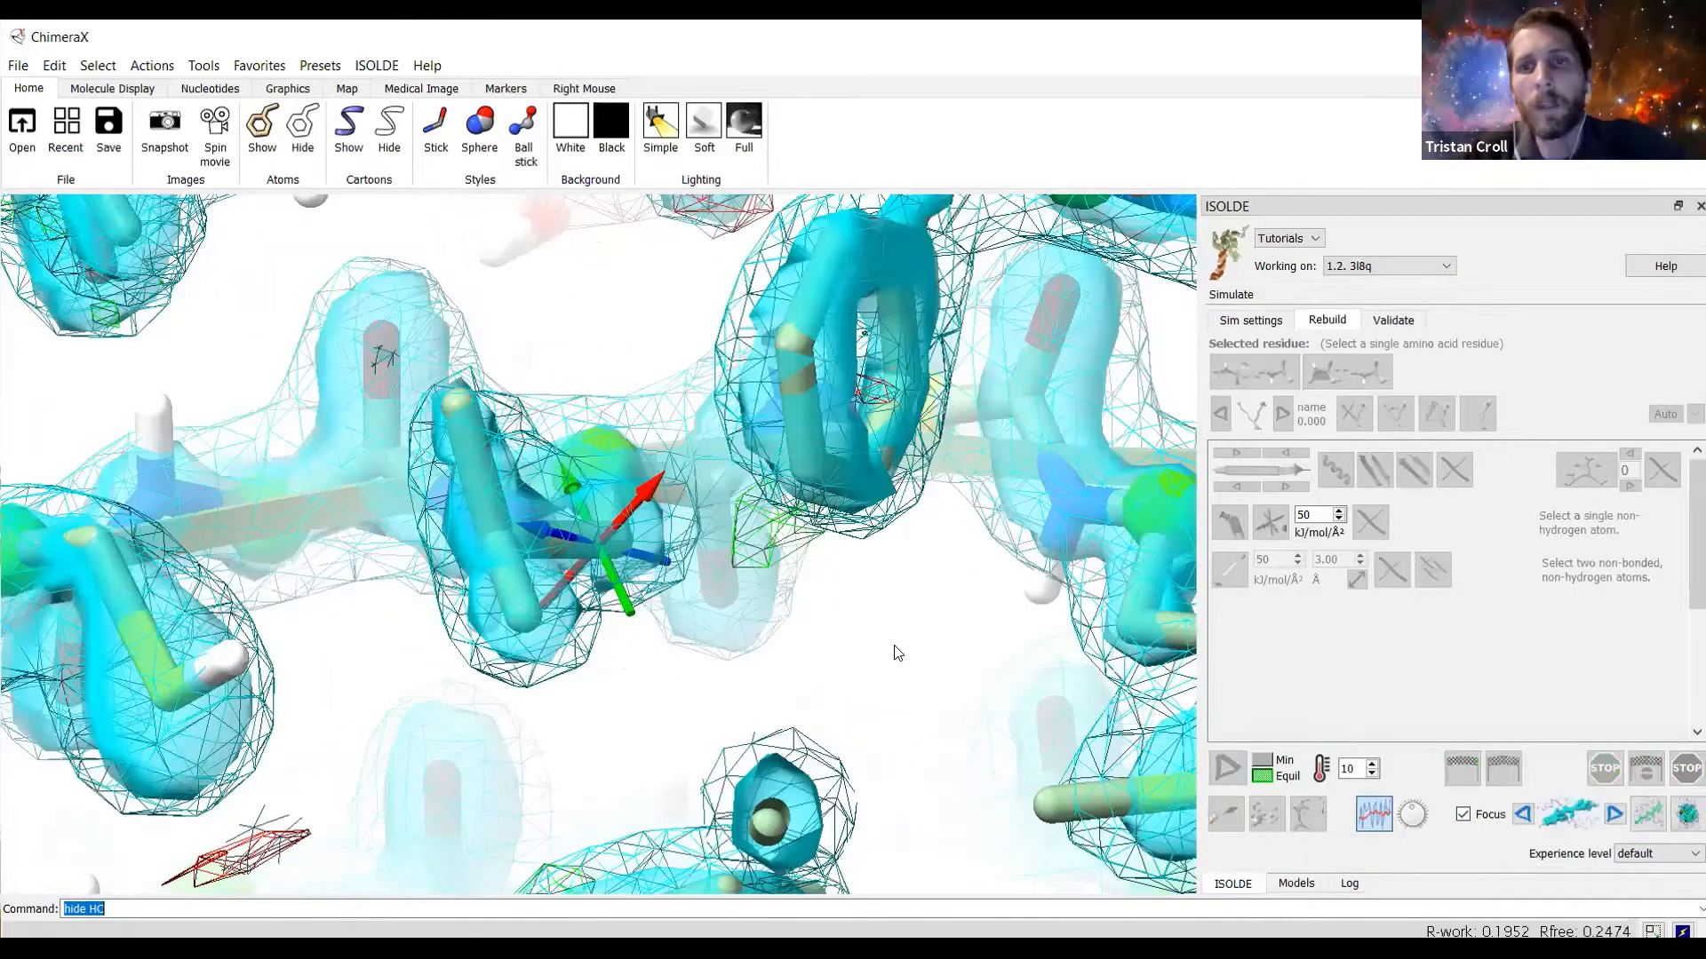
Close the whole 3l8q data manager model and switch to the slide presentation.
{"action": "left_click", "coordinate": [1297, 883]}
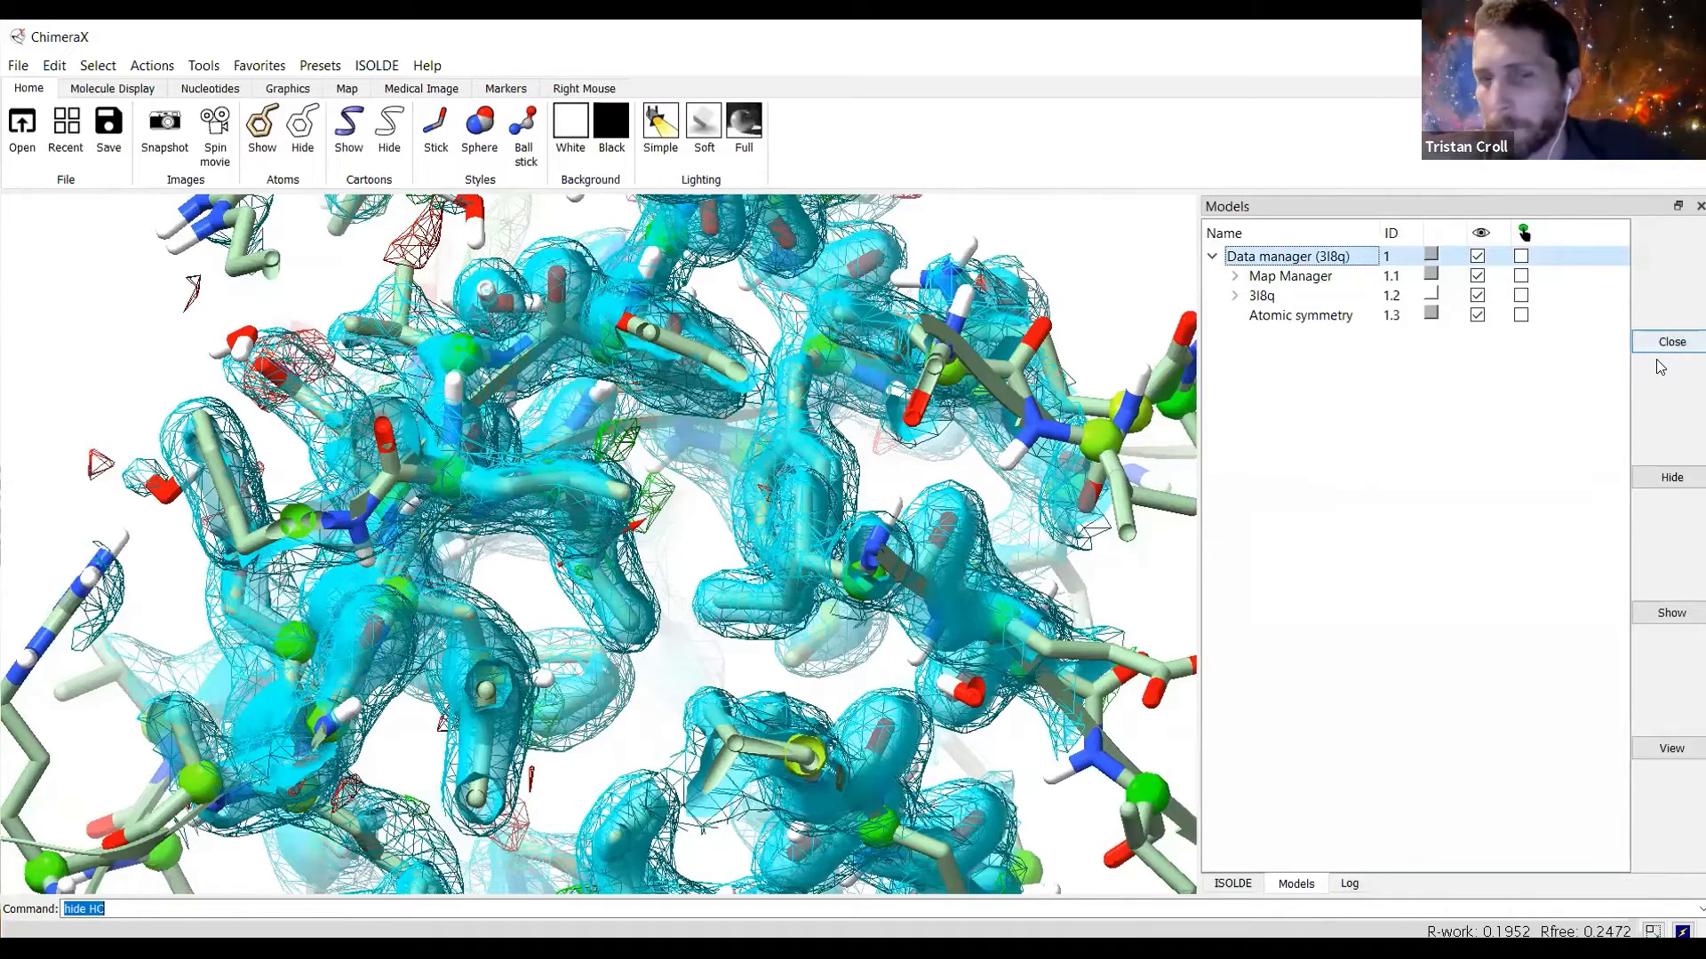
{"action": "left_click", "coordinate": [628, 74]}
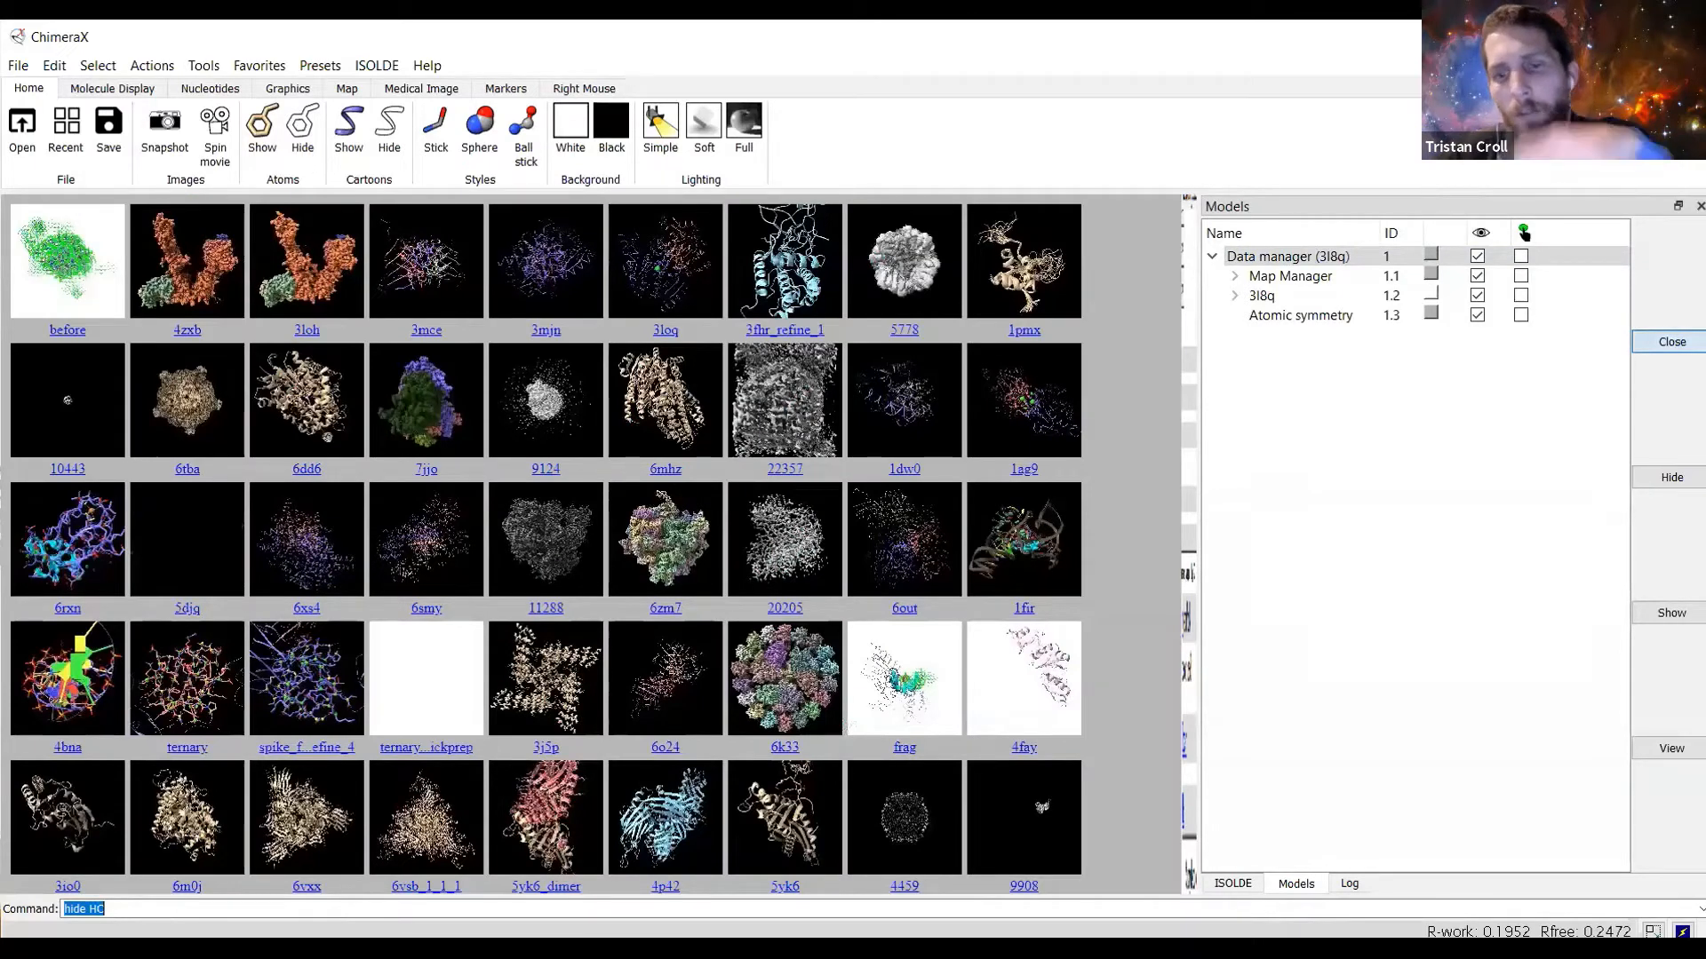
{"action": "key", "text": "alt+Tab"}
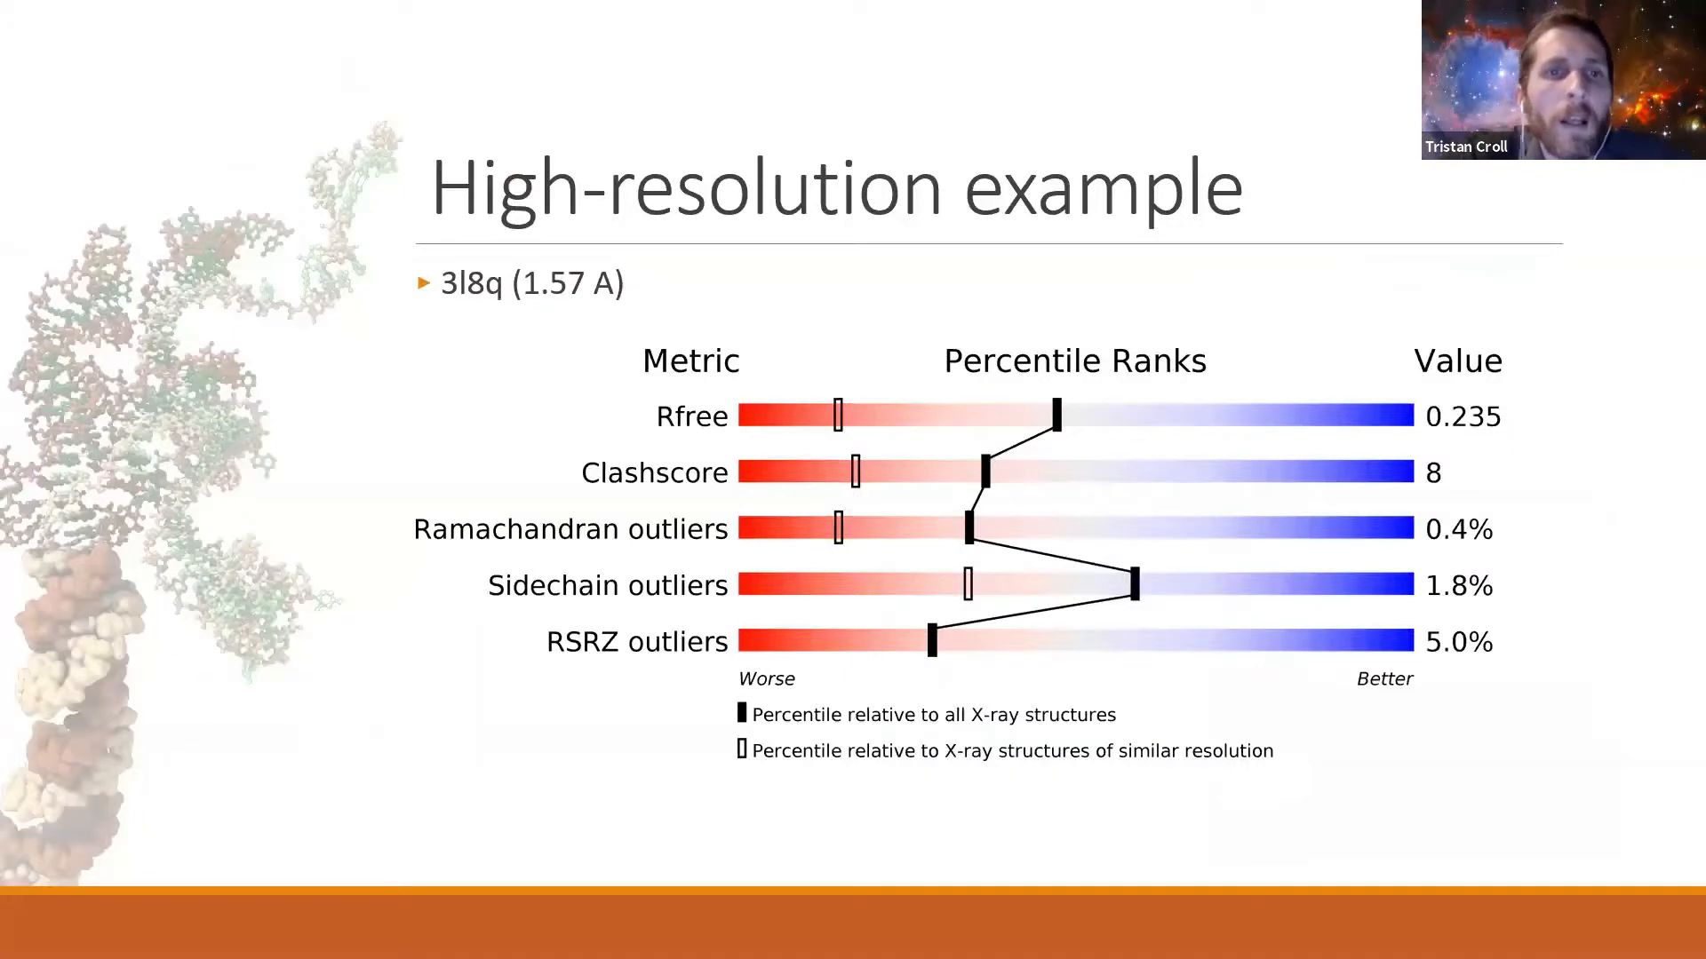
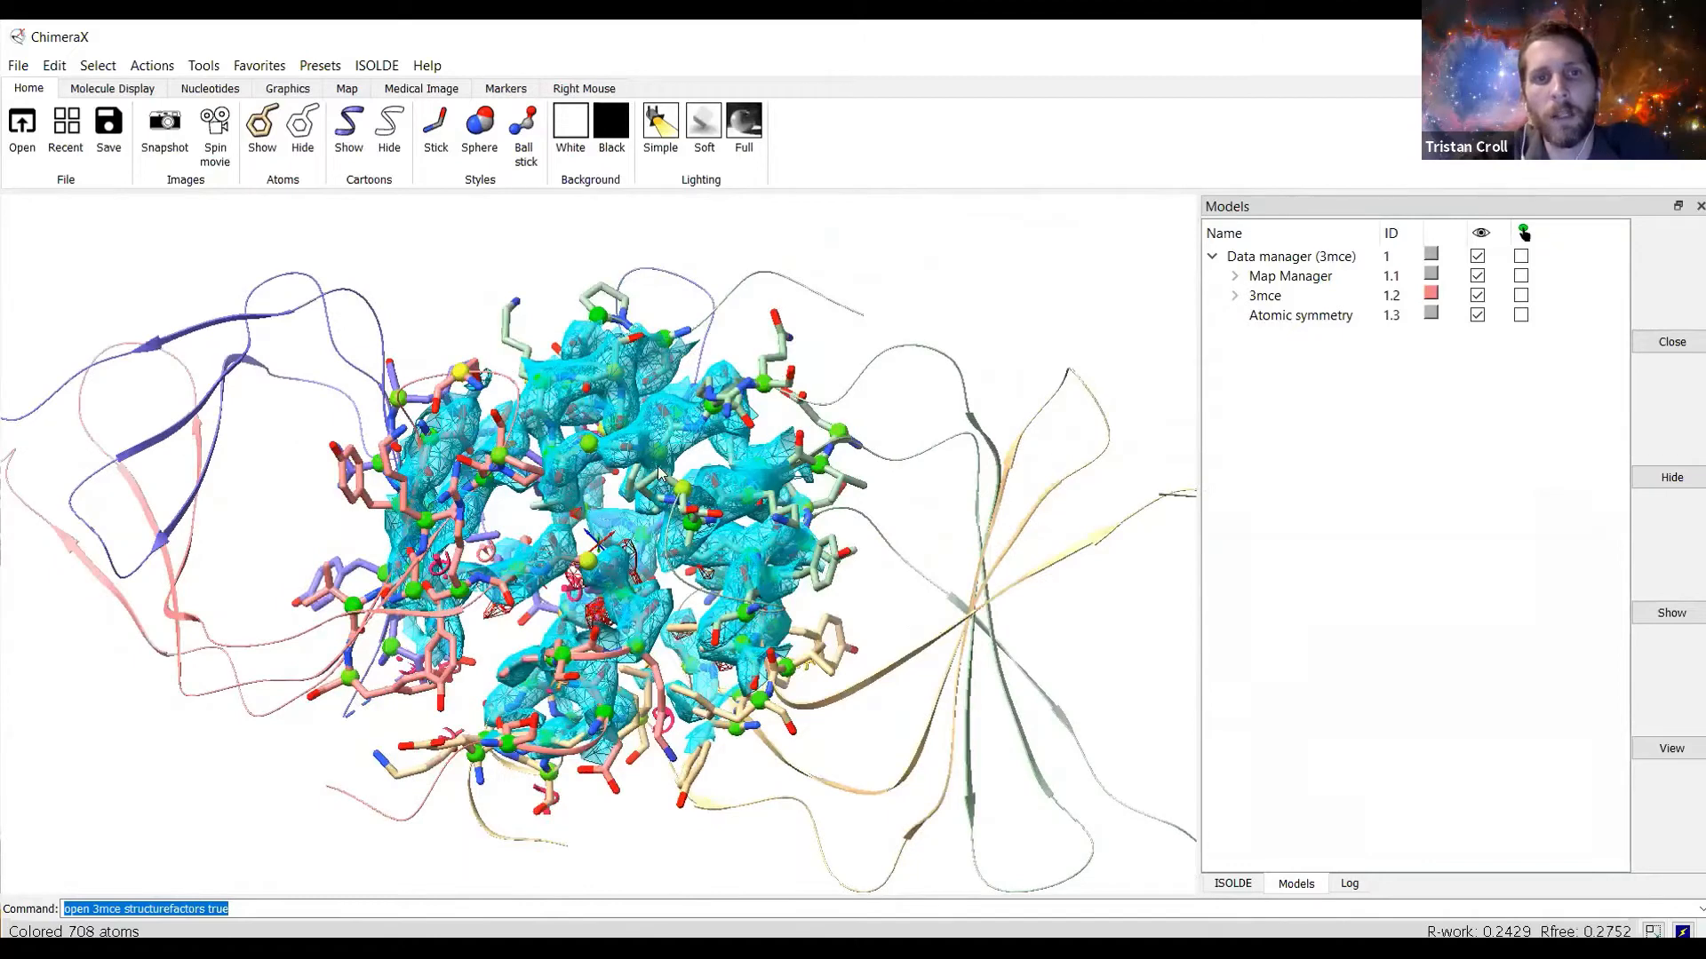
Select the two neighbouring iodide ions in 3mce, display them in ball-and-stick style, and clear the selection.
{"action": "left_click_drag", "start_coordinate": [642, 500], "coordinate": [507, 566]}
{"action": "scroll", "coordinate": [556, 473], "scroll_direction": "up", "scroll_amount": 5}
{"action": "left_click_drag", "start_coordinate": [556, 472], "coordinate": [581, 594]}
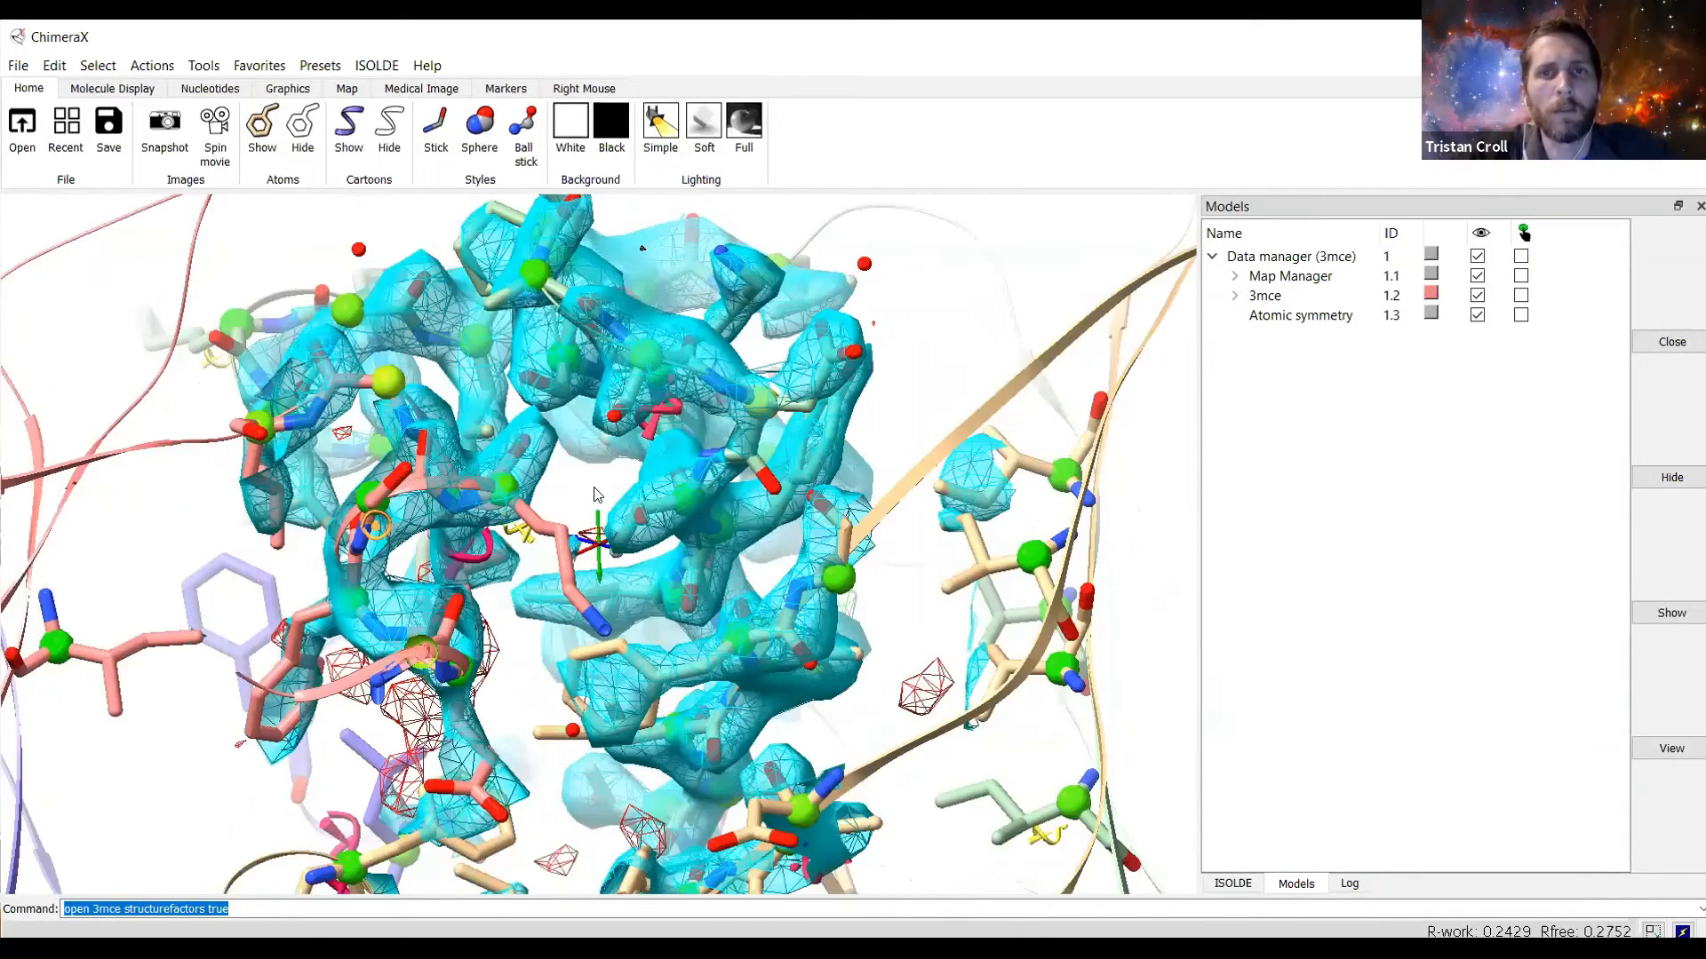
{"action": "left_click_drag", "start_coordinate": [595, 494], "coordinate": [750, 411]}
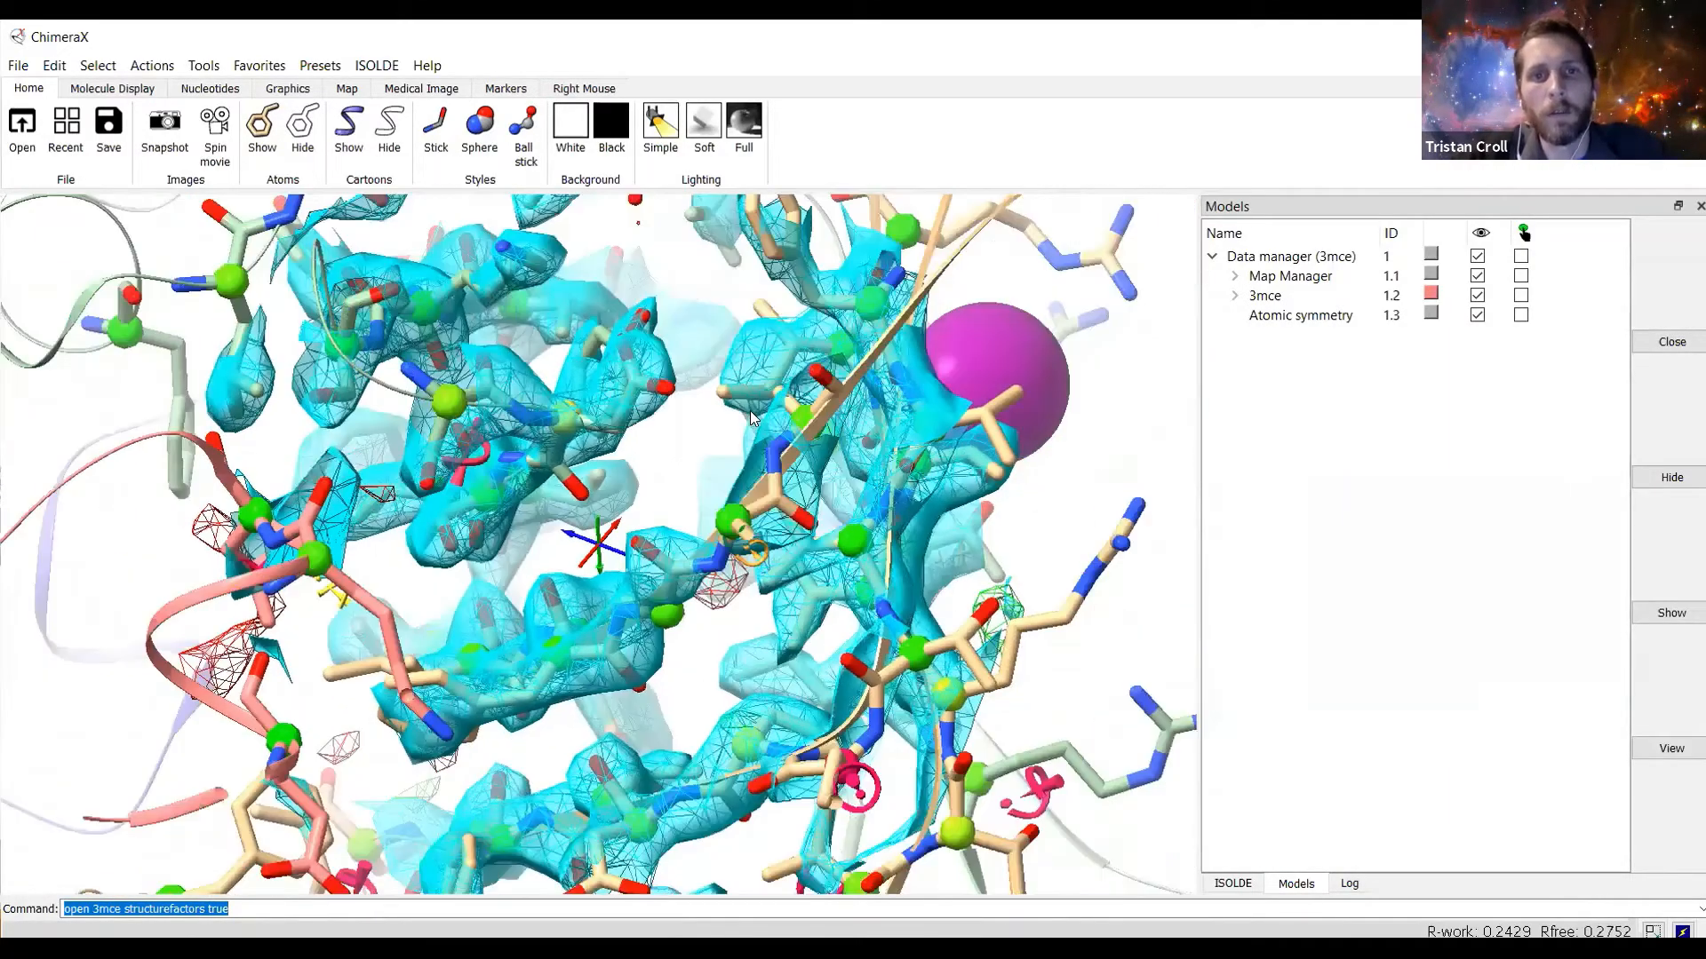
{"action": "scroll", "coordinate": [750, 414], "scroll_direction": "down", "scroll_amount": 2}
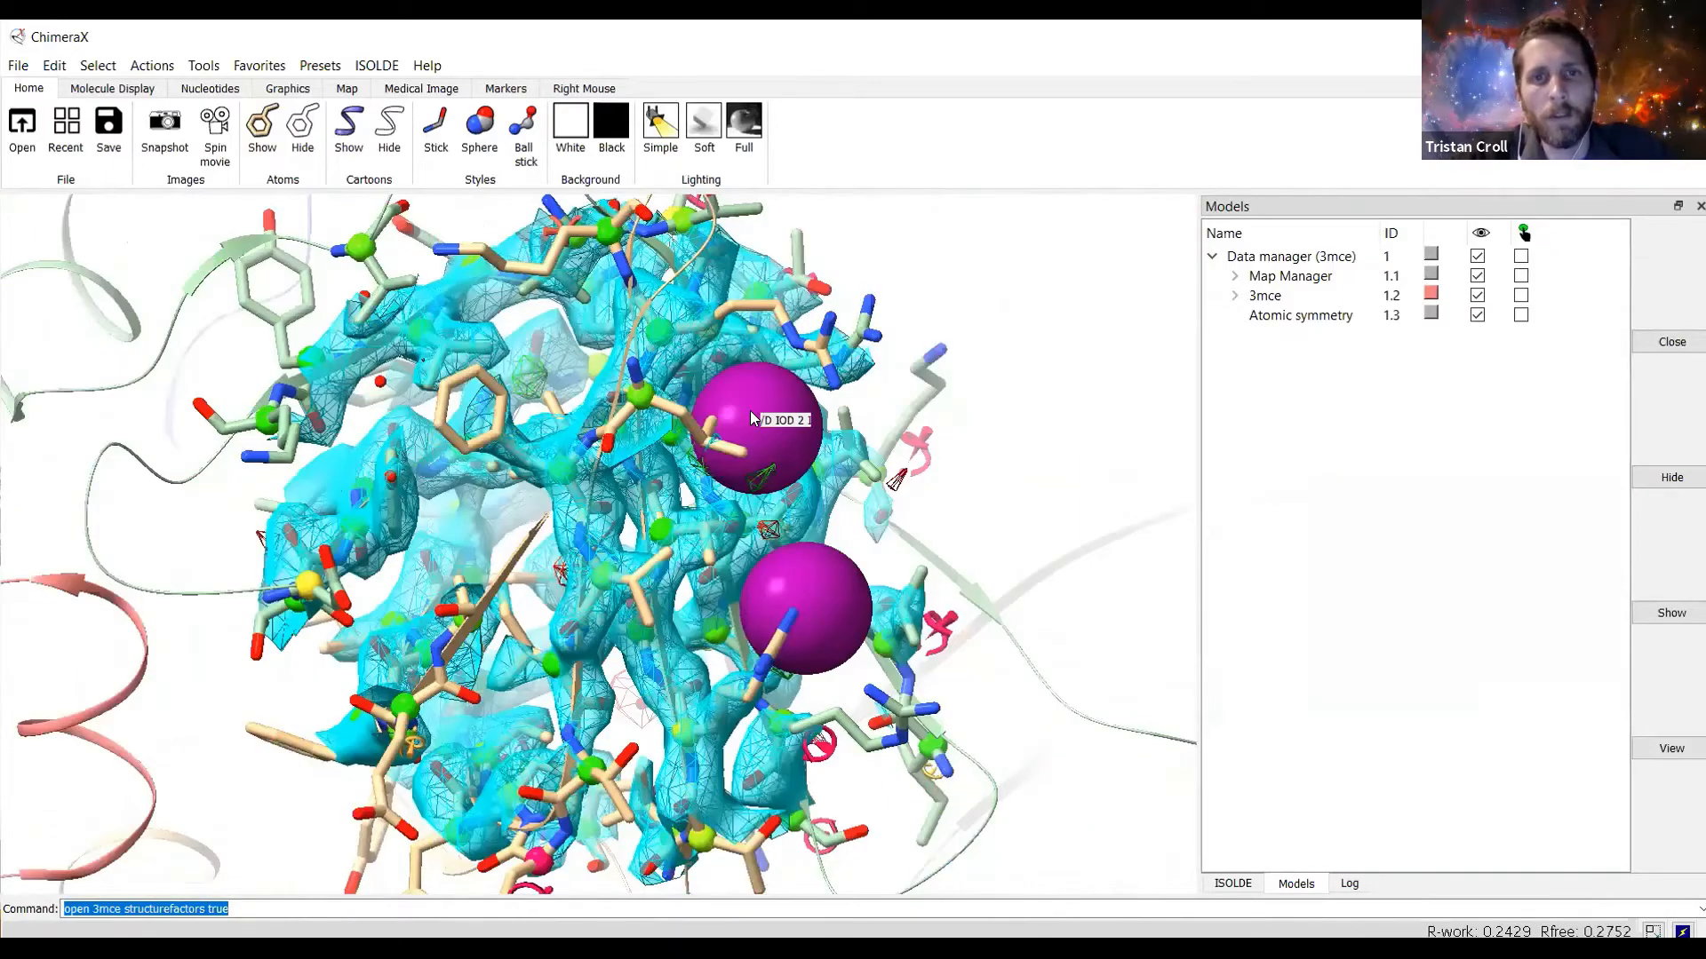
{"action": "left_click", "coordinate": [750, 410], "text": "ctrl"}
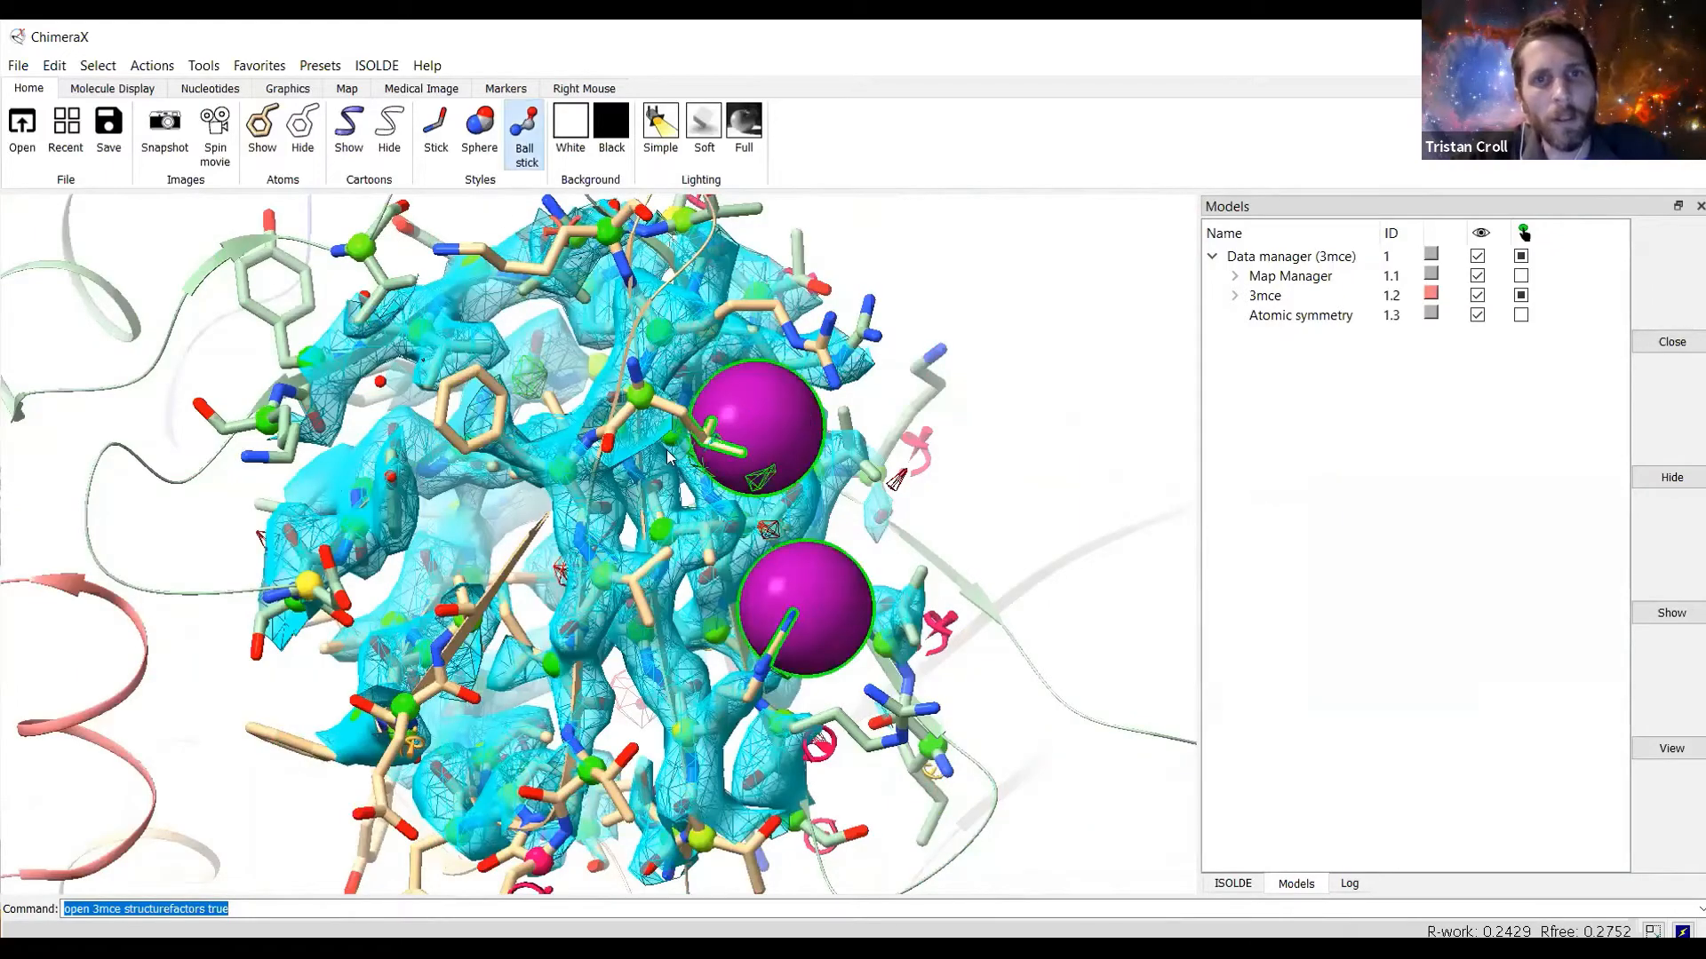
{"action": "scroll", "coordinate": [677, 475], "scroll_direction": "down", "scroll_amount": 2}
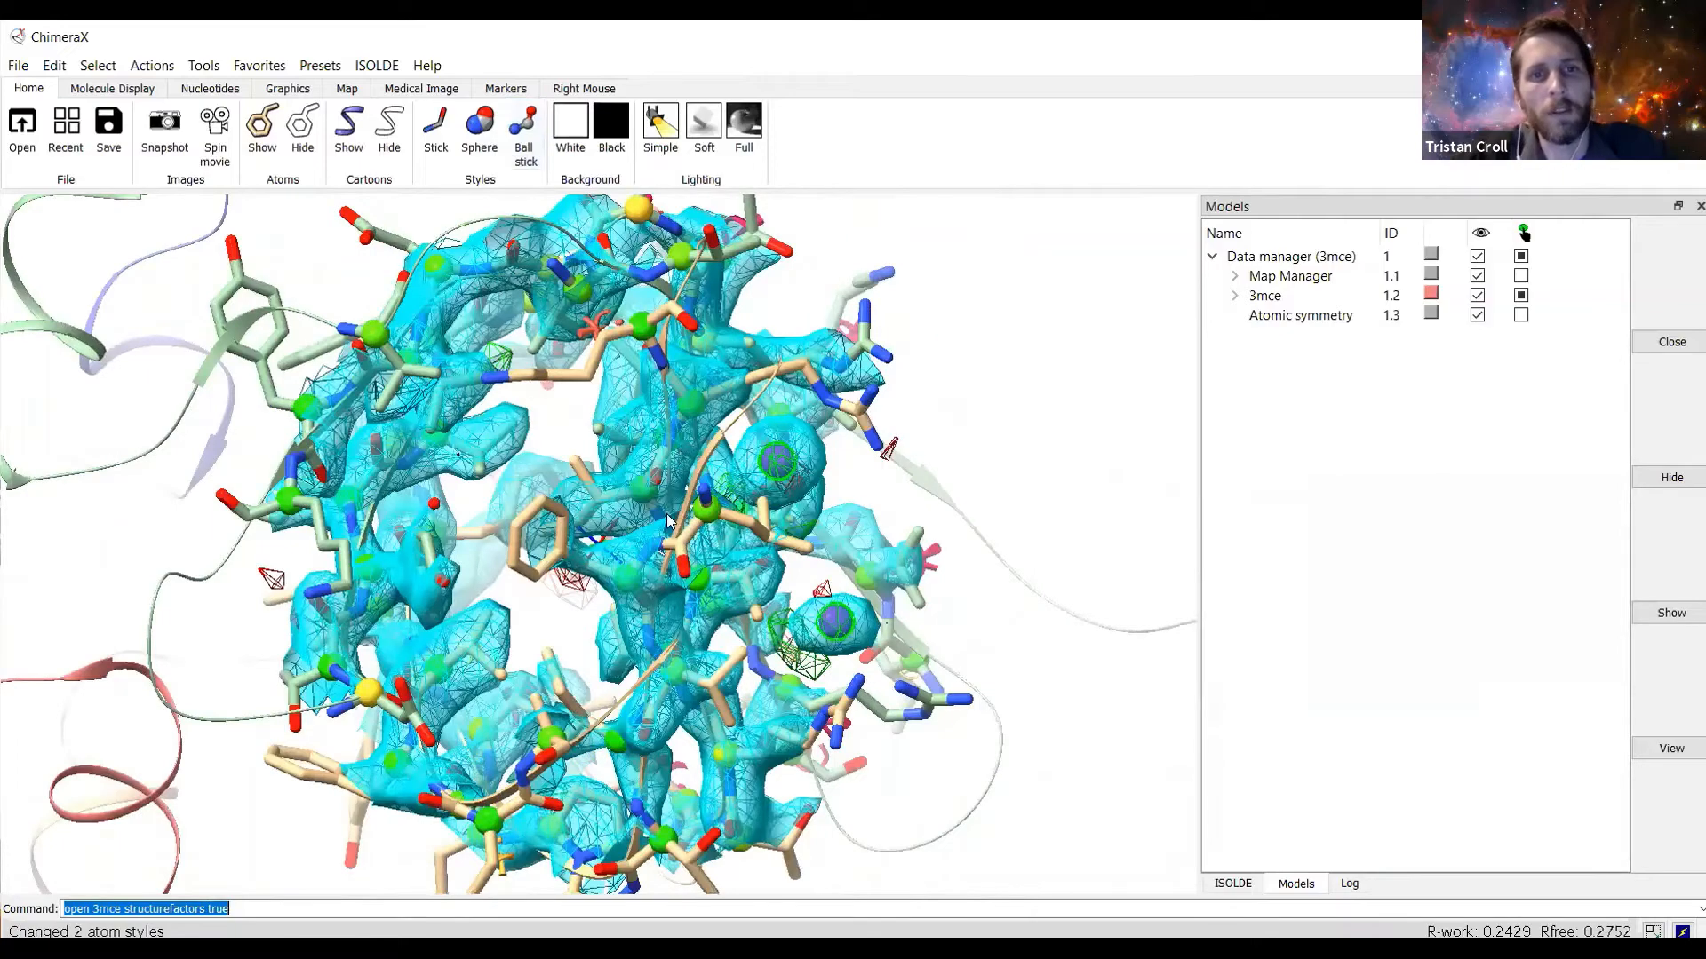
{"action": "scroll", "coordinate": [615, 478], "scroll_direction": "up", "scroll_amount": 4}
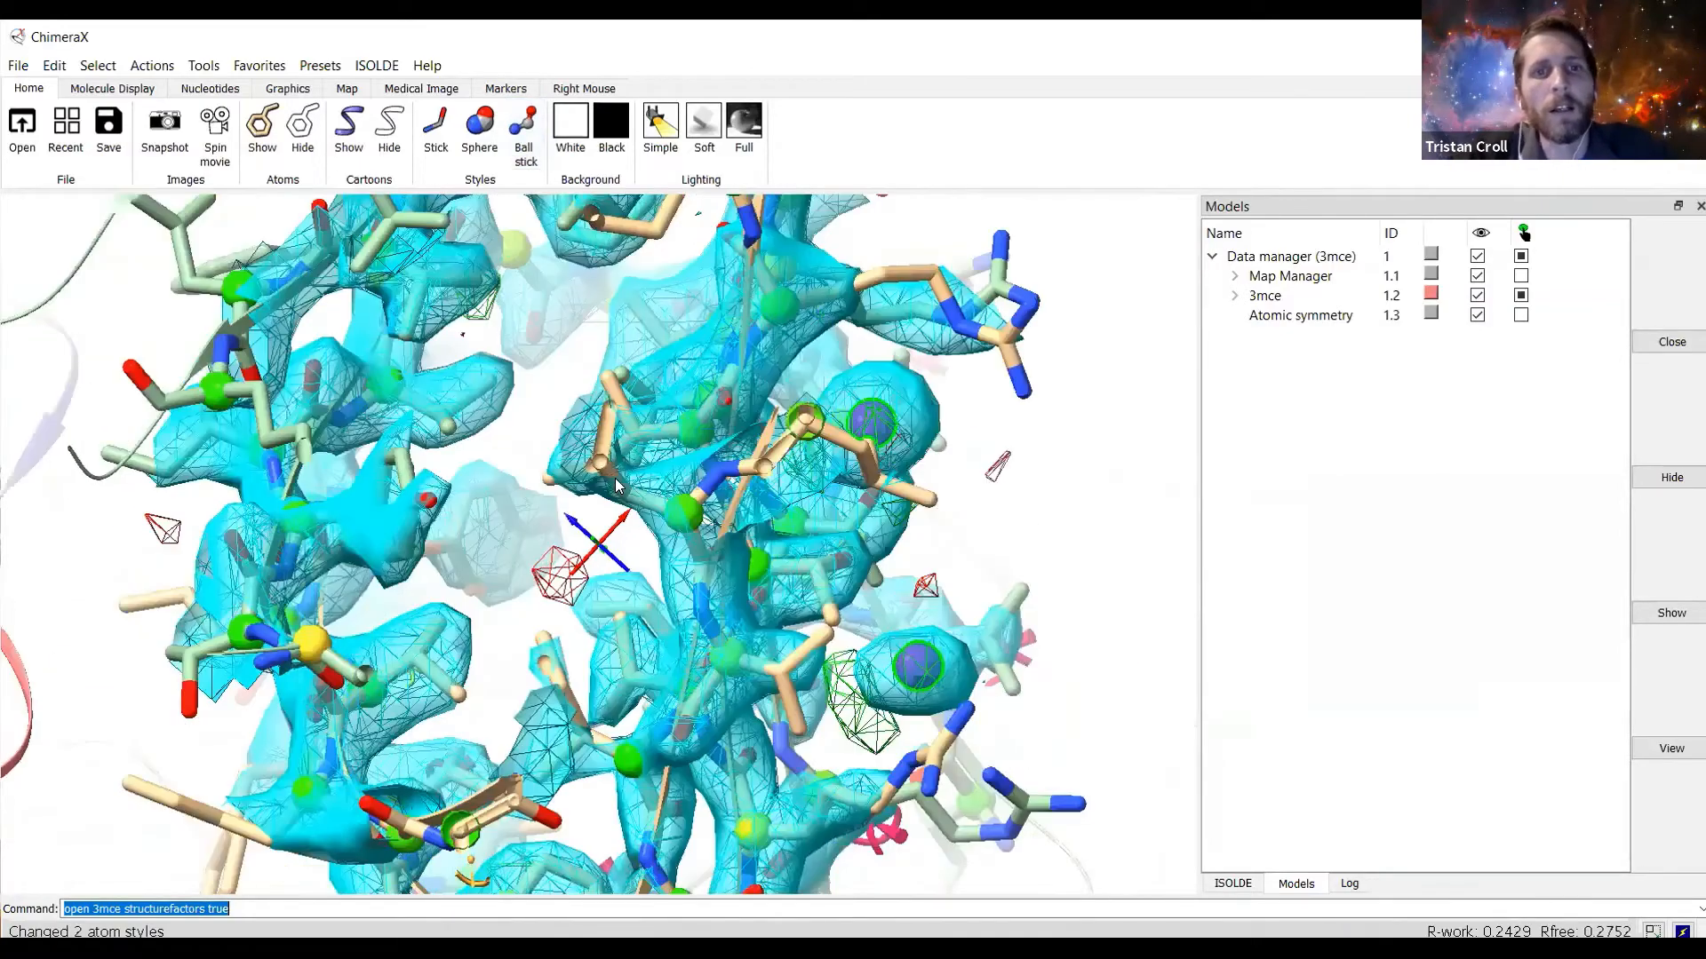
{"action": "left_click", "coordinate": [513, 561], "text": "ctrl"}
Add hydrogens to 3mce with addh and conceal the nonpolar ones with the command hide HC.
{"action": "scroll", "coordinate": [513, 561], "scroll_direction": "down", "scroll_amount": 2}
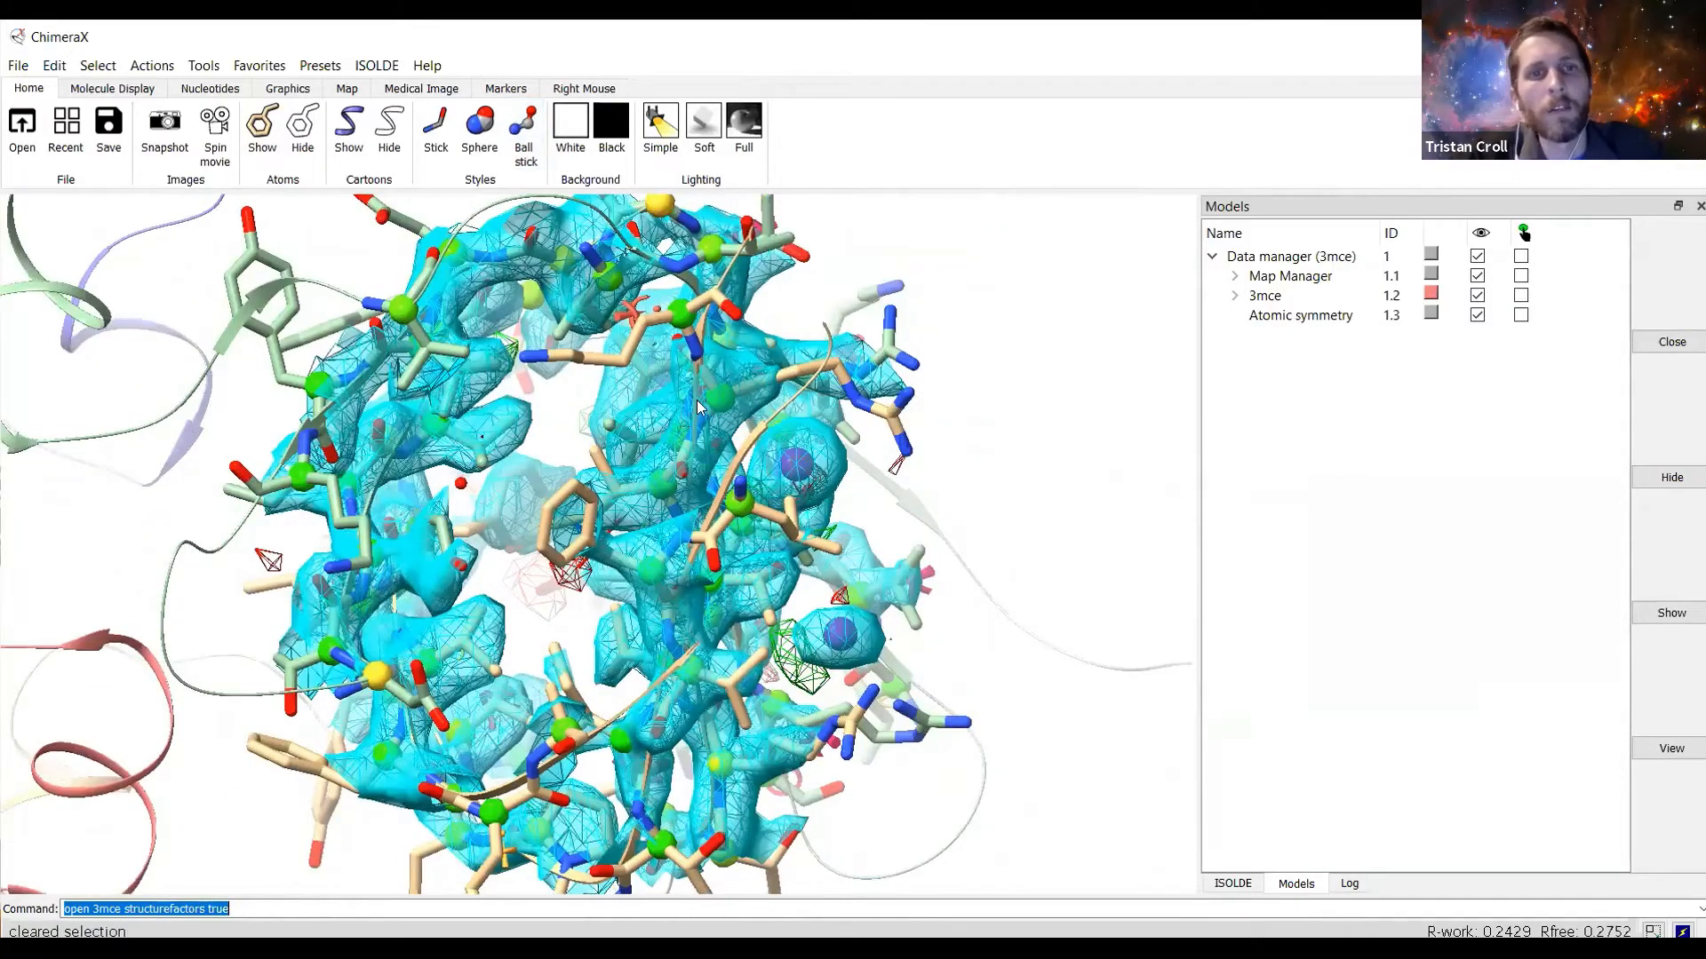
{"action": "scroll", "coordinate": [697, 400], "scroll_direction": "down", "scroll_amount": 2}
{"action": "scroll", "coordinate": [728, 471], "scroll_direction": "up", "scroll_amount": 3}
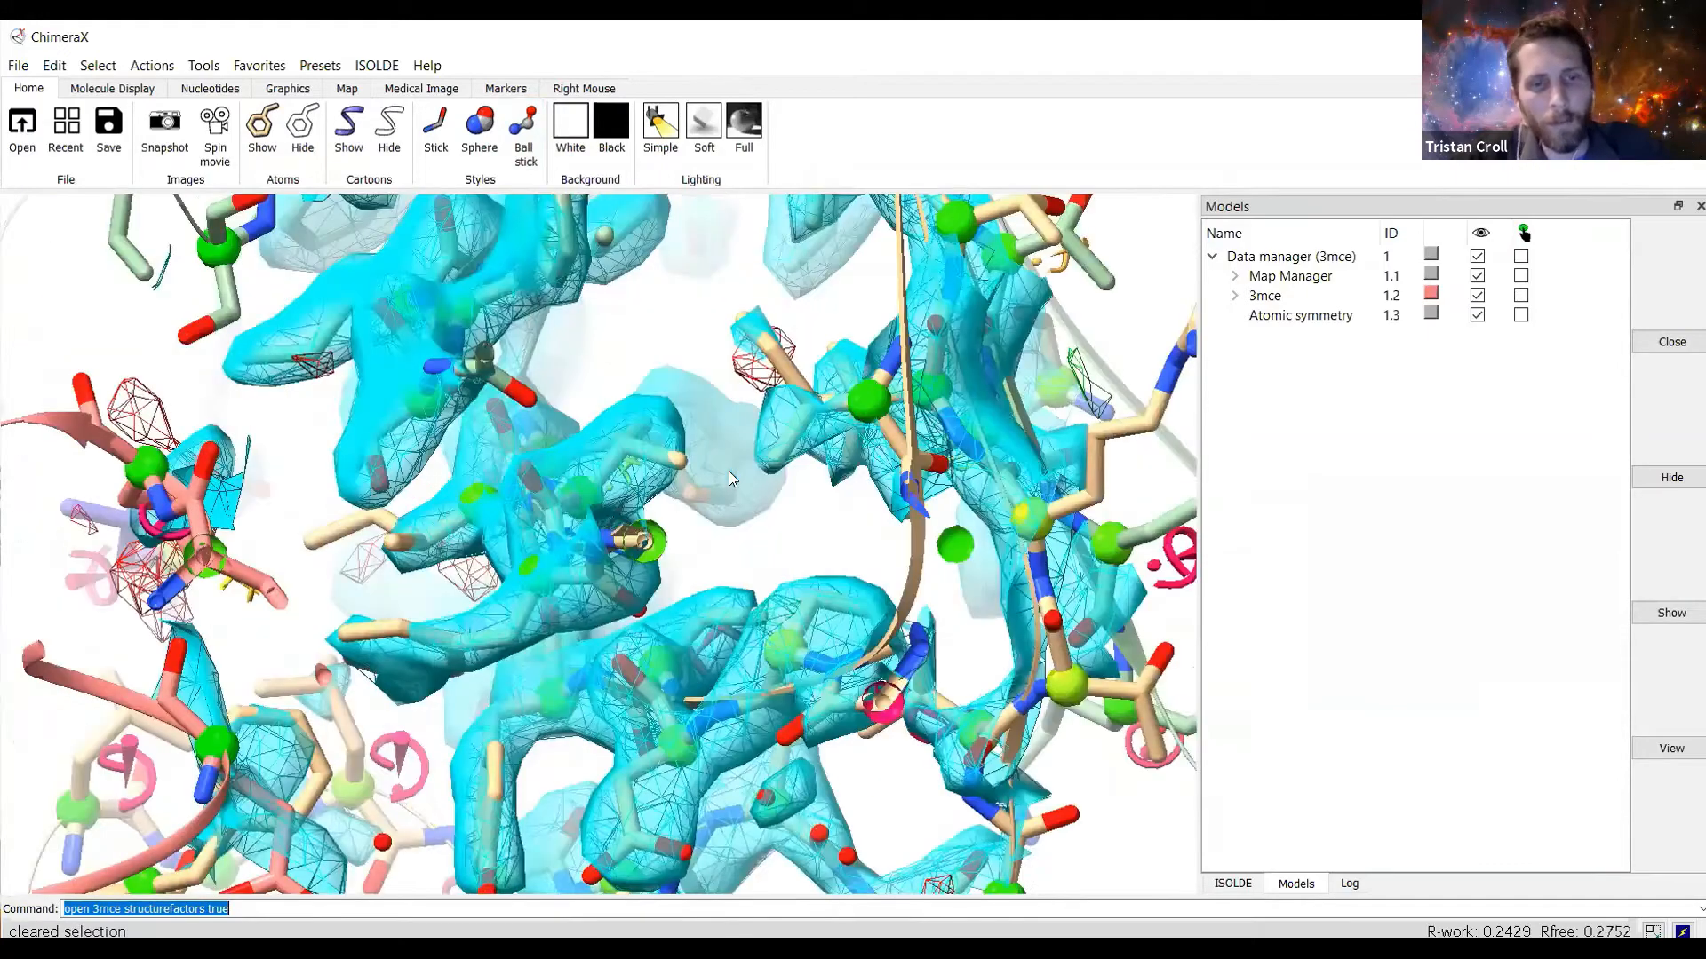
{"action": "scroll", "coordinate": [729, 478], "scroll_direction": "up", "scroll_amount": 1}
{"action": "type", "text": "a"}
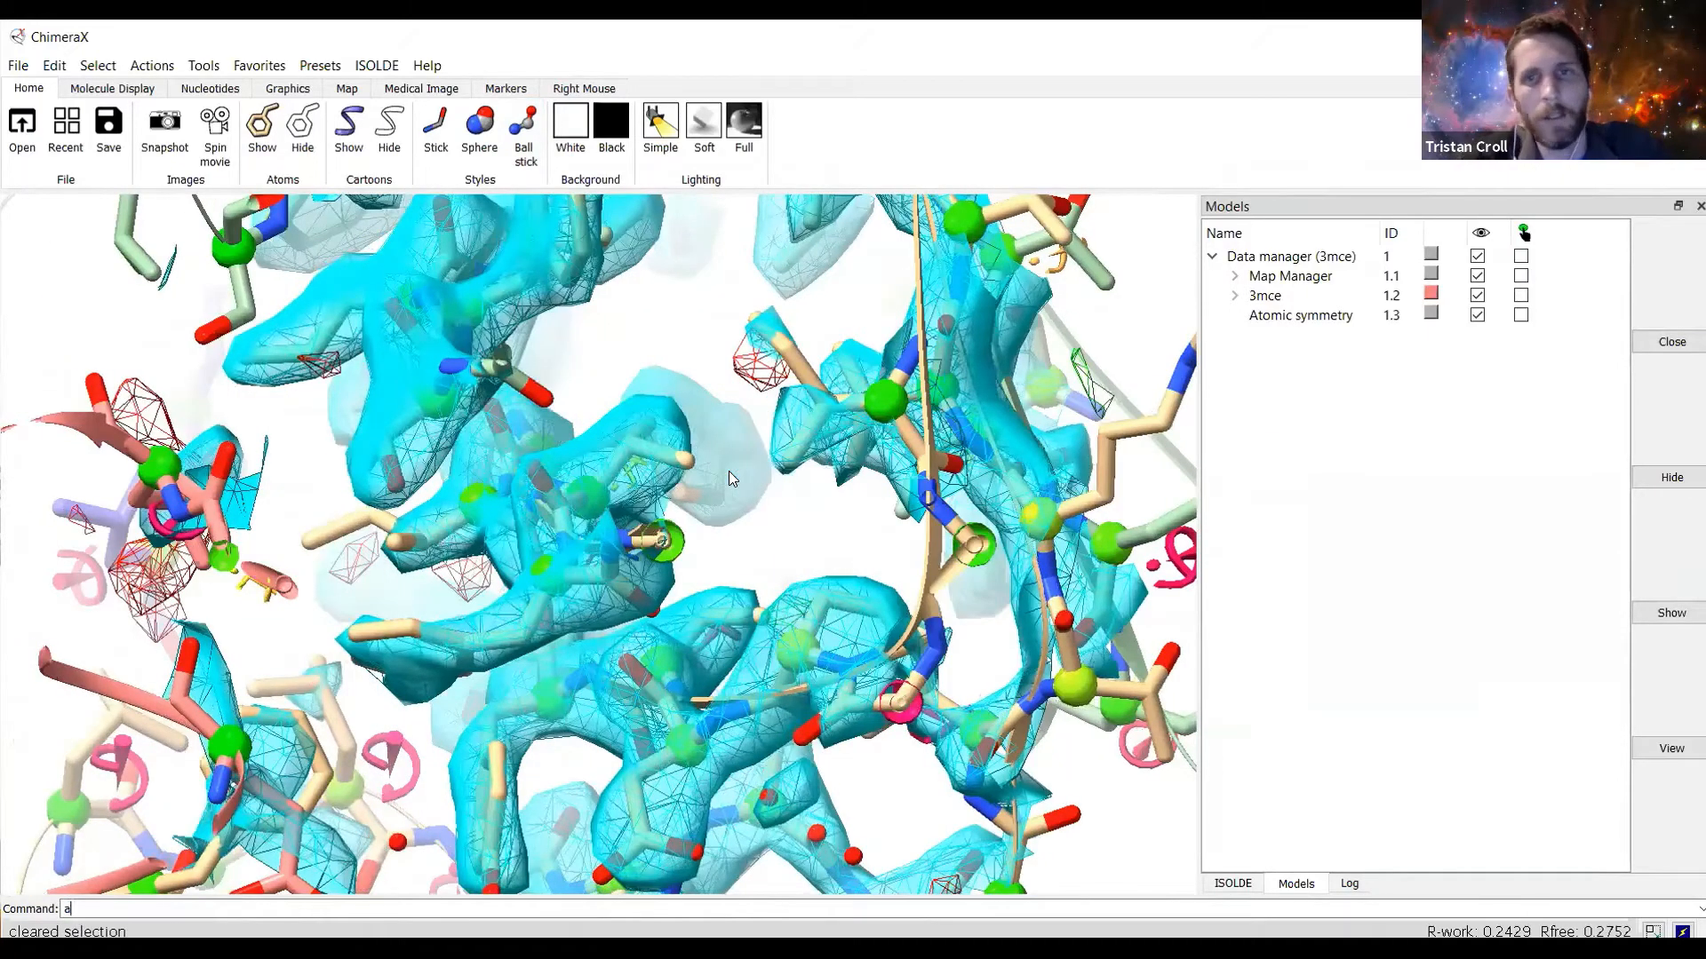
{"action": "type", "text": "ddh"}
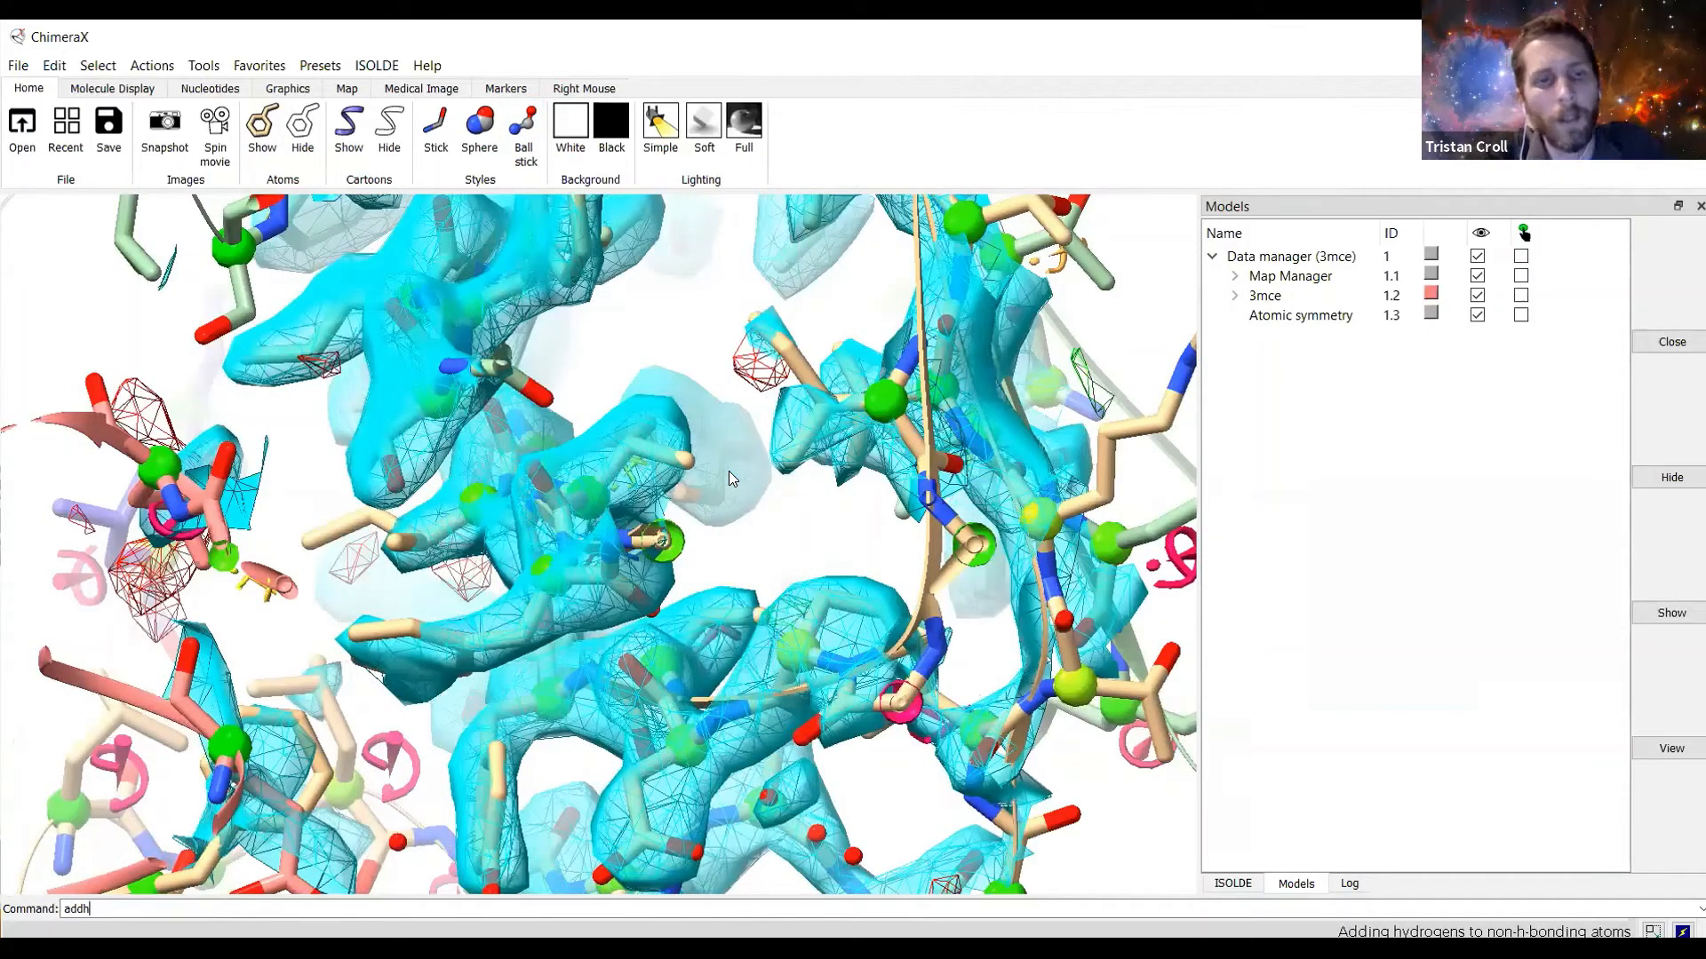
{"action": "type", "text": "hide HC"}
{"action": "key", "text": "Return"}
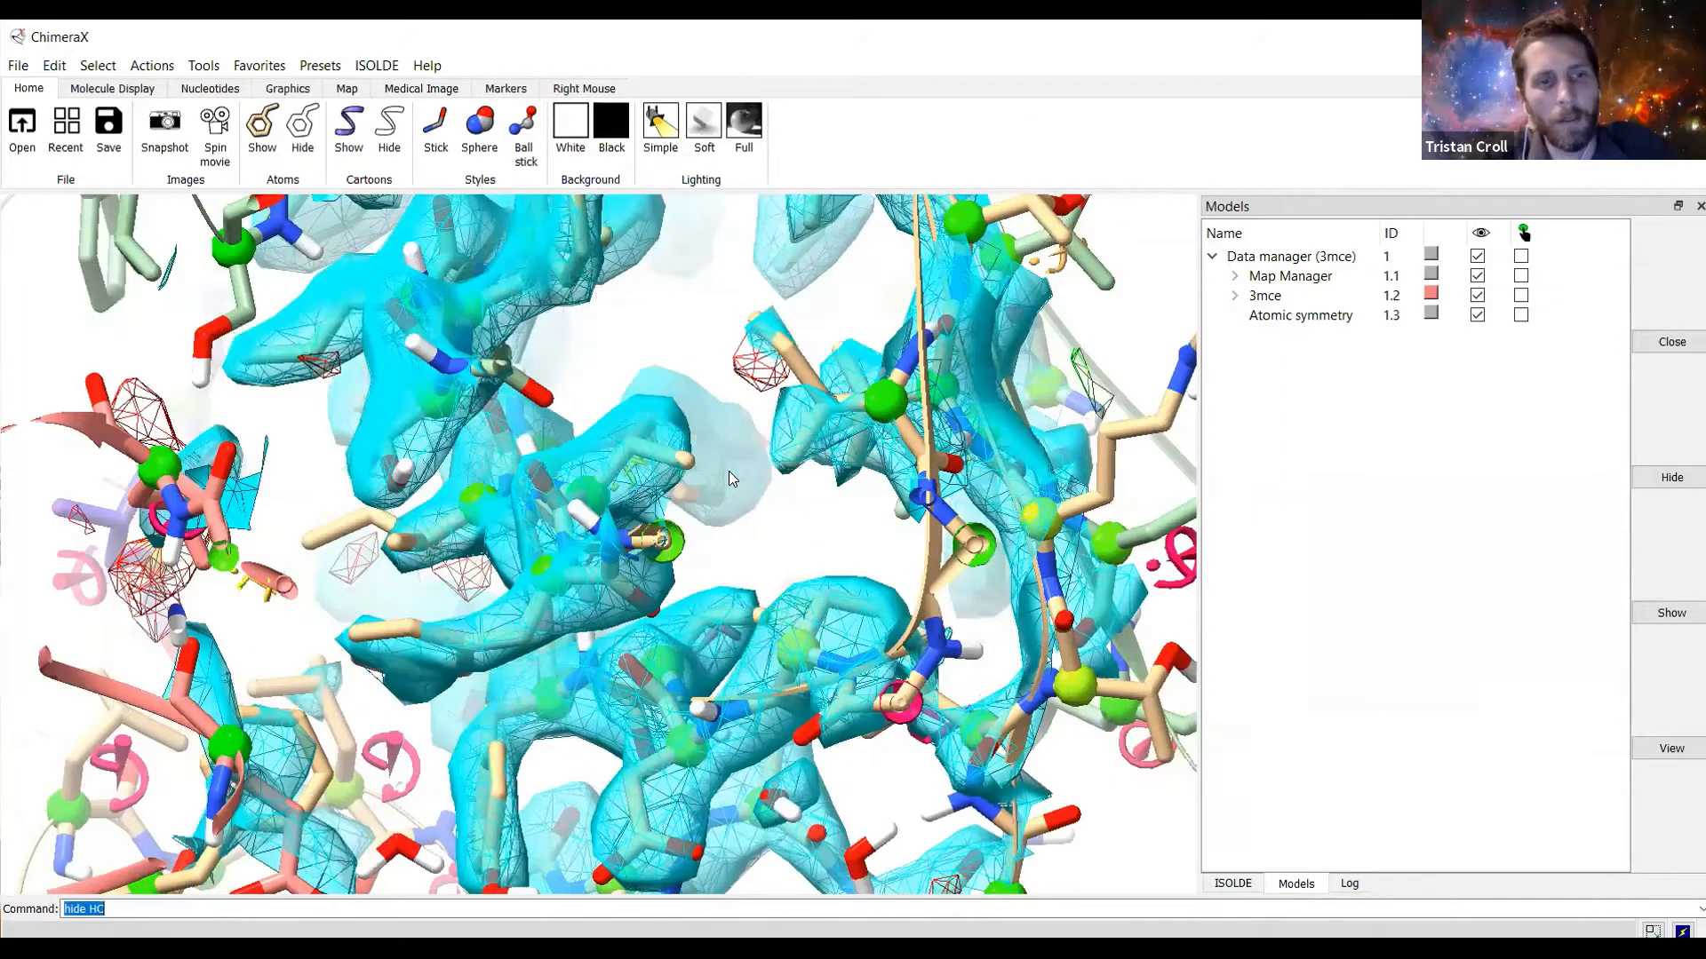
Examine the 3mce chains, density and difference peaks from several sides, and bring back the ISOLDE controls.
{"action": "scroll", "coordinate": [661, 601], "scroll_direction": "down", "scroll_amount": 5}
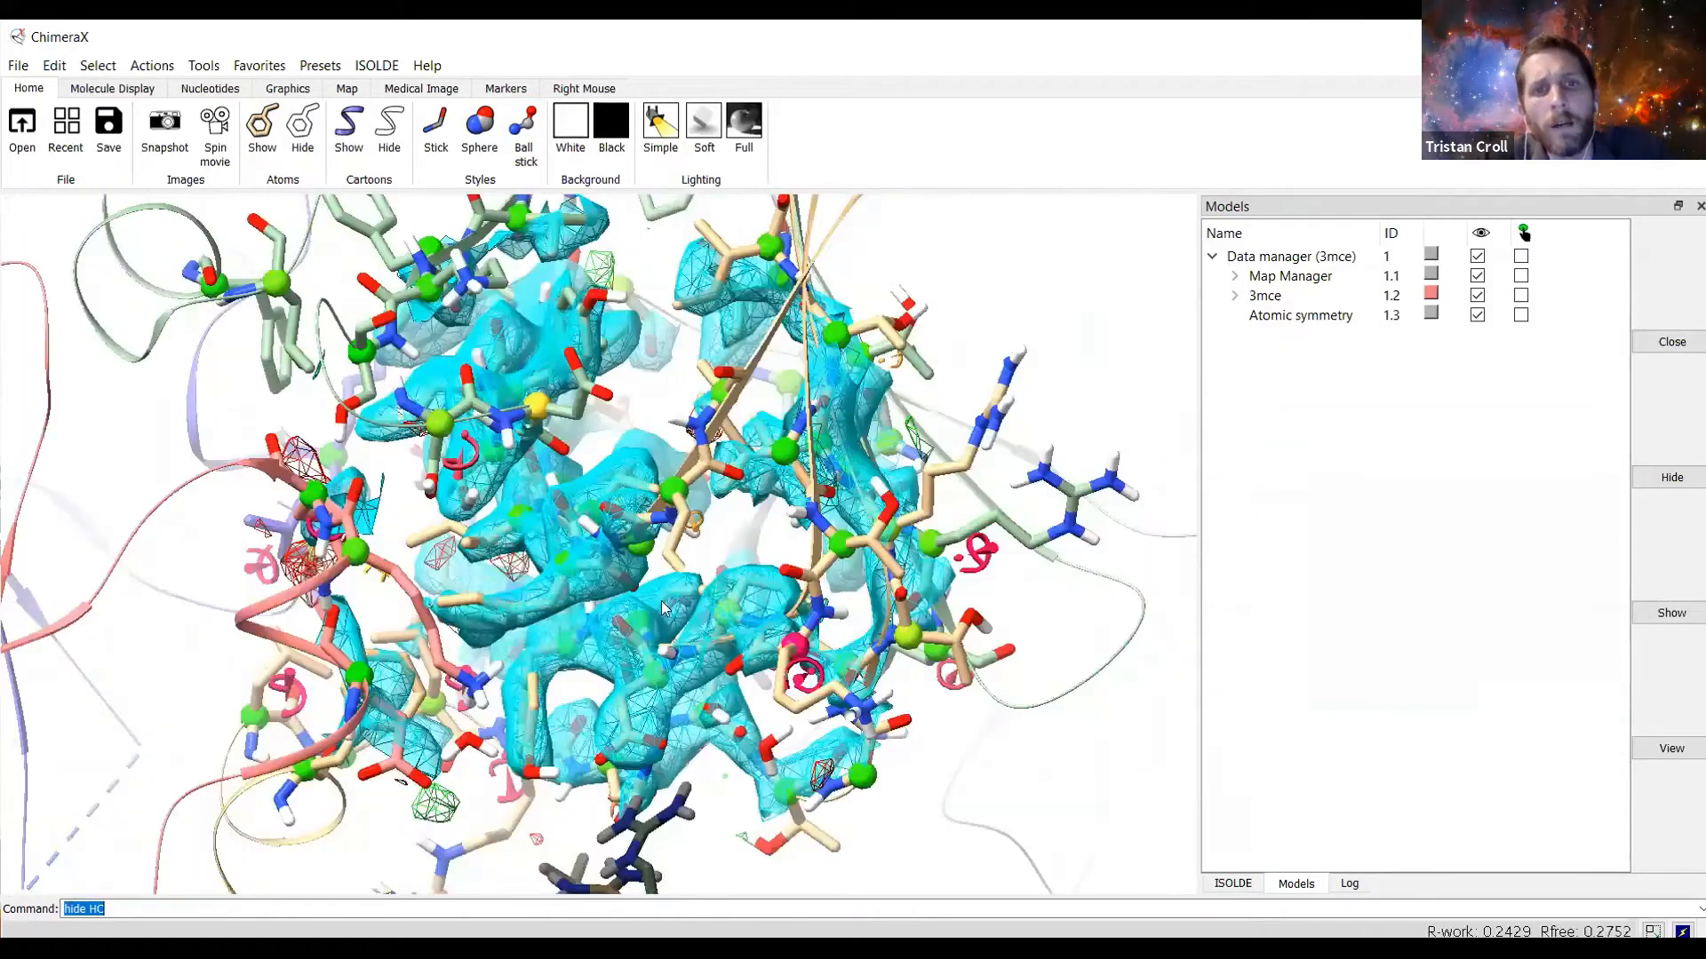
{"action": "scroll", "coordinate": [685, 629], "scroll_direction": "down", "scroll_amount": 3}
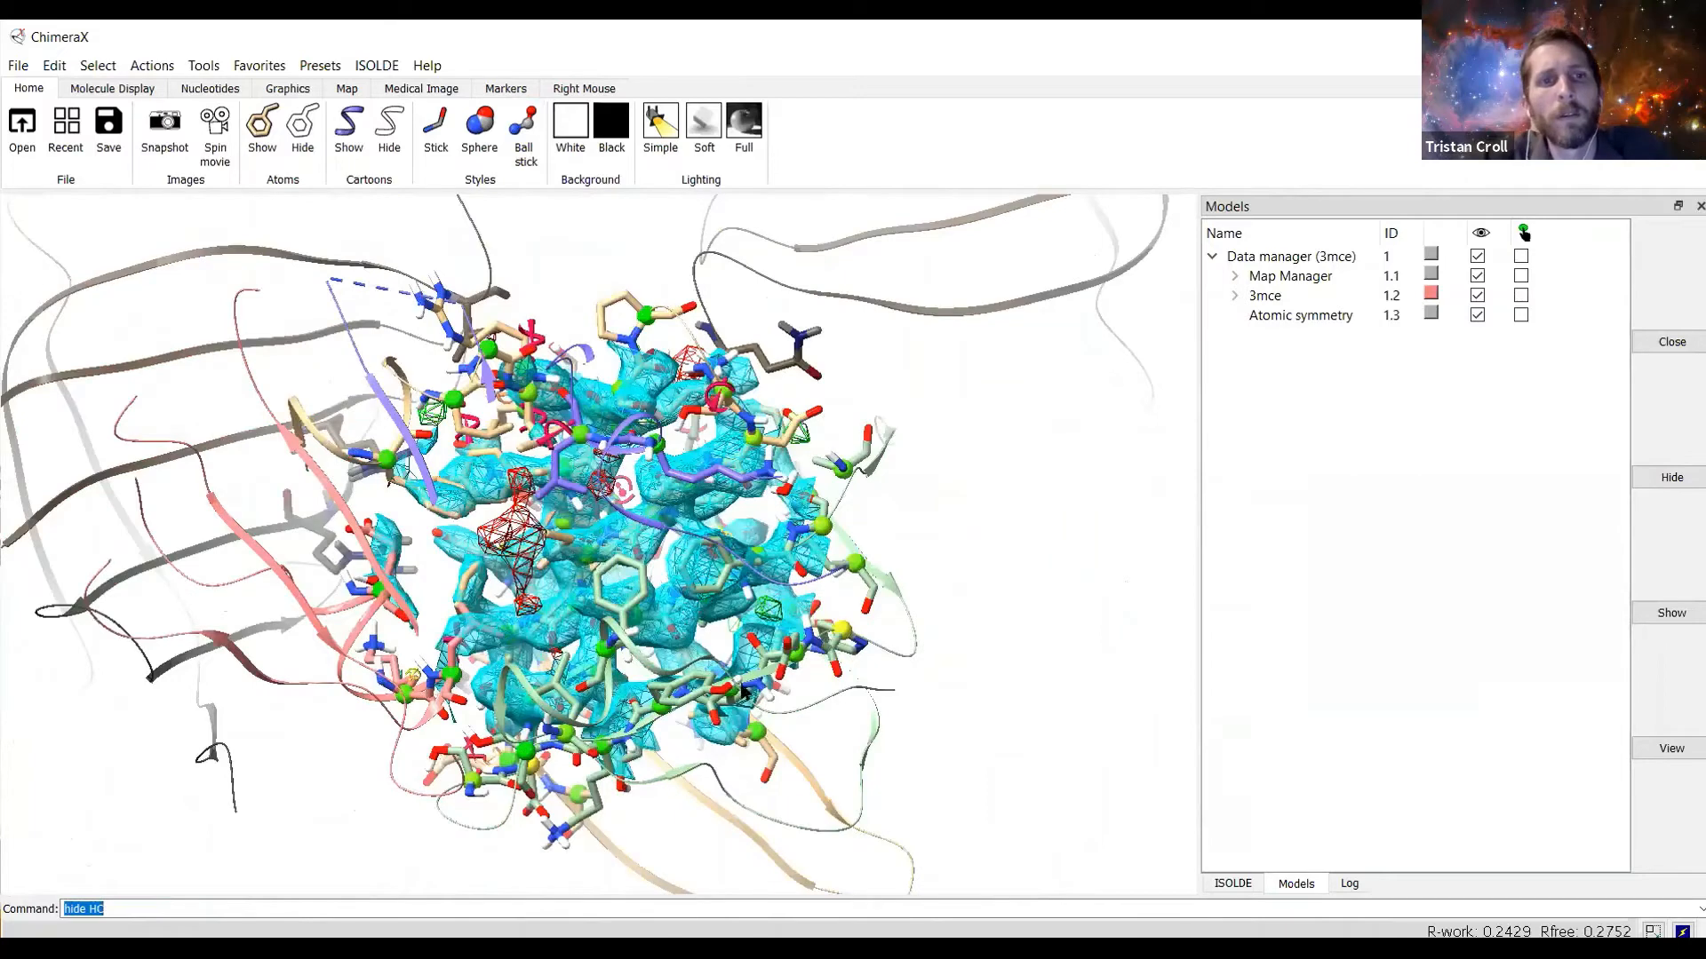
{"action": "left_click_drag", "start_coordinate": [605, 561], "coordinate": [544, 540]}
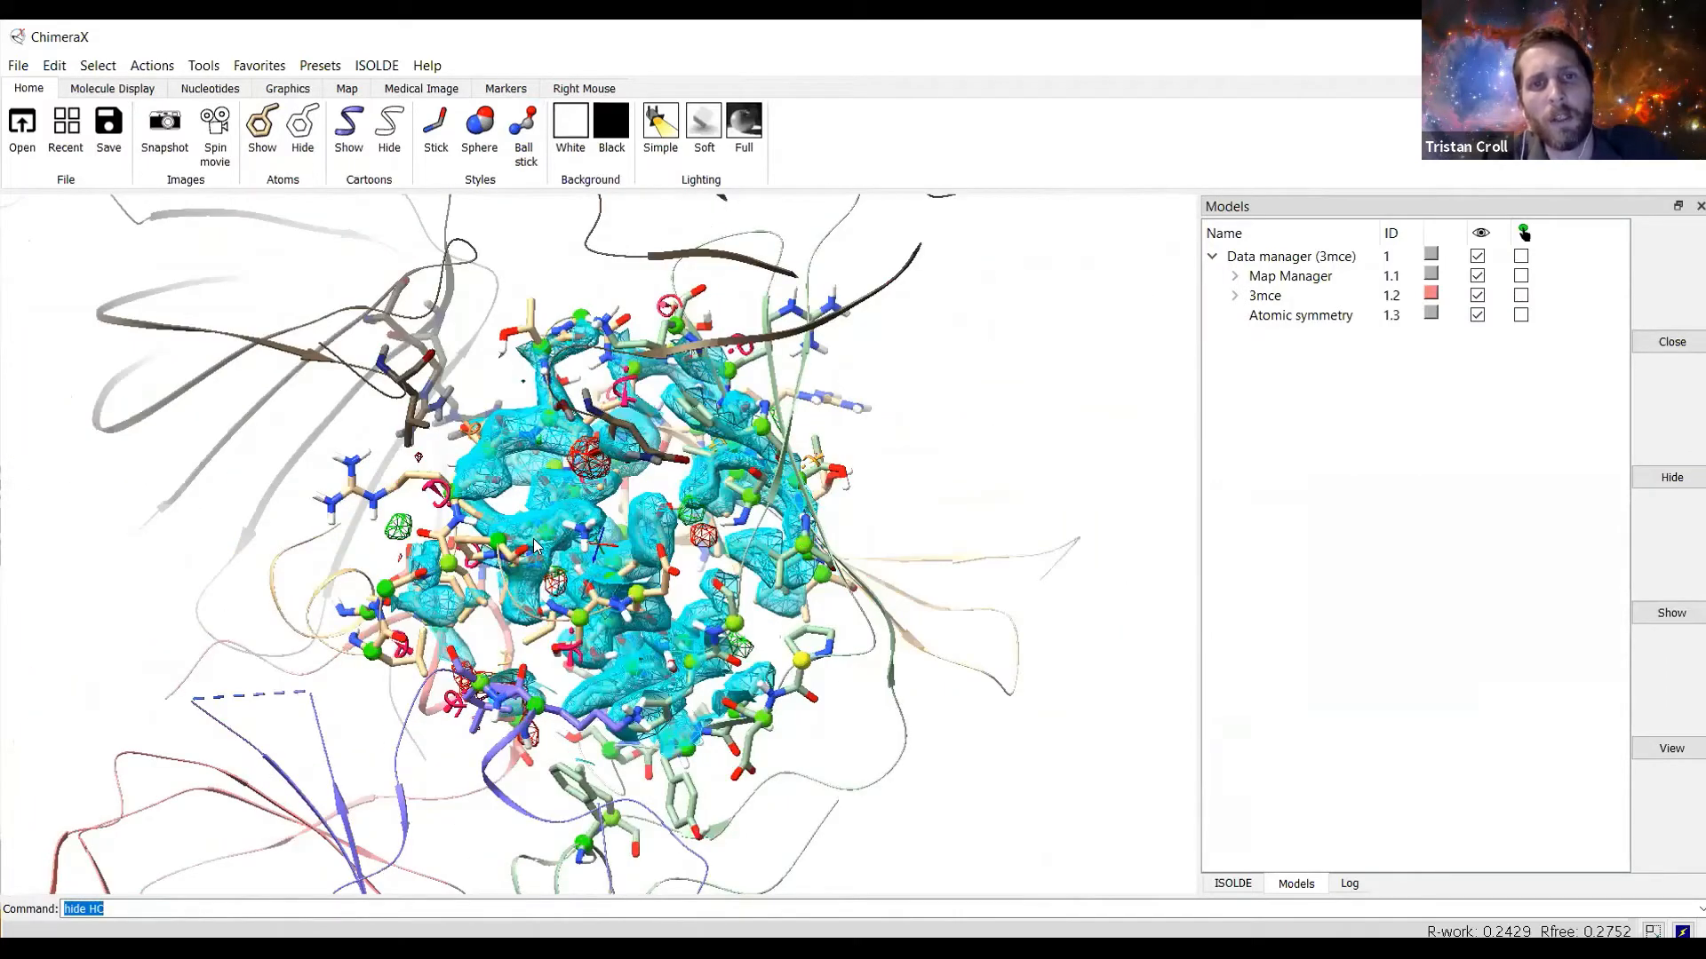
{"action": "scroll", "coordinate": [536, 545], "scroll_direction": "up", "scroll_amount": 3}
{"action": "left_click", "coordinate": [1244, 884]}
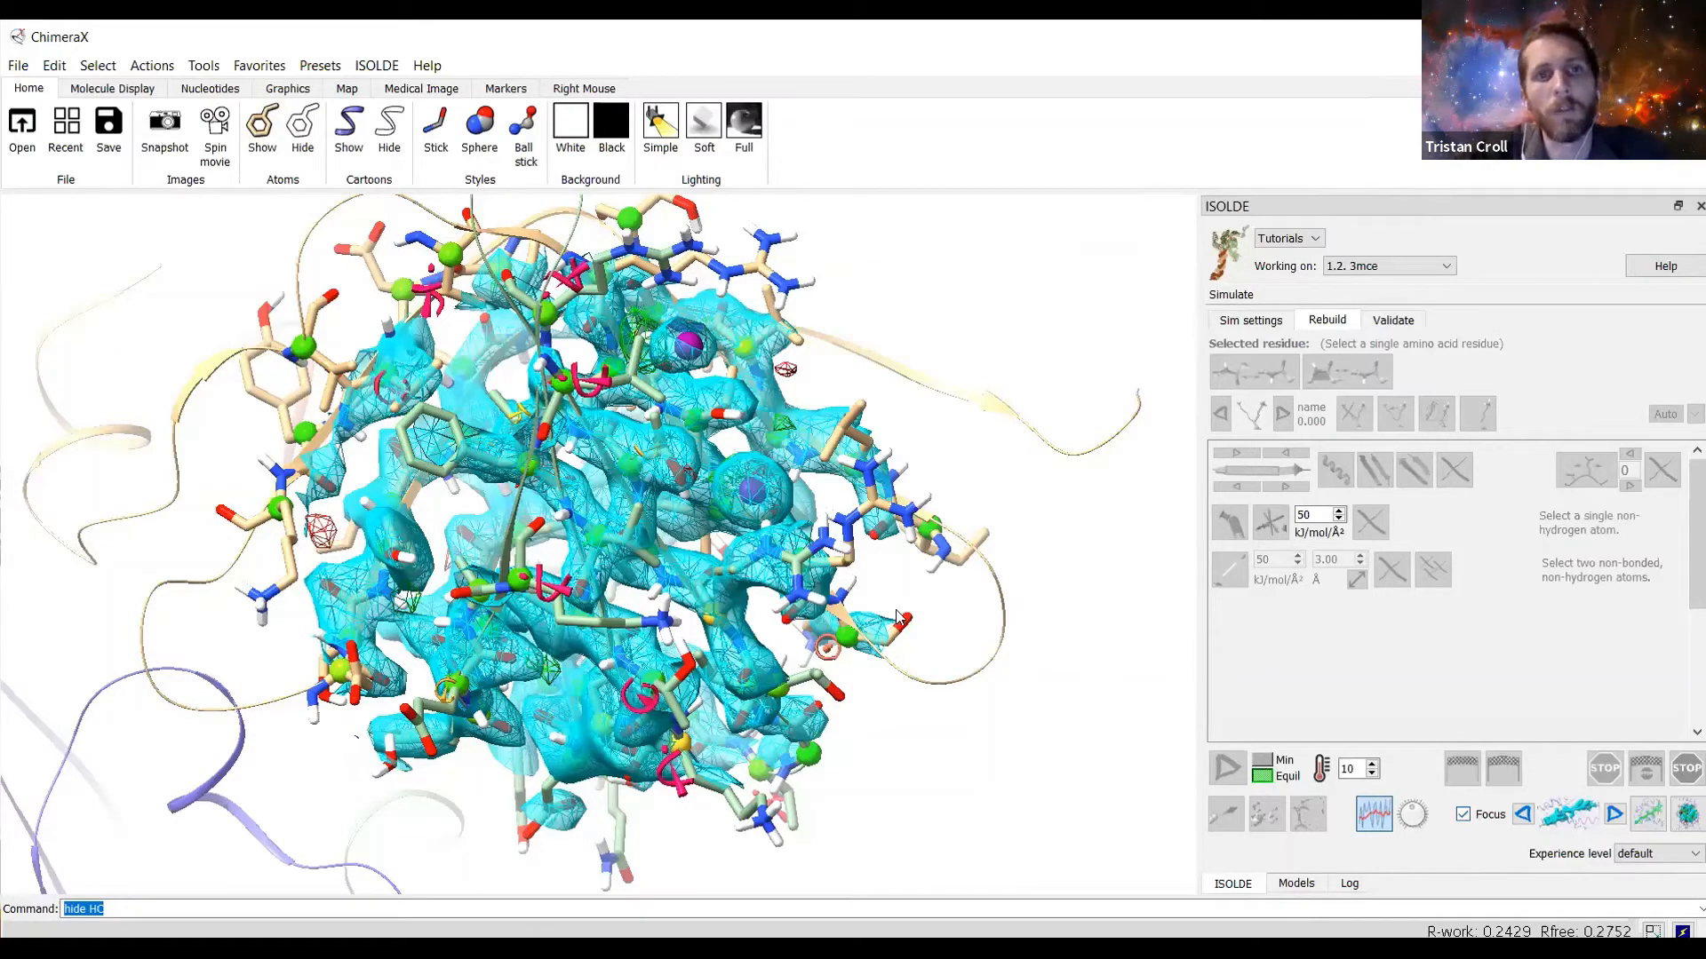
{"action": "left_click_drag", "start_coordinate": [896, 610], "coordinate": [729, 454]}
{"action": "left_click_drag", "start_coordinate": [811, 500], "coordinate": [888, 477]}
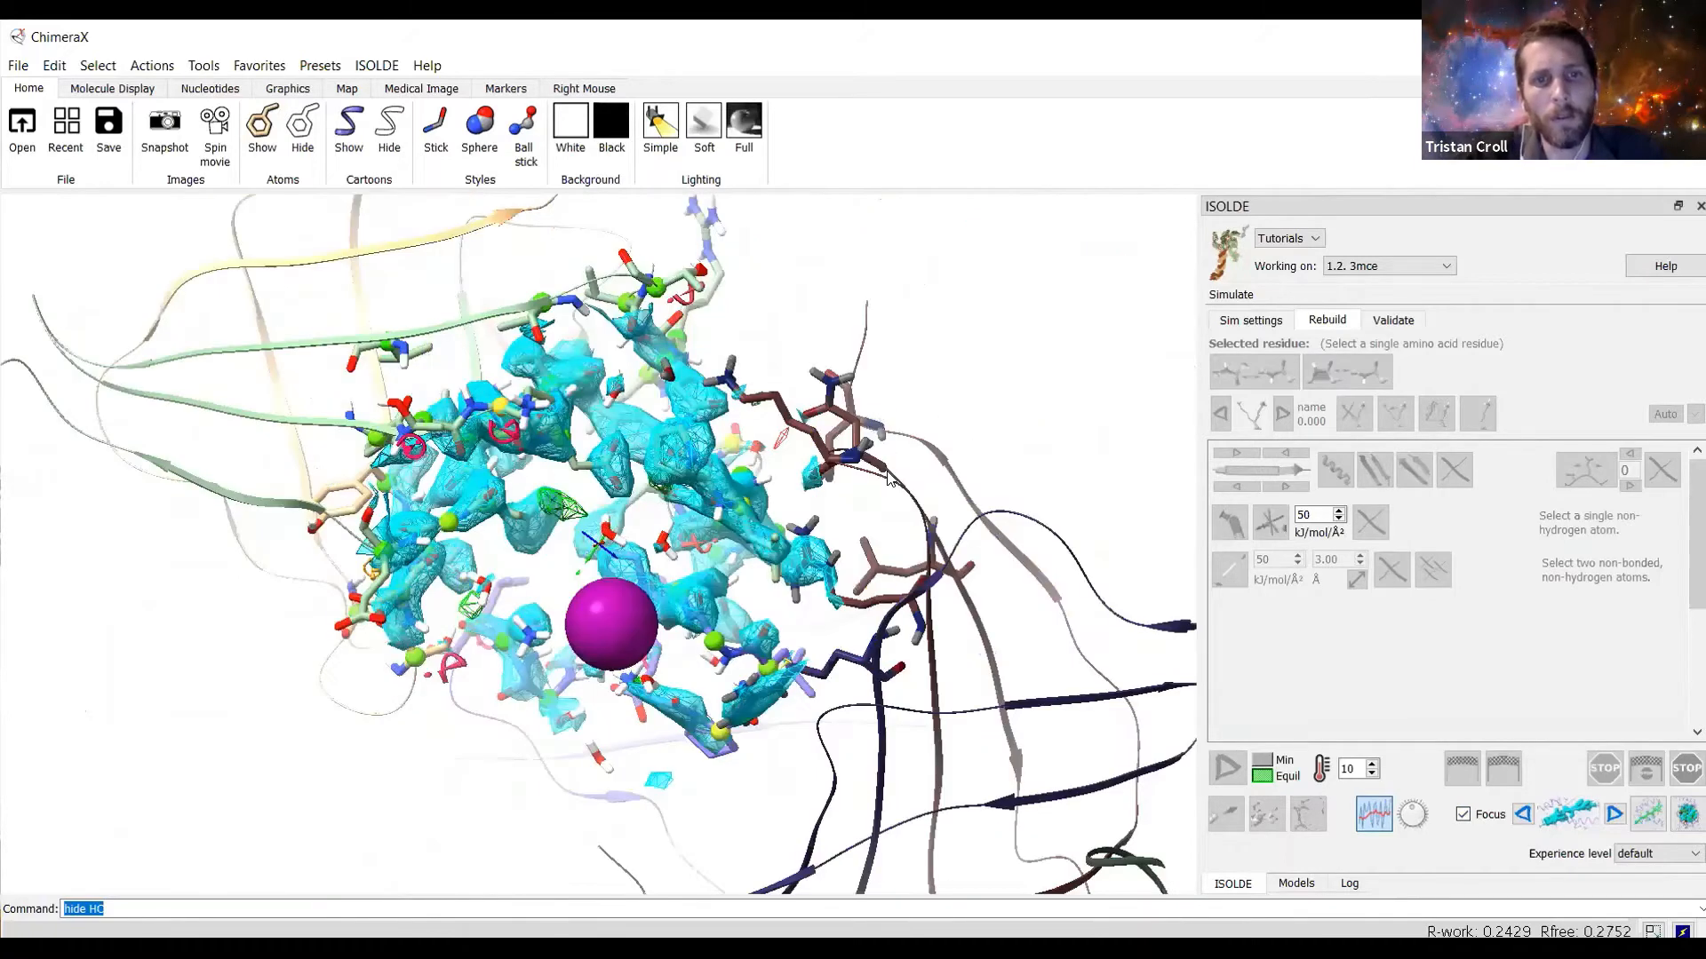
Select all iodide ions in the model with the command sel :IOD, and clear that selection.
{"action": "type", "text": "s"}
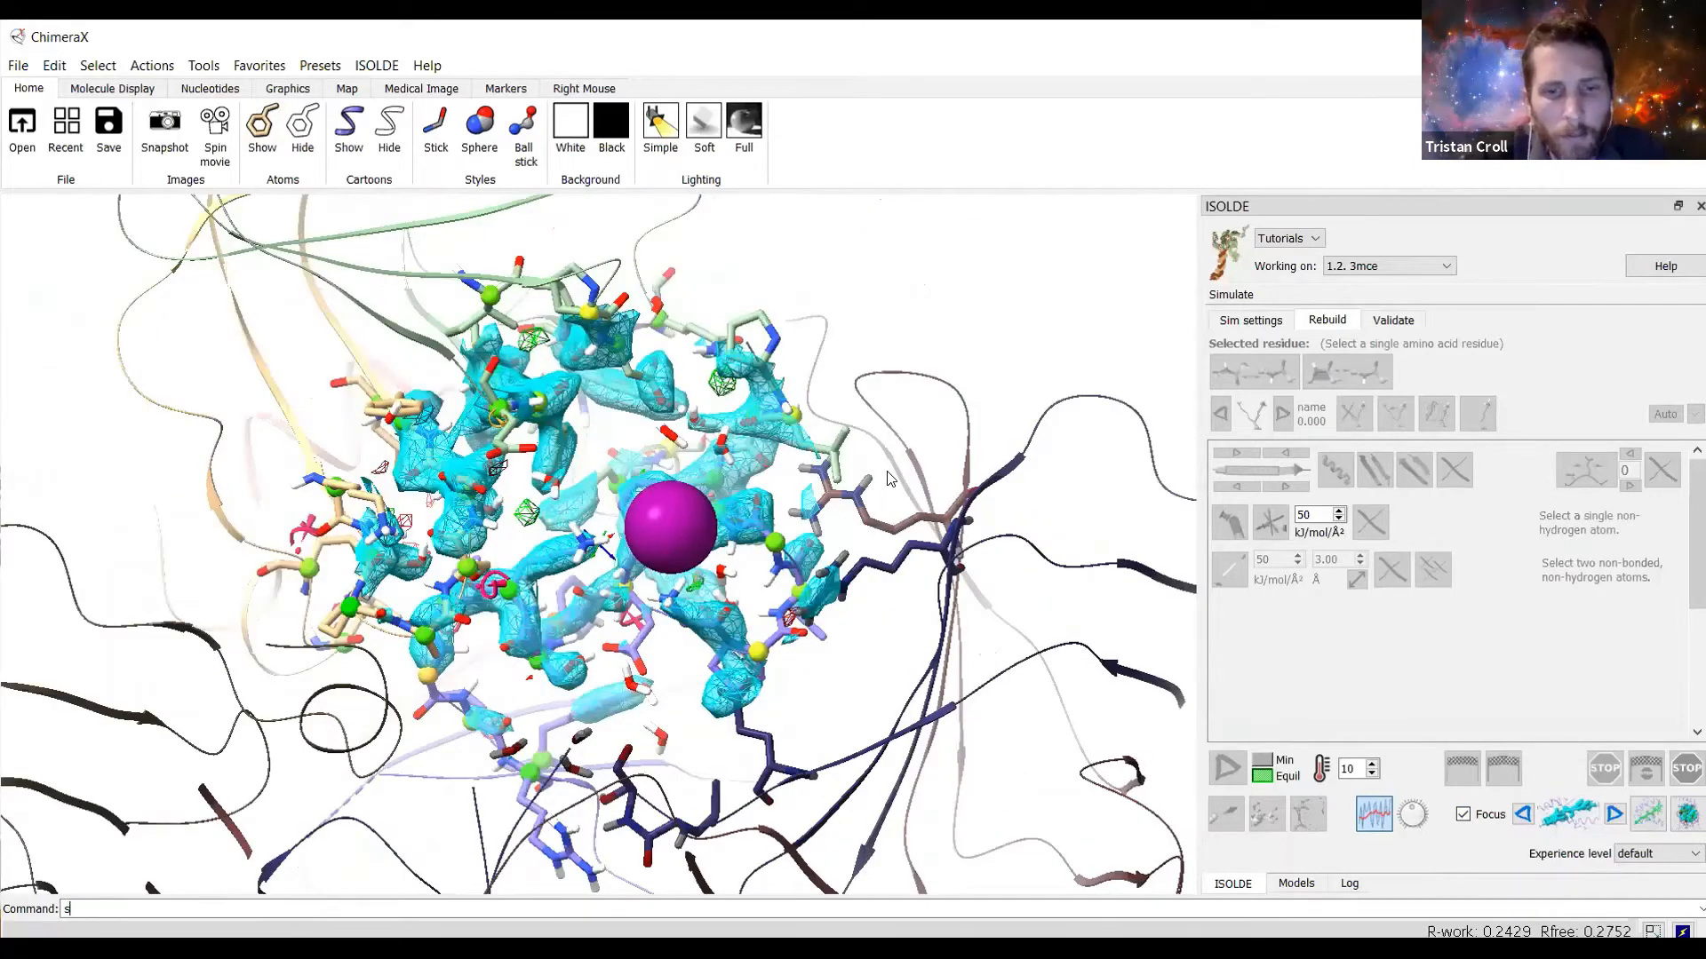
{"action": "type", "text": "el :"}
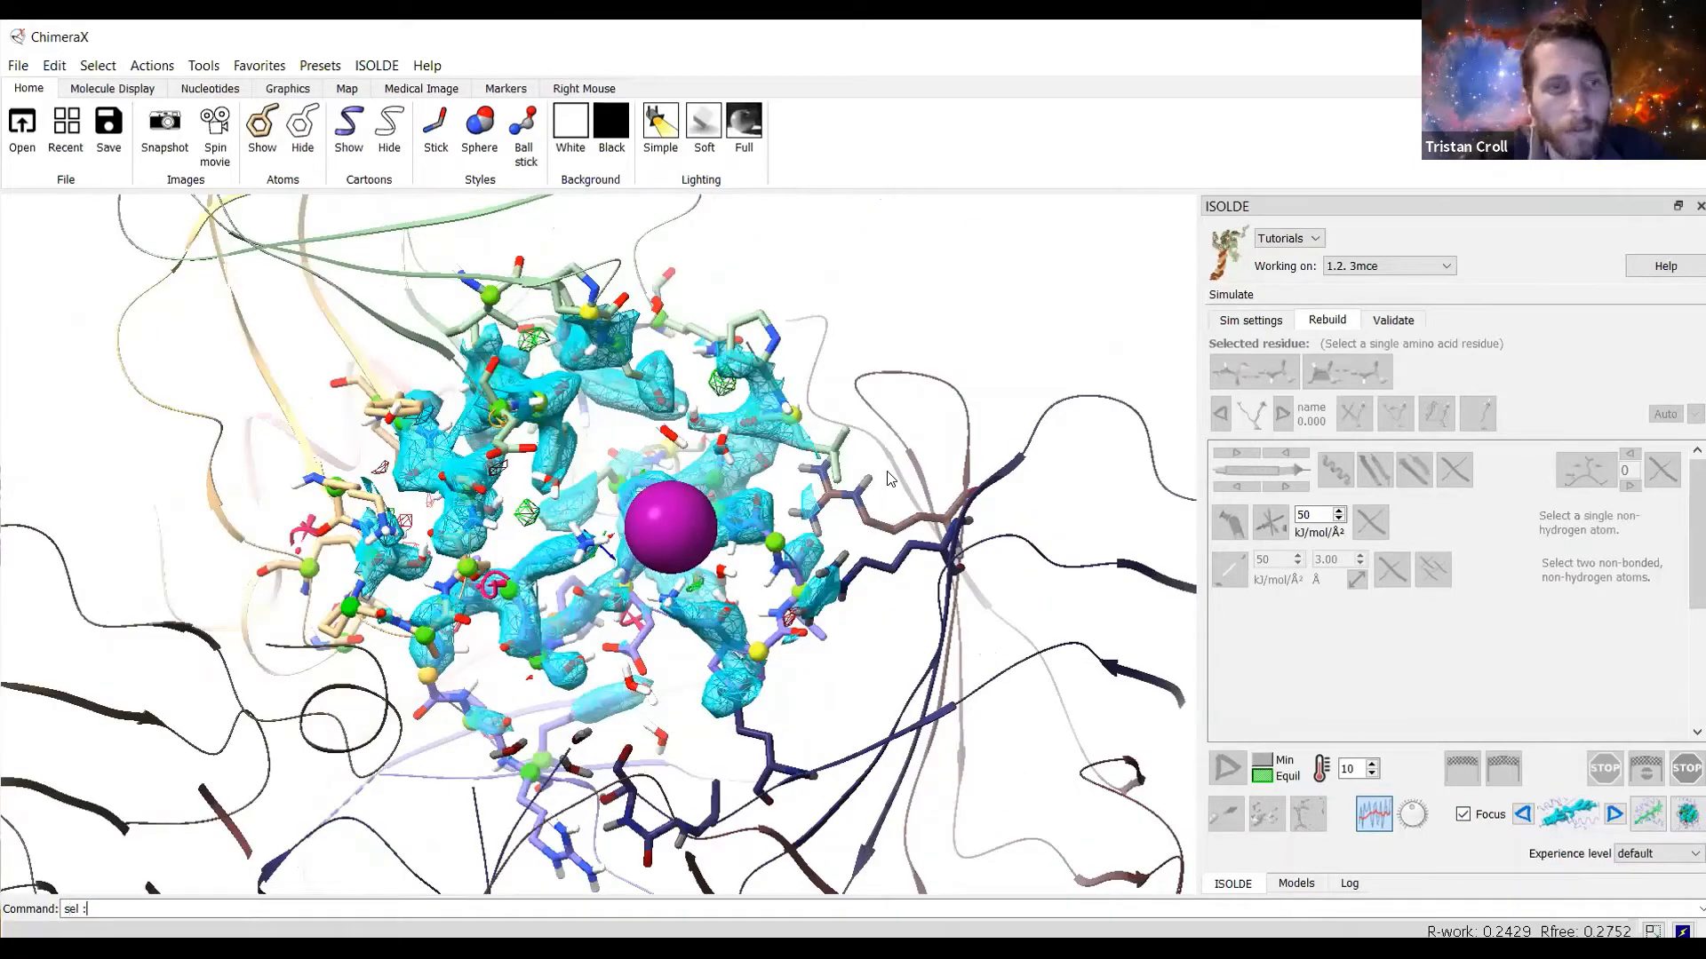
{"action": "type", "text": "IOD"}
{"action": "key", "text": "Return"}
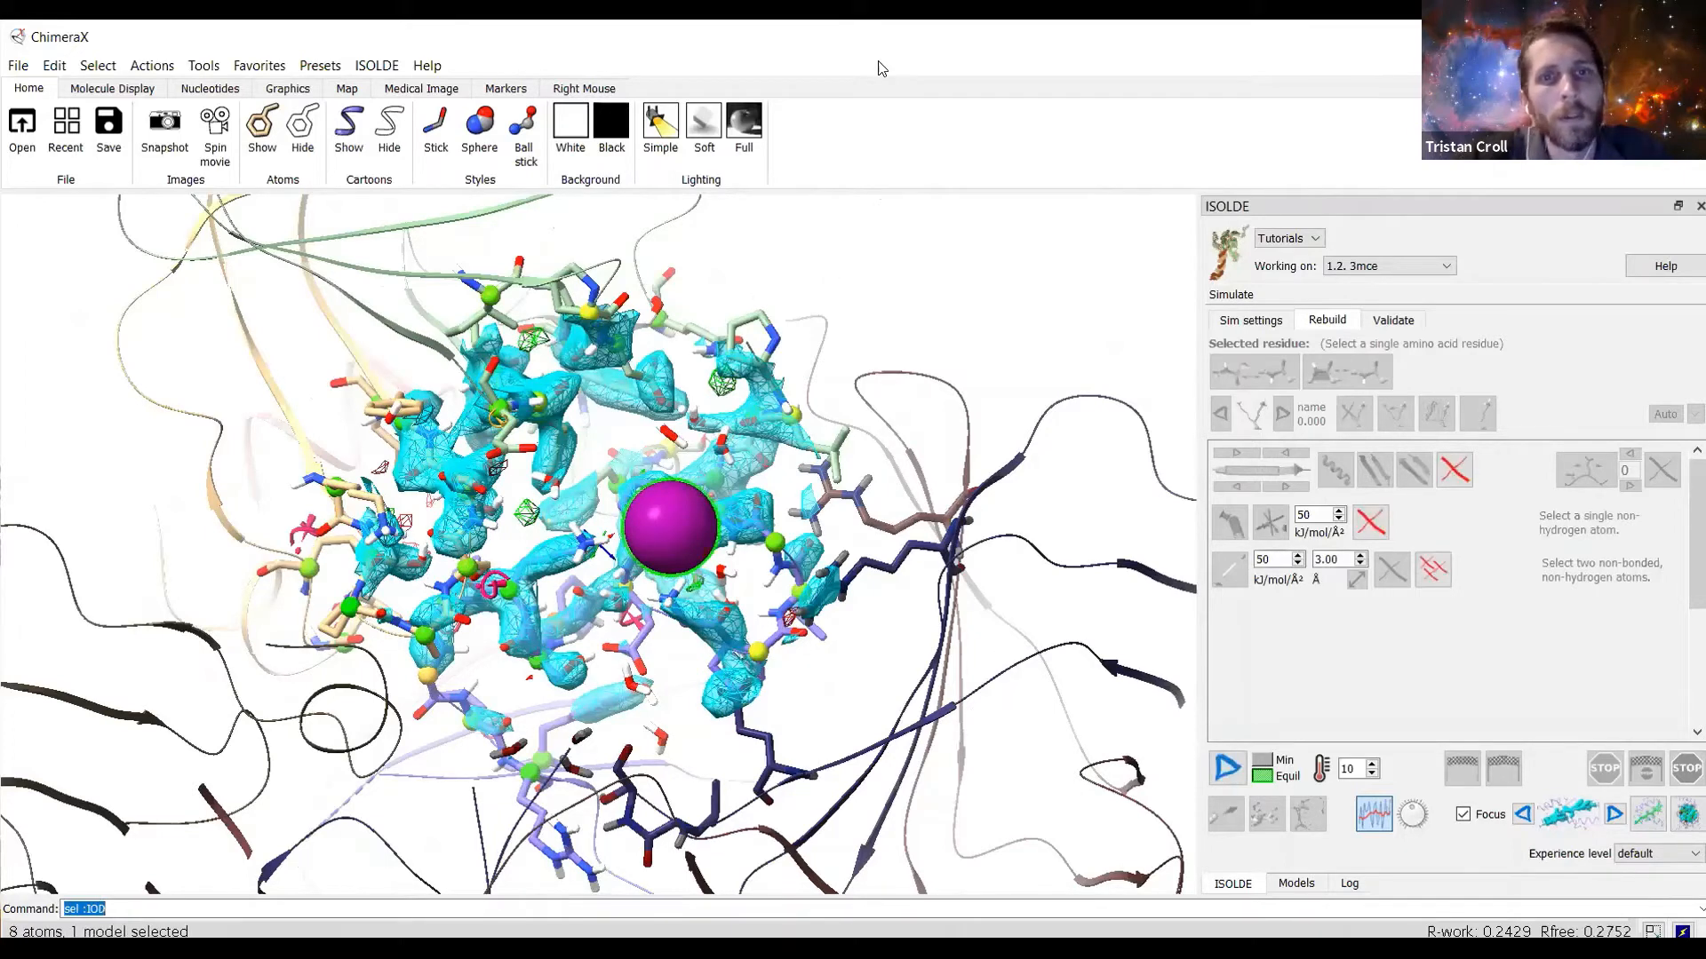
{"action": "left_click", "coordinate": [679, 351], "text": "ctrl"}
Select the whole 3mce model with the command sel #1 and start an ISOLDE simulation on it.
{"action": "left_click_drag", "start_coordinate": [679, 351], "coordinate": [378, 553]}
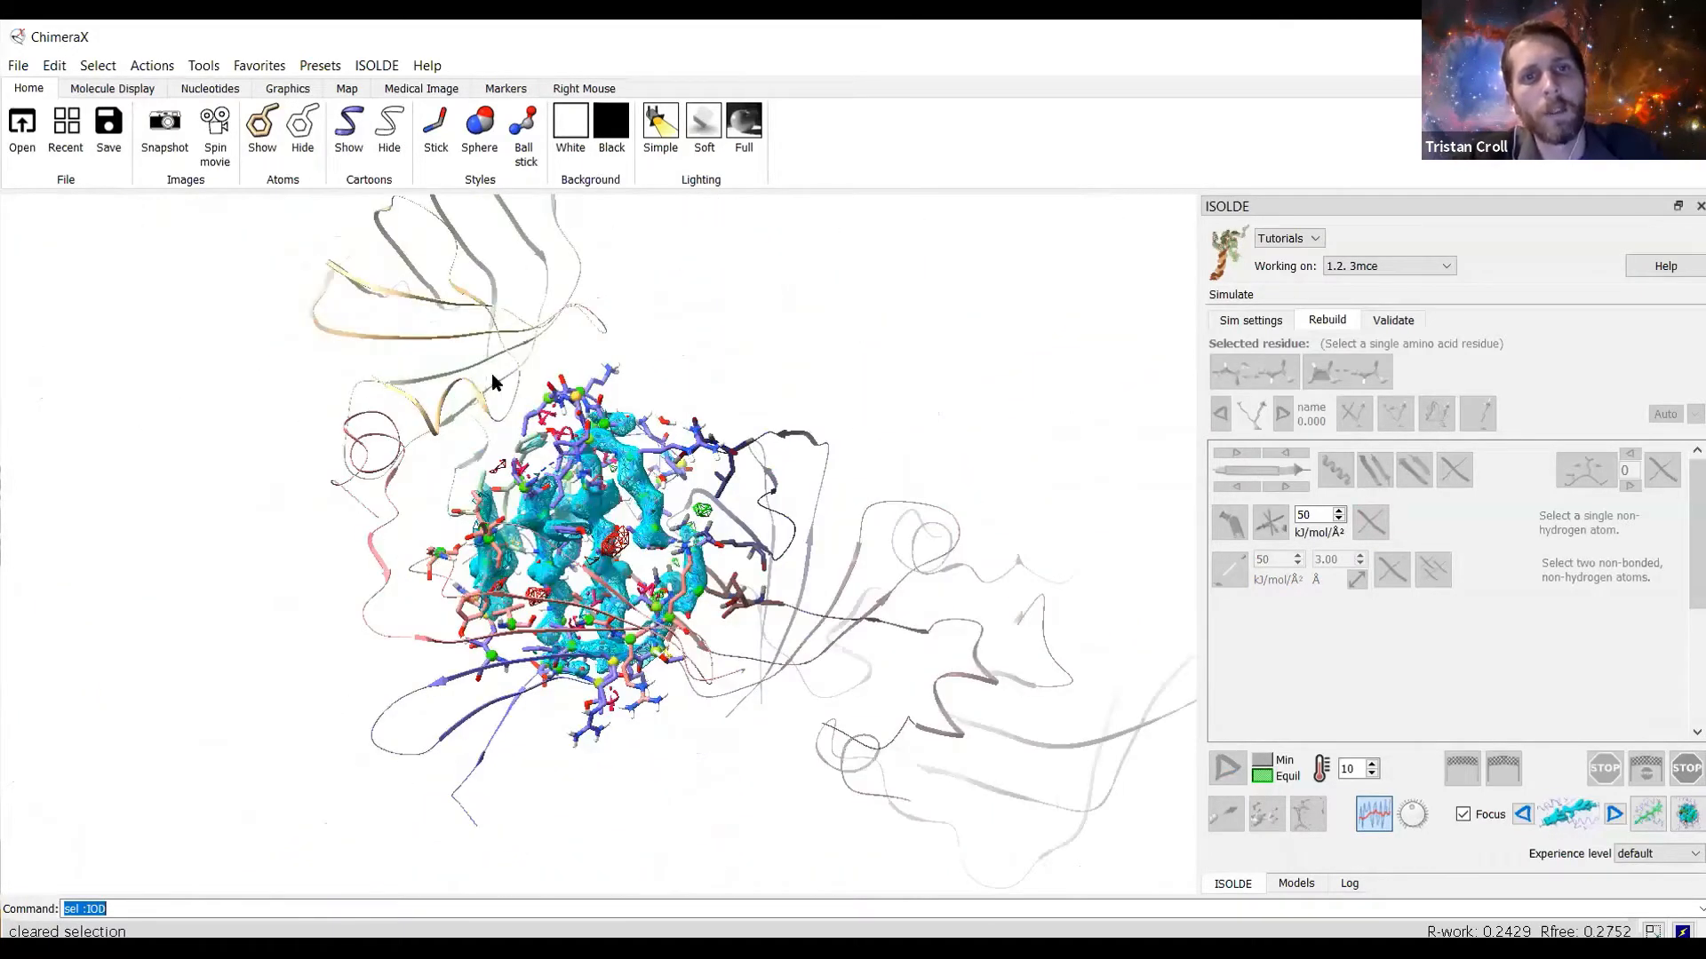
{"action": "left_click_drag", "start_coordinate": [492, 373], "coordinate": [534, 414]}
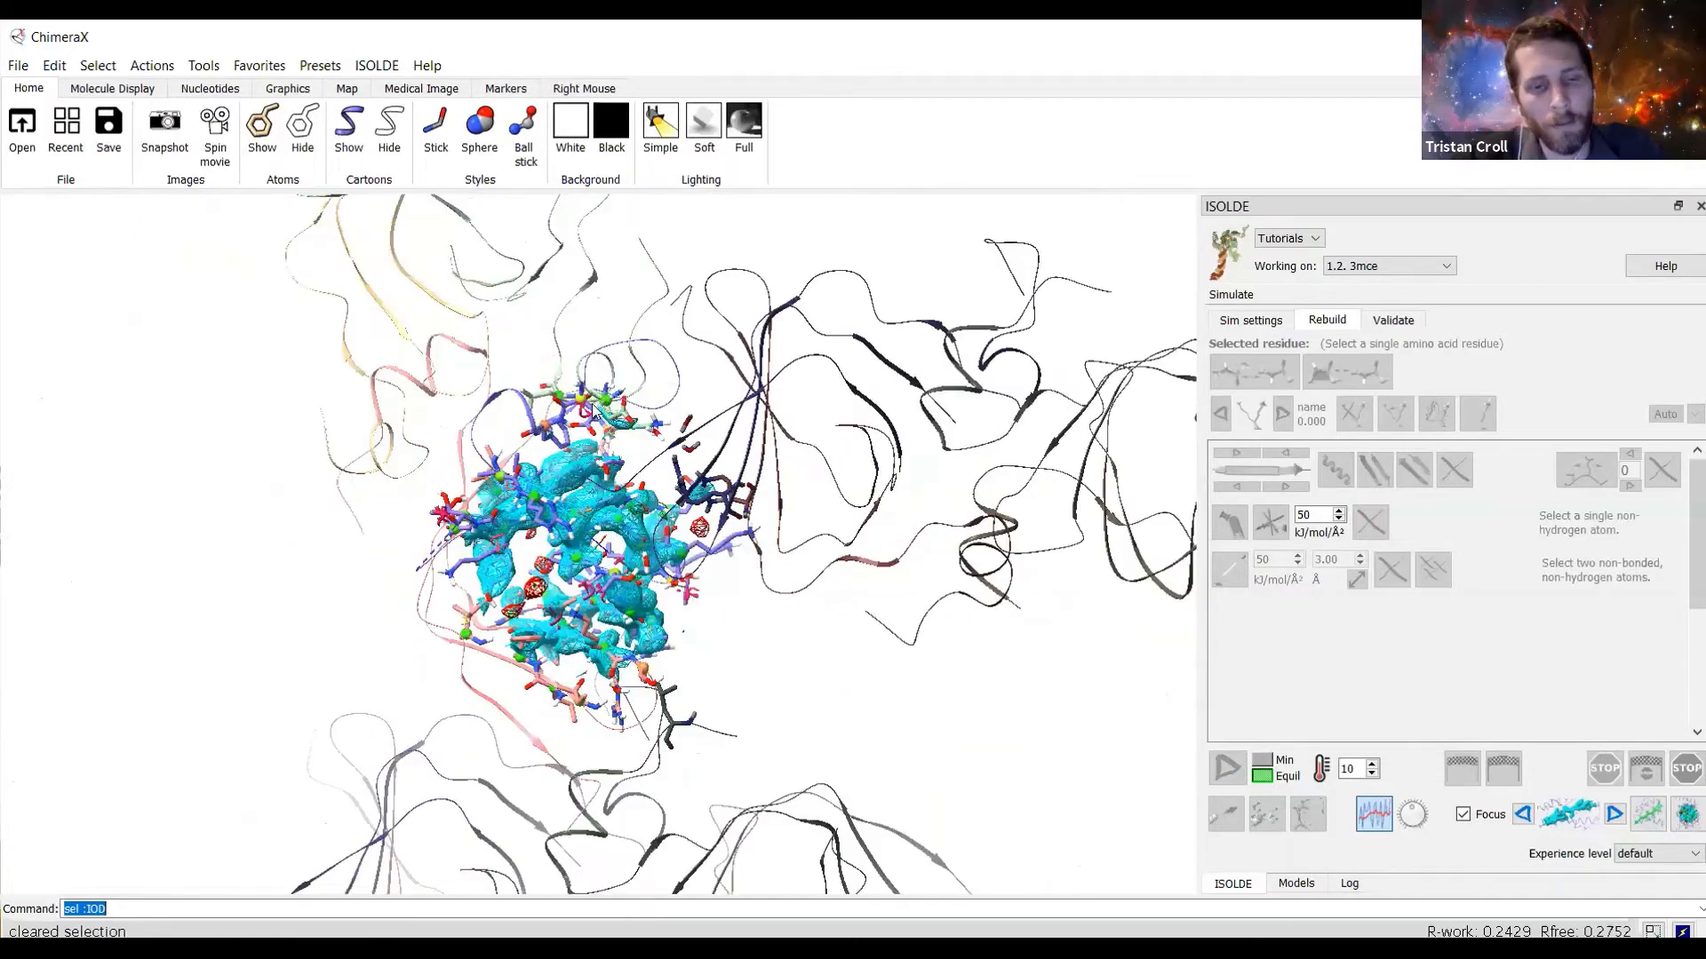
{"action": "scroll", "coordinate": [591, 403], "scroll_direction": "up", "scroll_amount": 5}
{"action": "type", "text": "s"}
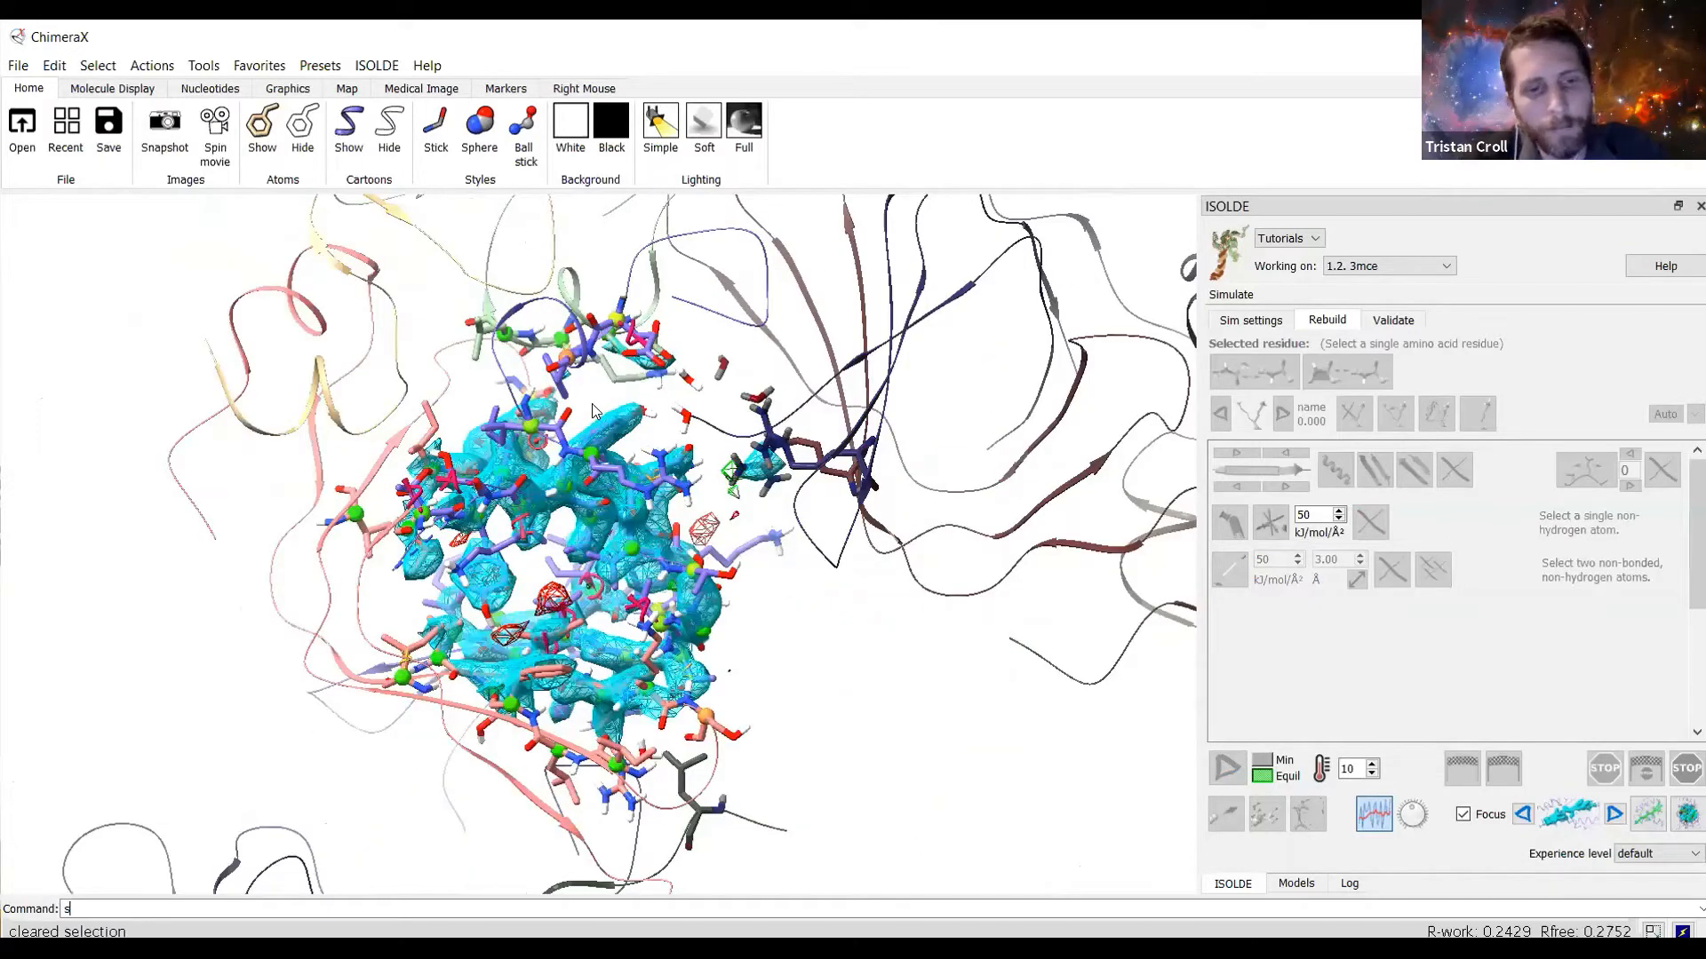
{"action": "type", "text": "el #1"}
{"action": "key", "text": "Return"}
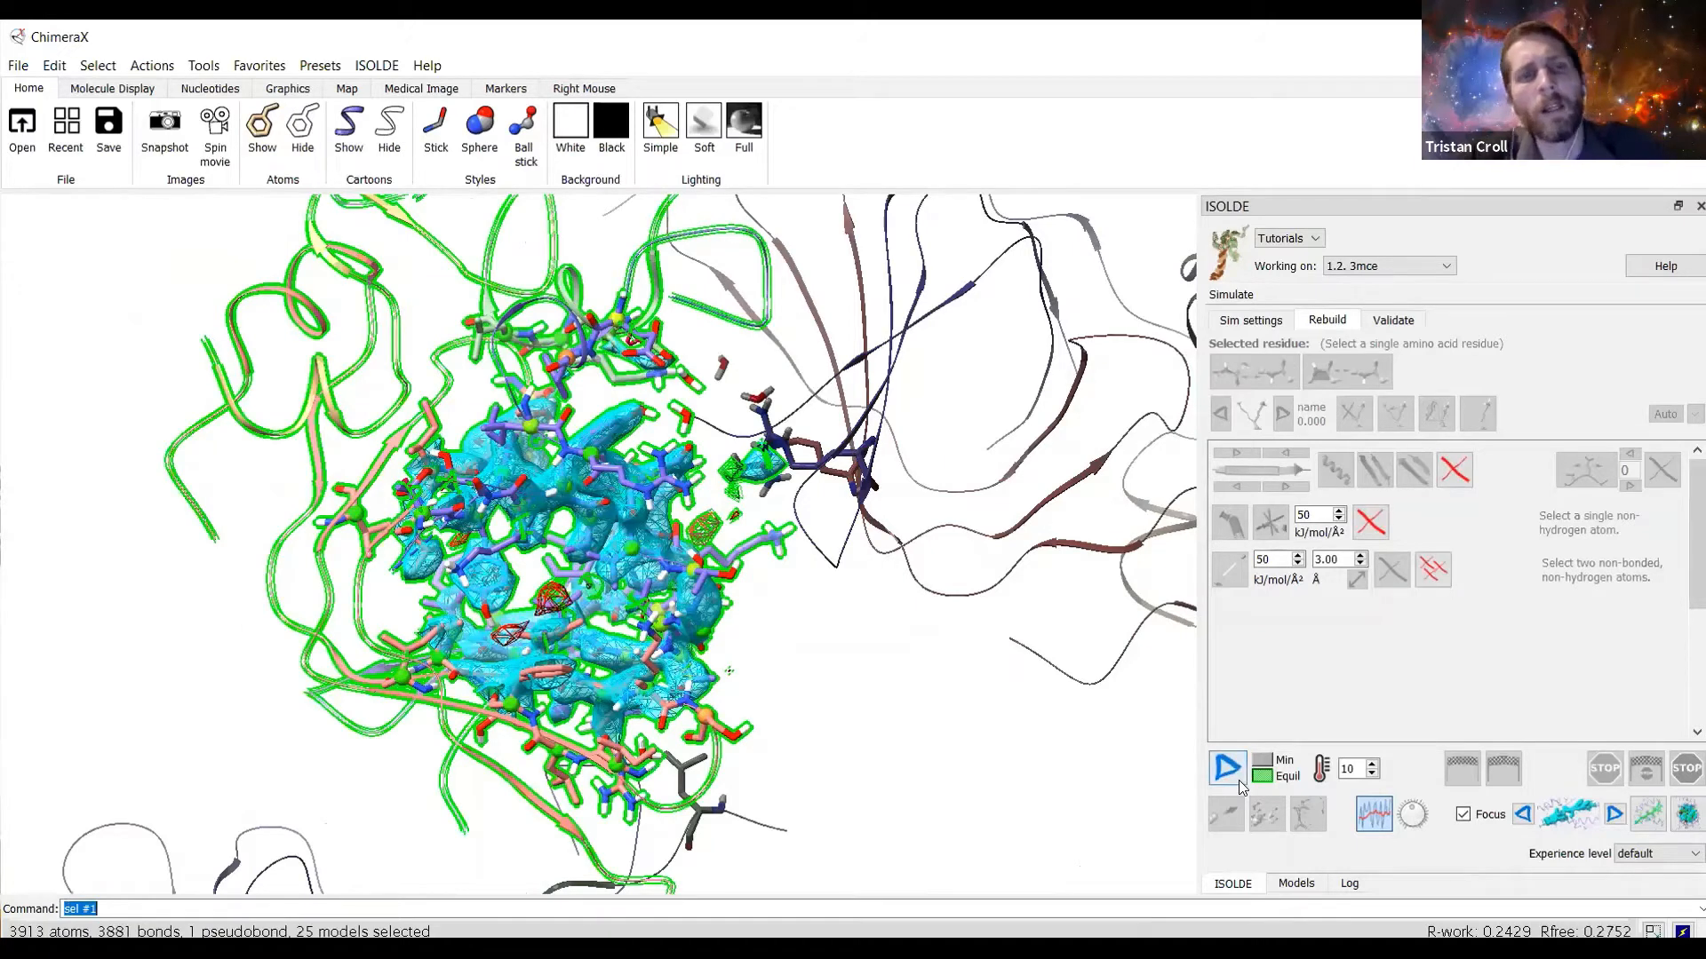
{"action": "left_click", "coordinate": [1239, 780]}
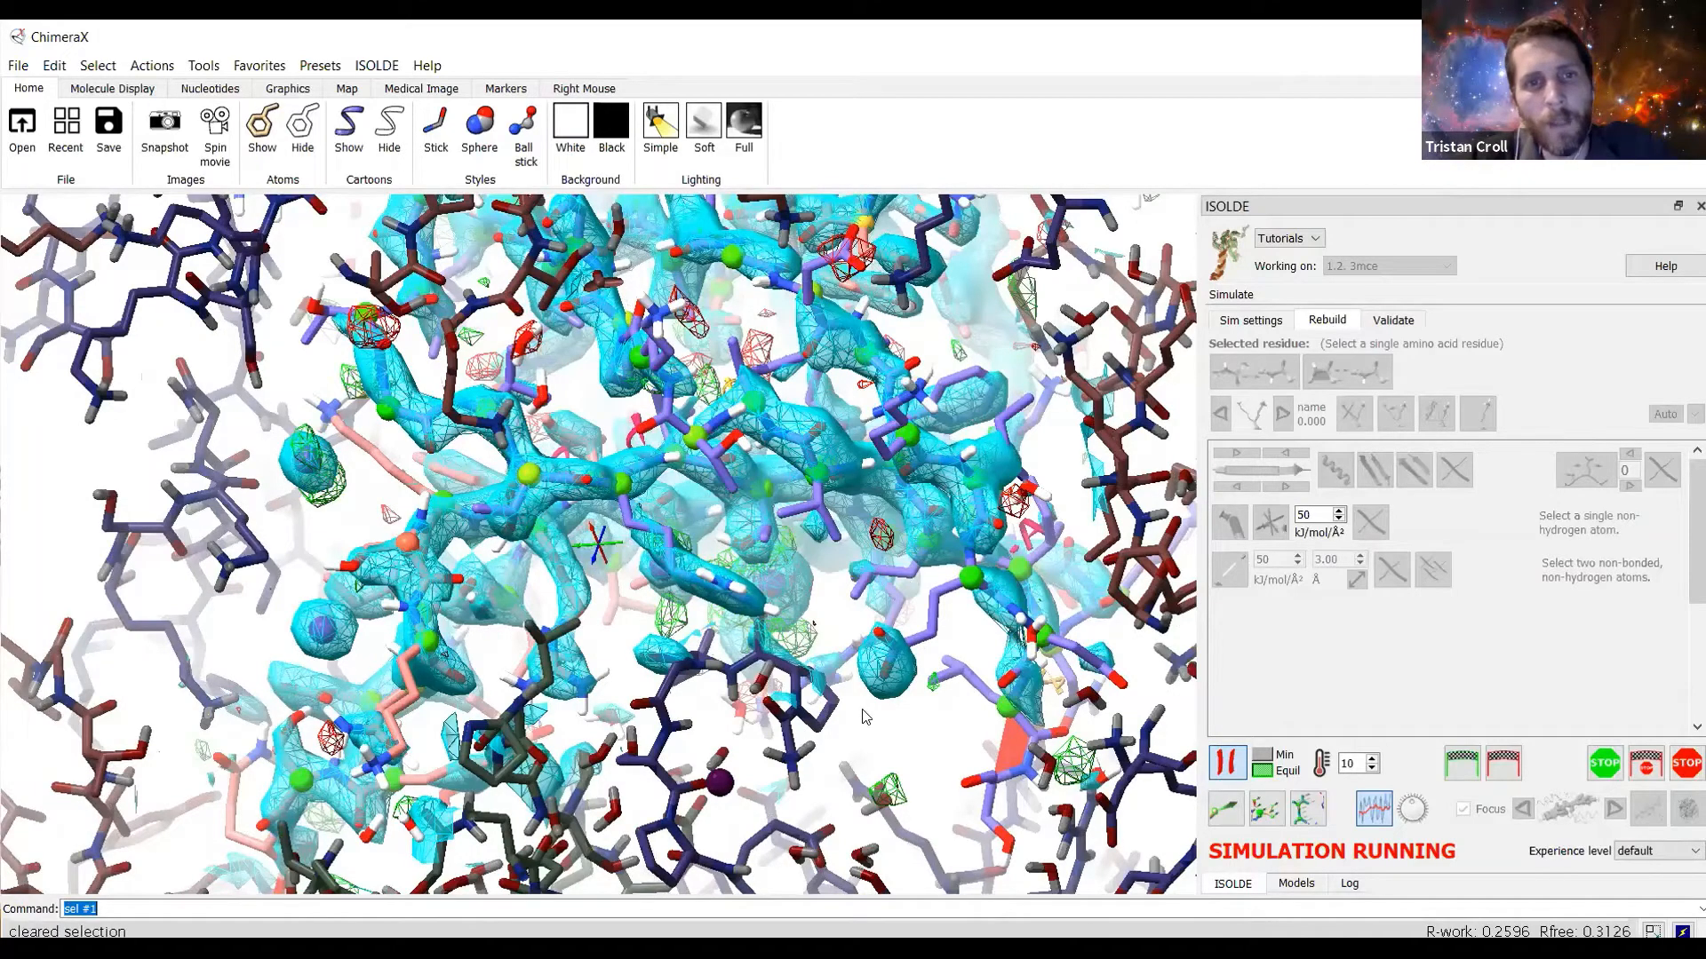
Pause the simulation, adjust the contour levels of the live mFo-DFc and 2mFo-DFc maps, and clear the selection.
{"action": "scroll", "coordinate": [861, 716], "scroll_direction": "down", "scroll_amount": 1, "text": "ctrl"}
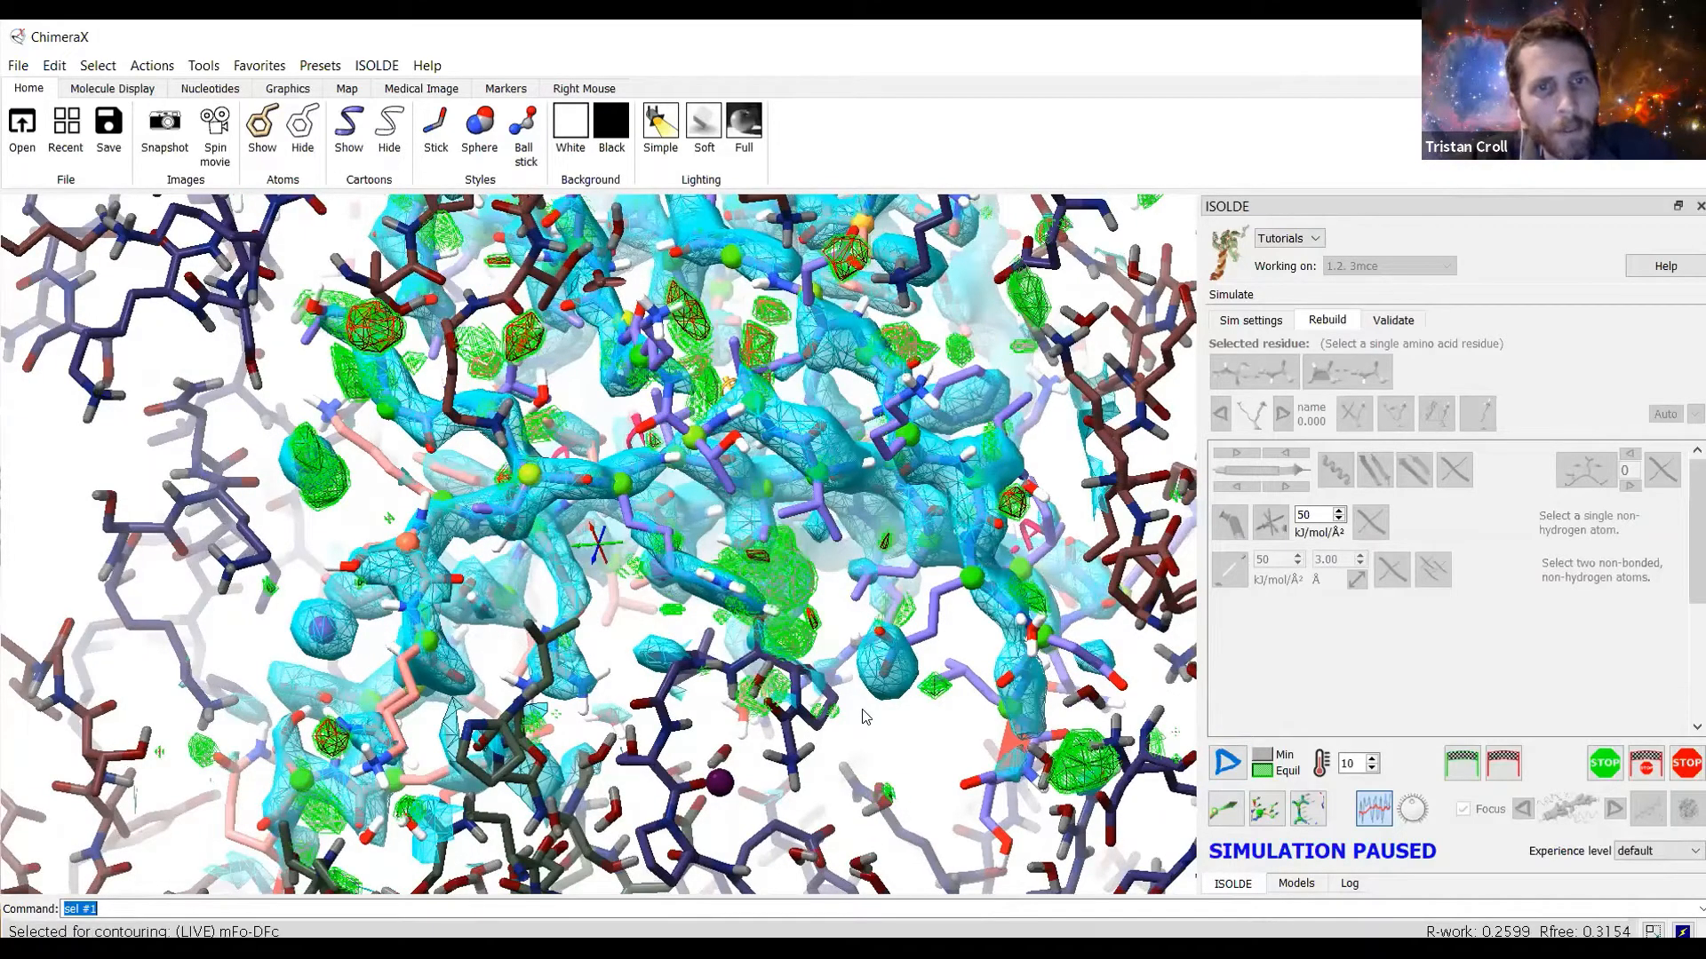
{"action": "scroll", "coordinate": [866, 716], "scroll_direction": "down", "scroll_amount": 1, "text": "ctrl"}
{"action": "scroll", "coordinate": [866, 716], "scroll_direction": "down", "scroll_amount": 4}
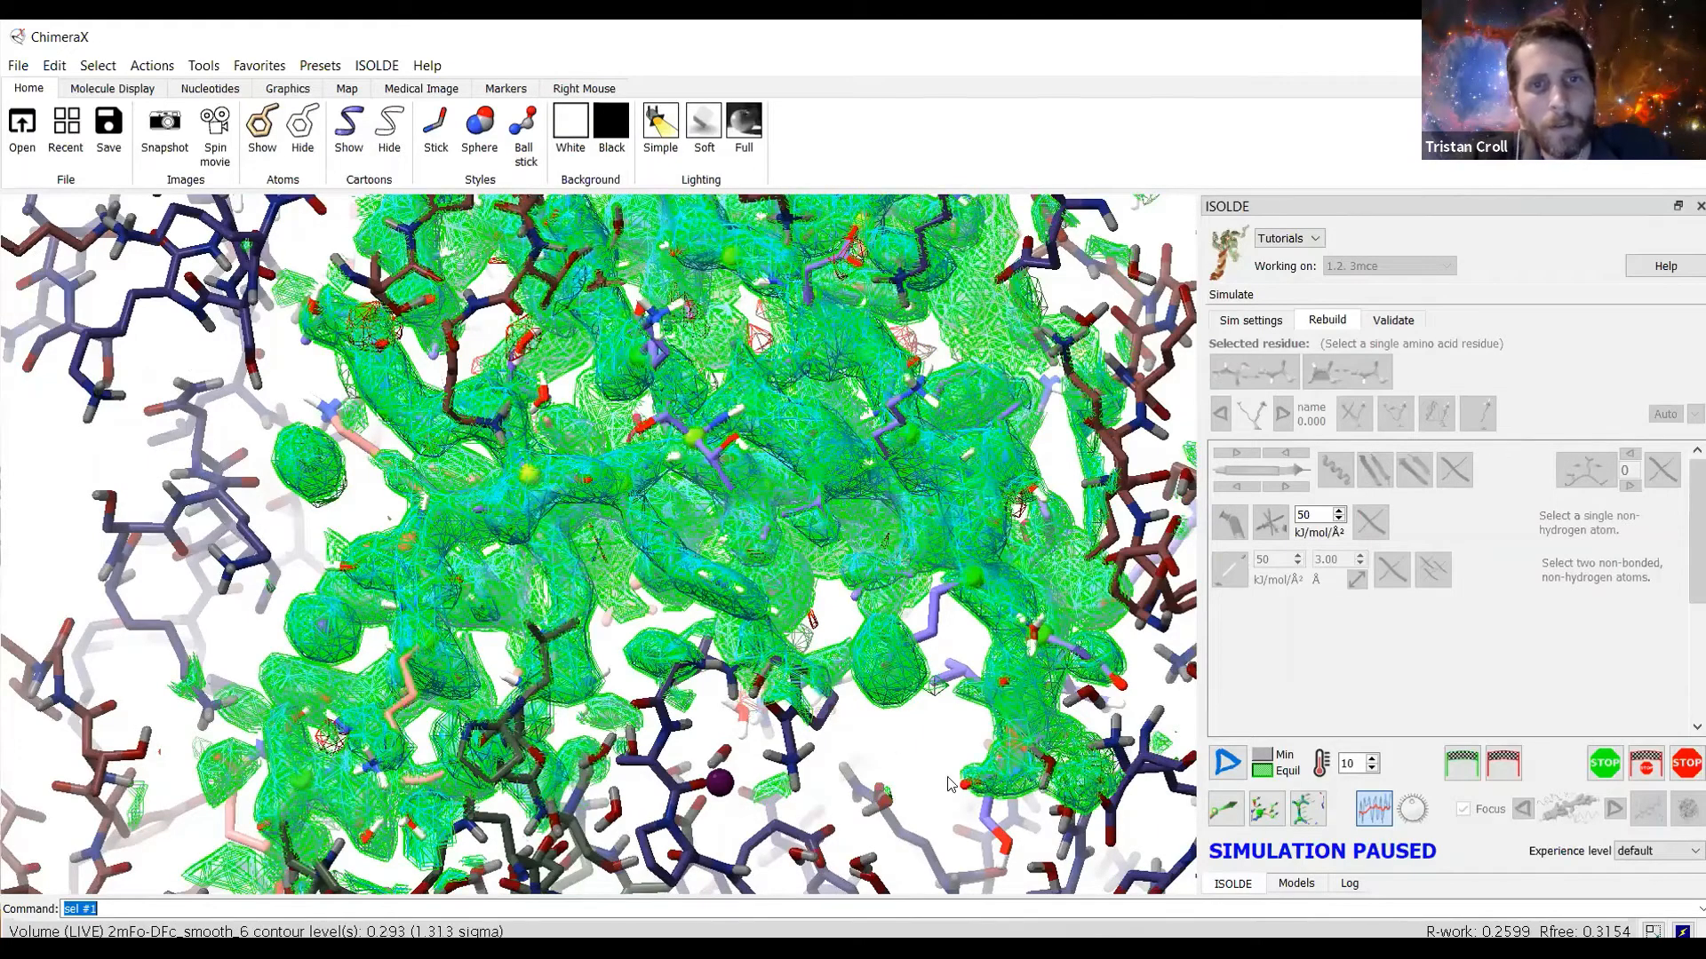
{"action": "scroll", "coordinate": [892, 761], "scroll_direction": "down", "scroll_amount": 1}
{"action": "left_click", "coordinate": [892, 762], "text": "ctrl"}
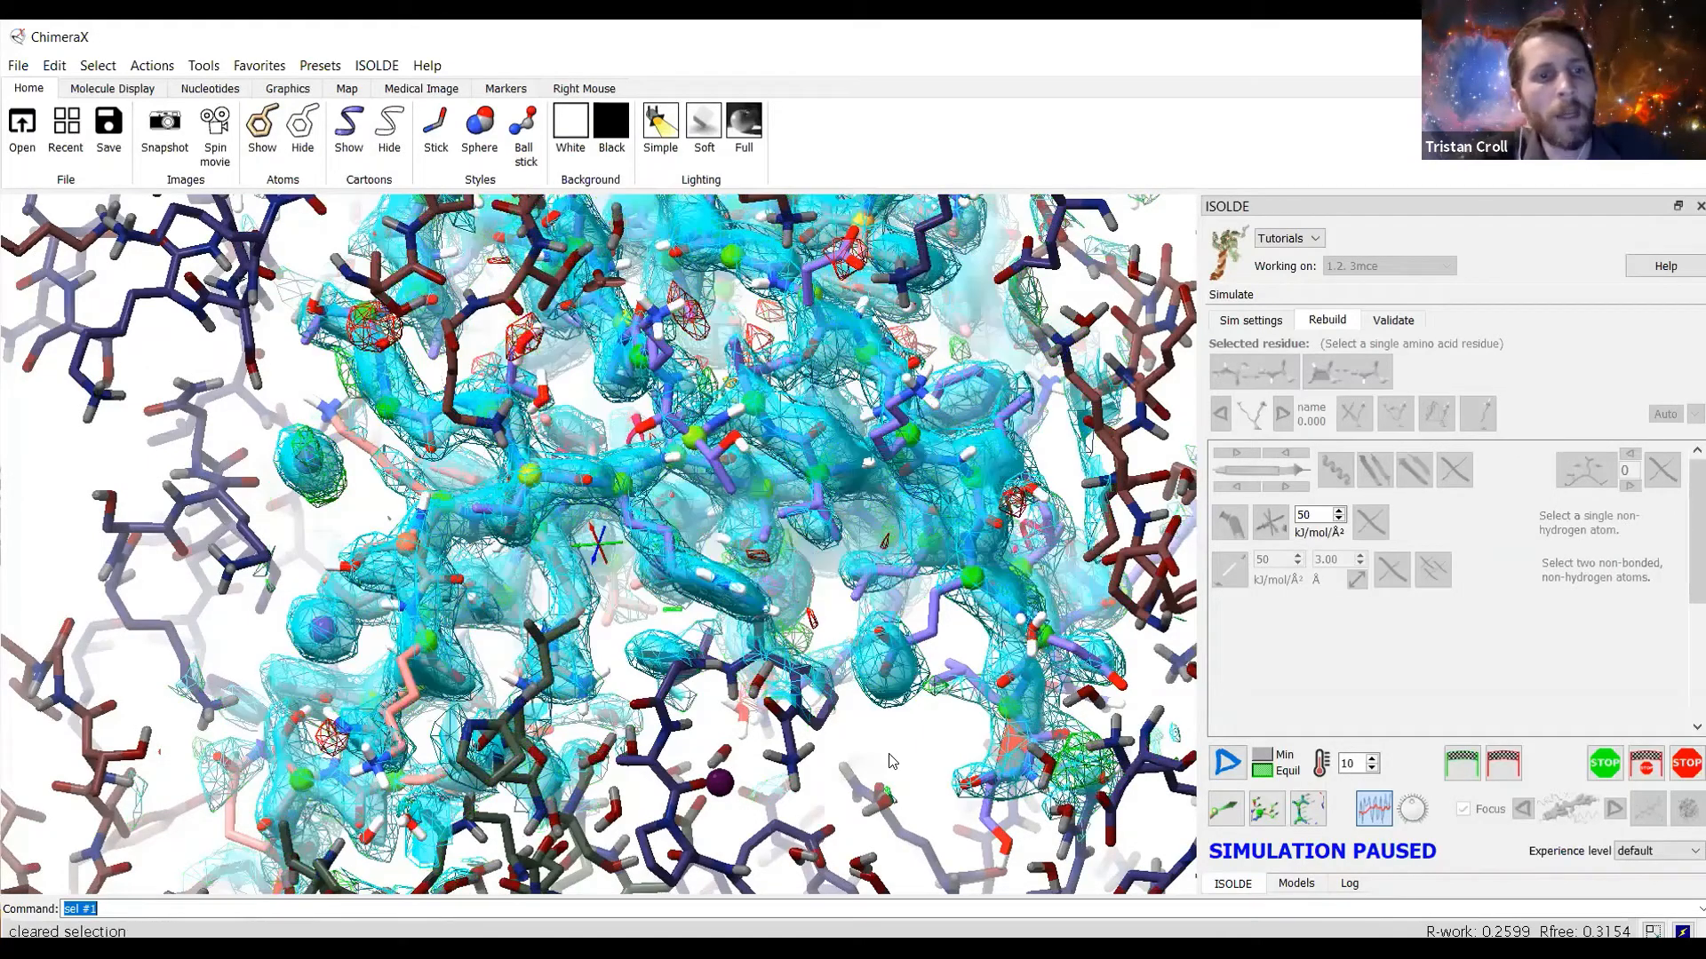
Start a residue-by-residue inspection with the command isolde step, checking each residue's fit to the density.
{"action": "type", "text": "isolde"}
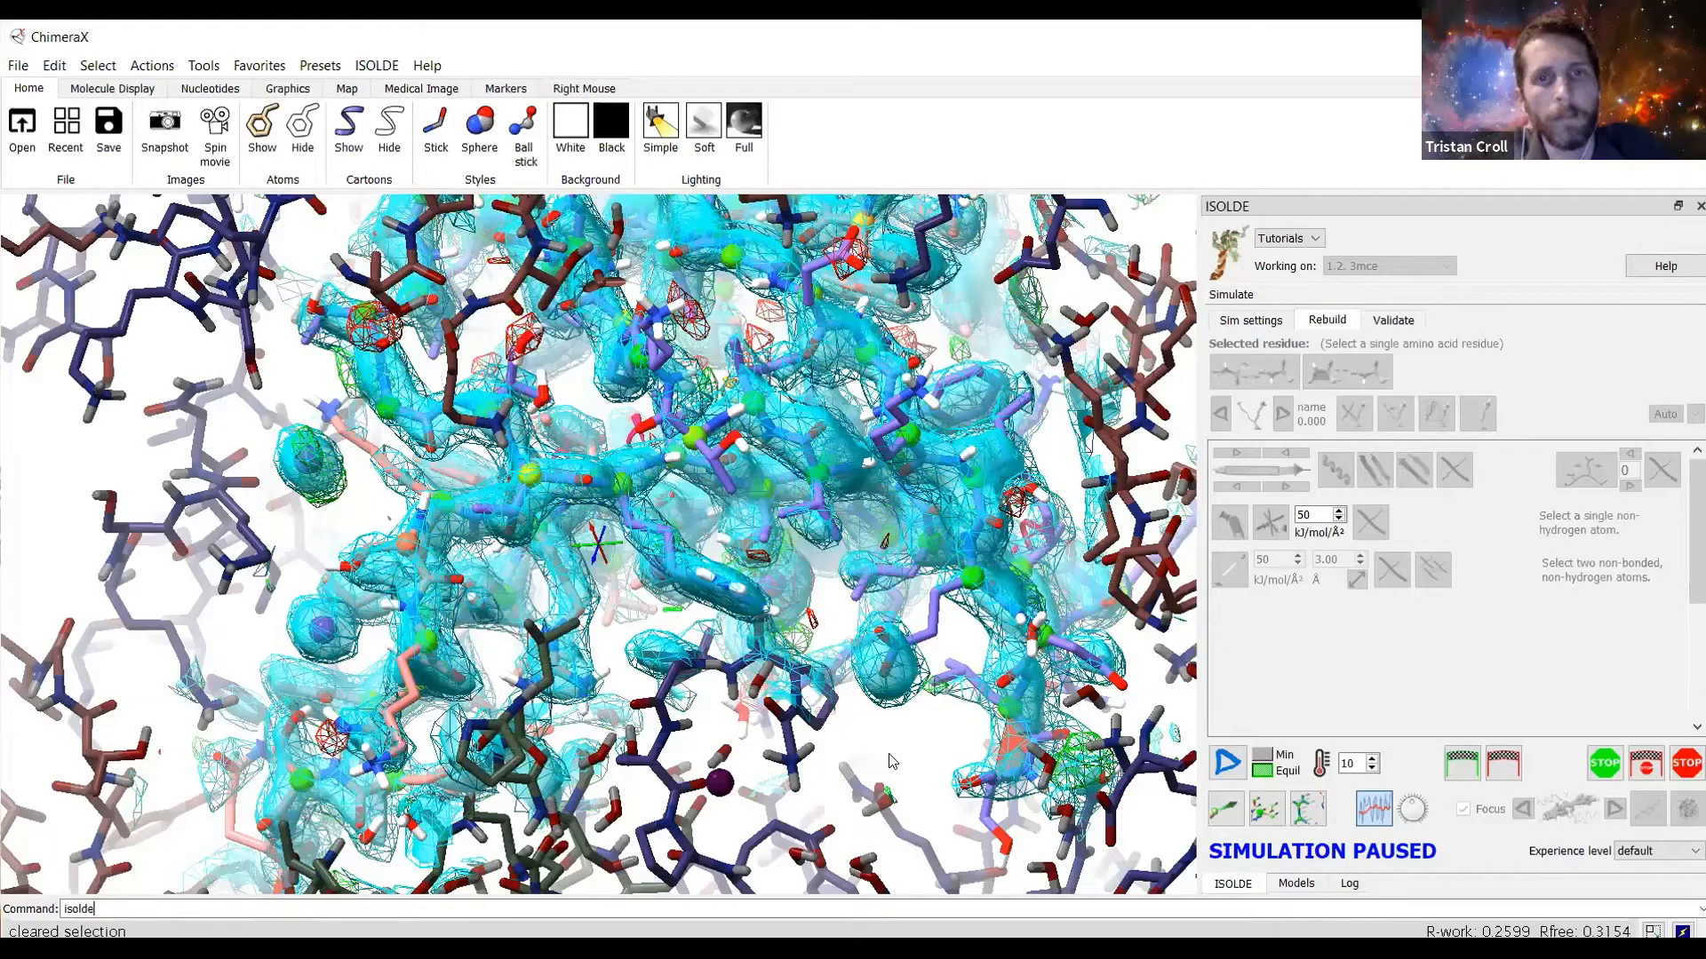
{"action": "type", "text": " step"}
{"action": "key", "text": "Return"}
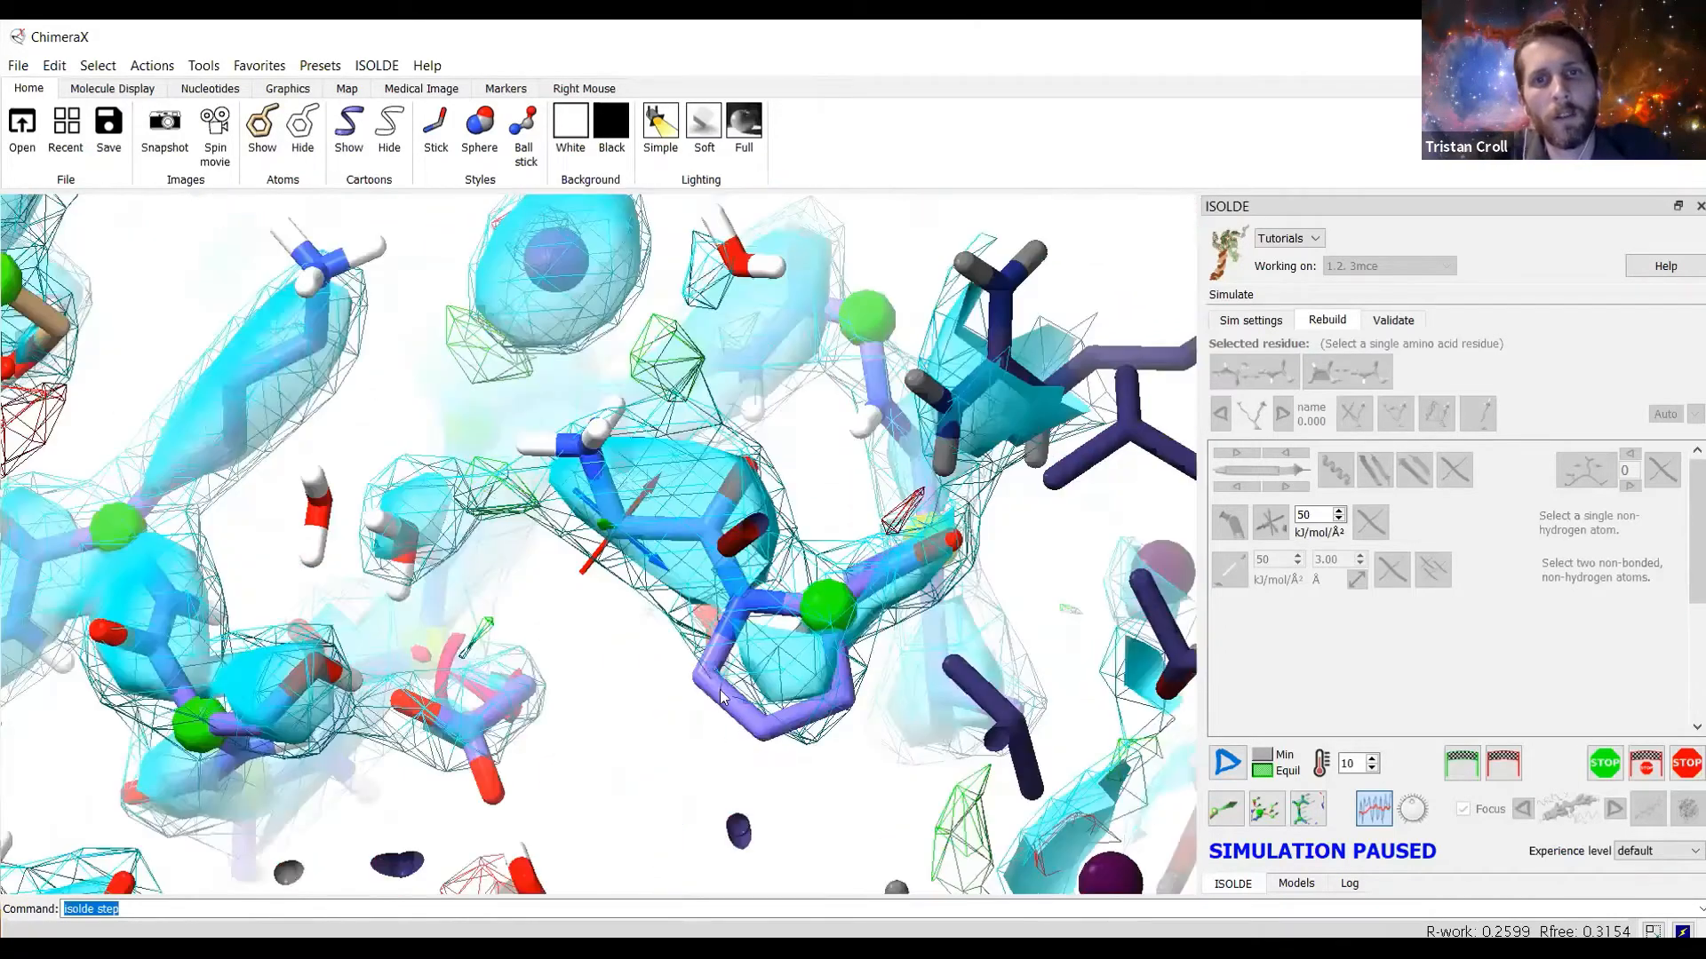
{"action": "scroll", "coordinate": [708, 657], "scroll_direction": "down", "scroll_amount": 5}
{"action": "left_click_drag", "start_coordinate": [708, 657], "coordinate": [668, 512]}
{"action": "scroll", "coordinate": [655, 604], "scroll_direction": "up", "scroll_amount": 3}
{"action": "key", "text": "Return"}
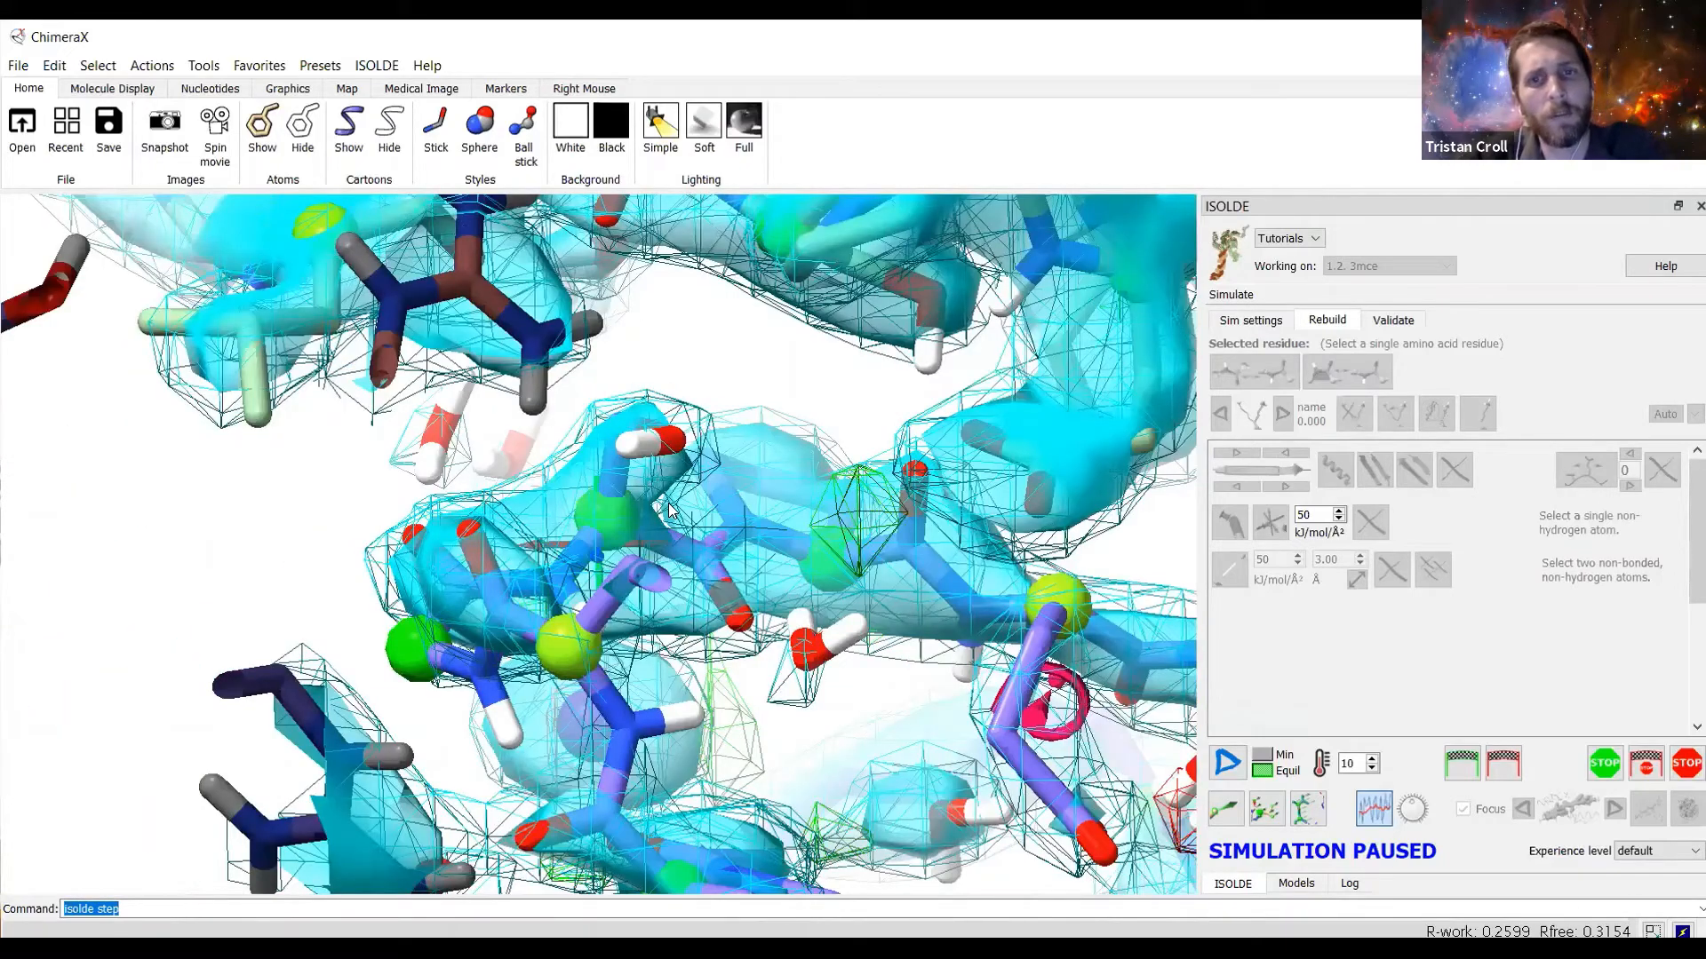
Repeat isolde step to walk along chain A to the rotamer outlier at Glu 79.
{"action": "key", "text": "Return"}
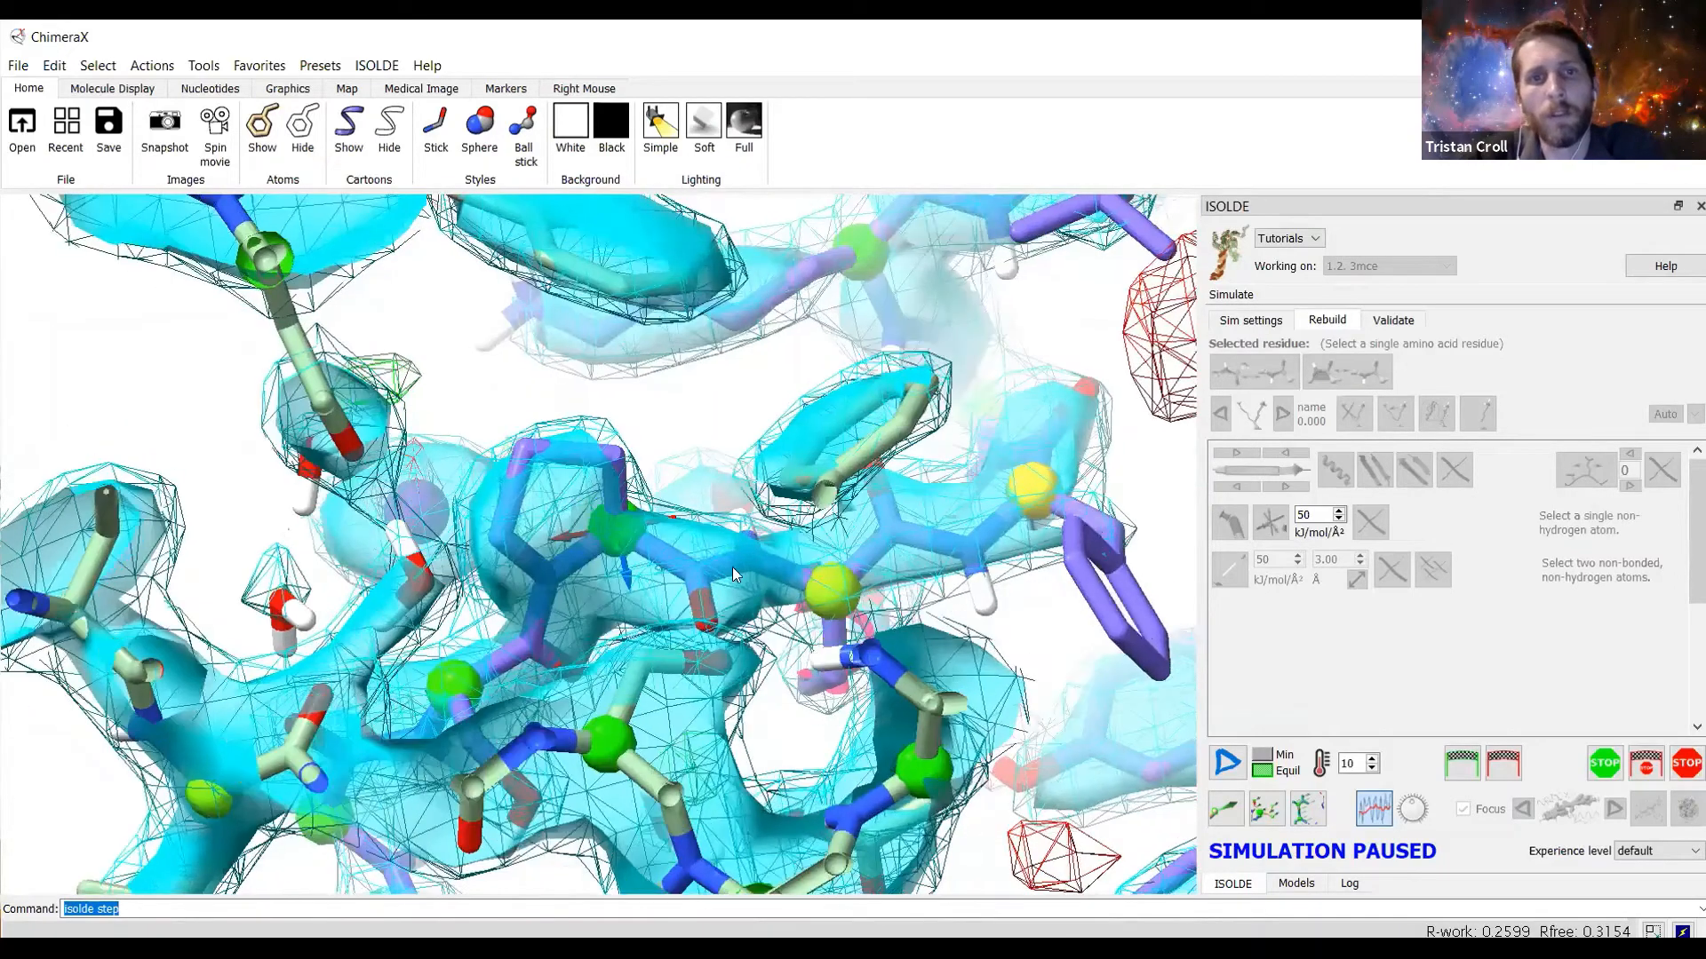
{"action": "key", "text": "Return"}
{"action": "key", "text": "Return"}
{"action": "key", "text": "Return"}
{"action": "key", "text": "Return"}
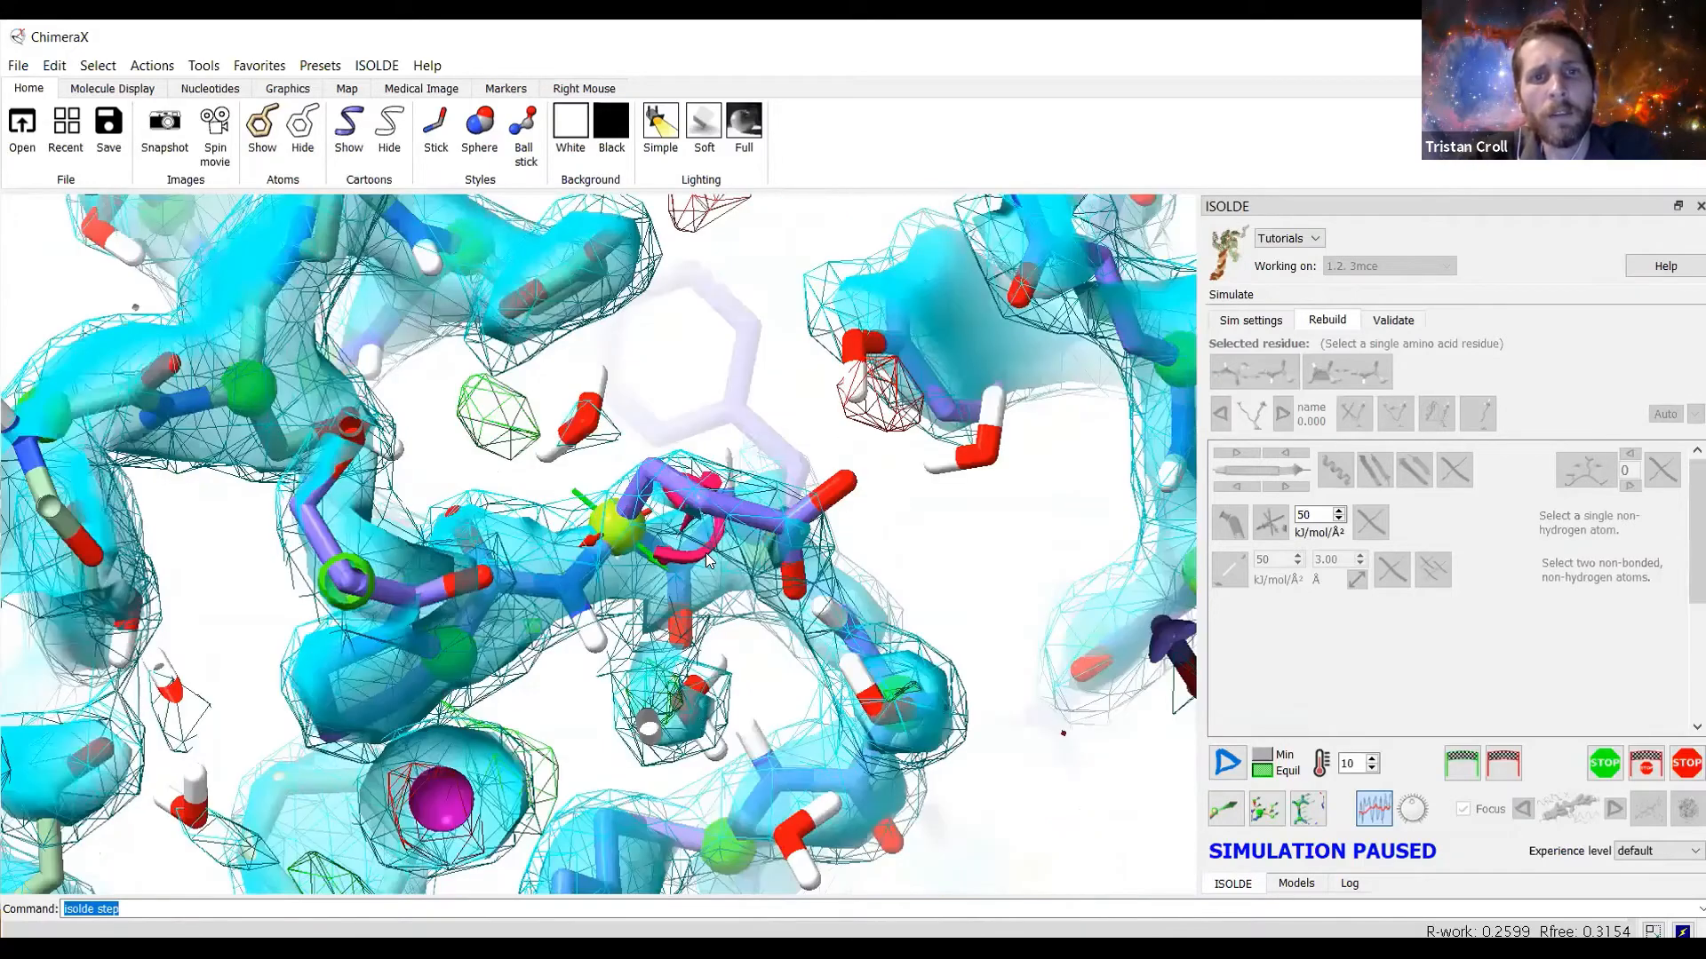
{"action": "key", "text": "Return"}
{"action": "key", "text": "Return"}
{"action": "key", "text": "Return"}
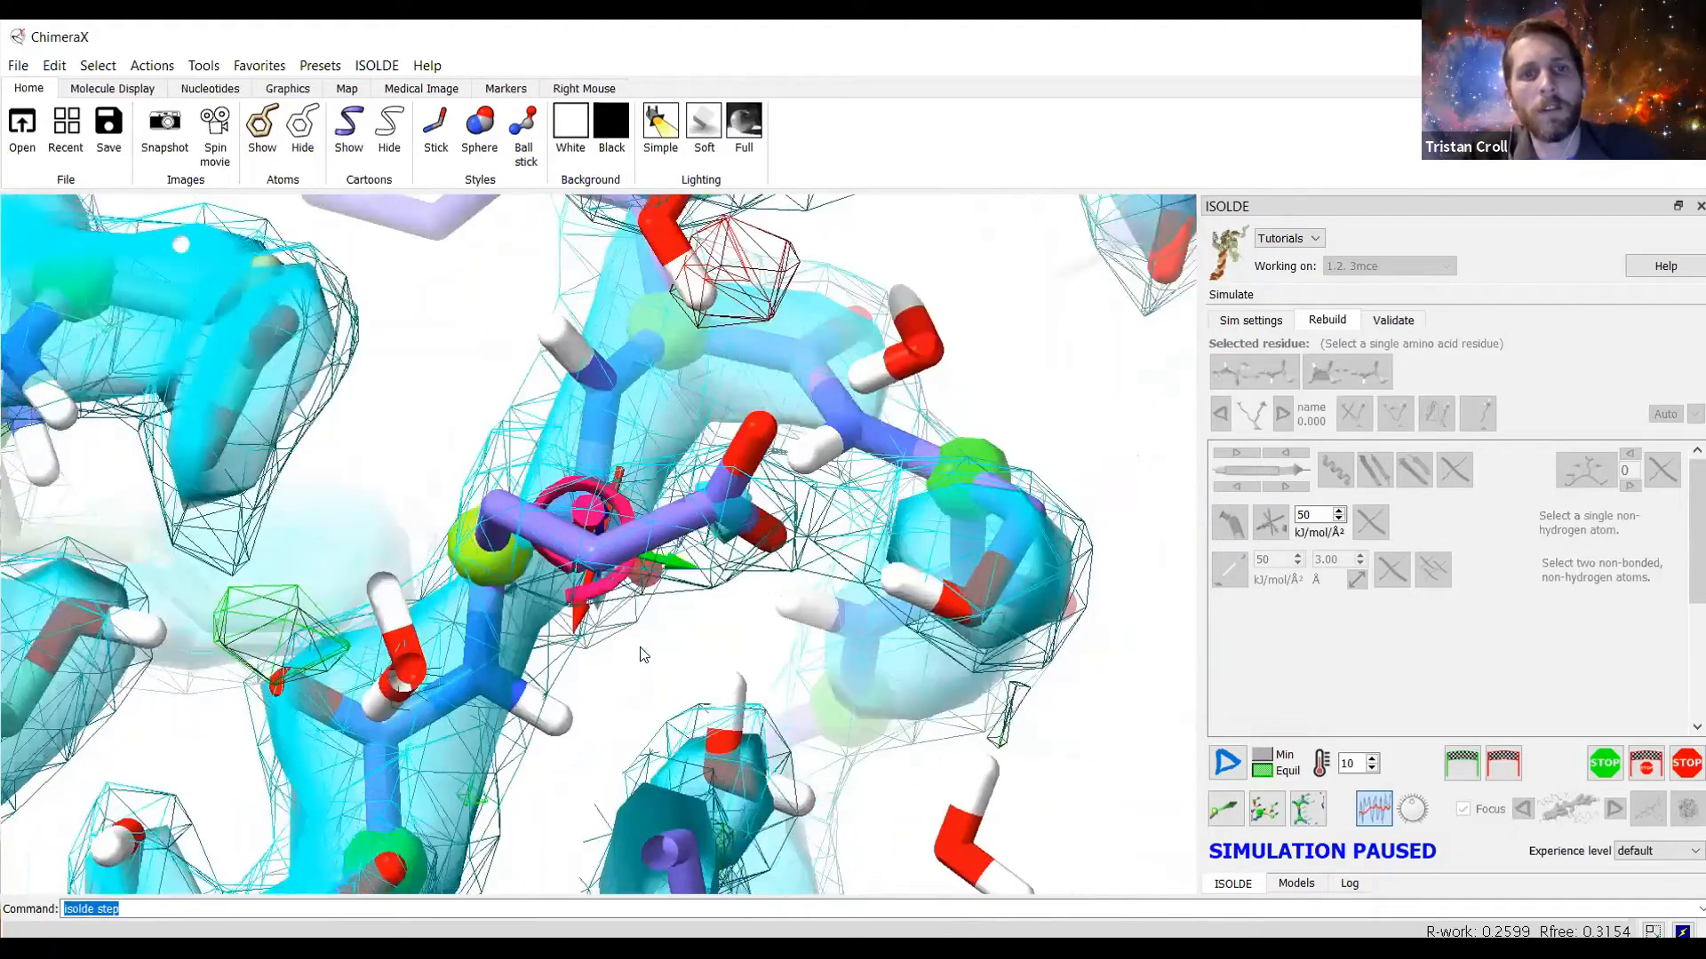
Select an atom of Glu 79 in chain A and examine its side chain and surrounding density from several sides.
{"action": "key", "text": "Return"}
{"action": "key", "text": "Return"}
{"action": "key", "text": "Return"}
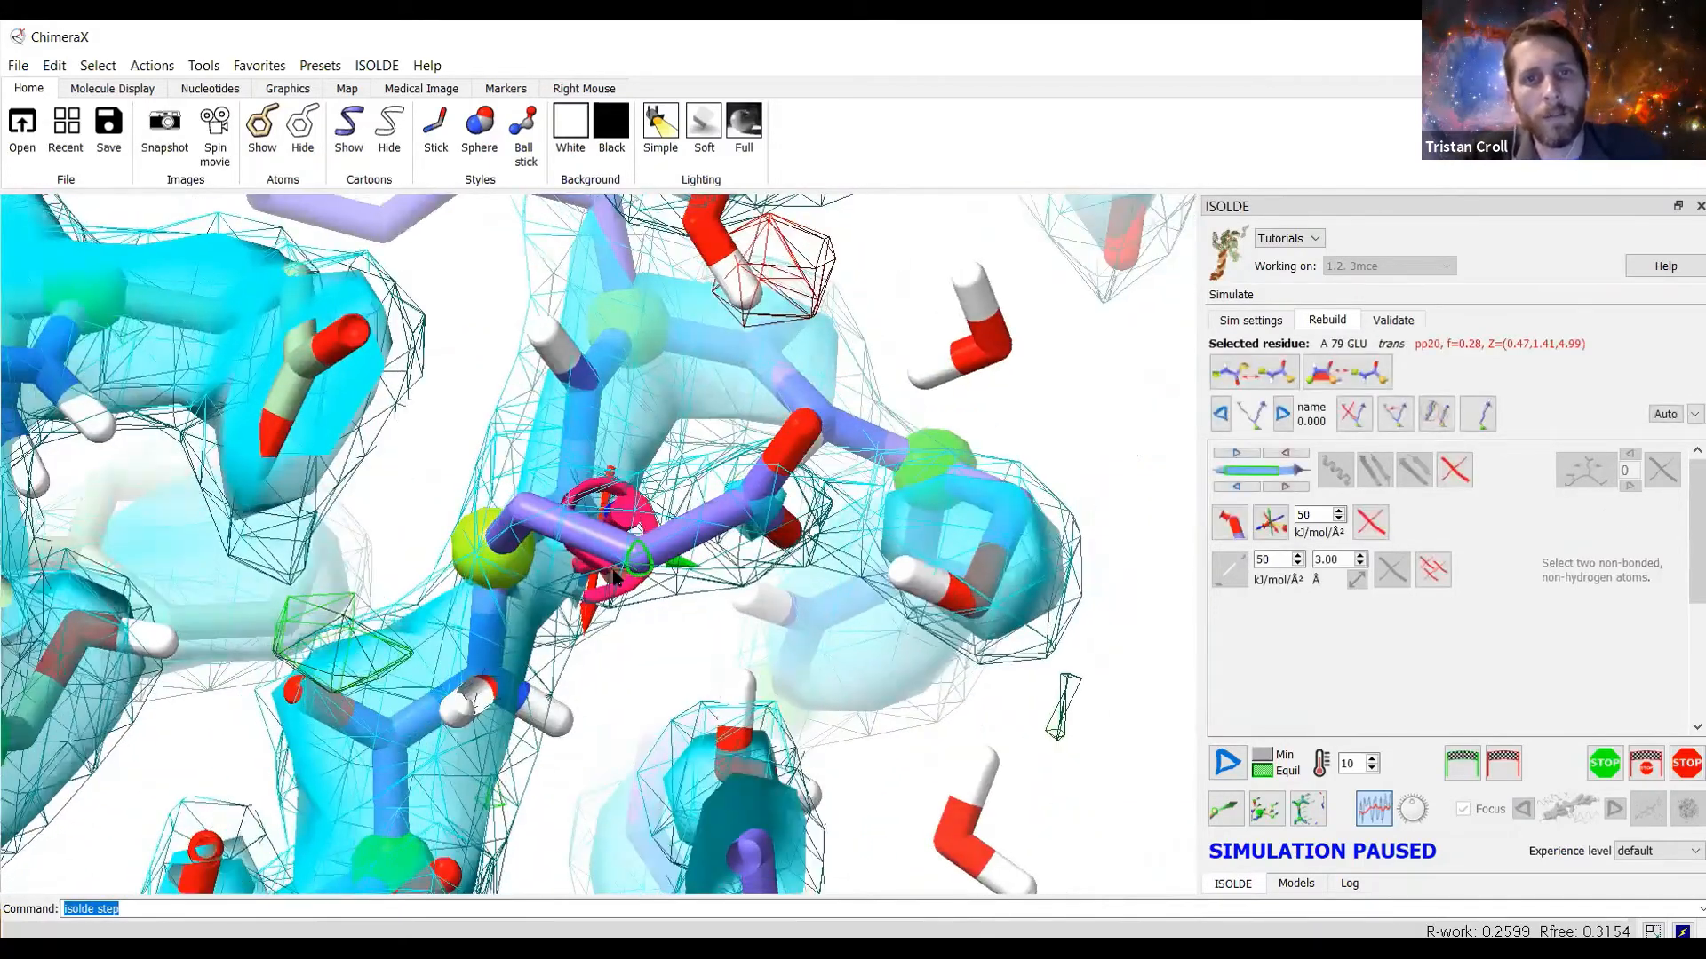
{"action": "key", "text": "Return"}
{"action": "key", "text": "Return"}
{"action": "key", "text": "Return"}
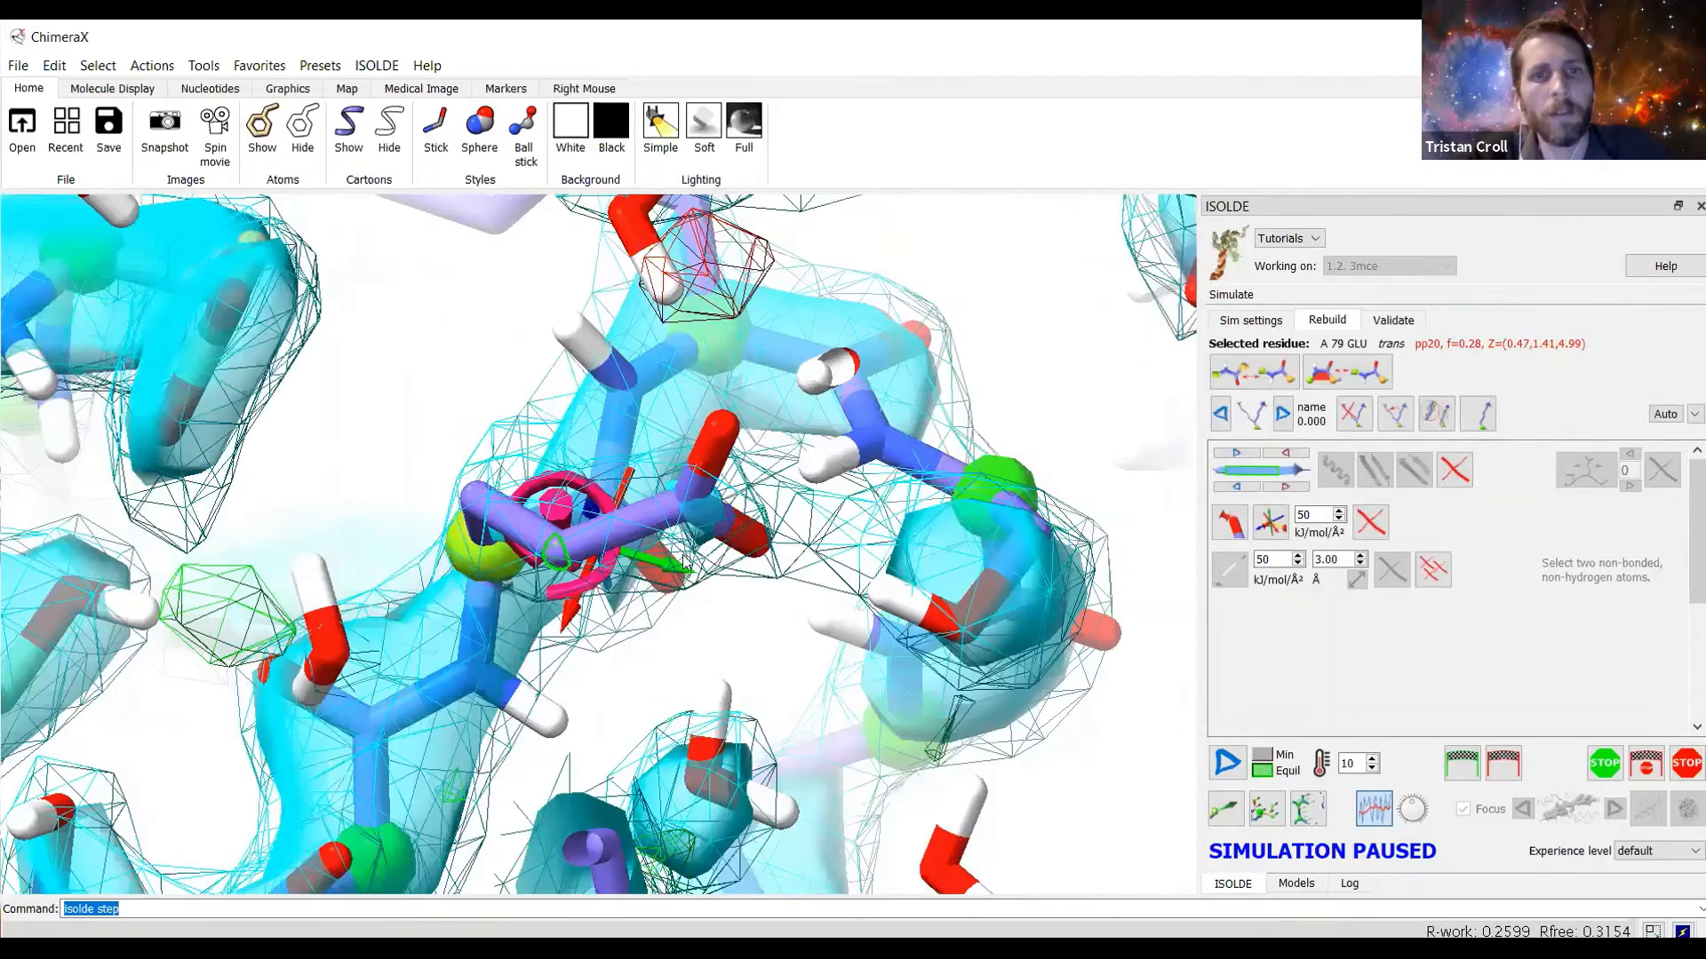
{"action": "key", "text": "Return"}
{"action": "key", "text": "Return"}
{"action": "key", "text": "Return"}
{"action": "key", "text": "Return"}
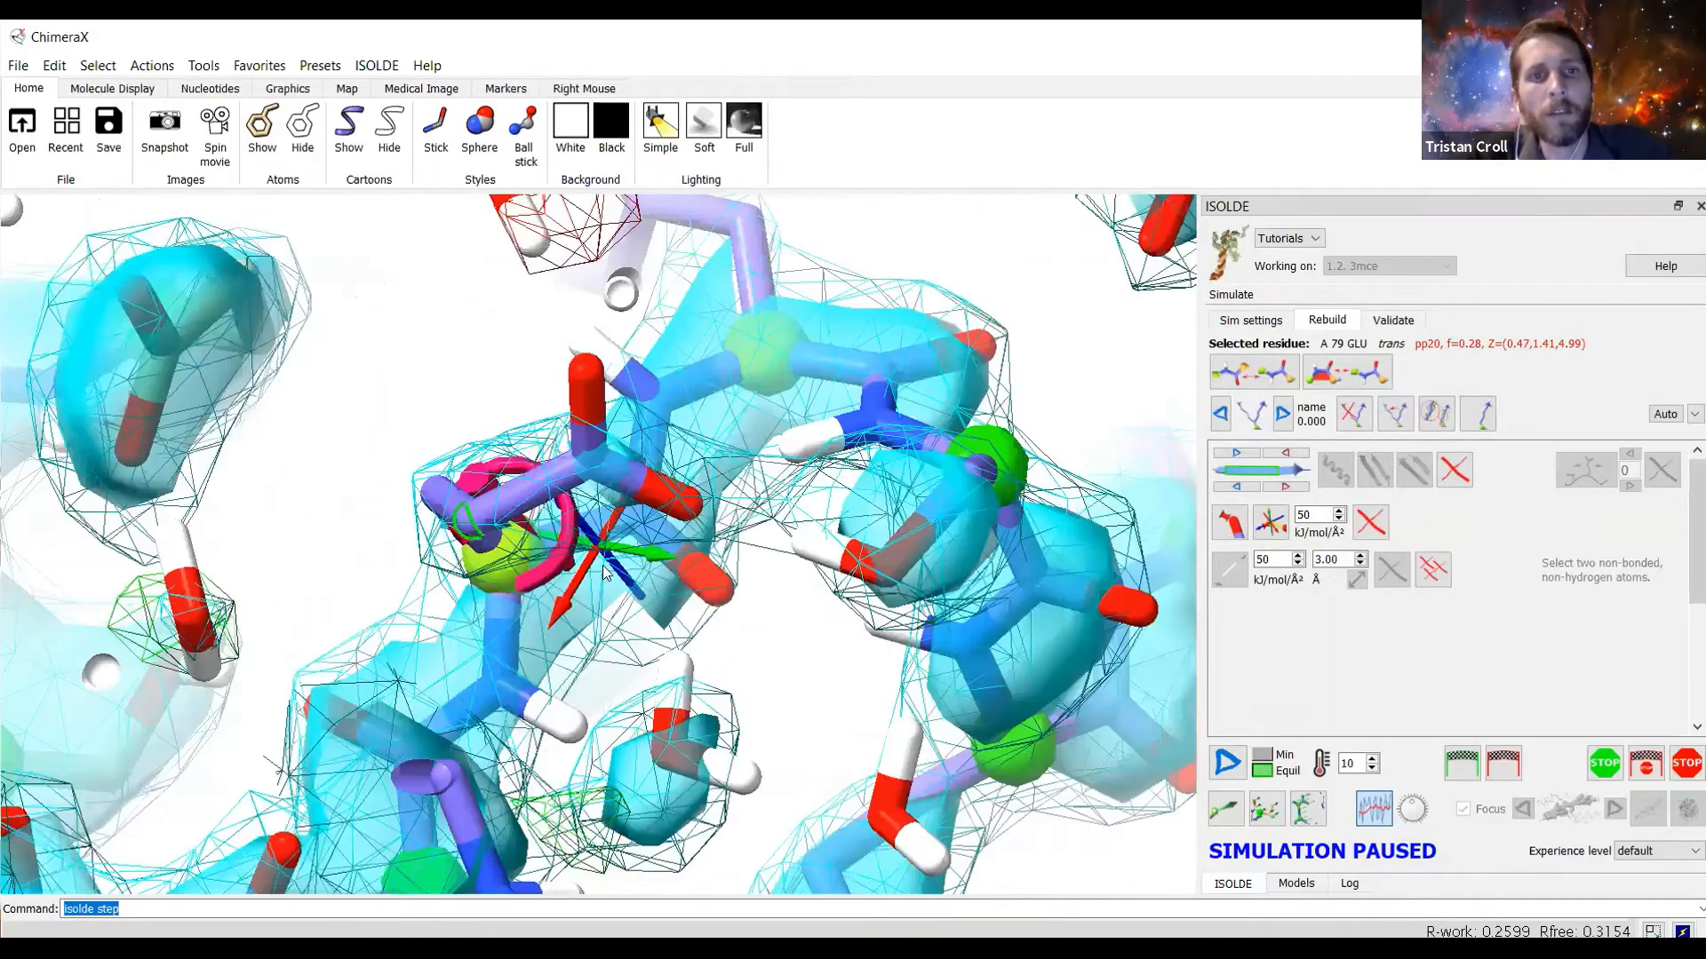
{"action": "key", "text": "Return"}
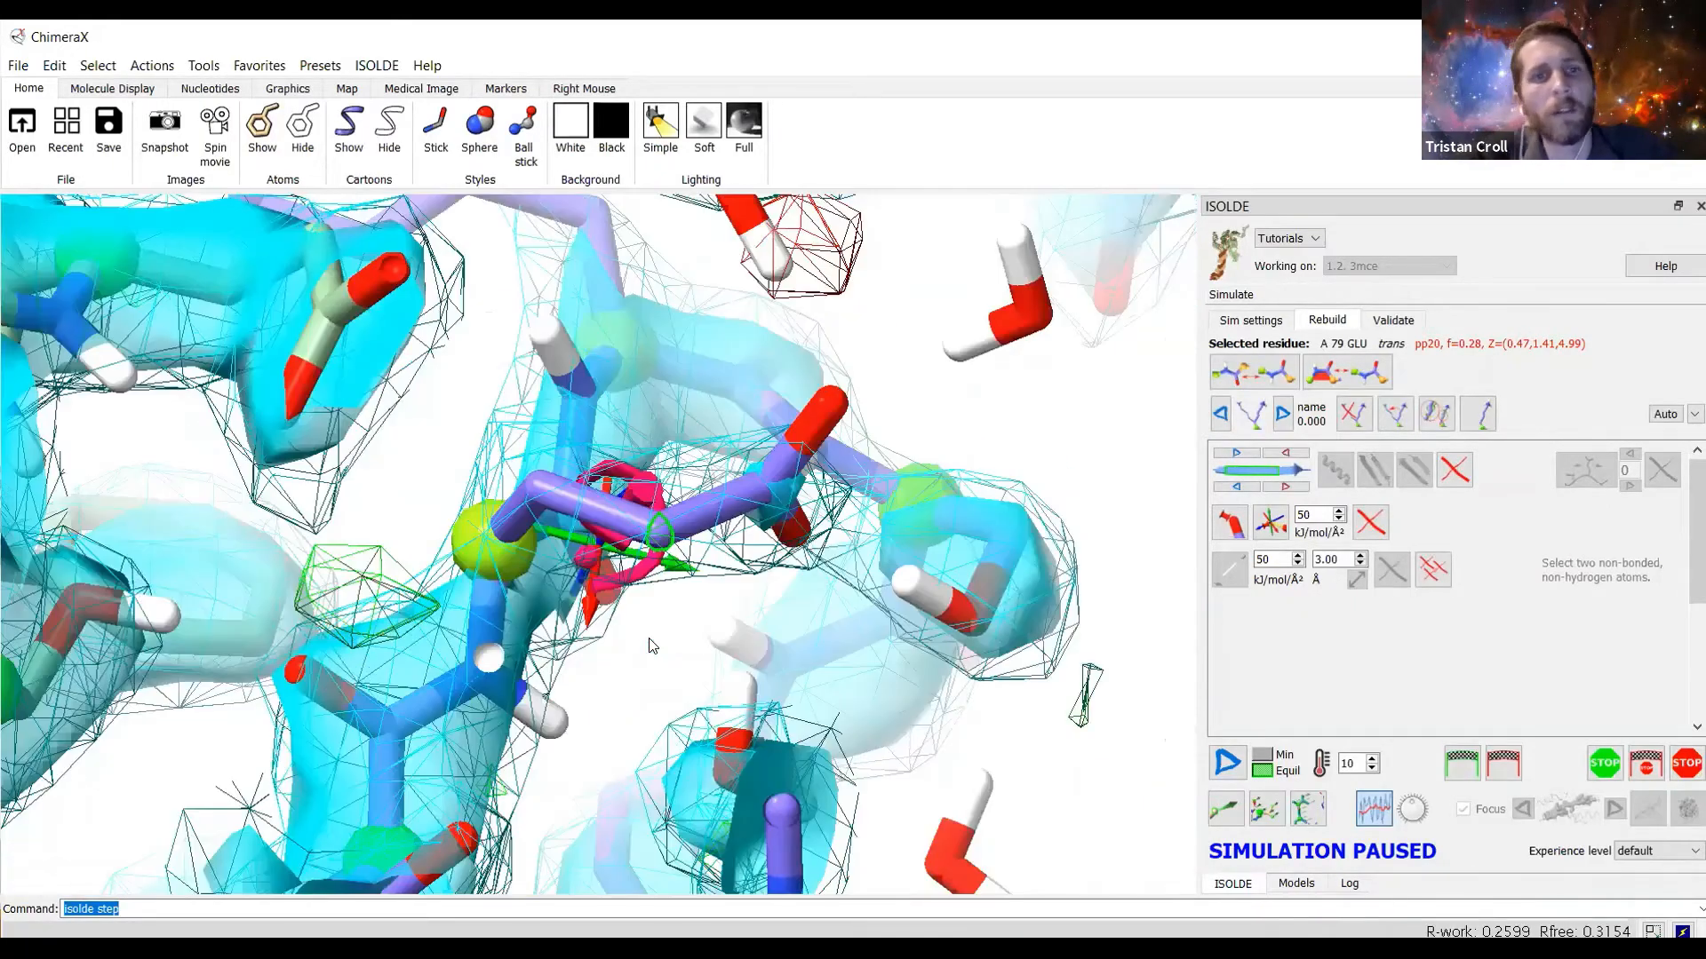
{"action": "key", "text": "Return"}
{"action": "key", "text": "Return"}
{"action": "key", "text": "Return"}
{"action": "key", "text": "Return"}
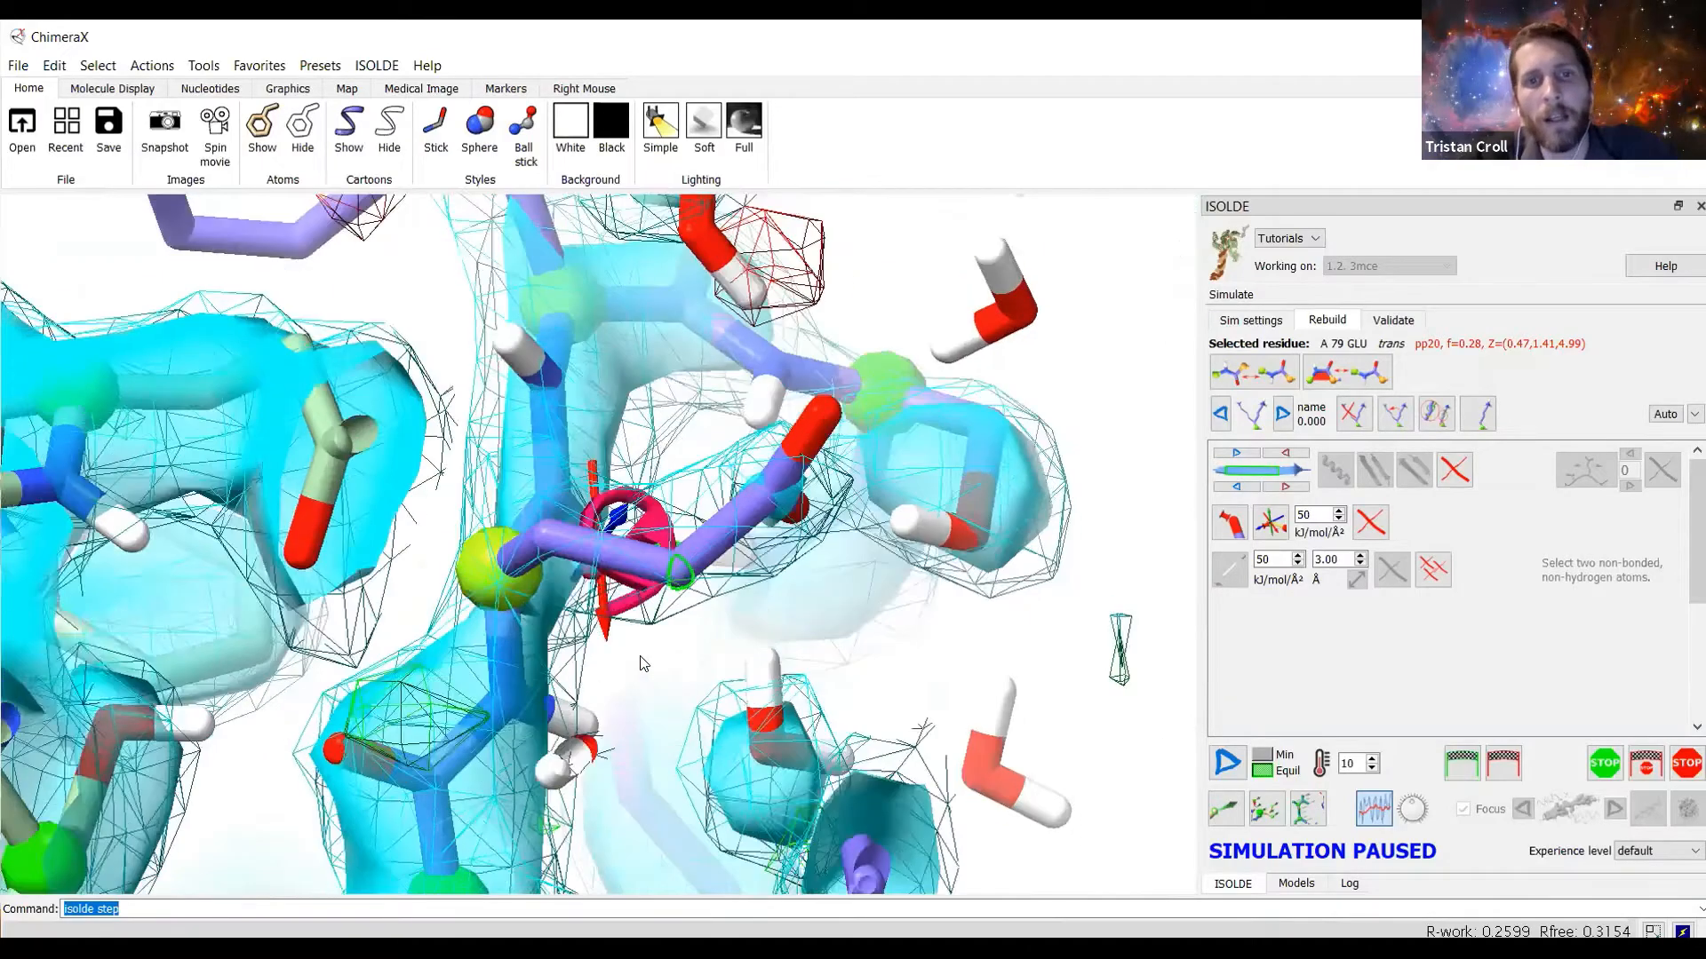
{"action": "key", "text": "Return"}
{"action": "key", "text": "Return"}
{"action": "key", "text": "Return"}
{"action": "key", "text": "Return"}
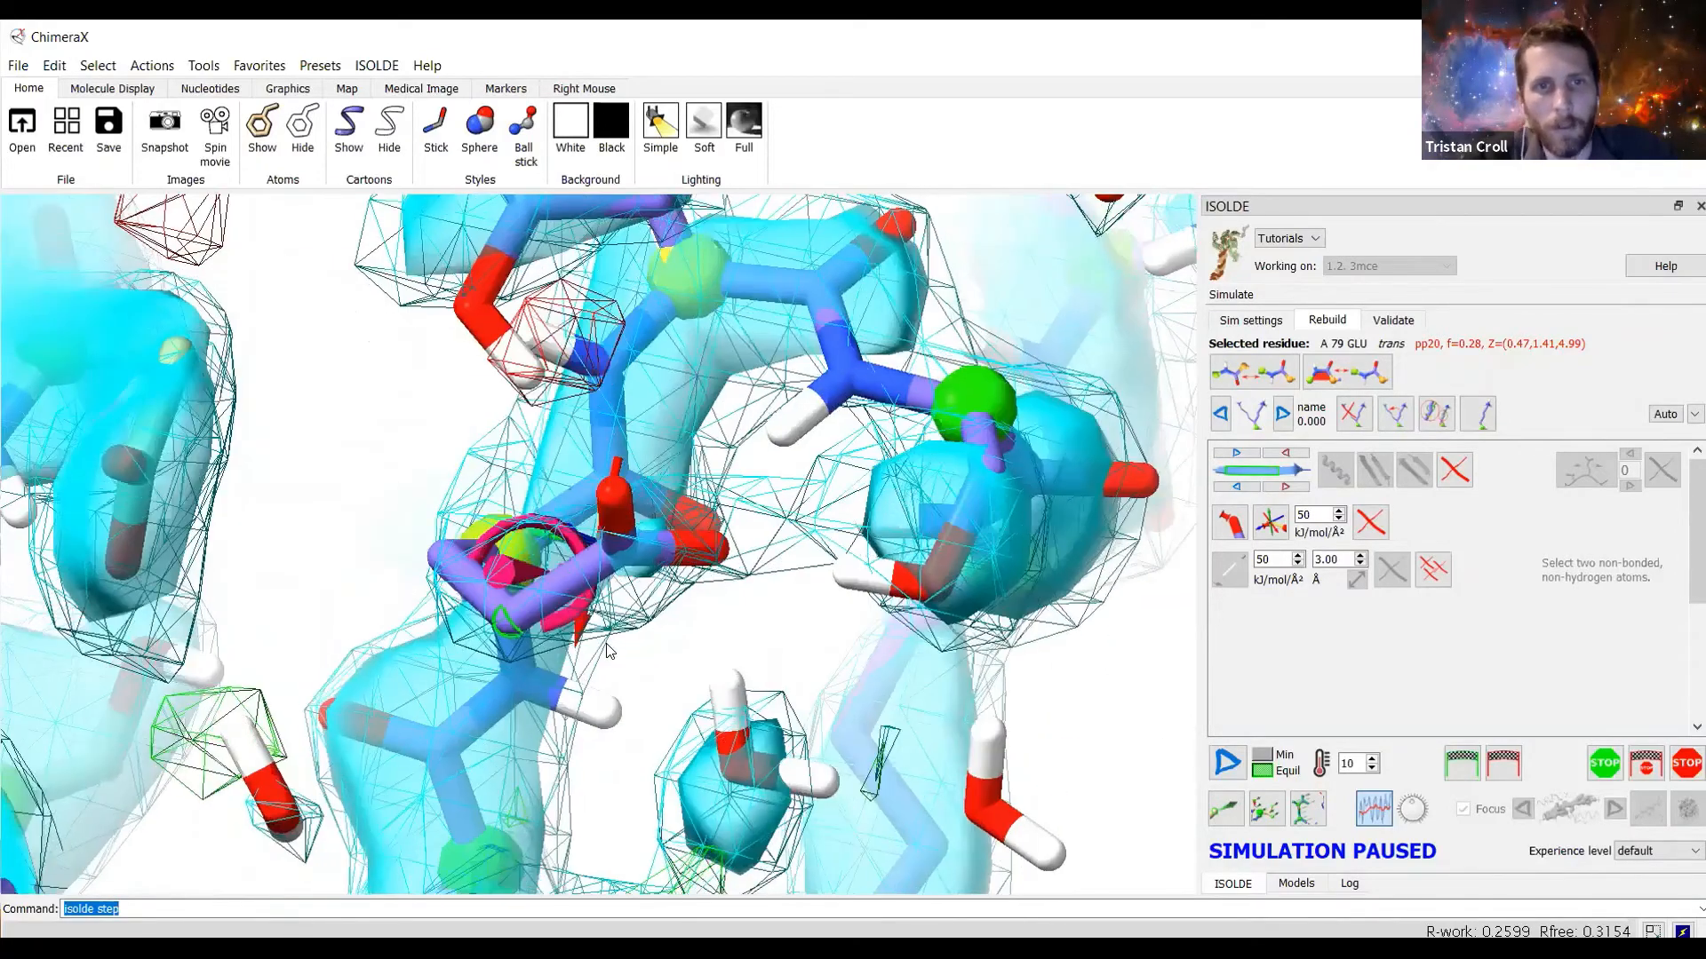
{"action": "key", "text": "Return"}
{"action": "key", "text": "Return"}
{"action": "key", "text": "Return"}
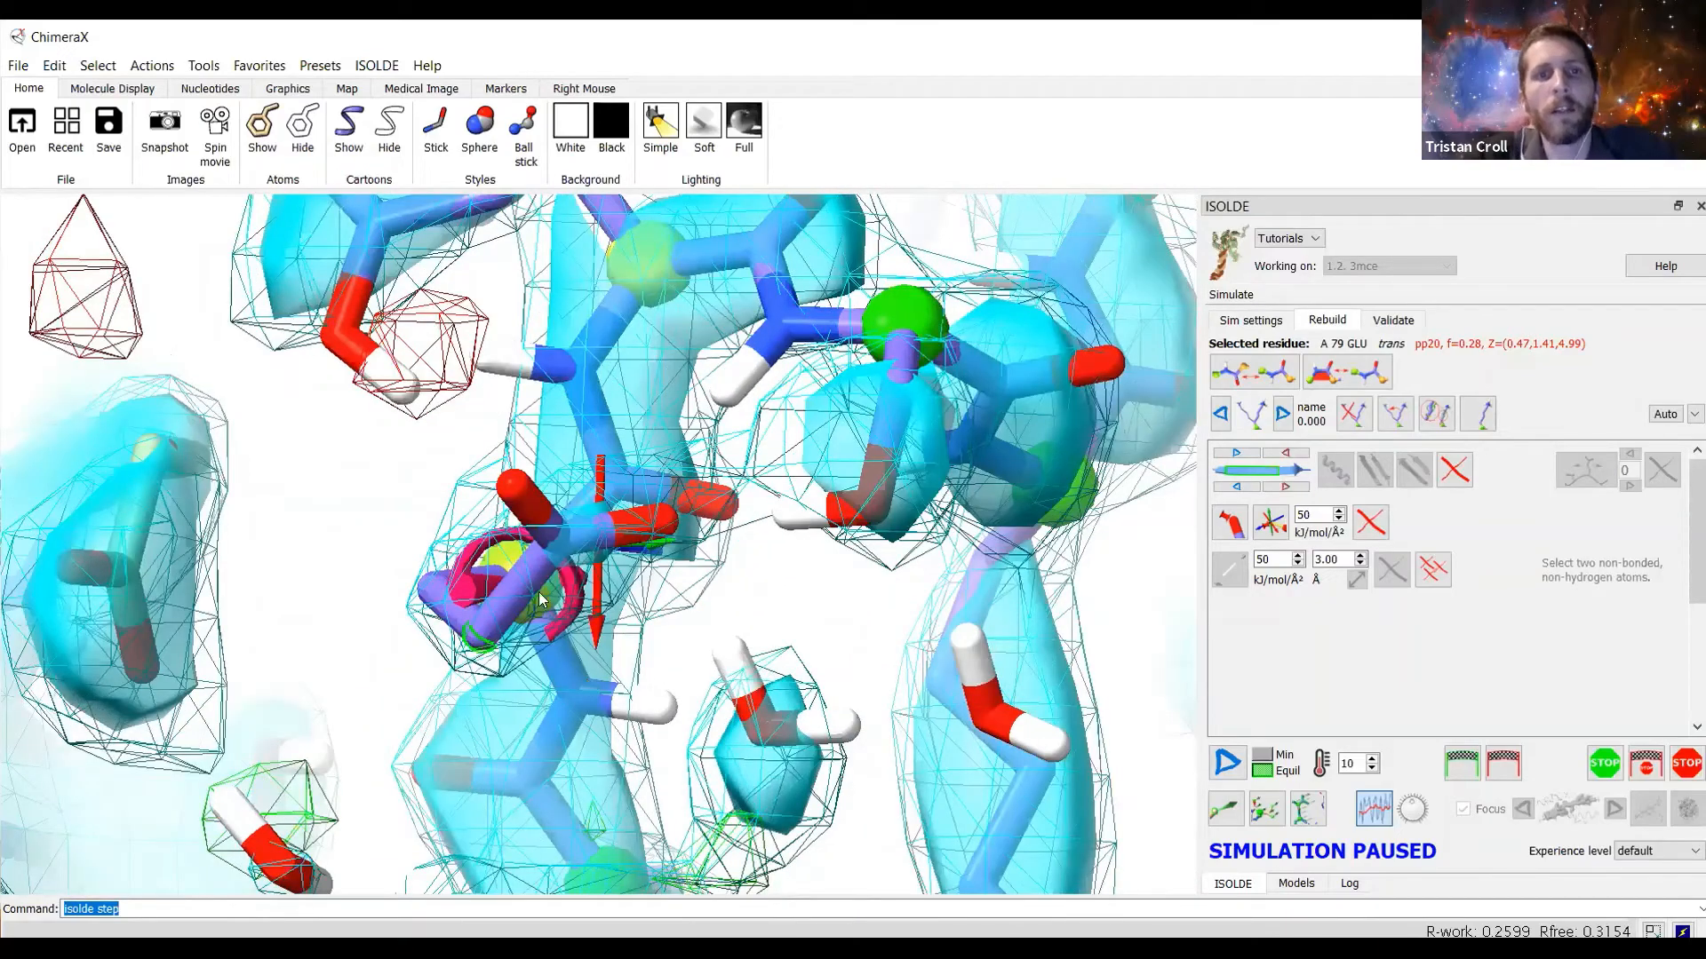
{"action": "key", "text": "Return"}
{"action": "key", "text": "Return"}
{"action": "left_click_drag", "start_coordinate": [592, 628], "coordinate": [473, 645]}
{"action": "key", "text": "Return"}
{"action": "key", "text": "Return"}
{"action": "key", "text": "Return"}
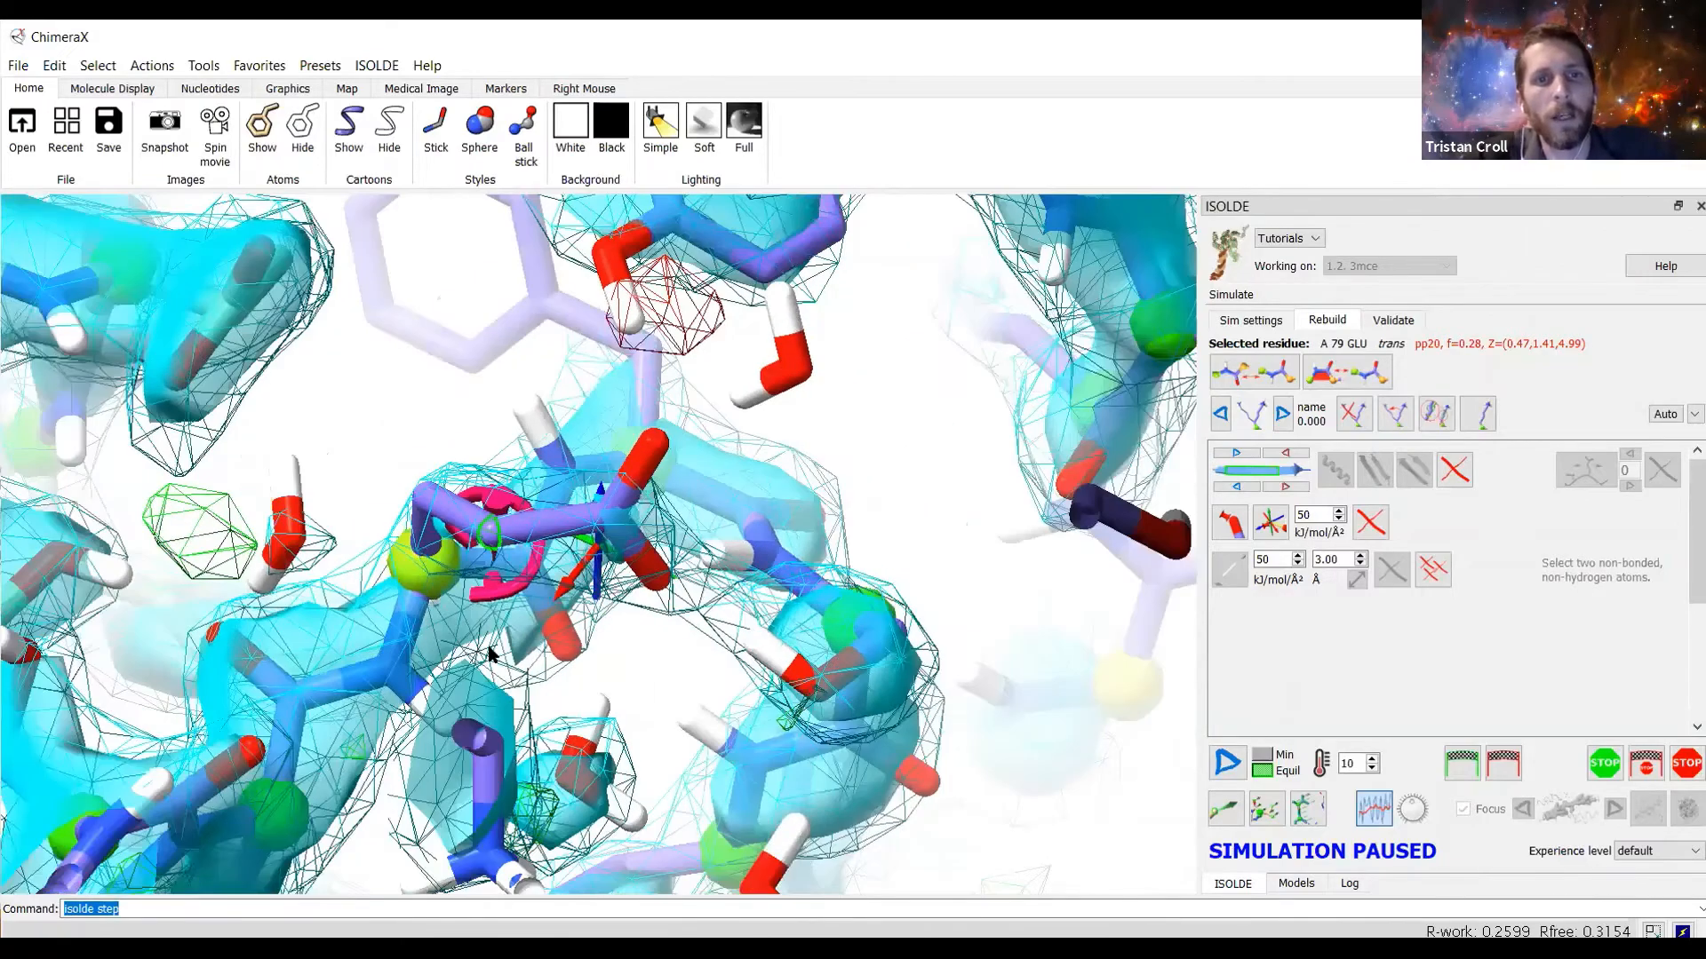
{"action": "key", "text": "Return"}
{"action": "key", "text": "Return"}
{"action": "key", "text": "Return"}
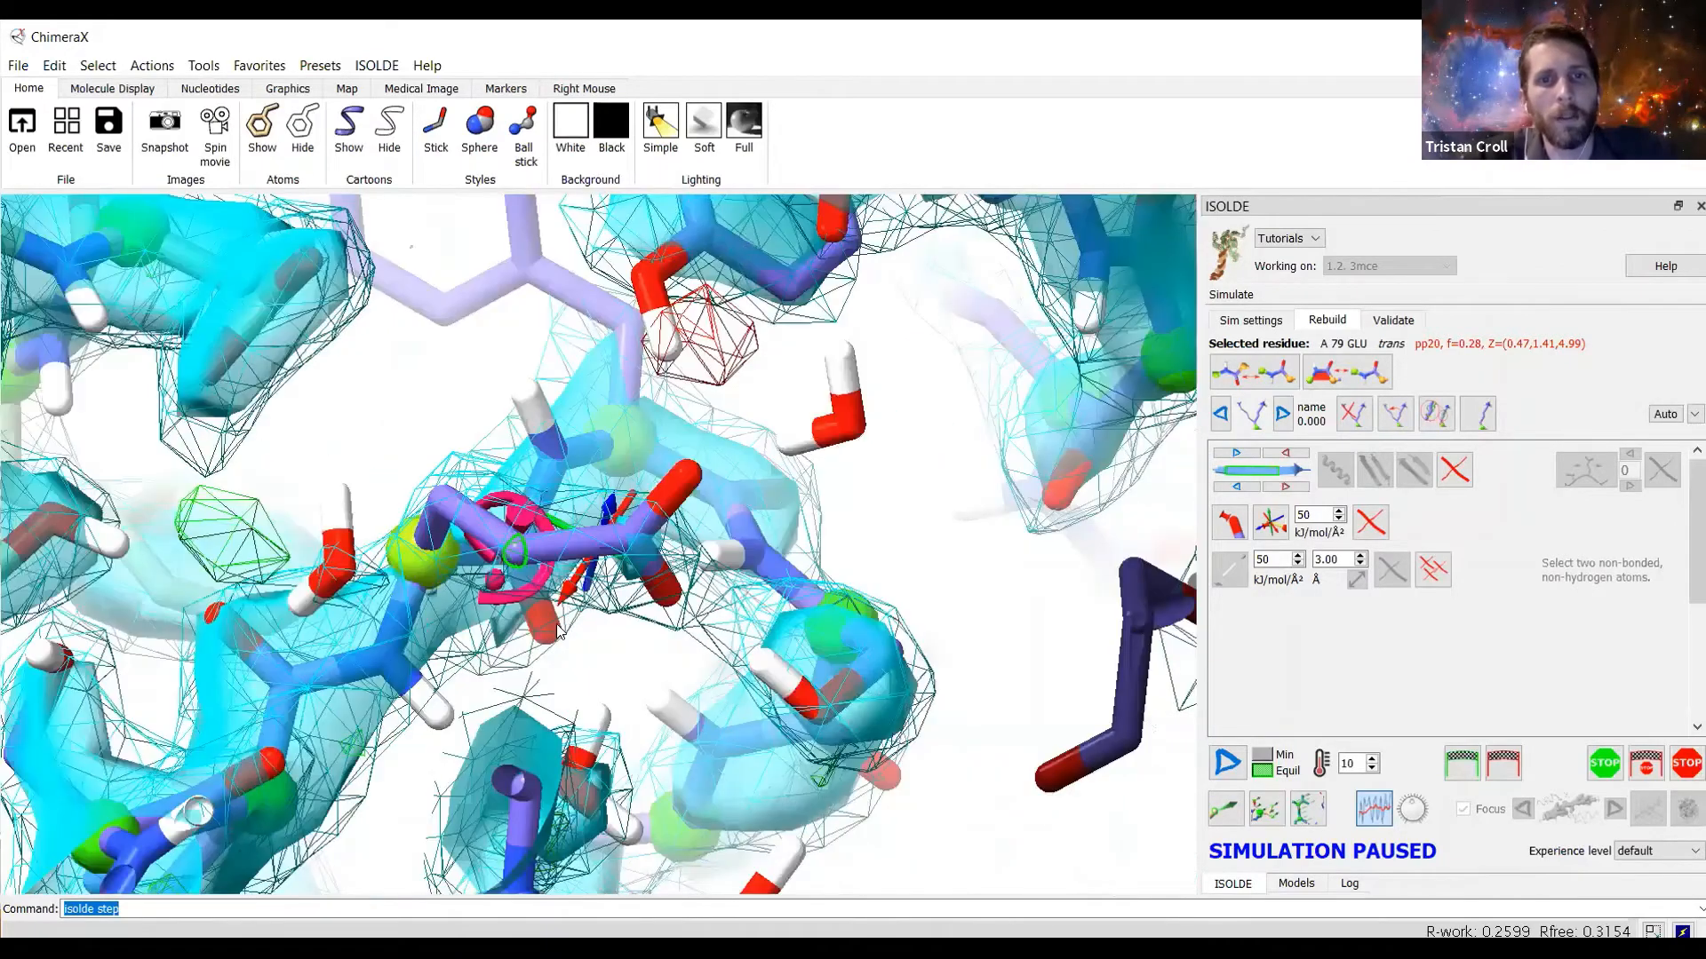
{"action": "key", "text": "Return"}
{"action": "key", "text": "Return"}
{"action": "key", "text": "Return"}
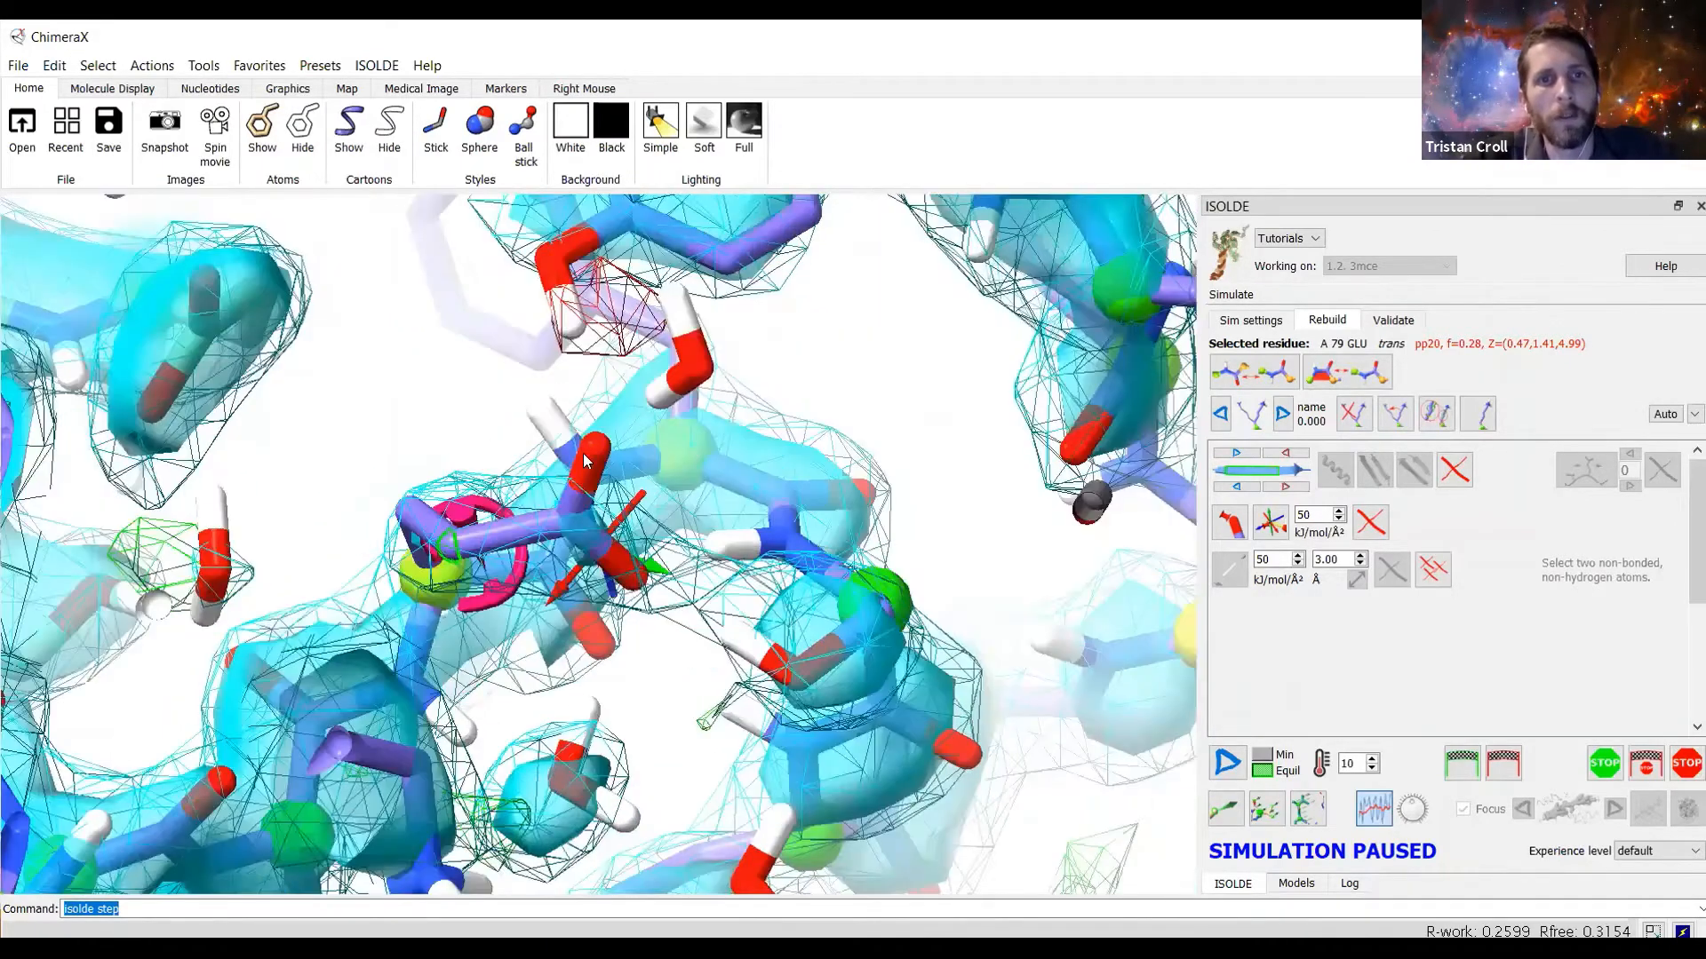
{"action": "key", "text": "Return"}
{"action": "key", "text": "Return"}
{"action": "key", "text": "Return"}
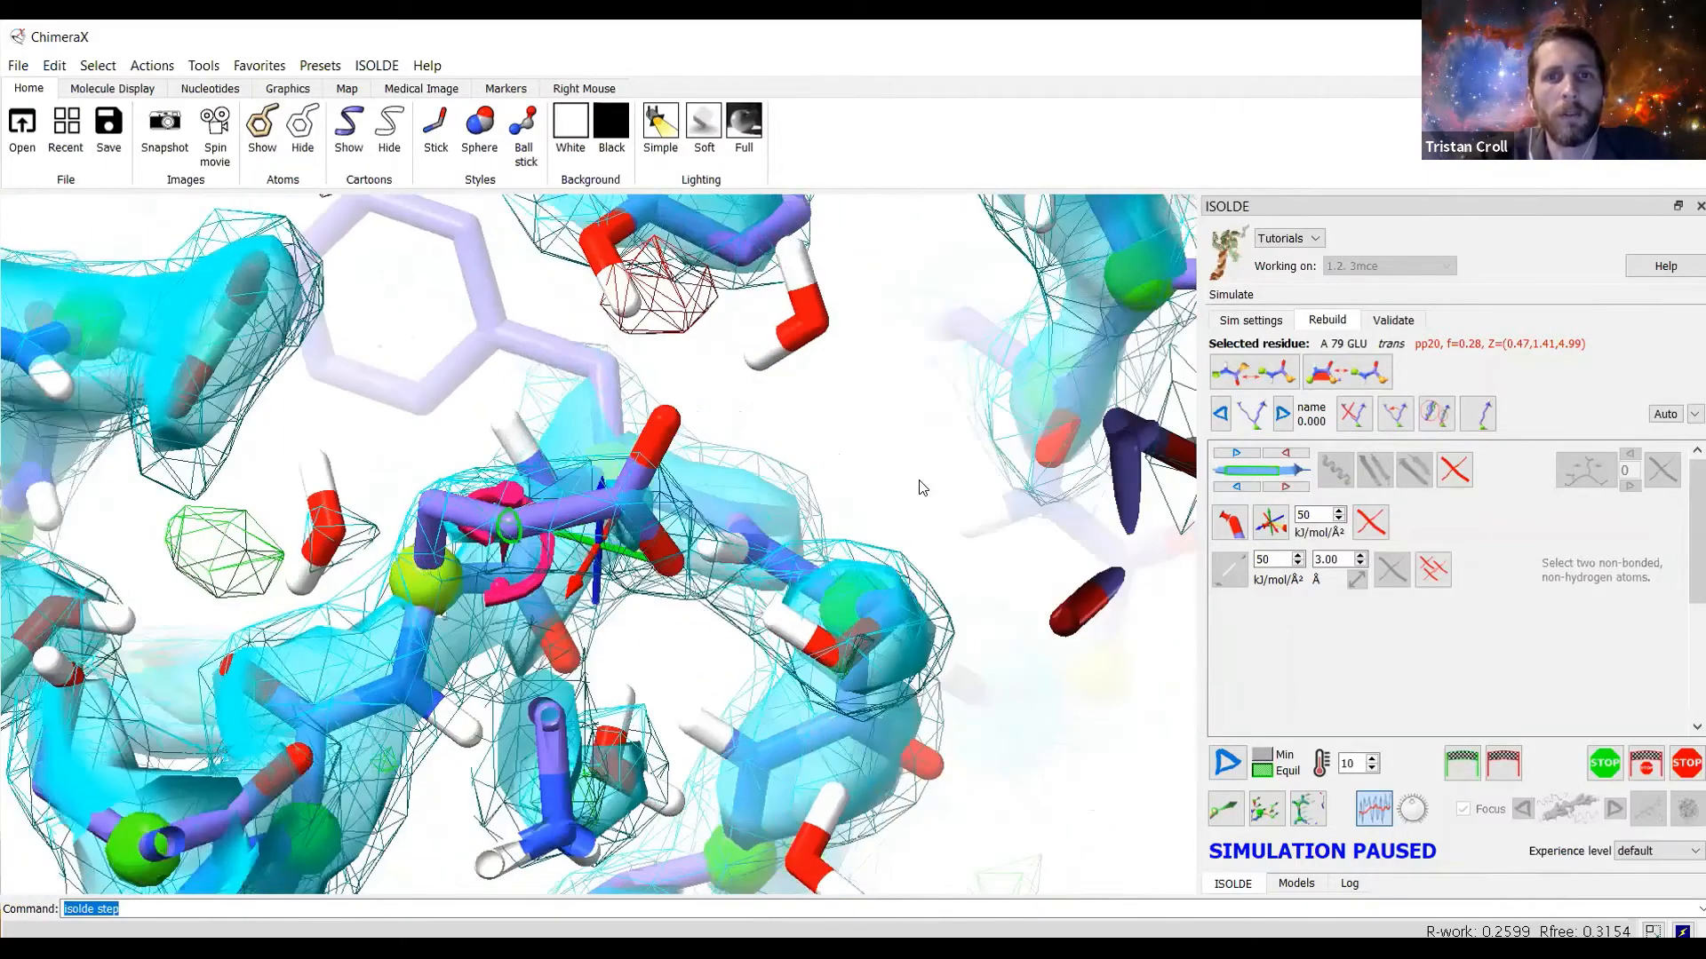
{"action": "key", "text": "Return"}
{"action": "key", "text": "Return"}
{"action": "key", "text": "Return"}
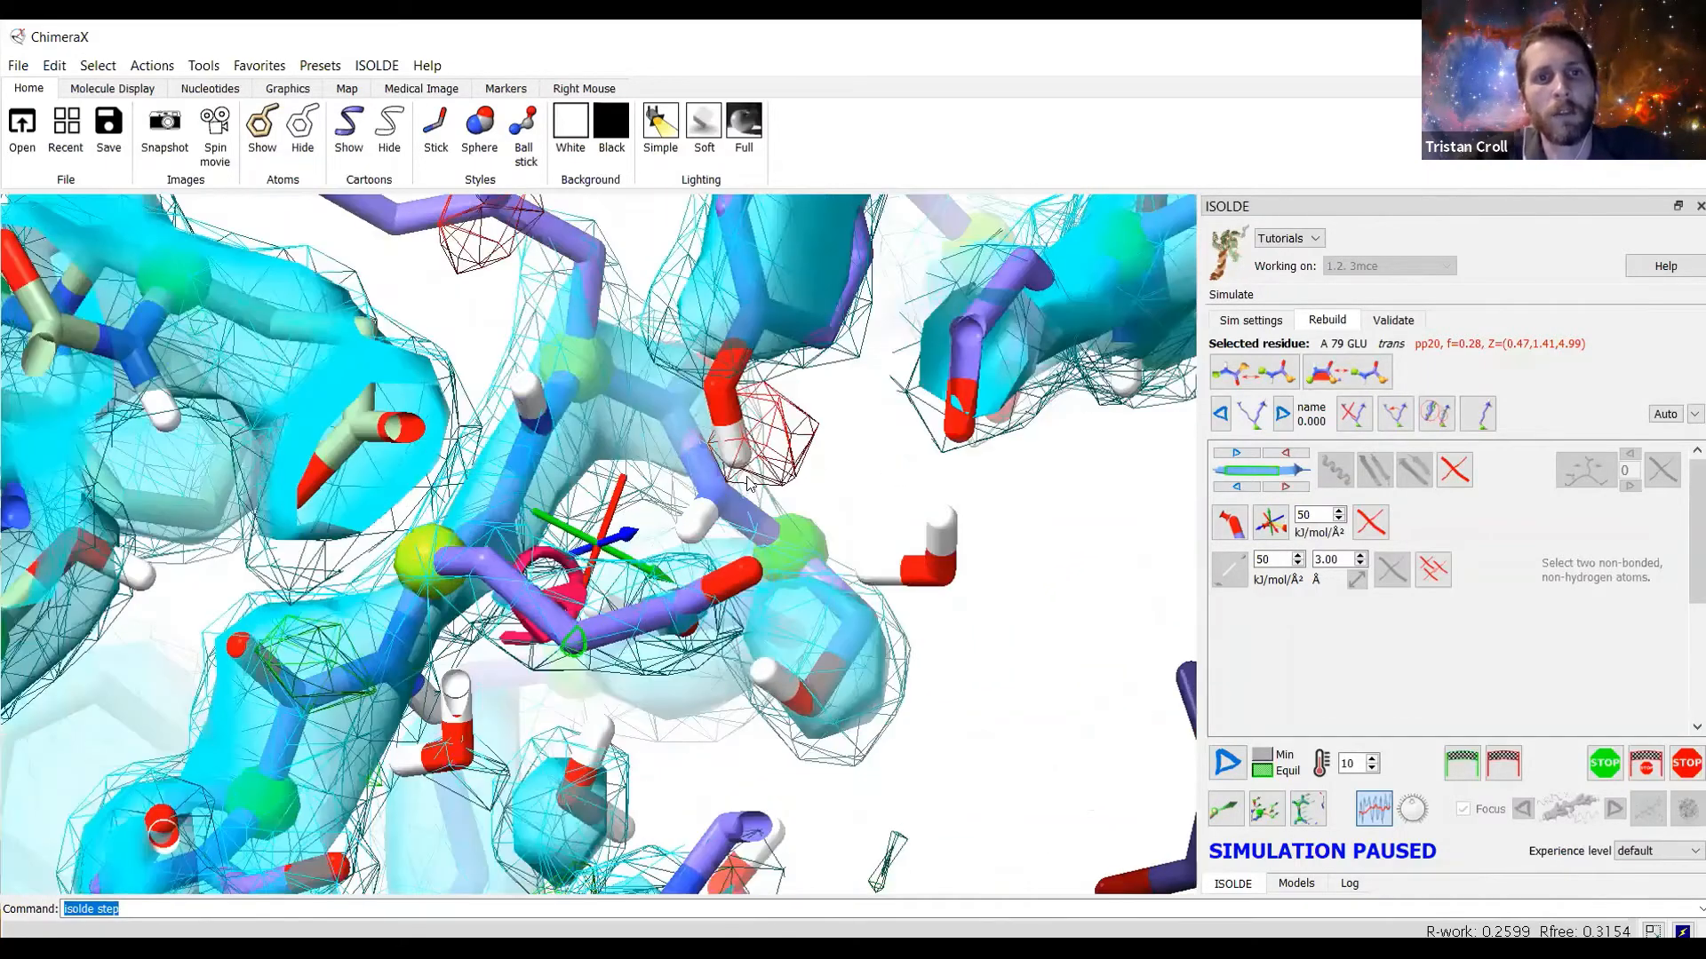
{"action": "key", "text": "Return"}
{"action": "key", "text": "Return"}
{"action": "key", "text": "Return"}
{"action": "key", "text": "Return"}
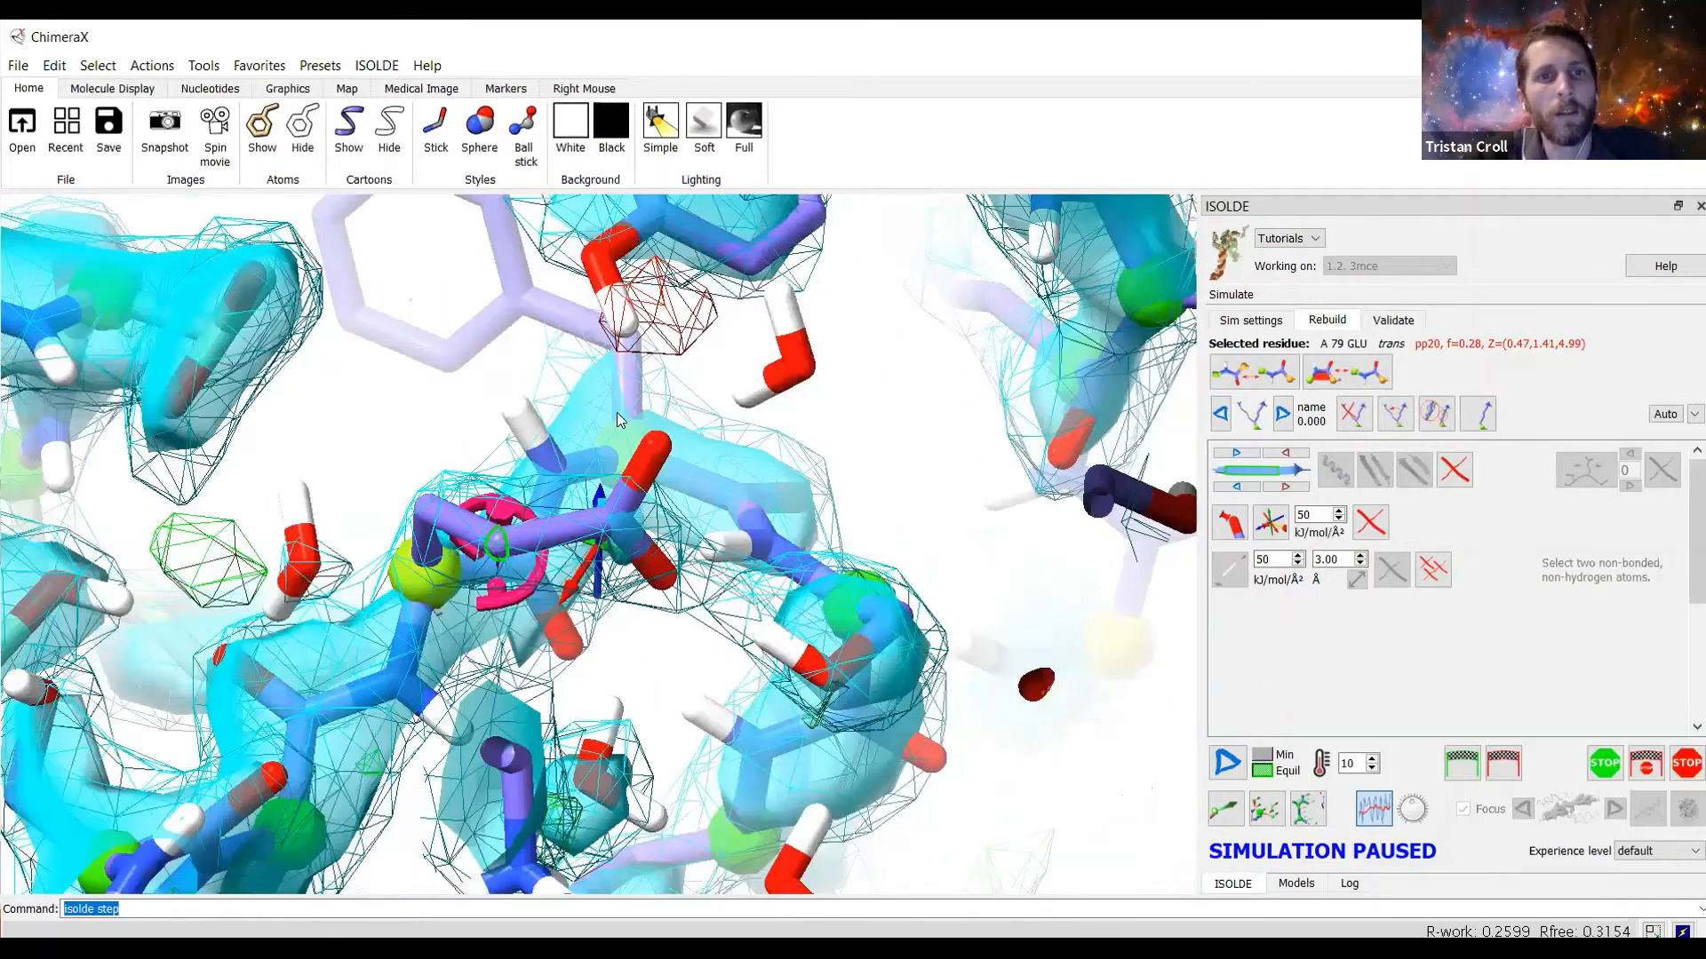
{"action": "left_click_drag", "start_coordinate": [617, 412], "coordinate": [759, 604]}
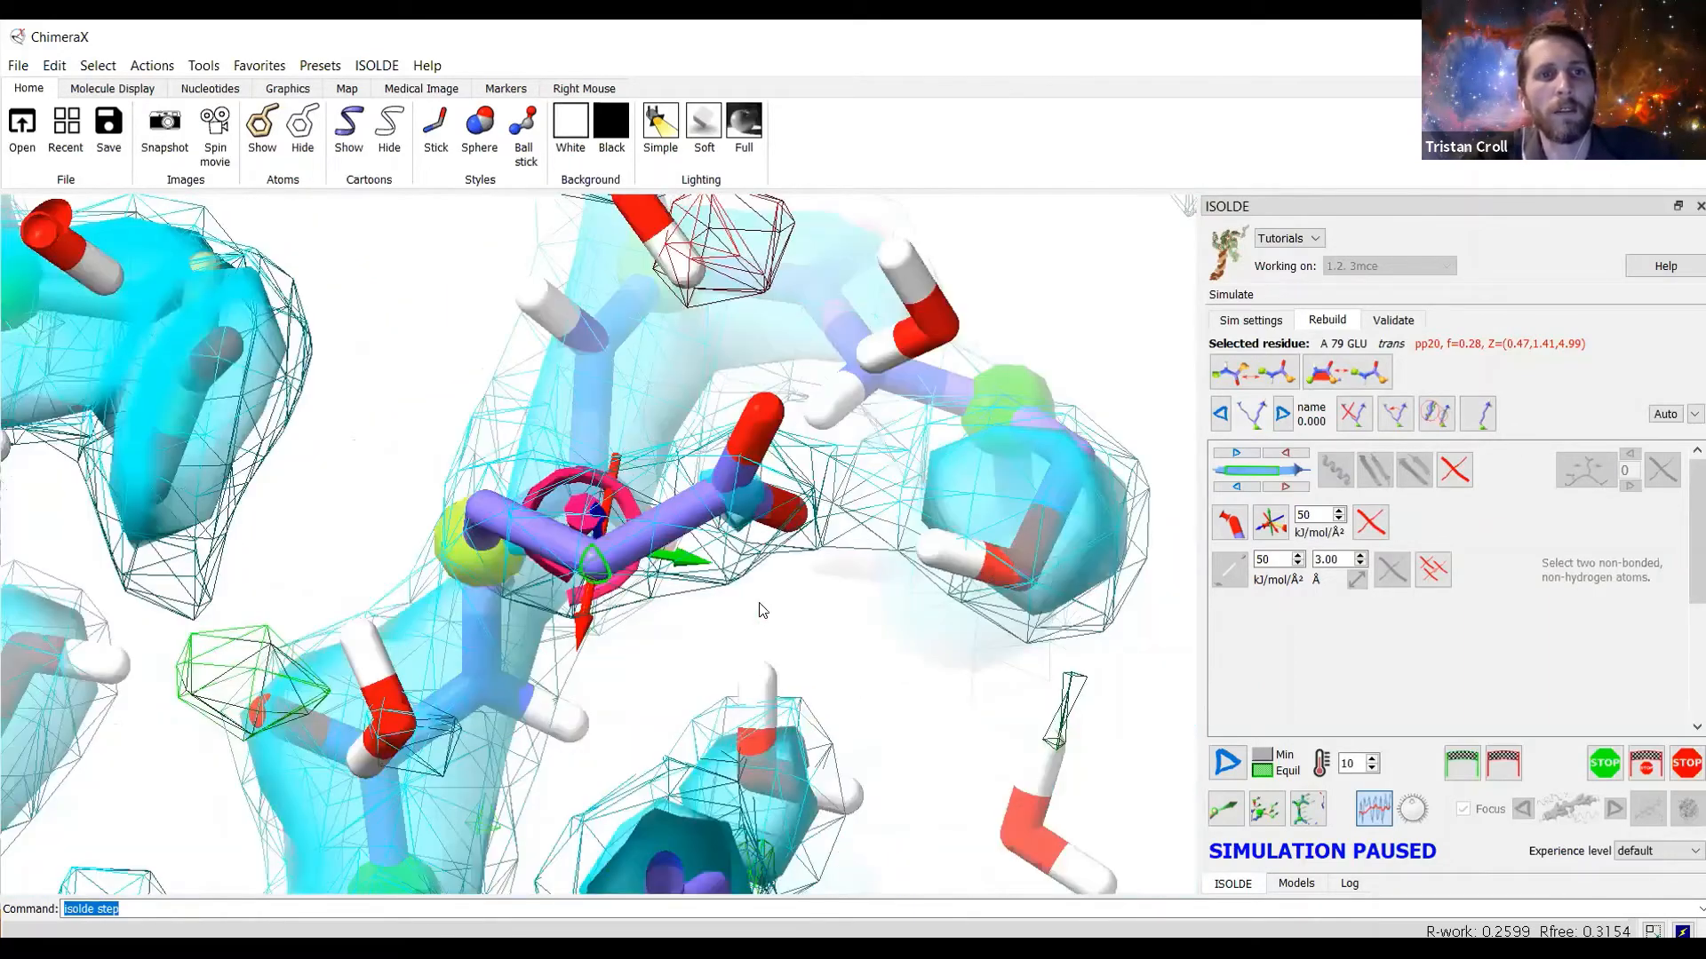
{"action": "left_click_drag", "start_coordinate": [448, 475], "coordinate": [522, 517]}
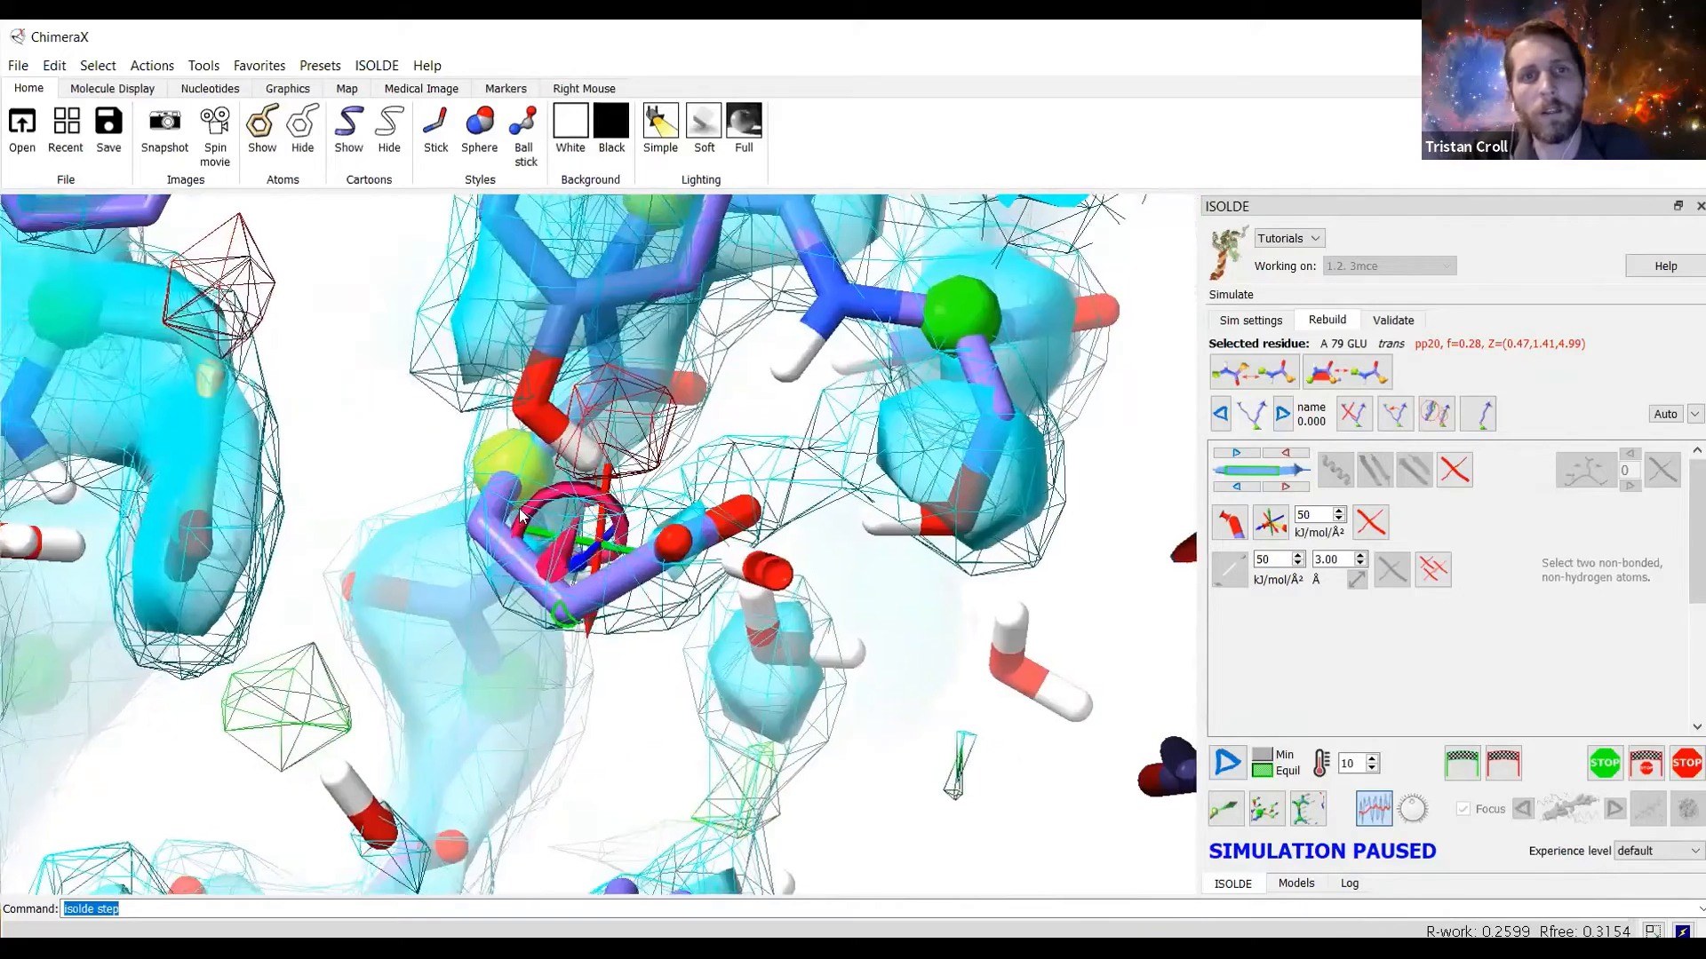
Continue along the chain beyond Glu 79 with isolde step, checking the residues against the density.
{"action": "middle_click_drag", "start_coordinate": [522, 517], "coordinate": [468, 536]}
{"action": "key", "text": "Return"}
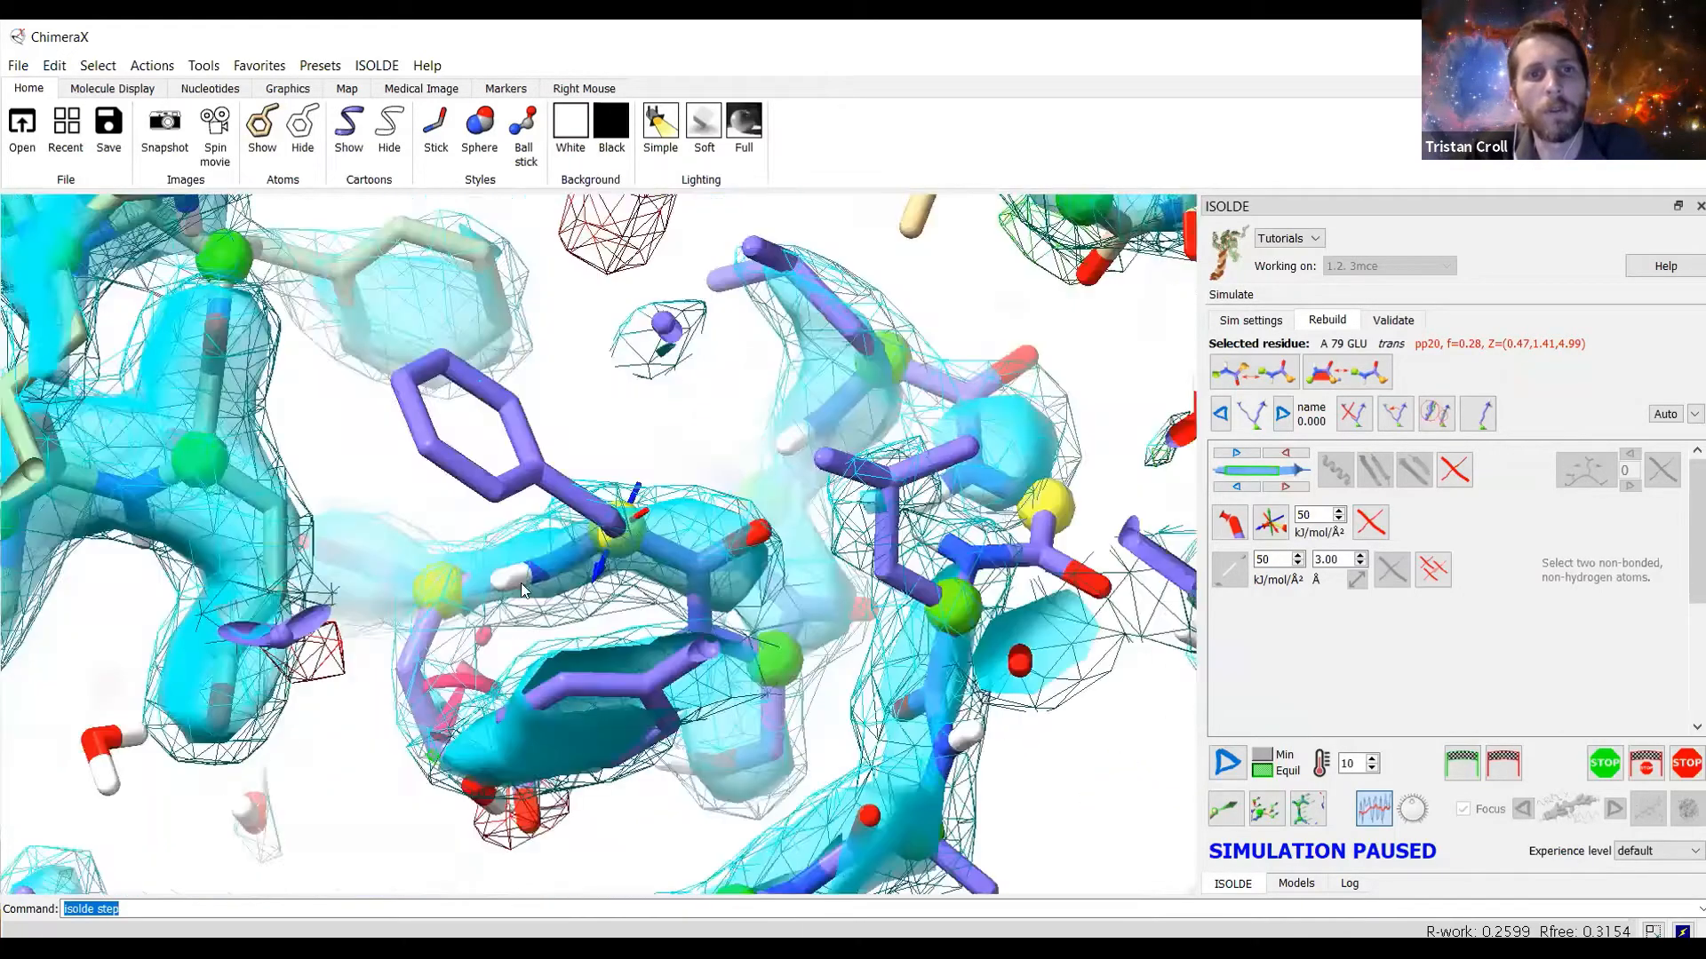
{"action": "left_click_drag", "start_coordinate": [539, 627], "coordinate": [599, 584]}
{"action": "key", "text": "Return"}
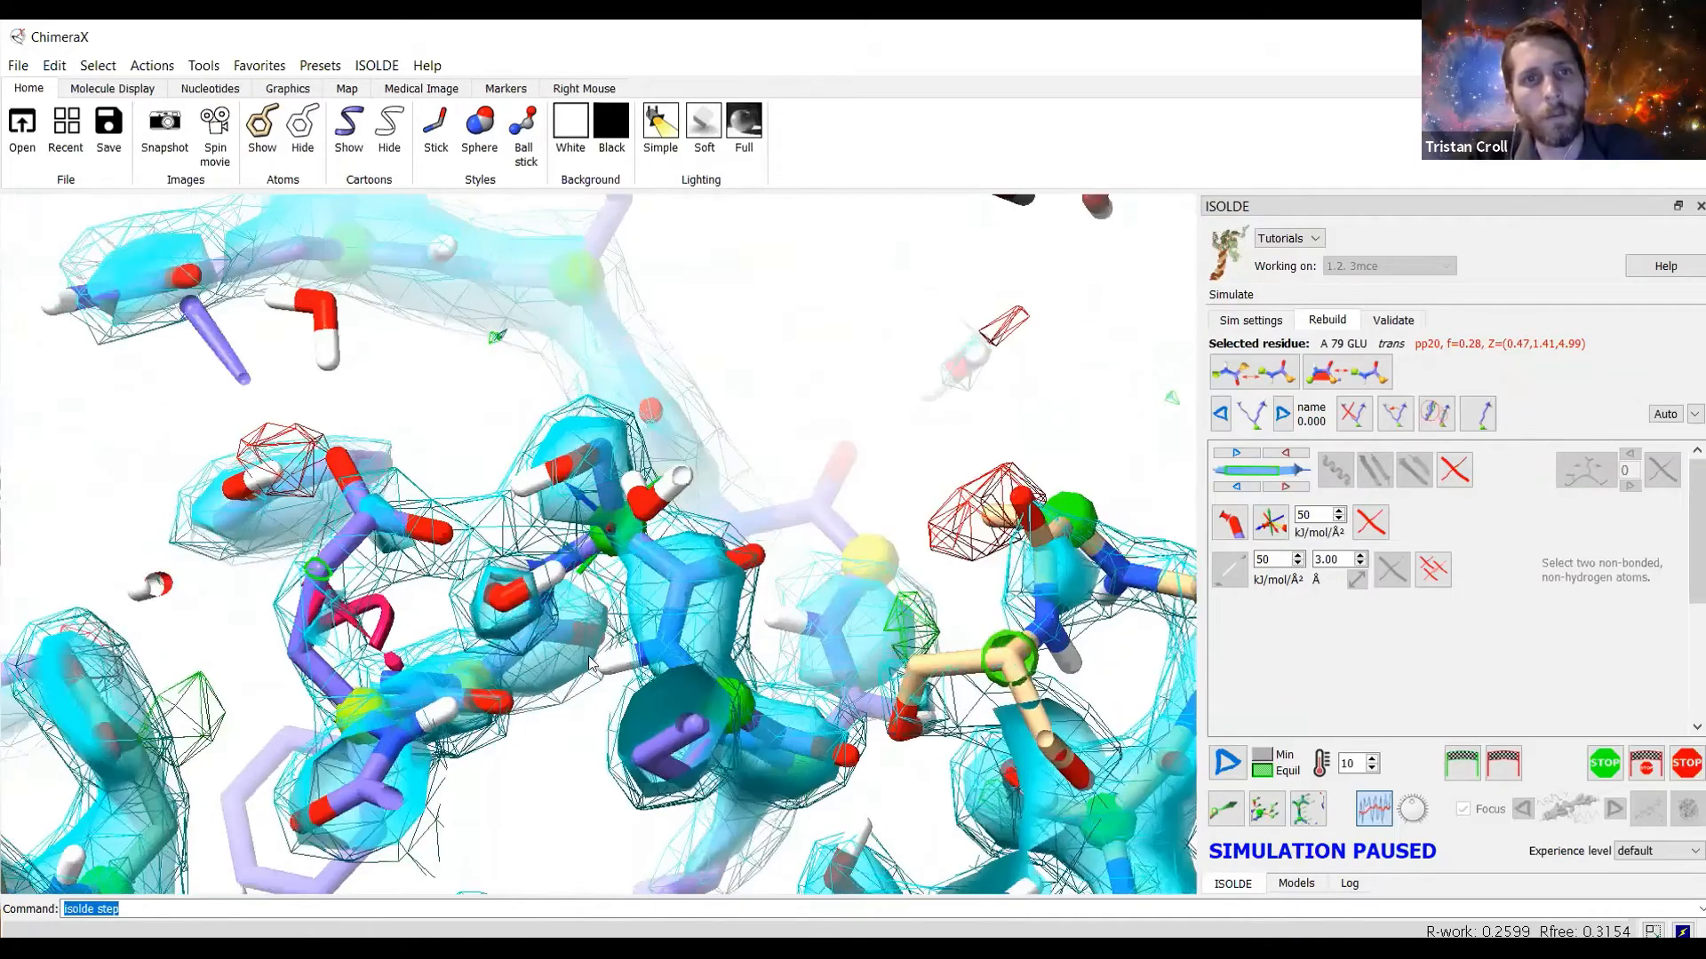
{"action": "key", "text": "Return"}
{"action": "left_click_drag", "start_coordinate": [484, 485], "coordinate": [587, 560]}
{"action": "key", "text": "Return"}
{"action": "scroll", "coordinate": [668, 558], "scroll_direction": "down", "scroll_amount": 2}
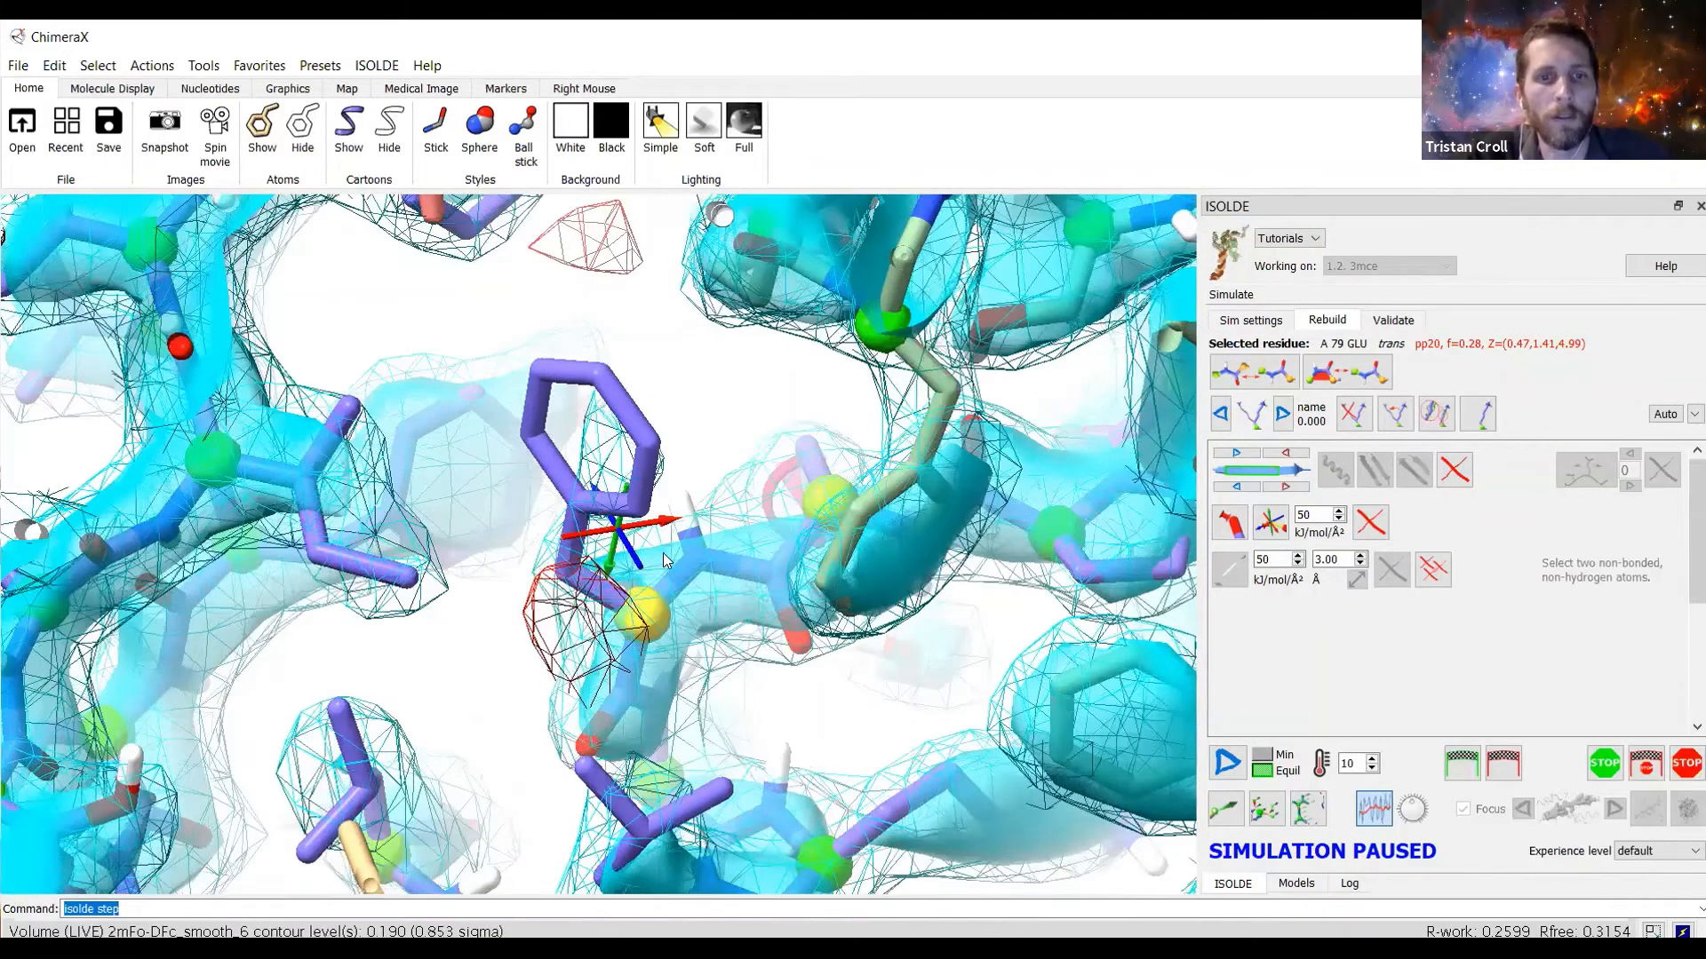
{"action": "mouse_move", "coordinate": [685, 544]}
{"action": "left_mouse_down"}
{"action": "mouse_move", "coordinate": [695, 593]}
{"action": "mouse_move", "coordinate": [641, 526]}
{"action": "mouse_move", "coordinate": [780, 581]}
{"action": "mouse_move", "coordinate": [844, 572]}
{"action": "mouse_move", "coordinate": [738, 515]}
{"action": "mouse_move", "coordinate": [751, 564]}
{"action": "mouse_move", "coordinate": [718, 511]}
{"action": "mouse_move", "coordinate": [644, 476]}
{"action": "mouse_move", "coordinate": [586, 535]}
{"action": "mouse_move", "coordinate": [604, 558]}
{"action": "mouse_move", "coordinate": [627, 537]}
{"action": "mouse_move", "coordinate": [653, 551]}
{"action": "mouse_move", "coordinate": [600, 494]}
{"action": "mouse_move", "coordinate": [577, 573]}
{"action": "mouse_move", "coordinate": [594, 553]}
{"action": "mouse_move", "coordinate": [787, 524]}
{"action": "mouse_move", "coordinate": [718, 606]}
{"action": "mouse_move", "coordinate": [725, 648]}
{"action": "mouse_move", "coordinate": [769, 688]}
{"action": "mouse_move", "coordinate": [725, 648]}
{"action": "left_mouse_up"}
{"action": "scroll", "coordinate": [685, 562], "scroll_direction": "up", "scroll_amount": 2}
{"action": "scroll", "coordinate": [697, 601], "scroll_direction": "up", "scroll_amount": 1}
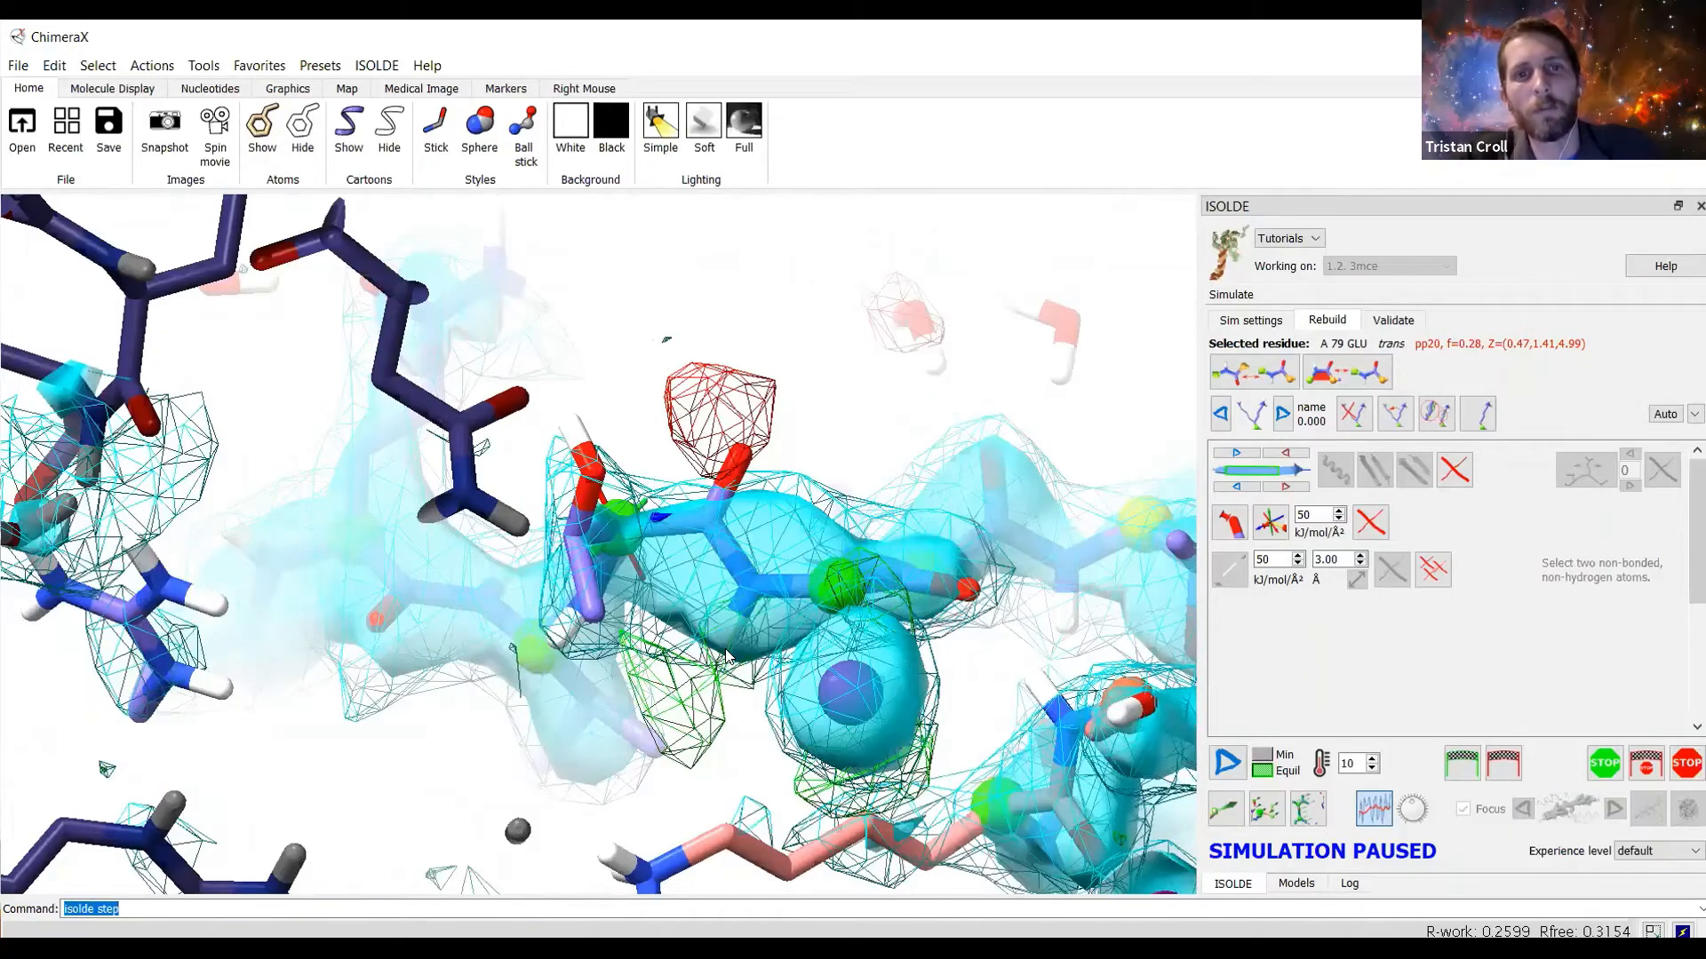
Inspect the peptide bond at Gly 90 of chain A beside the difference peaks, select that residue, and resume the simulation.
{"action": "left_click_drag", "start_coordinate": [761, 566], "coordinate": [583, 516]}
{"action": "left_click_drag", "start_coordinate": [535, 567], "coordinate": [544, 287]}
{"action": "scroll", "coordinate": [471, 330], "scroll_direction": "up", "scroll_amount": 2}
{"action": "left_click_drag", "start_coordinate": [603, 530], "coordinate": [662, 753]}
{"action": "left_click_drag", "start_coordinate": [1191, 771], "coordinate": [1112, 691]}
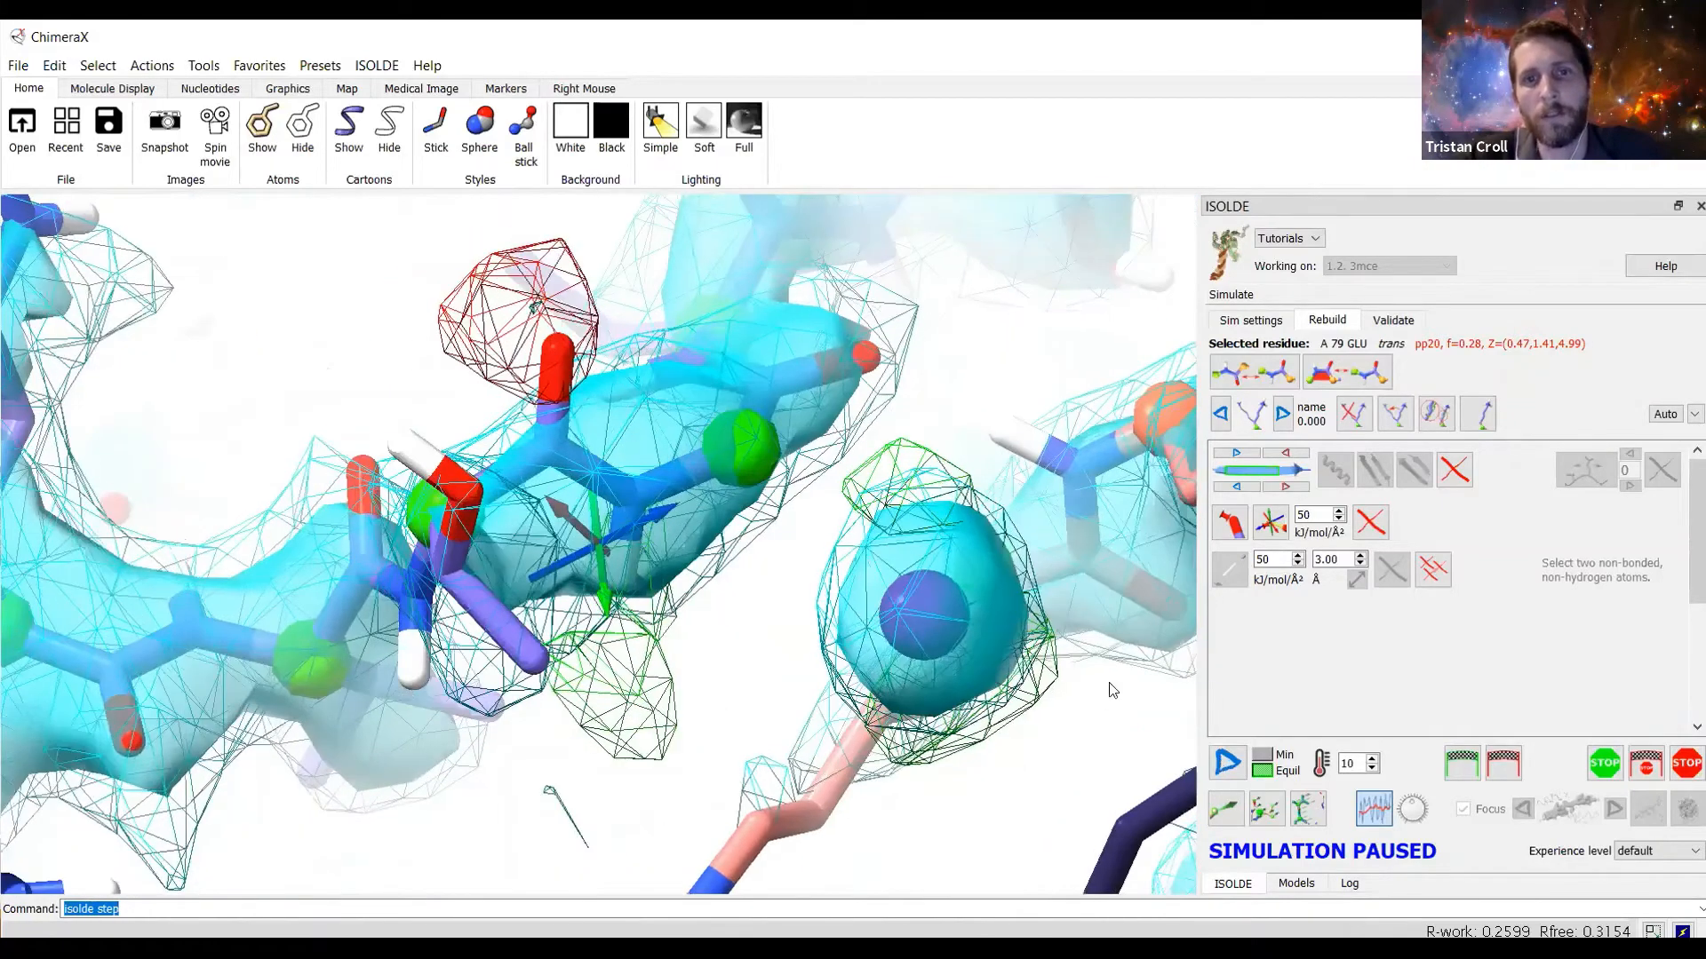
{"action": "key", "text": "space"}
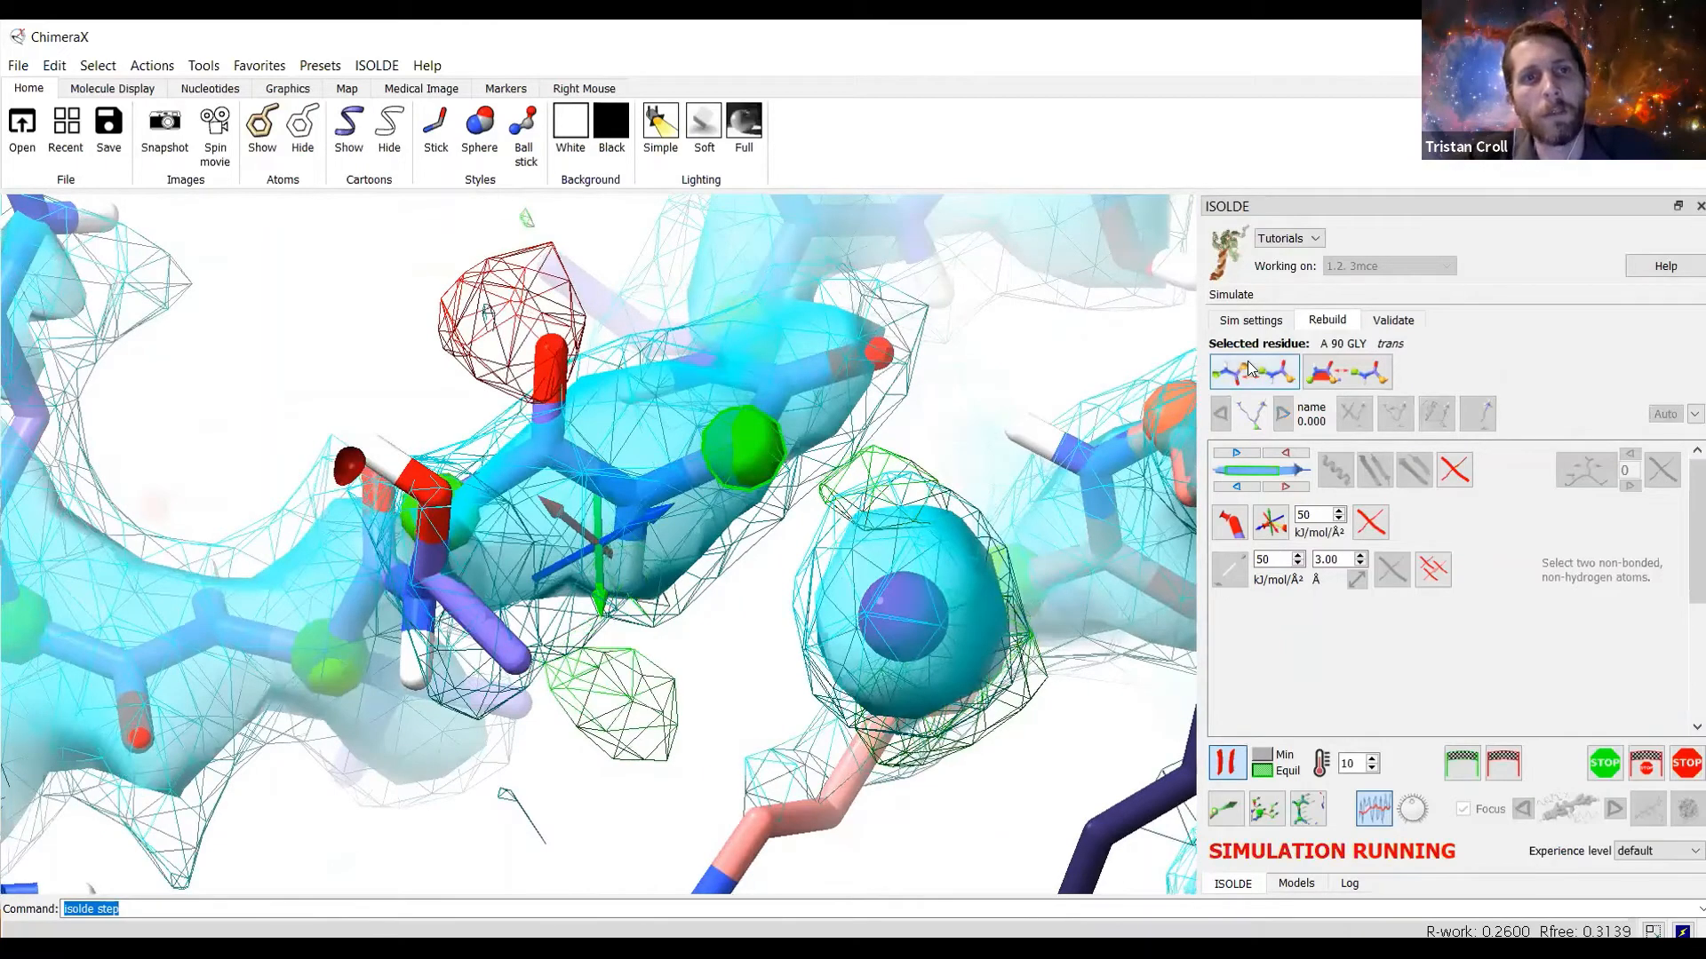
Flip the peptide bond at Gly 90 of chain A, let it settle into the density, and pause the simulation.
{"action": "key", "text": "Return"}
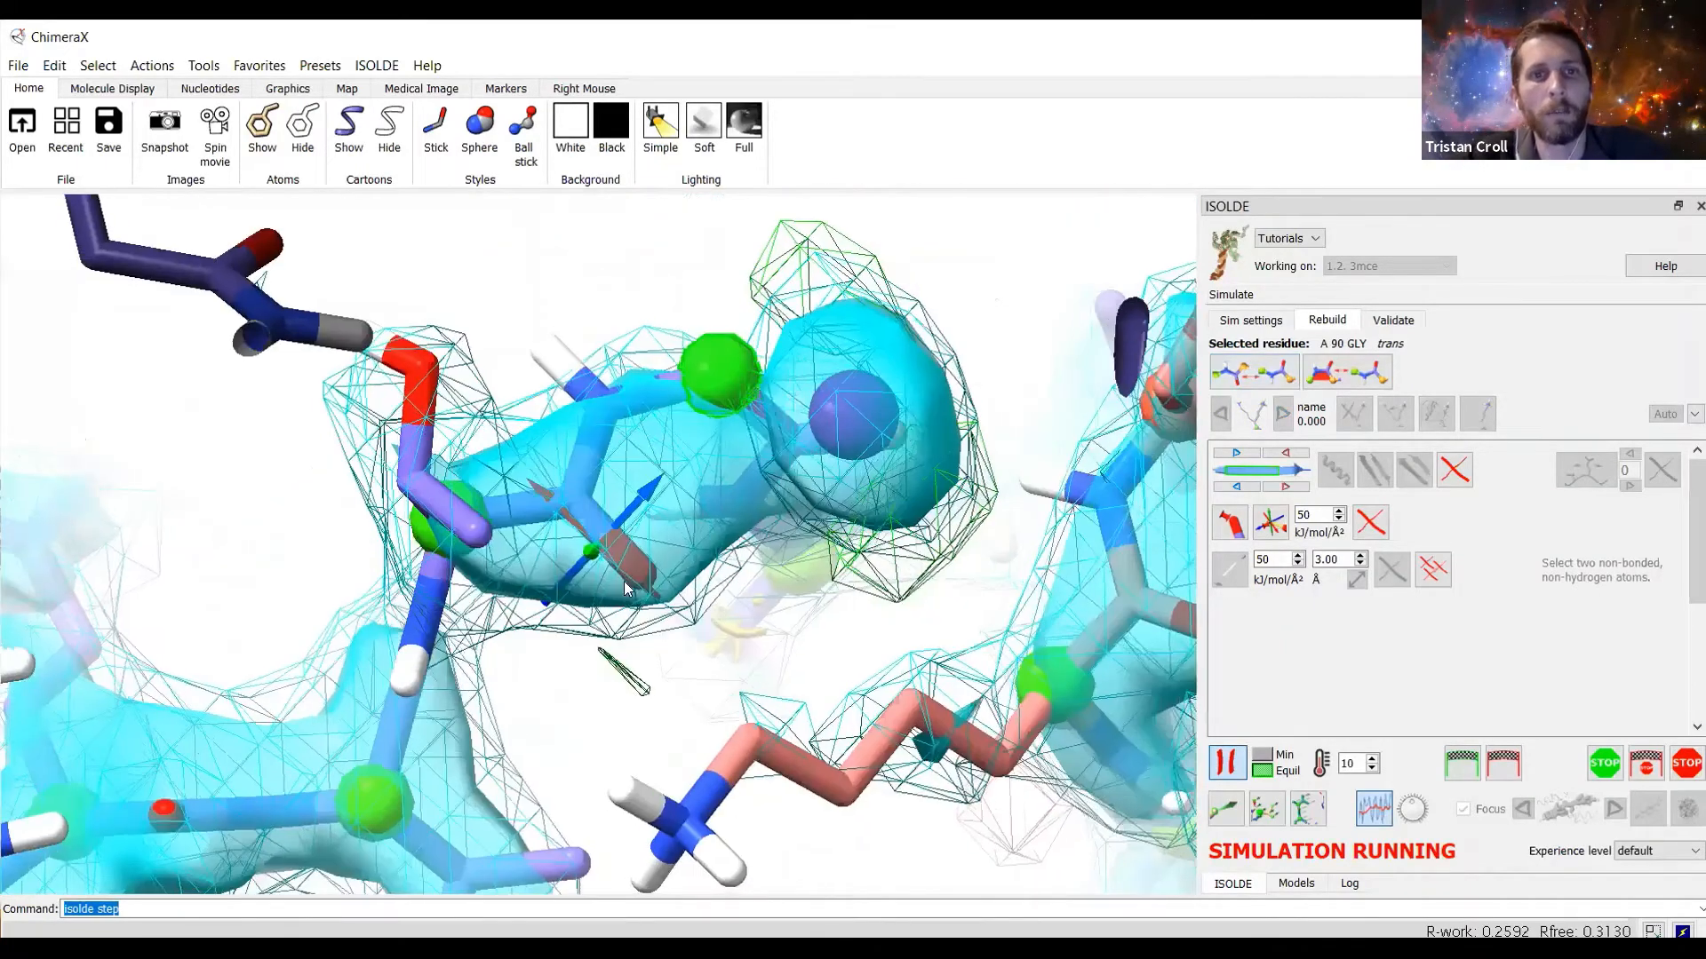
{"action": "key", "text": "Return"}
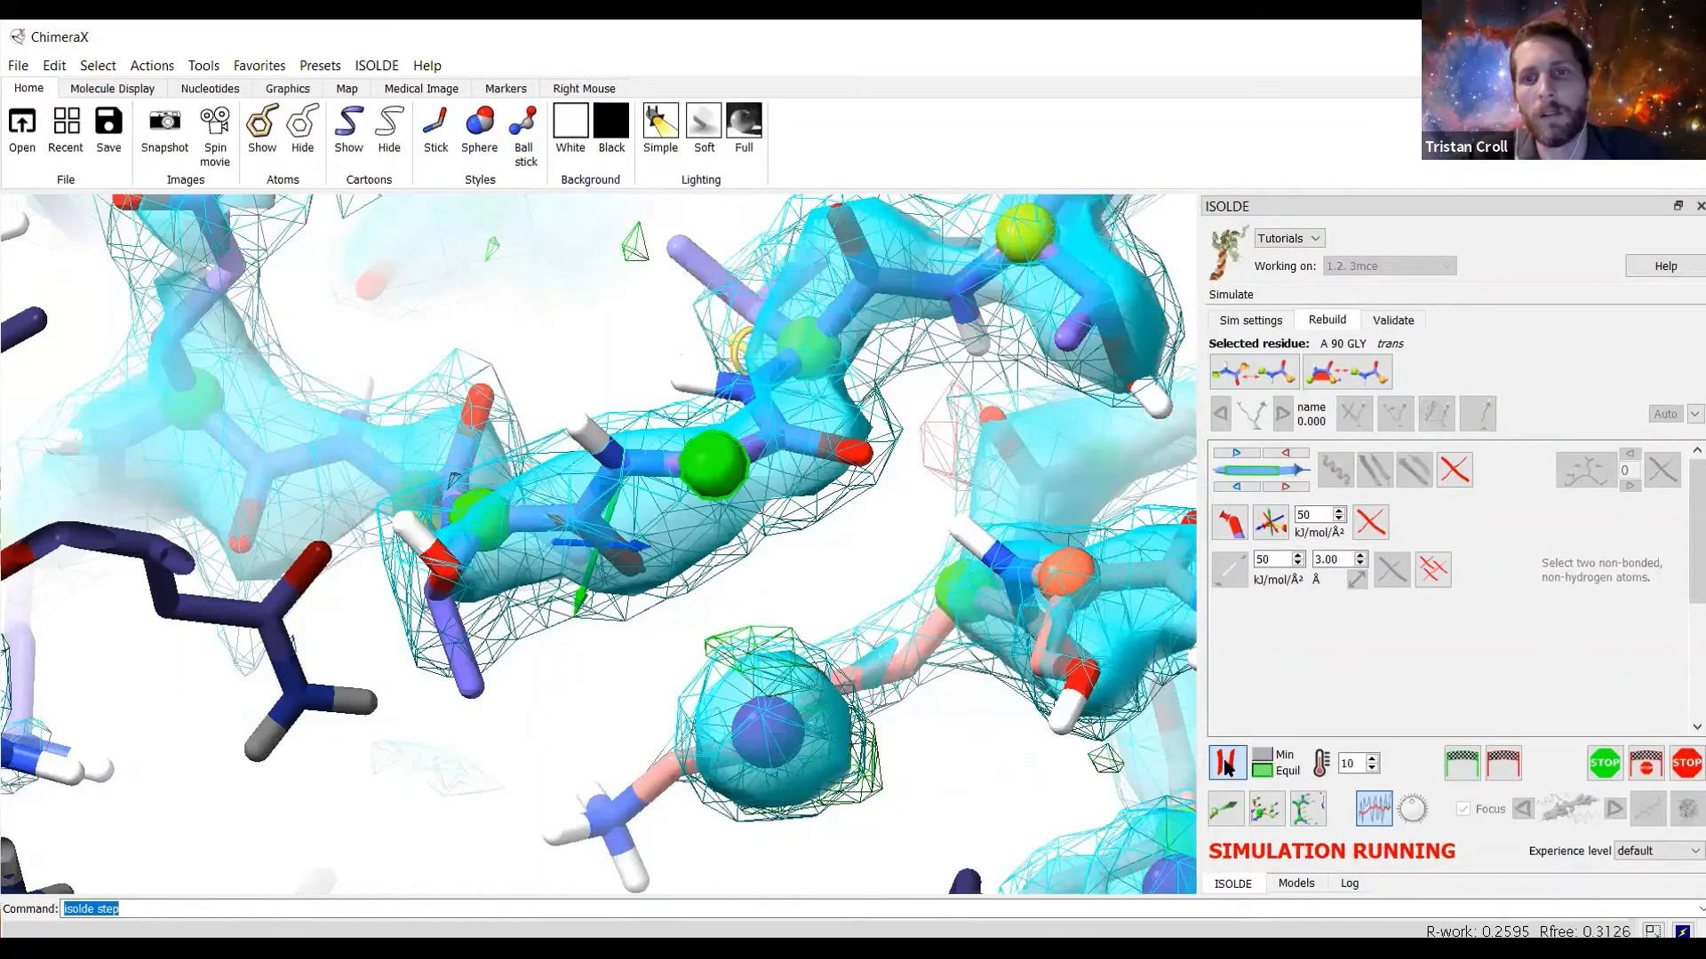
{"action": "left_click_drag", "start_coordinate": [707, 601], "coordinate": [795, 536]}
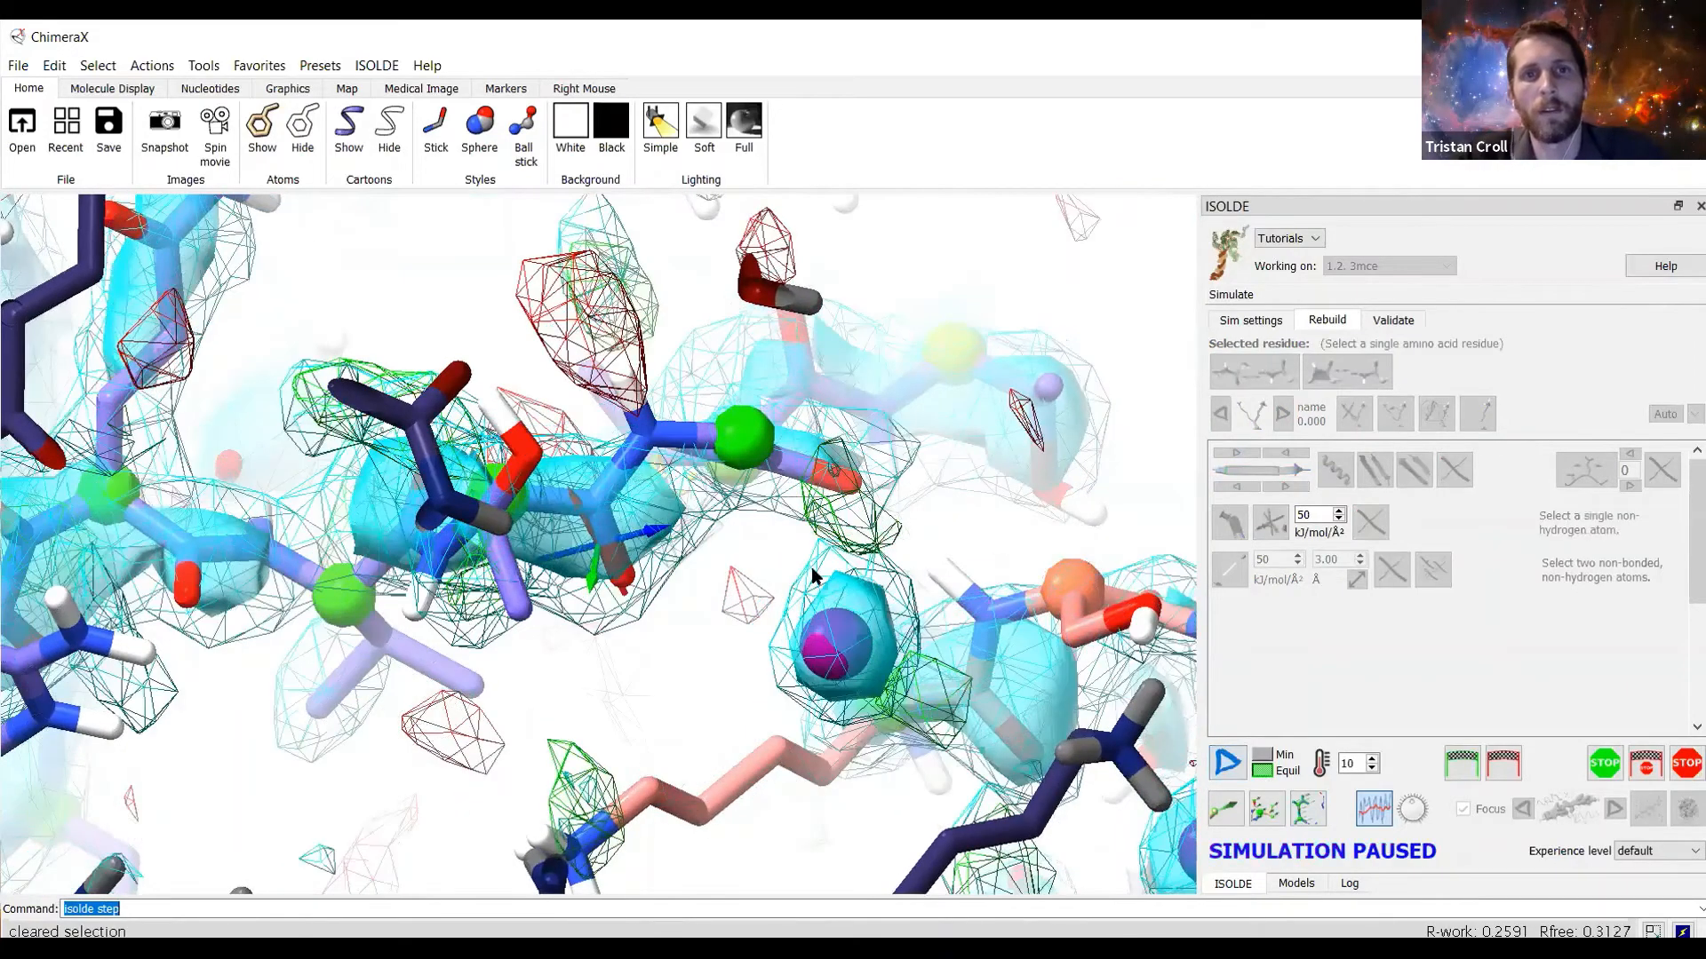
Repeat isolde step to move past Gly 90 to the marginal rotamer at Val 91 and inspect its side chain against the density.
{"action": "key", "text": "Return"}
{"action": "key", "text": "Return"}
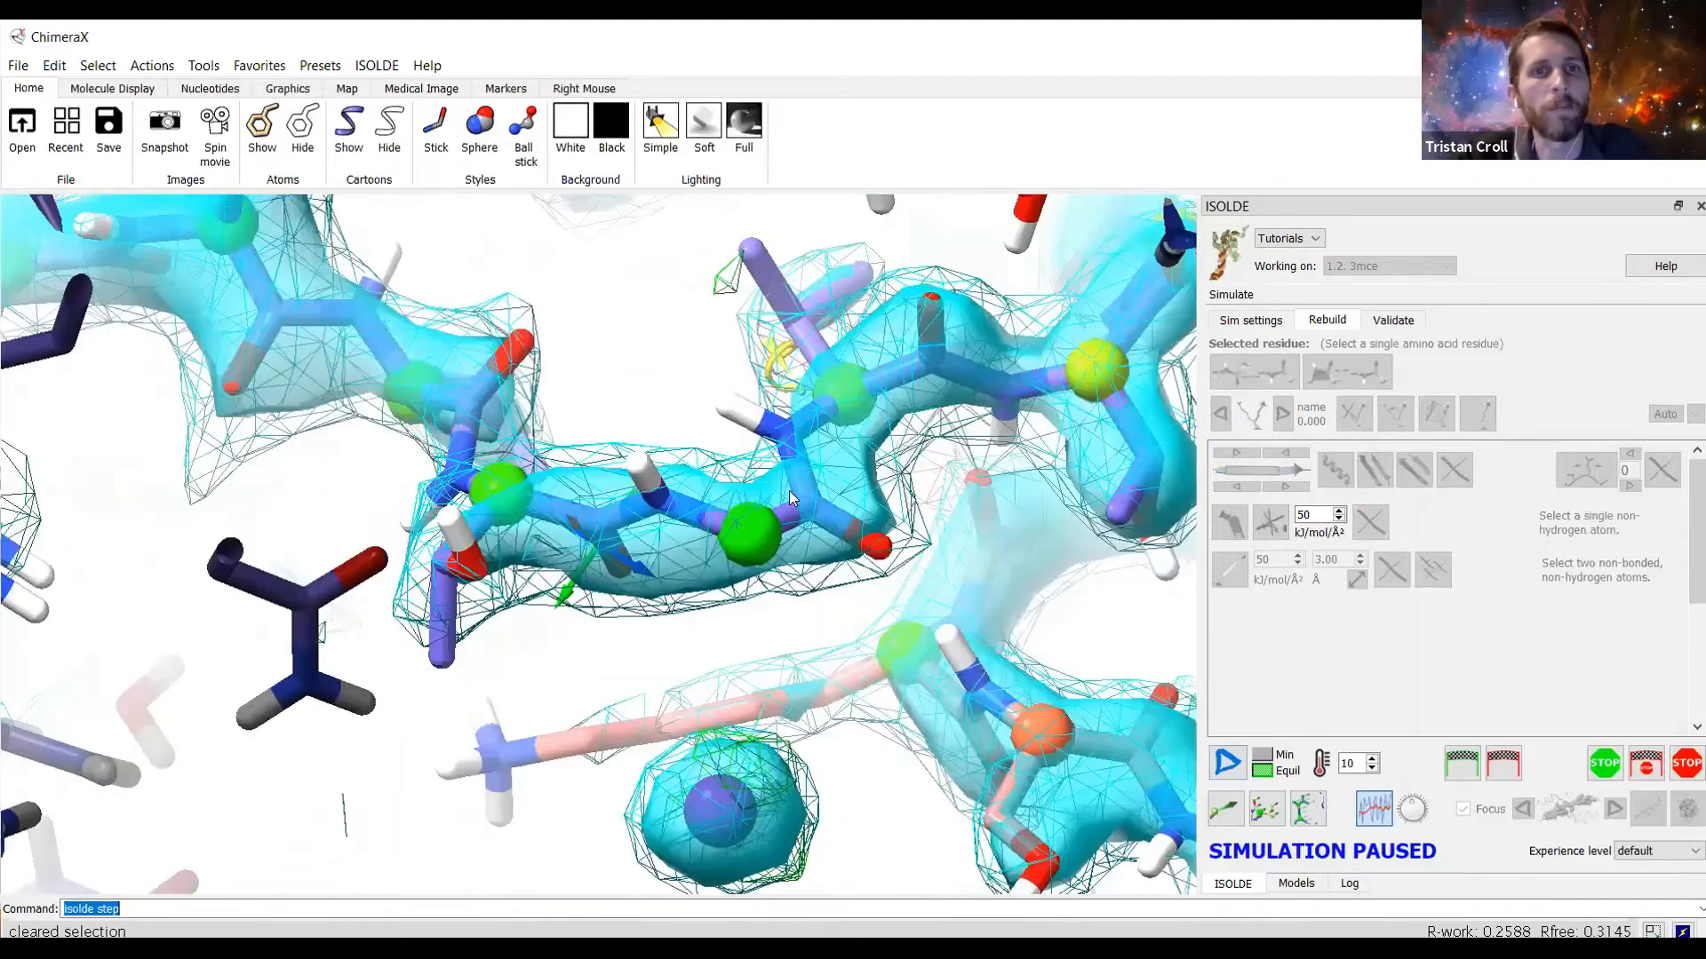
{"action": "key", "text": "Return"}
{"action": "key", "text": "Return"}
{"action": "key", "text": "Return"}
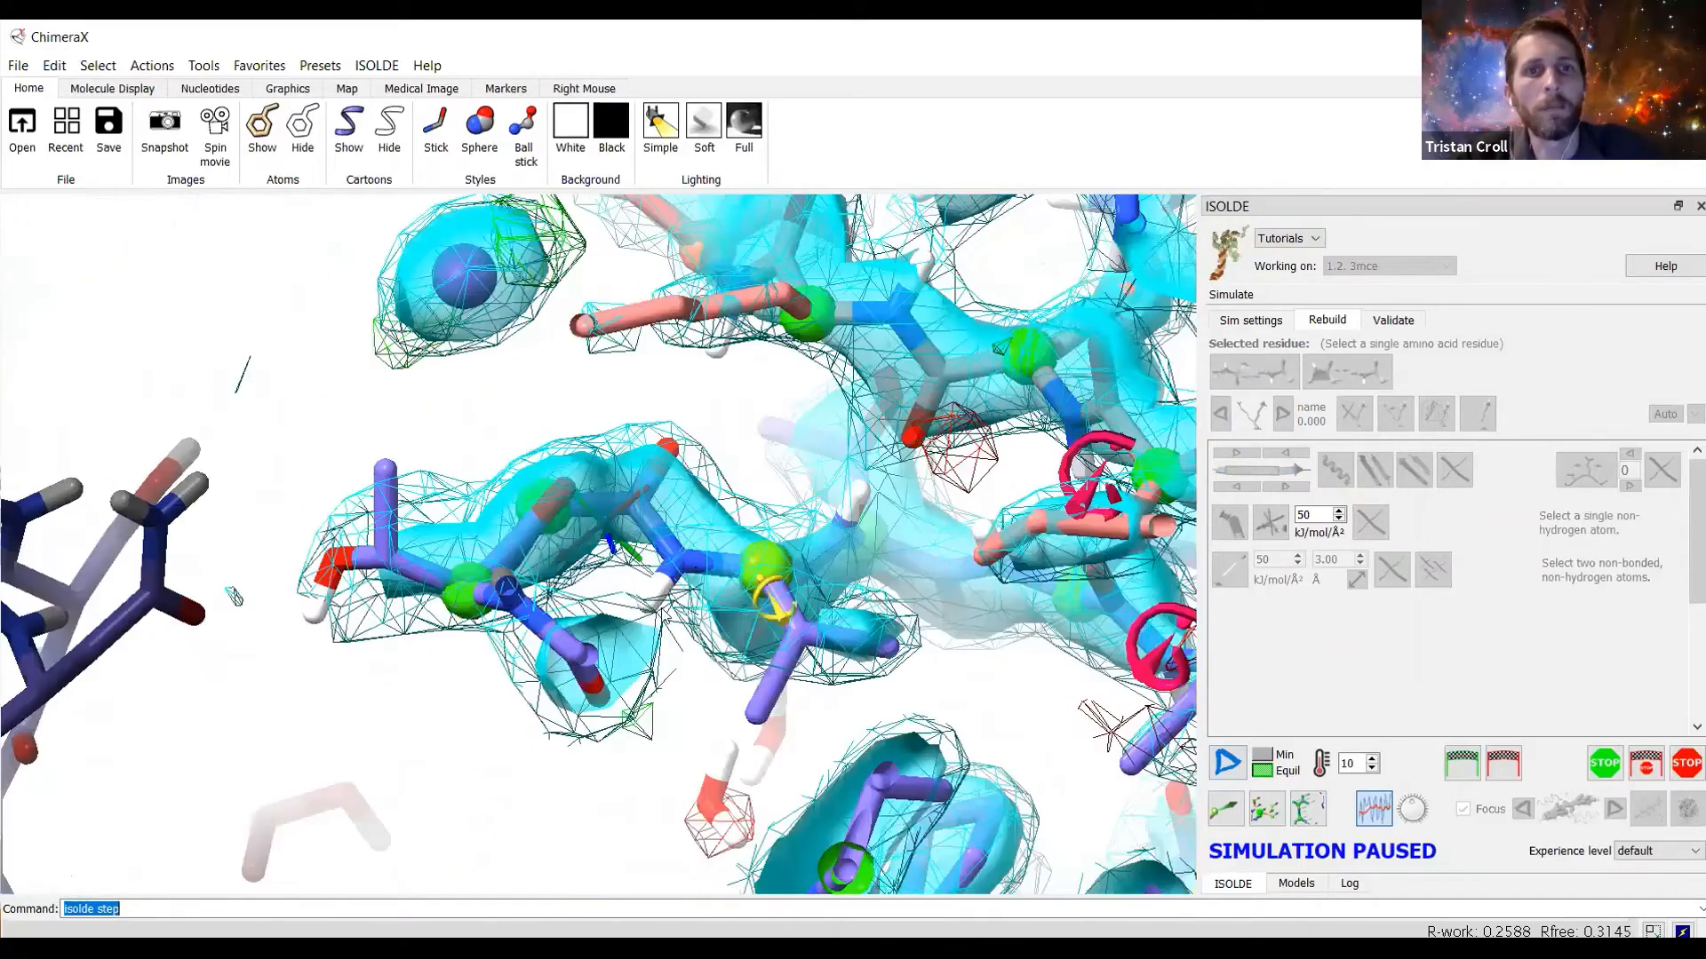
{"action": "key", "text": "Return"}
{"action": "key", "text": "Return"}
{"action": "key", "text": "Return"}
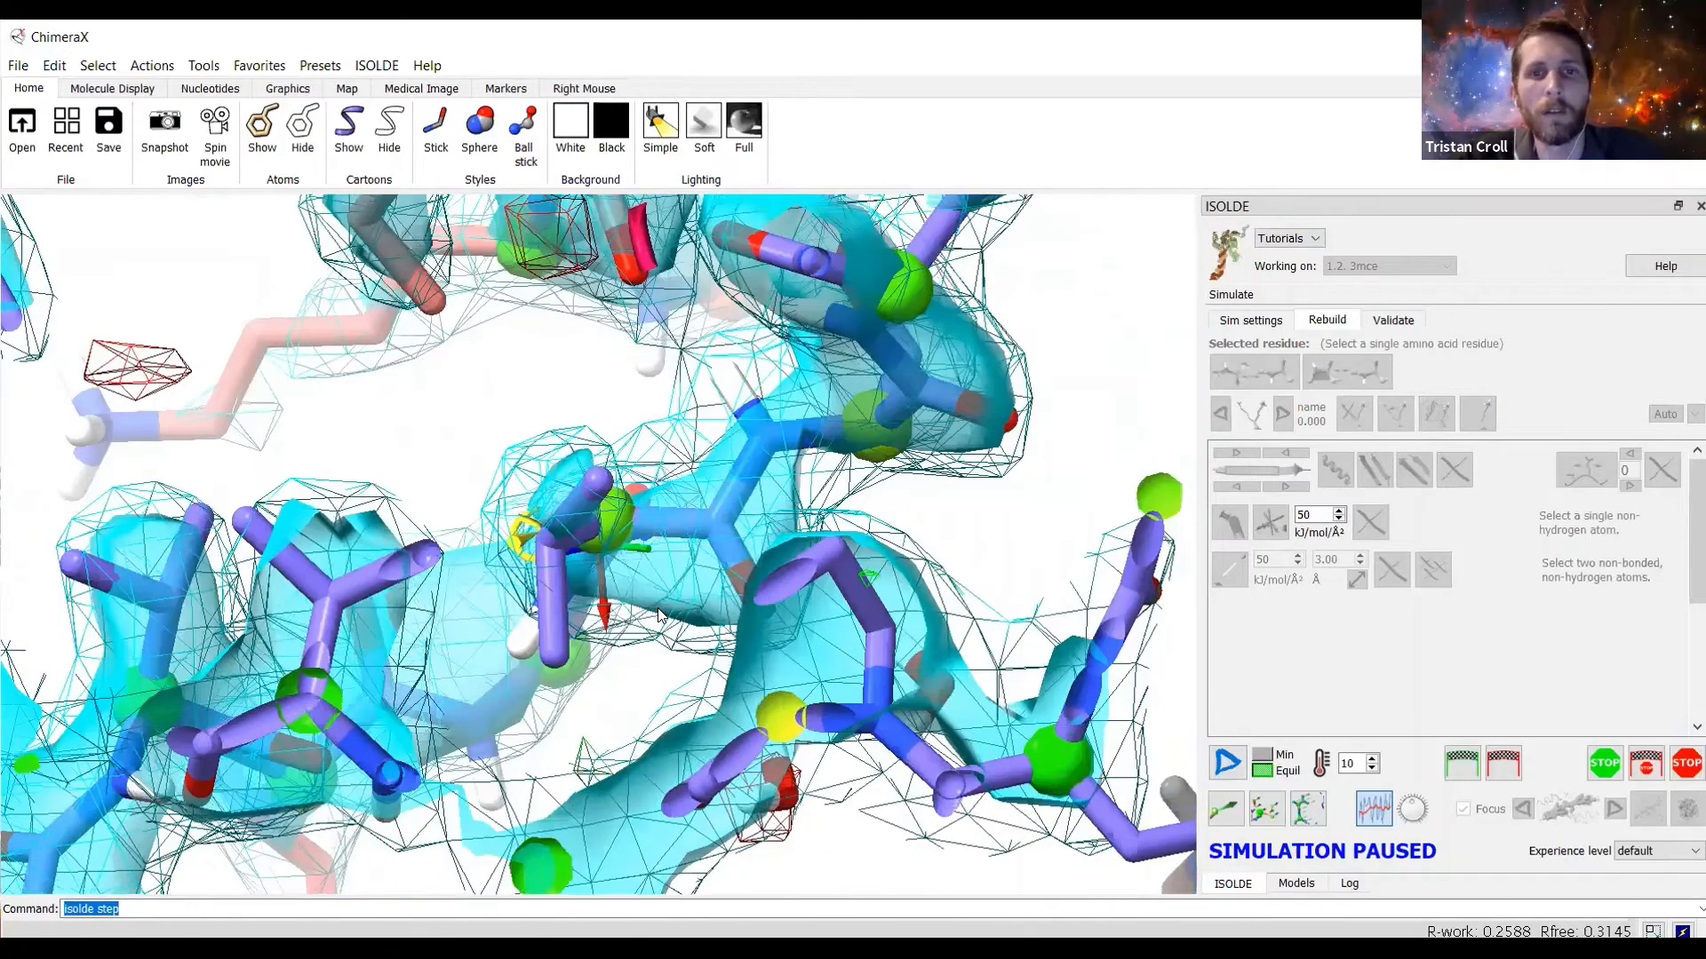
{"action": "key", "text": "Return"}
Resume the simulation, select Val 91 of chain A, and change its side chain to the t rotamer.
{"action": "left_click", "coordinate": [1223, 761]}
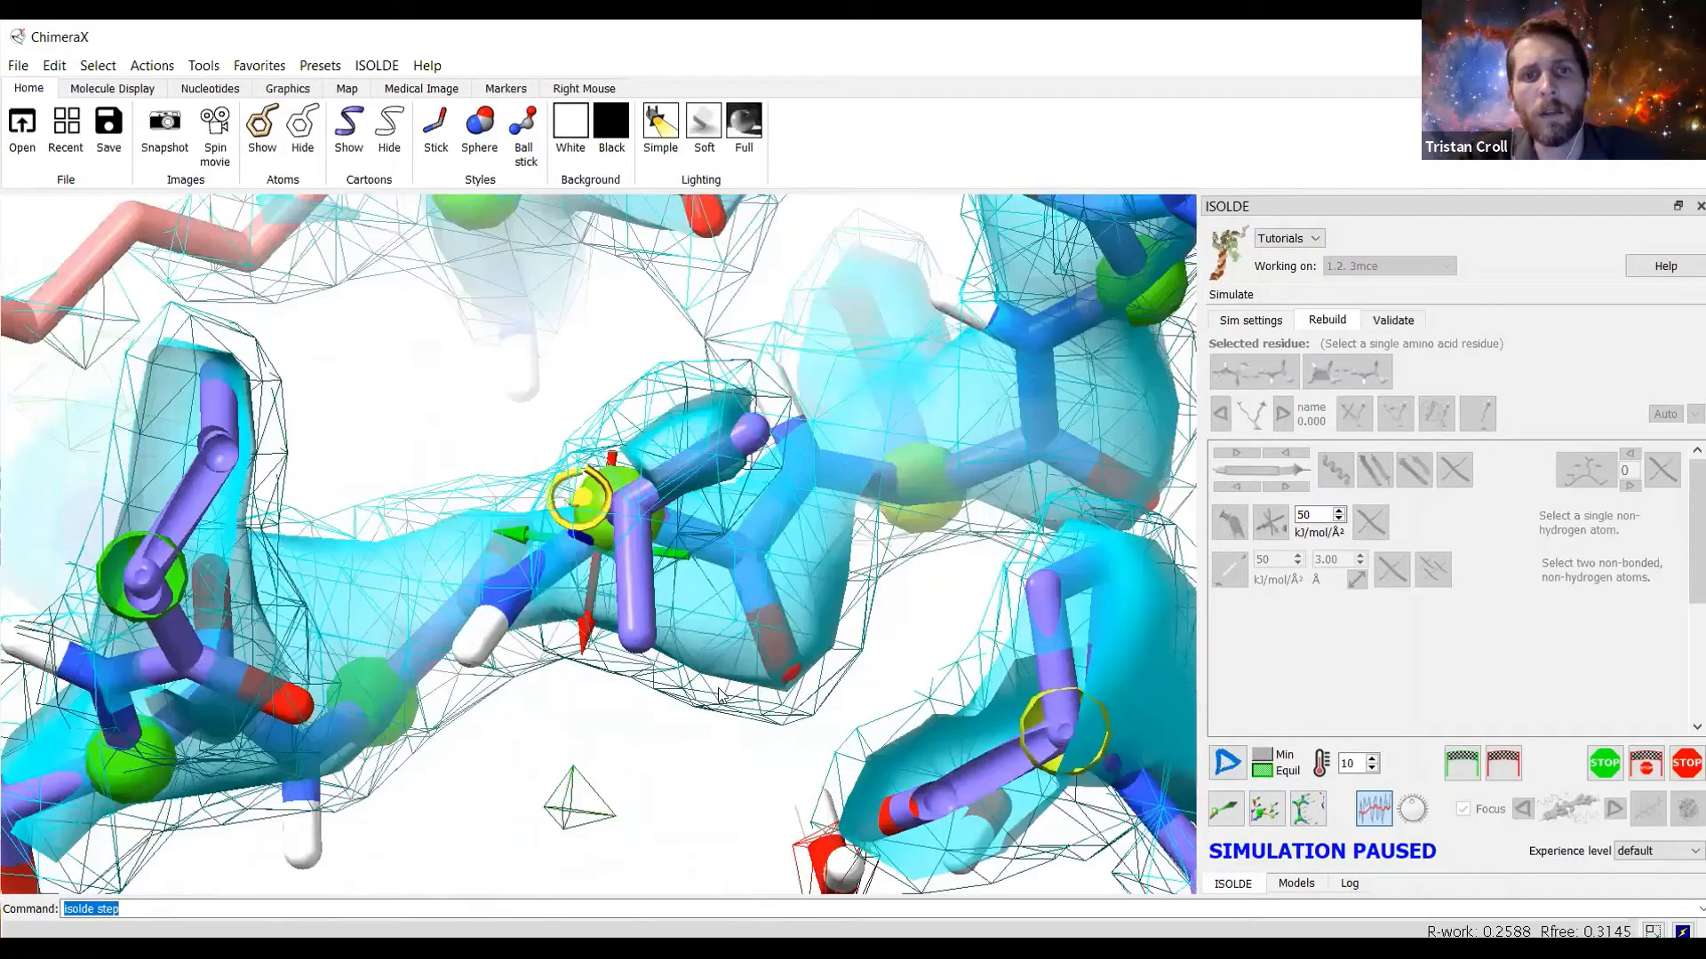
{"action": "scroll", "coordinate": [700, 613], "scroll_direction": "up", "scroll_amount": 3}
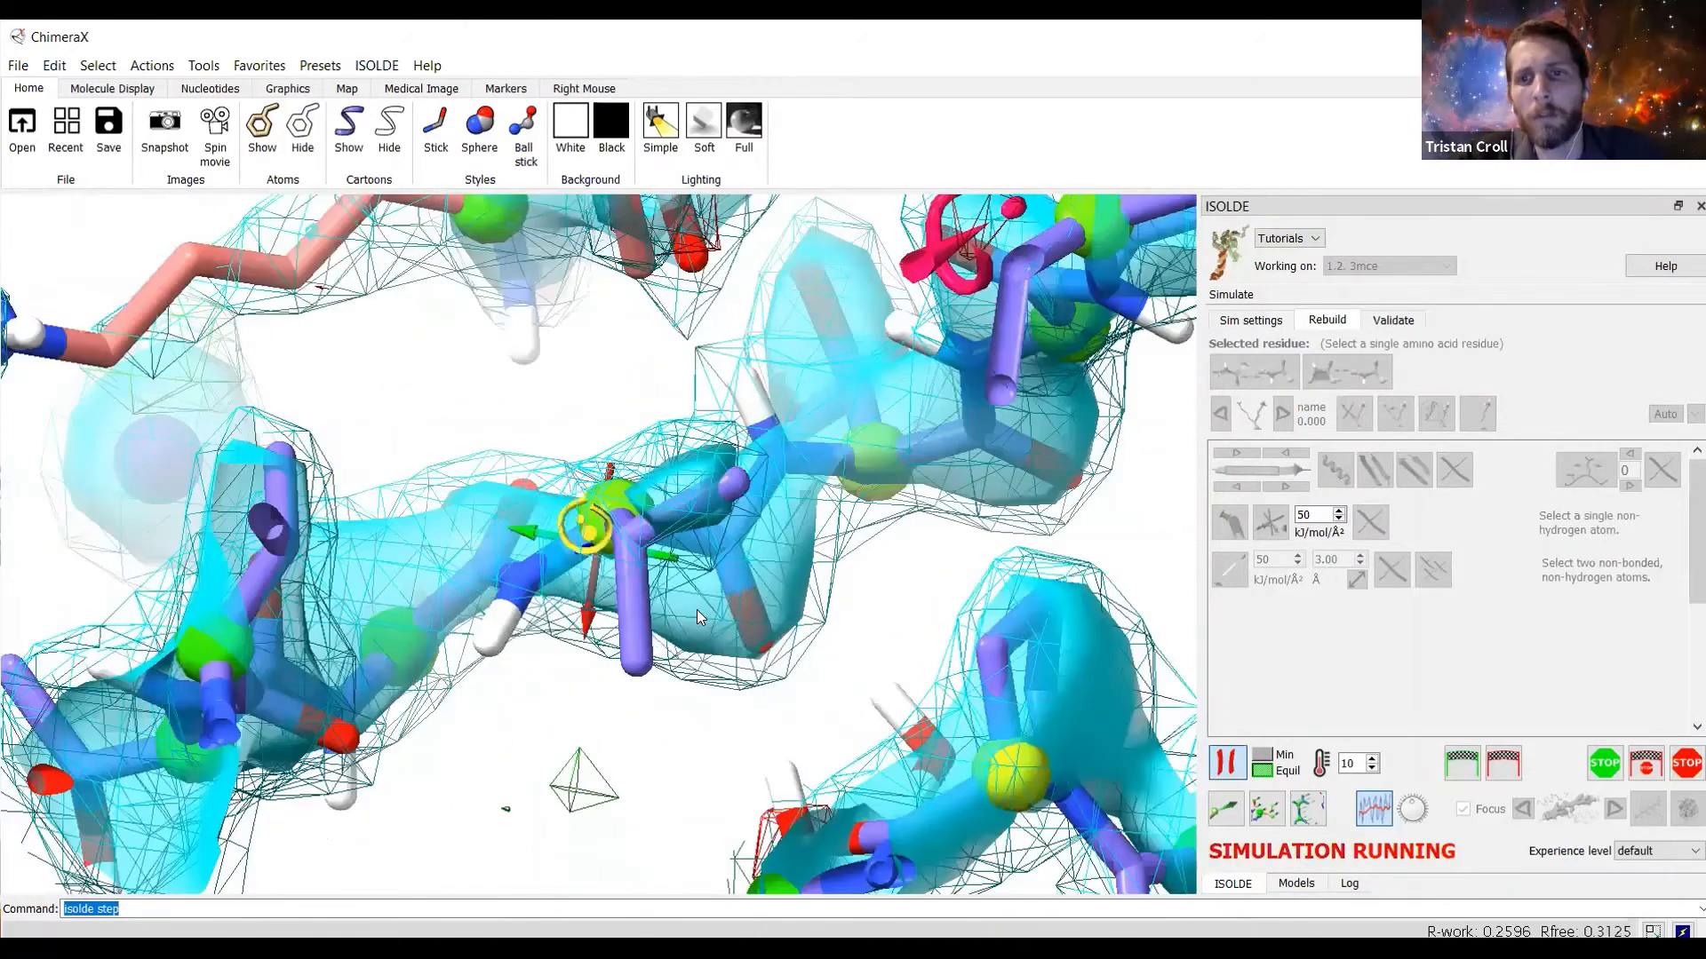
{"action": "left_click", "coordinate": [1458, 765]}
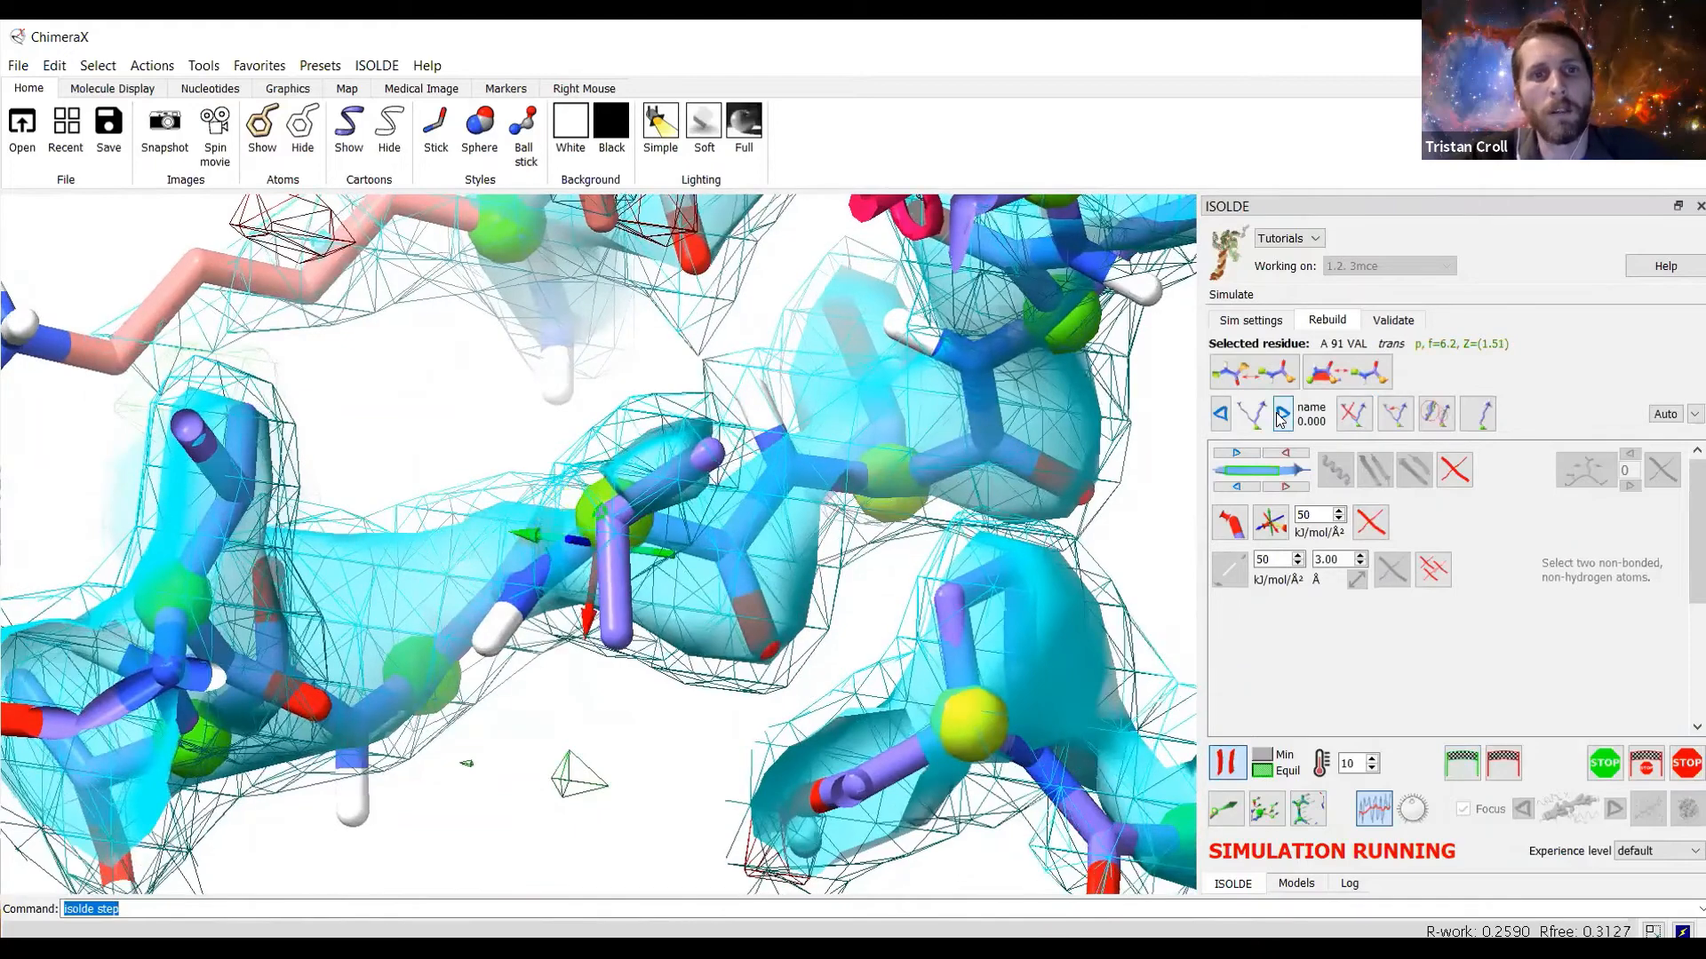
{"action": "left_click", "coordinate": [1280, 418]}
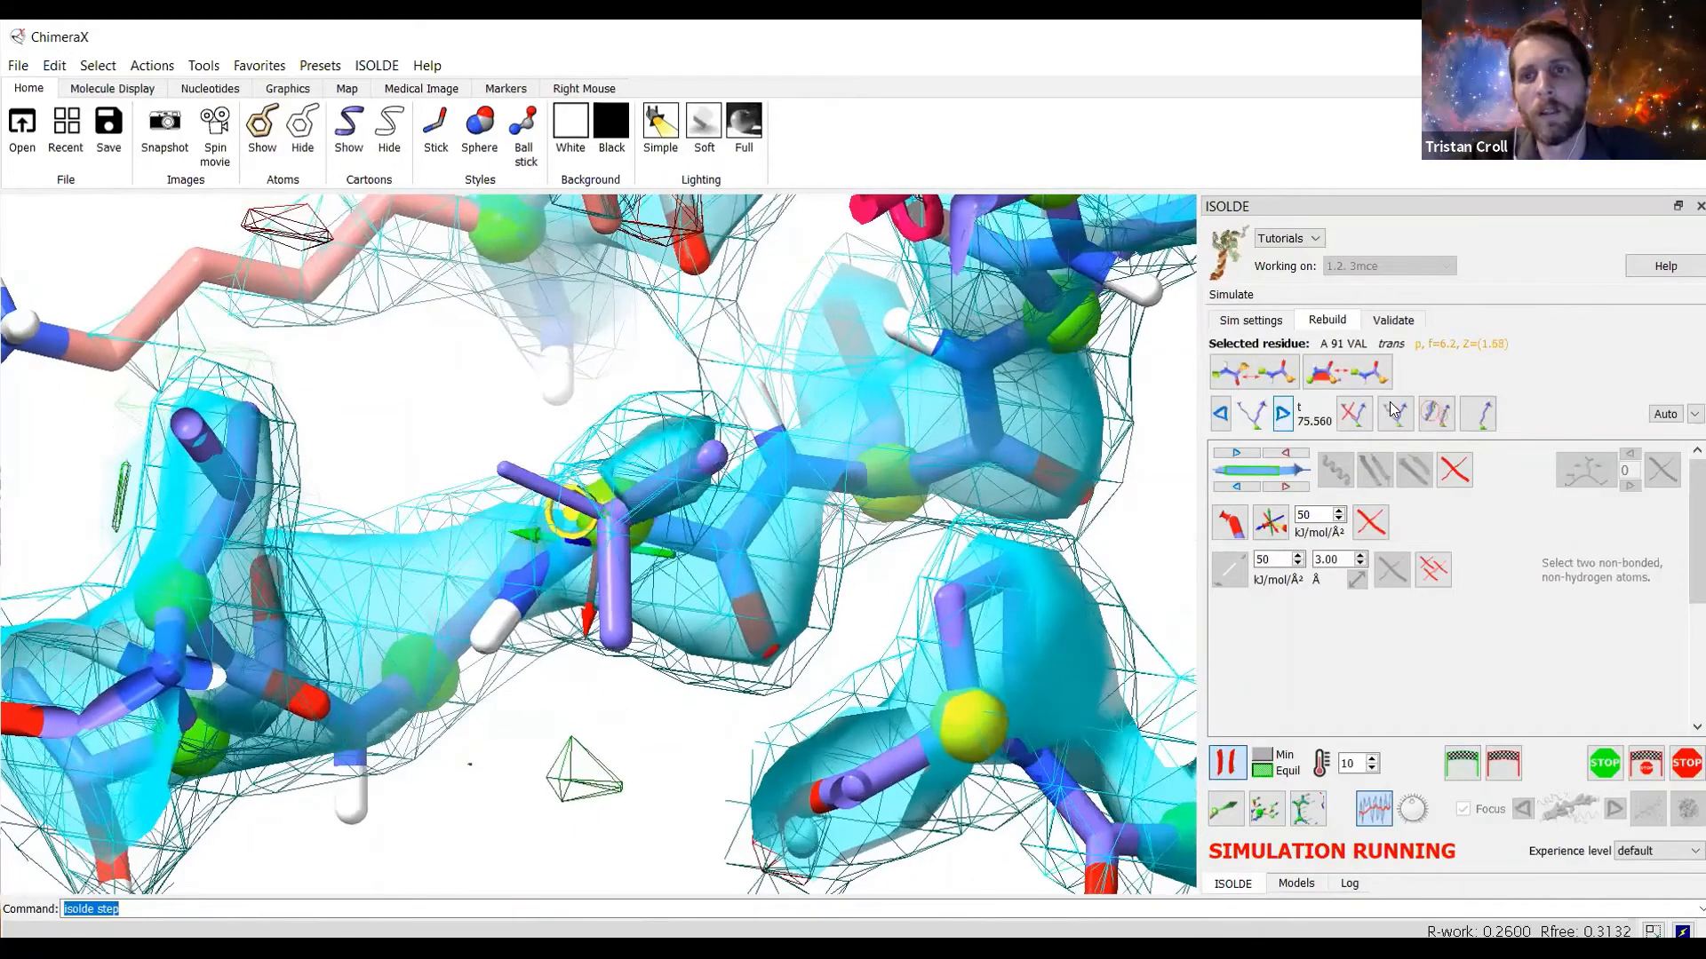
{"action": "left_click", "coordinate": [1355, 414]}
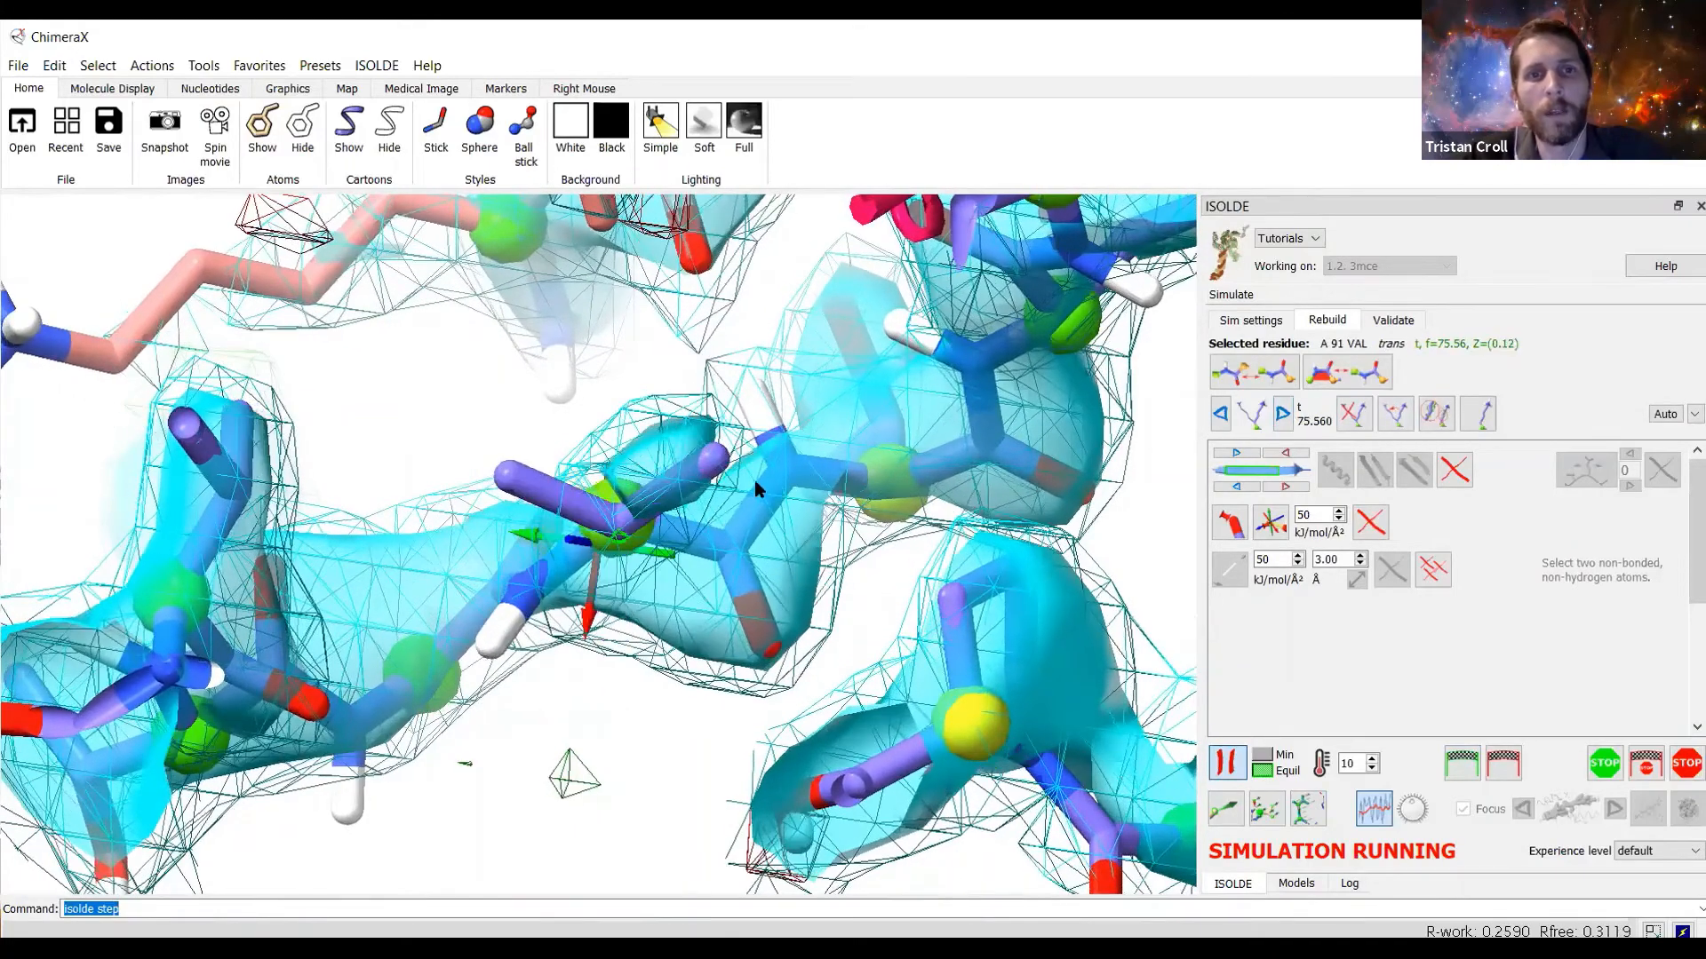
Advance to the rotamer outlier at Val 94 of chain A and, with the simulation running, tug its side chain into the t rotamer.
{"action": "mouse_move", "coordinate": [757, 492]}
{"action": "left_mouse_down"}
{"action": "mouse_move", "coordinate": [771, 446]}
{"action": "mouse_move", "coordinate": [769, 499]}
{"action": "mouse_move", "coordinate": [693, 489]}
{"action": "mouse_move", "coordinate": [718, 482]}
{"action": "mouse_move", "coordinate": [688, 430]}
{"action": "mouse_move", "coordinate": [826, 473]}
{"action": "mouse_move", "coordinate": [814, 544]}
{"action": "mouse_move", "coordinate": [715, 566]}
{"action": "mouse_move", "coordinate": [746, 595]}
{"action": "mouse_move", "coordinate": [770, 559]}
{"action": "mouse_move", "coordinate": [747, 520]}
{"action": "mouse_move", "coordinate": [715, 537]}
{"action": "mouse_move", "coordinate": [779, 510]}
{"action": "left_mouse_up"}
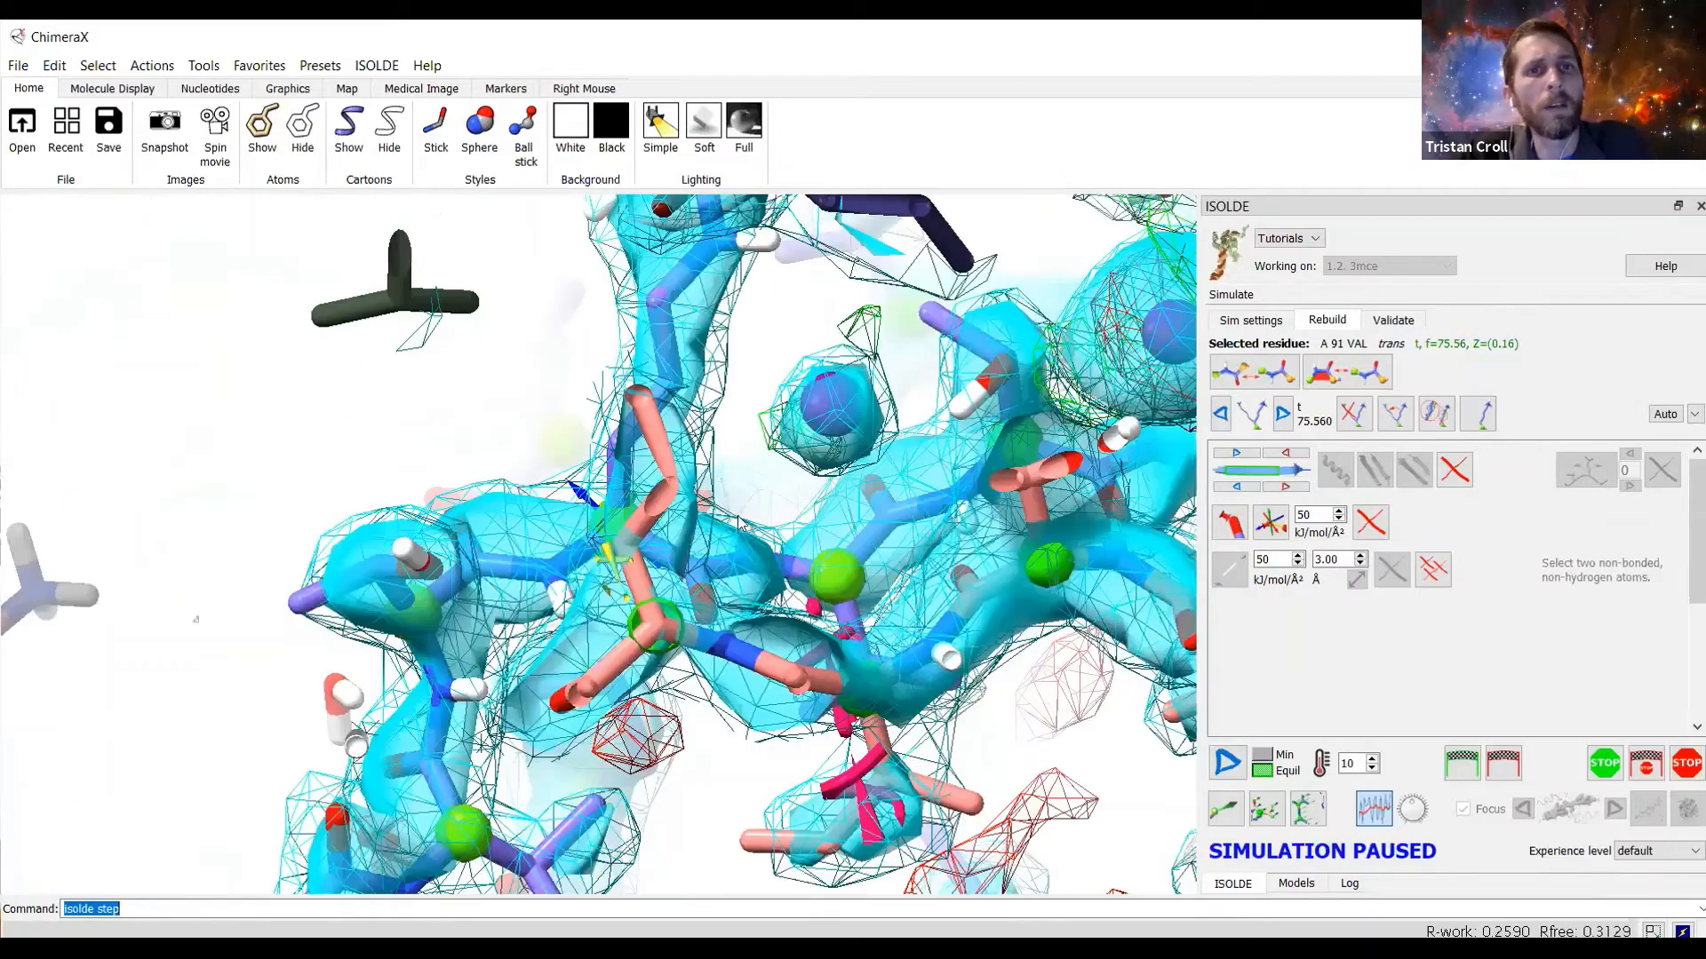
{"action": "left_click_drag", "start_coordinate": [739, 522], "coordinate": [708, 552]}
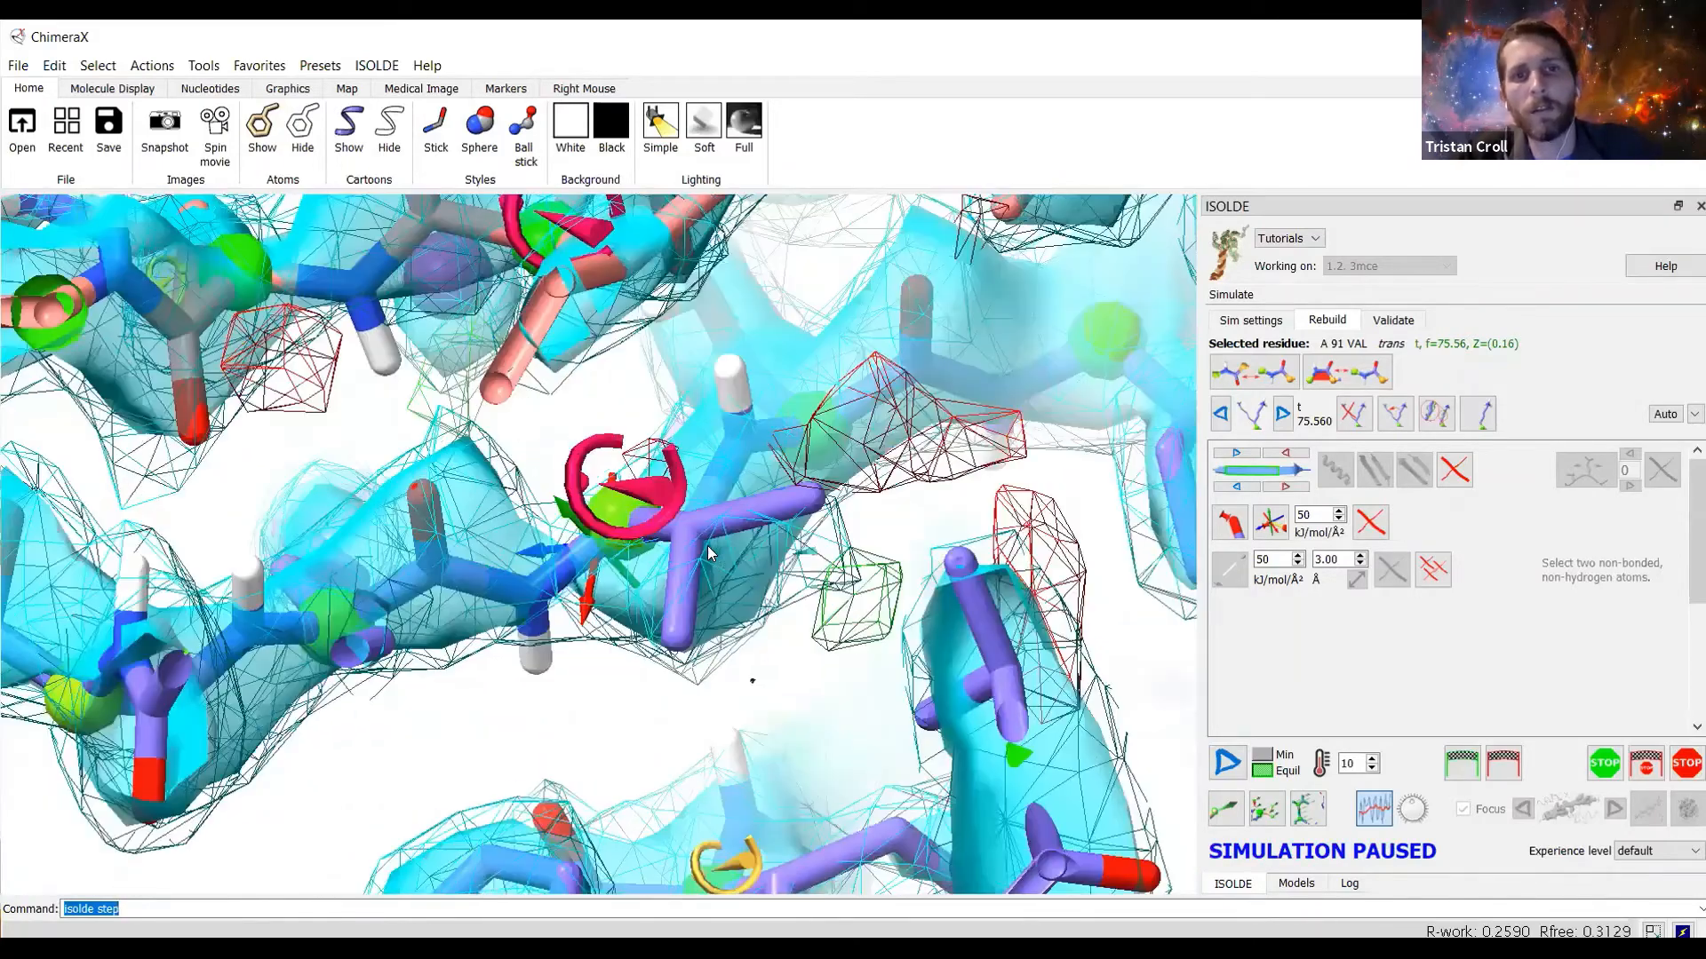
{"action": "left_click", "coordinate": [1228, 761]}
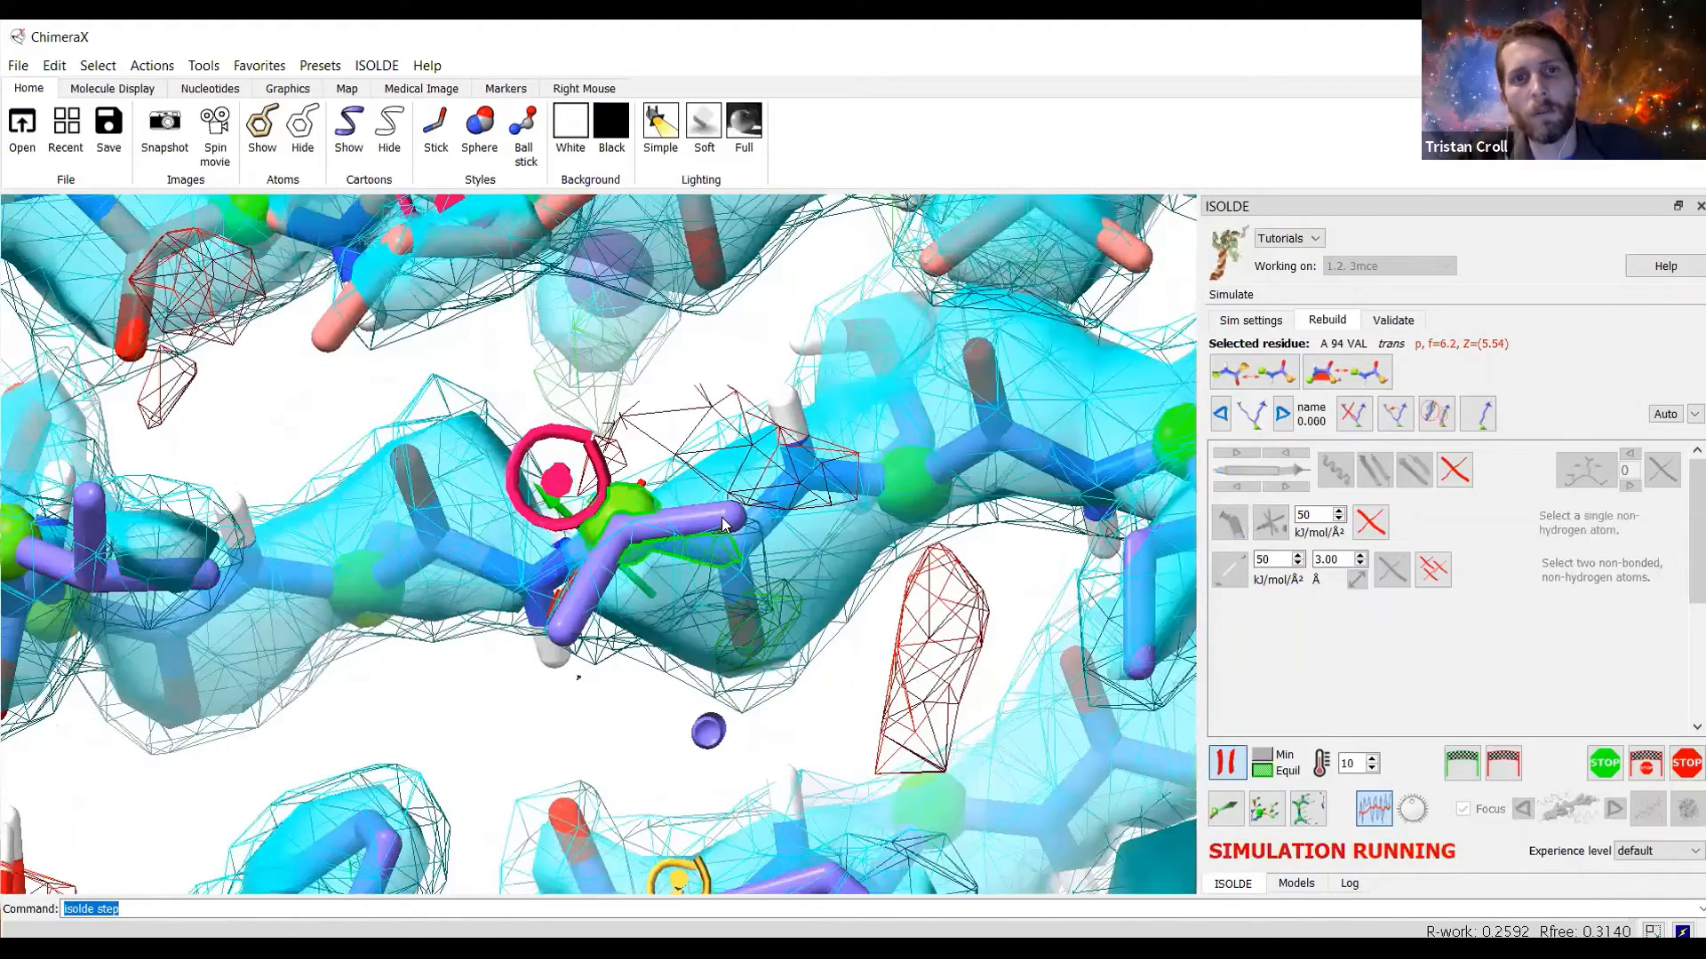
{"action": "right_click_drag", "start_coordinate": [722, 518], "coordinate": [626, 588]}
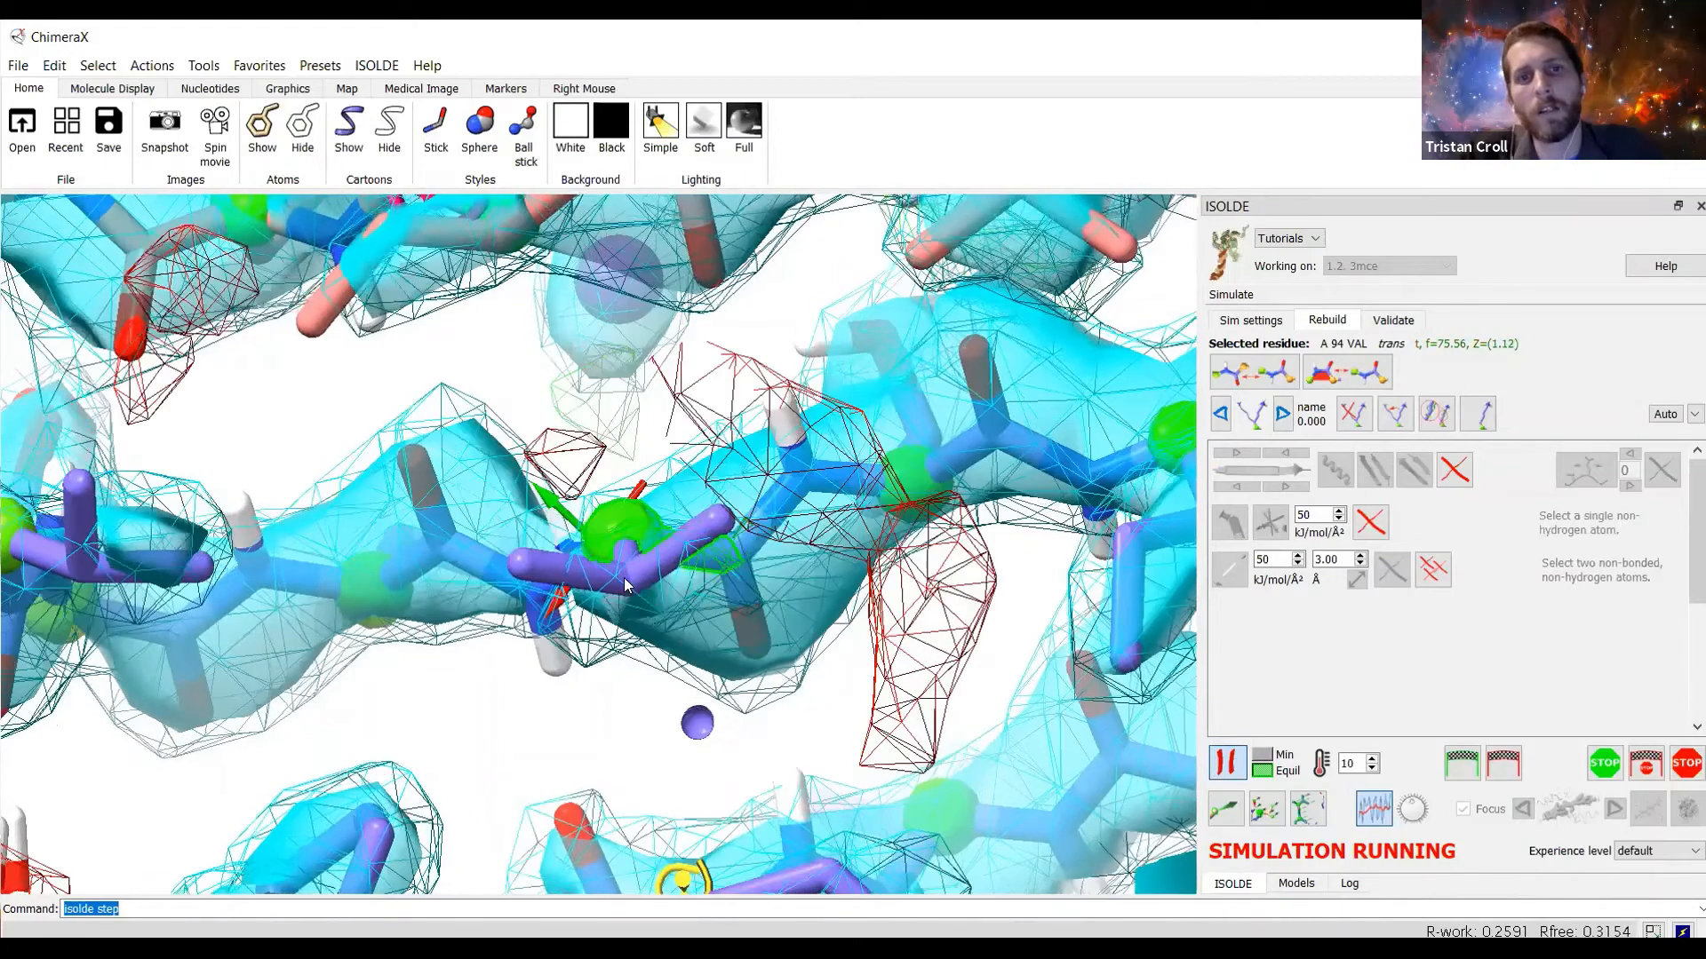
{"action": "left_click_drag", "start_coordinate": [624, 577], "coordinate": [652, 563]}
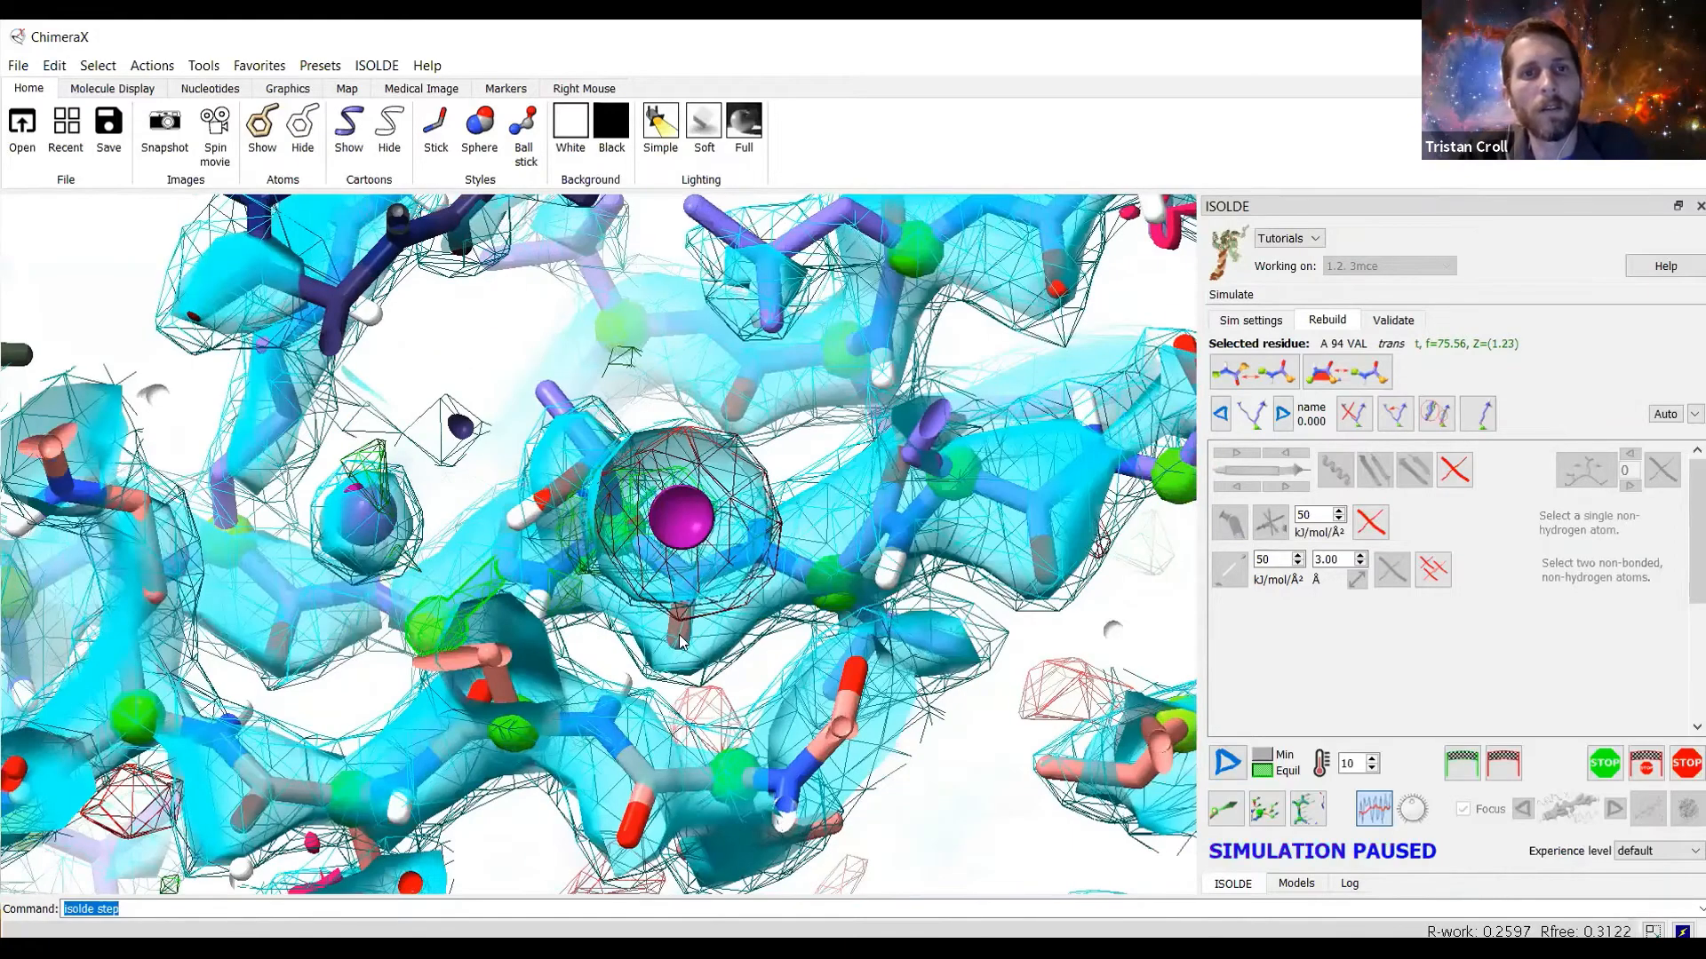
Walk along chain A from Val 94 with isolde step to the rotamer outlier at Ile 102, checking residues against the density.
{"action": "key", "text": "Return"}
{"action": "key", "text": "Return"}
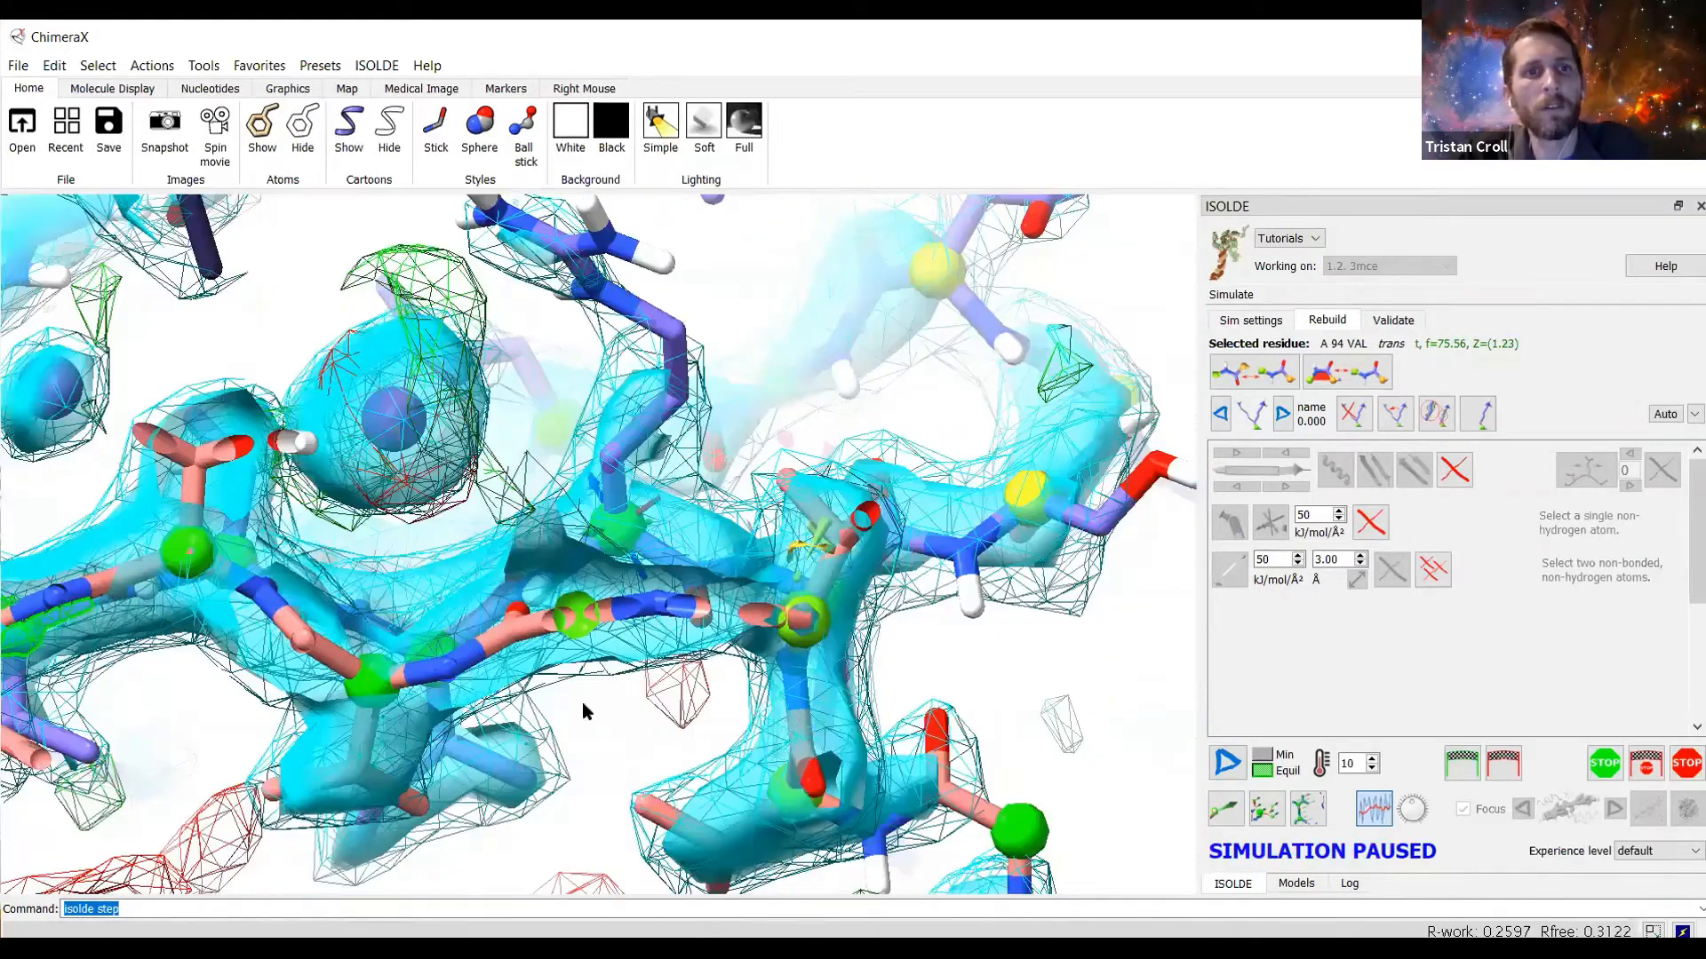
{"action": "key", "text": "Return"}
{"action": "key", "text": "Return"}
{"action": "key", "text": "Return"}
{"action": "key", "text": "Return"}
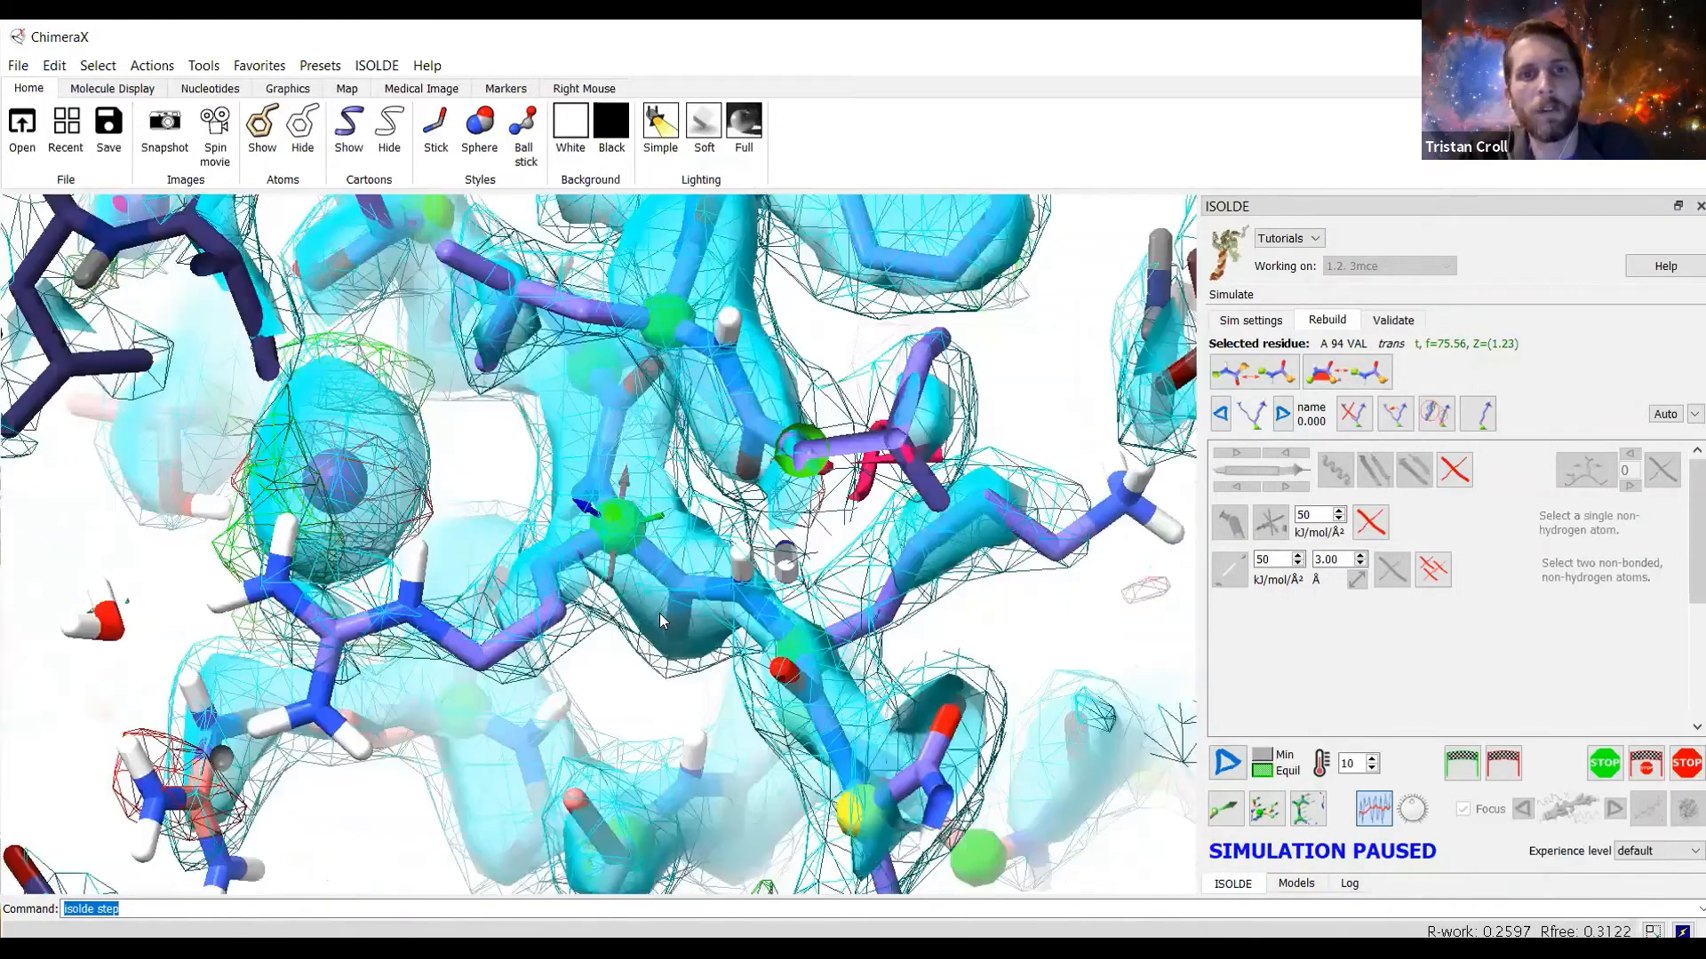
{"action": "key", "text": "Return"}
{"action": "key", "text": "Return"}
{"action": "key", "text": "Return"}
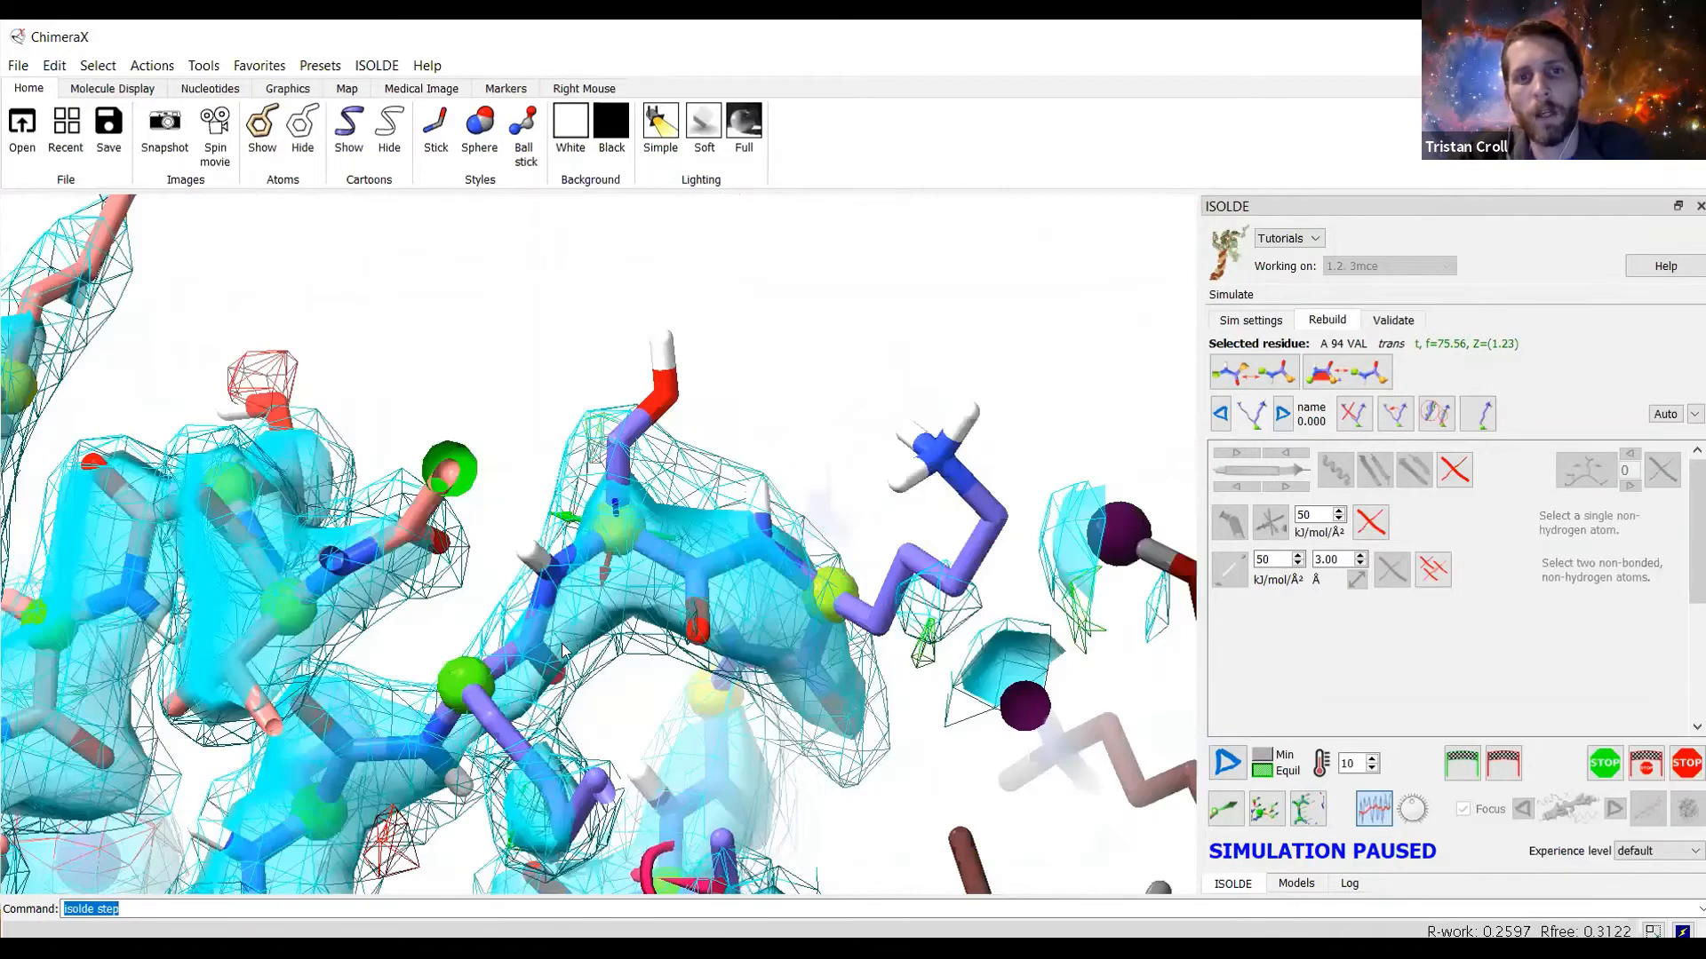
{"action": "key", "text": "Return"}
{"action": "key", "text": "Return"}
{"action": "key", "text": "Return"}
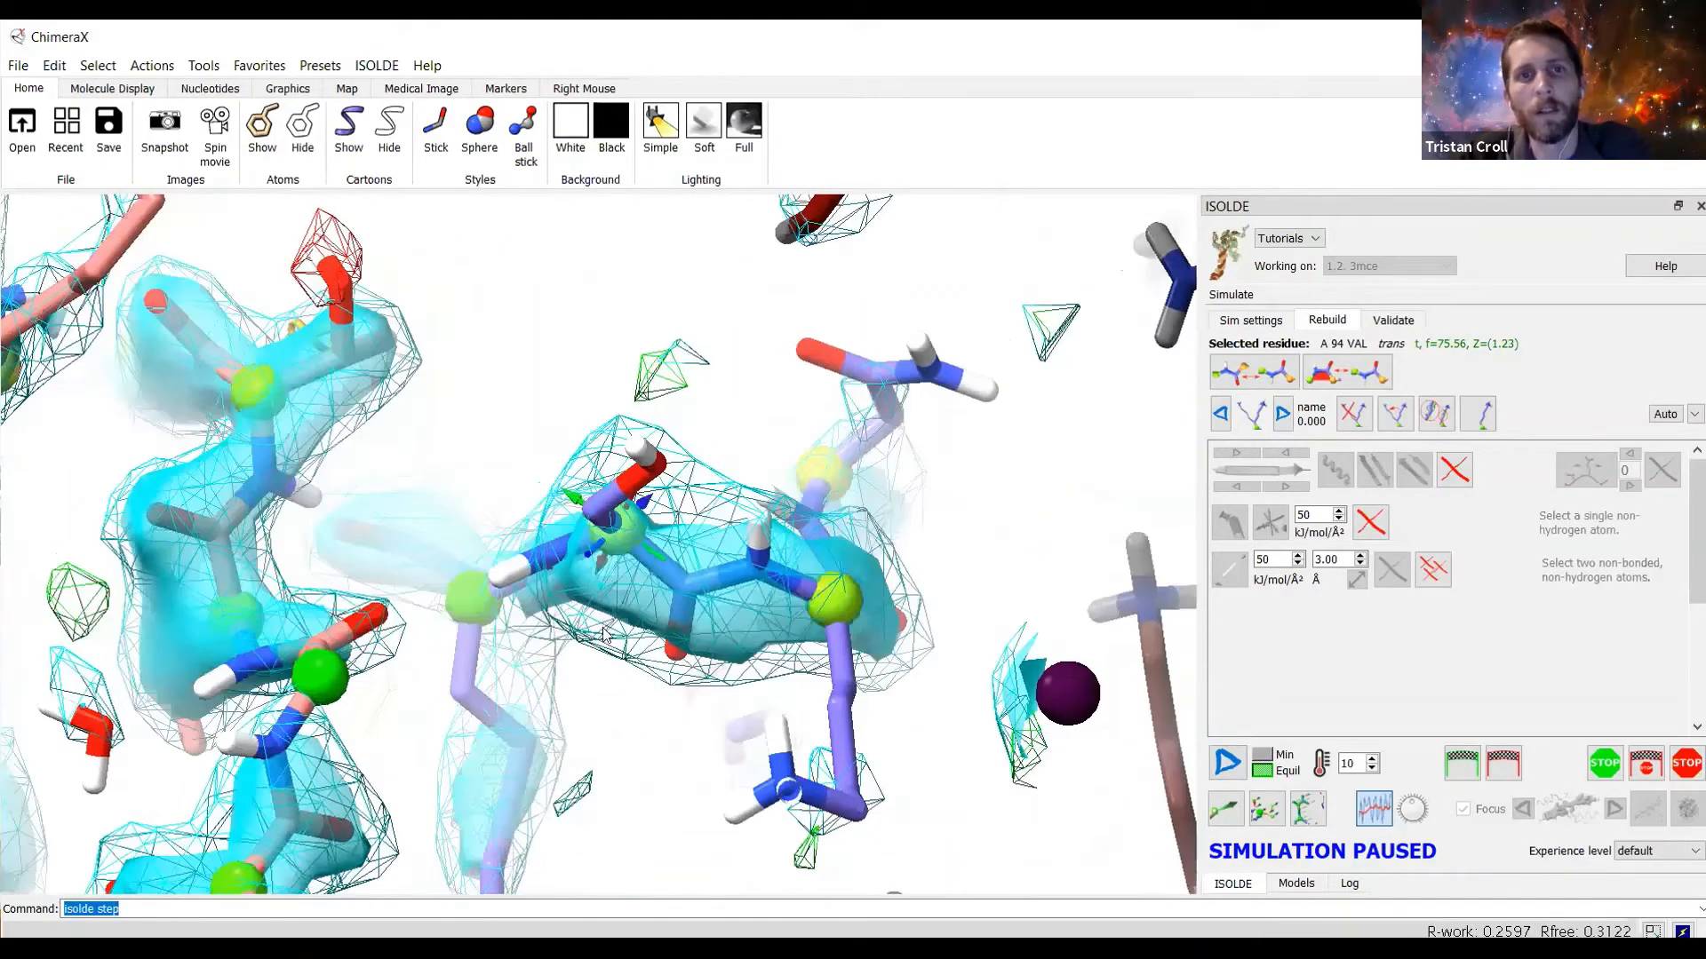
{"action": "key", "text": "Return"}
{"action": "key", "text": "Return"}
{"action": "key", "text": "Return"}
{"action": "key", "text": "Return"}
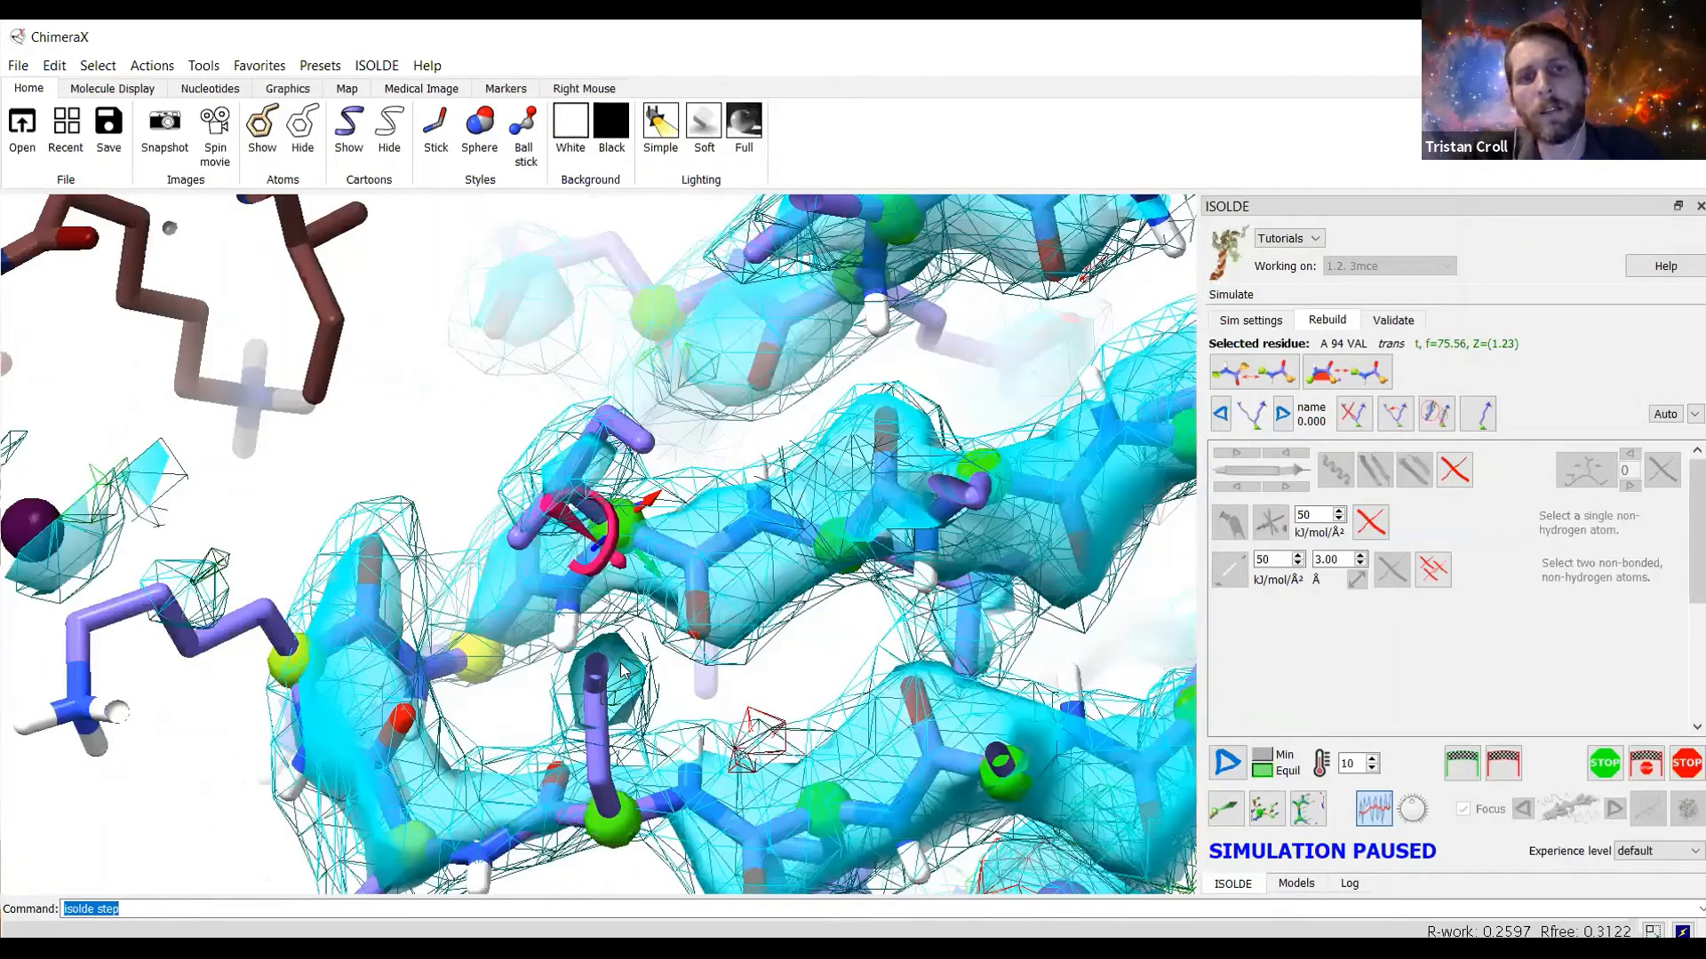
Examine the side chain of Ile 102 in chain A and its surrounding density from several sides.
{"action": "key", "text": "Return"}
{"action": "key", "text": "Return"}
{"action": "key", "text": "Return"}
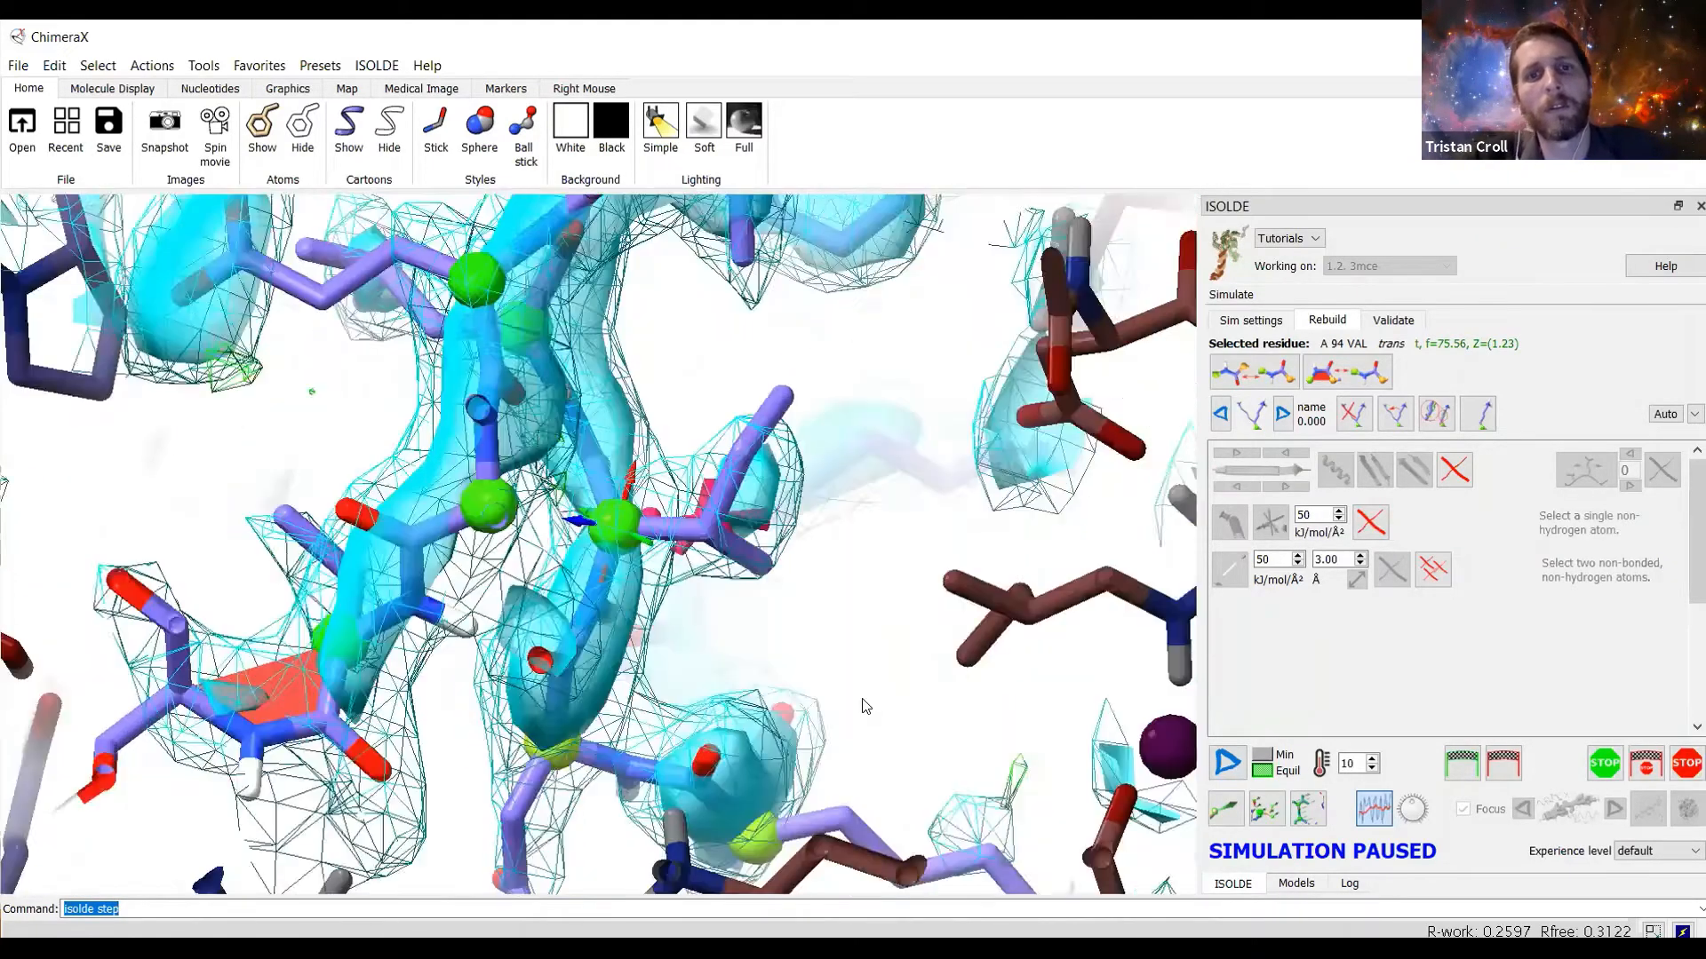
{"action": "key", "text": "Return"}
{"action": "key", "text": "Return"}
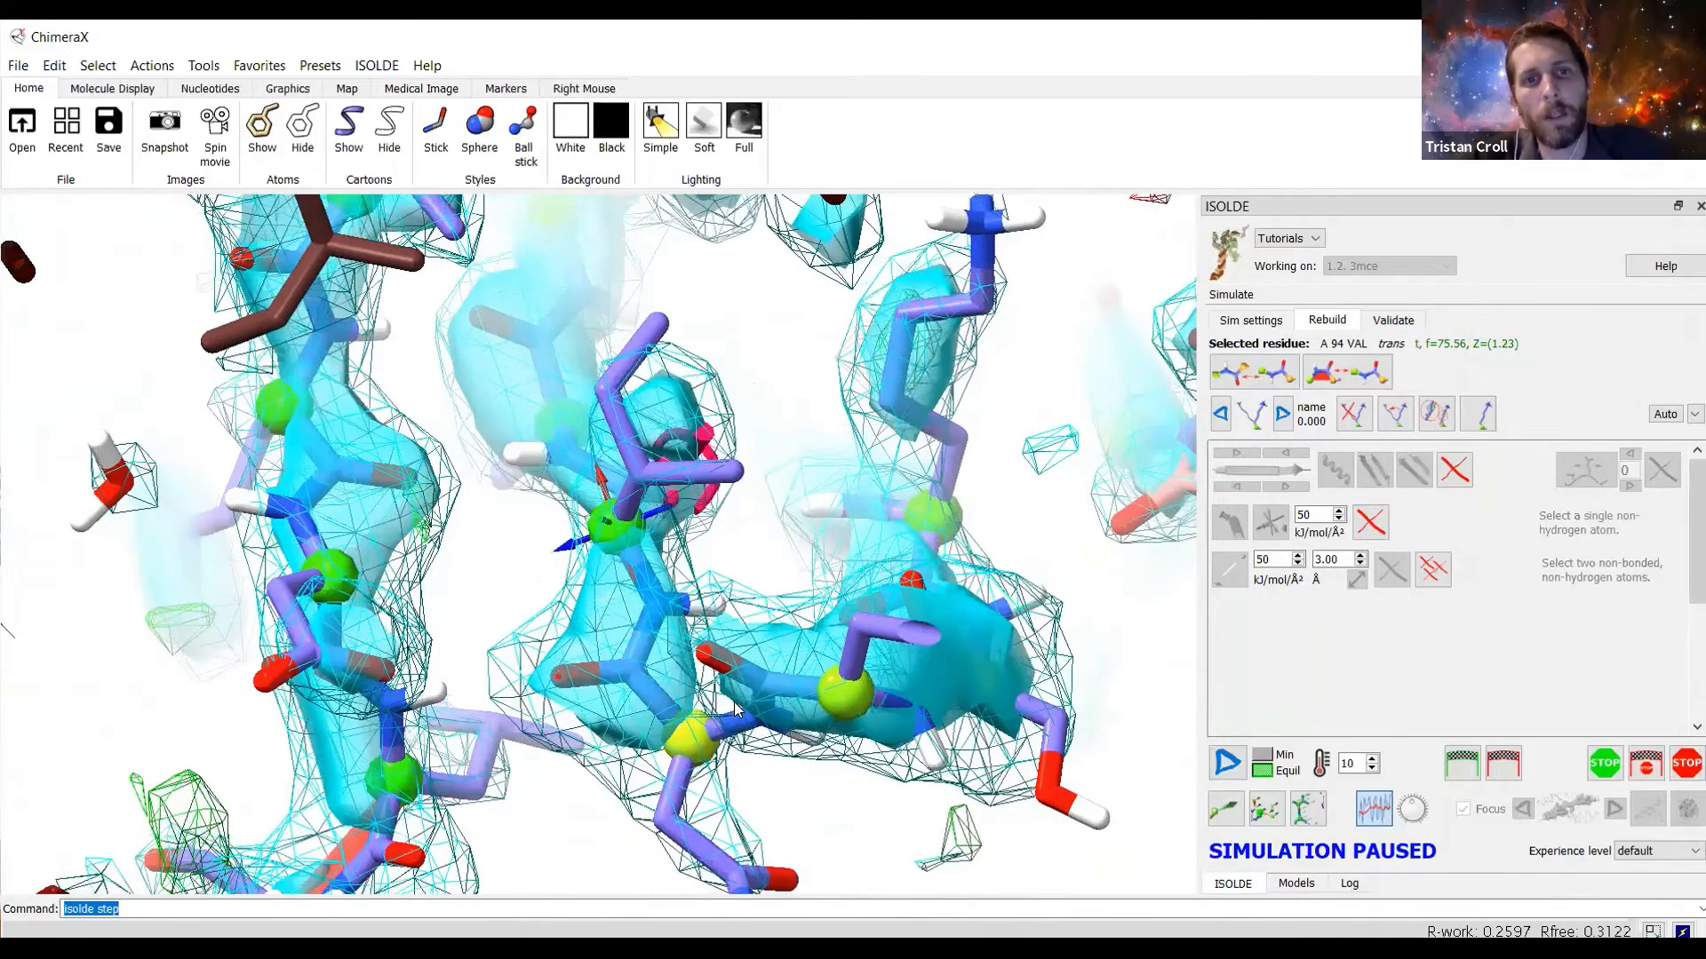
{"action": "key", "text": "Return"}
{"action": "key", "text": "Return"}
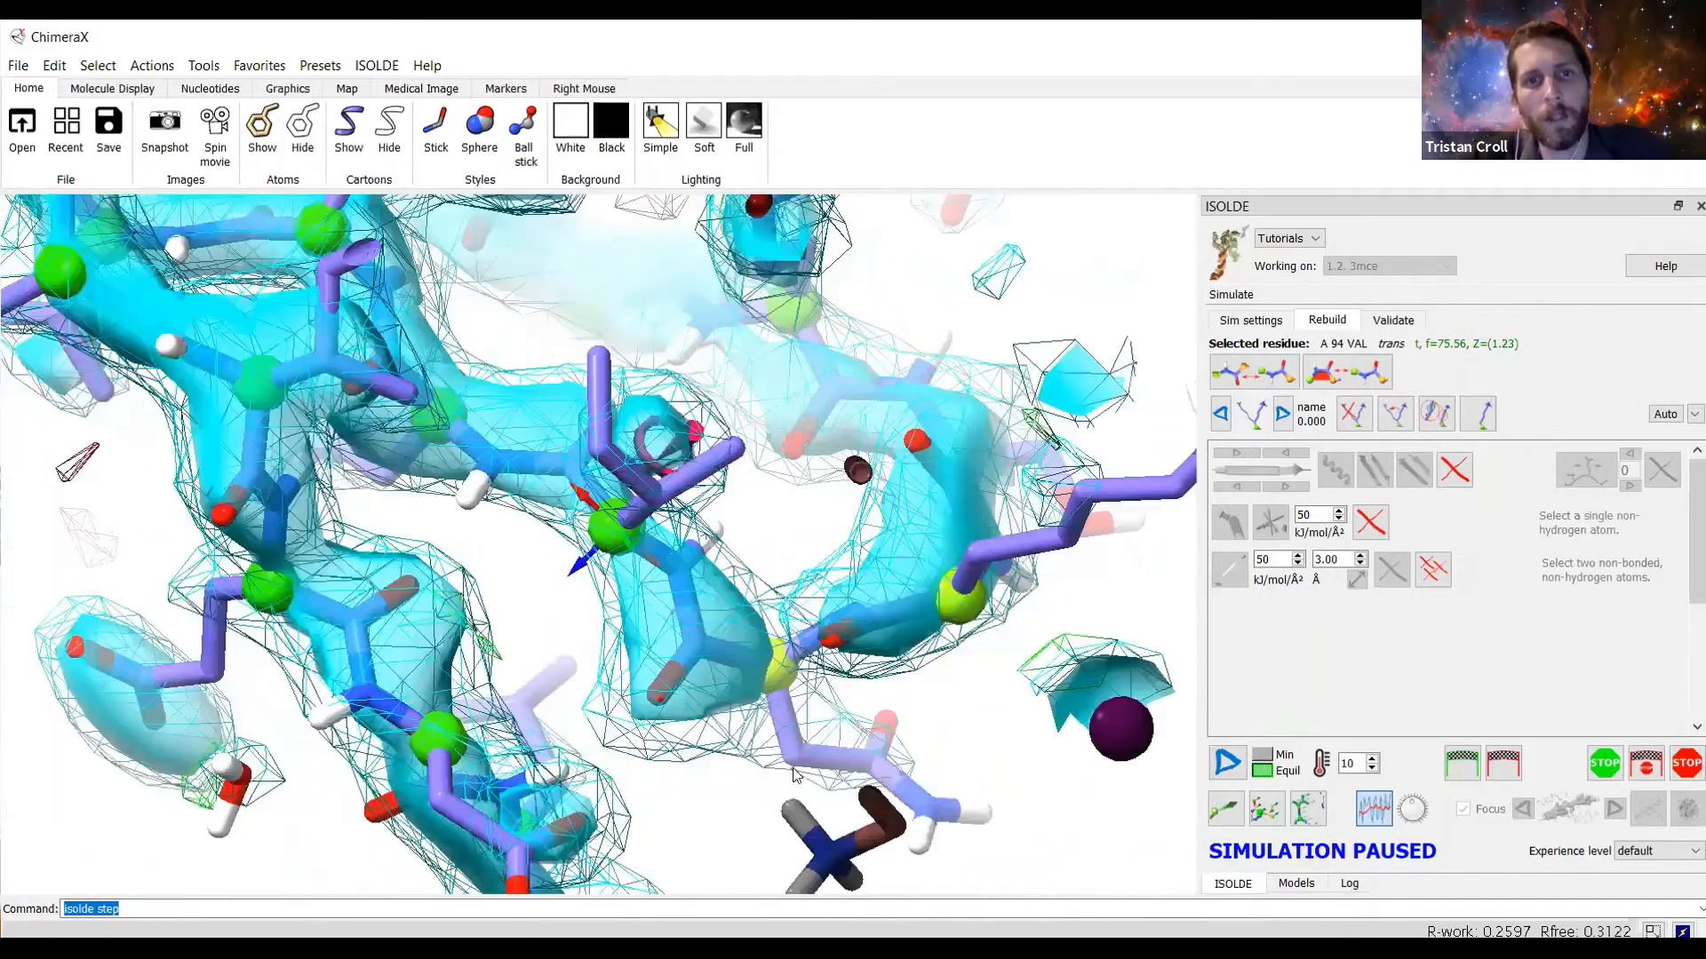
{"action": "key", "text": "Return"}
{"action": "key", "text": "Return"}
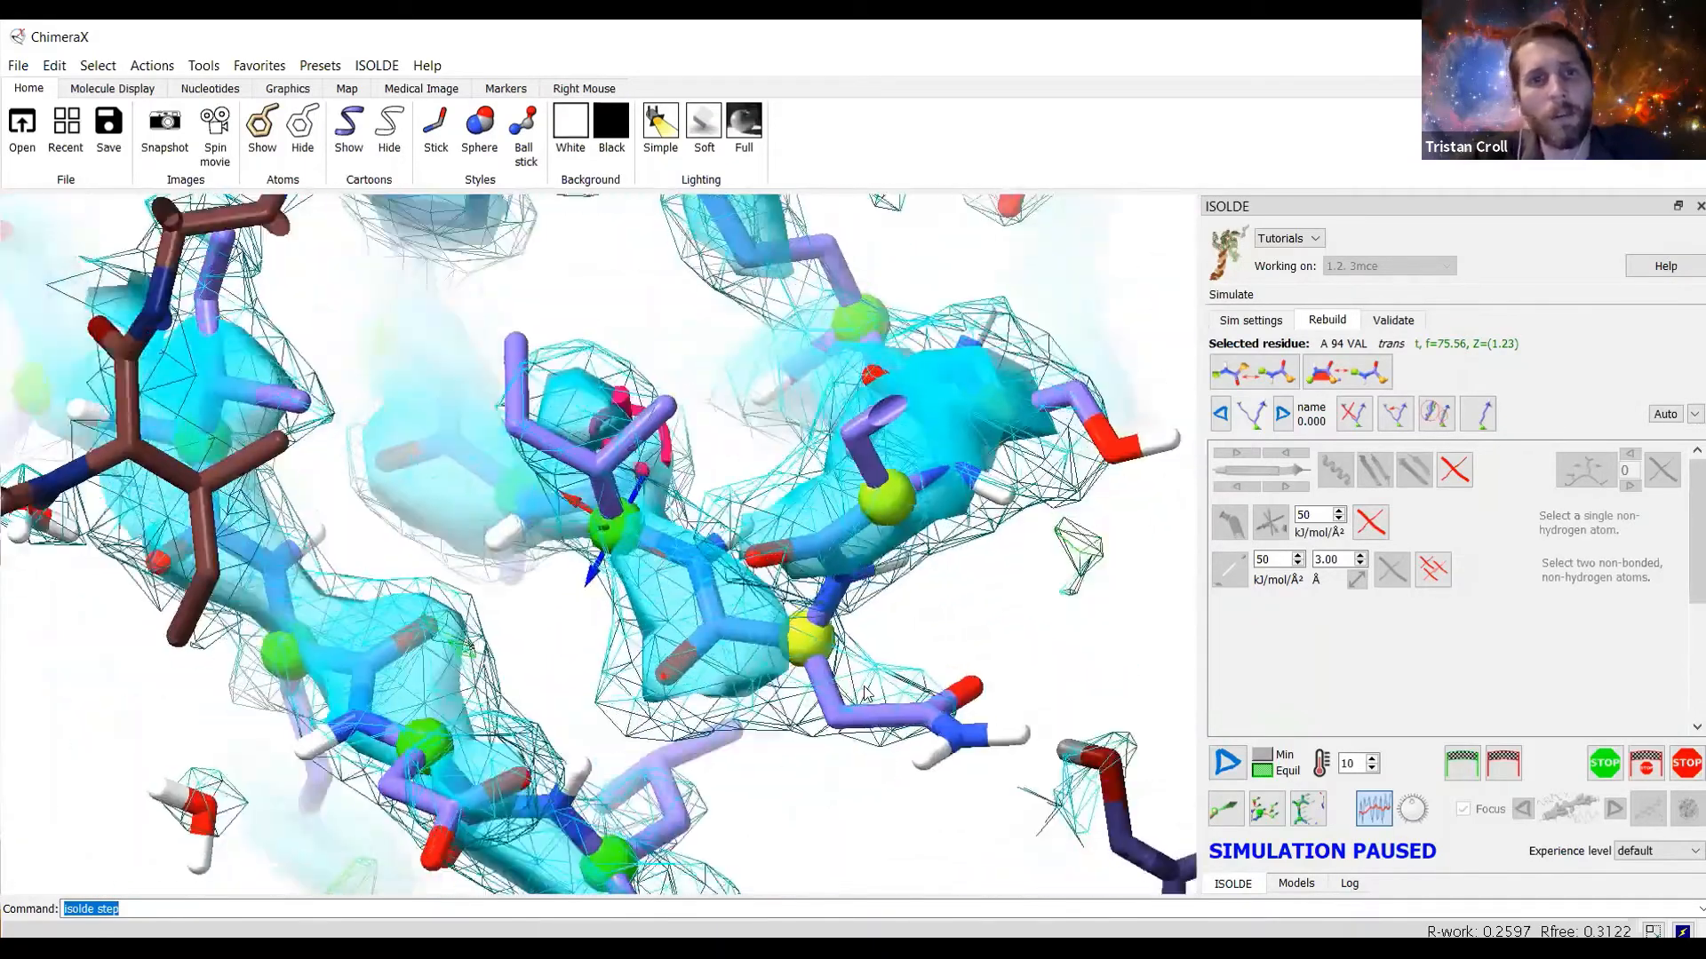
{"action": "key", "text": "Return"}
{"action": "key", "text": "Return"}
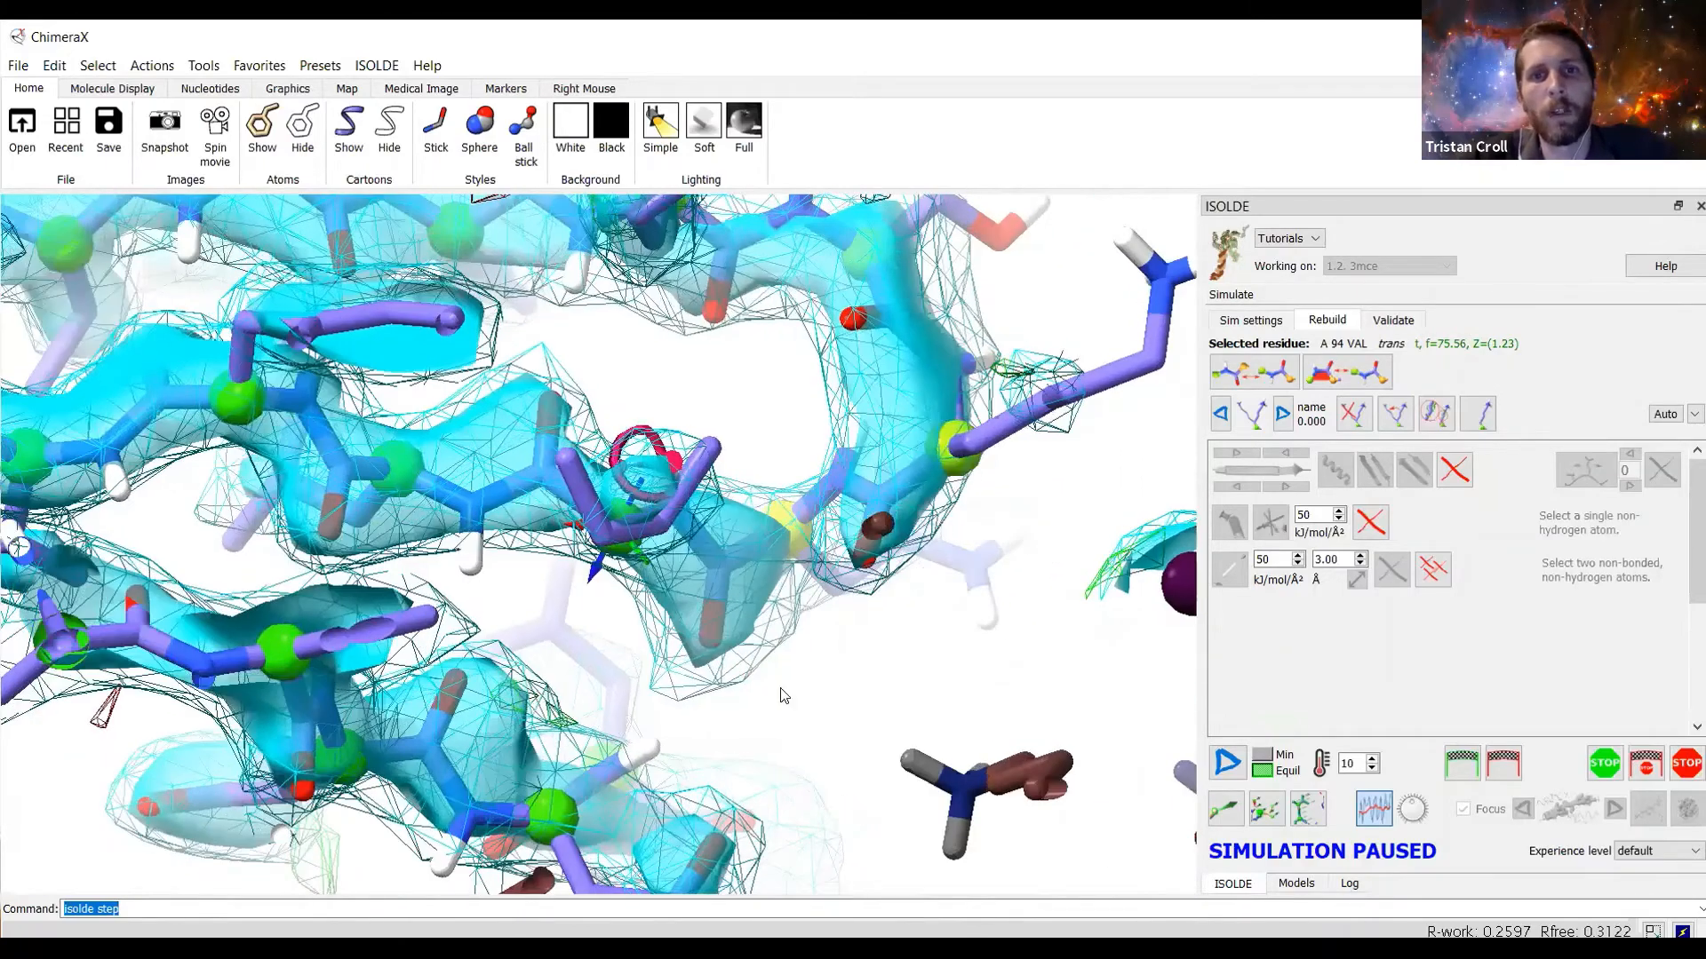
{"action": "key", "text": "Return"}
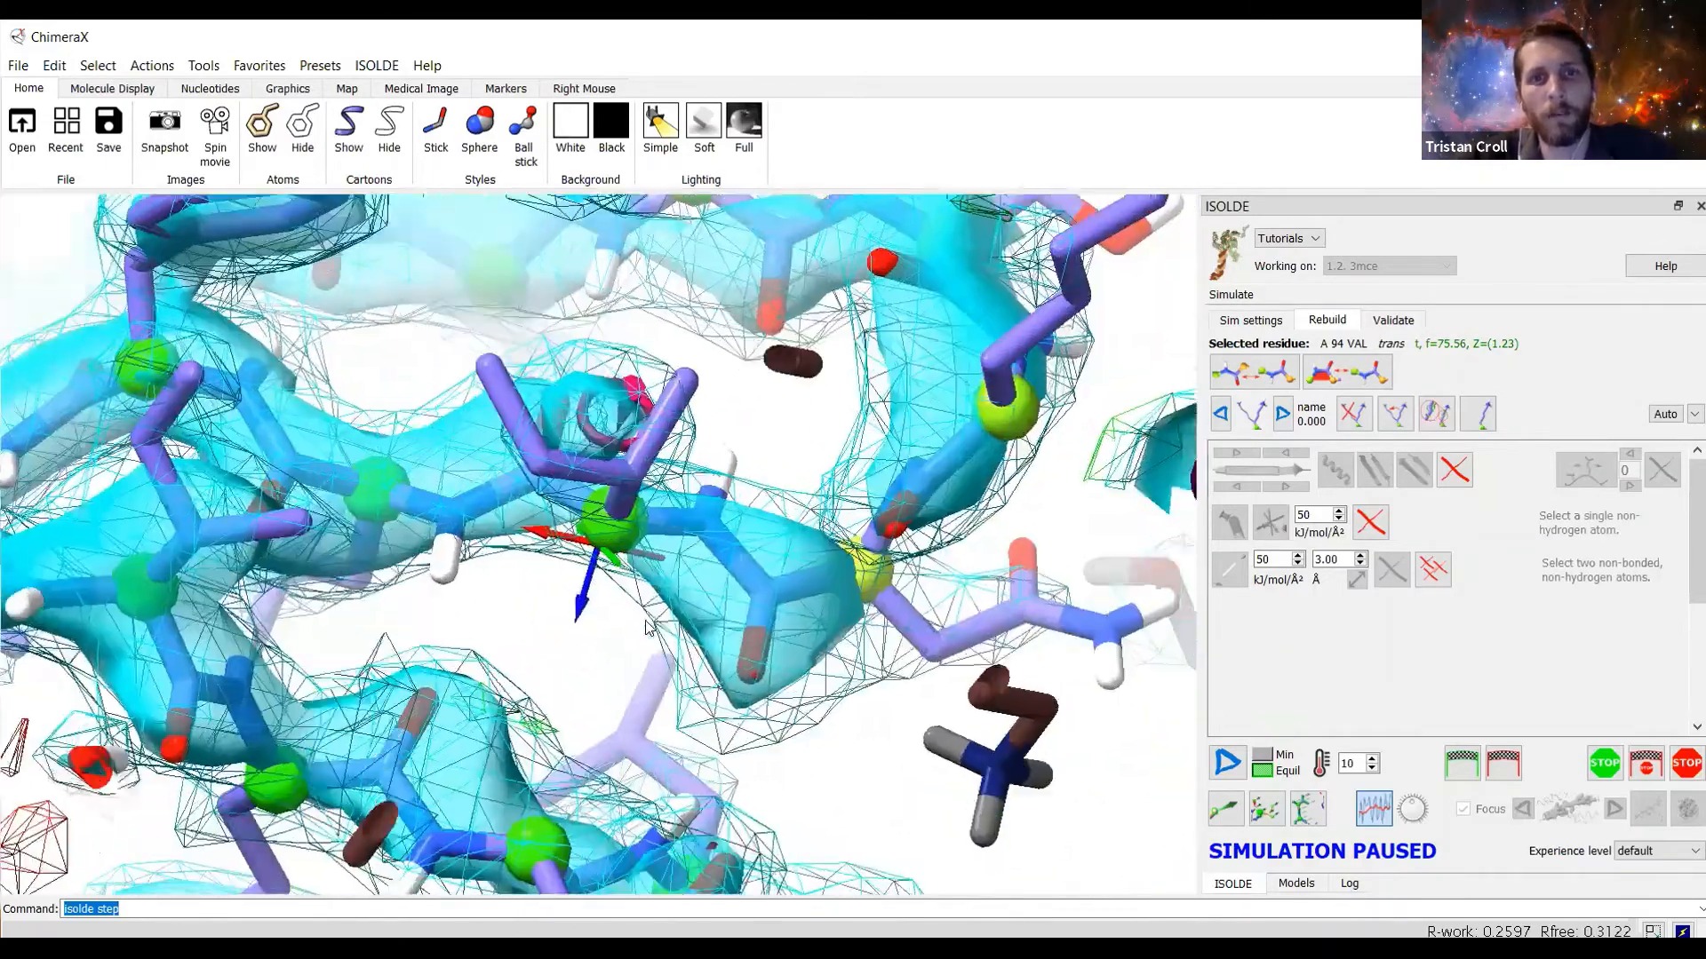
Select Ile 102 of chain A, preview and apply the mt rotamer, and resume the simulation.
{"action": "key", "text": "Return"}
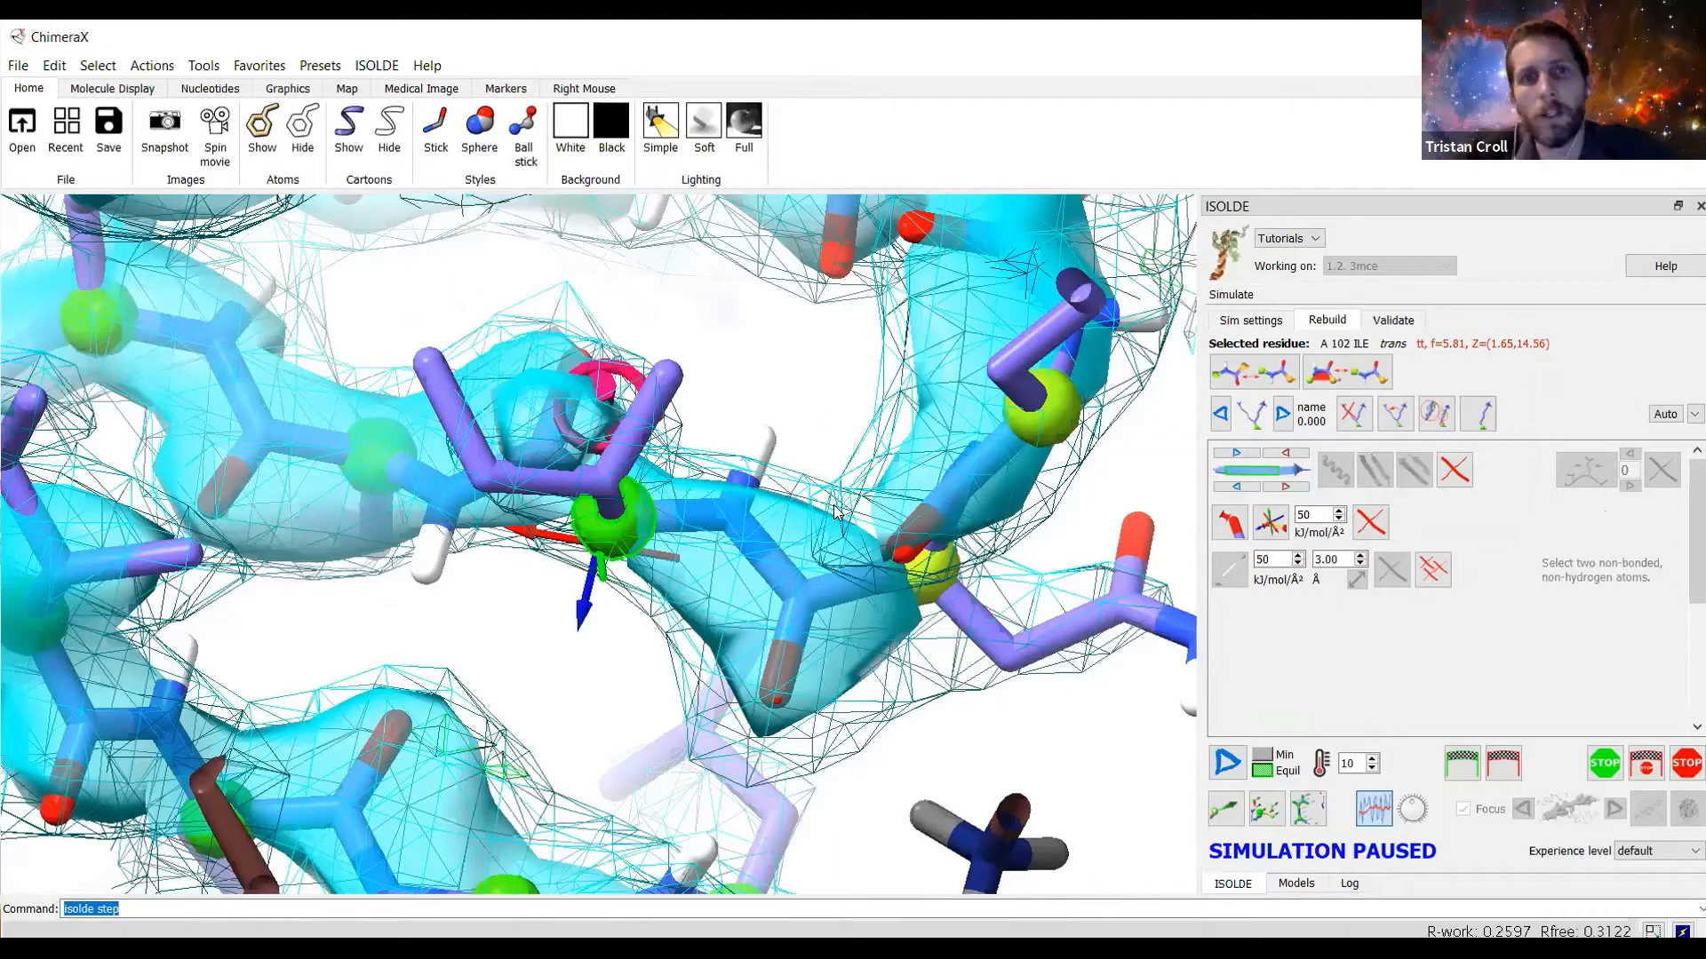
{"action": "mouse_move", "coordinate": [629, 475]}
{"action": "left_mouse_down"}
{"action": "mouse_move", "coordinate": [622, 568]}
{"action": "mouse_move", "coordinate": [619, 480]}
{"action": "left_mouse_up"}
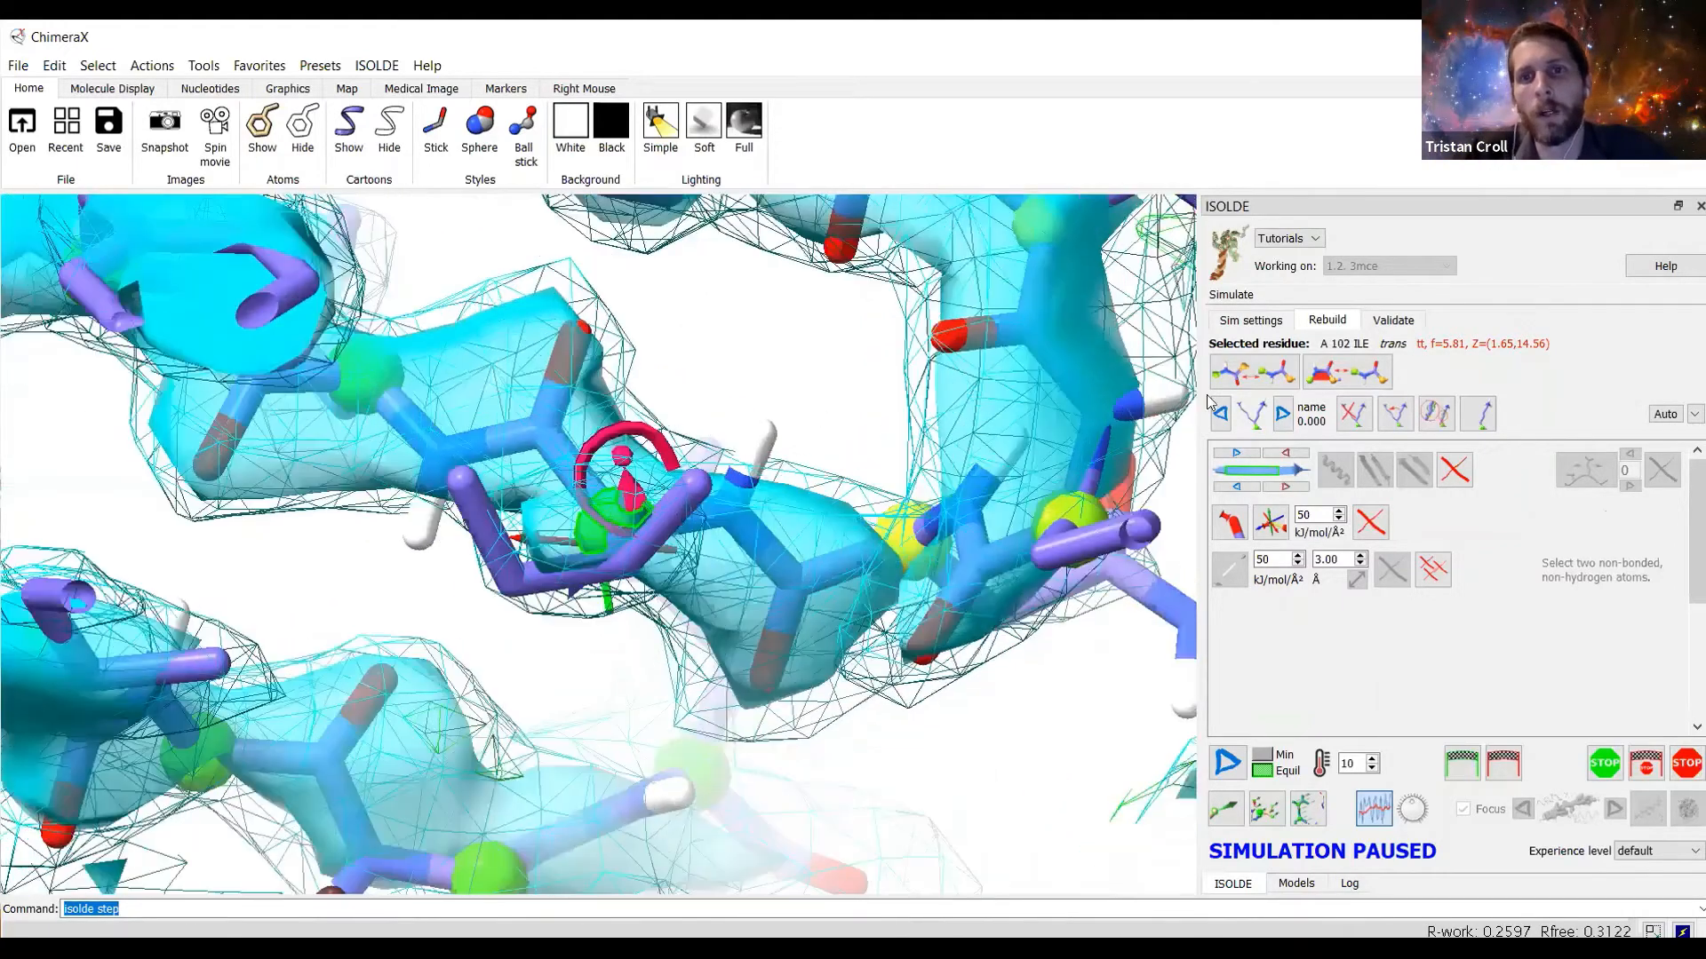
{"action": "left_click", "coordinate": [1282, 413]}
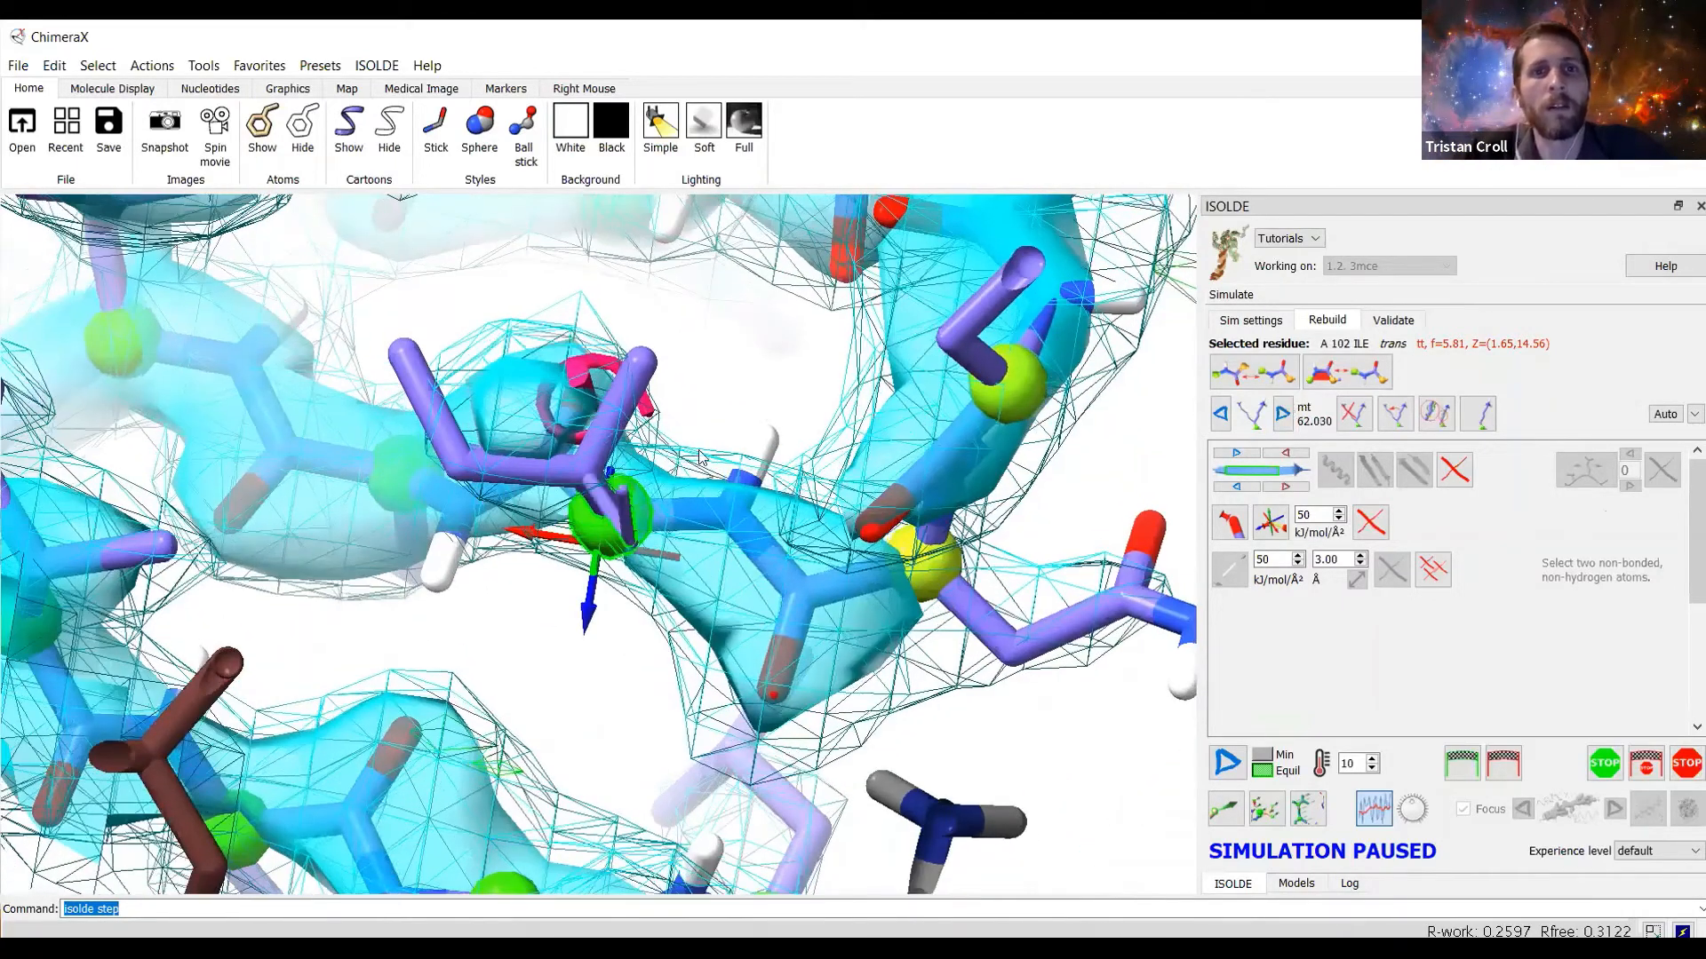
{"action": "left_click_drag", "start_coordinate": [636, 446], "coordinate": [1386, 396]}
{"action": "left_click", "coordinate": [1393, 411]}
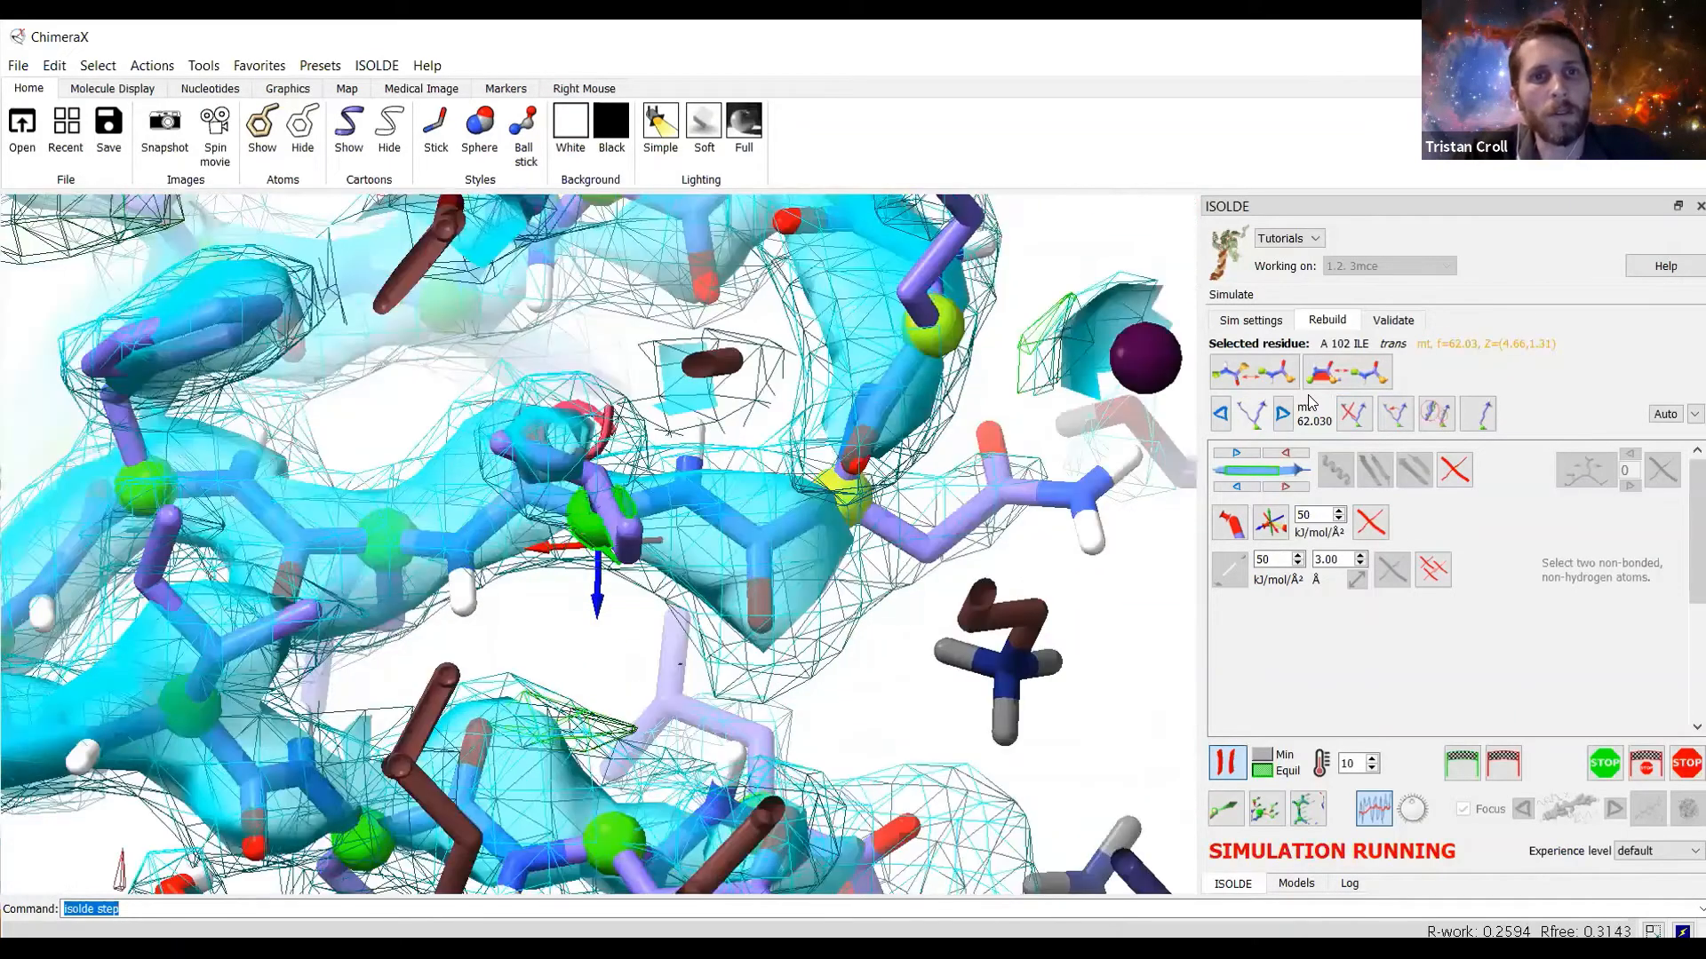
Switch Ile 102 to the mm rotamer, check its fit to the density, and pause the simulation.
{"action": "left_click", "coordinate": [1282, 414]}
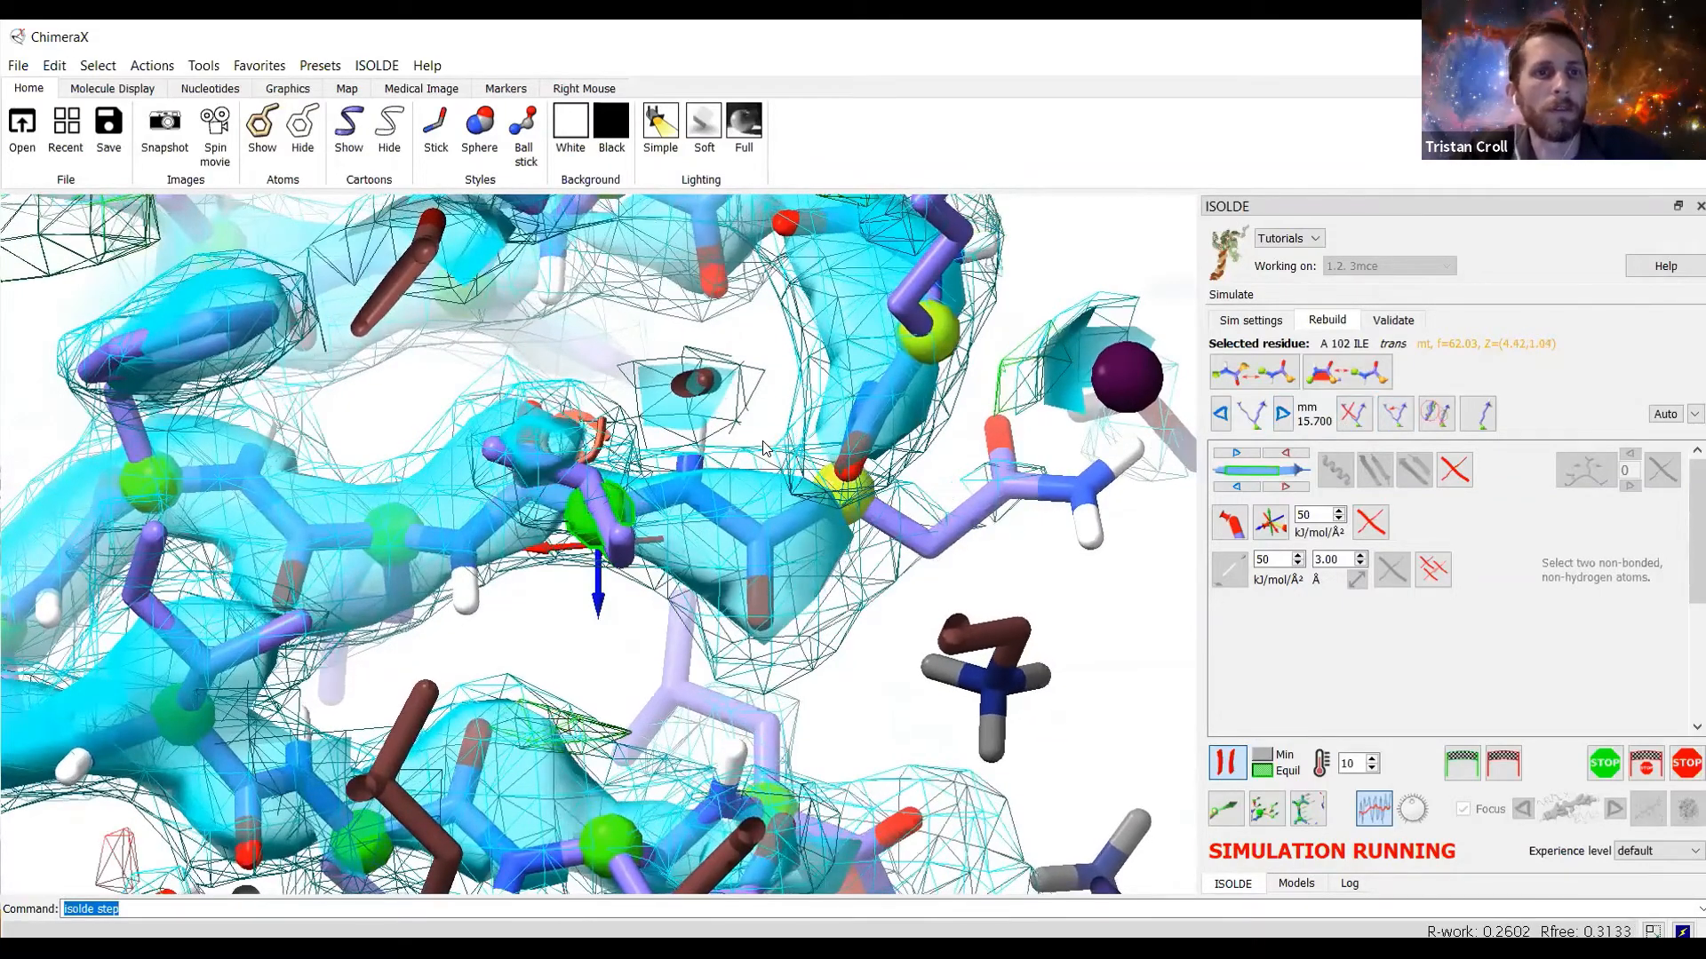
{"action": "left_click_drag", "start_coordinate": [766, 449], "coordinate": [751, 396]}
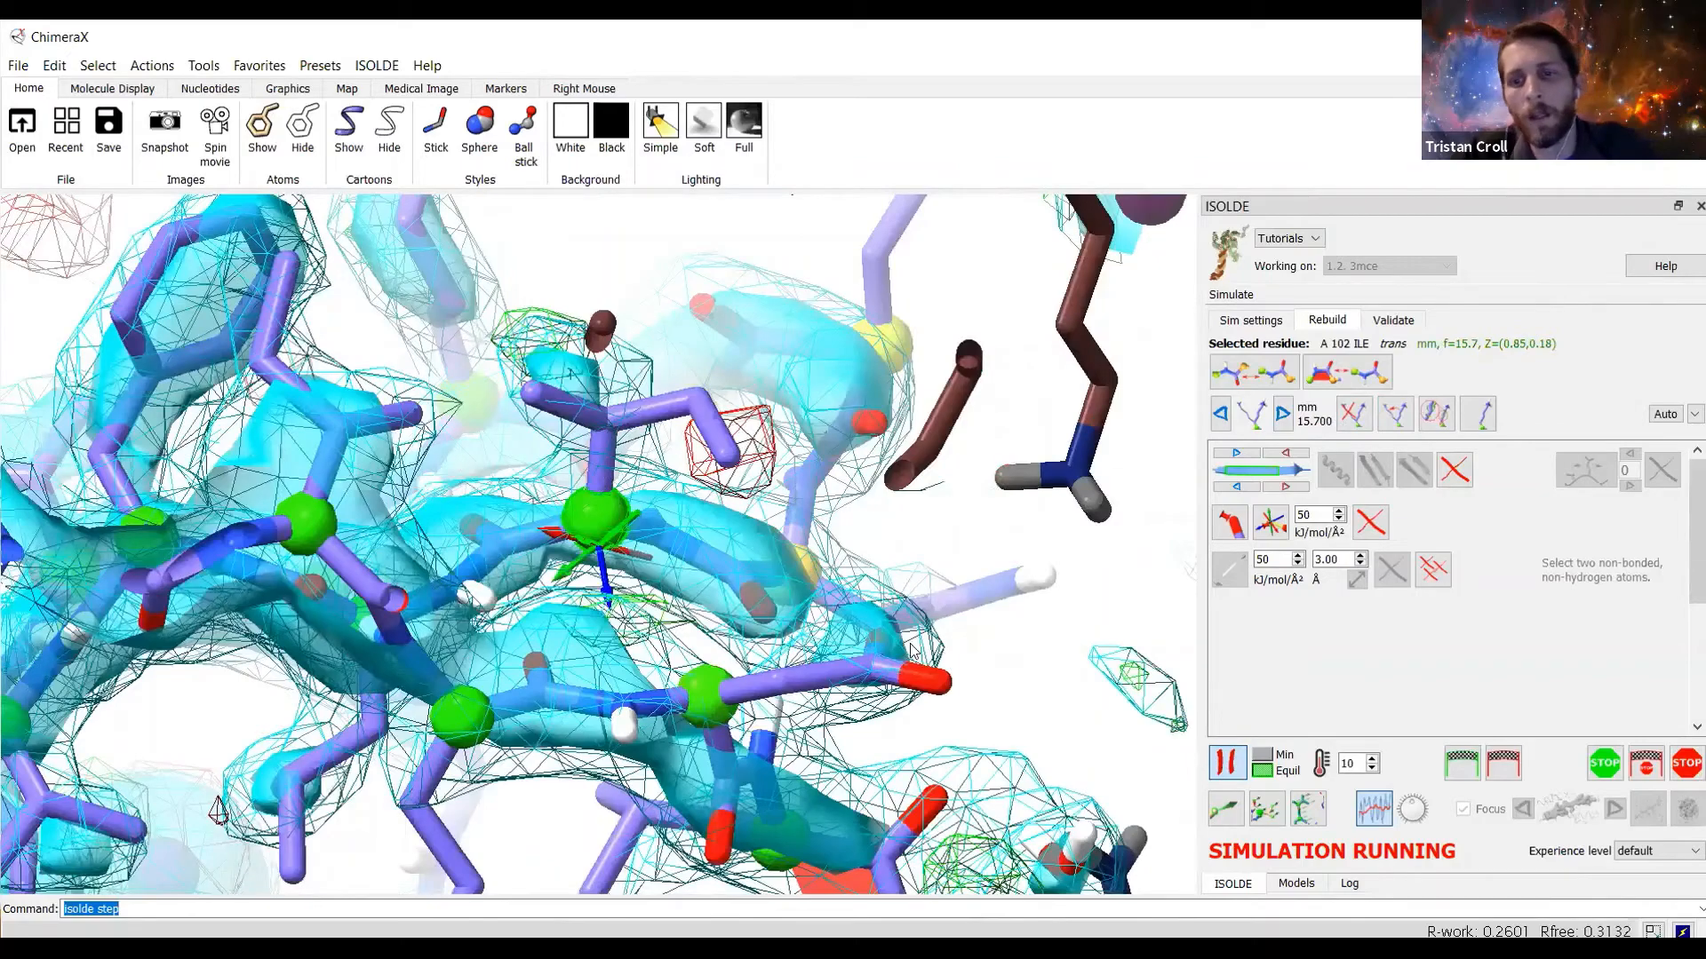
{"action": "left_click_drag", "start_coordinate": [853, 615], "coordinate": [1070, 649]}
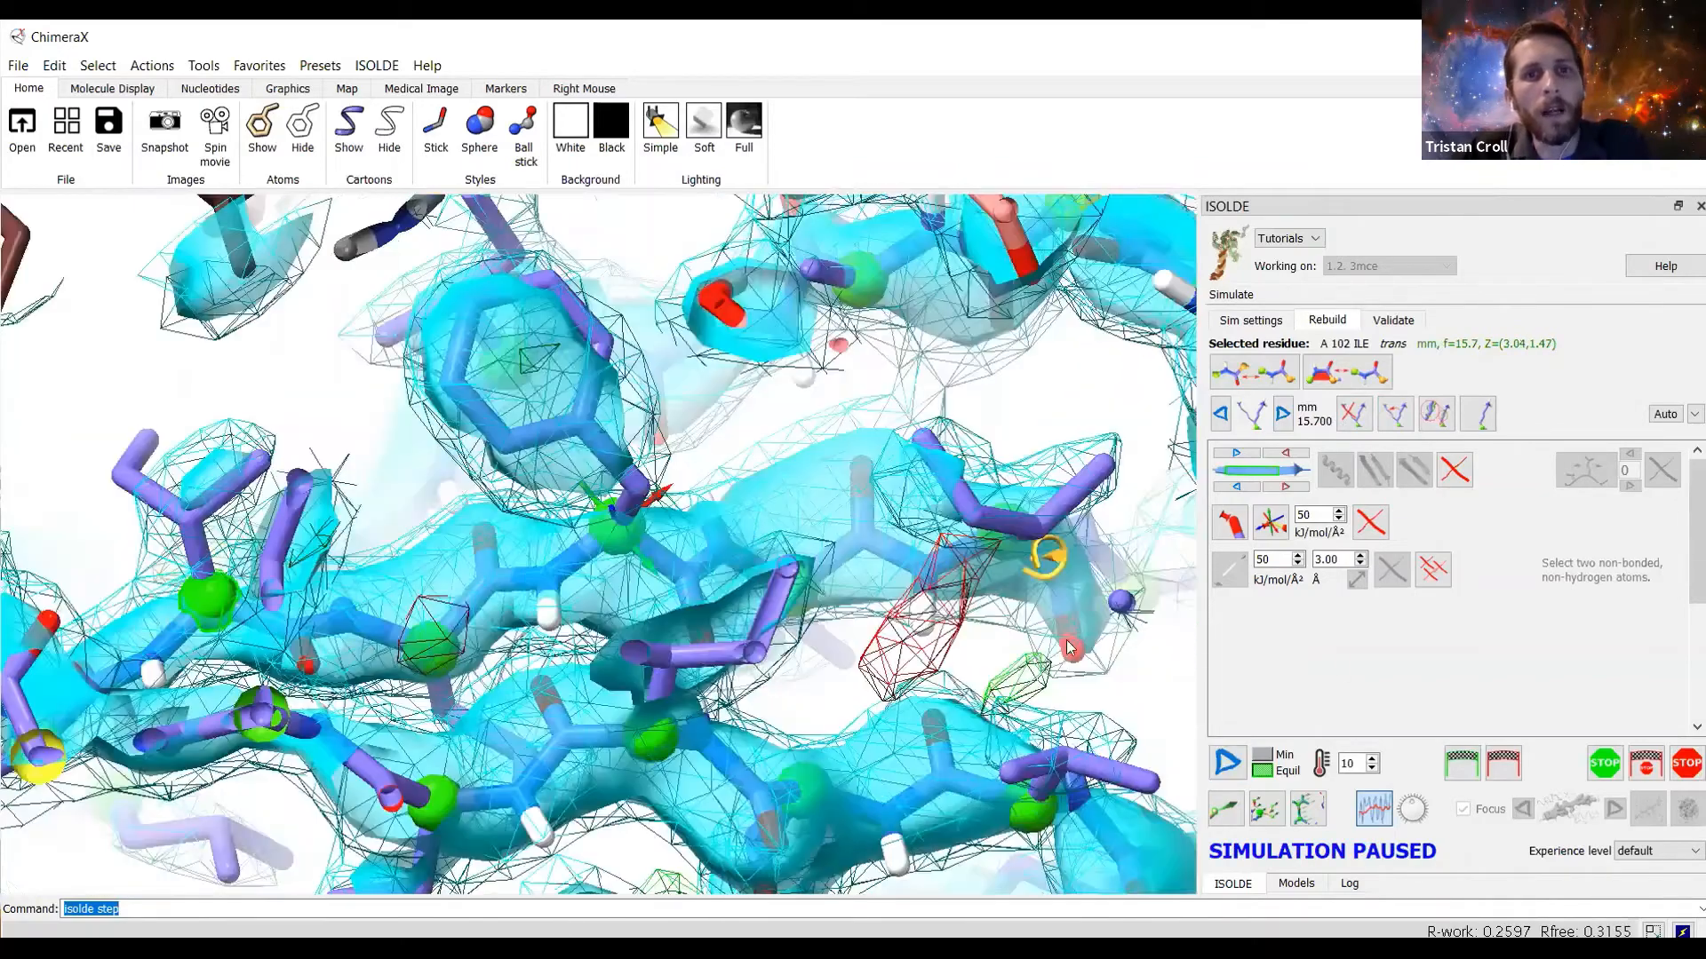
Walk along chain A past Ile 102 with isolde step, checking each residue against the density.
{"action": "key", "text": "Return"}
{"action": "key", "text": "Return"}
{"action": "key", "text": "Return"}
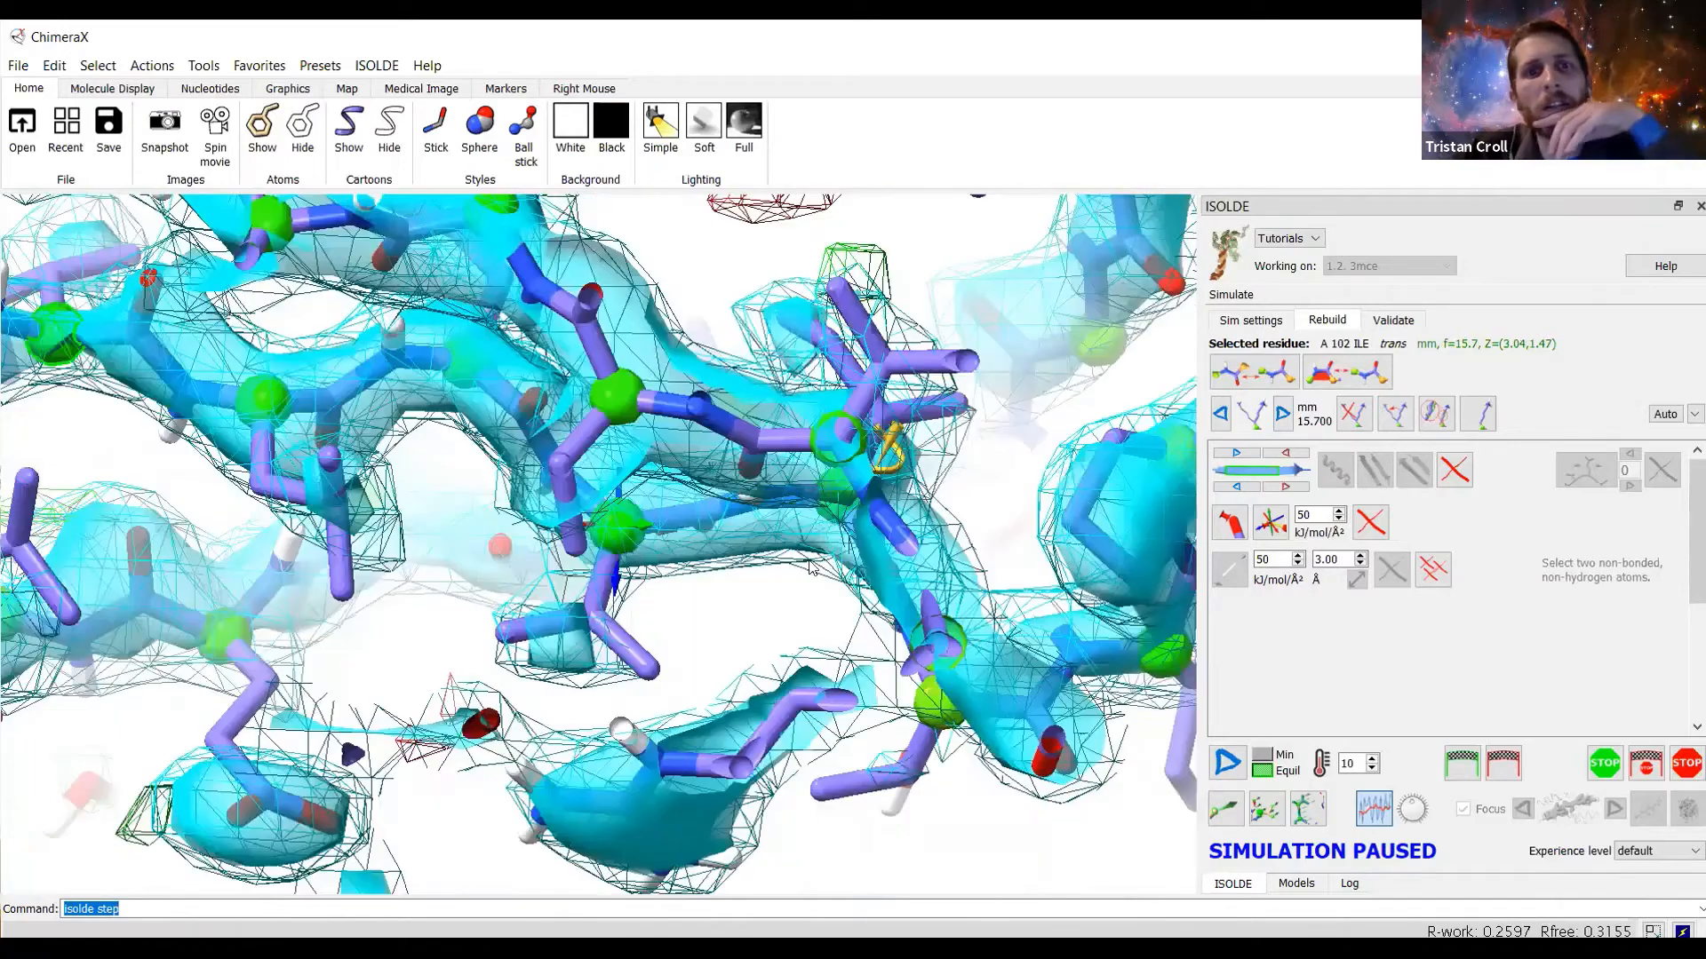
{"action": "key", "text": "Return"}
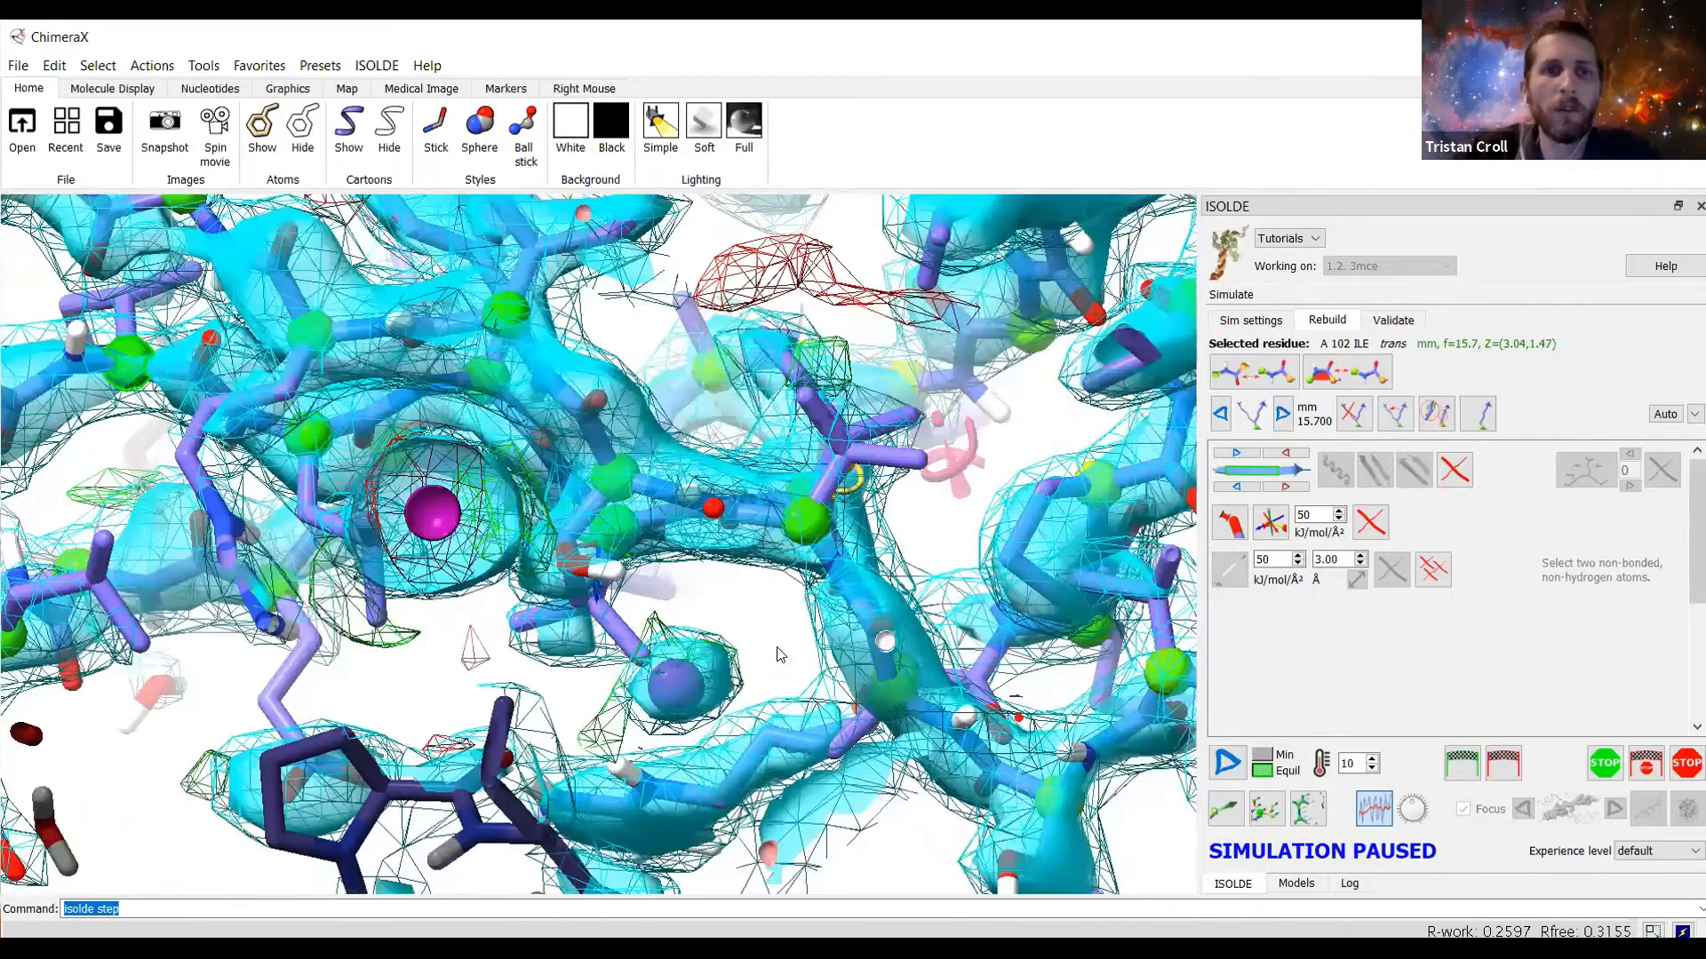
{"action": "key", "text": "Return"}
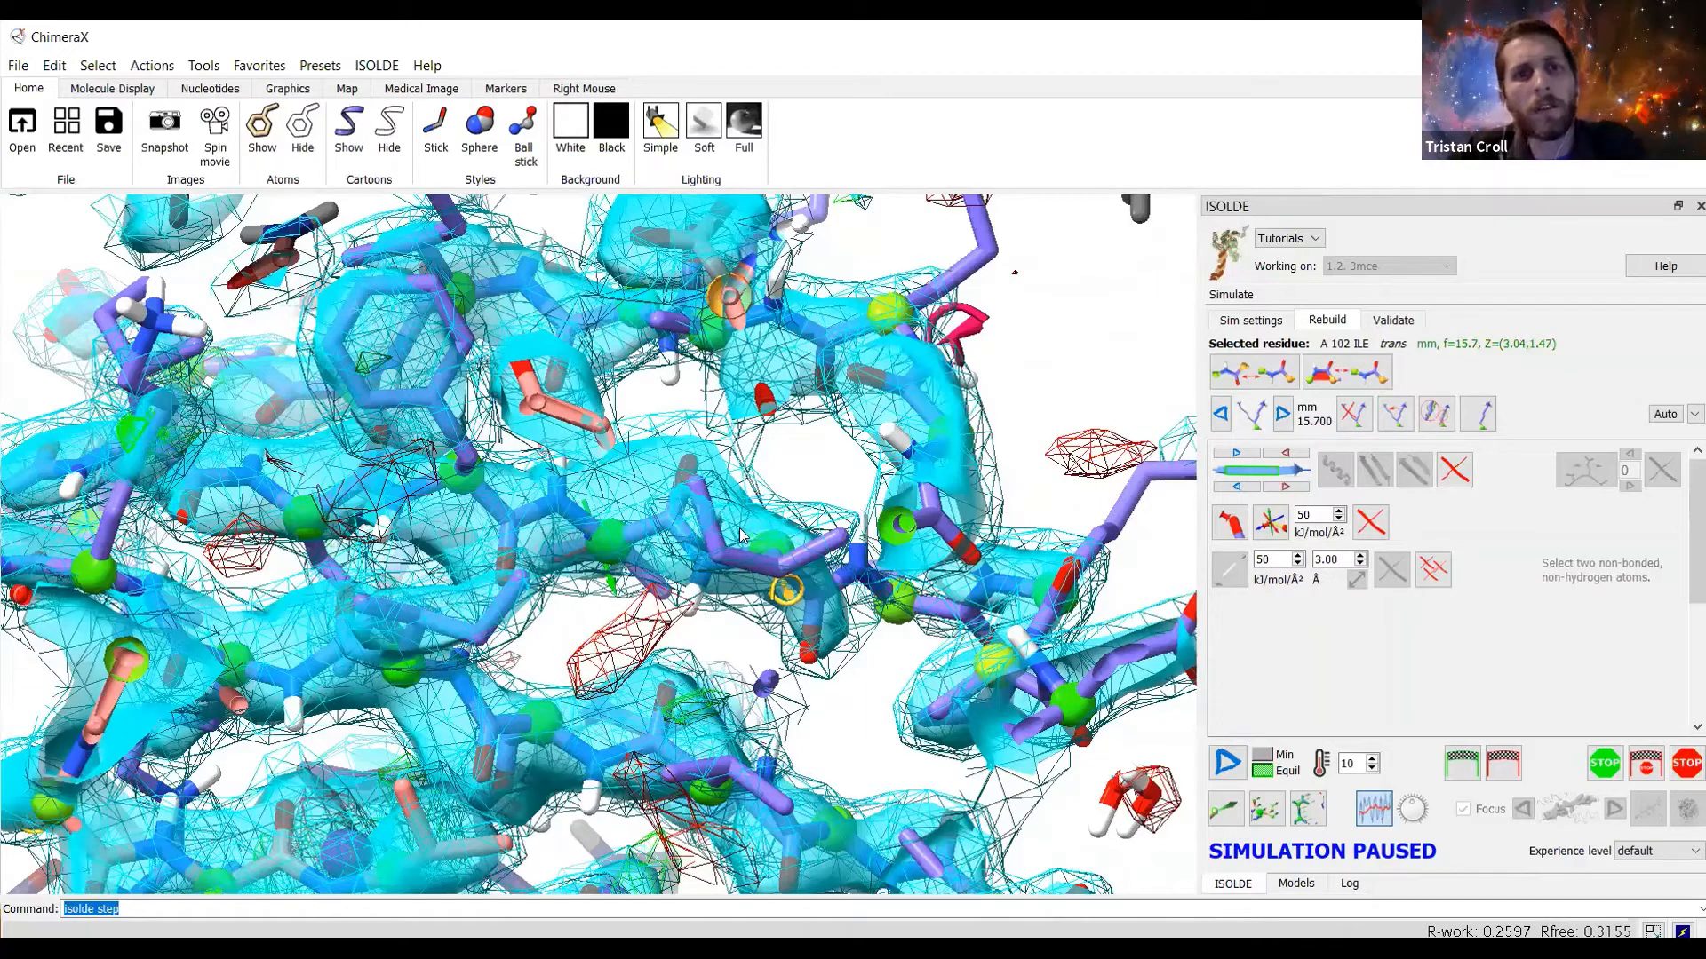
{"action": "key", "text": "Return"}
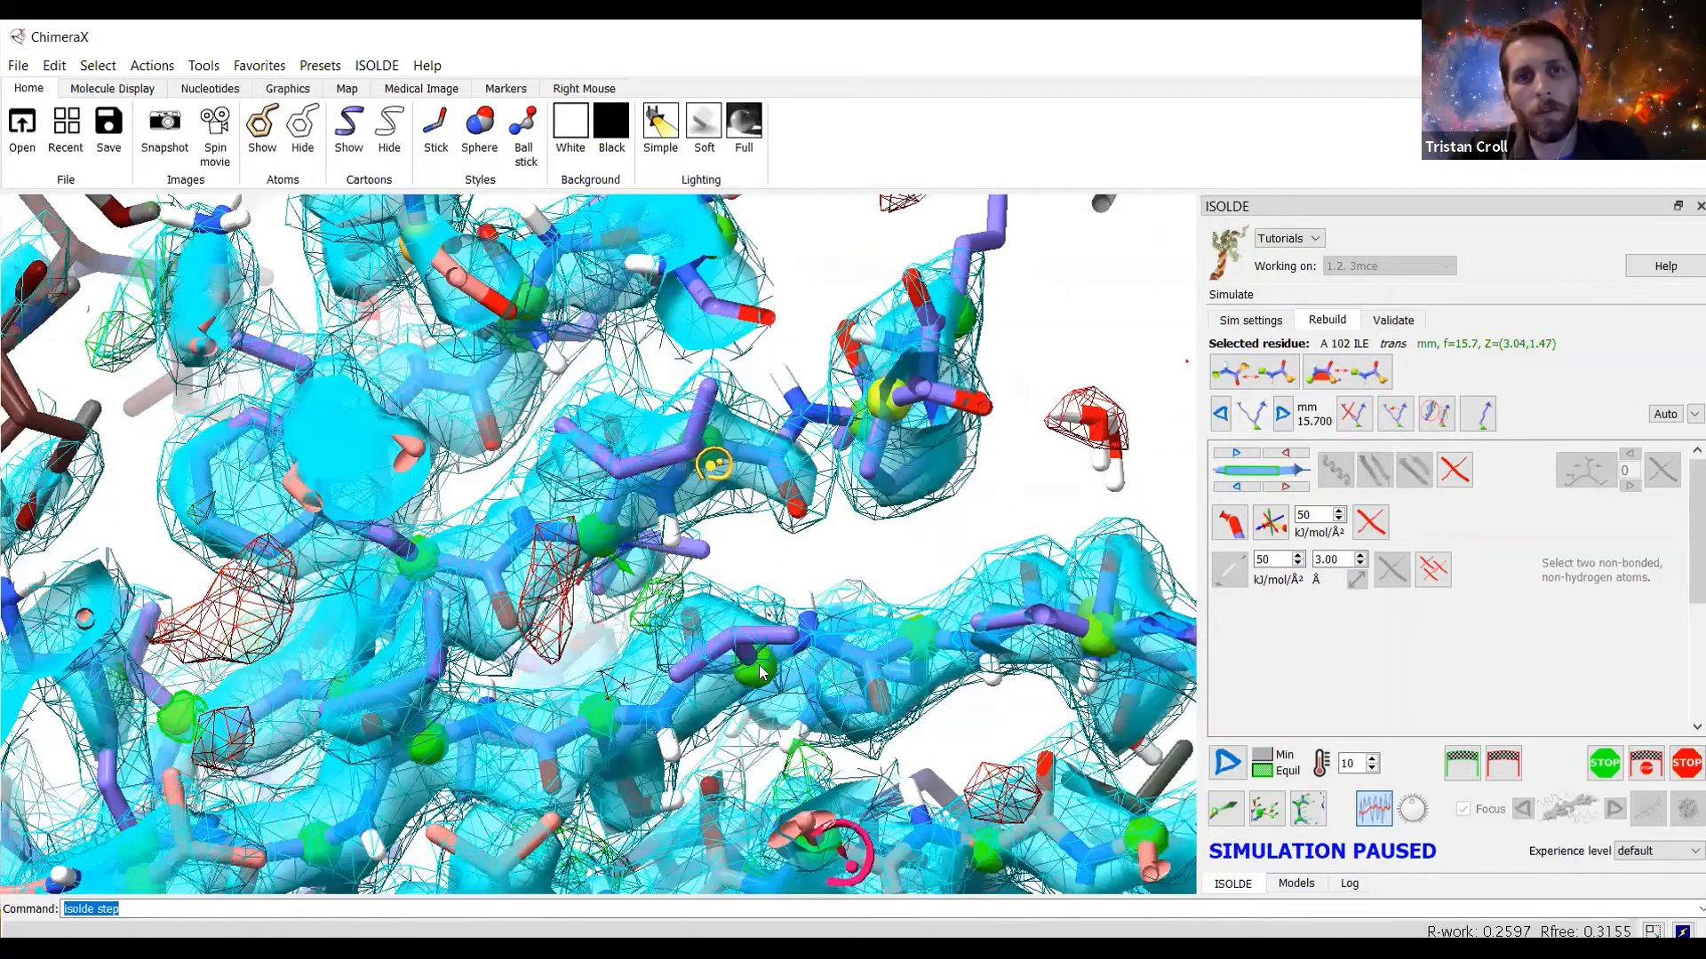
{"action": "key", "text": "Return"}
{"action": "key", "text": "Return"}
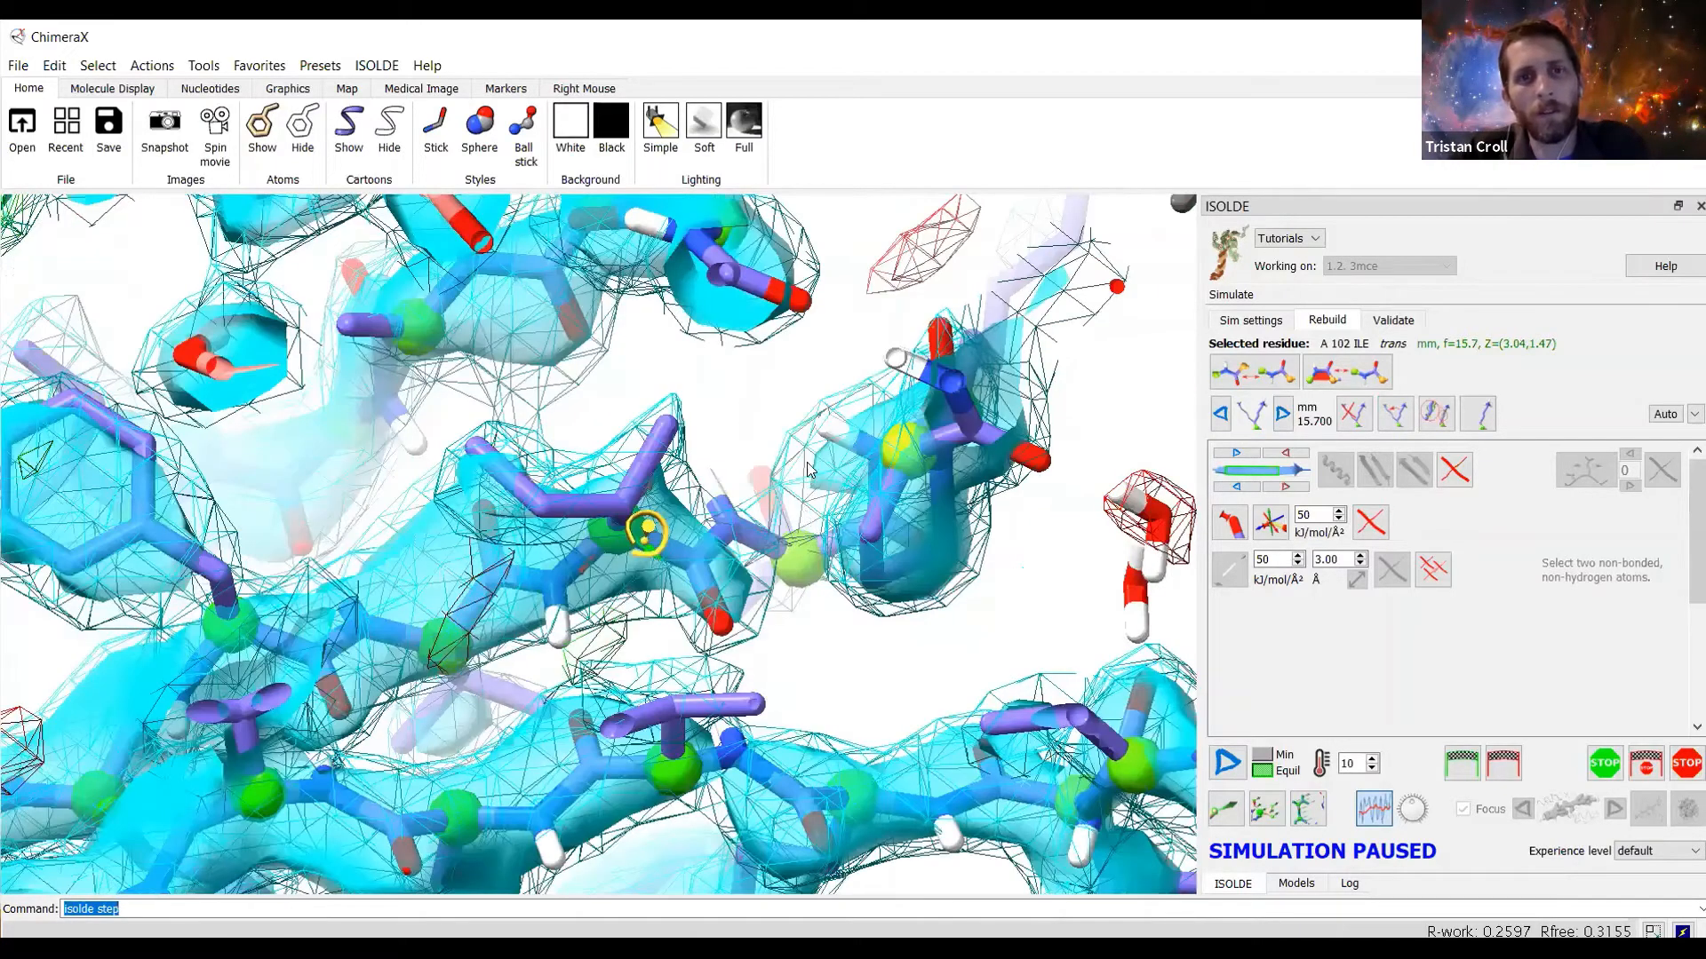
{"action": "key", "text": "Return"}
{"action": "key", "text": "Return"}
{"action": "key", "text": "Return"}
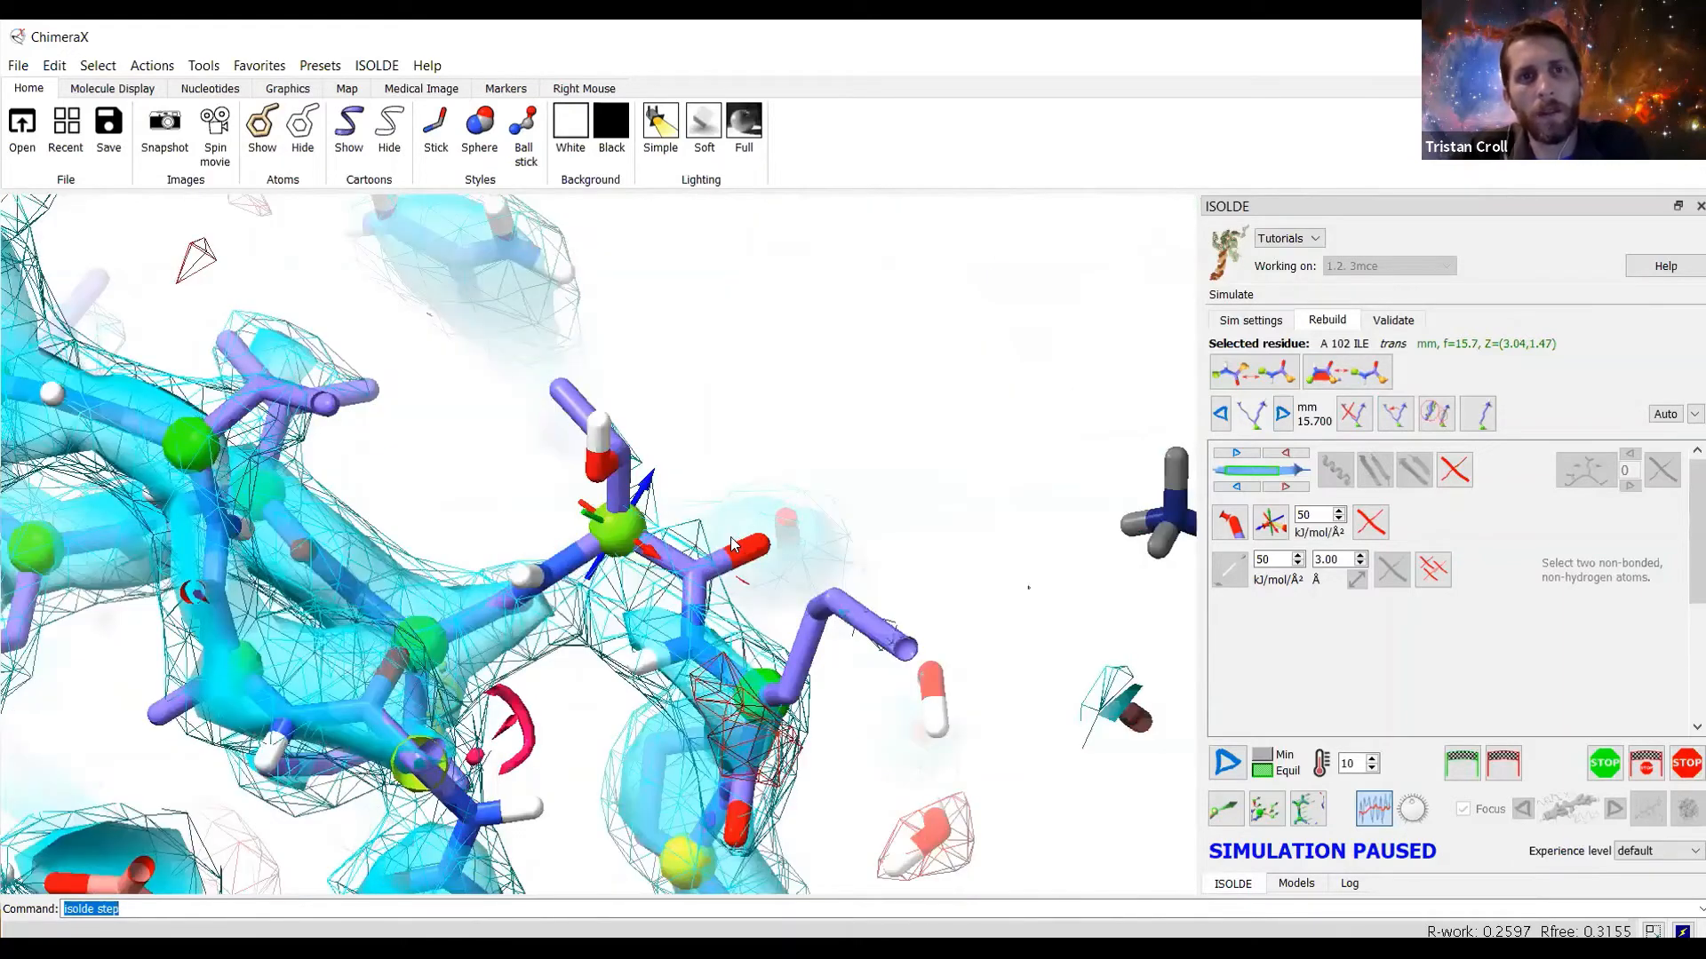
Continue with isolde step to the lysine beside the poorly explained density and examine its side chain.
{"action": "key", "text": "Return"}
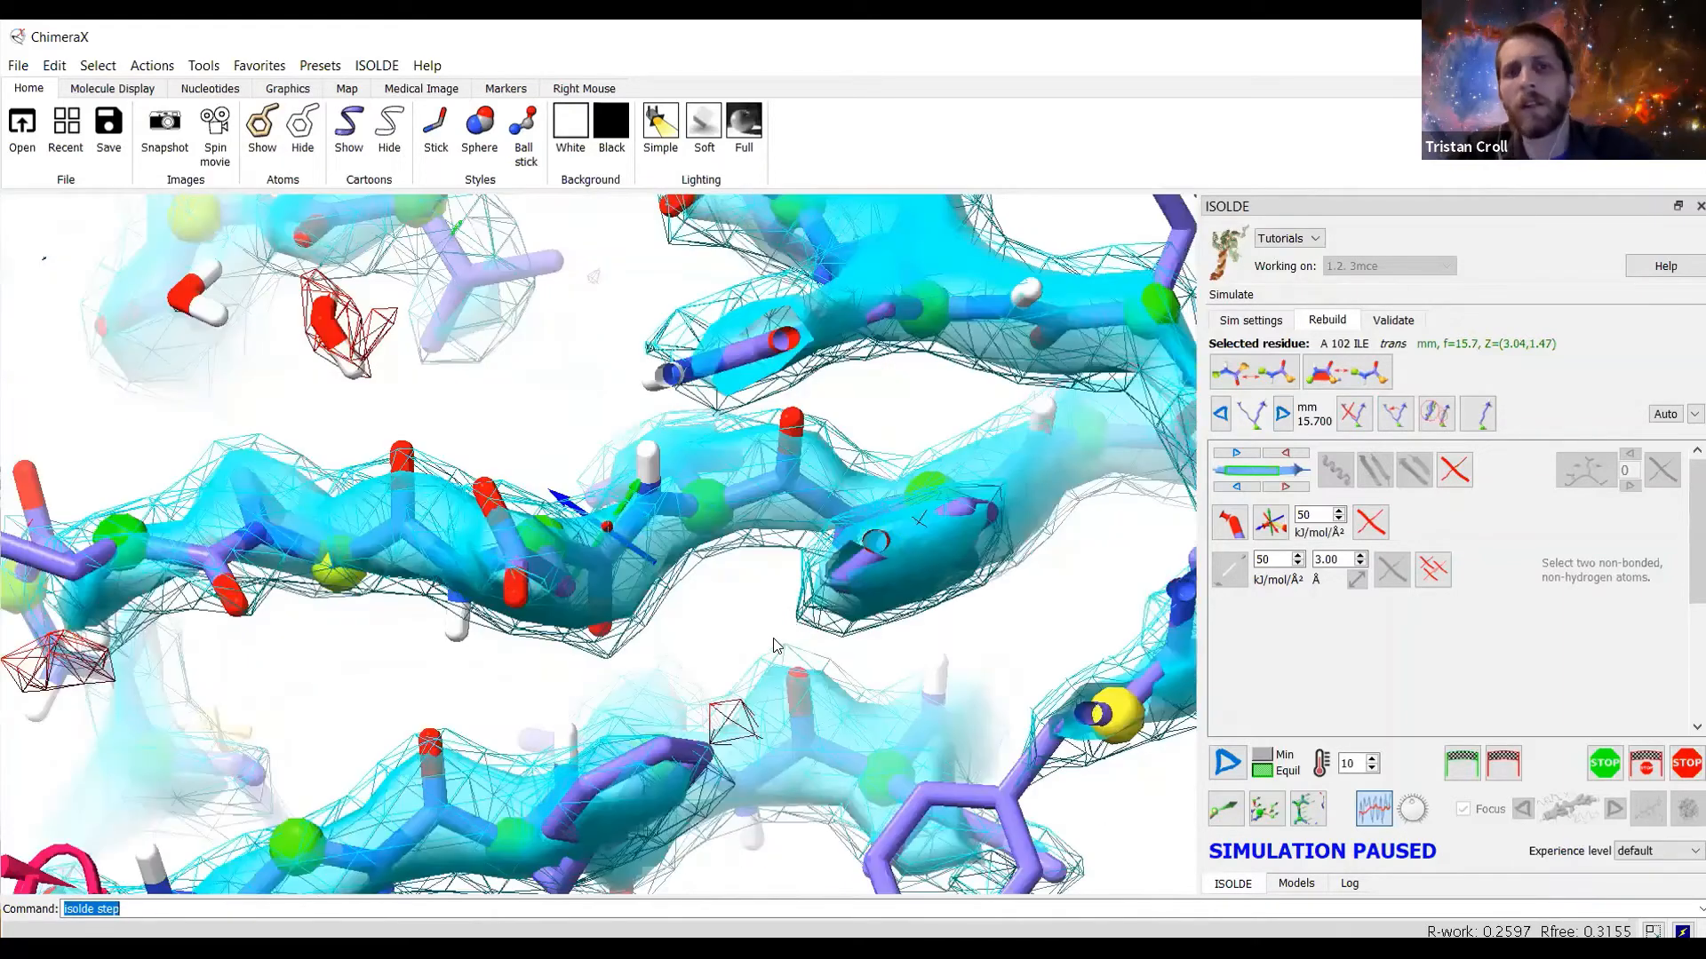
{"action": "key", "text": "Return"}
{"action": "key", "text": "Return"}
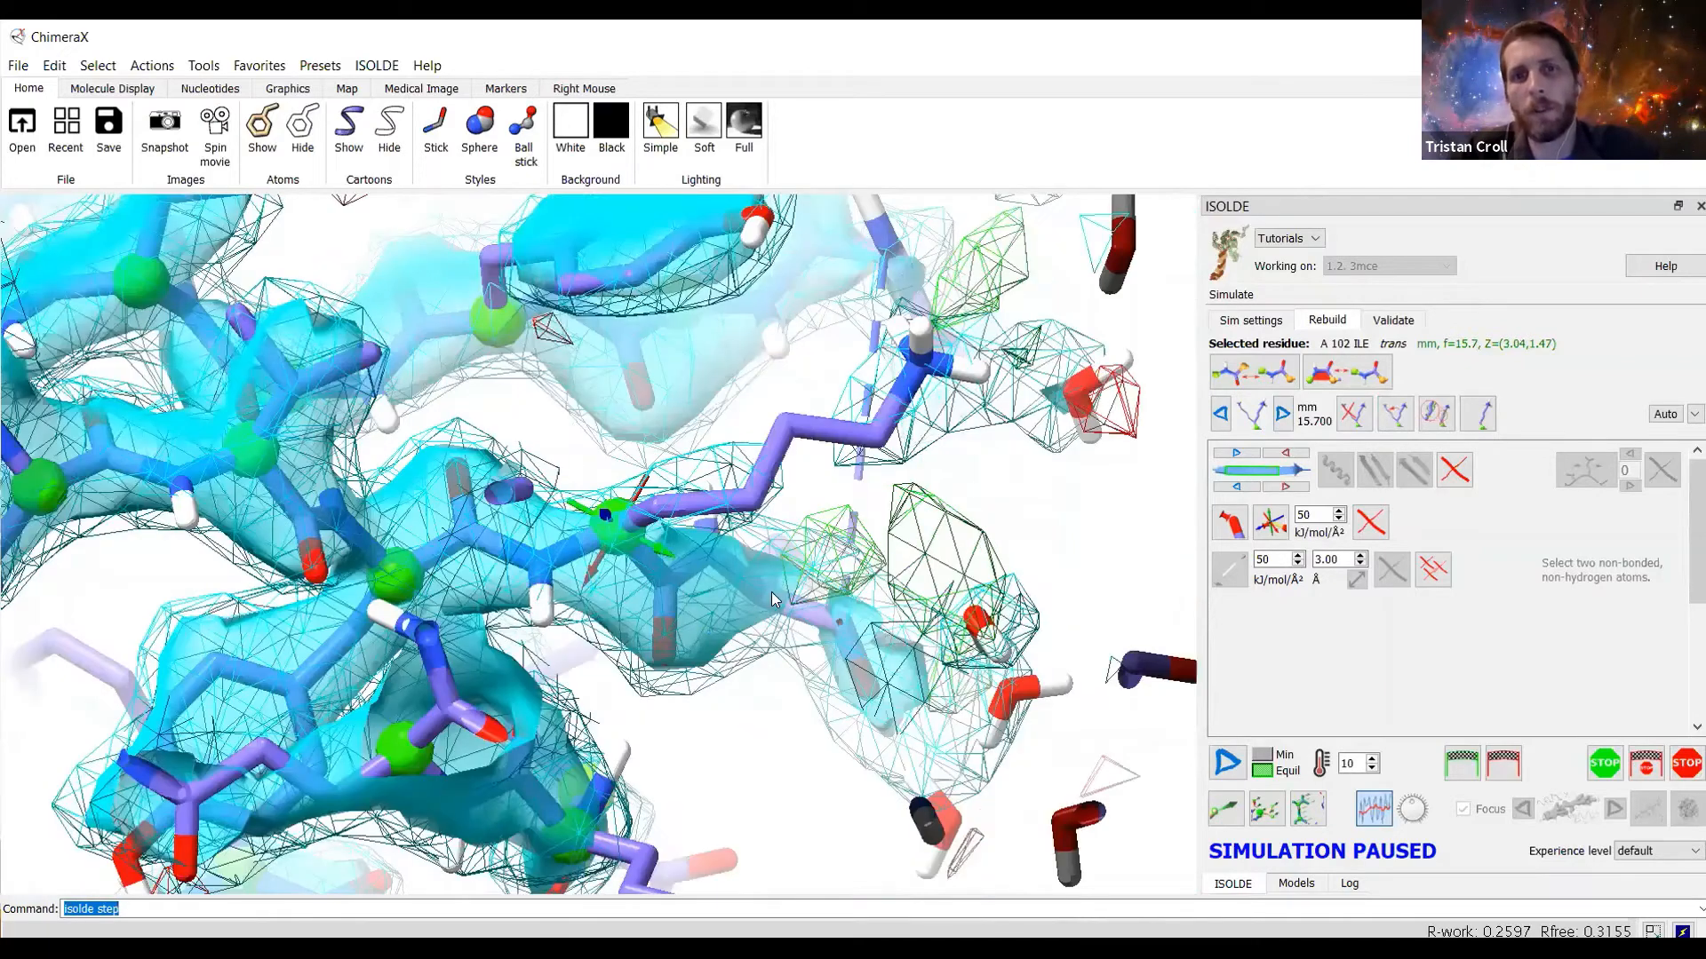
{"action": "key", "text": "Return"}
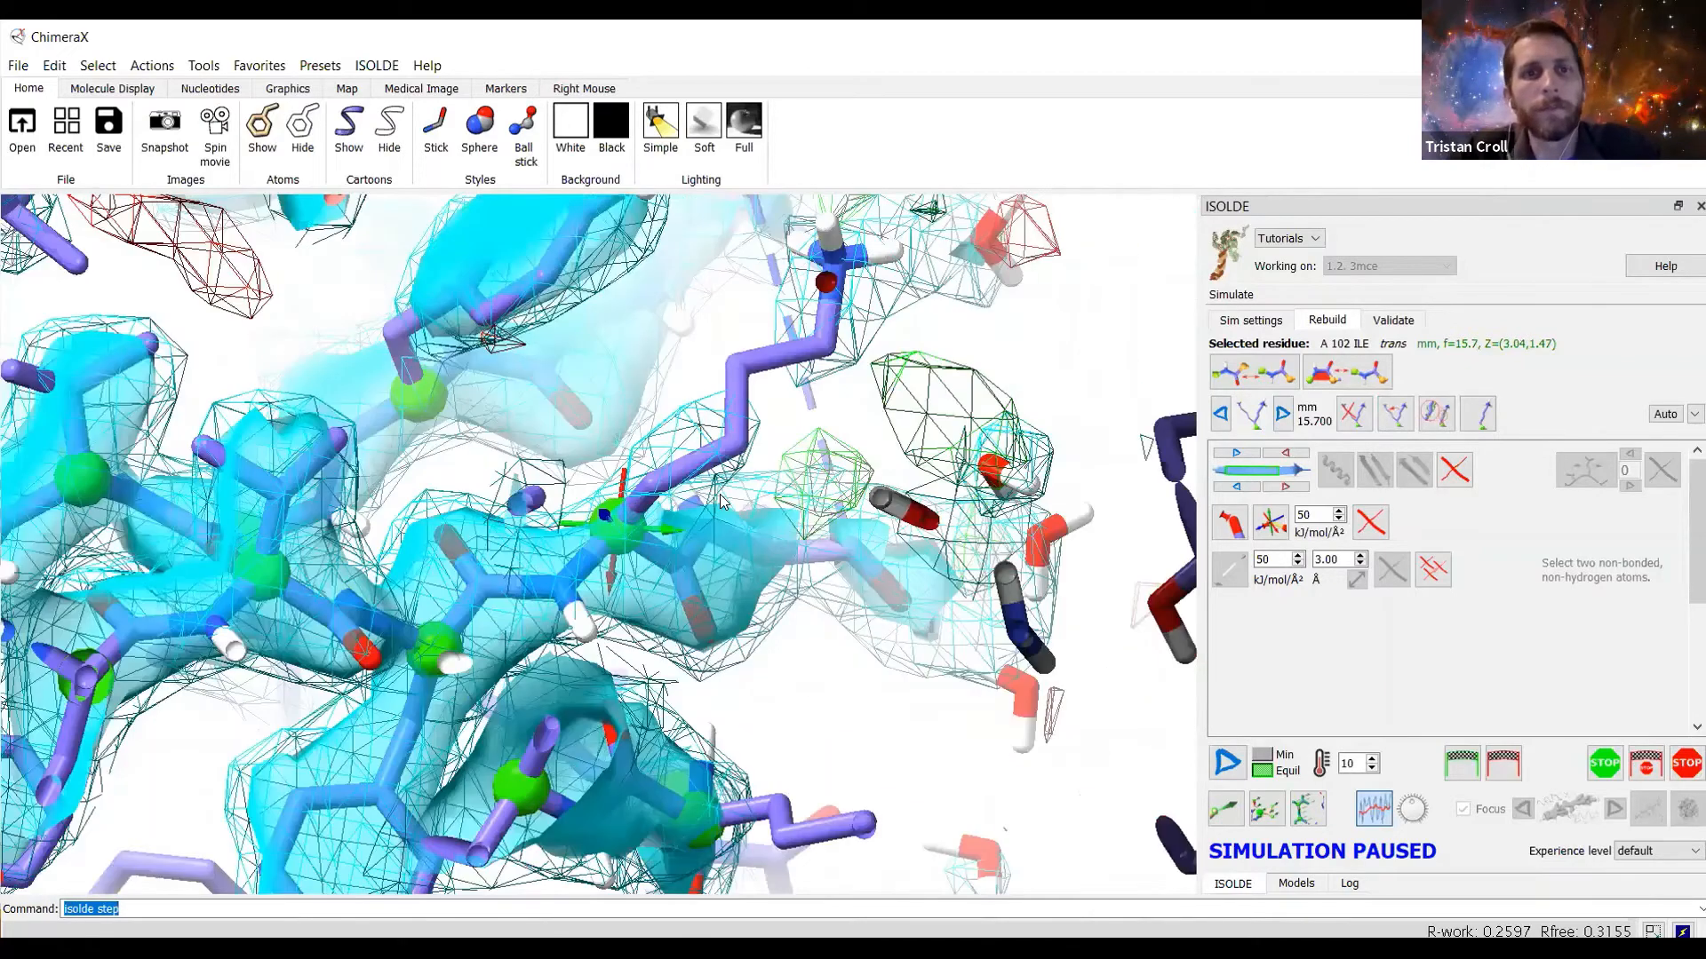
{"action": "key", "text": "Return"}
{"action": "key", "text": "Return"}
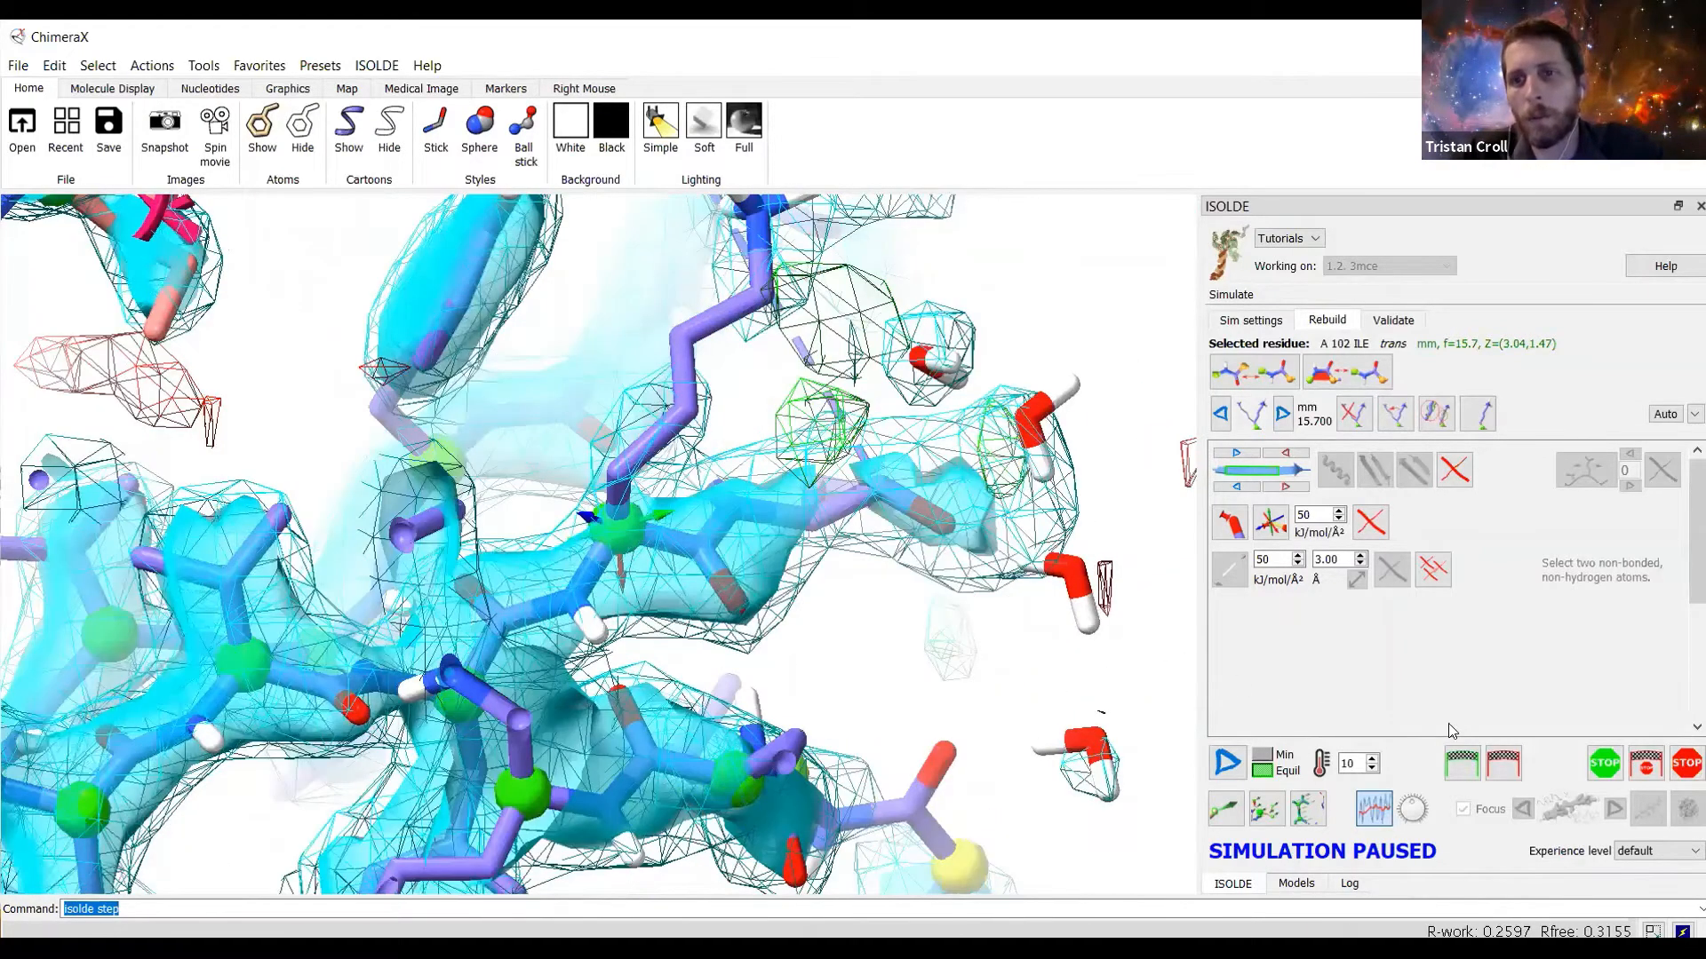
Stop the simulation and examine the row of water molecules in the density near the lysine side chain.
{"action": "key", "text": "Return"}
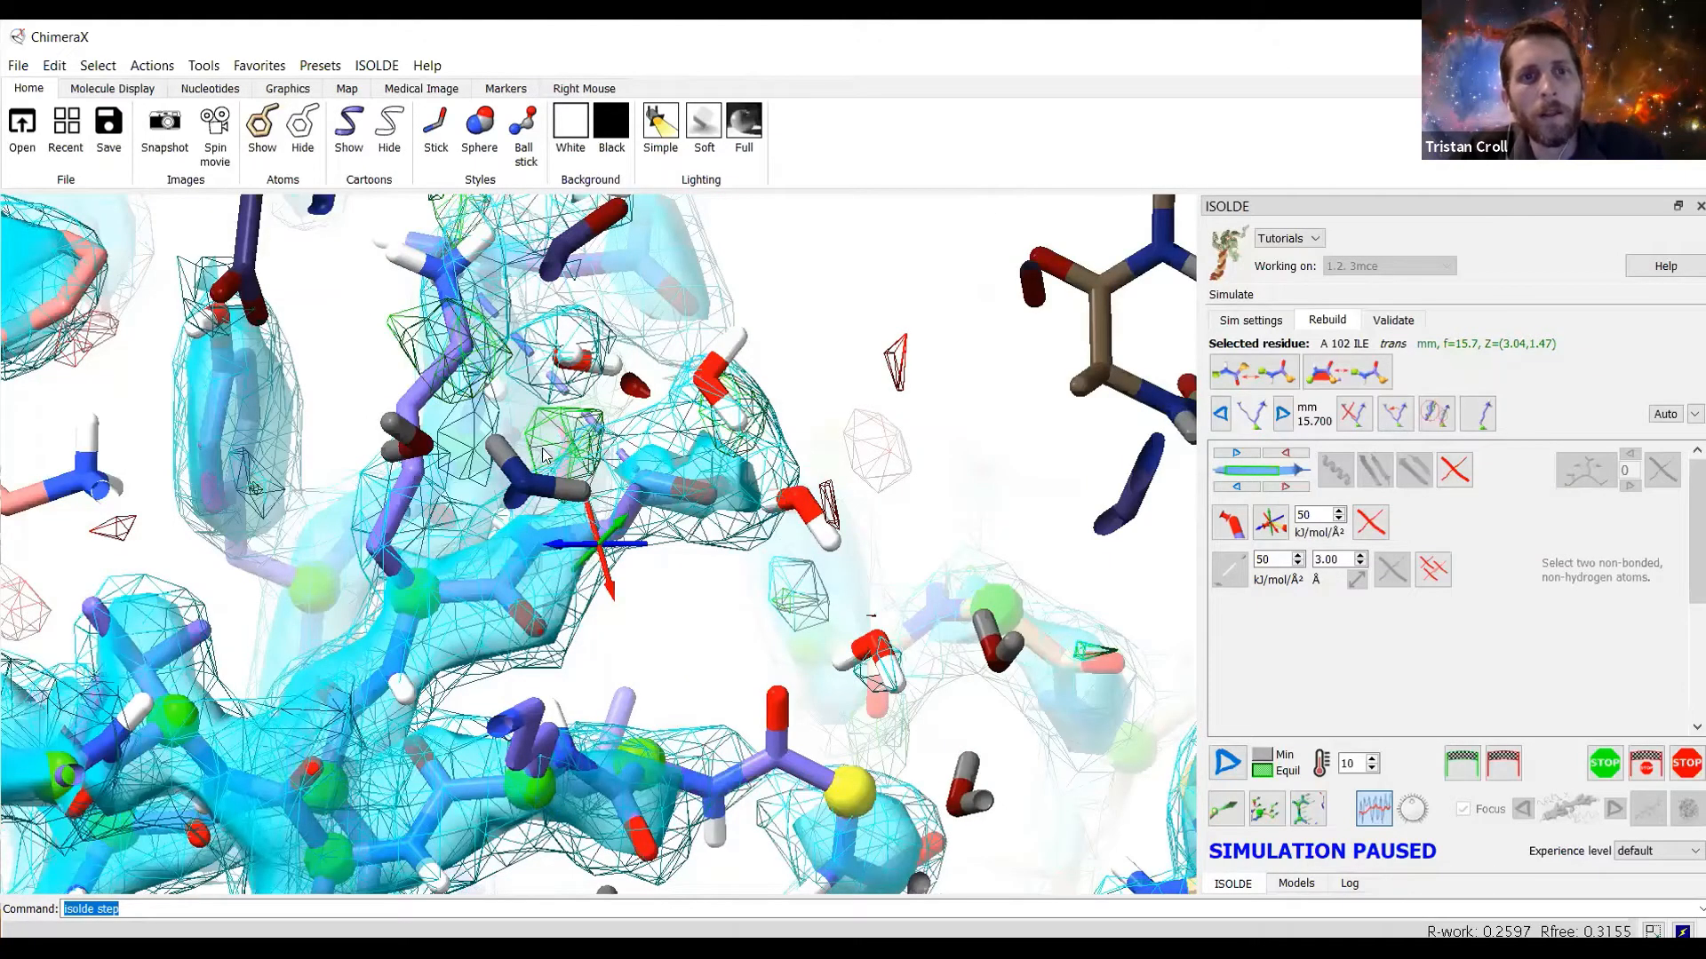
{"action": "key", "text": "Return"}
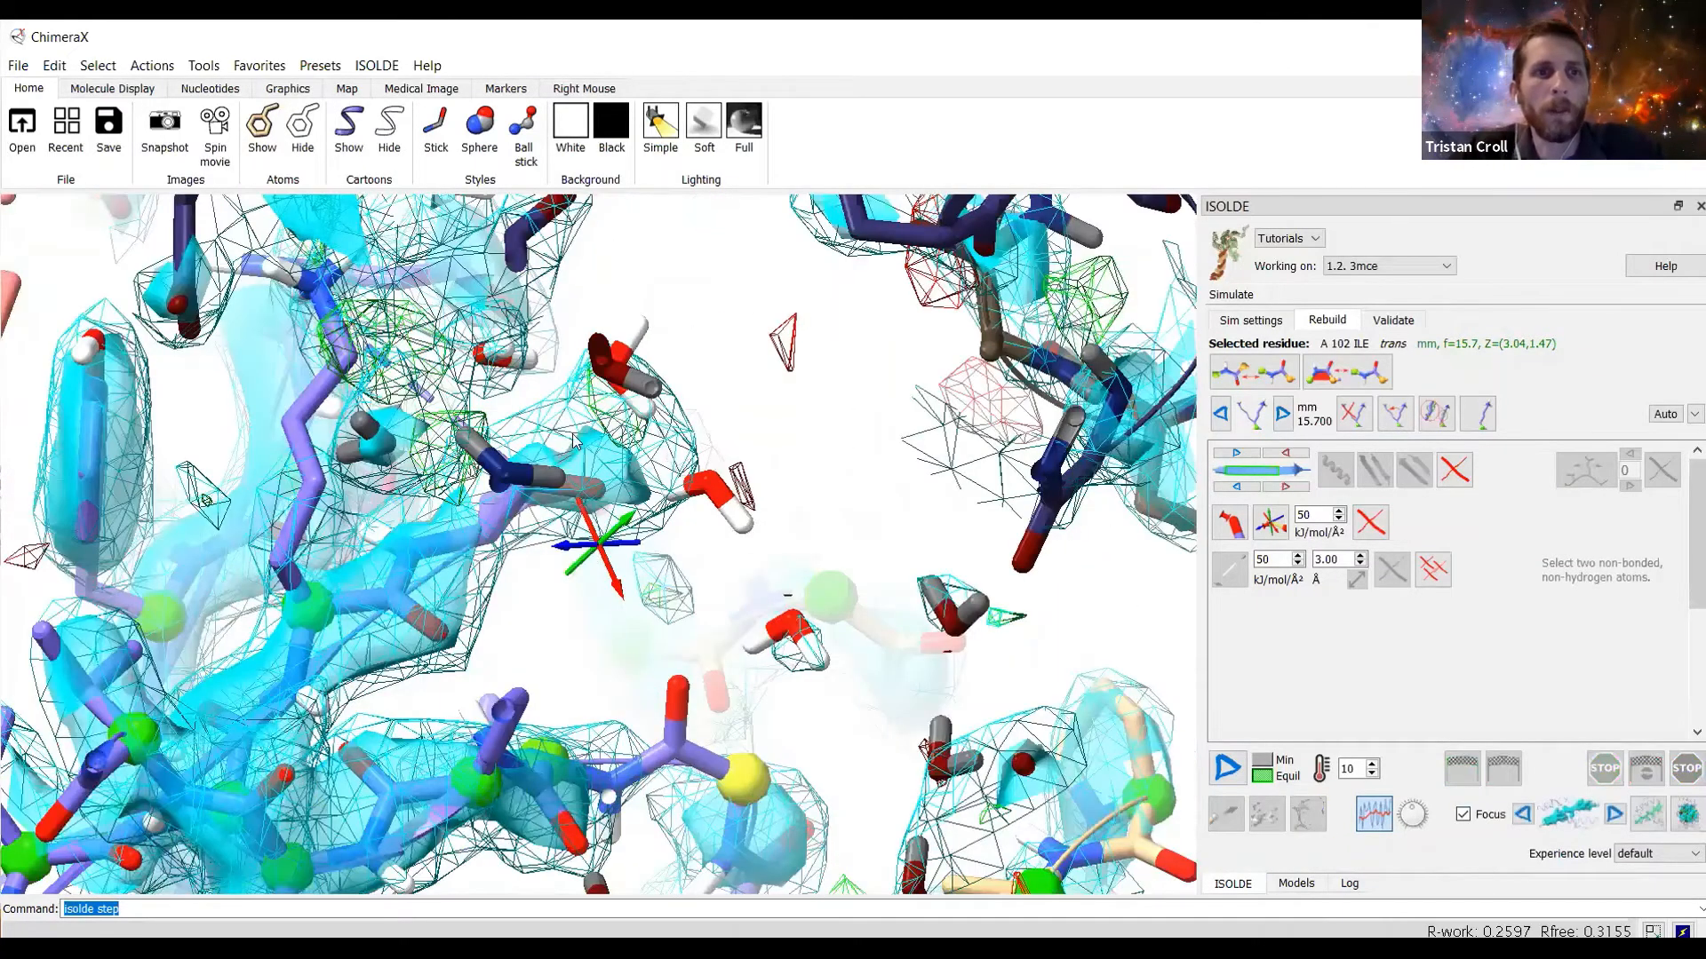
{"action": "key", "text": "Return"}
{"action": "key", "text": "Return"}
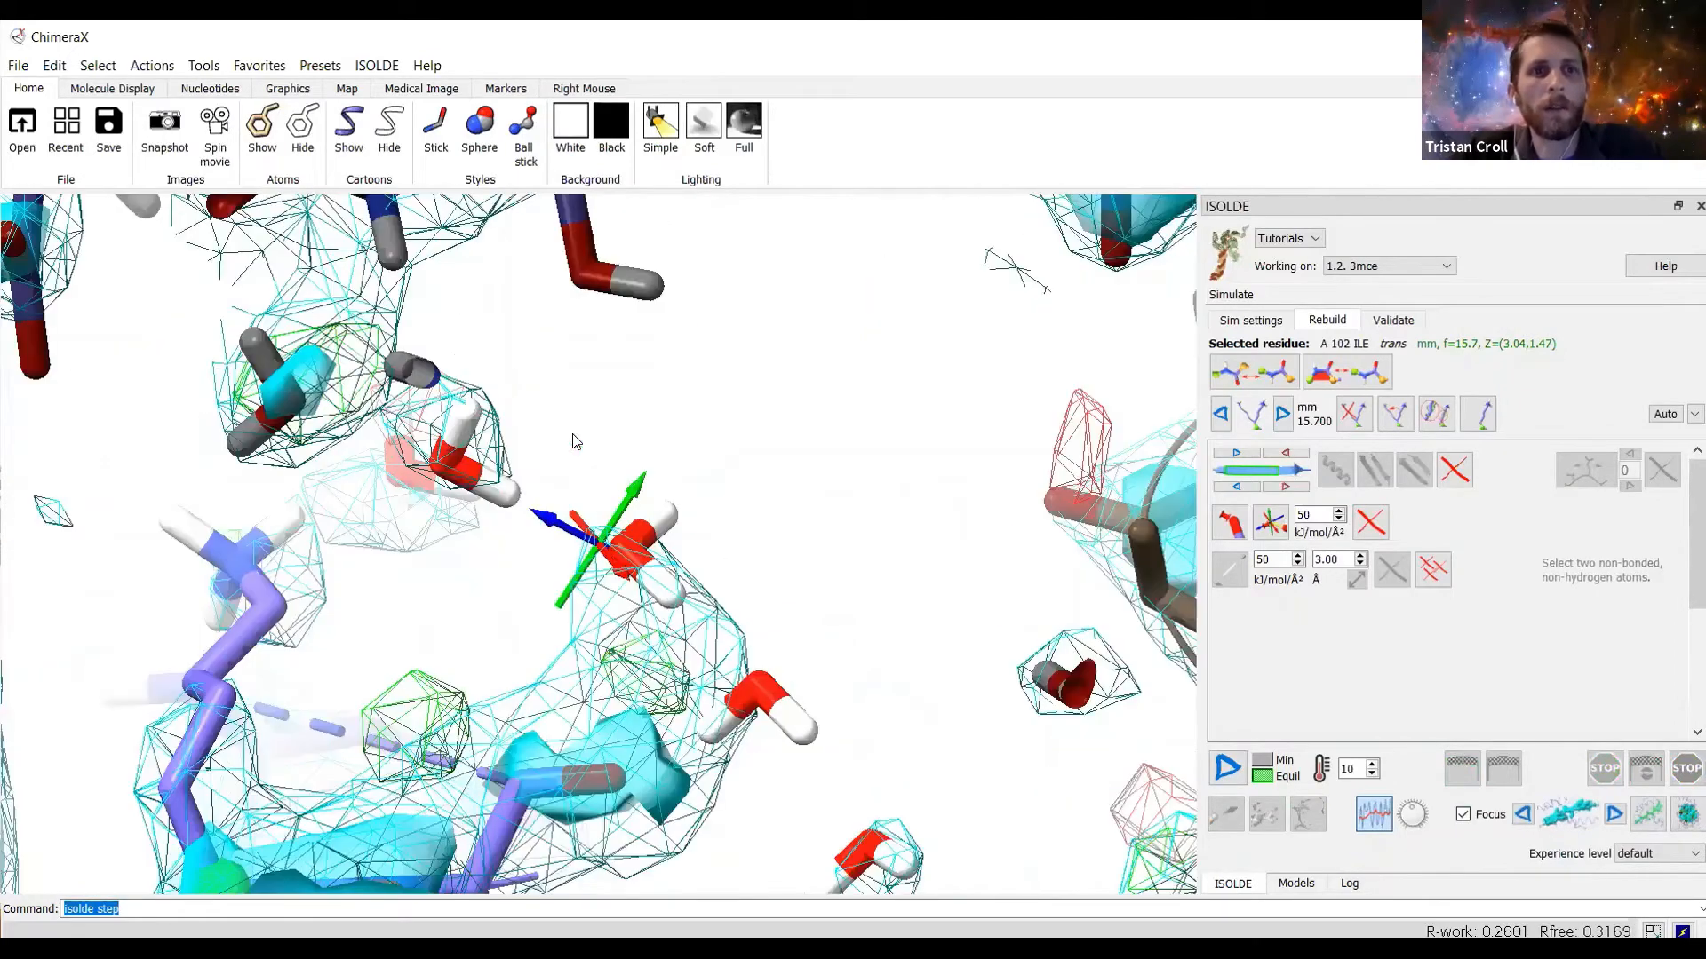
{"action": "key", "text": "Return"}
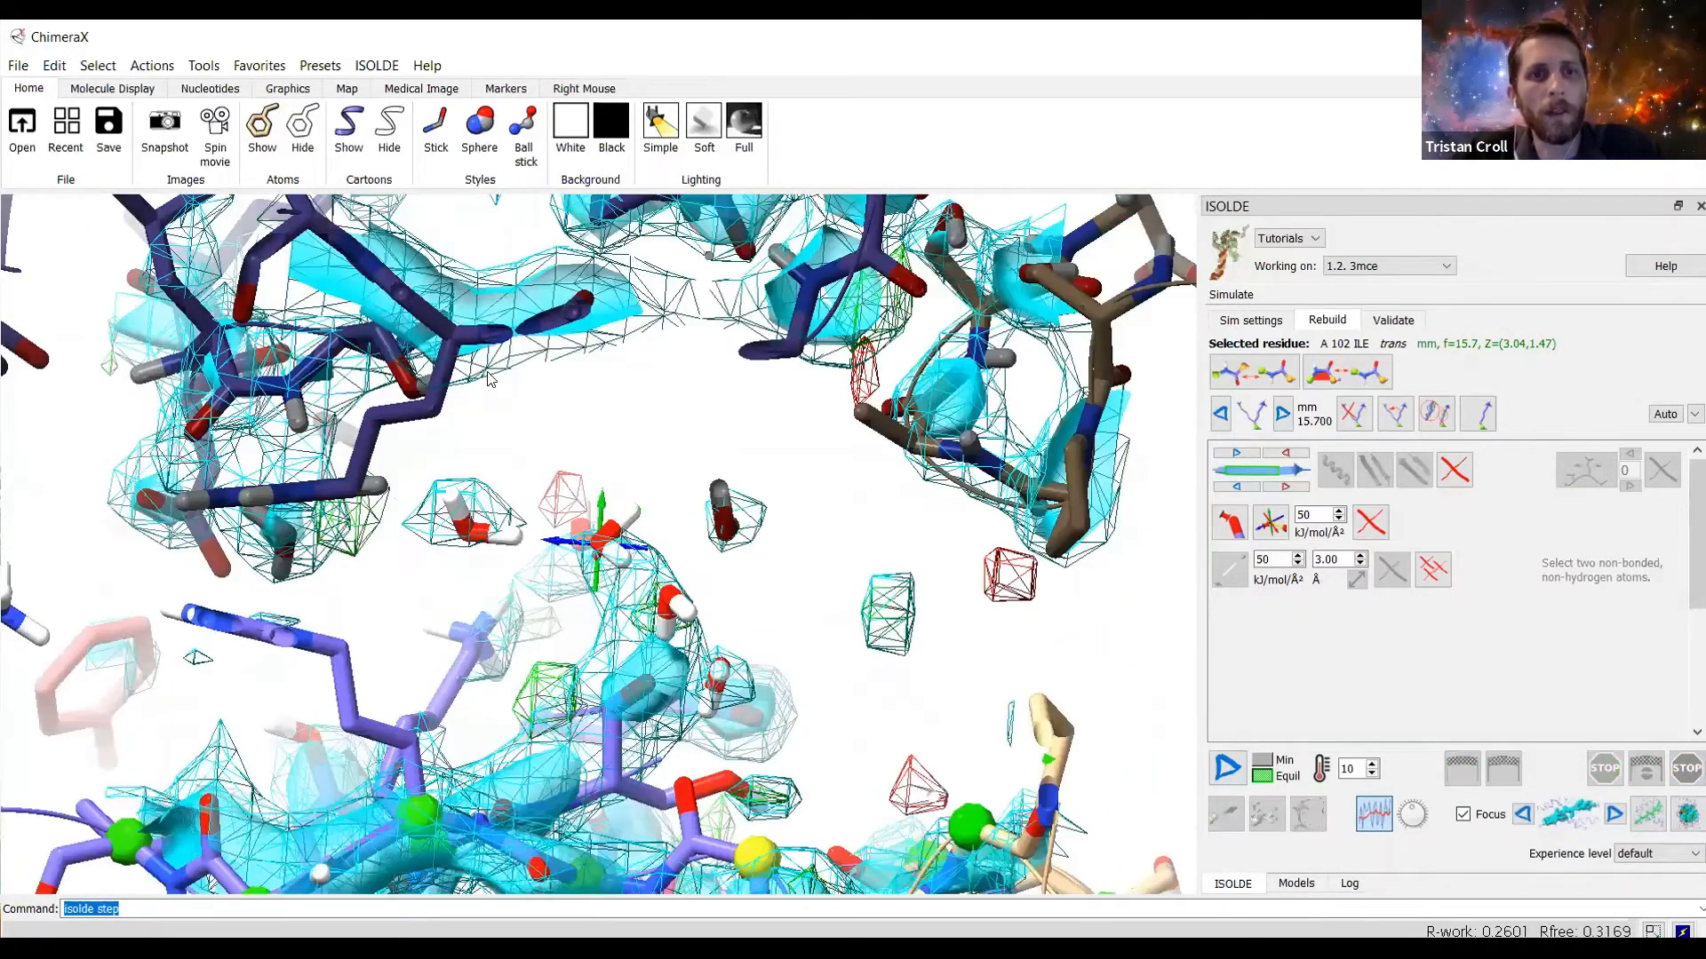
{"action": "key", "text": "Return"}
{"action": "left_click_drag", "start_coordinate": [504, 399], "coordinate": [562, 526]}
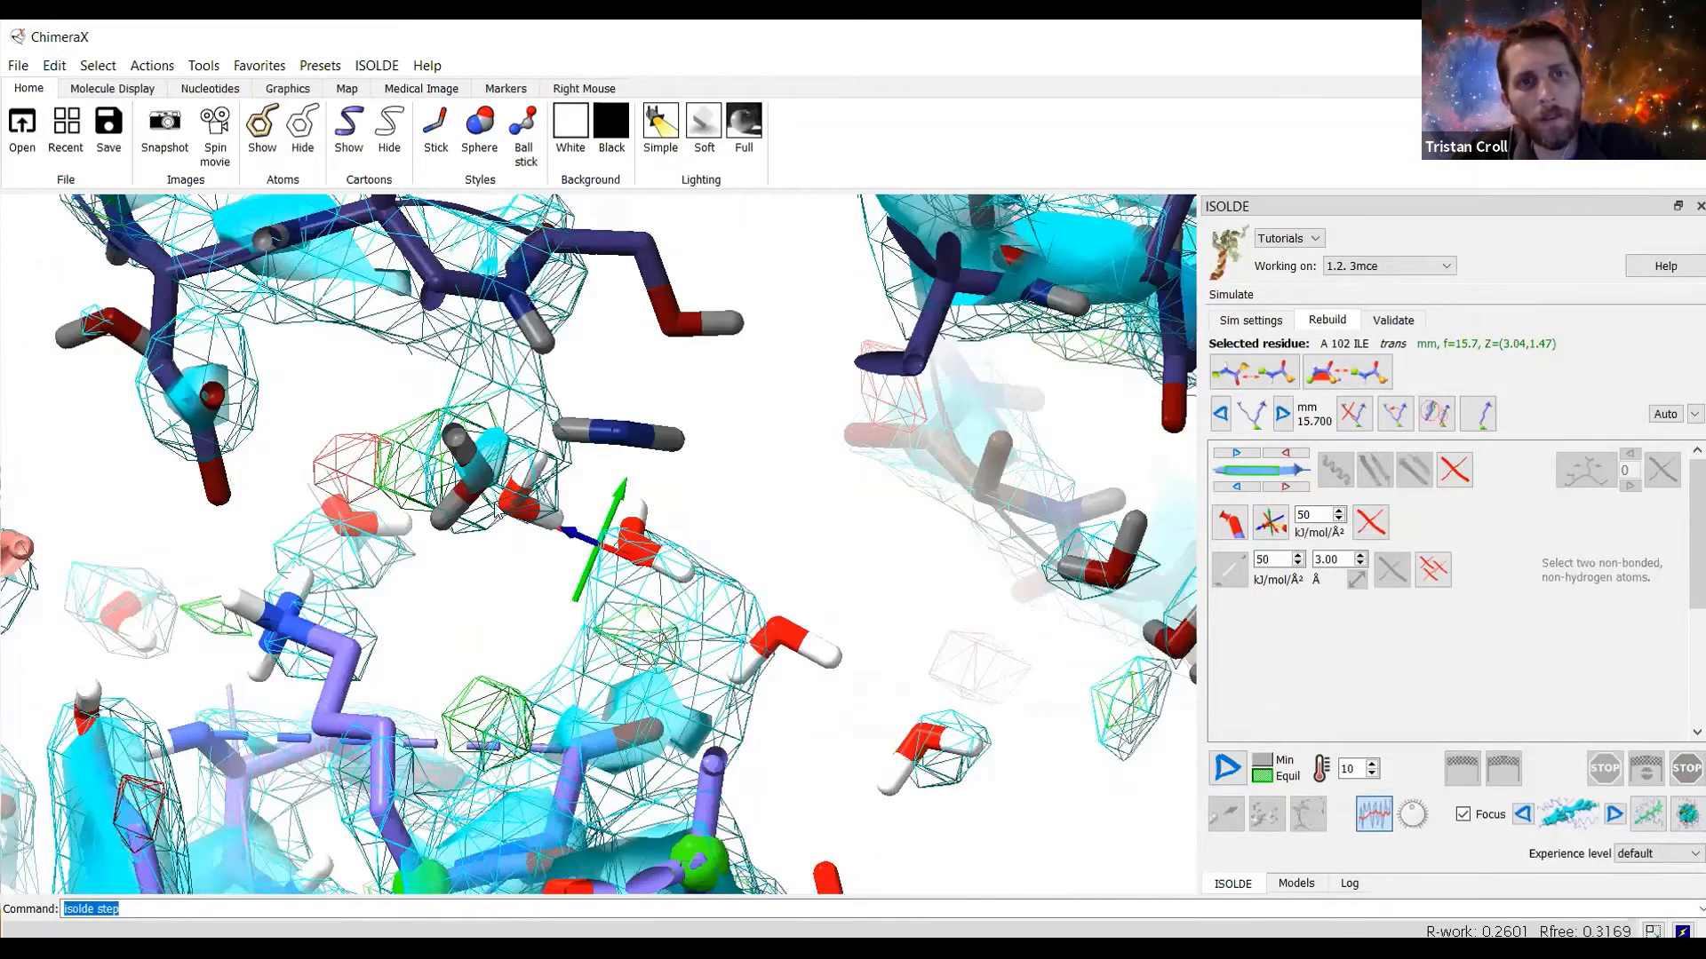
Select the three neighbouring waters in the questionable density and delete them with del sel.
{"action": "left_click_drag", "start_coordinate": [899, 745], "coordinate": [897, 725]}
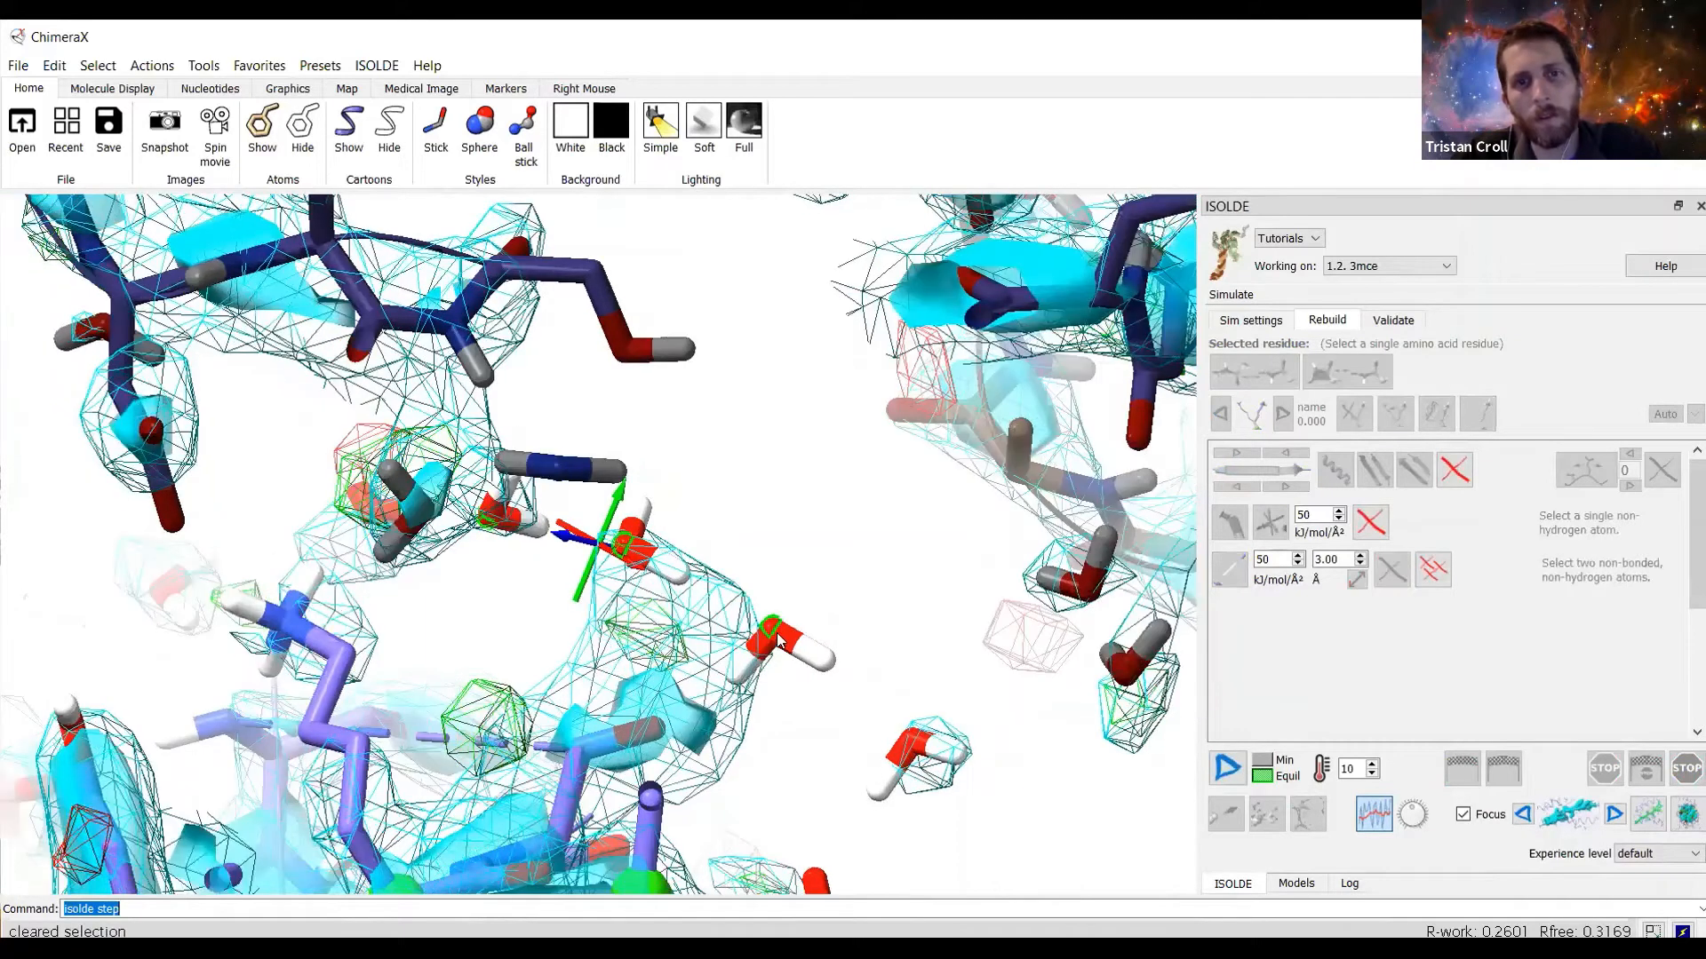
{"action": "left_click", "coordinate": [771, 623], "text": "ctrl"}
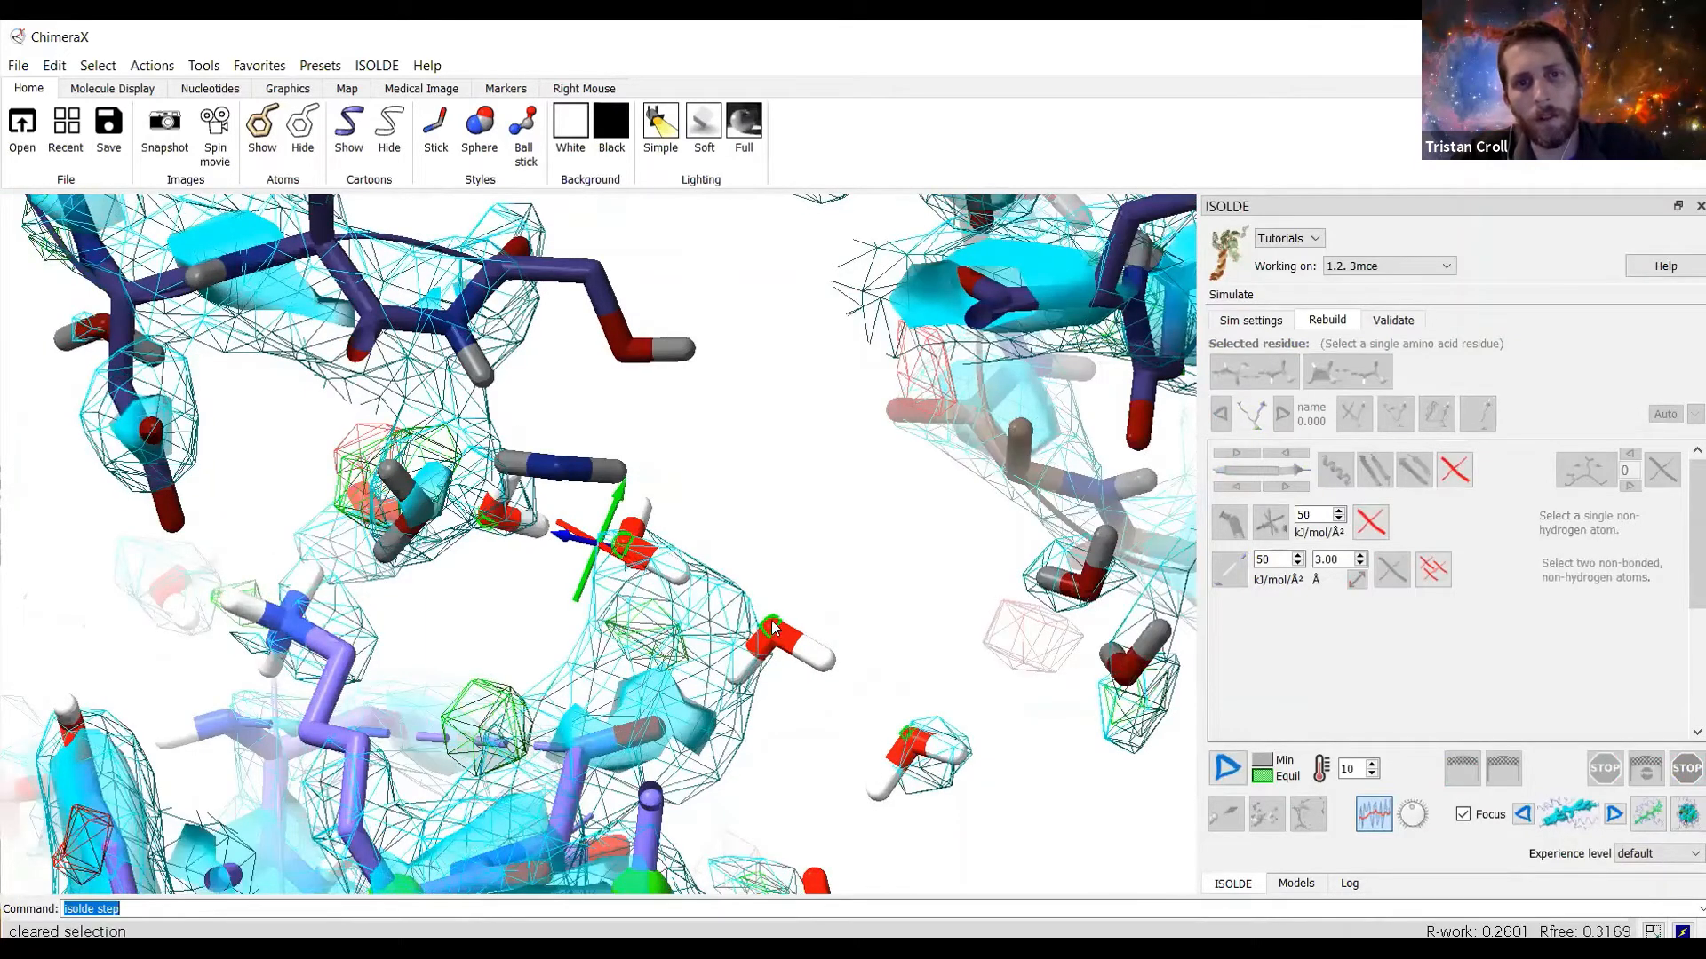
{"action": "left_click", "coordinate": [502, 520], "text": "ctrl+shift"}
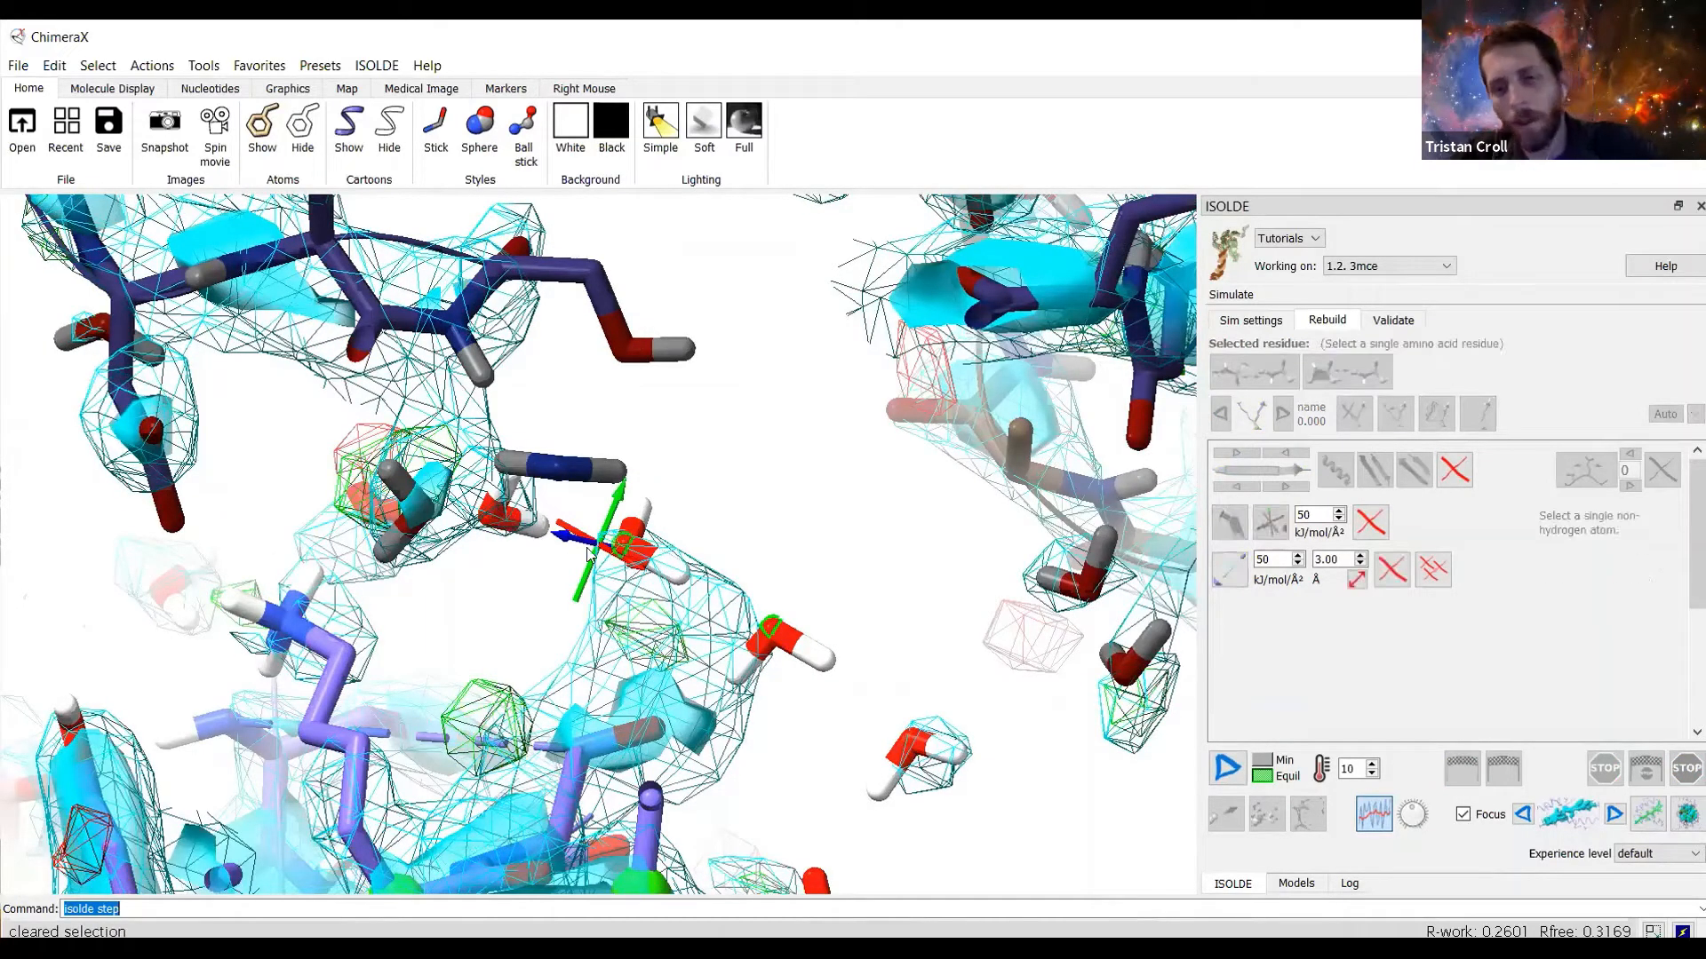
{"action": "left_click", "coordinate": [500, 507], "text": "ctrl+shift"}
{"action": "left_click_drag", "start_coordinate": [526, 481], "coordinate": [595, 570]}
{"action": "type", "text": "del s"}
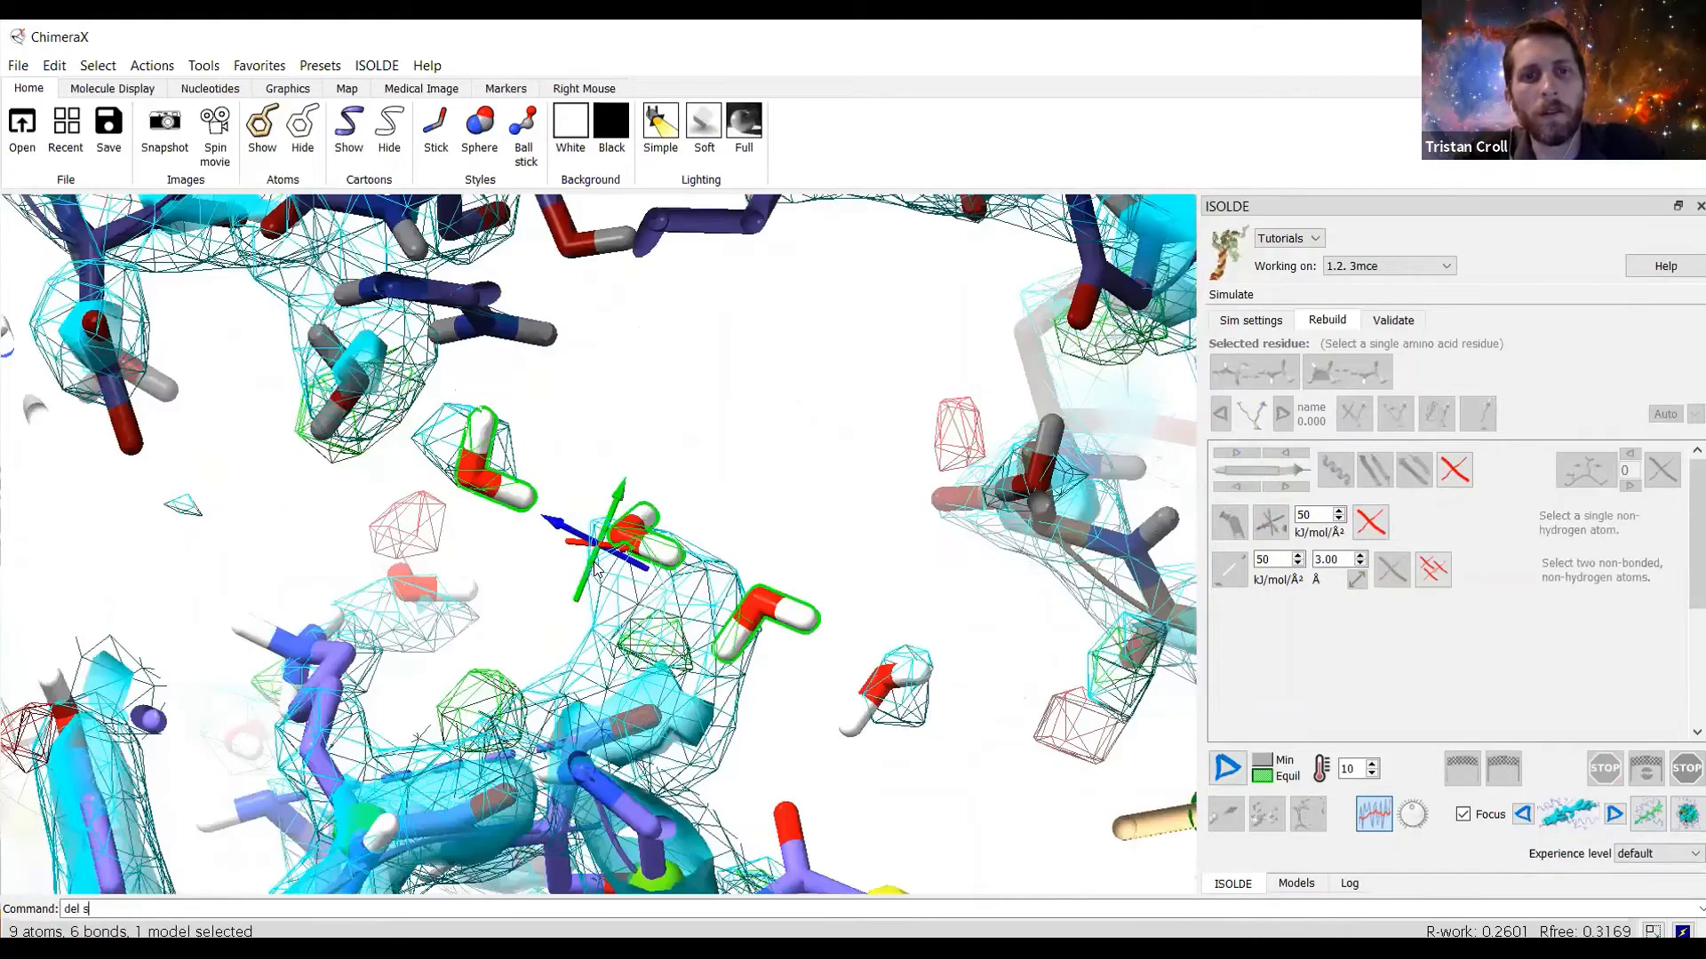
{"action": "type", "text": "el"}
{"action": "key", "text": "Return"}
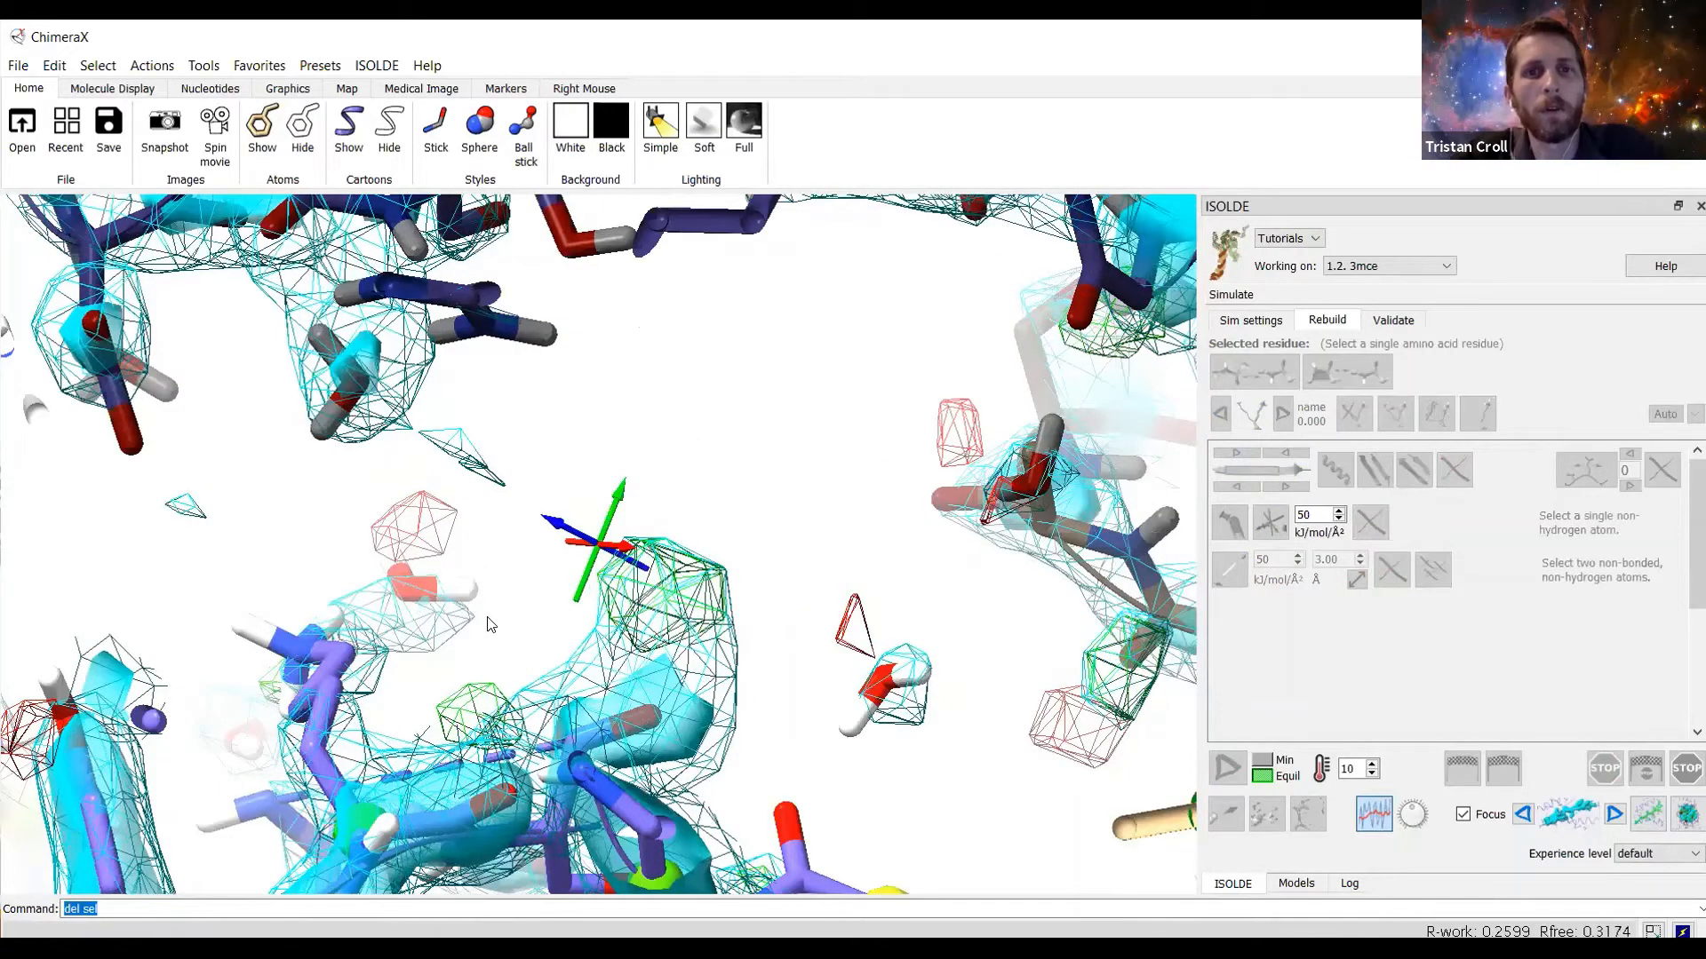
Centre on an isolated unmodelled density blob near the oxidised sulfur residue and place a water there with isolde add water.
{"action": "left_click_drag", "start_coordinate": [488, 622], "coordinate": [552, 568]}
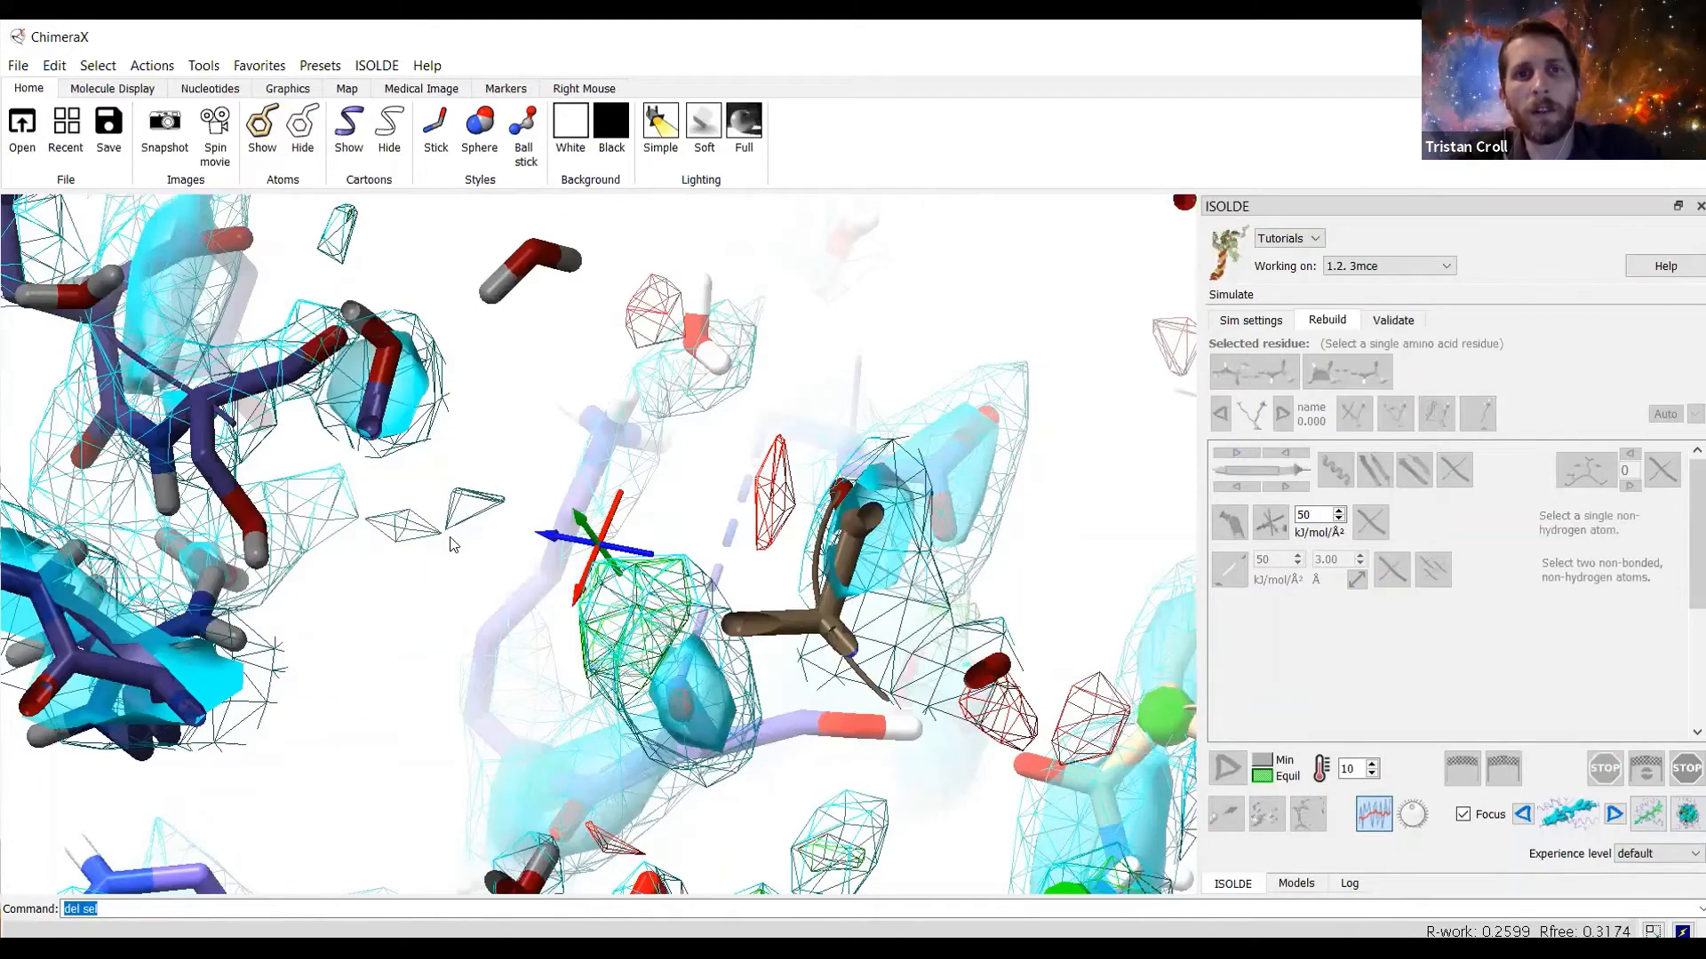
{"action": "left_click_drag", "start_coordinate": [408, 558], "coordinate": [491, 580]}
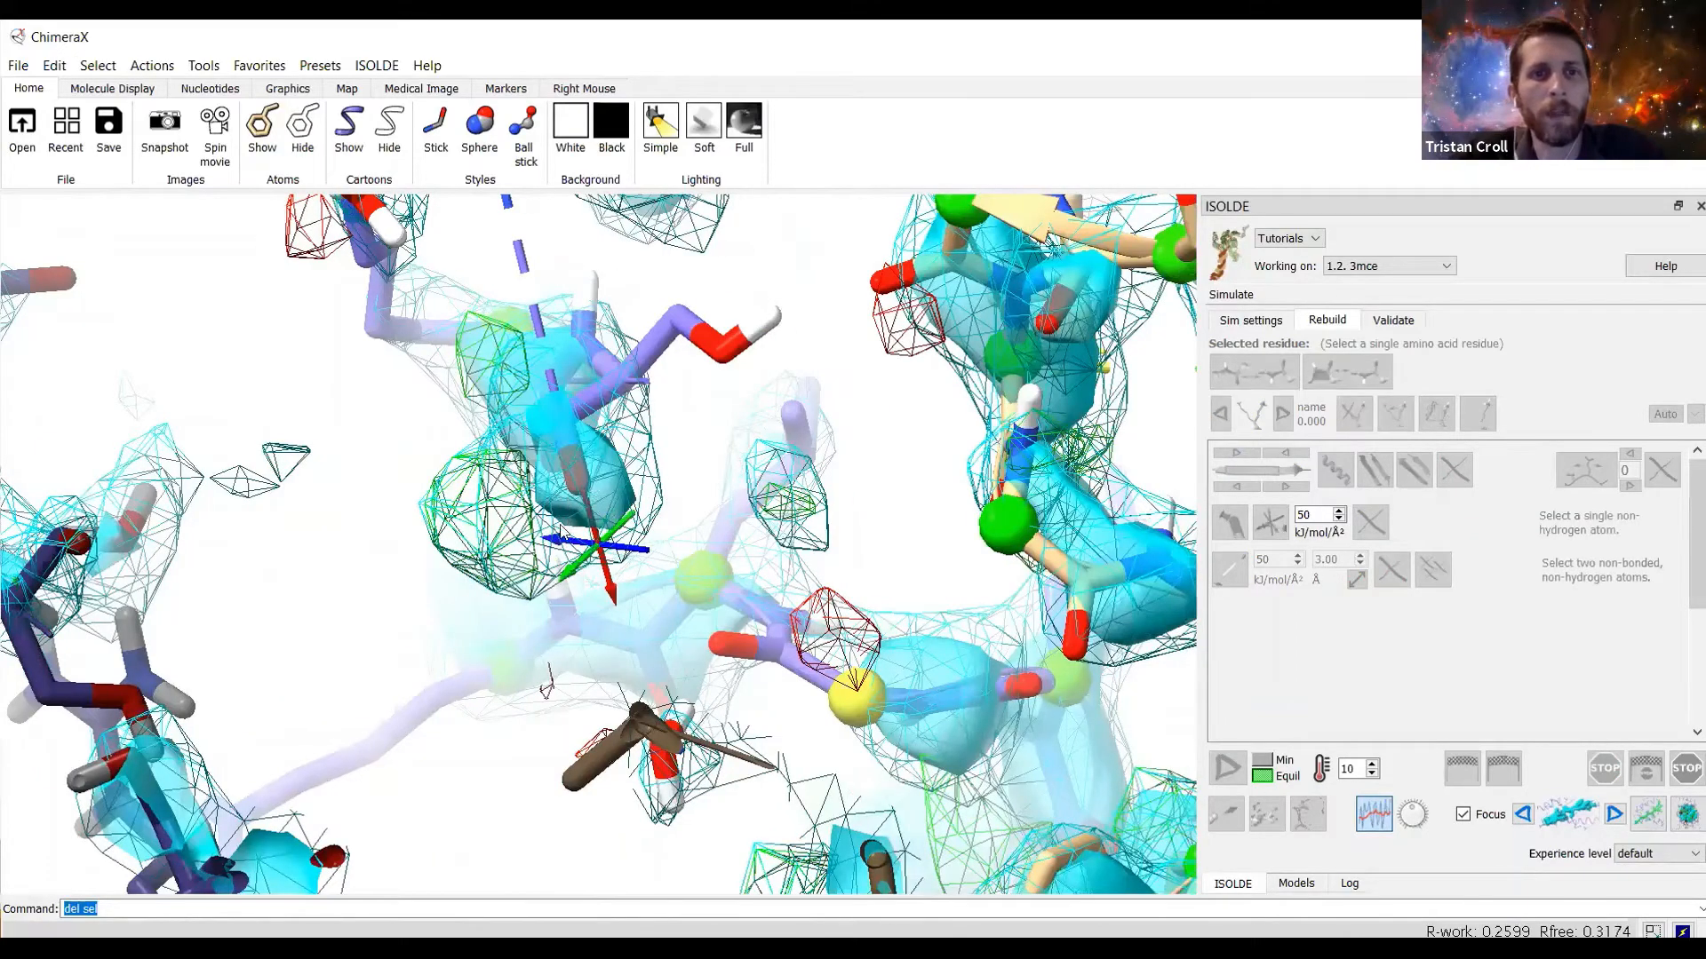
{"action": "middle_click_drag", "start_coordinate": [550, 546], "coordinate": [544, 567]}
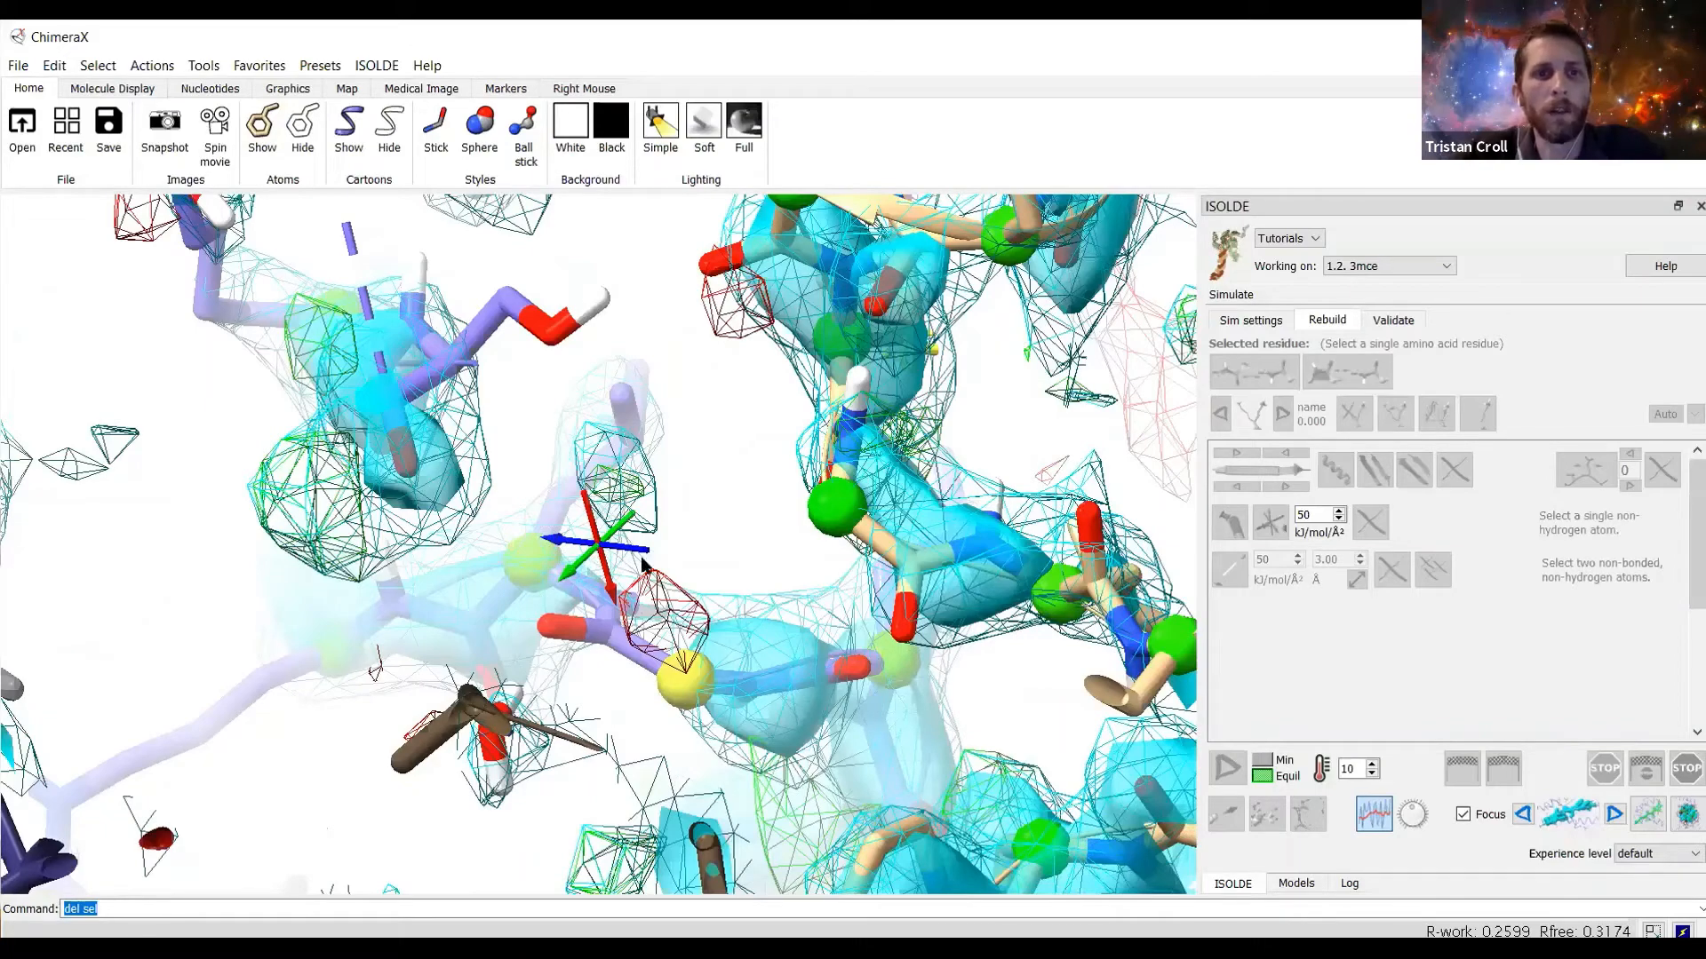
{"action": "left_click_drag", "start_coordinate": [646, 566], "coordinate": [644, 524]}
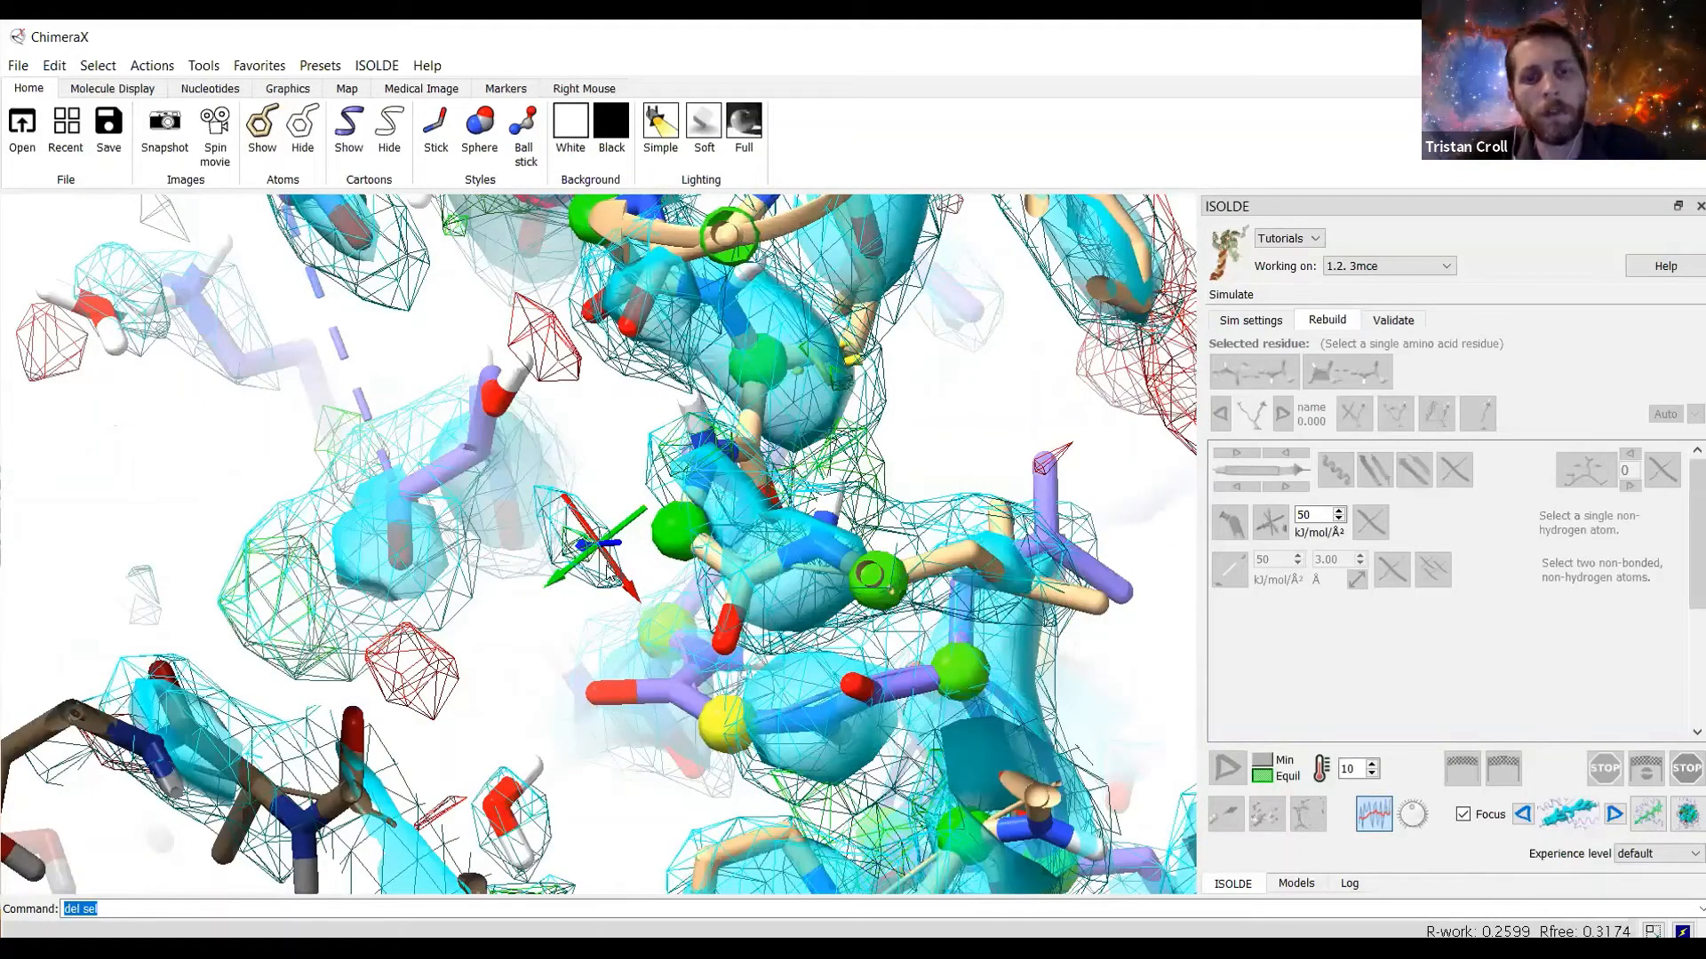
{"action": "left_click_drag", "start_coordinate": [610, 573], "coordinate": [609, 573]}
{"action": "type", "text": "iso"}
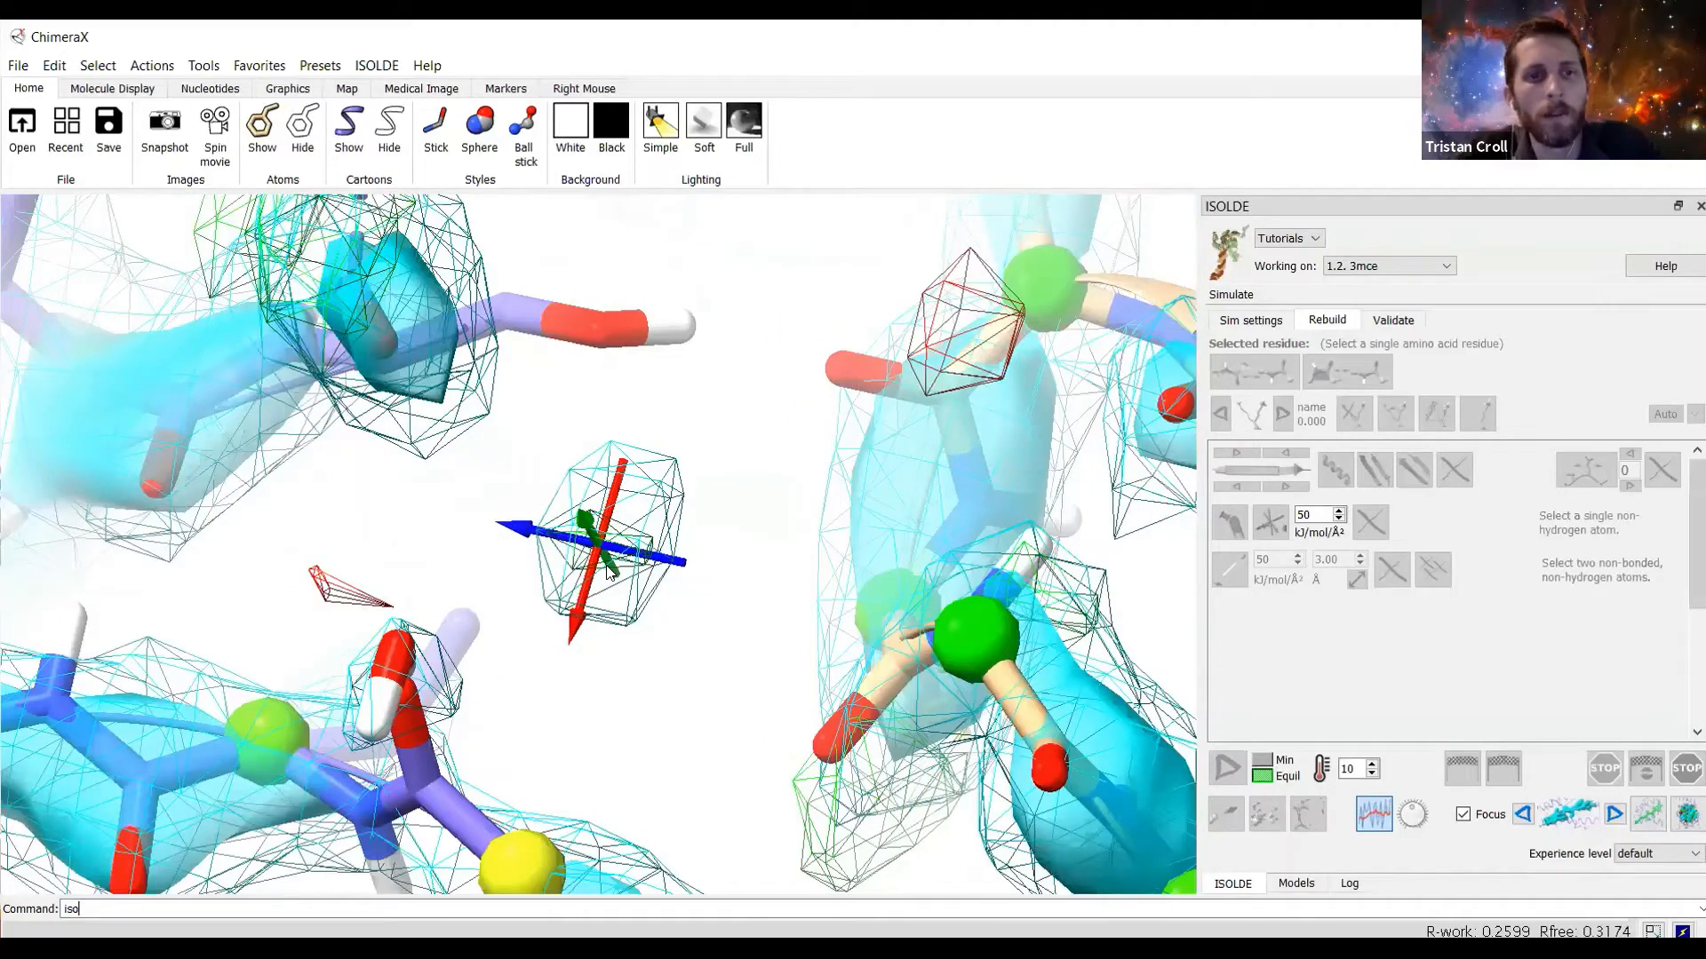
{"action": "type", "text": "lde add water"}
{"action": "key", "text": "Return"}
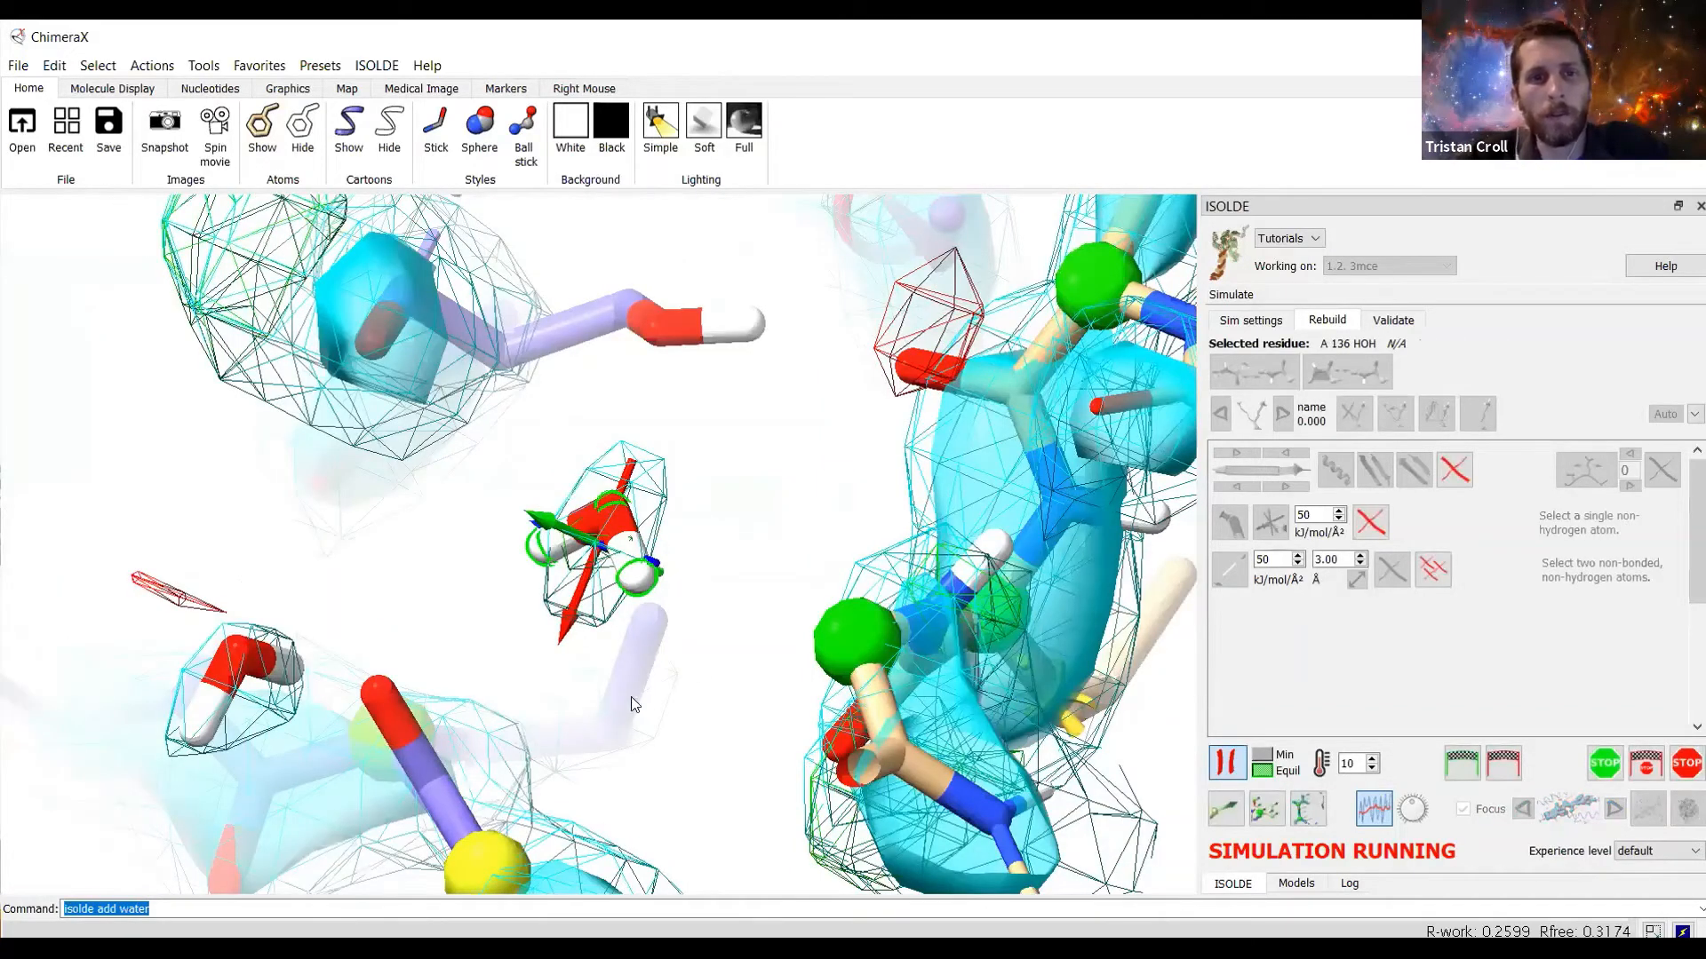
Check the new water against its density from several angles while the simulation runs, and stop the simulation.
{"action": "left_click_drag", "start_coordinate": [633, 659], "coordinate": [641, 640]}
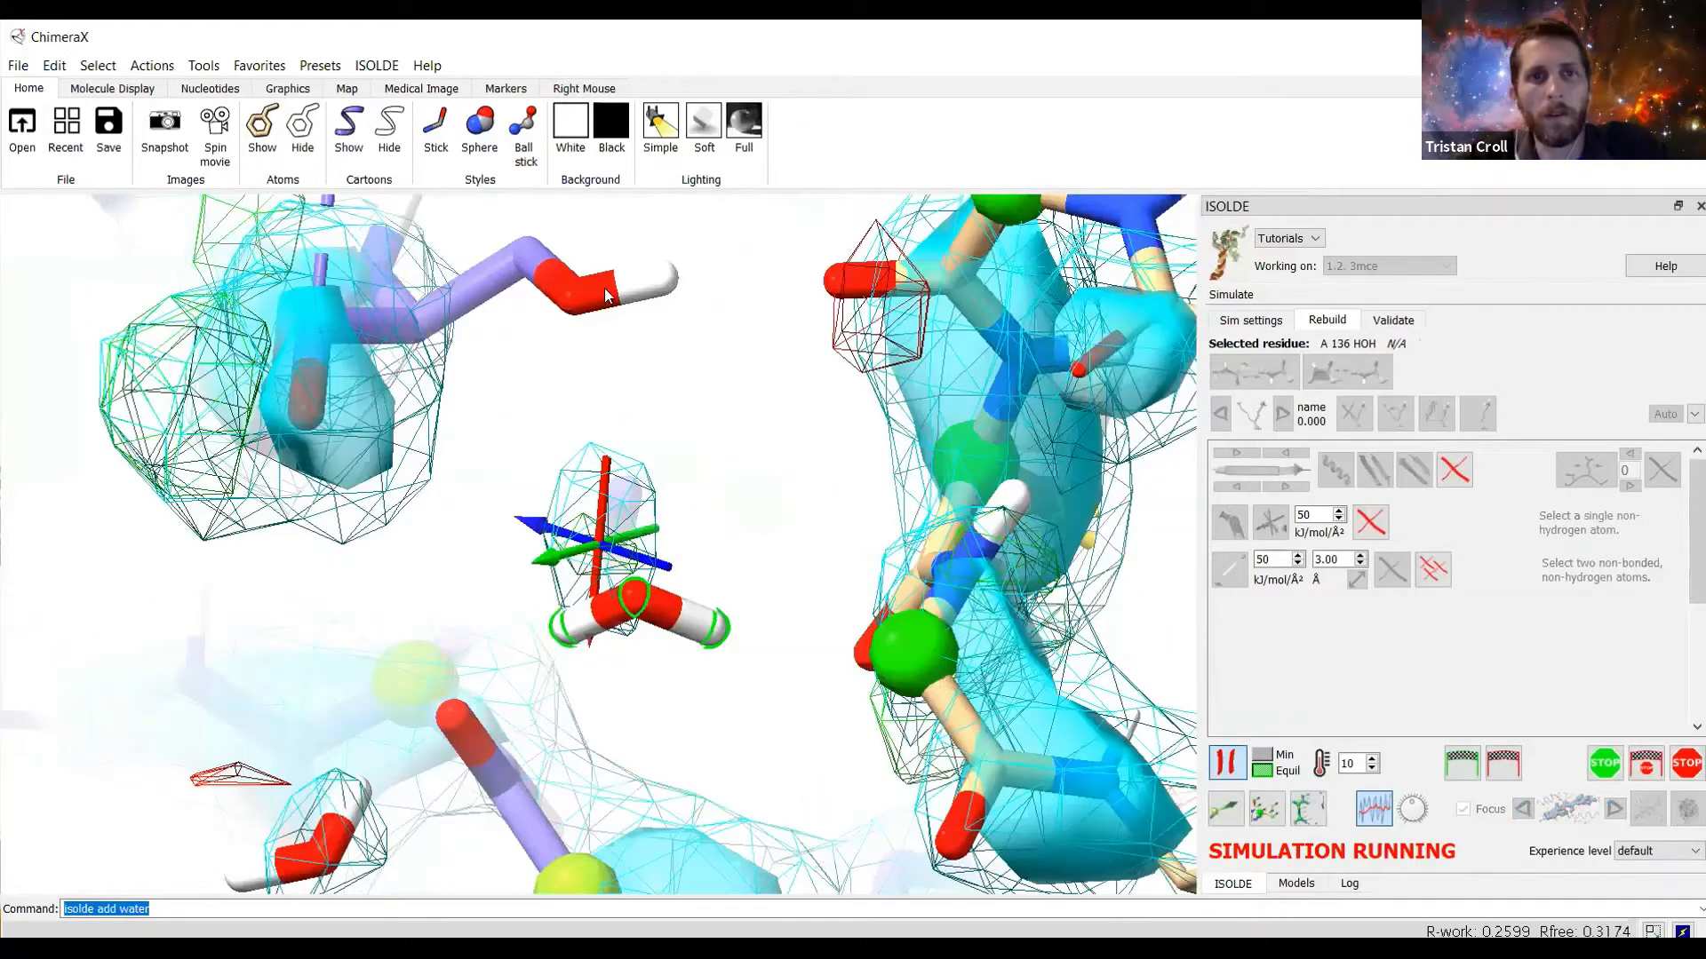
{"action": "left_click_drag", "start_coordinate": [586, 502], "coordinate": [725, 421]}
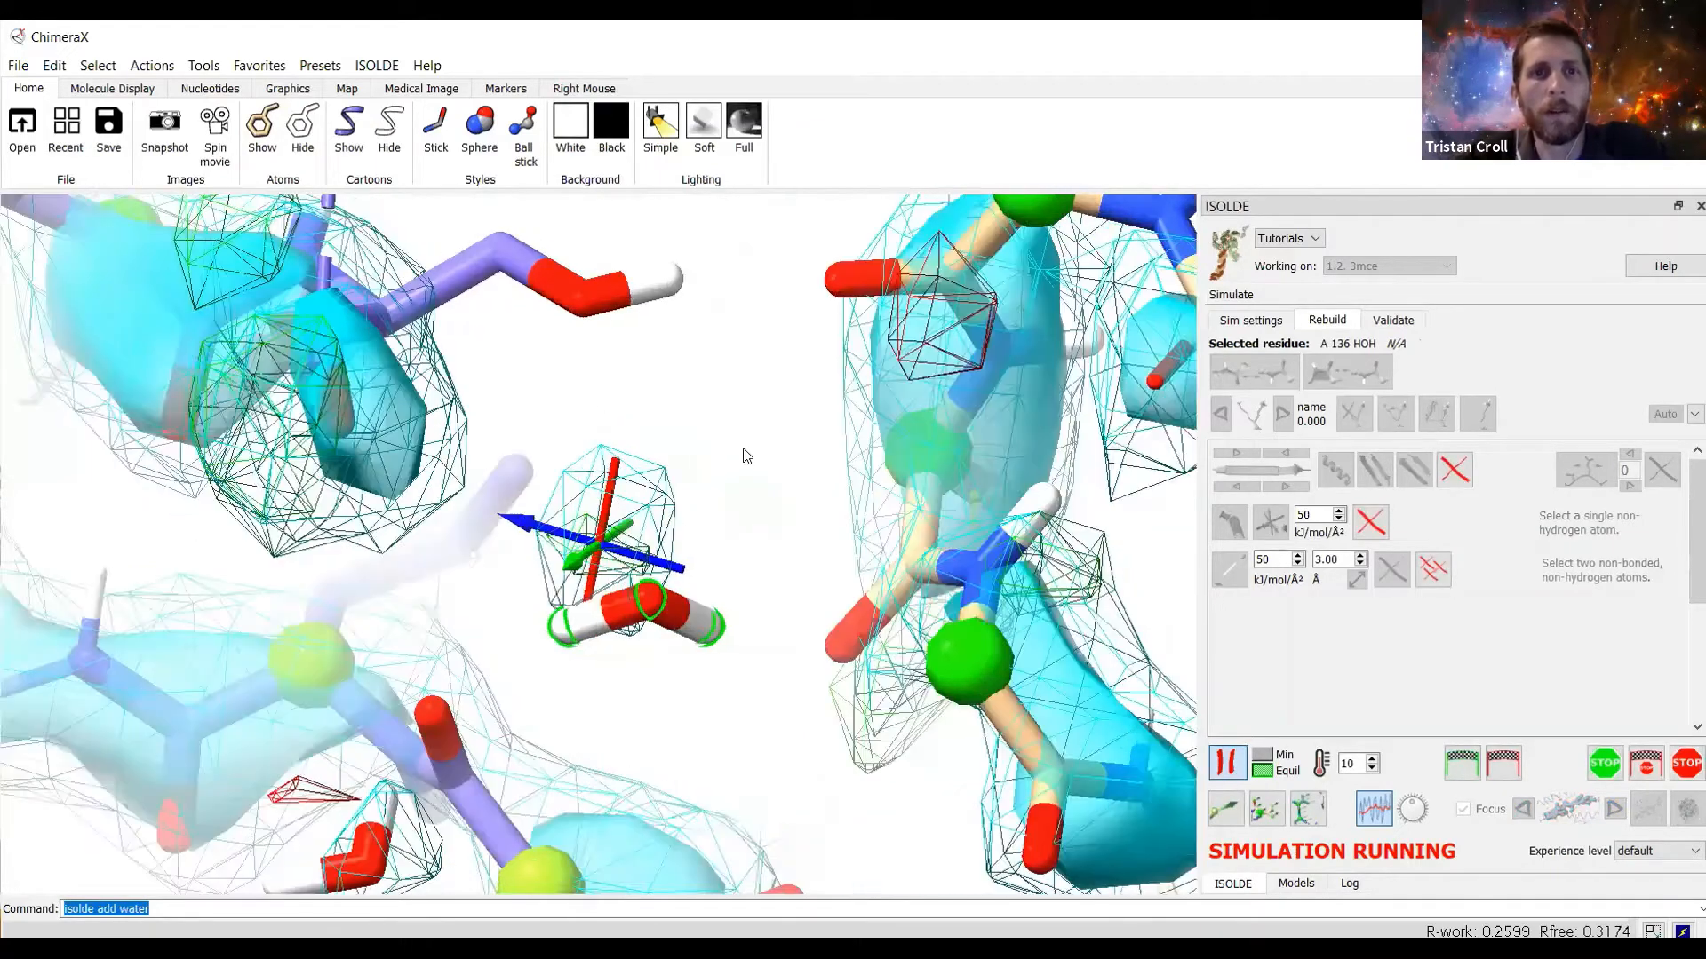
{"action": "left_click_drag", "start_coordinate": [1042, 501], "coordinate": [889, 569]}
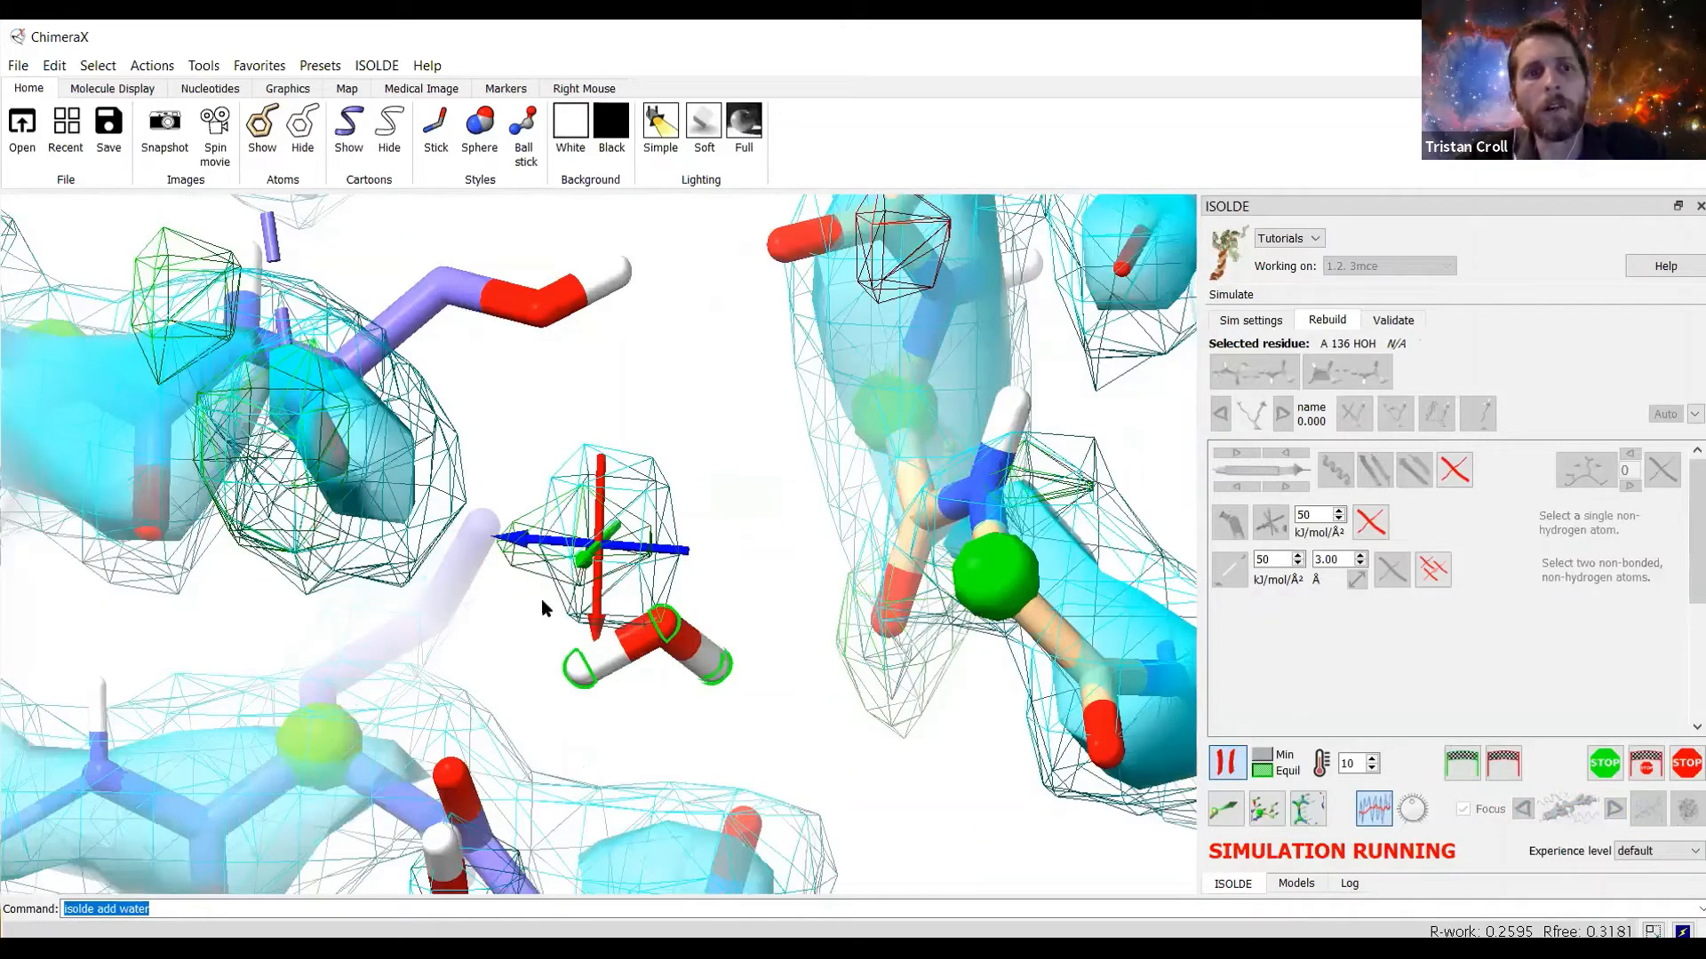
{"action": "left_click_drag", "start_coordinate": [544, 685], "coordinate": [578, 538]}
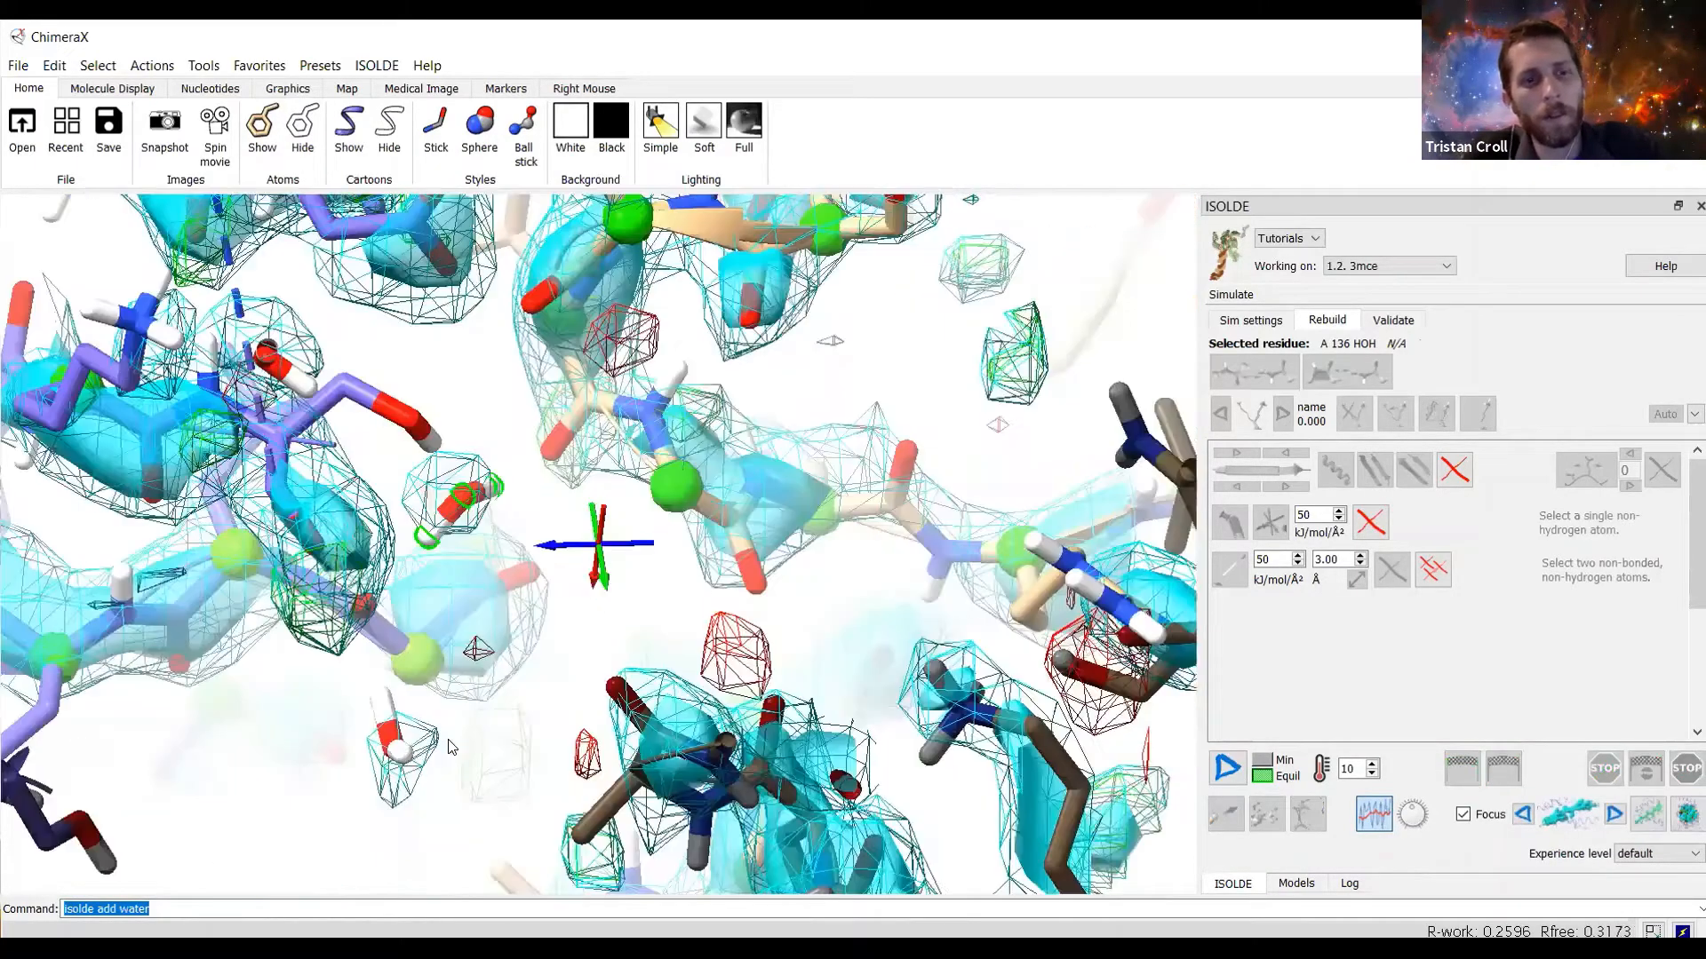
Place a sulfate in the empty solvent region with isolde add ligand SO4.
{"action": "type", "text": "s"}
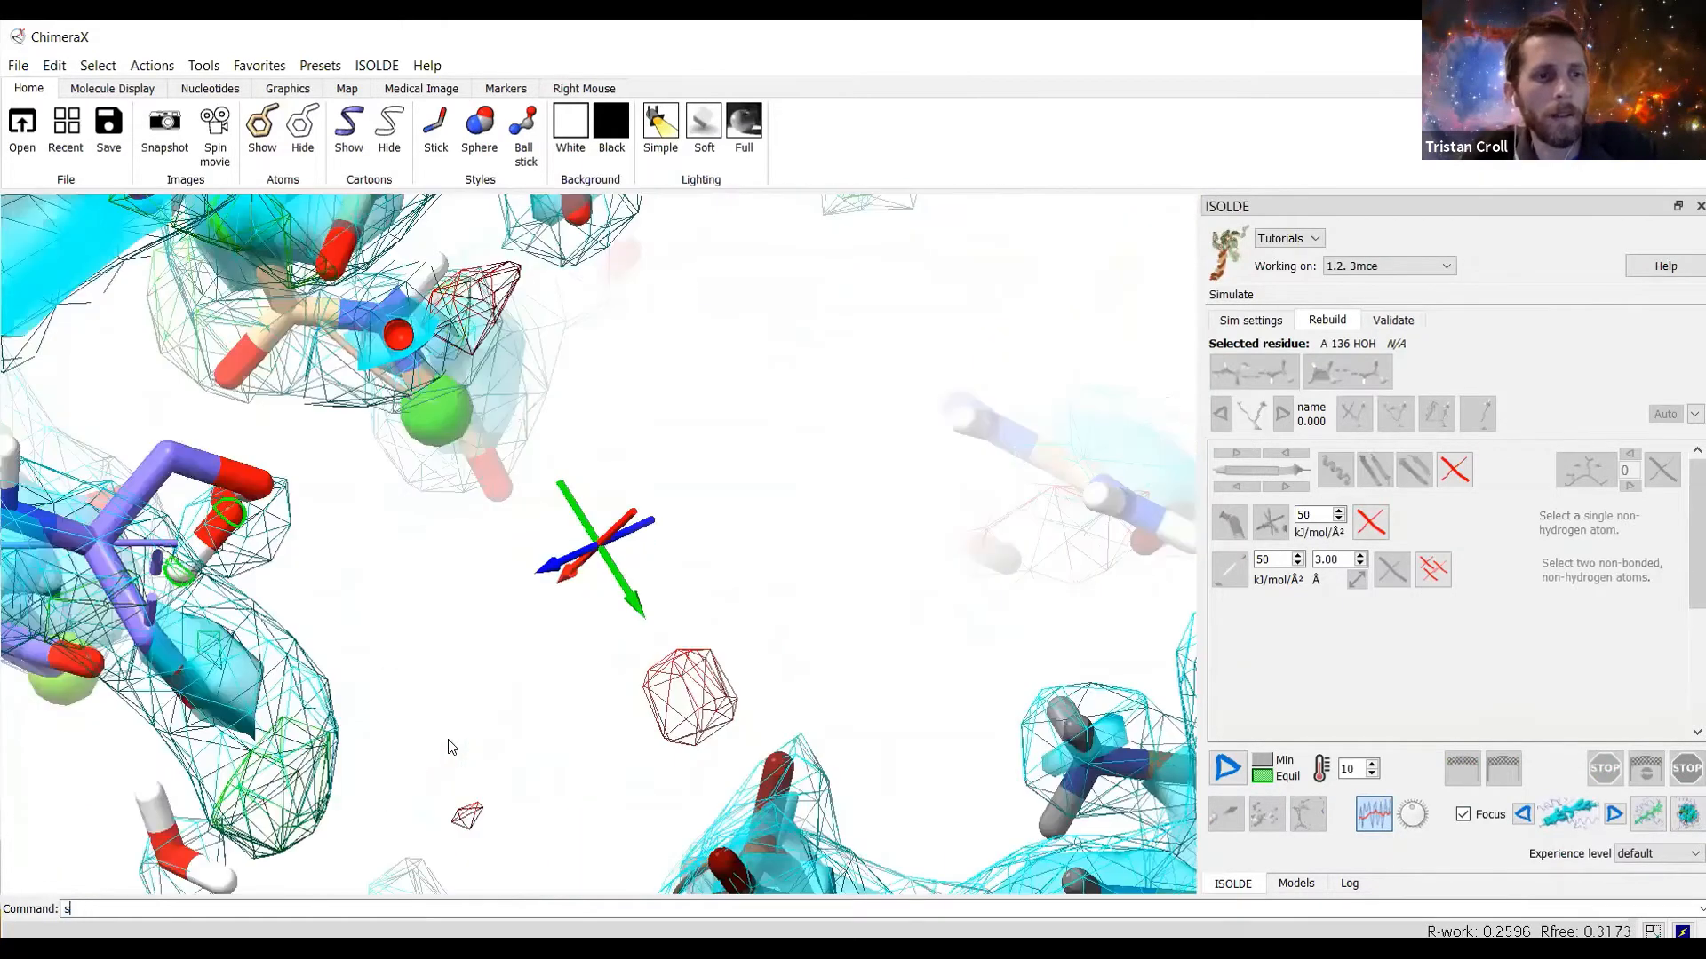
{"action": "type", "text": "olde add lig"}
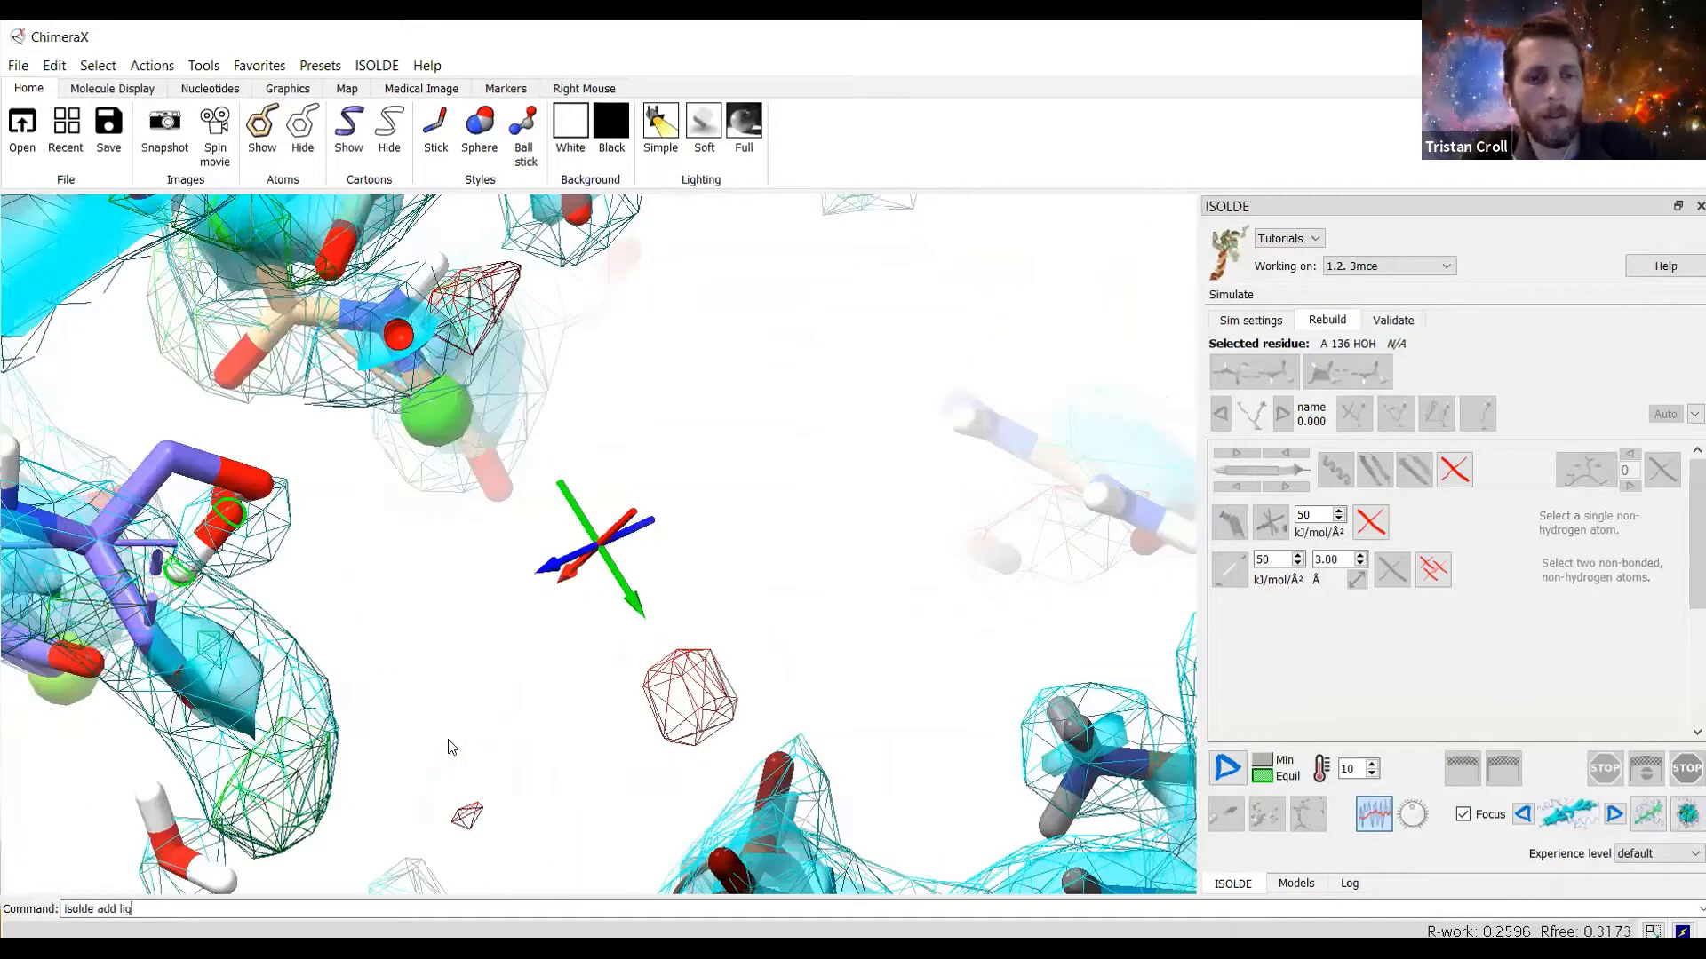
{"action": "type", "text": "and SO4"}
{"action": "key", "text": "Return"}
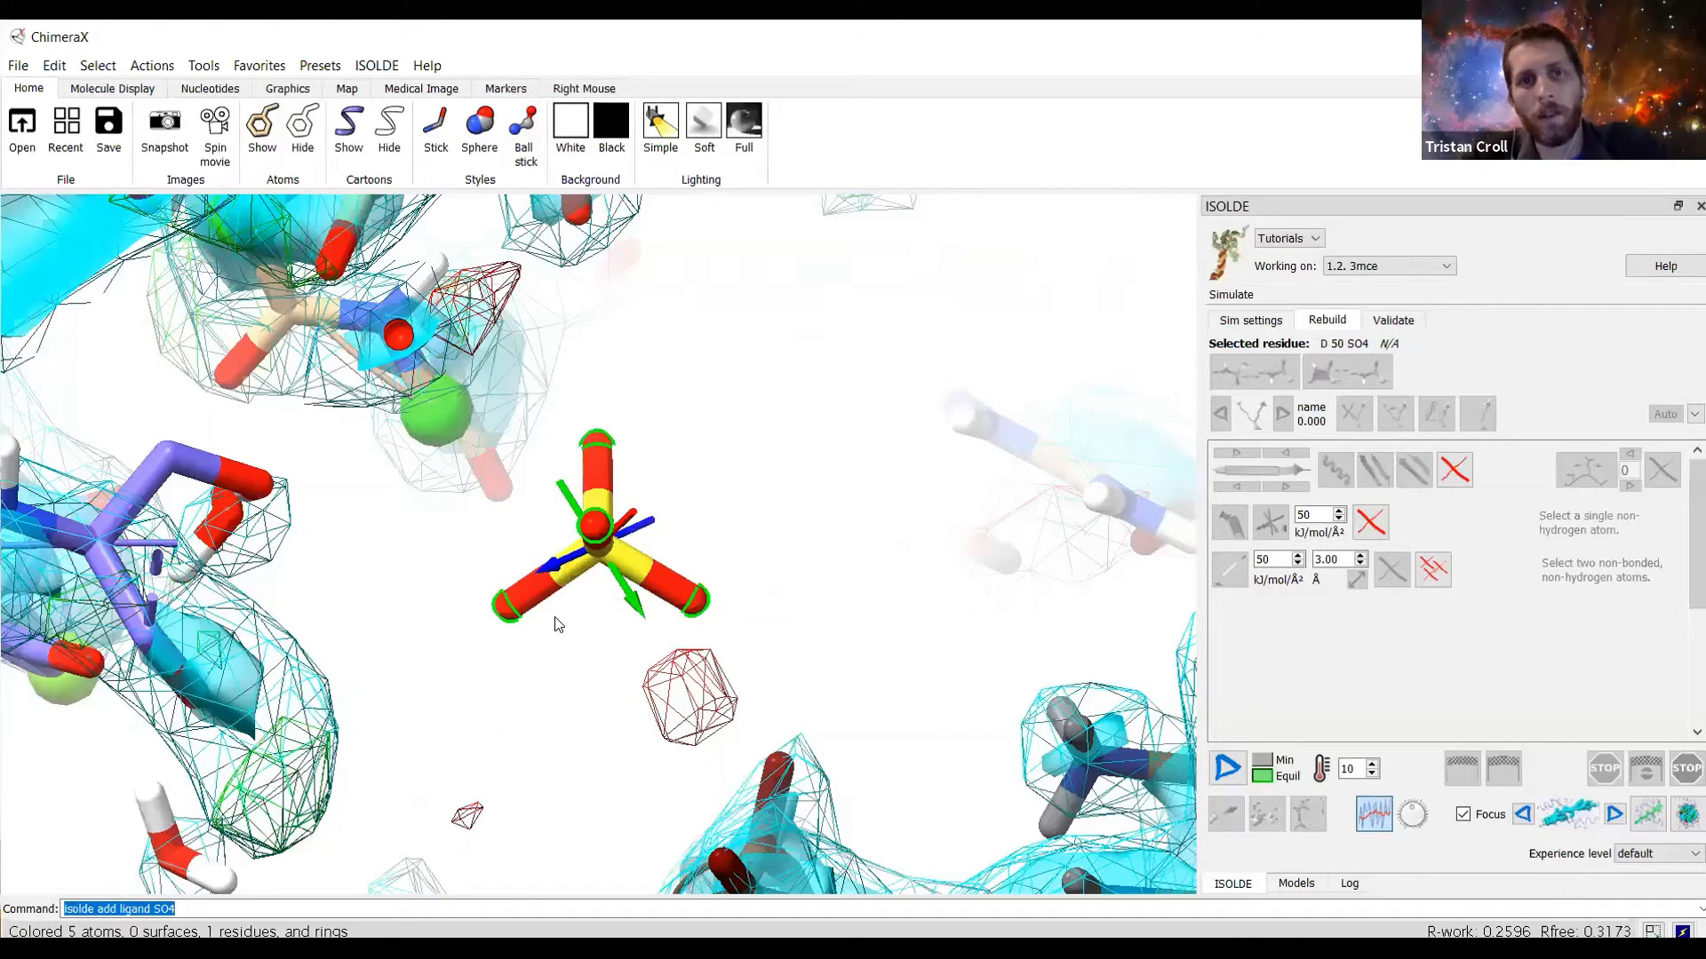
Select the whole SO4 residue just placed in the solvent region and delete it with del sel.
{"action": "left_click", "coordinate": [597, 544], "text": "ctrl"}
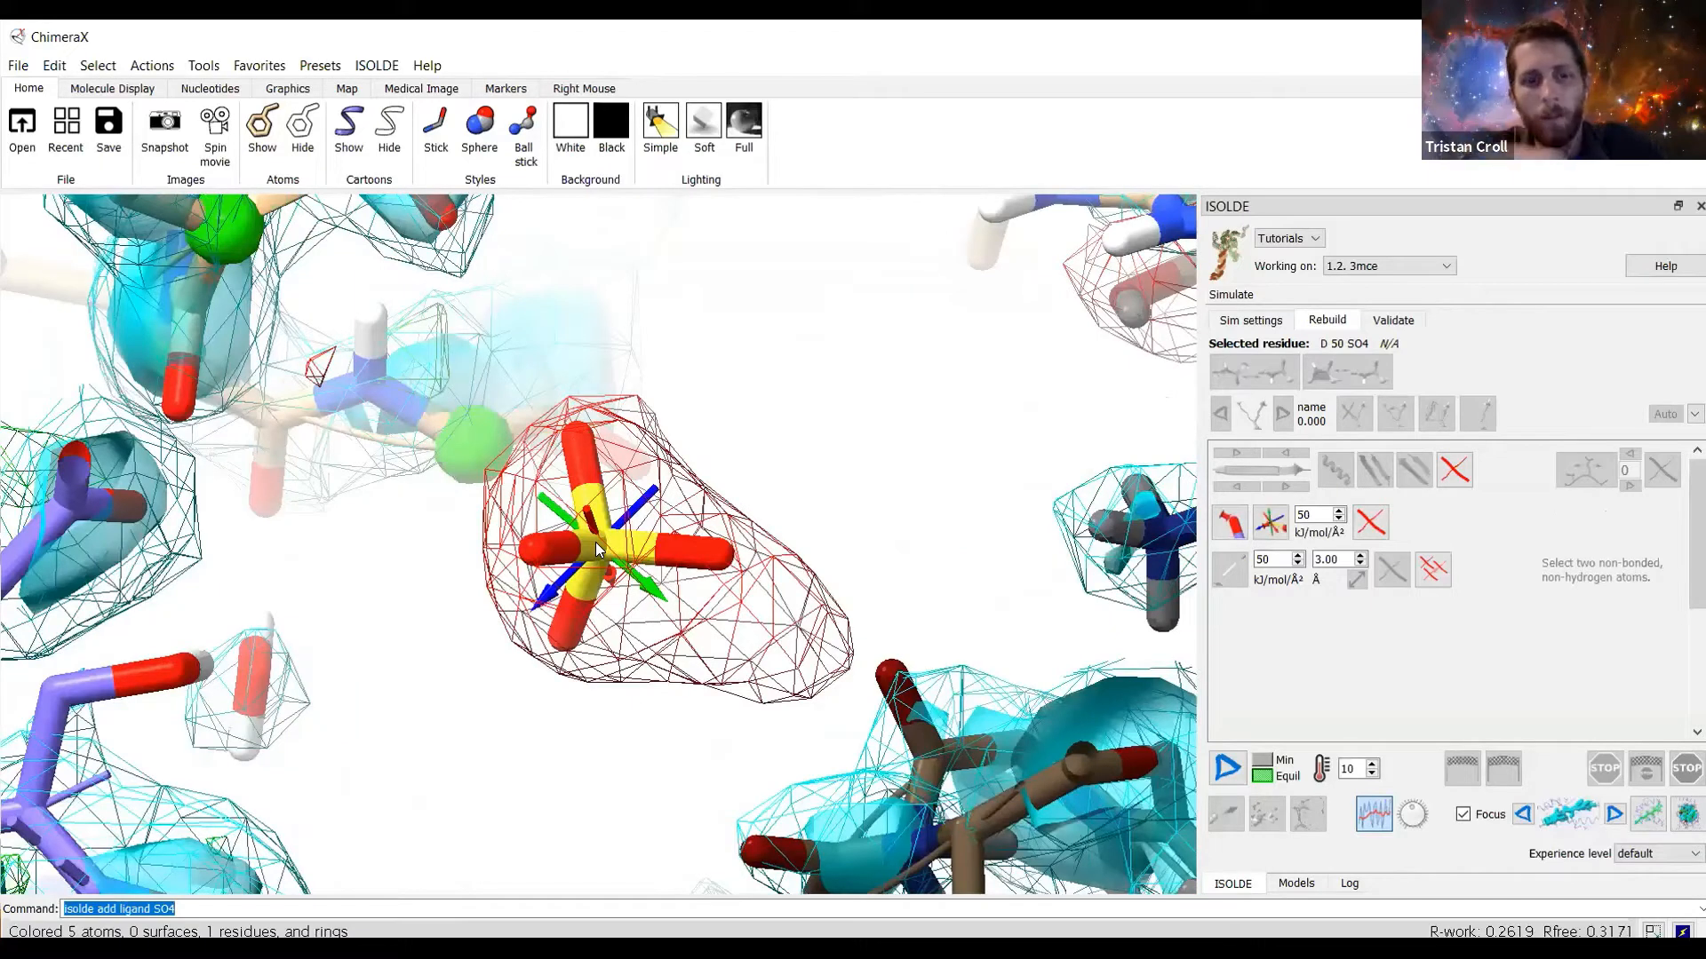
{"action": "key", "text": "Up"}
{"action": "type", "text": "d"}
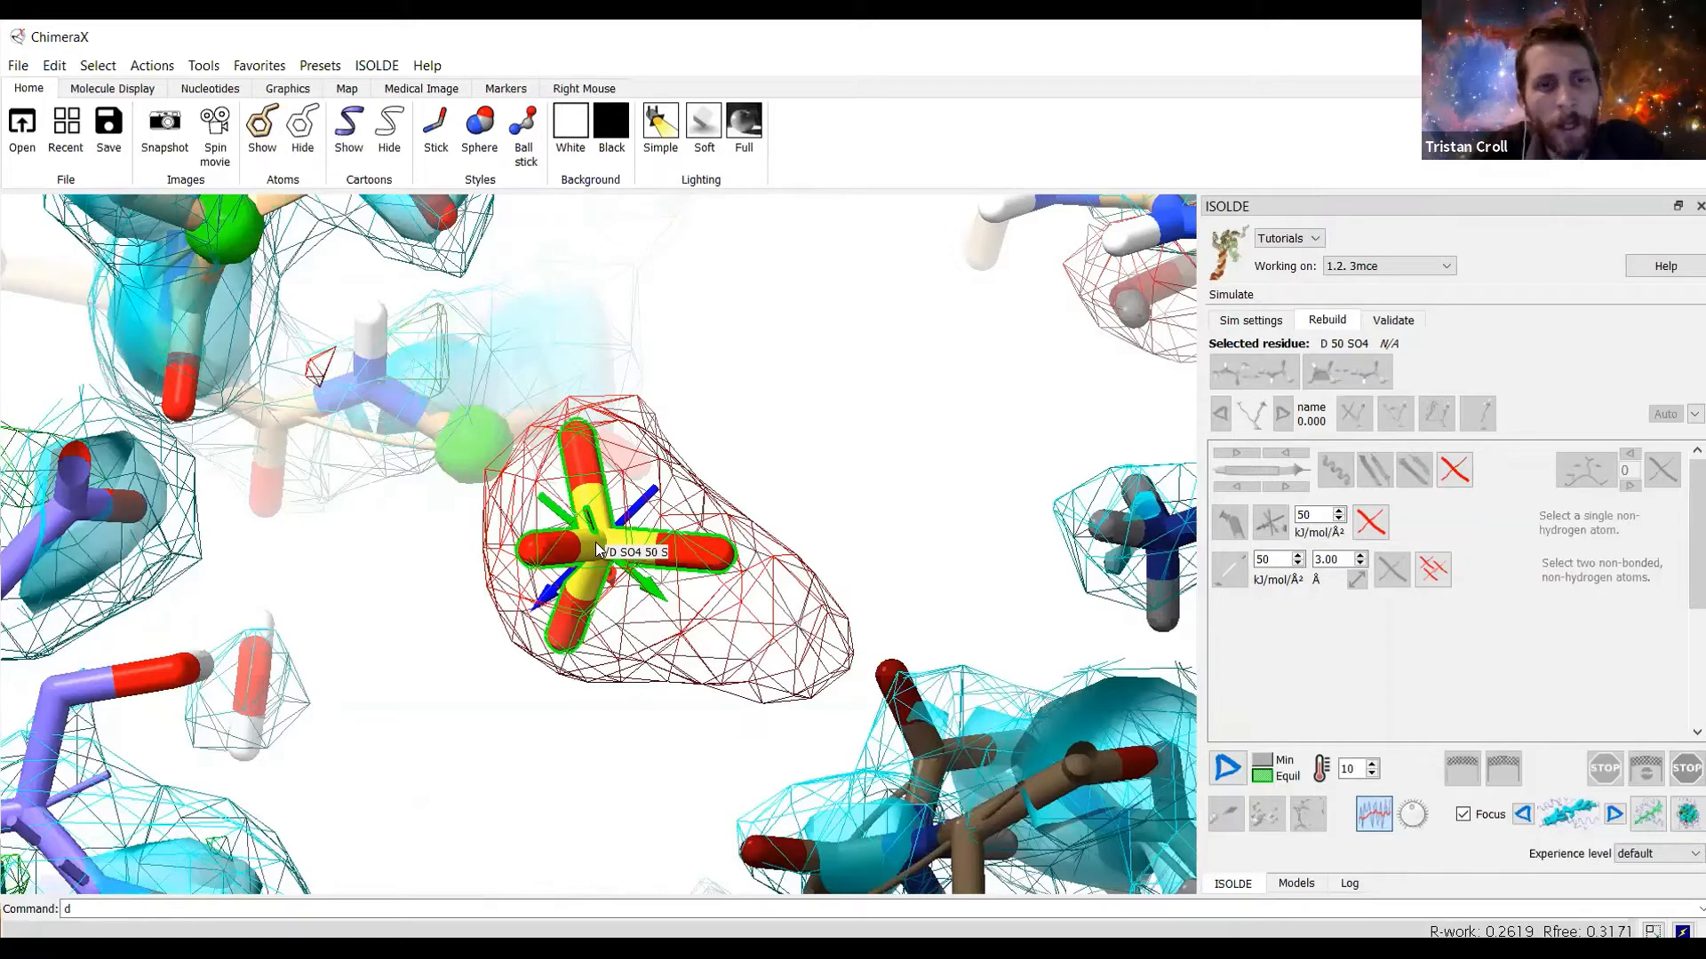
{"action": "type", "text": "del"}
{"action": "key", "text": "BackSpace"}
{"action": "key", "text": "BackSpace"}
{"action": "key", "text": "BackSpace"}
{"action": "key", "text": "BackSpace"}
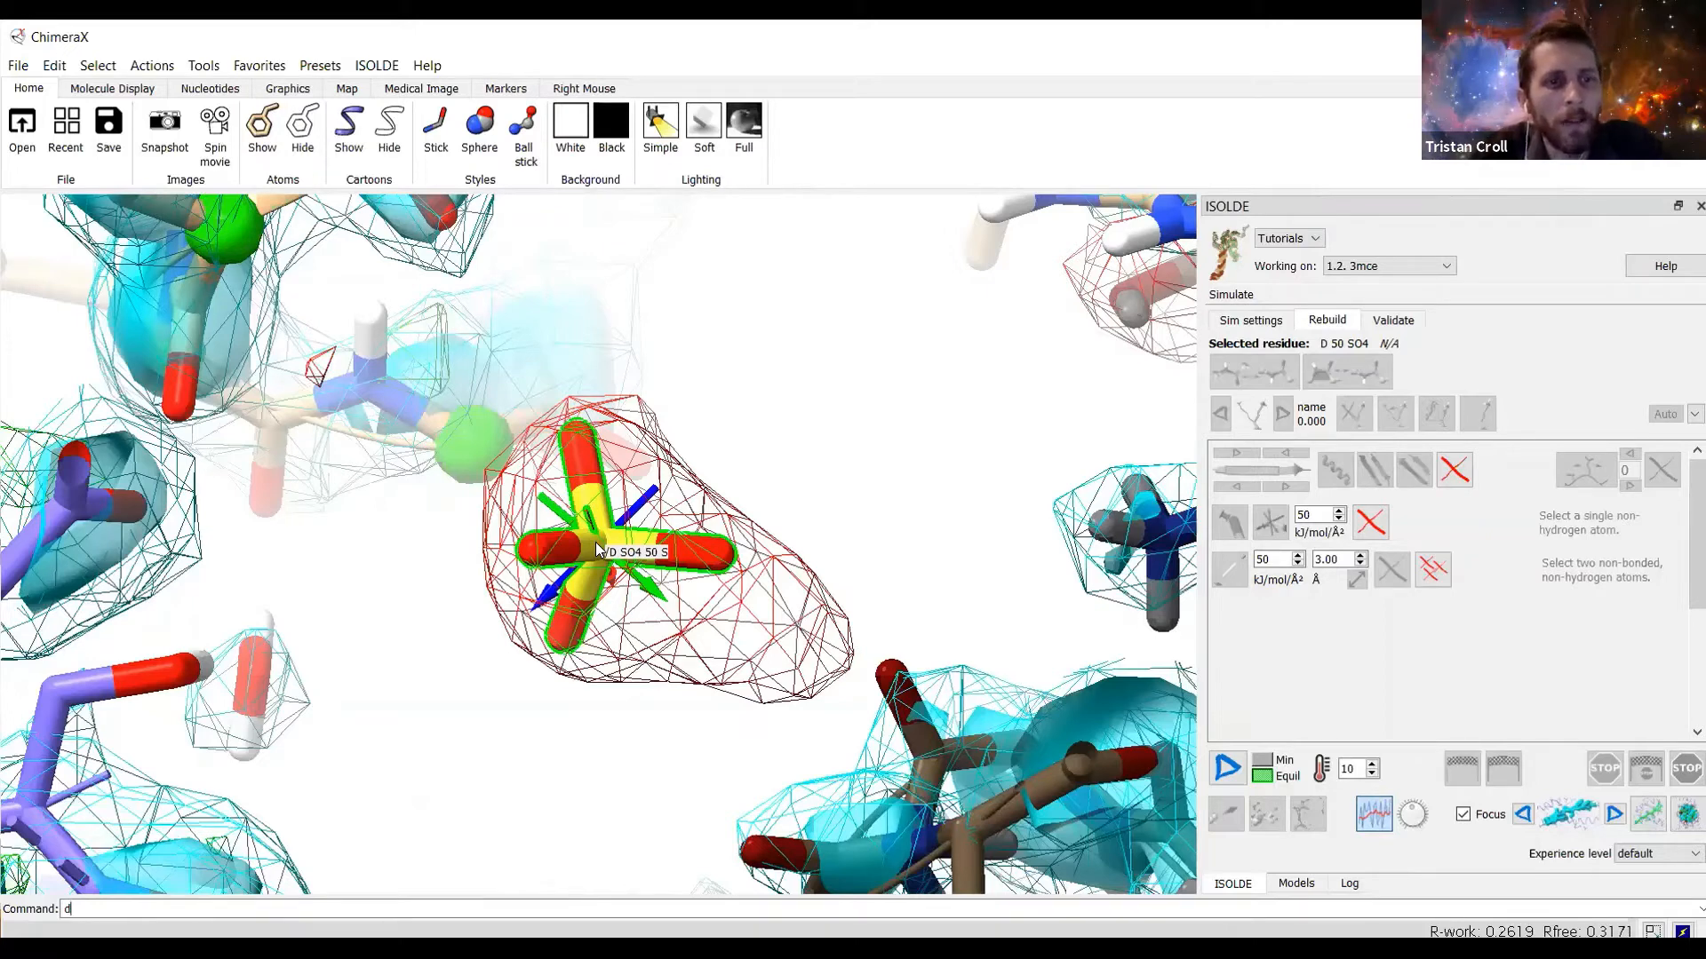
{"action": "type", "text": "el"}
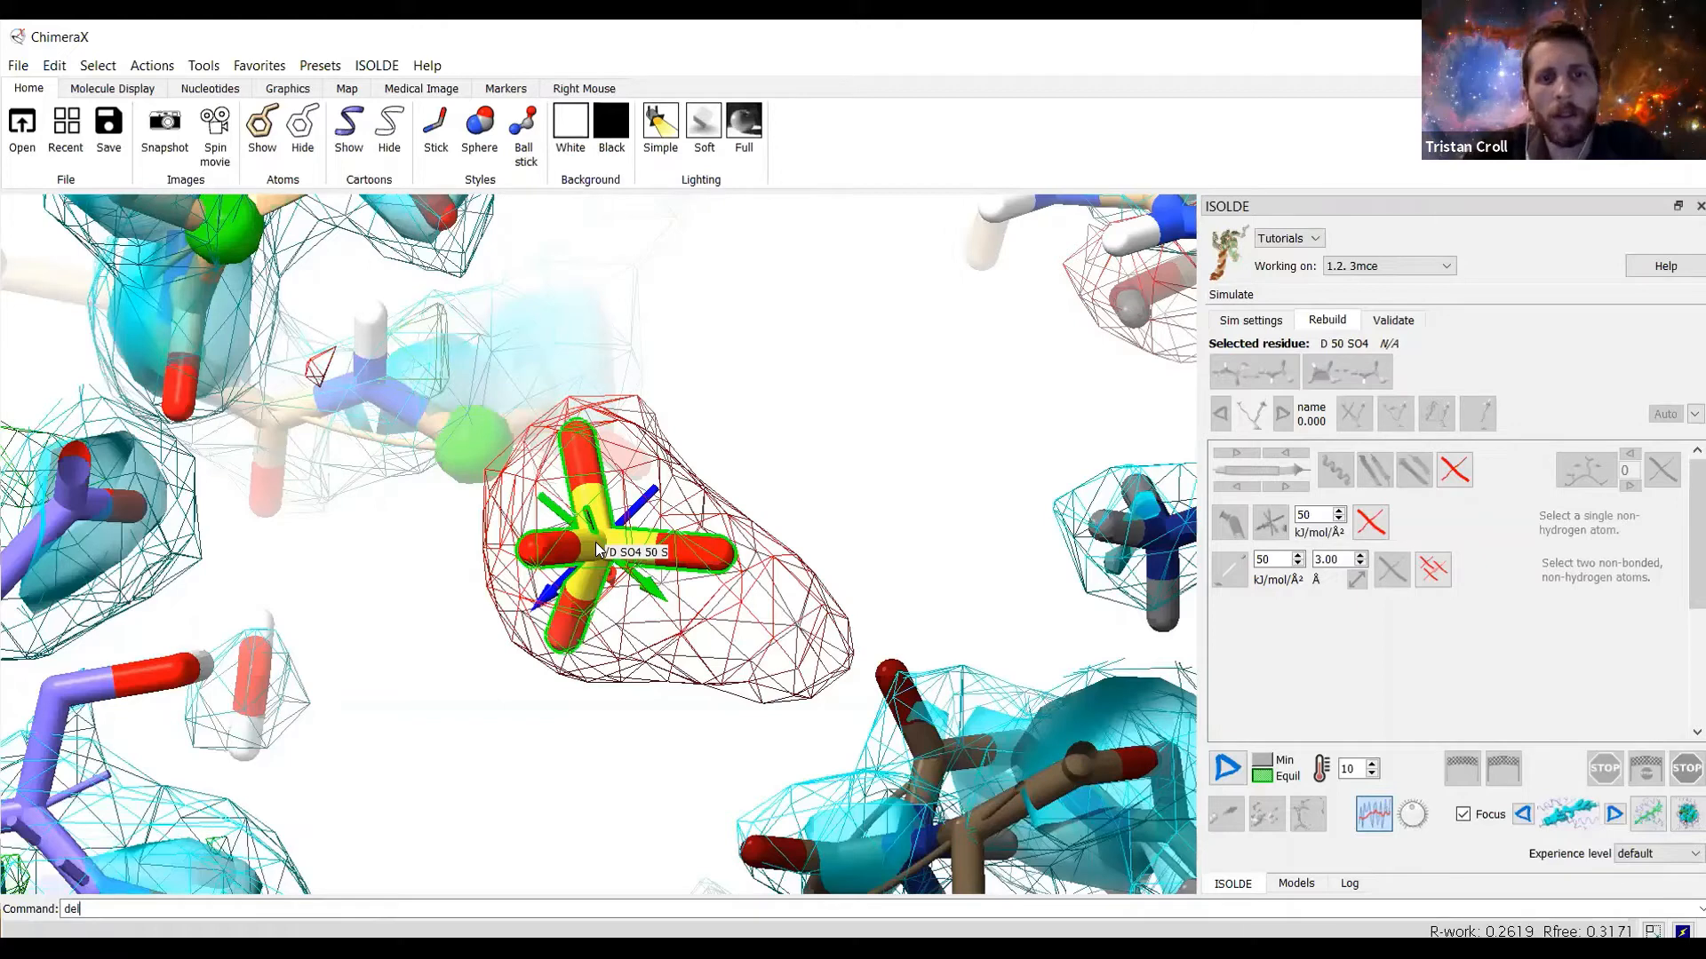
{"action": "type", "text": " sel"}
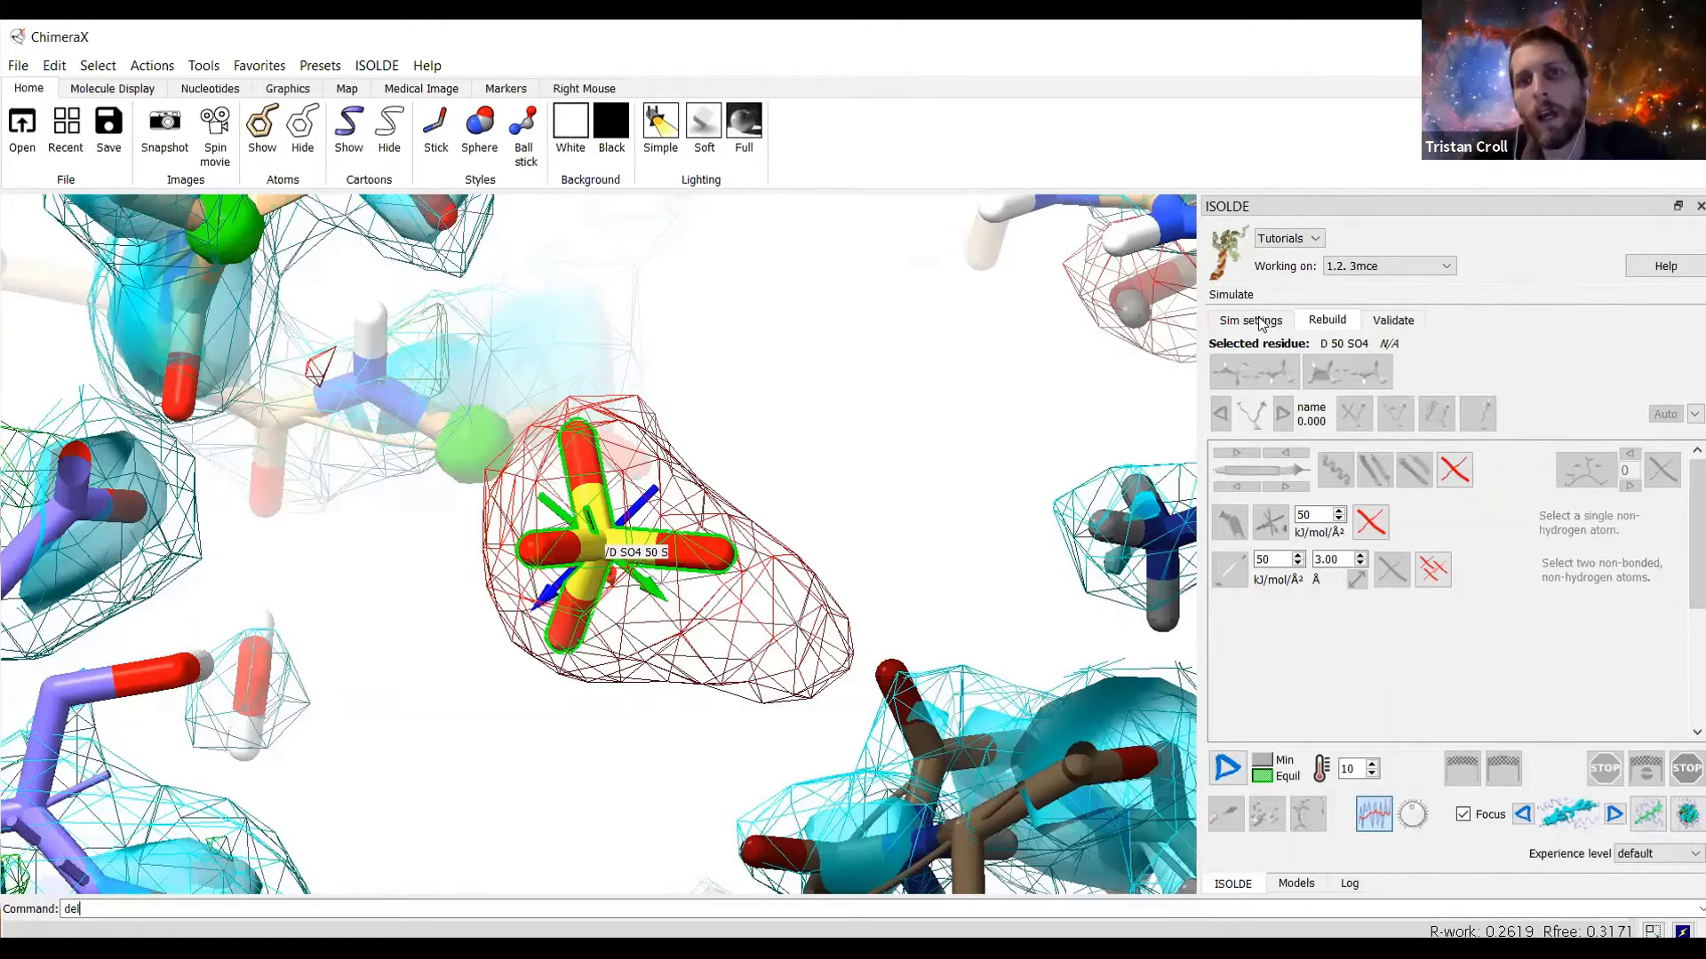
{"action": "key", "text": "Return"}
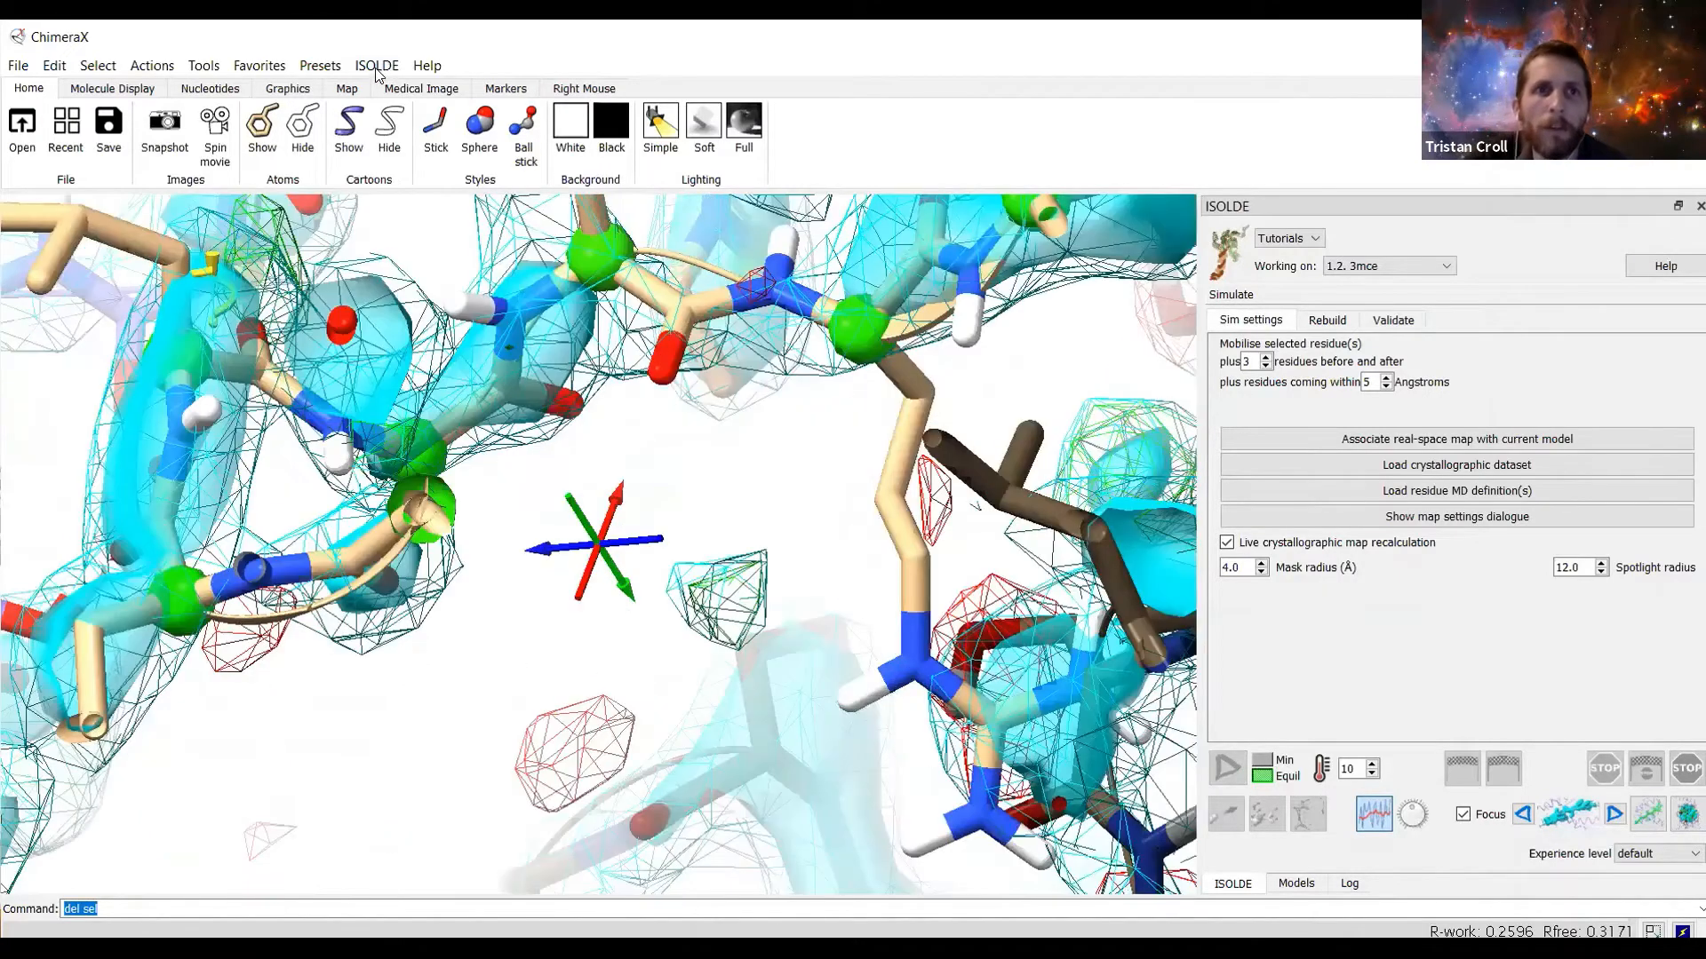
Look over the ISOLDE ligand preparation commands and the ffXML residue MD definition chooser, leaving without loading a file.
{"action": "left_click", "coordinate": [376, 65]}
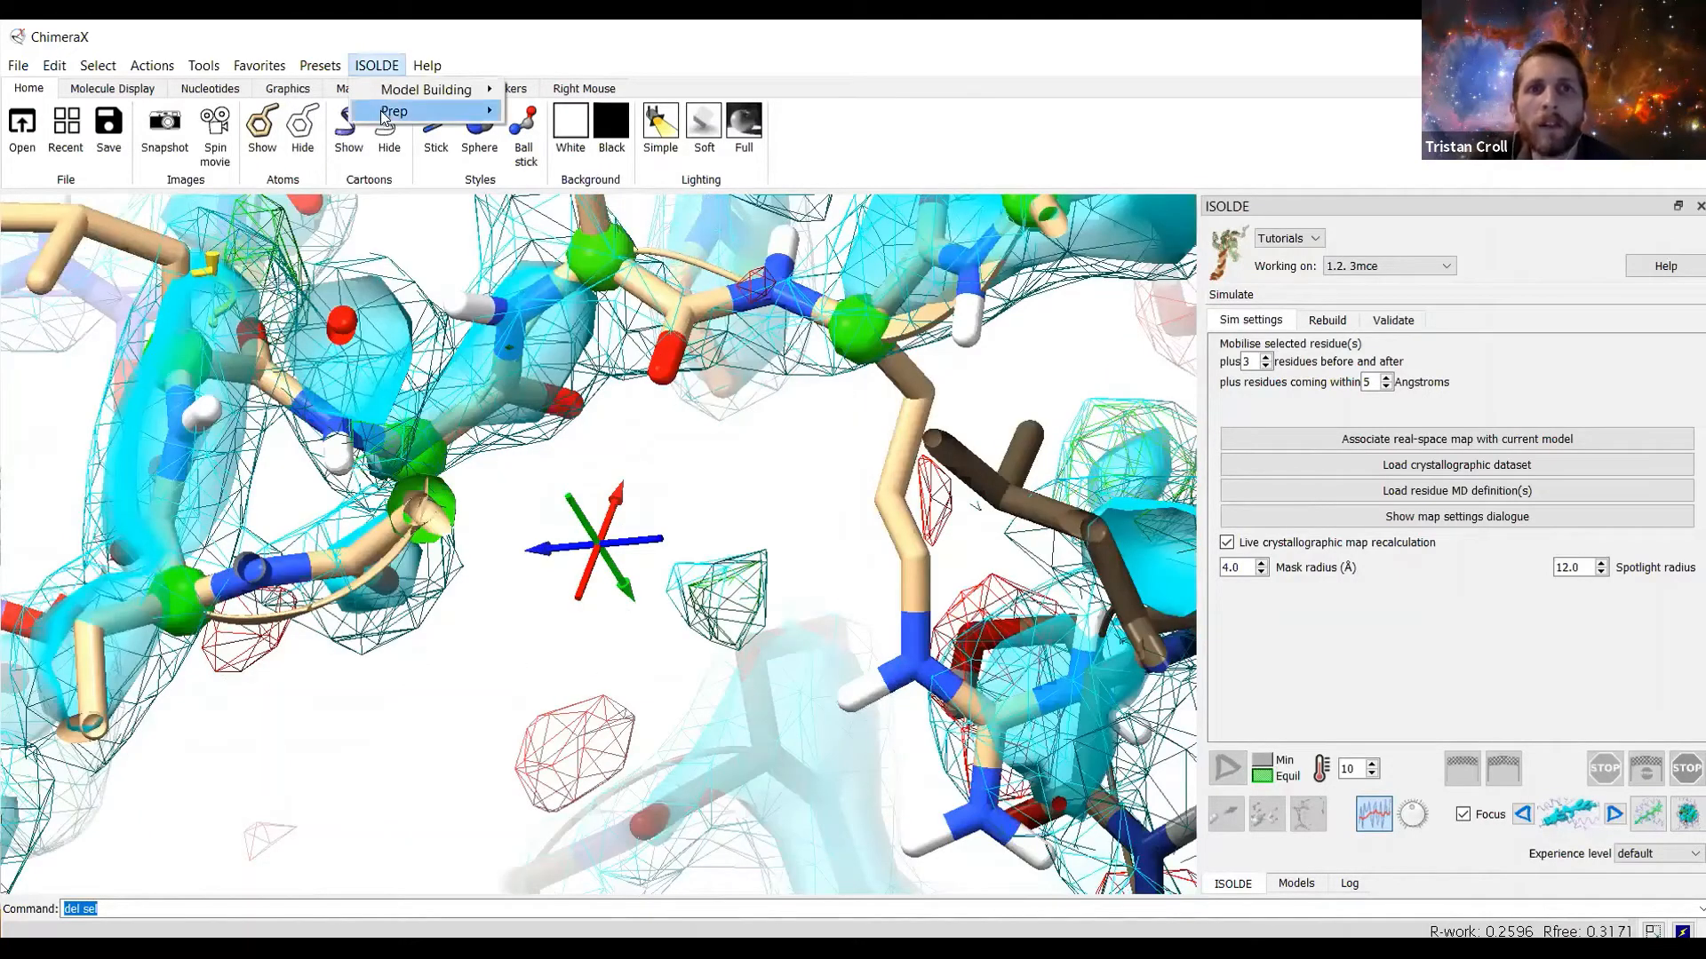
{"action": "mouse_move", "coordinate": [380, 110]}
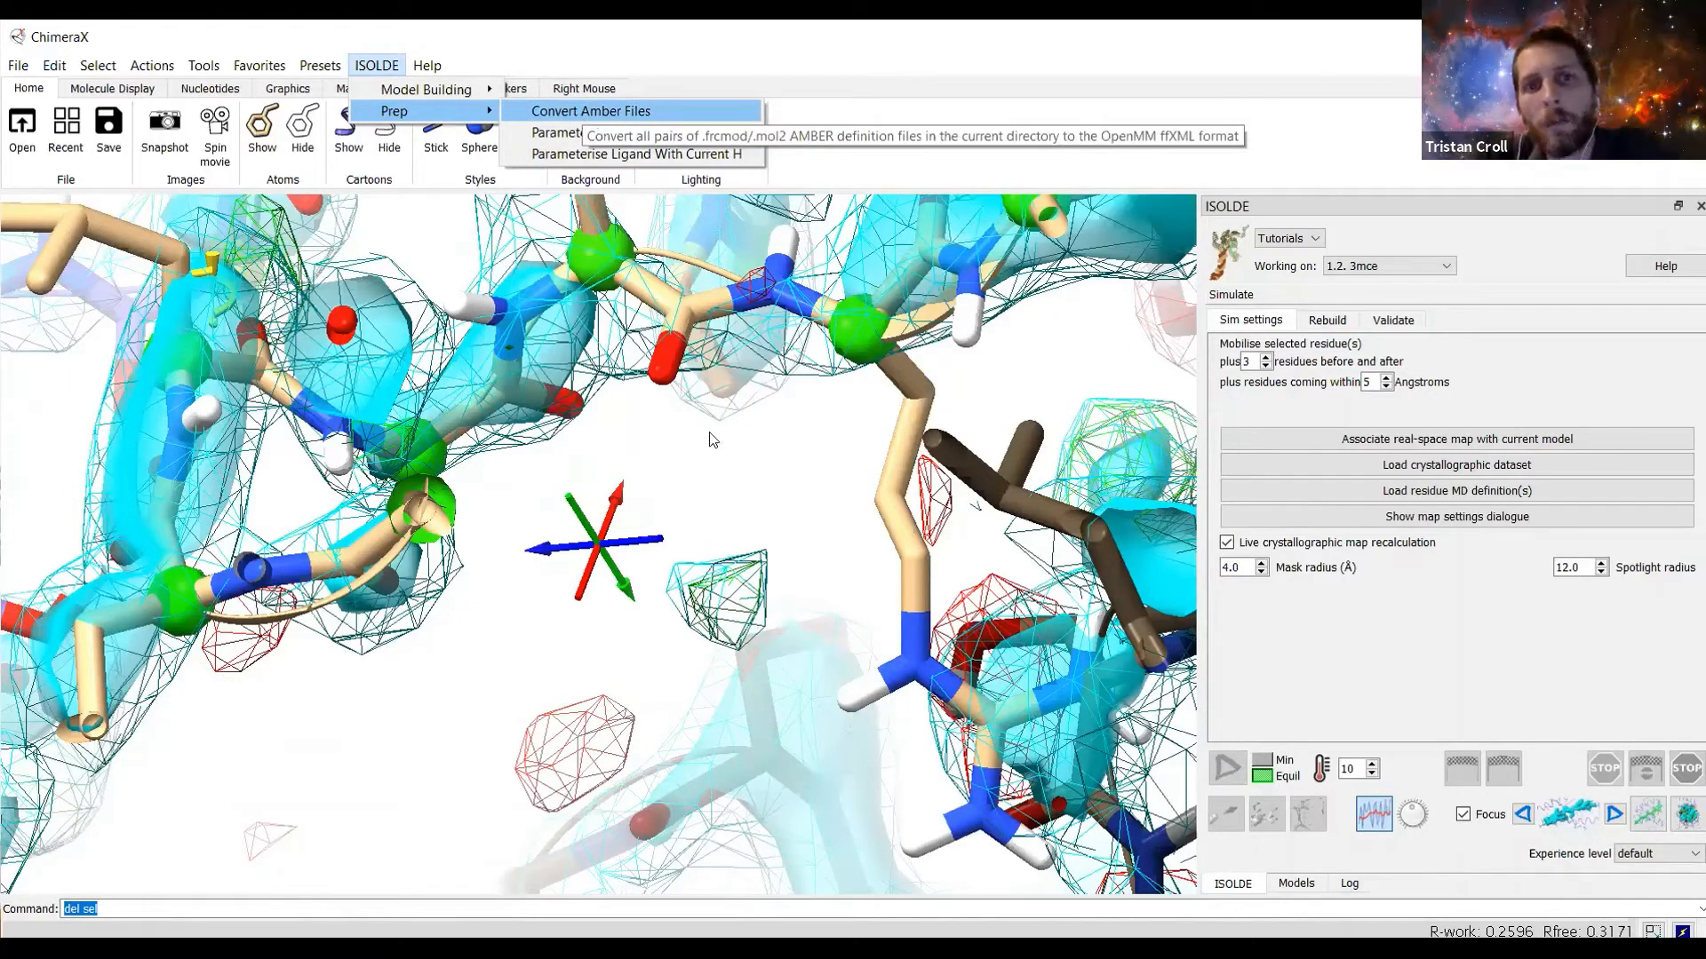
{"action": "left_click", "coordinate": [662, 578]}
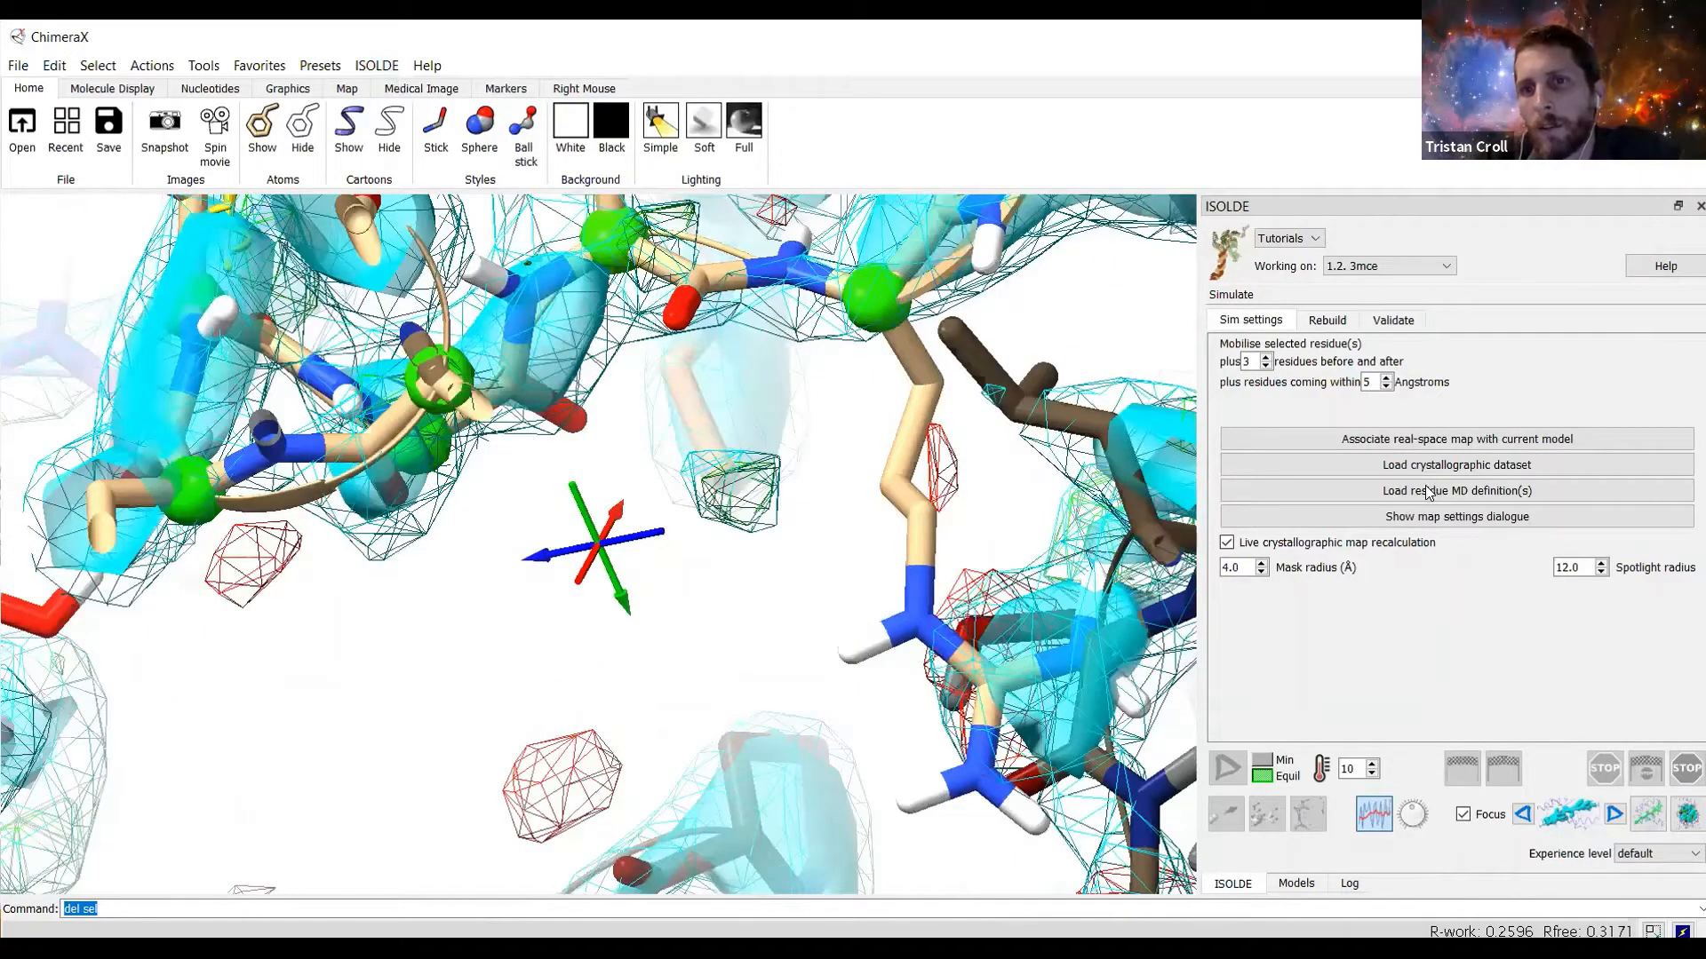
{"action": "left_click", "coordinate": [1428, 491]}
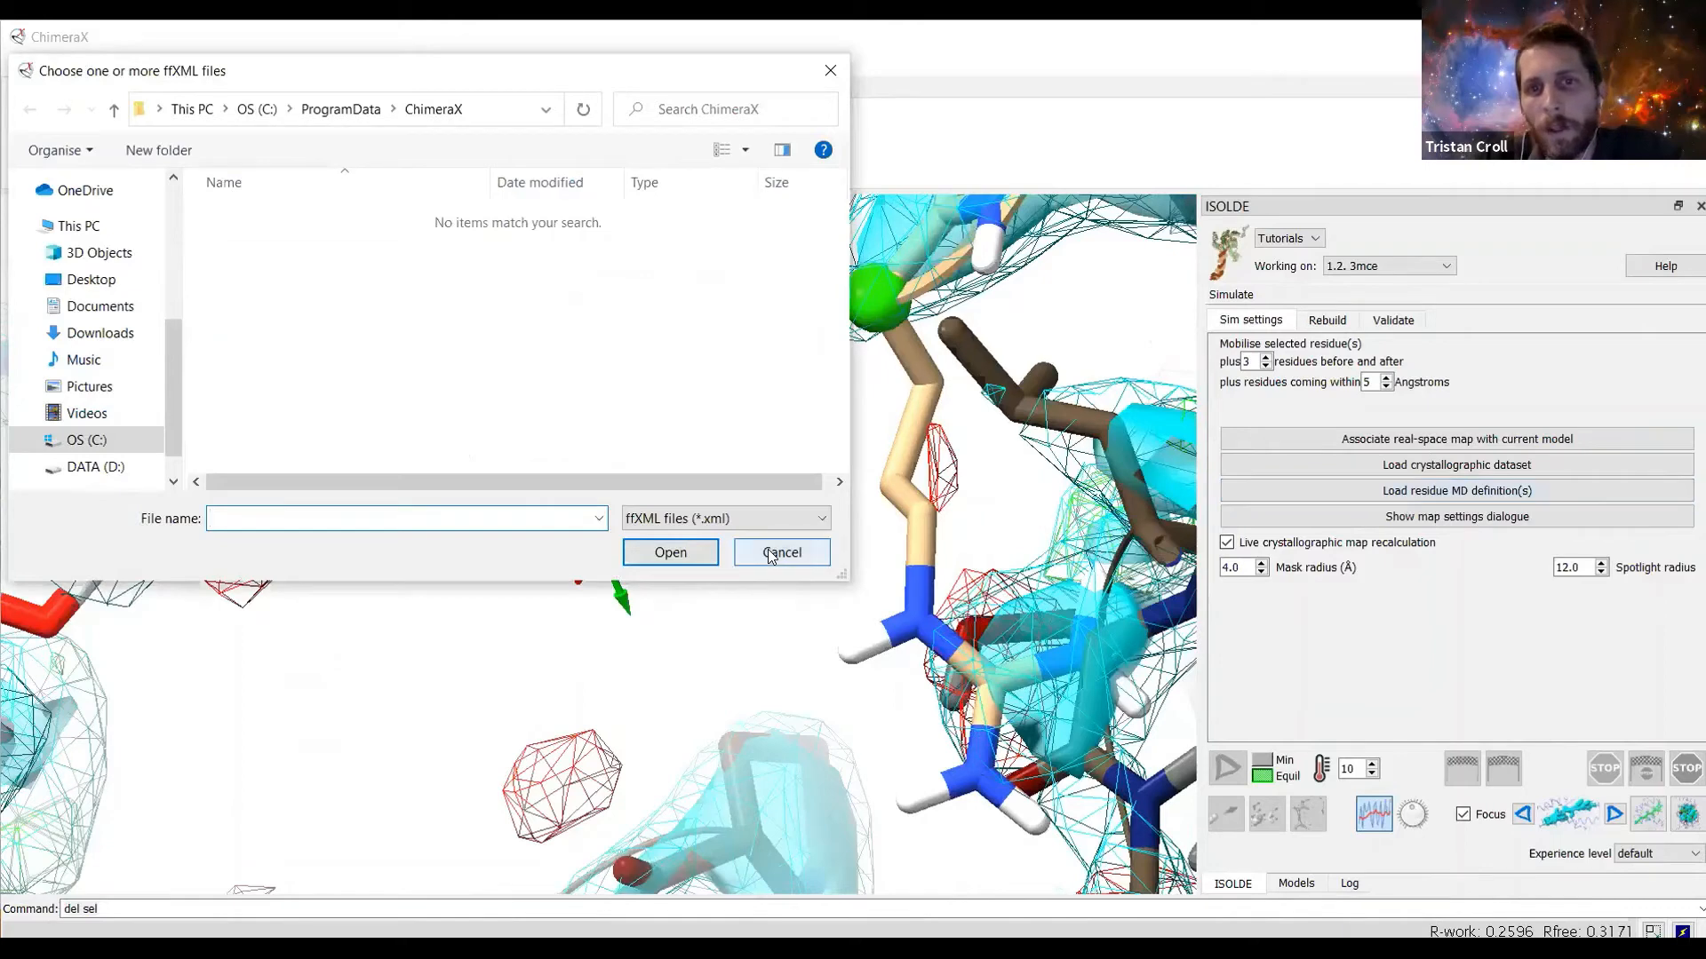
{"action": "left_click", "coordinate": [804, 555]}
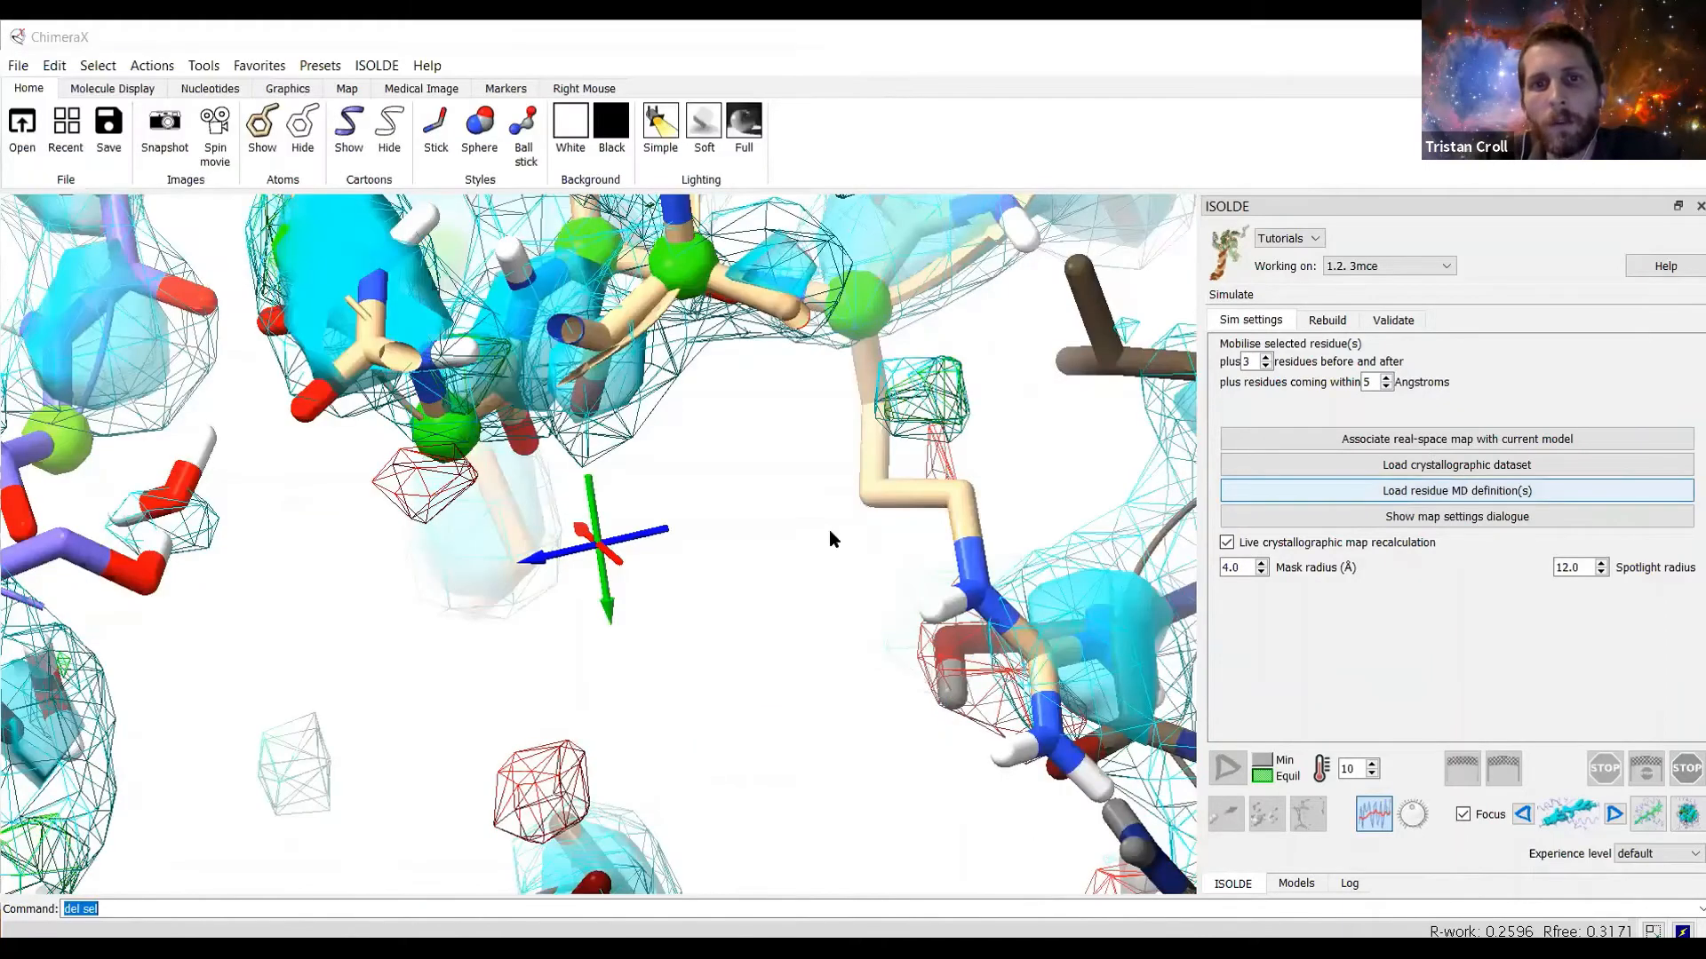
Start a simulation around arginine 86 of chain D and tug its side chain away from the overlapping symmetry copy.
{"action": "scroll", "coordinate": [829, 529], "scroll_direction": "down", "scroll_amount": 5}
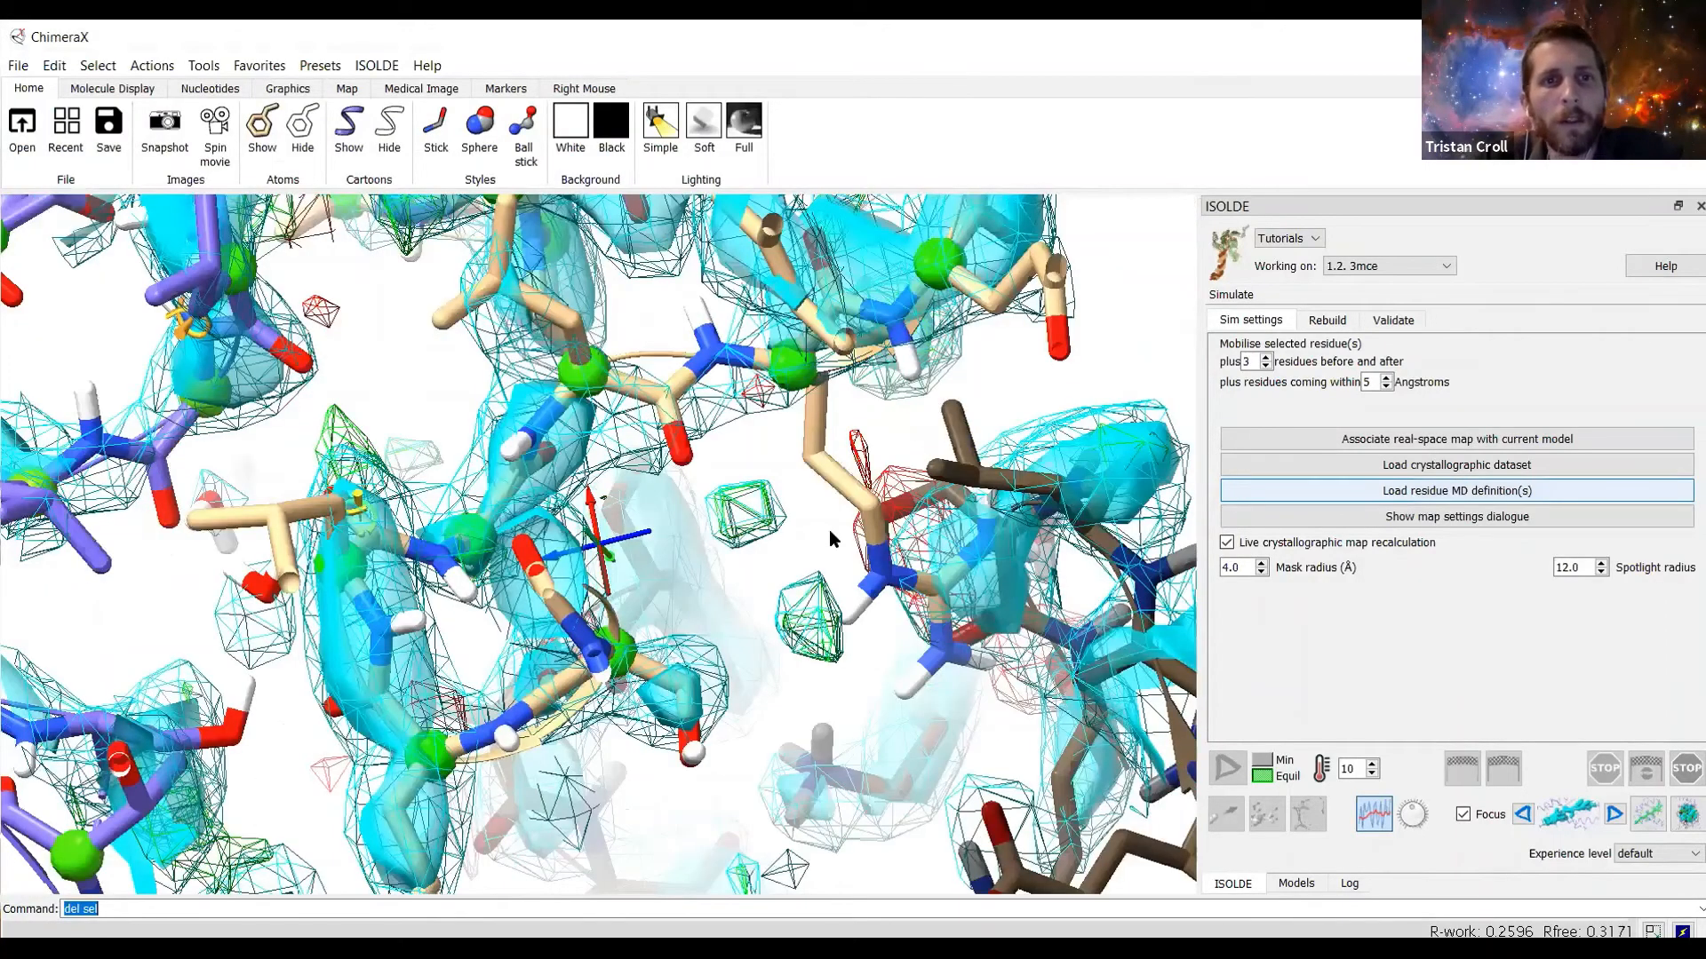
{"action": "left_click_drag", "start_coordinate": [766, 530], "coordinate": [718, 436]}
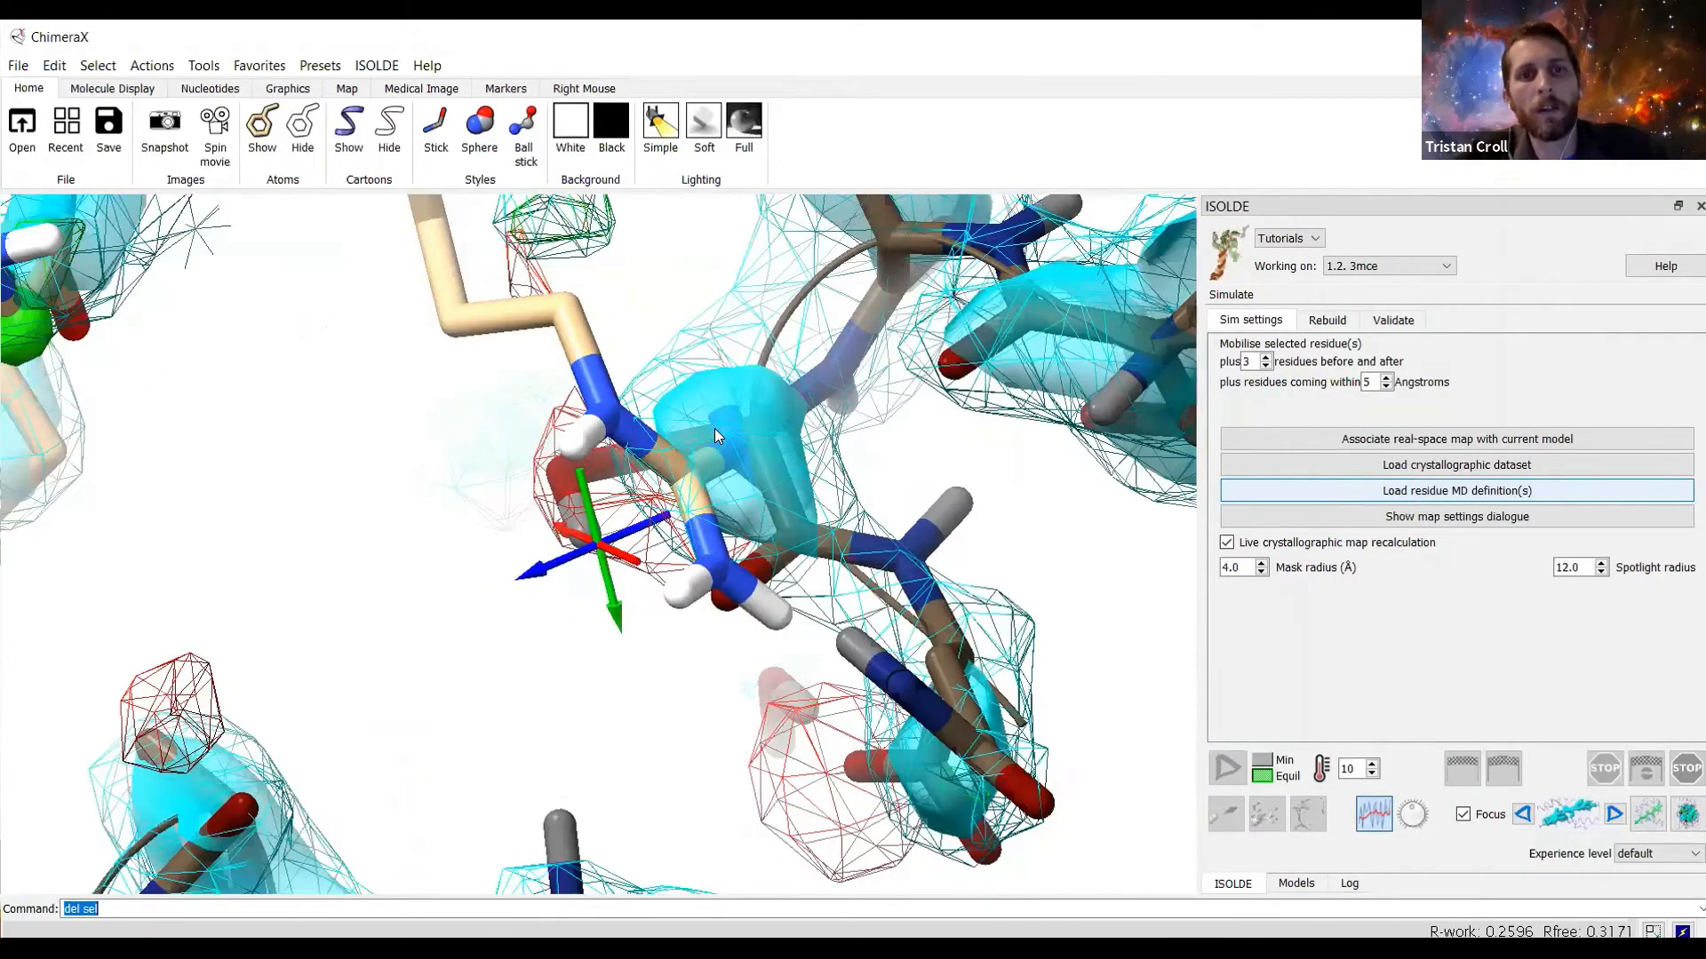
{"action": "left_click", "coordinate": [1227, 770]}
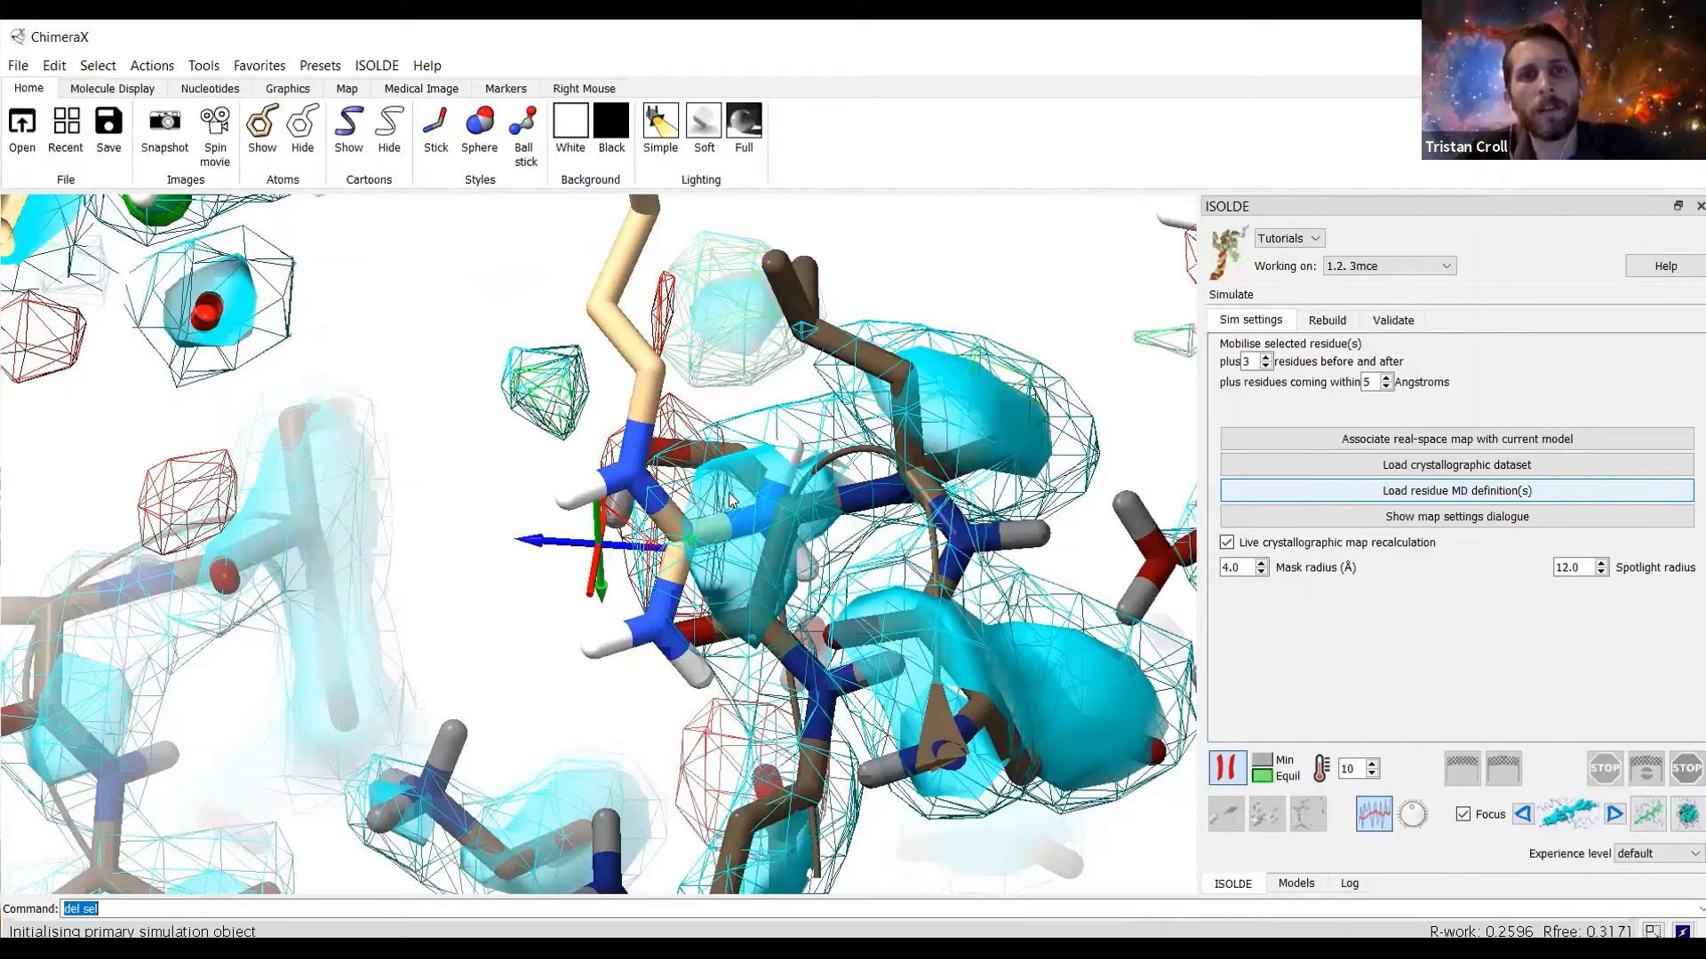
{"action": "left_click_drag", "start_coordinate": [691, 413], "coordinate": [703, 577]}
{"action": "right_click_drag", "start_coordinate": [705, 584], "coordinate": [418, 278]}
{"action": "left_click_drag", "start_coordinate": [419, 278], "coordinate": [623, 579]}
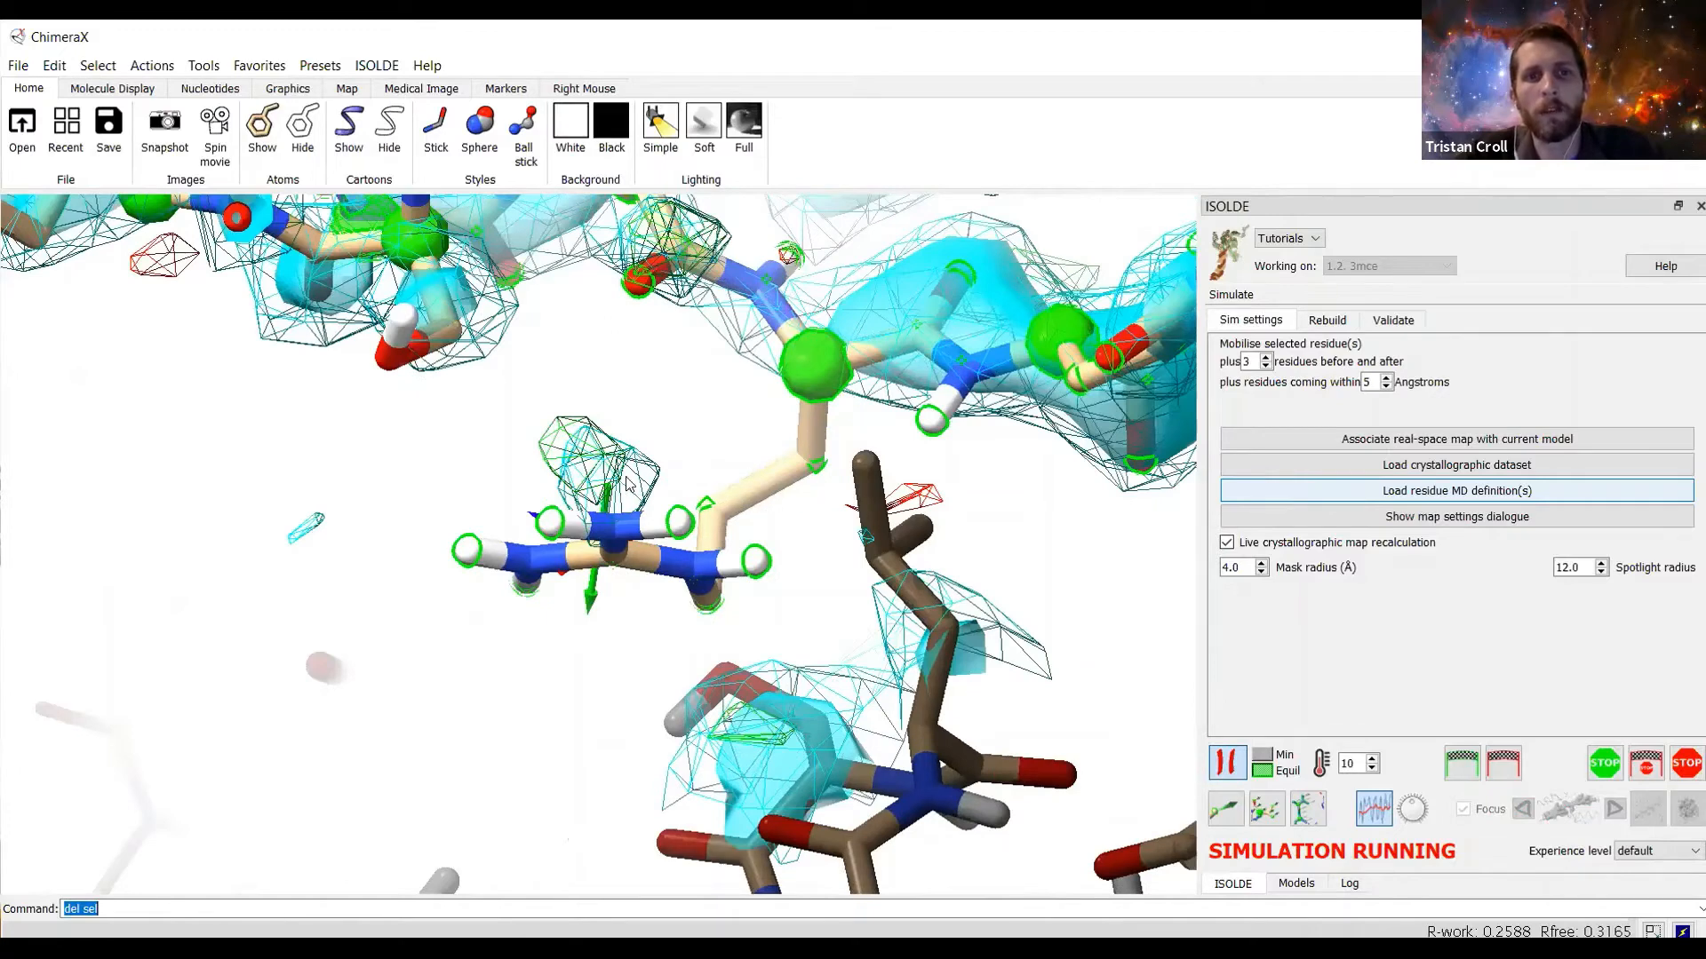
Move the pivot beside arginine 86's guanidinium group and pin the selected side-chain atom to it at 50 kJ/mol/Å².
{"action": "middle_click_drag", "start_coordinate": [626, 484], "coordinate": [606, 441]}
{"action": "right_click_drag", "start_coordinate": [605, 434], "coordinate": [548, 354]}
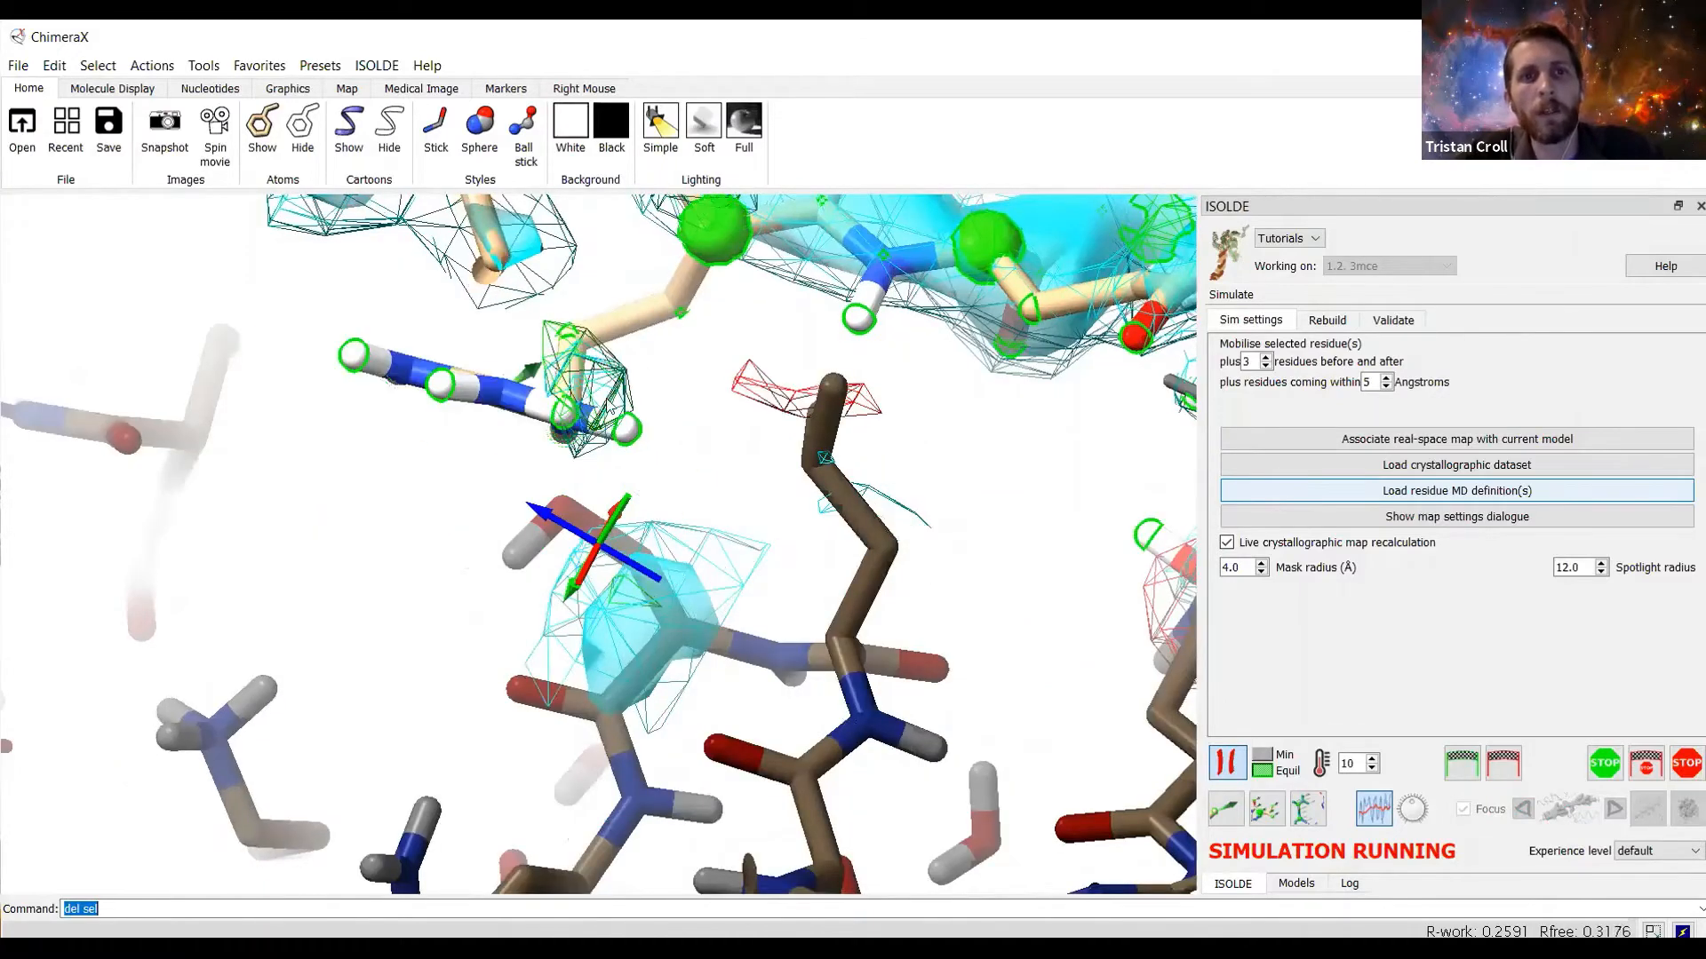
{"action": "left_click_drag", "start_coordinate": [634, 397], "coordinate": [655, 336]}
{"action": "left_click_drag", "start_coordinate": [605, 433], "coordinate": [573, 537]}
{"action": "left_click_drag", "start_coordinate": [628, 478], "coordinate": [547, 428]}
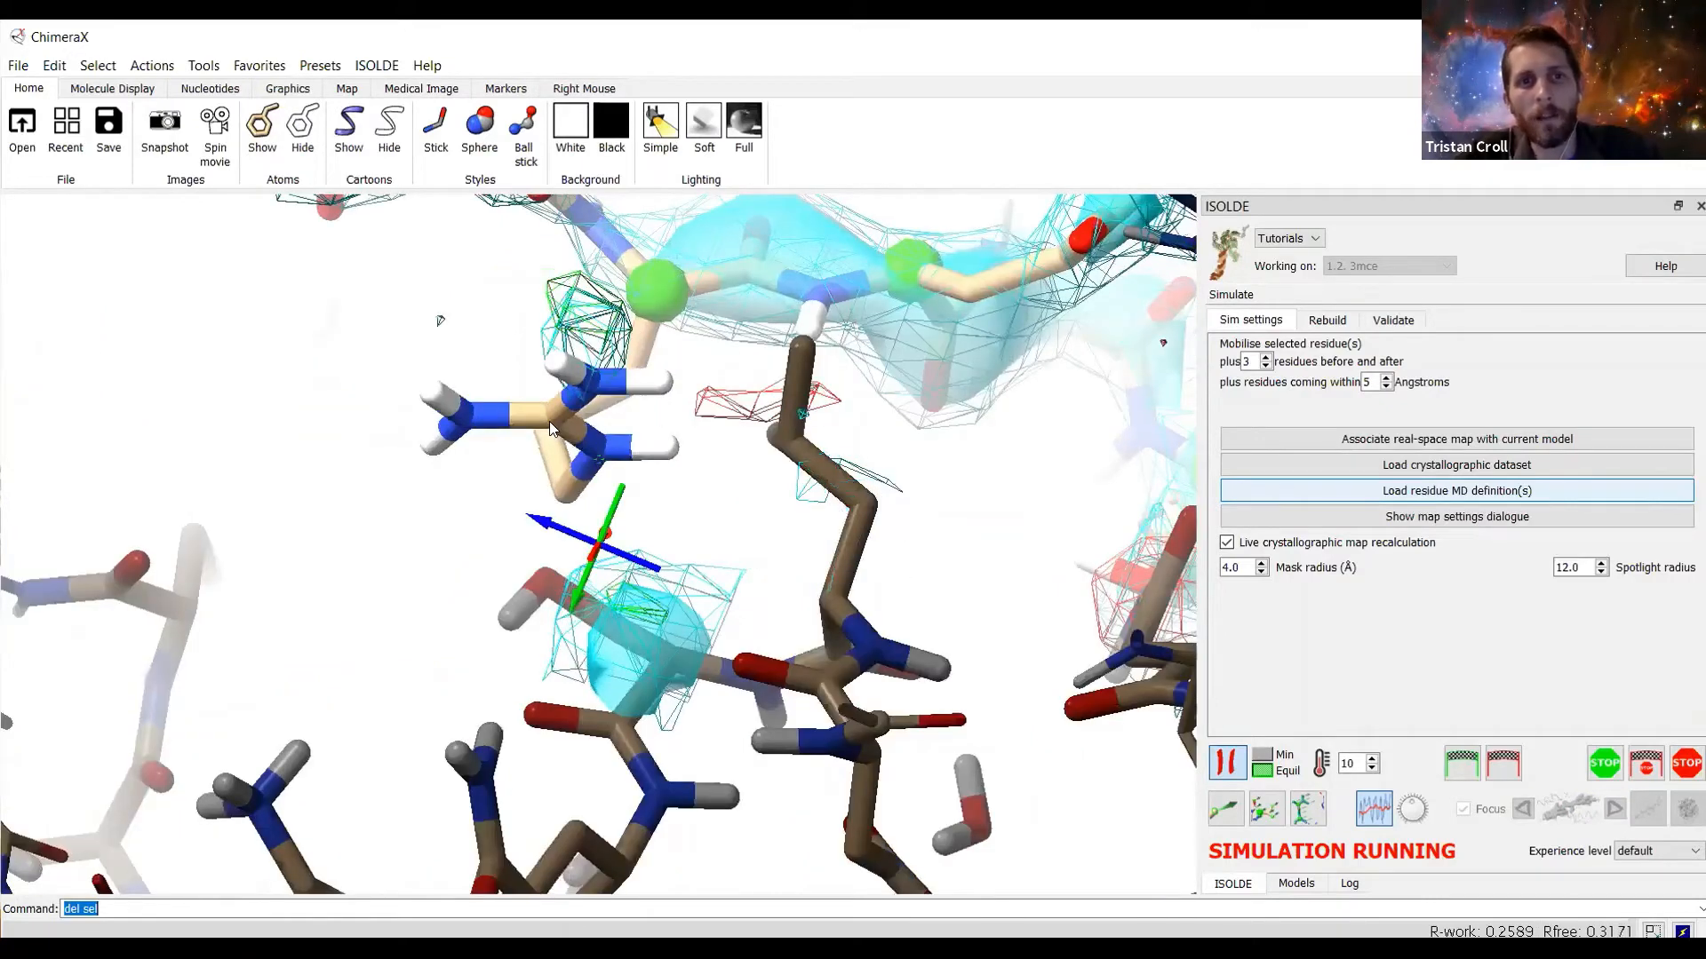
{"action": "middle_click_drag", "start_coordinate": [549, 421], "coordinate": [755, 573]}
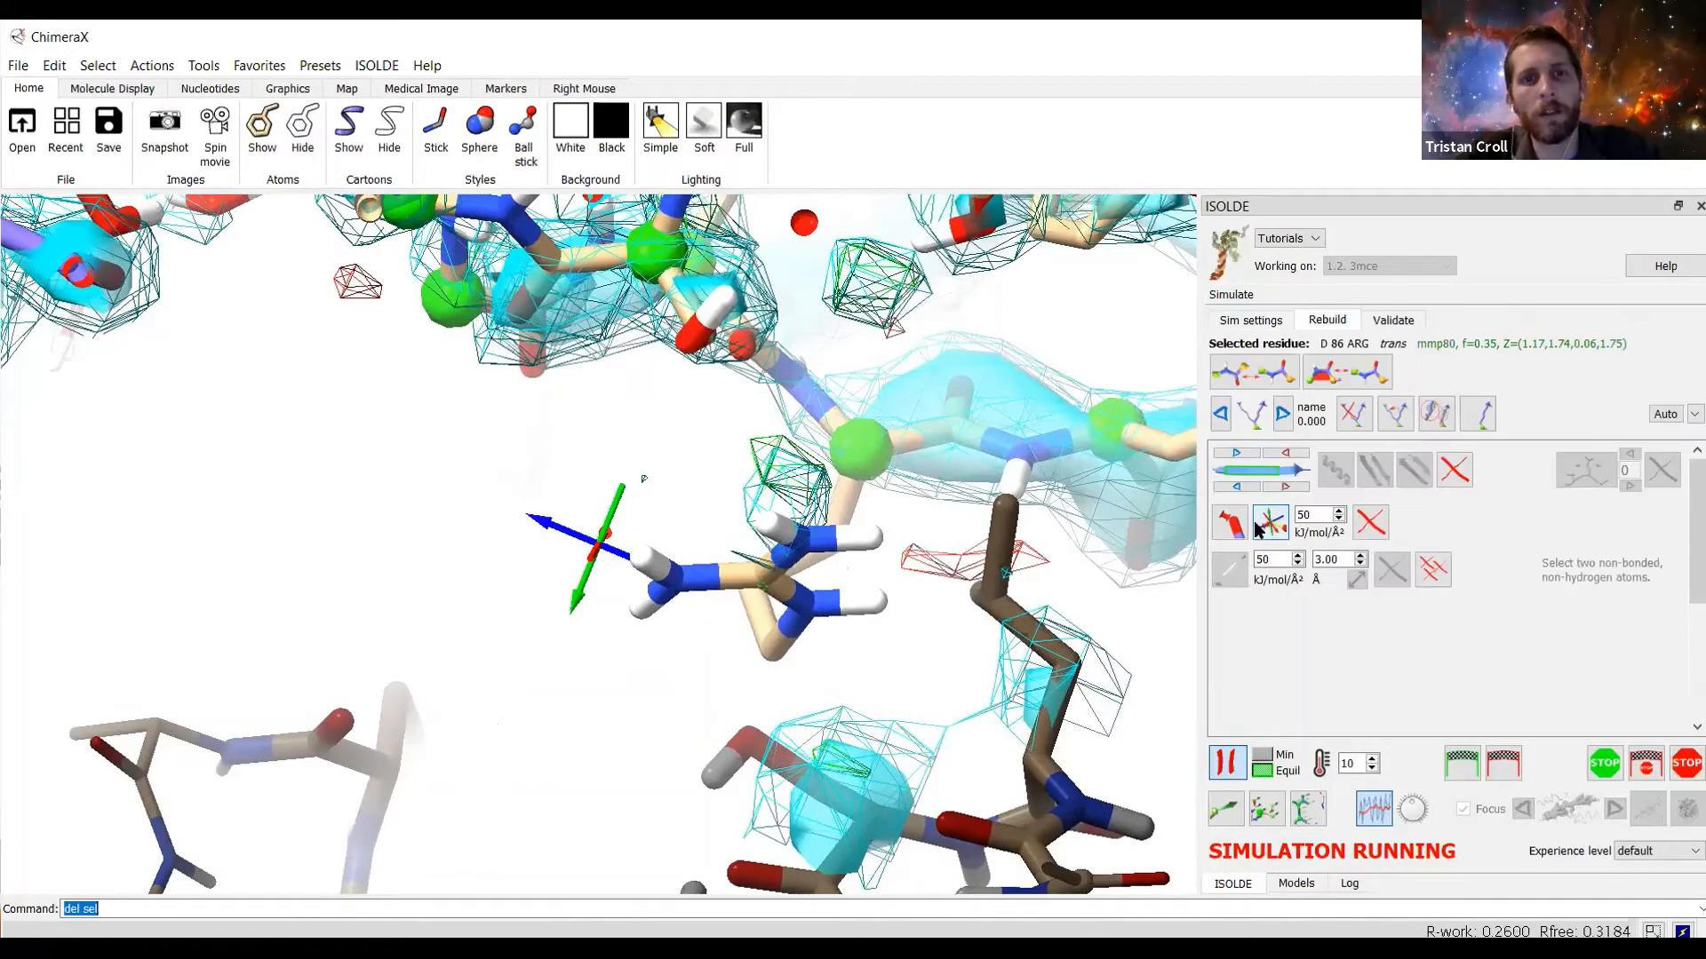
{"action": "left_click", "coordinate": [1258, 530]}
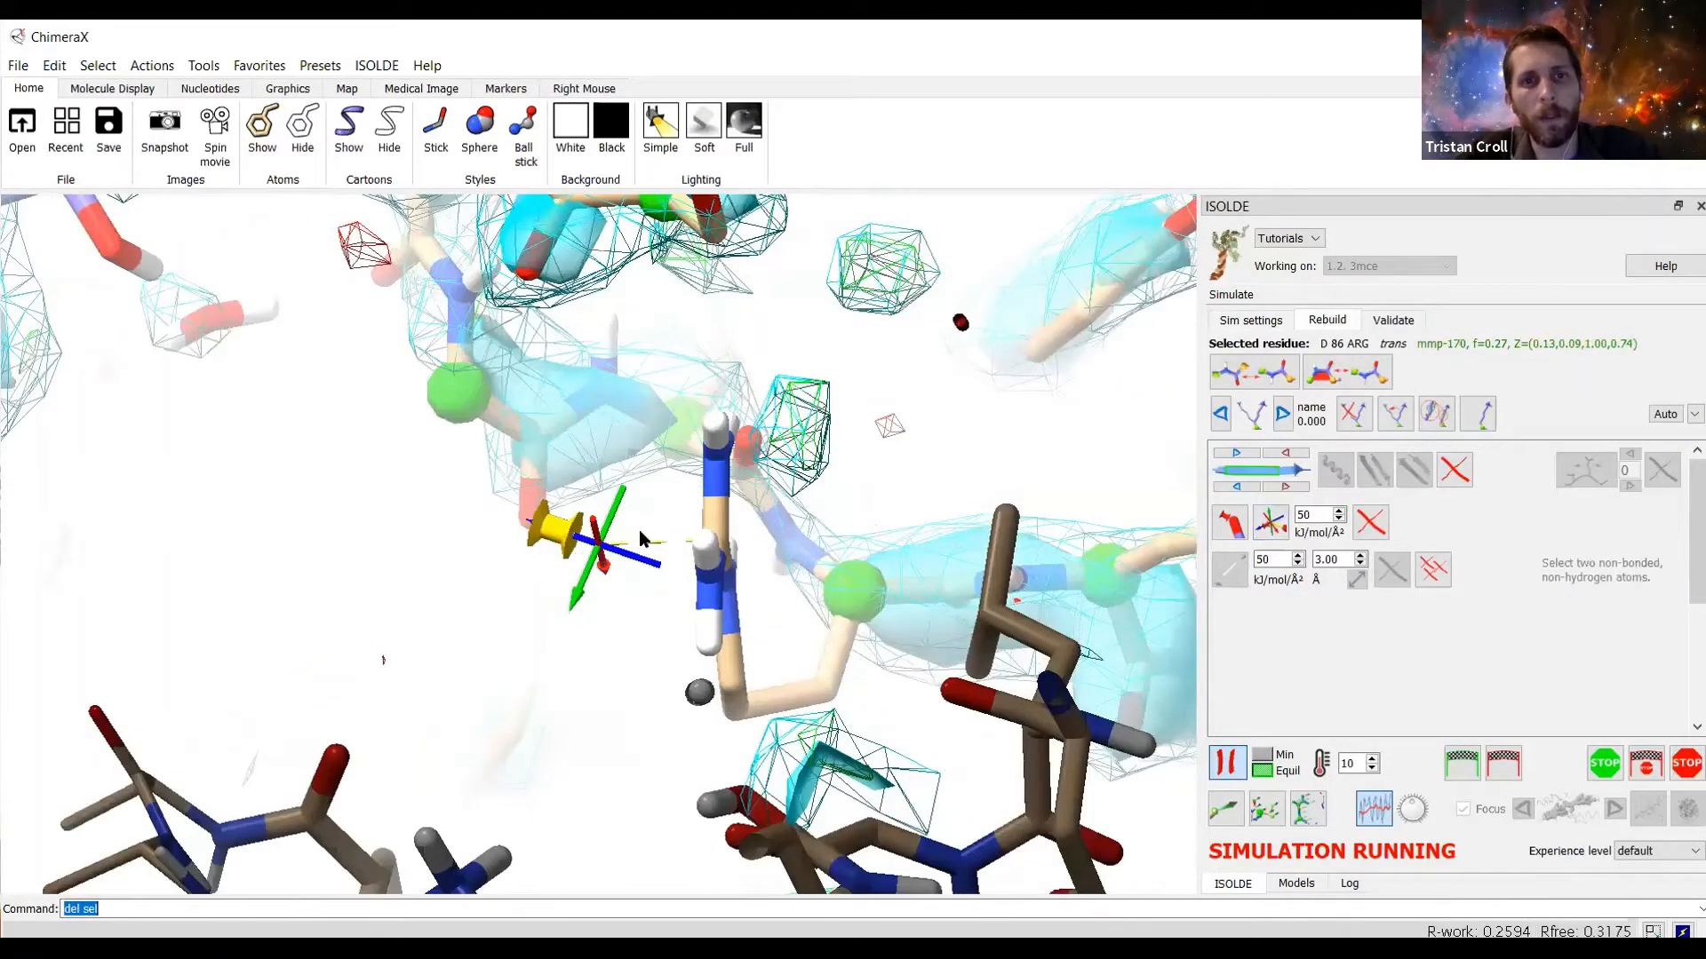
Tug the pinned arginine 86 side chain in different directions to test the position restraint, and stop the simulation.
{"action": "right_click_drag", "start_coordinate": [640, 532], "coordinate": [854, 680]}
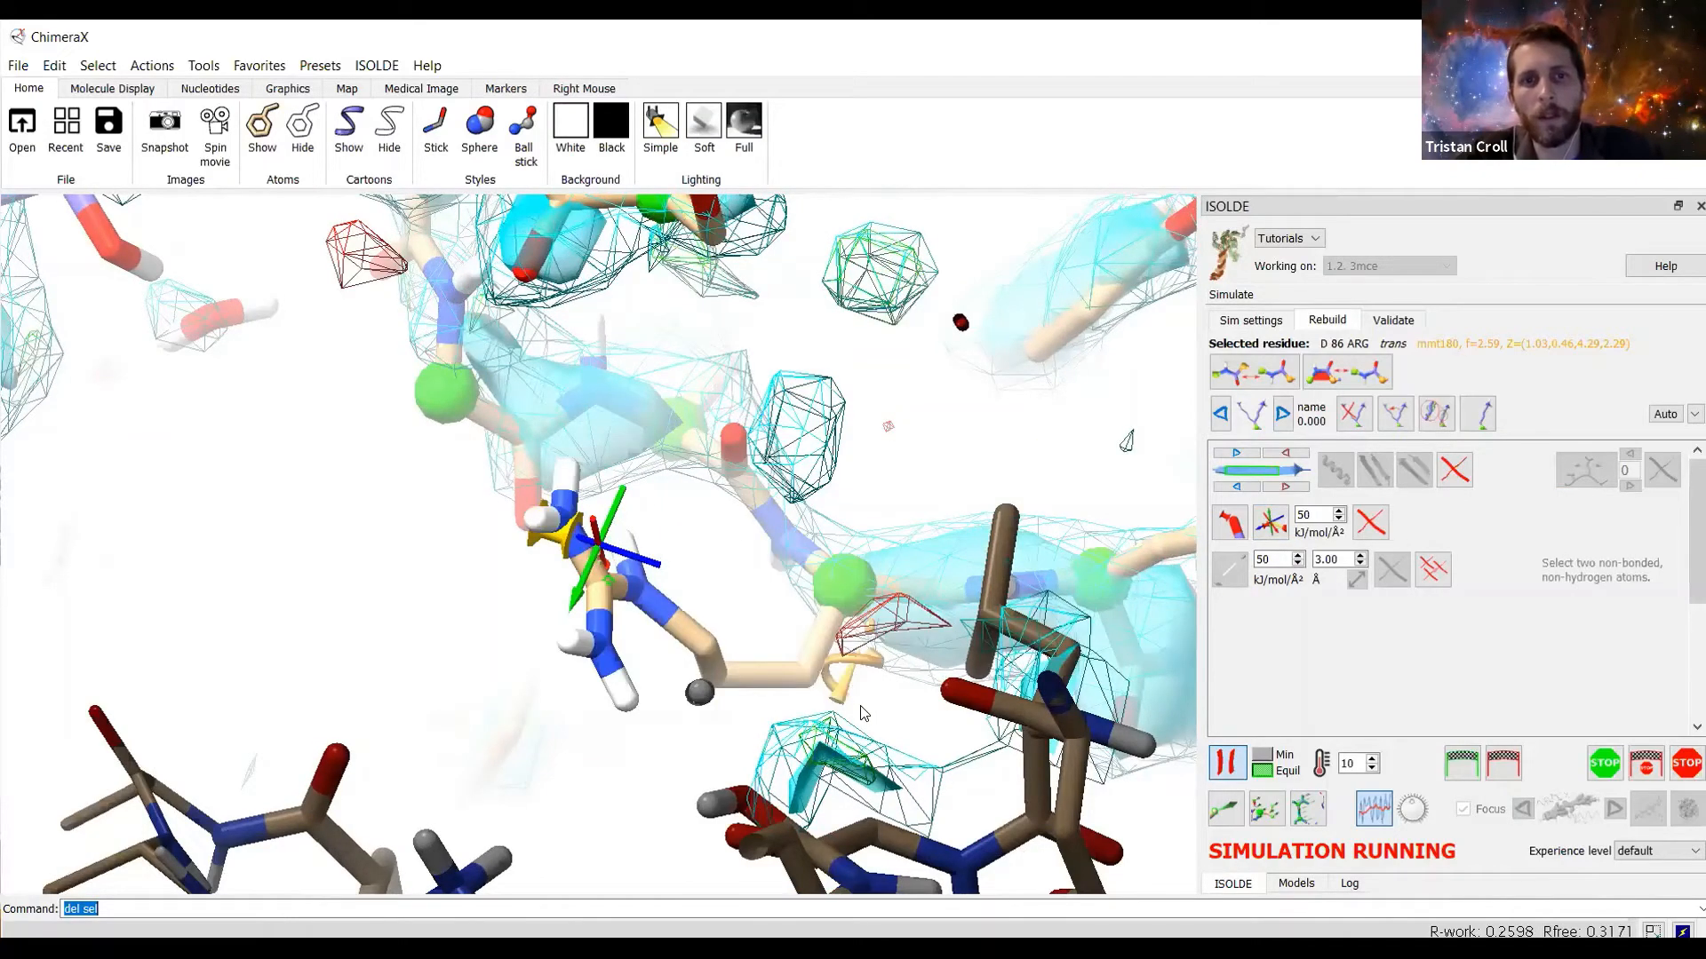
{"action": "right_click_drag", "start_coordinate": [773, 657], "coordinate": [851, 475]}
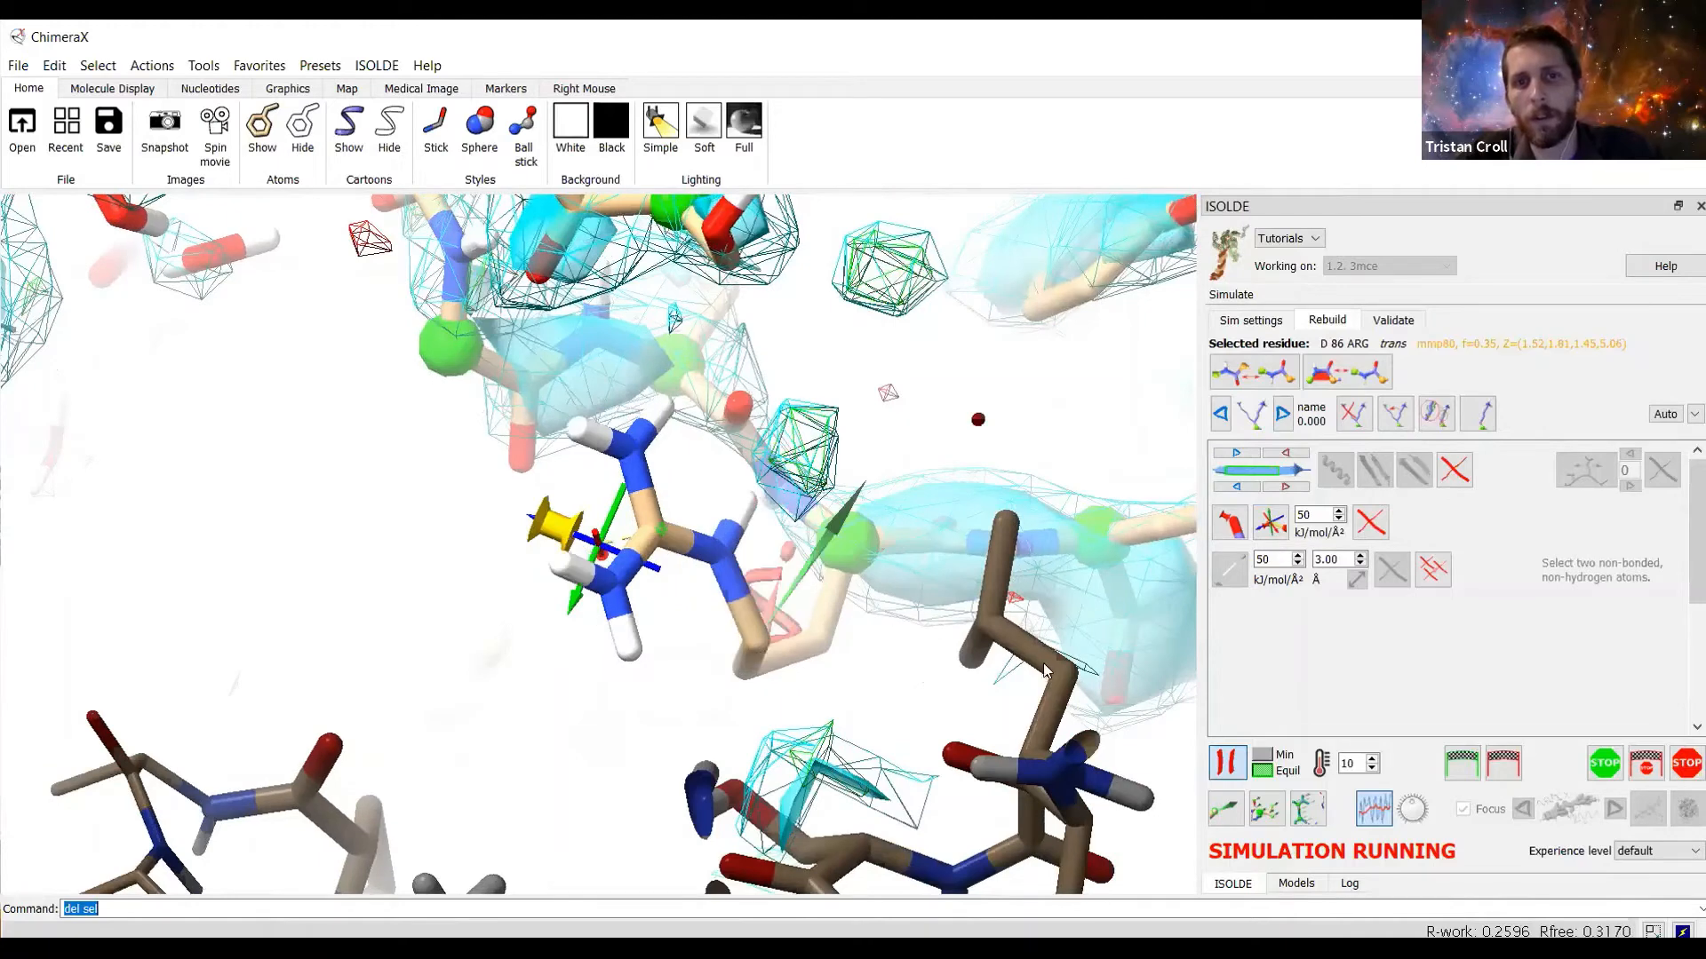
{"action": "left_click", "coordinate": [1647, 762]}
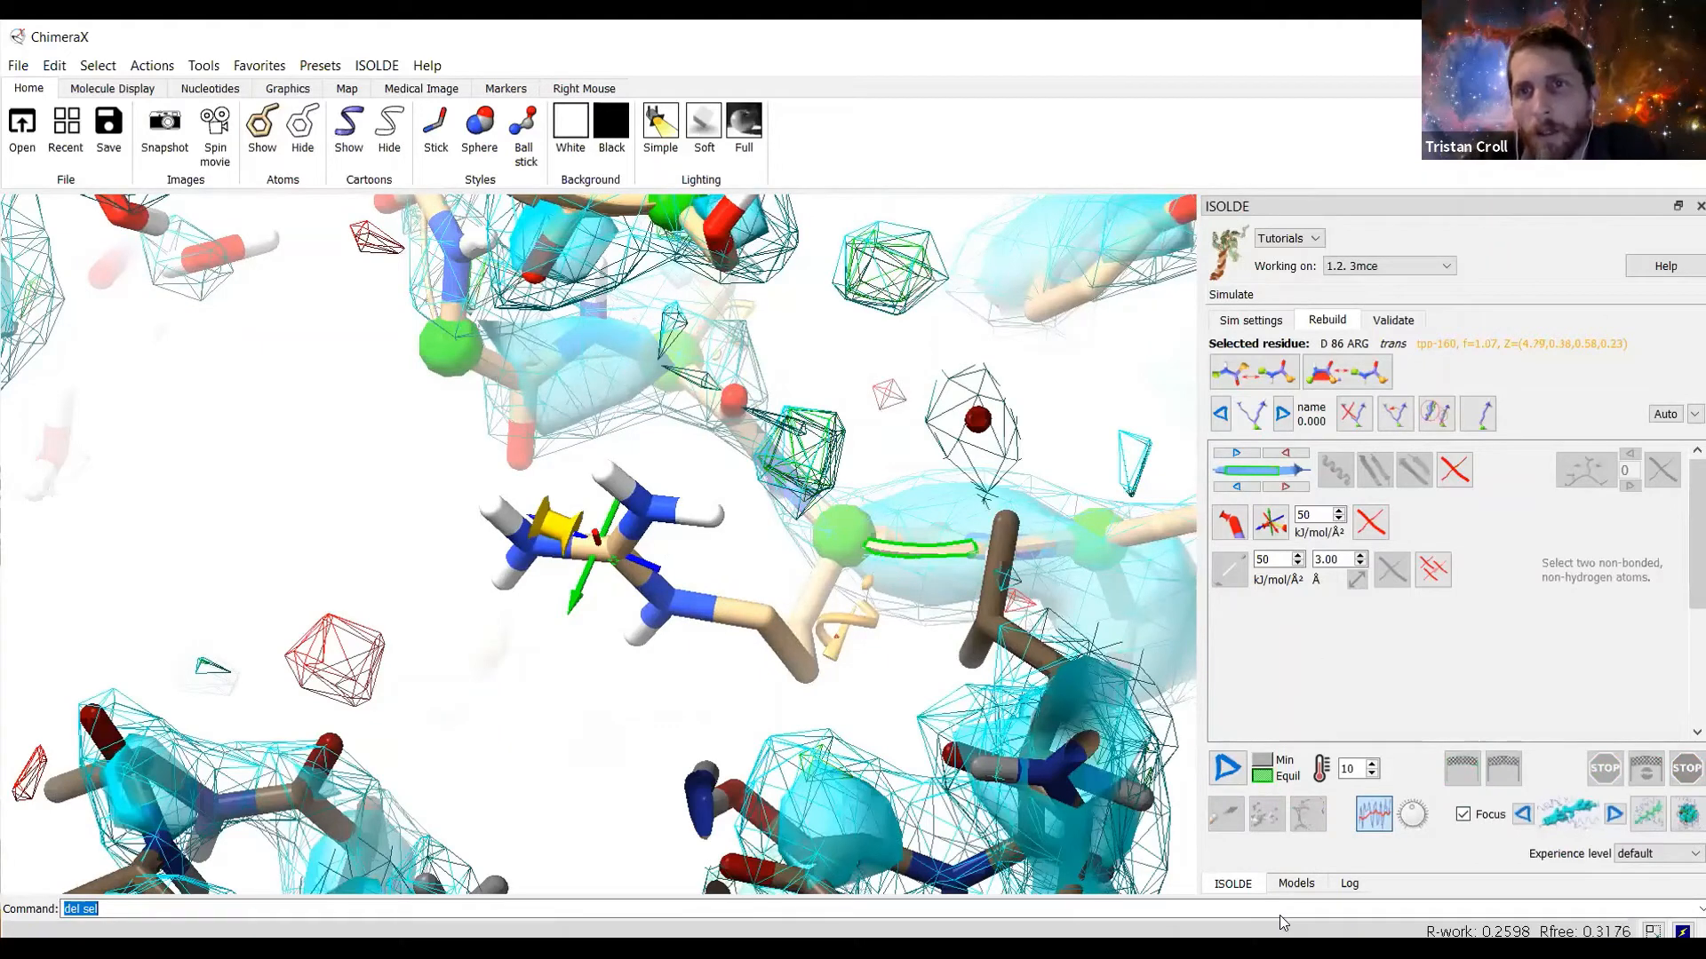
Close the 3mce data manager together with its maps and symmetry model.
{"action": "left_click", "coordinate": [1297, 883]}
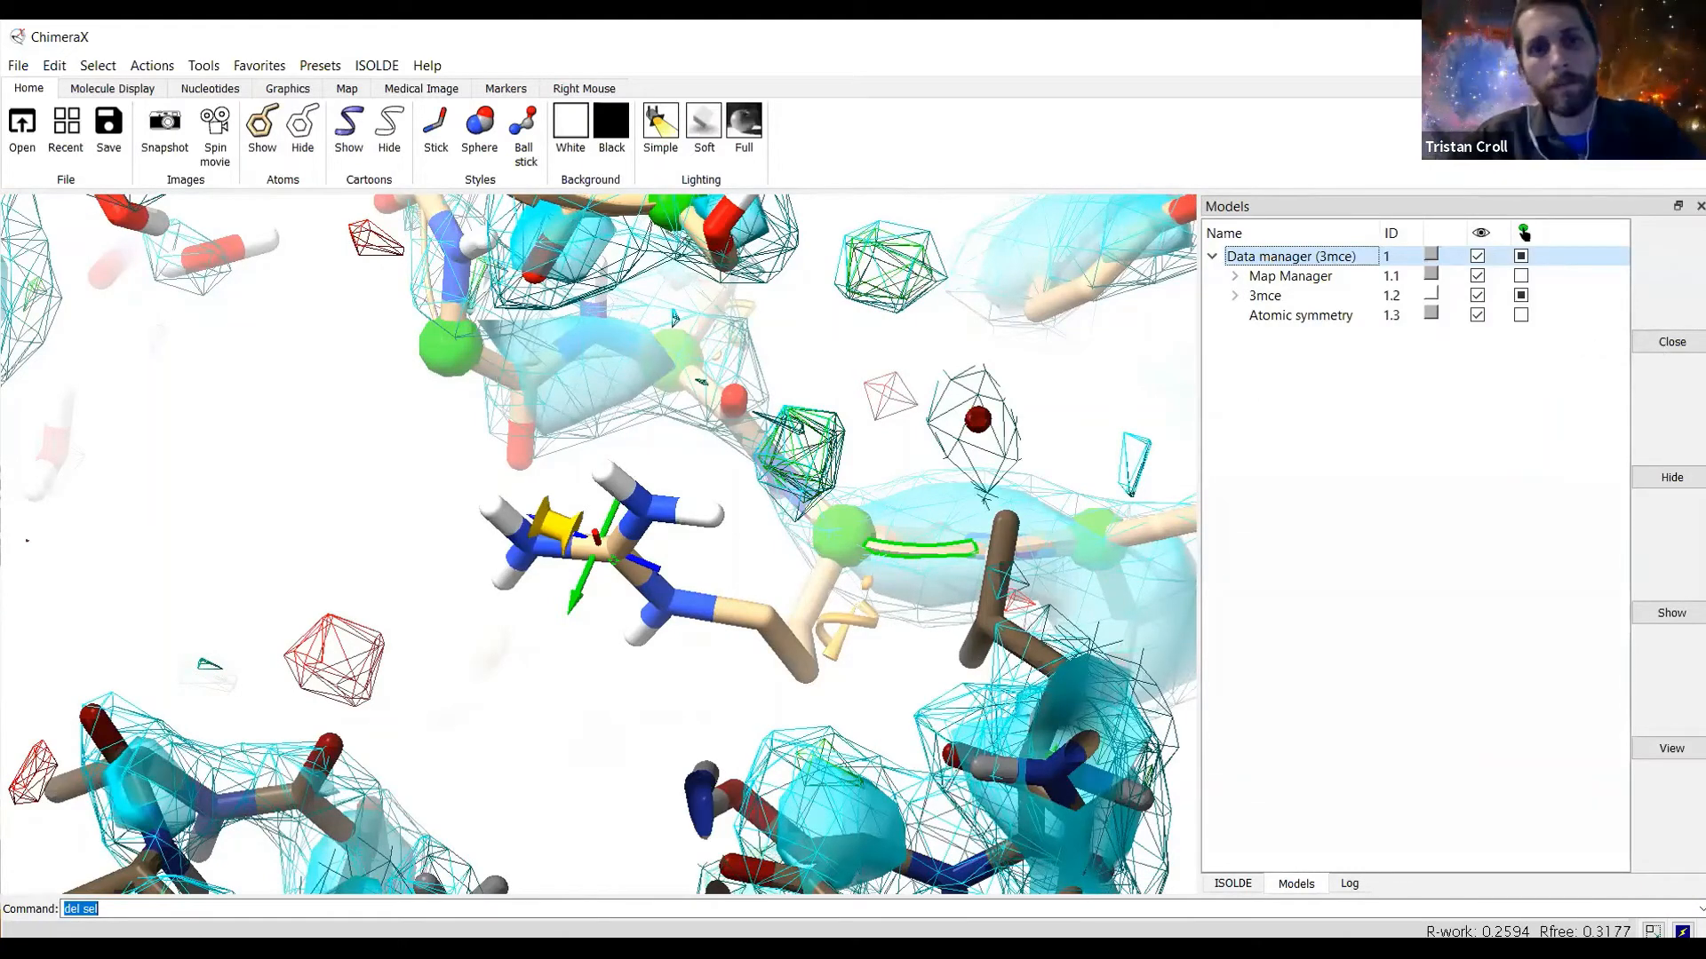
{"action": "left_click", "coordinate": [1671, 343]}
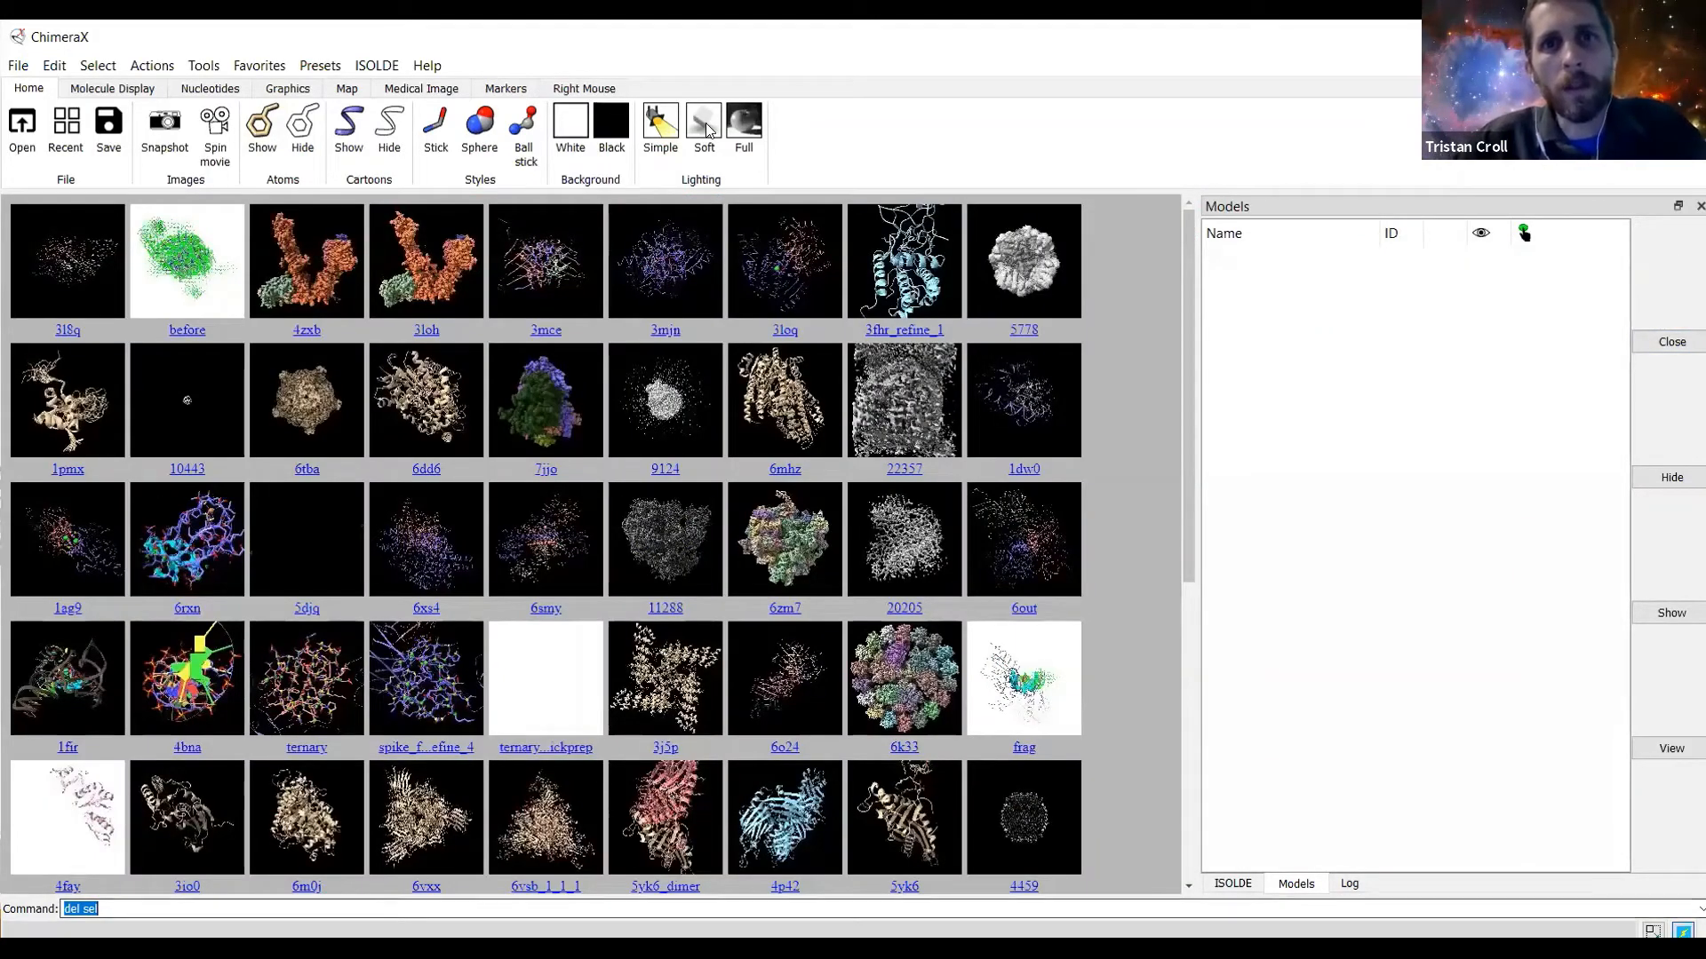
Switch to the presentation and advance to the low resolution example slide on 3fyj.
{"action": "key", "text": "alt+Tab"}
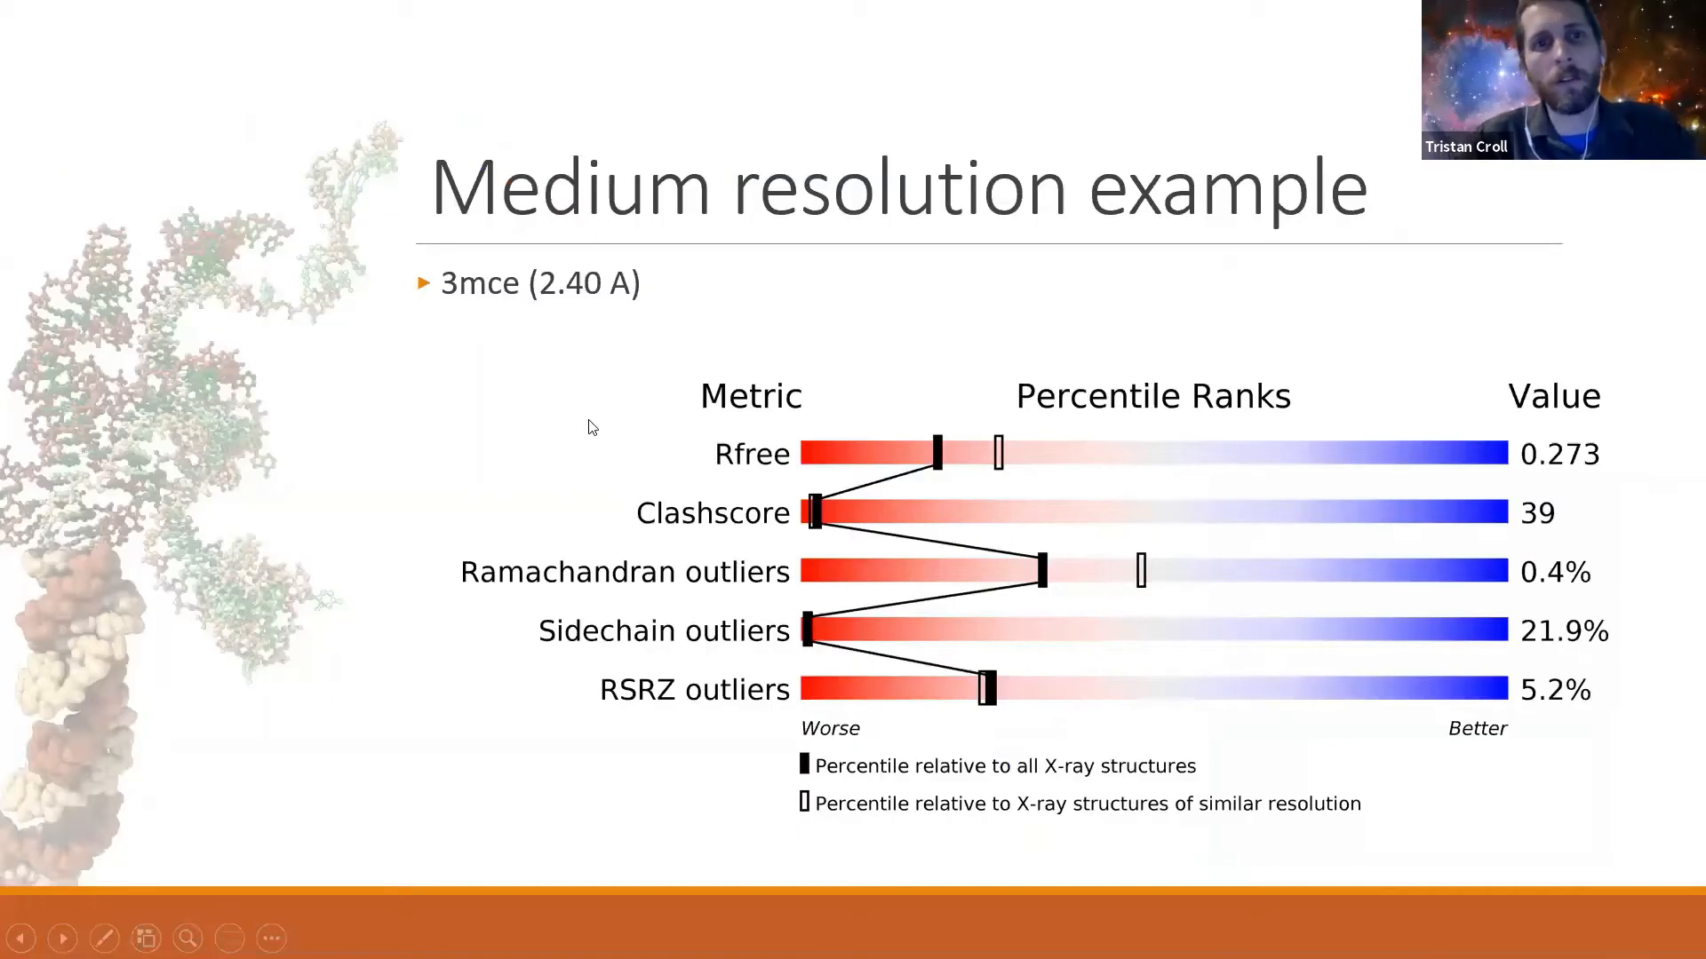
{"action": "key", "text": "Right"}
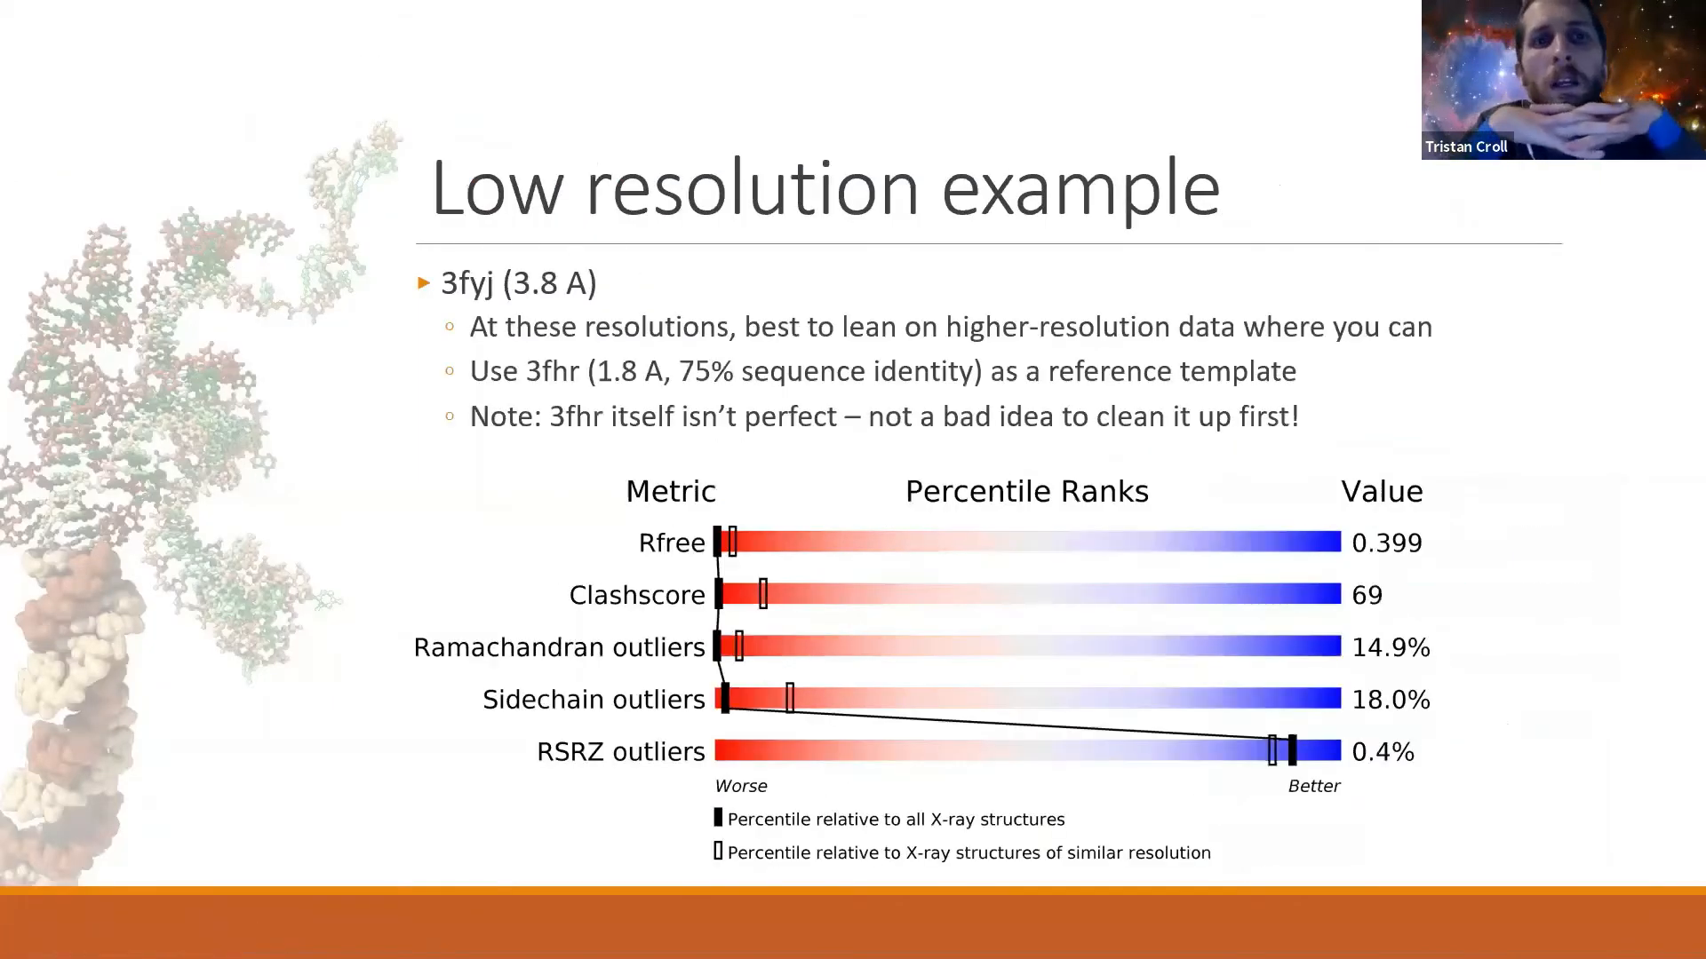
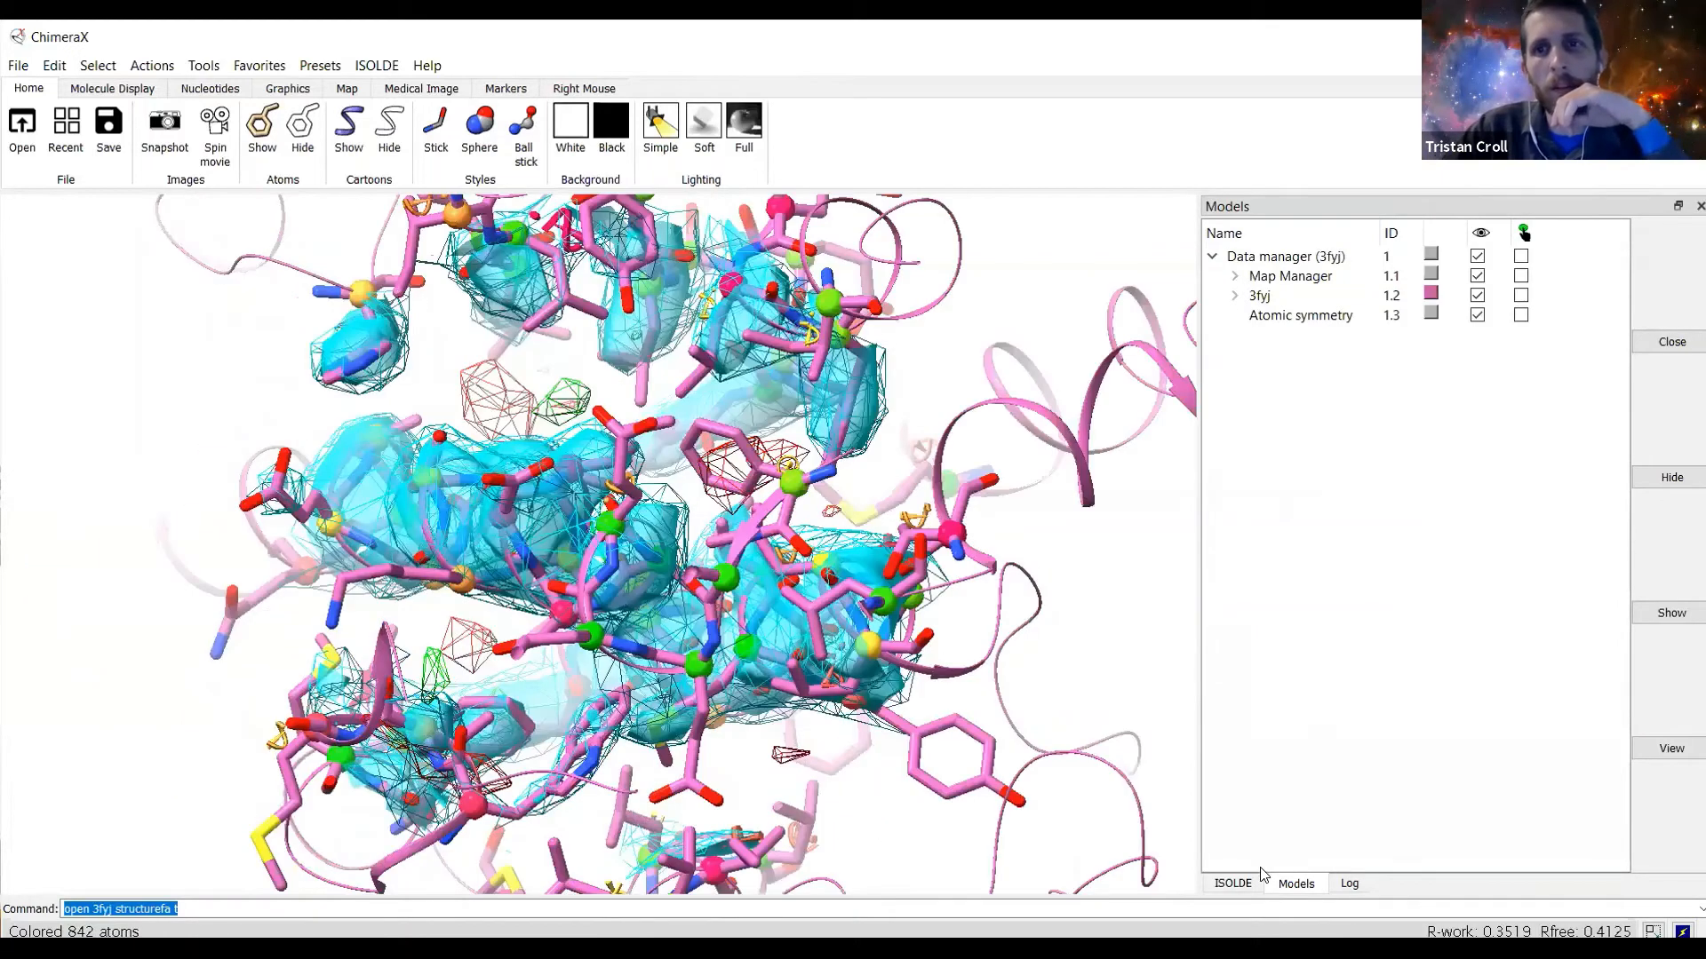
Review the peptide bond geometry, Ramachandran plot and rotamer validation of 3fyj, collapsing each section after viewing.
{"action": "left_click", "coordinate": [1239, 882]}
{"action": "left_click", "coordinate": [1393, 320]}
{"action": "left_click", "coordinate": [1657, 386]}
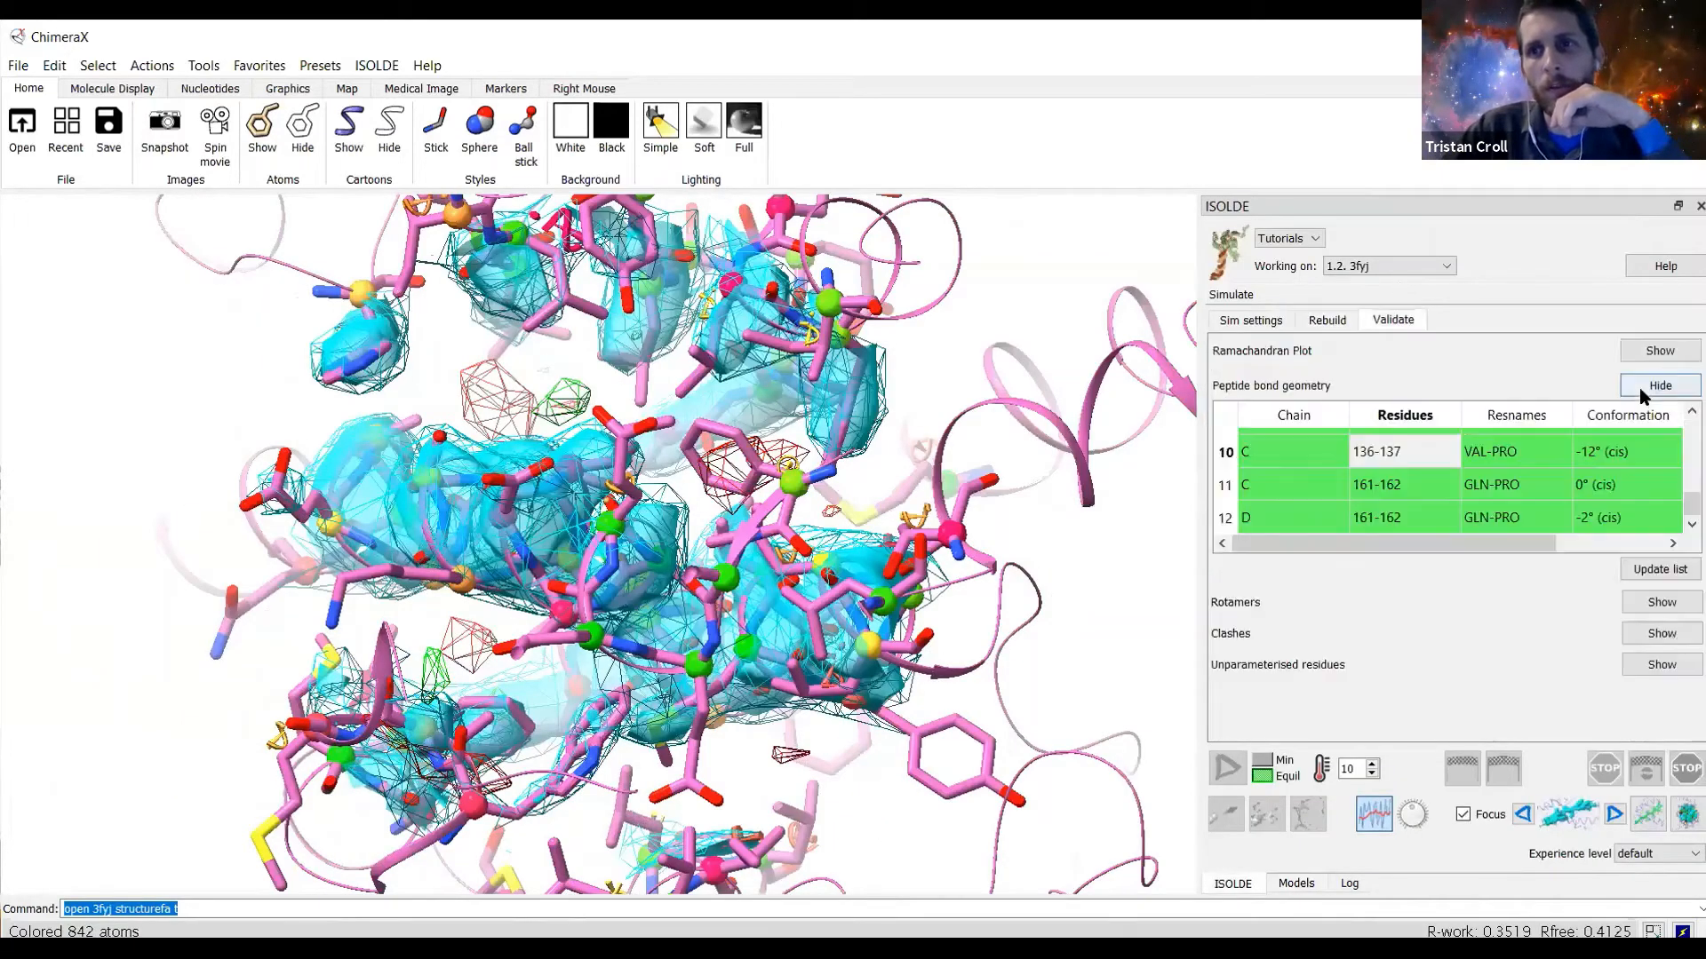
{"action": "left_click", "coordinate": [1658, 351]}
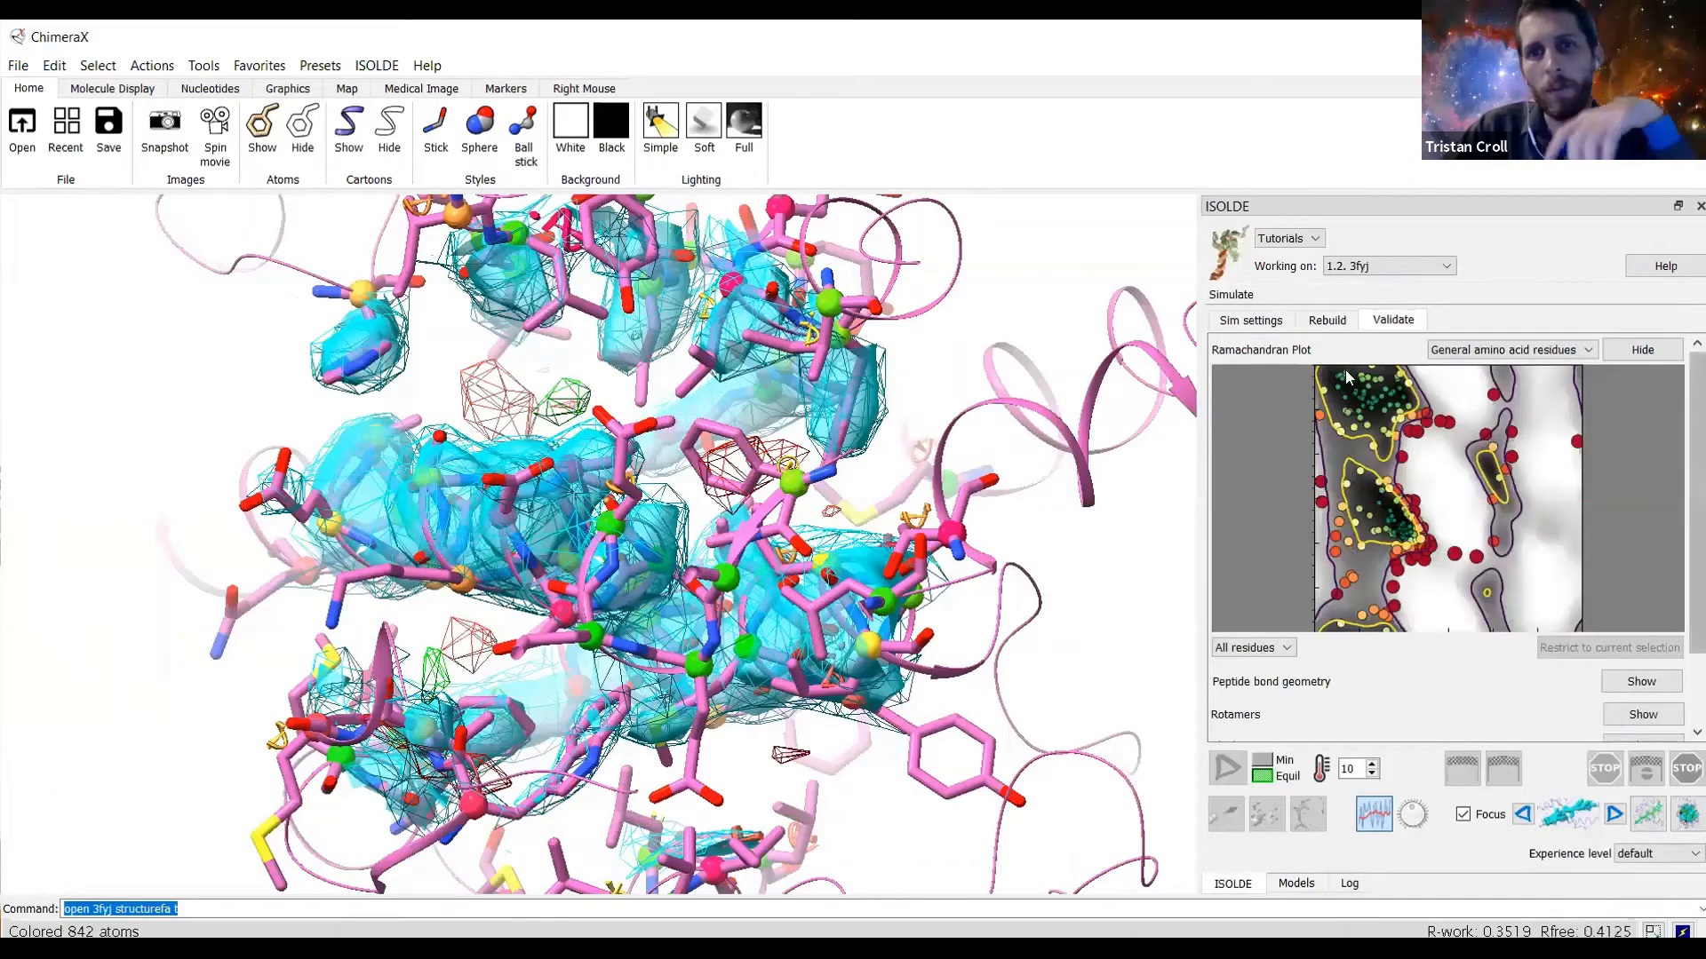
{"action": "left_click", "coordinate": [1629, 352]}
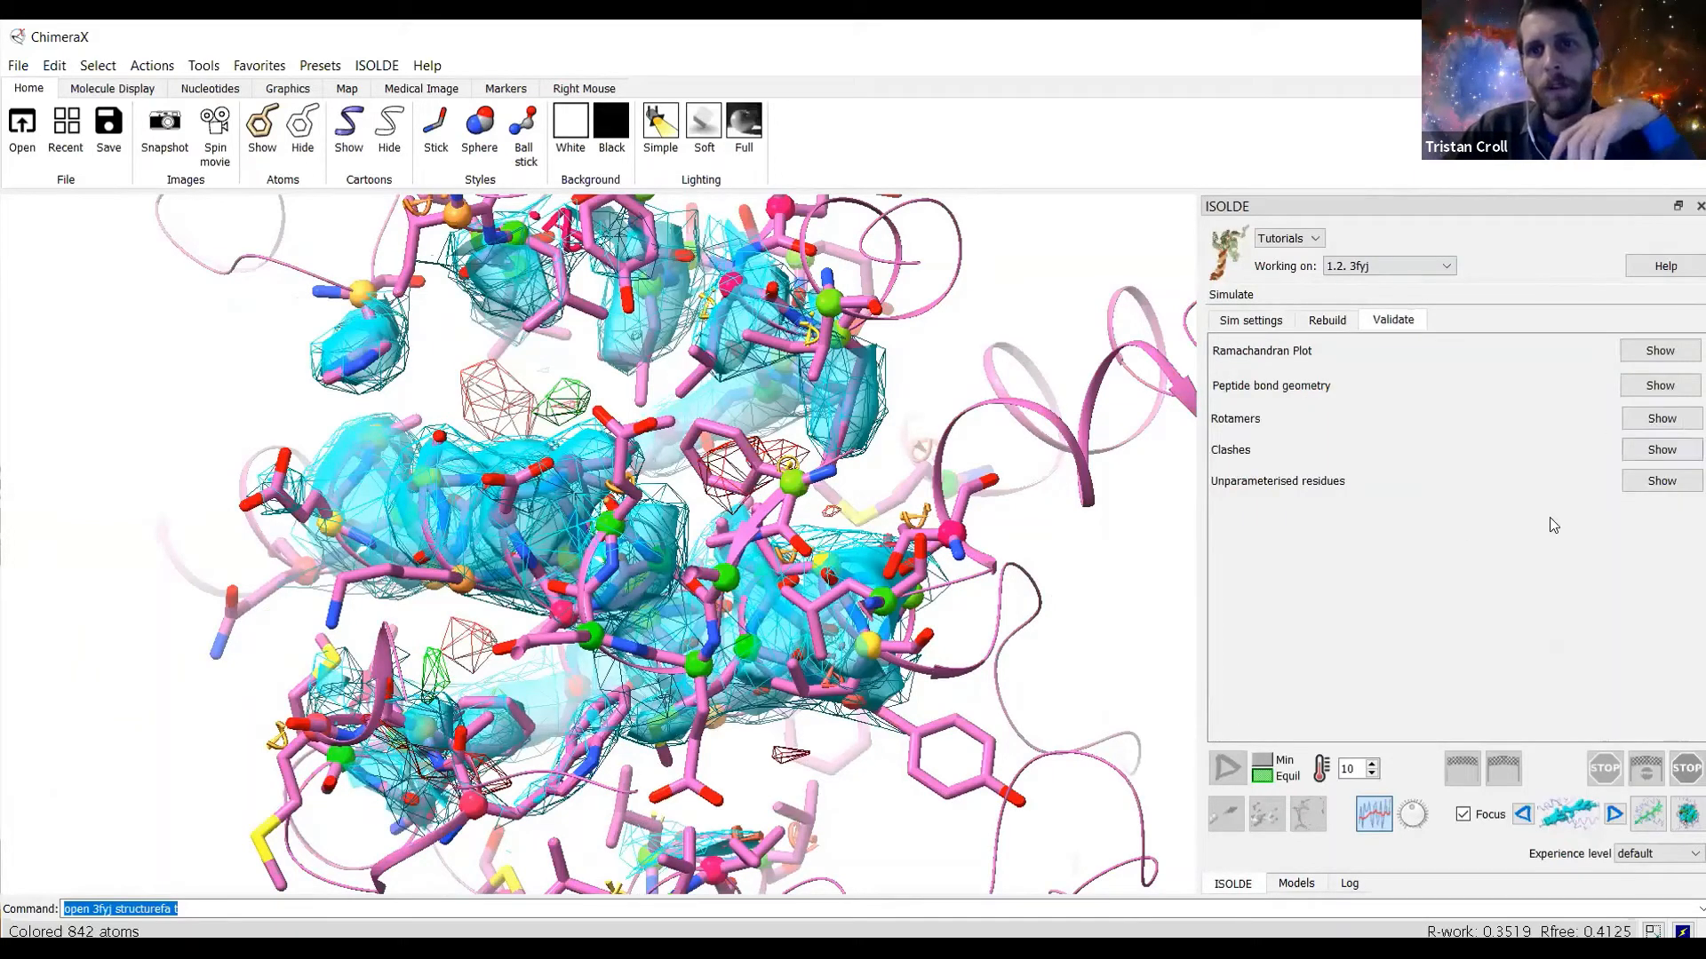
{"action": "left_click", "coordinate": [1661, 418]}
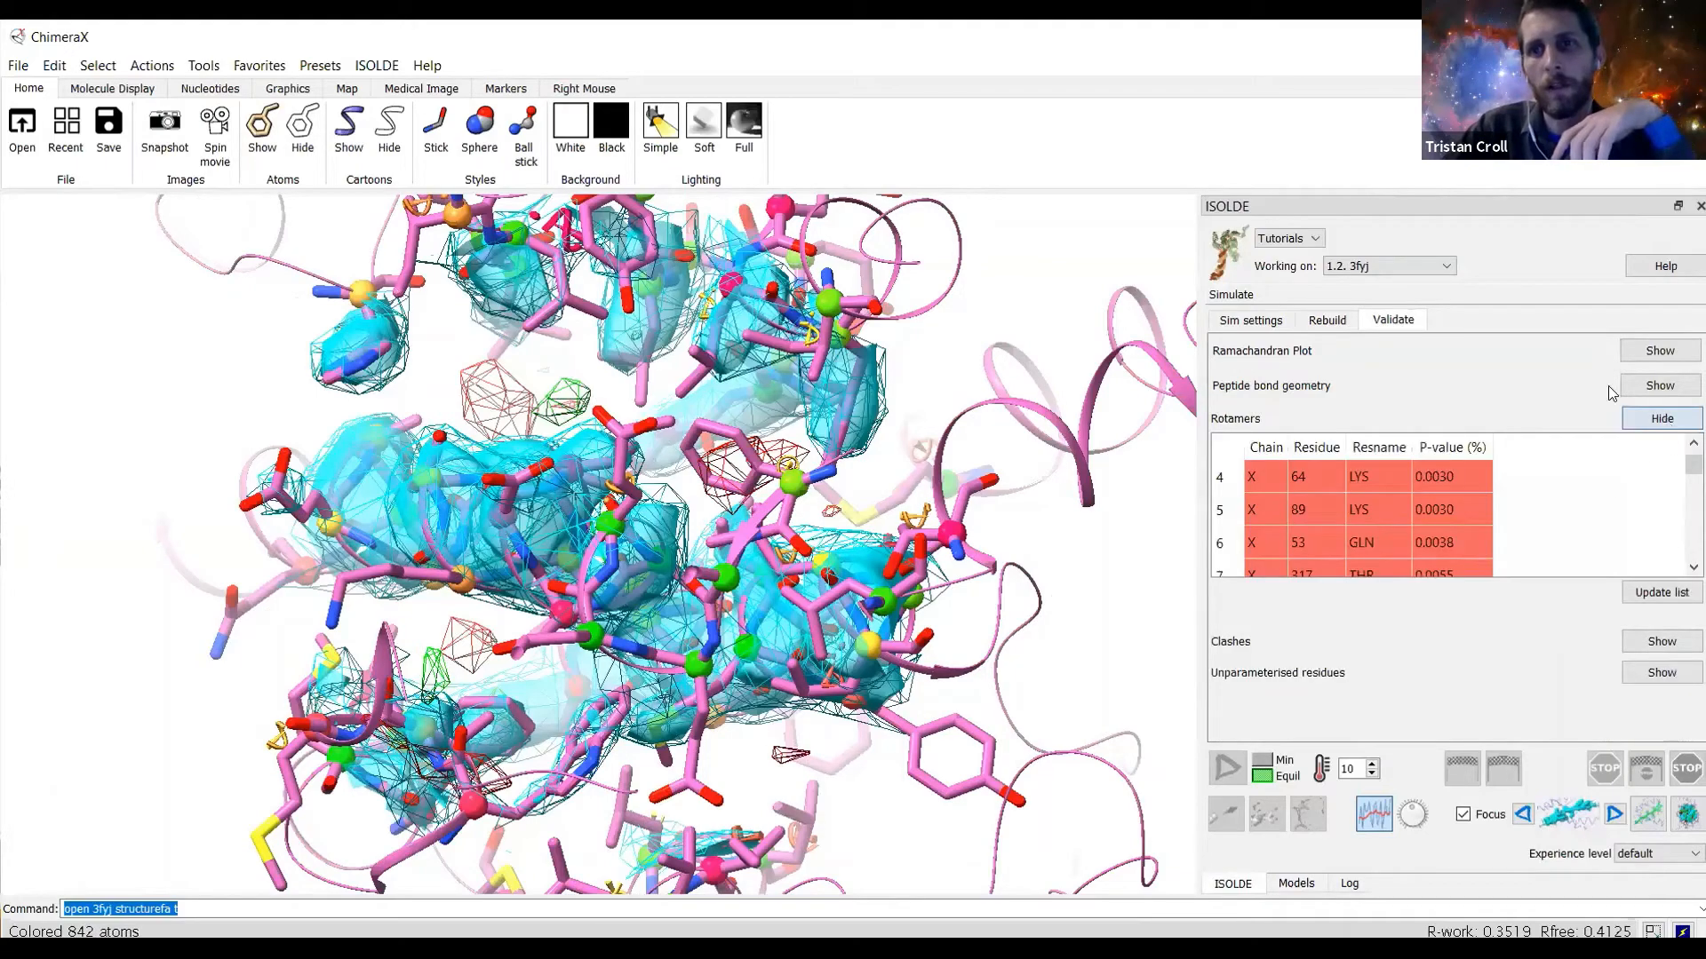
{"action": "left_click", "coordinate": [1650, 418]}
Fetch the higher-resolution reference structure with the command open 3fhr.
{"action": "left_click_drag", "start_coordinate": [609, 394], "coordinate": [596, 459]}
{"action": "scroll", "coordinate": [597, 466], "scroll_direction": "down", "scroll_amount": 5}
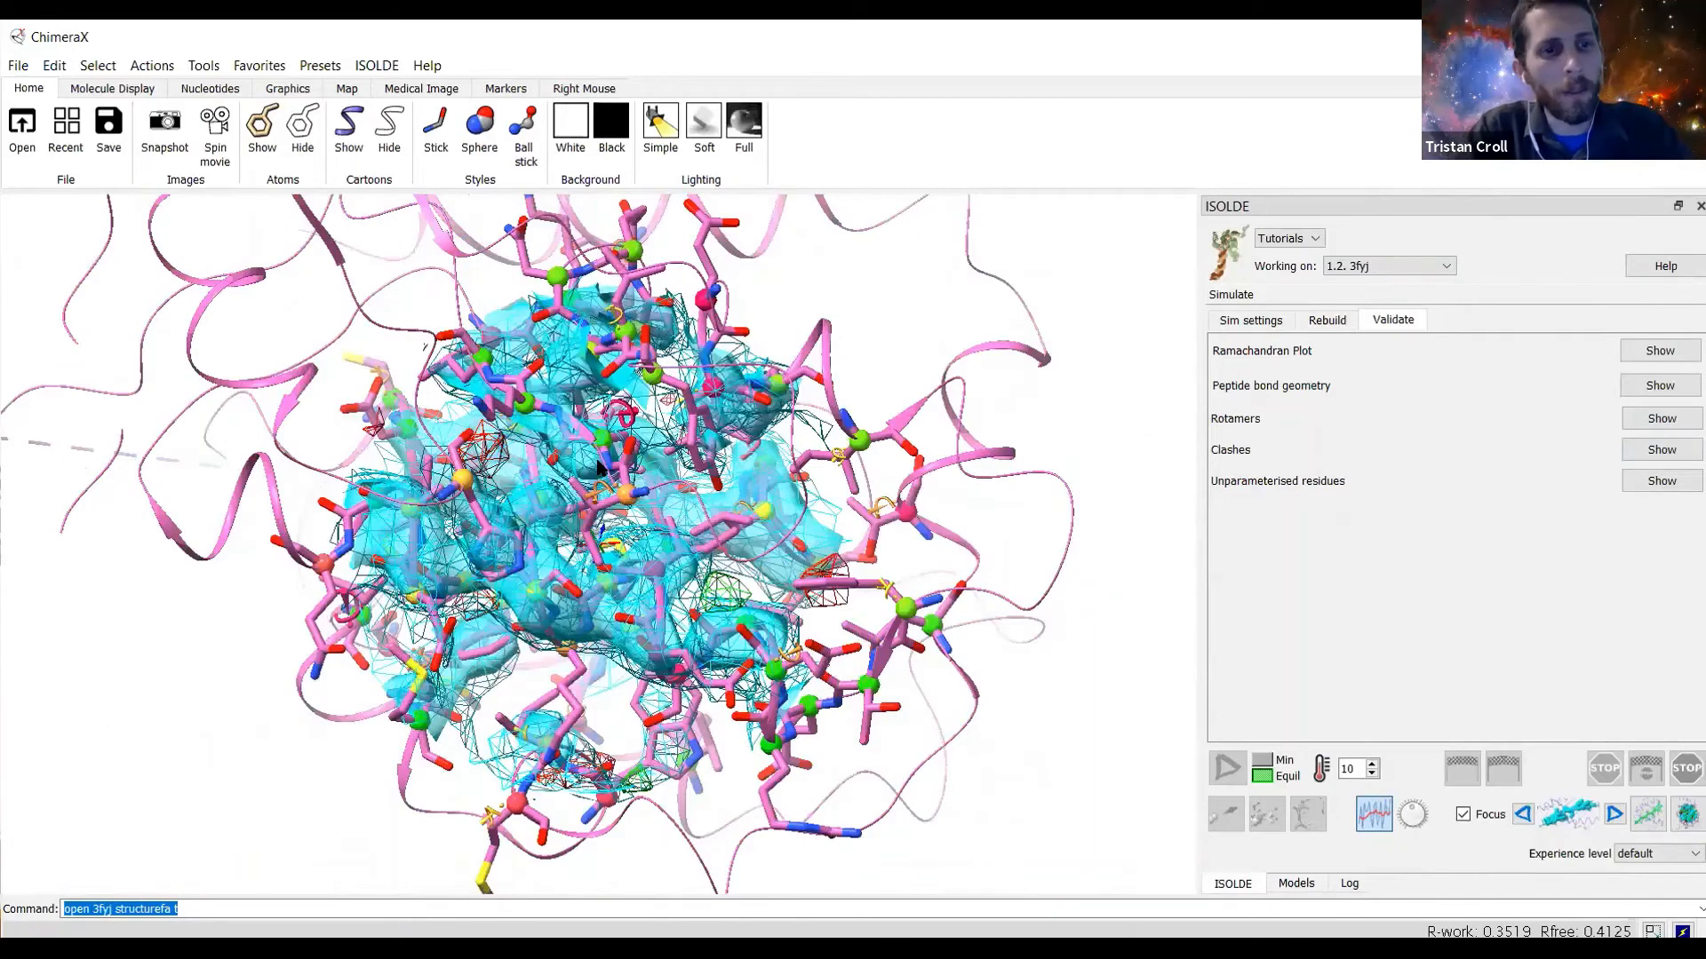
{"action": "type", "text": "o"}
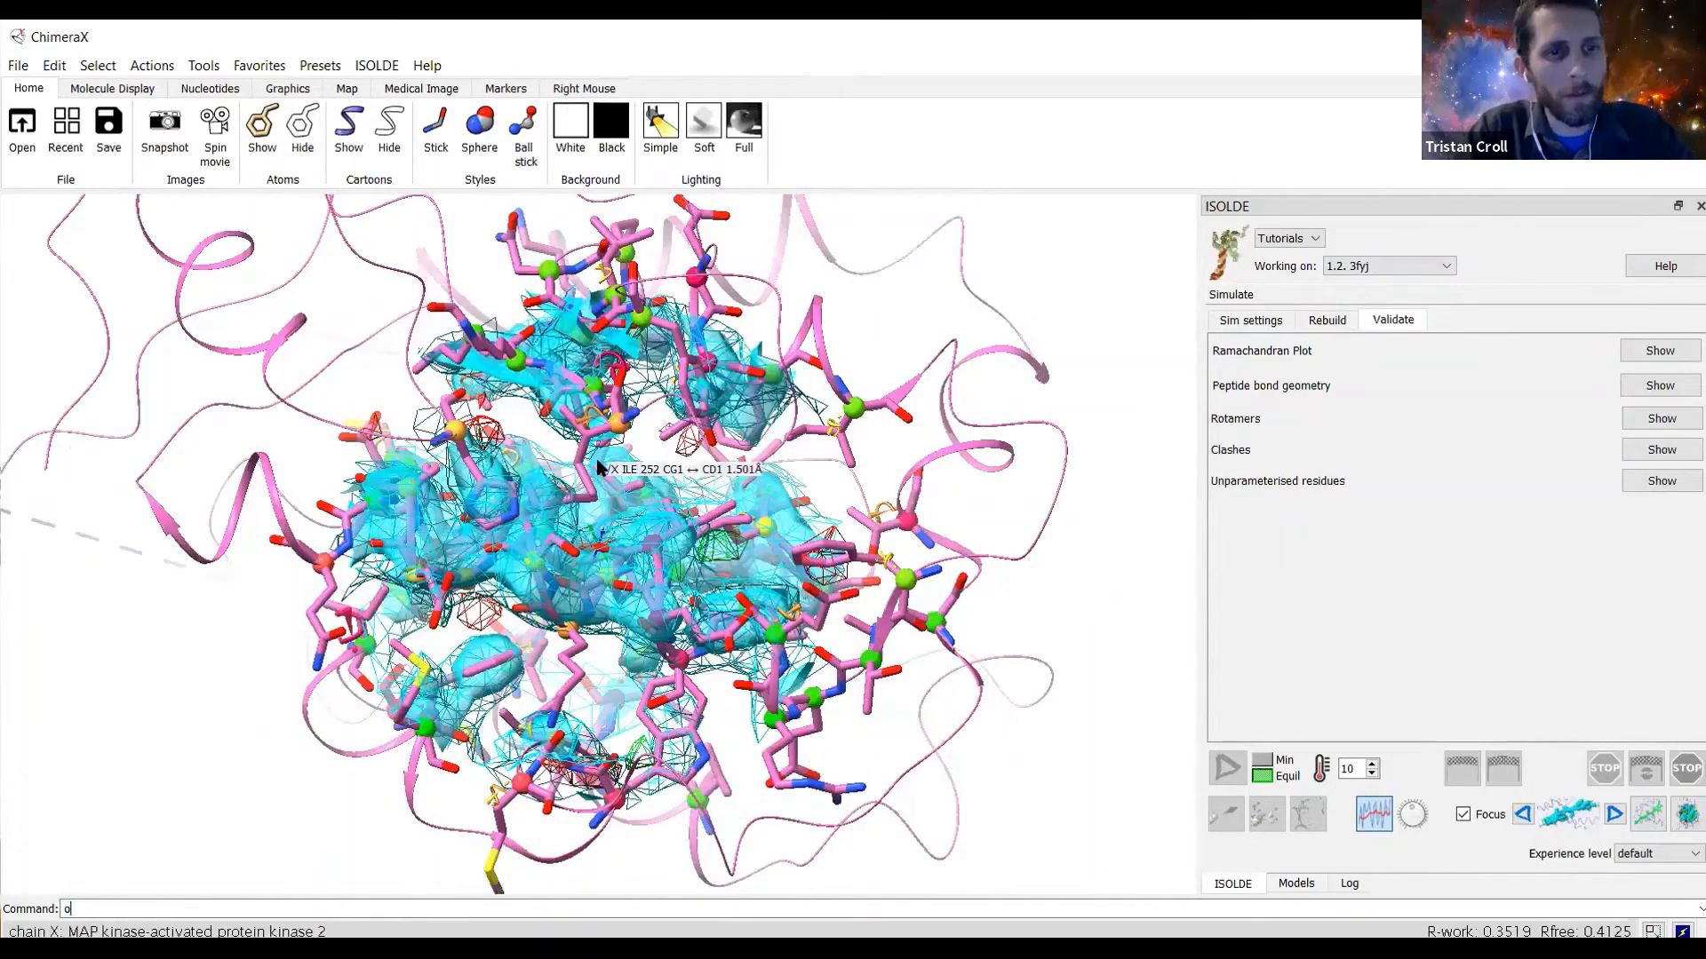
{"action": "type", "text": "pen 3fhr"}
{"action": "key", "text": "Return"}
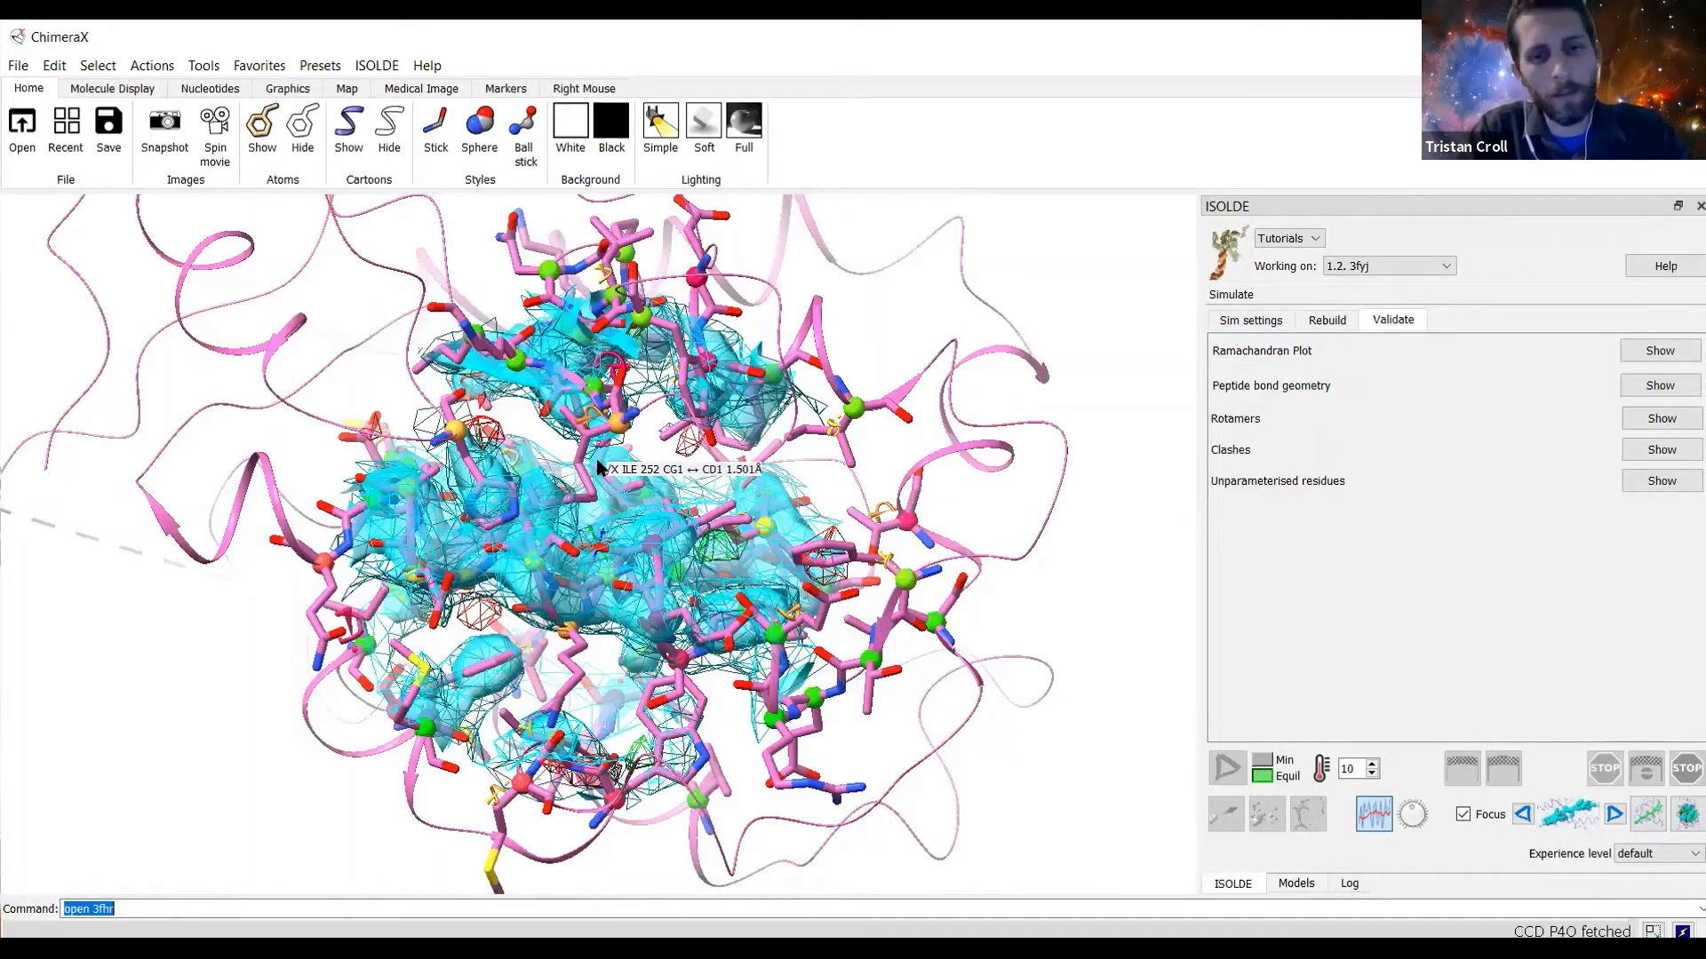
Superimpose the 3fhr reference onto the 3fyj working model with the command match #2 to #1.
{"action": "type", "text": "ma"}
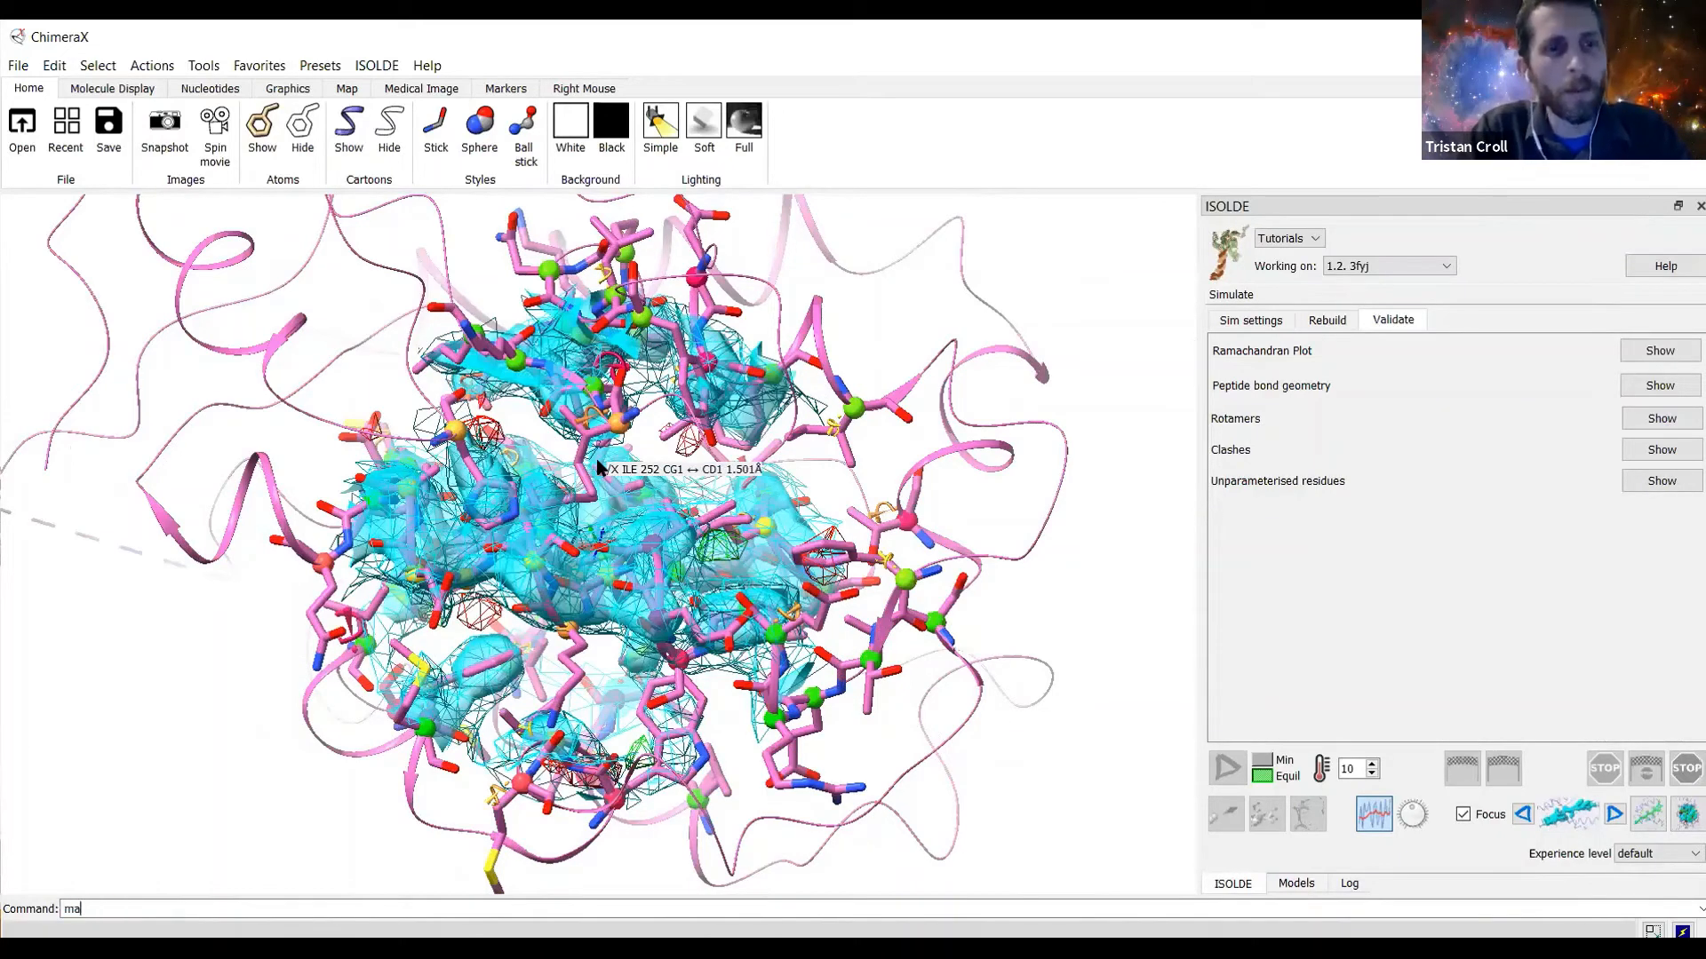
{"action": "type", "text": "tch "}
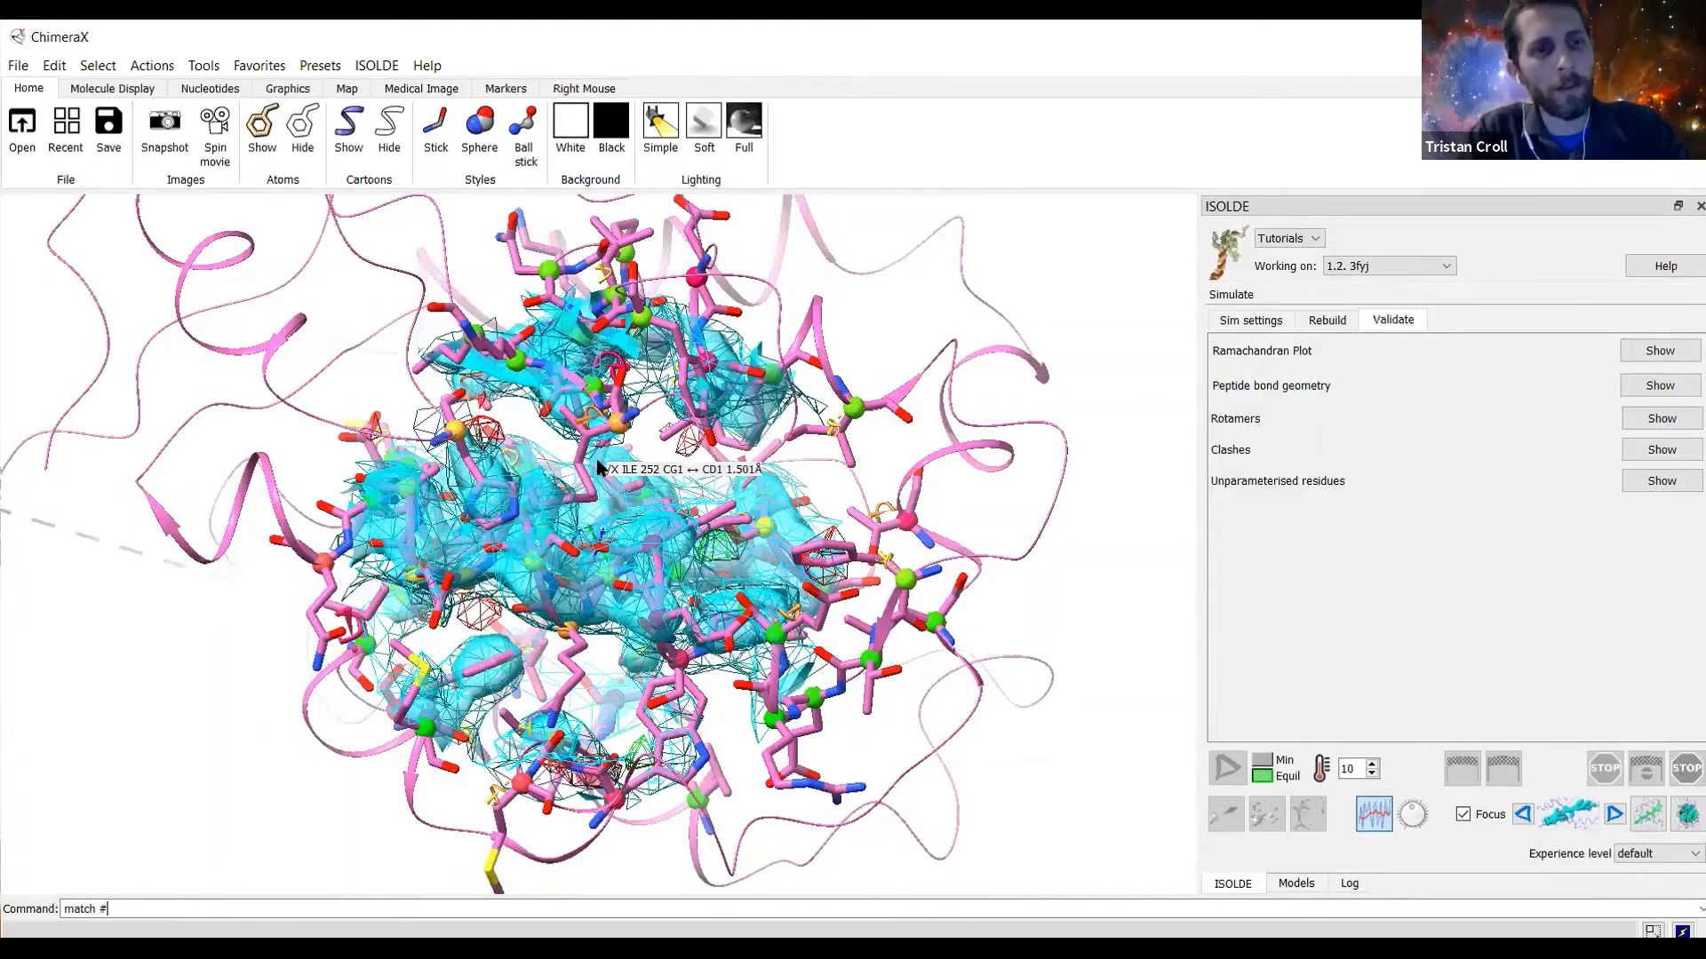
{"action": "type", "text": "#2 to #1"}
{"action": "key", "text": "Return"}
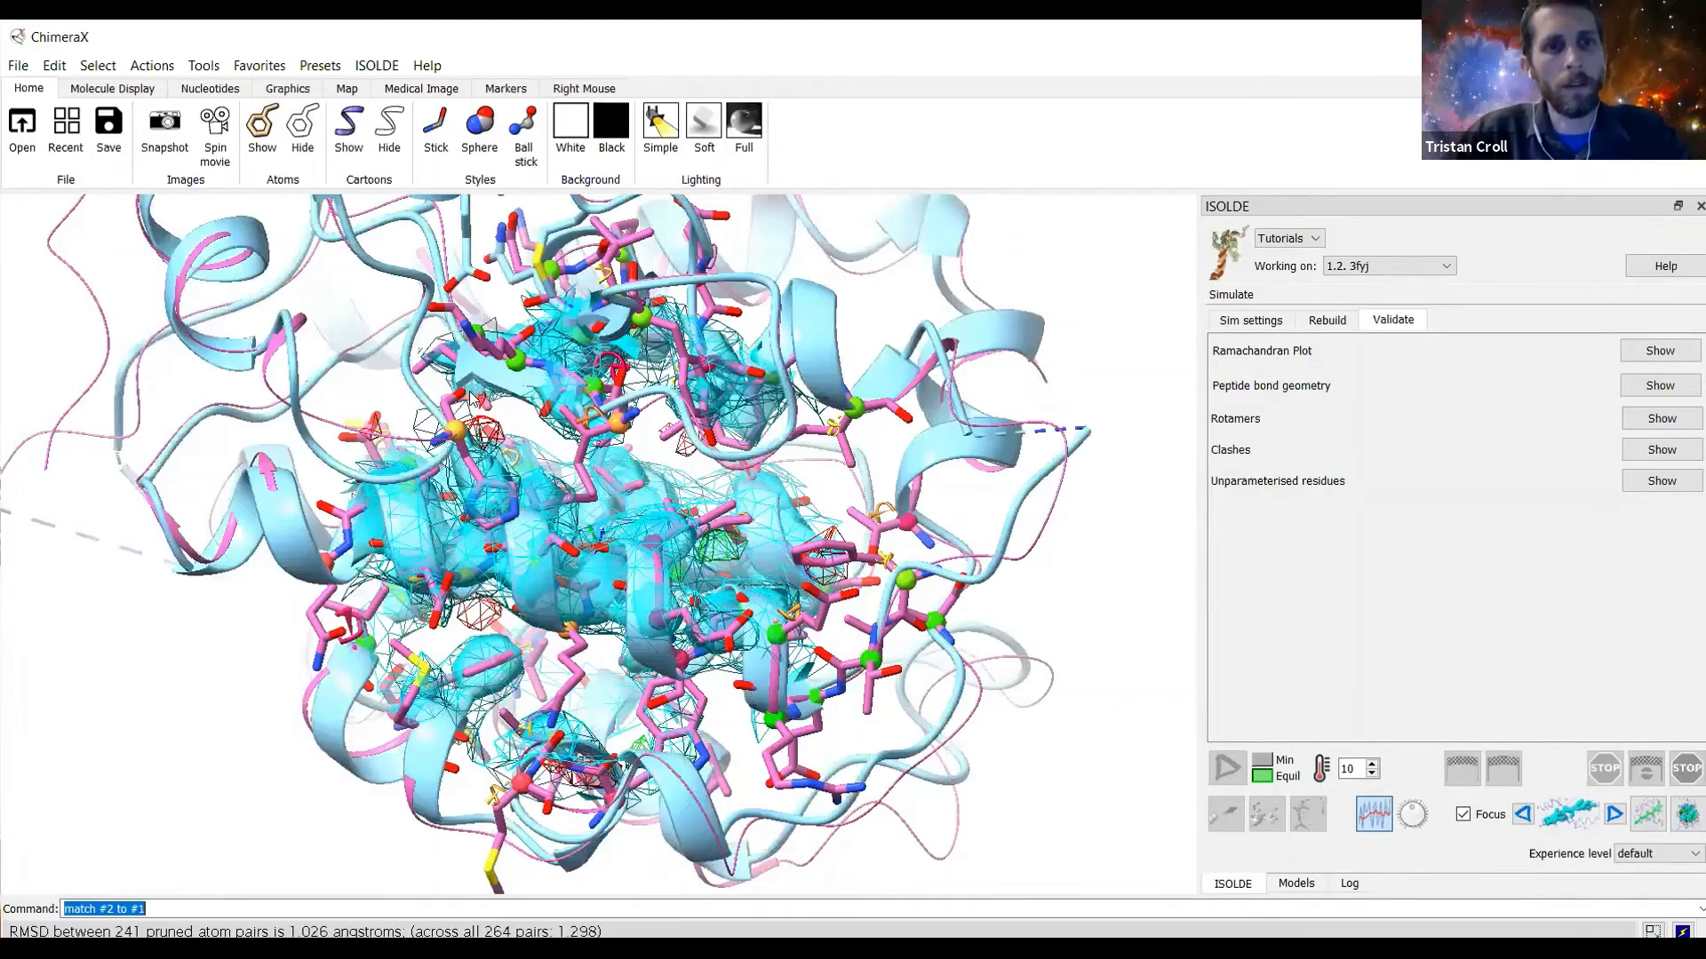
Add hydrogens to the models with addh and hide the nonpolar ones with hide HC.
{"action": "scroll", "coordinate": [481, 449], "scroll_direction": "down", "scroll_amount": 3}
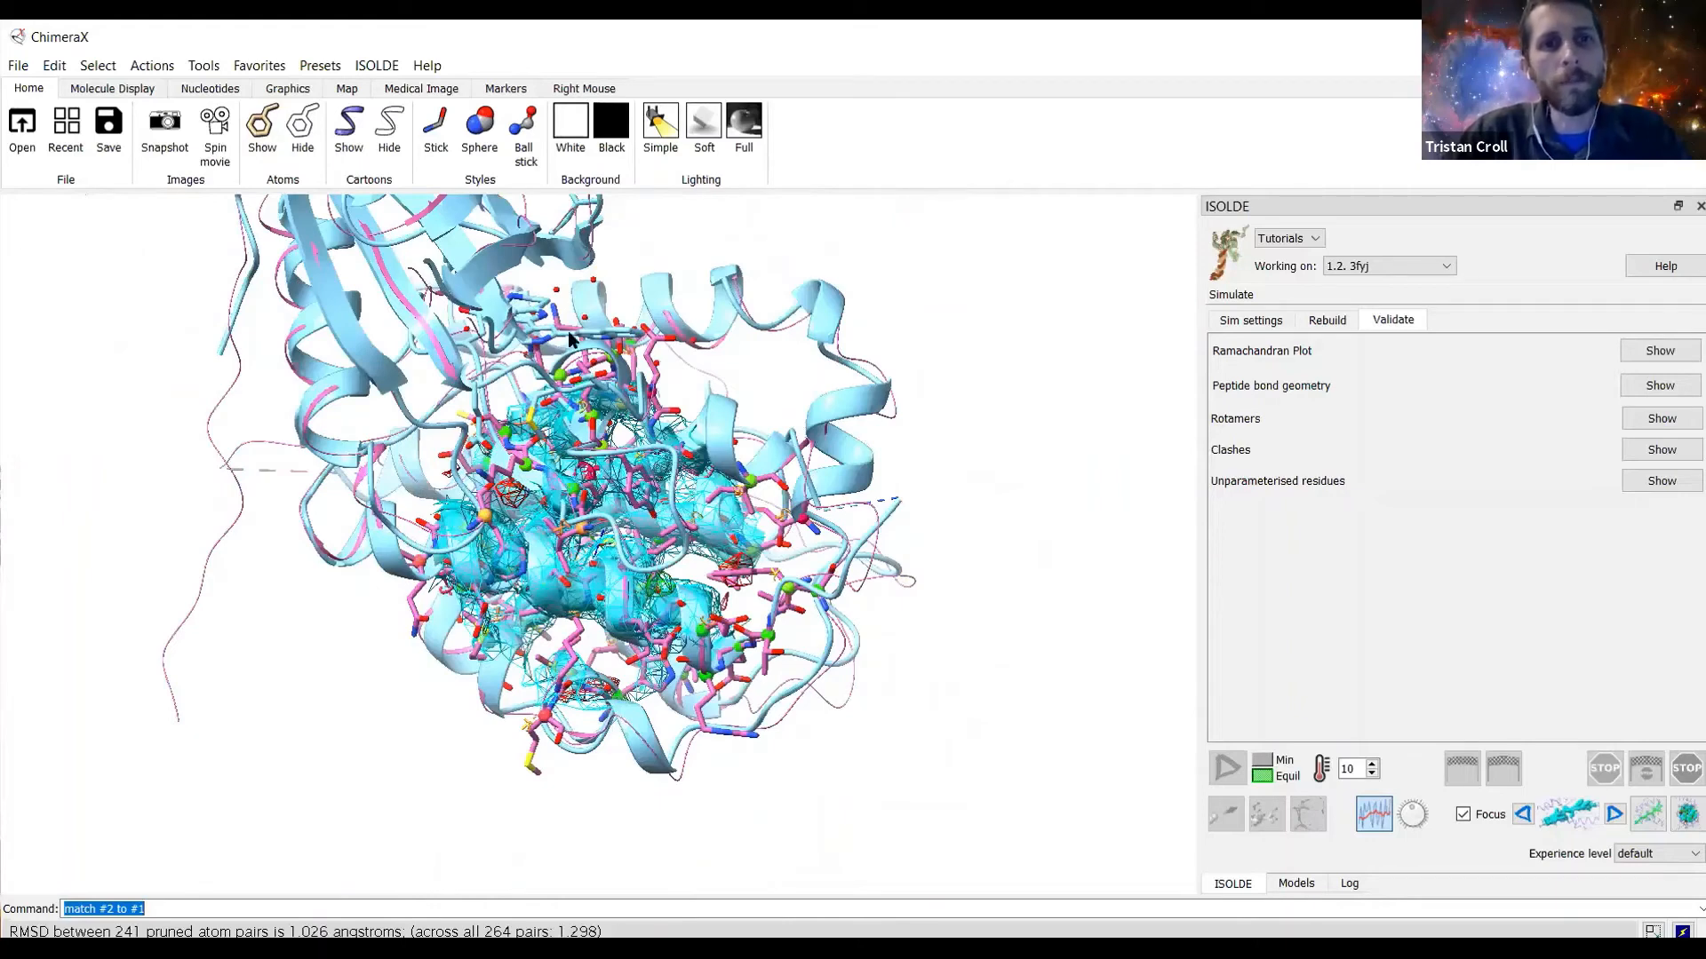
{"action": "scroll", "coordinate": [548, 550], "scroll_direction": "up", "scroll_amount": 5}
{"action": "scroll", "coordinate": [541, 586], "scroll_direction": "up", "scroll_amount": 5}
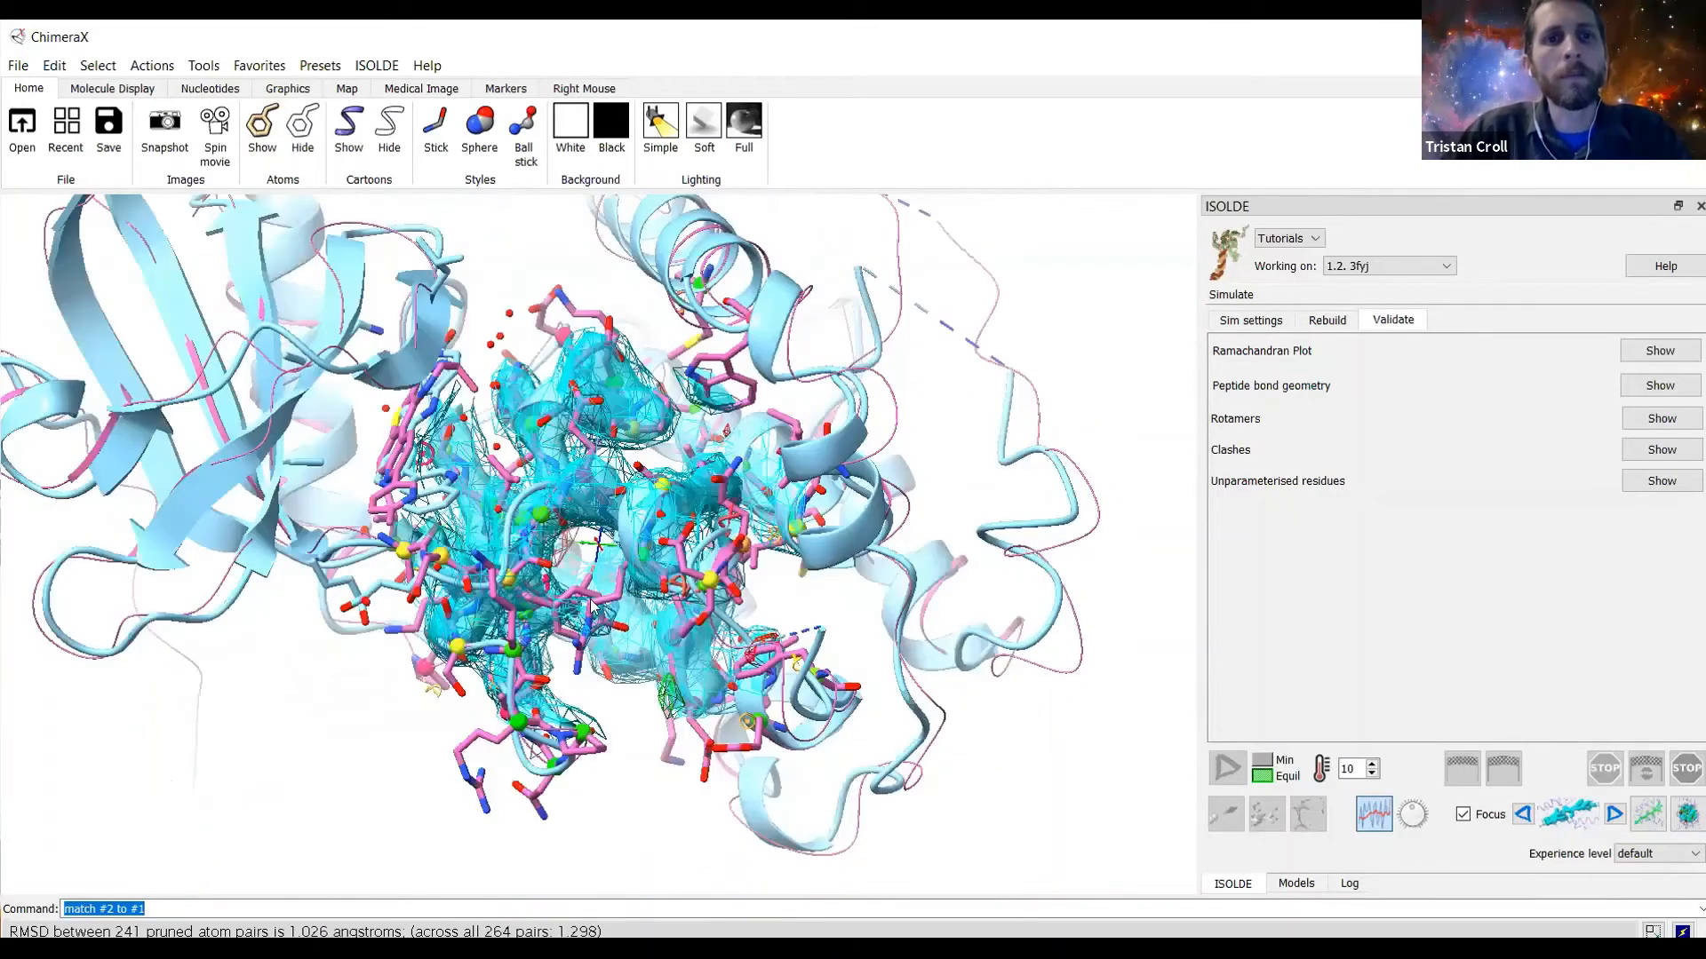
{"action": "left_click_drag", "start_coordinate": [554, 560], "coordinate": [595, 554]}
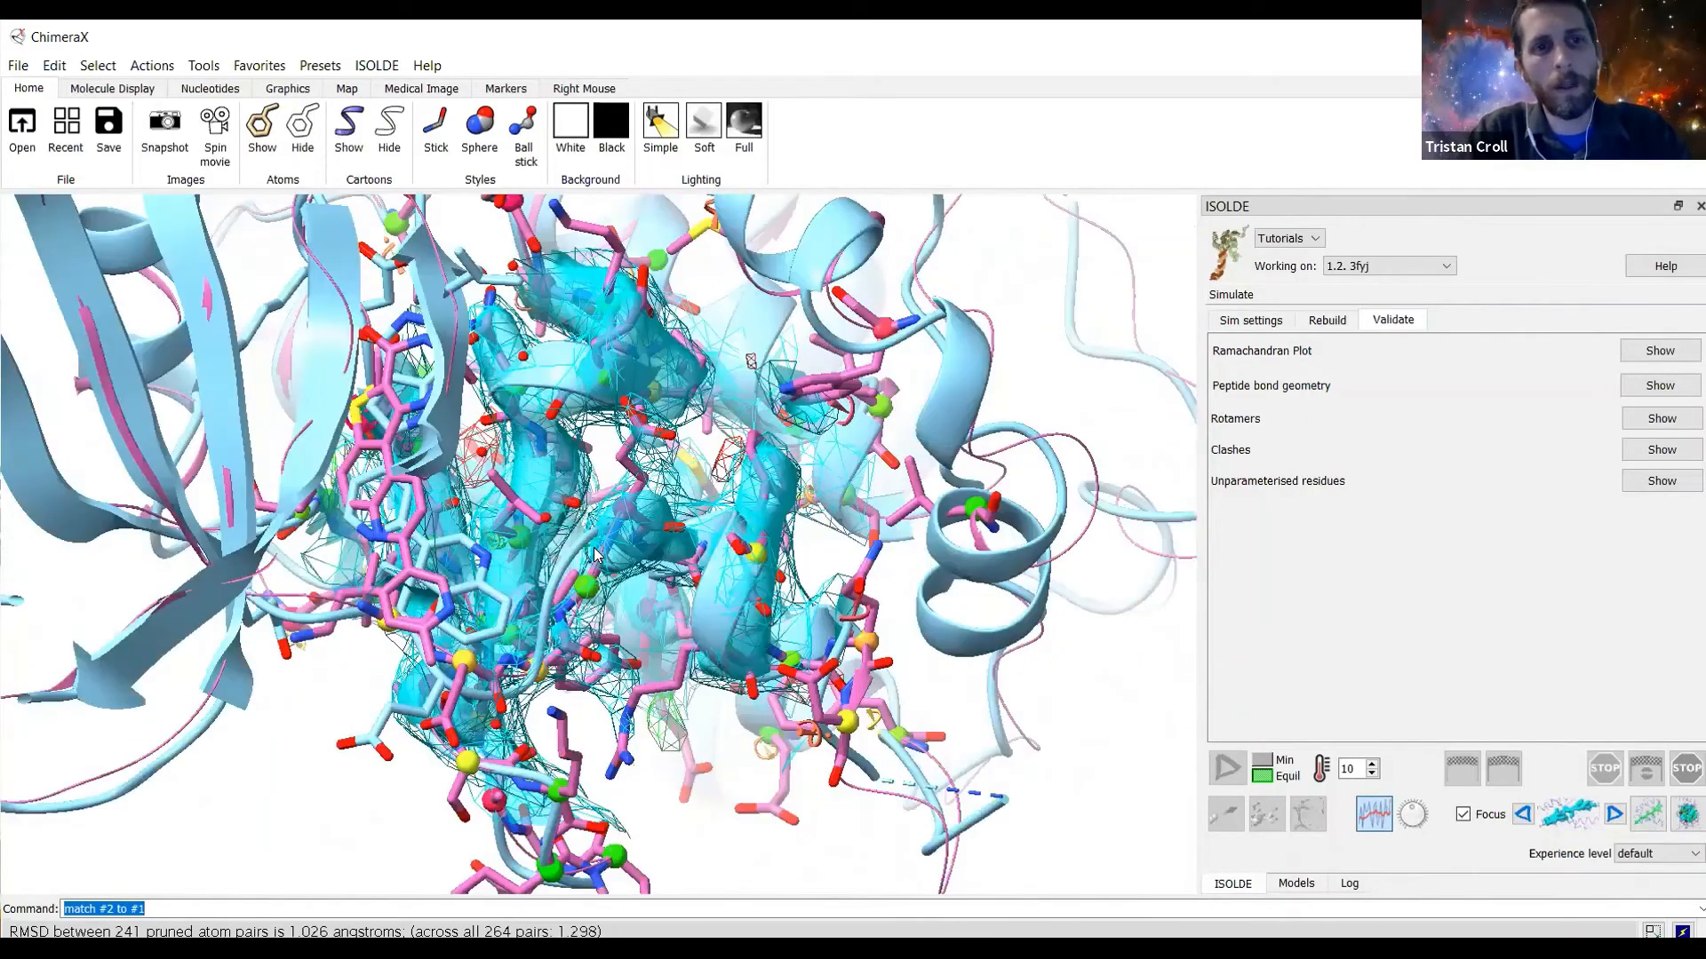
{"action": "type", "text": "addh"}
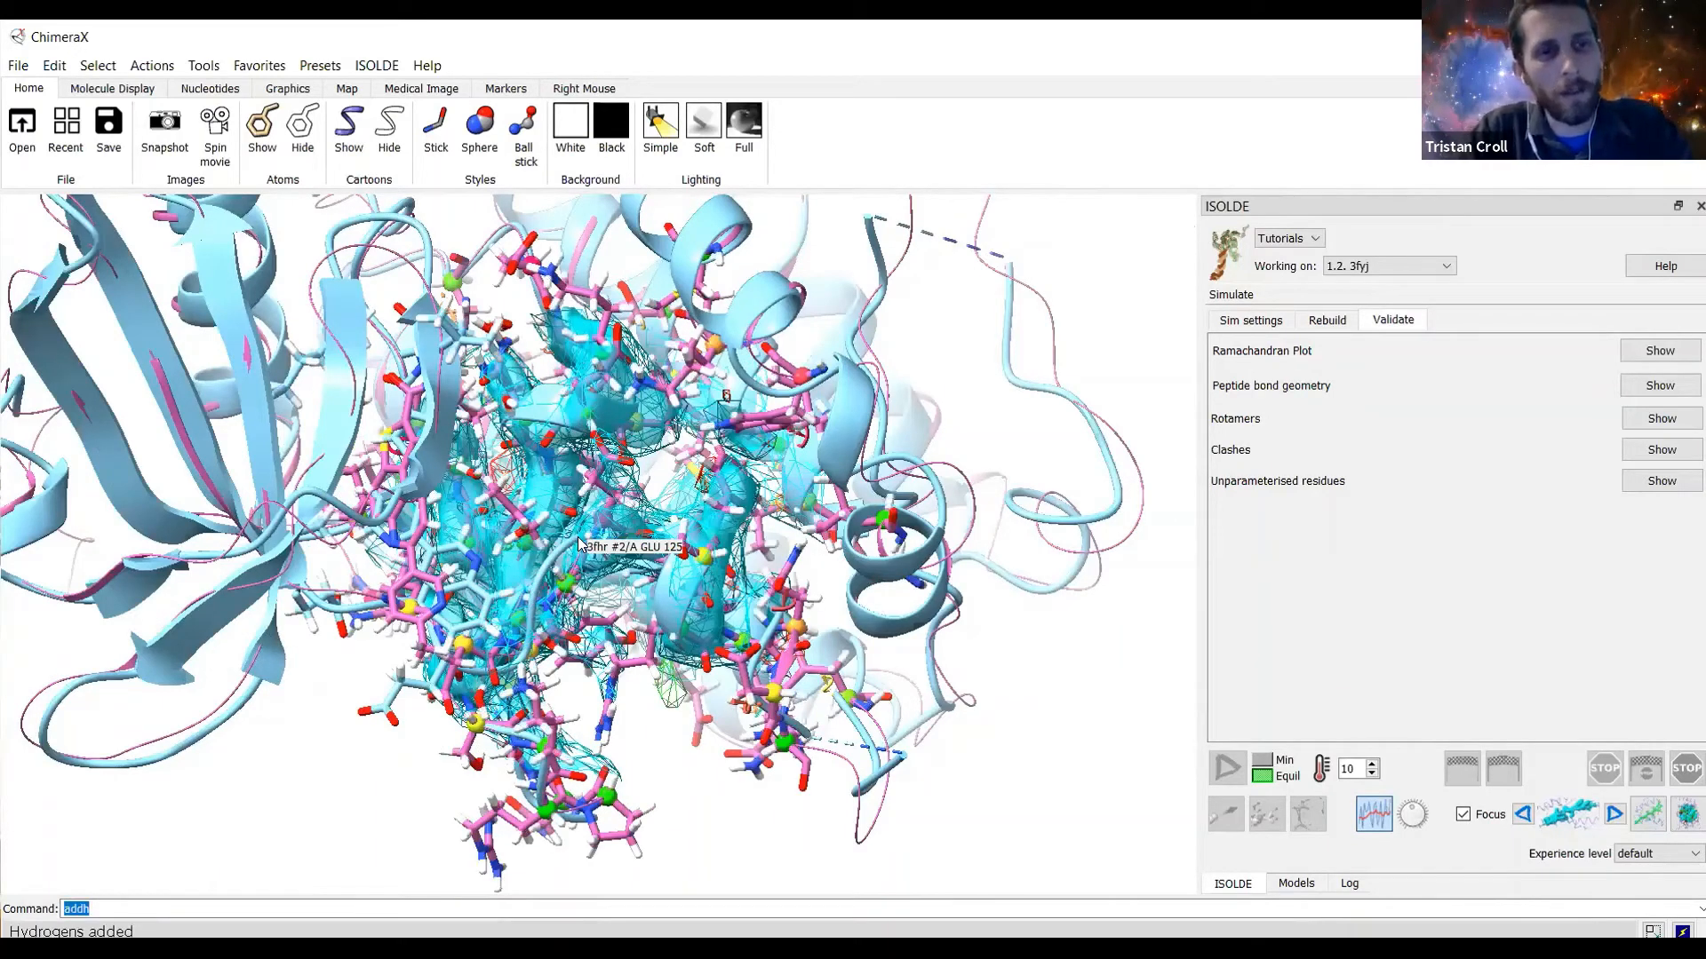
{"action": "type", "text": "hide HC"}
{"action": "key", "text": "Return"}
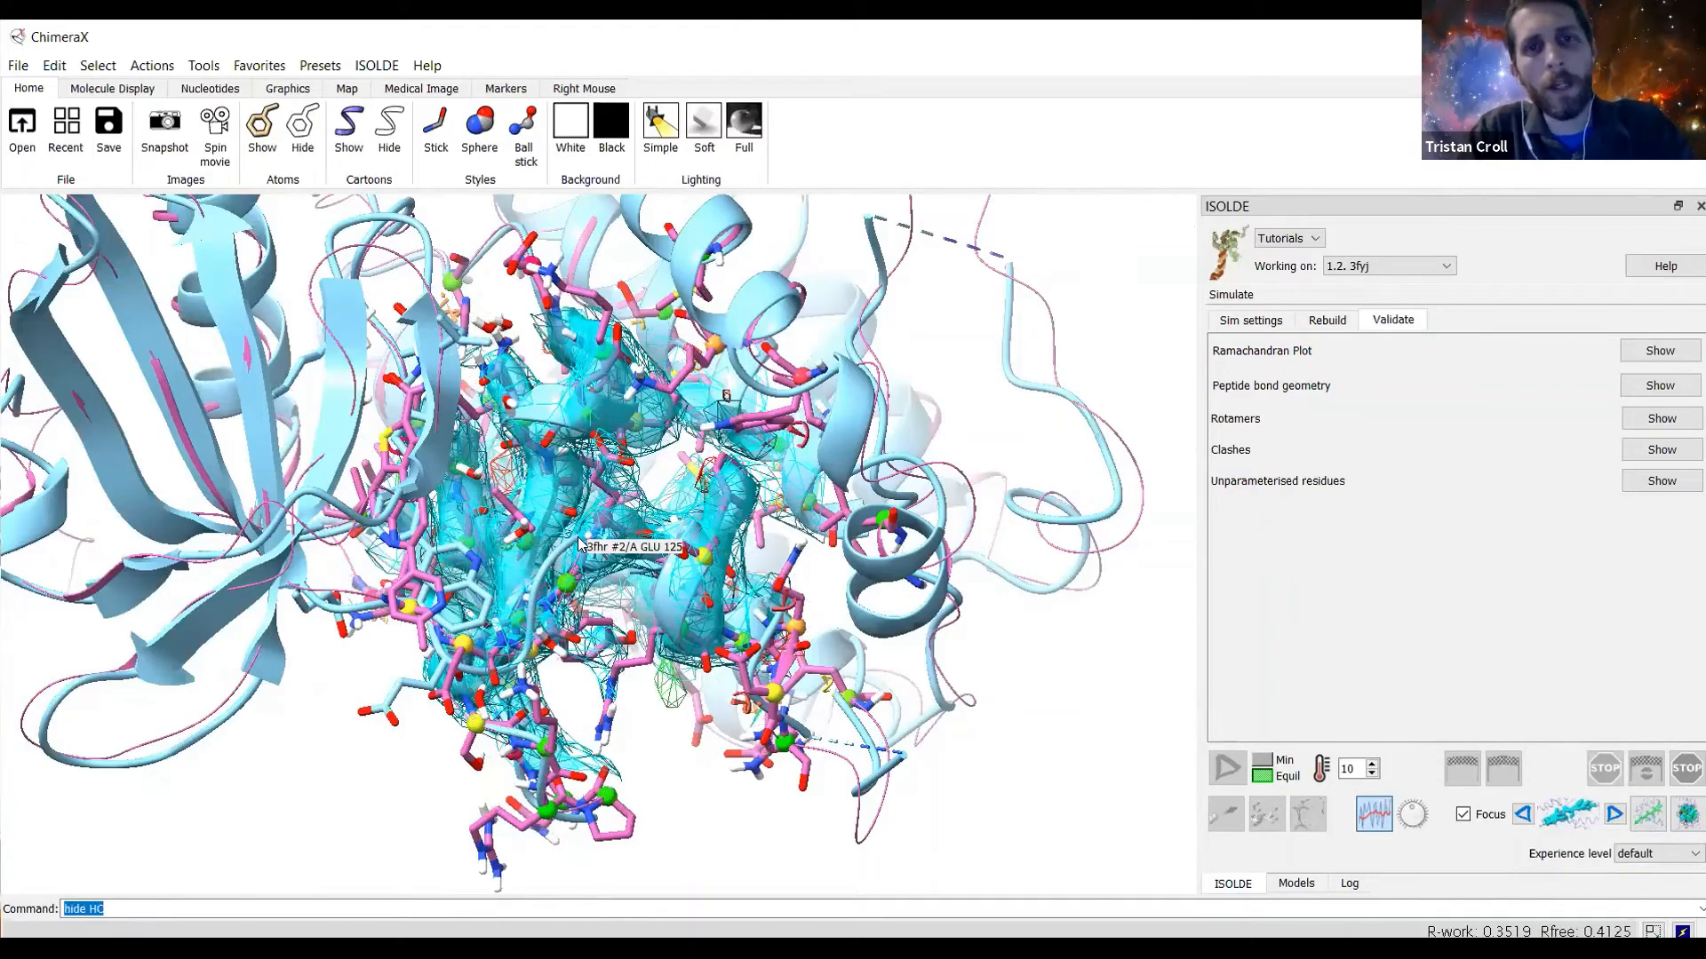
Restrain the working model's torsions to the reference with isolde restrain torsions #1 template #2 angleRange 120.
{"action": "type", "text": "iso"}
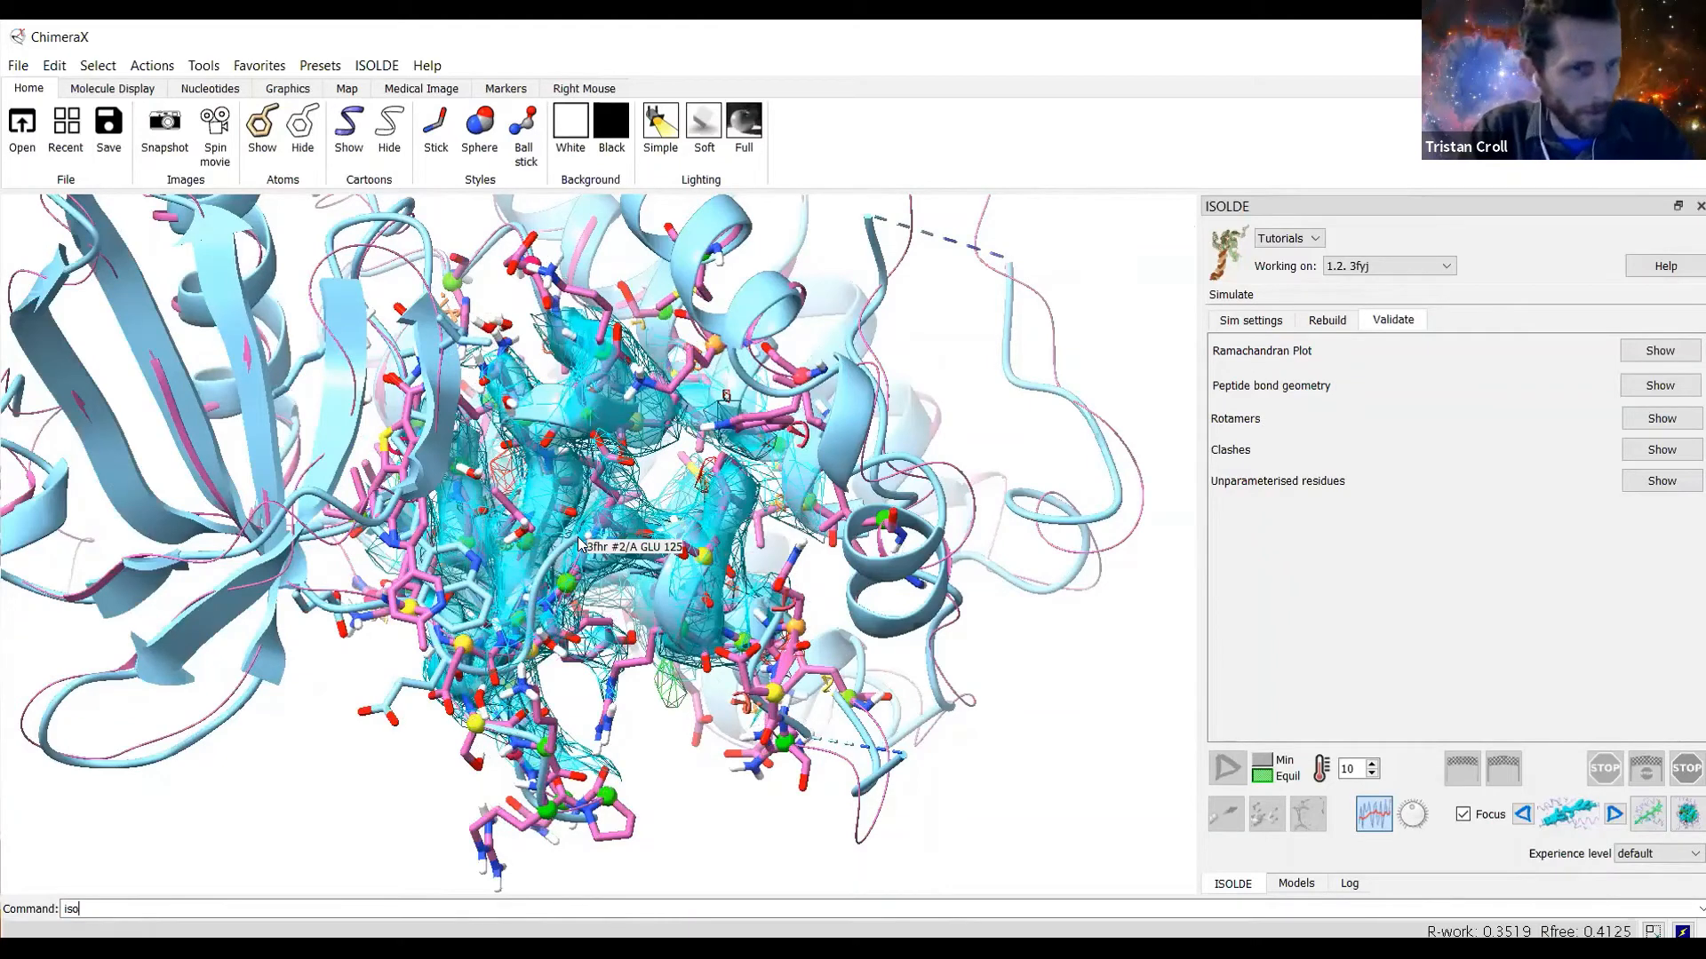
{"action": "type", "text": "lde restrain"}
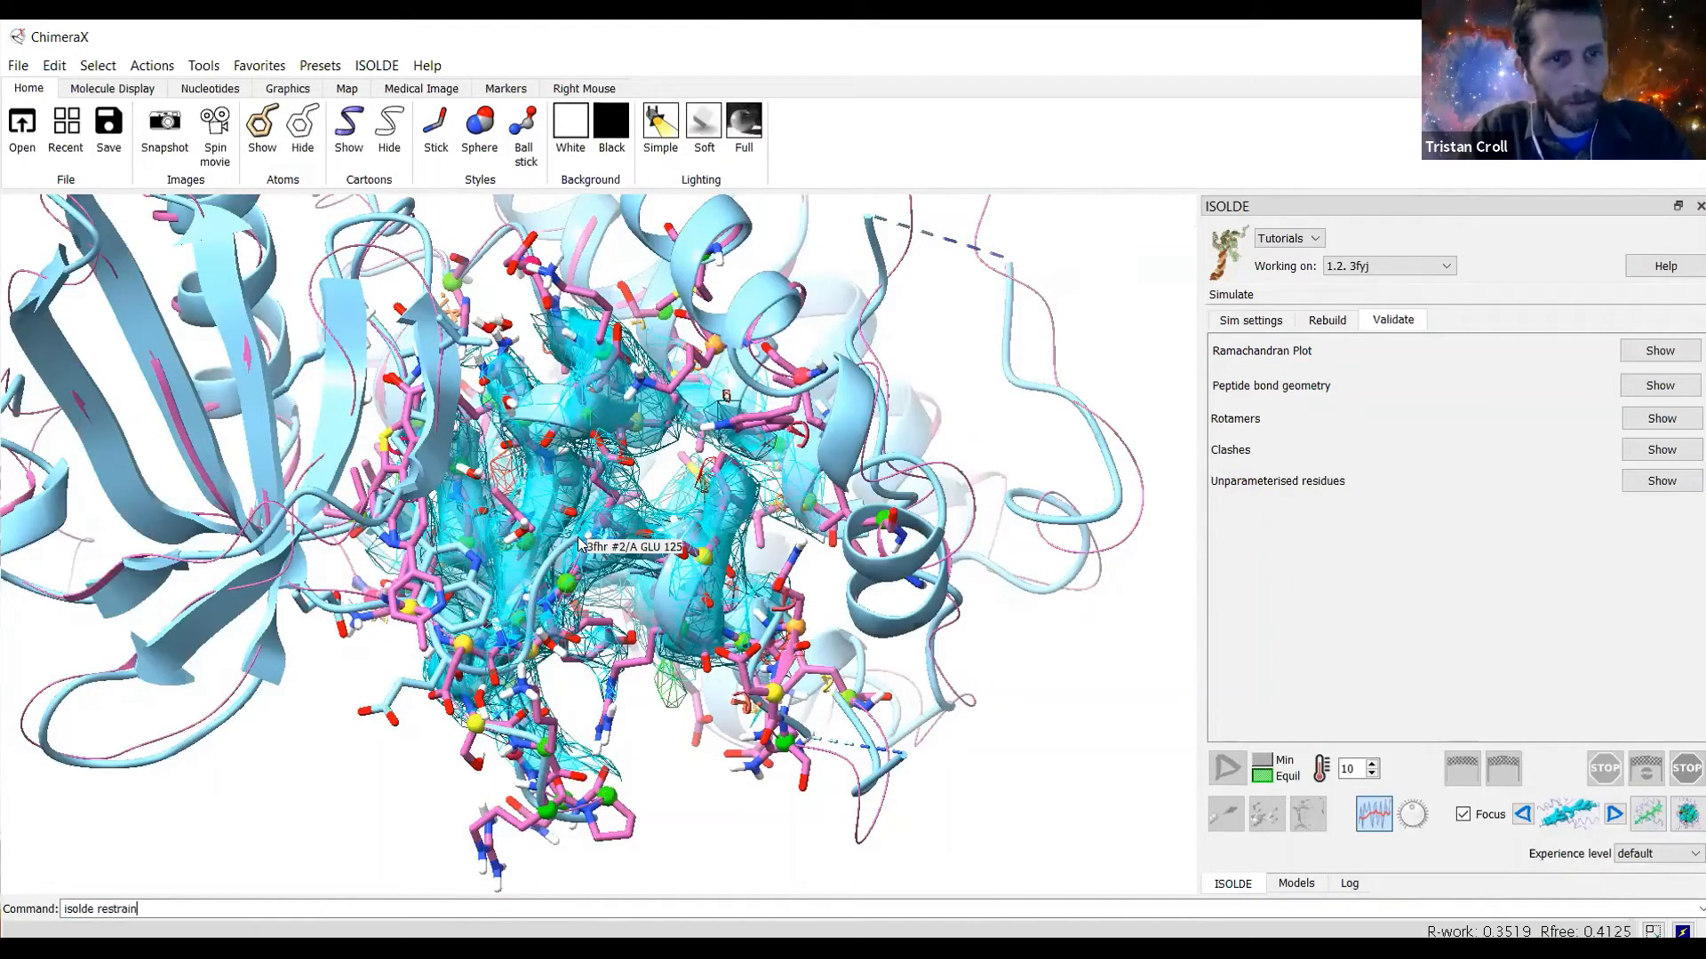
{"action": "type", "text": " torst"}
{"action": "type", "text": "on"}
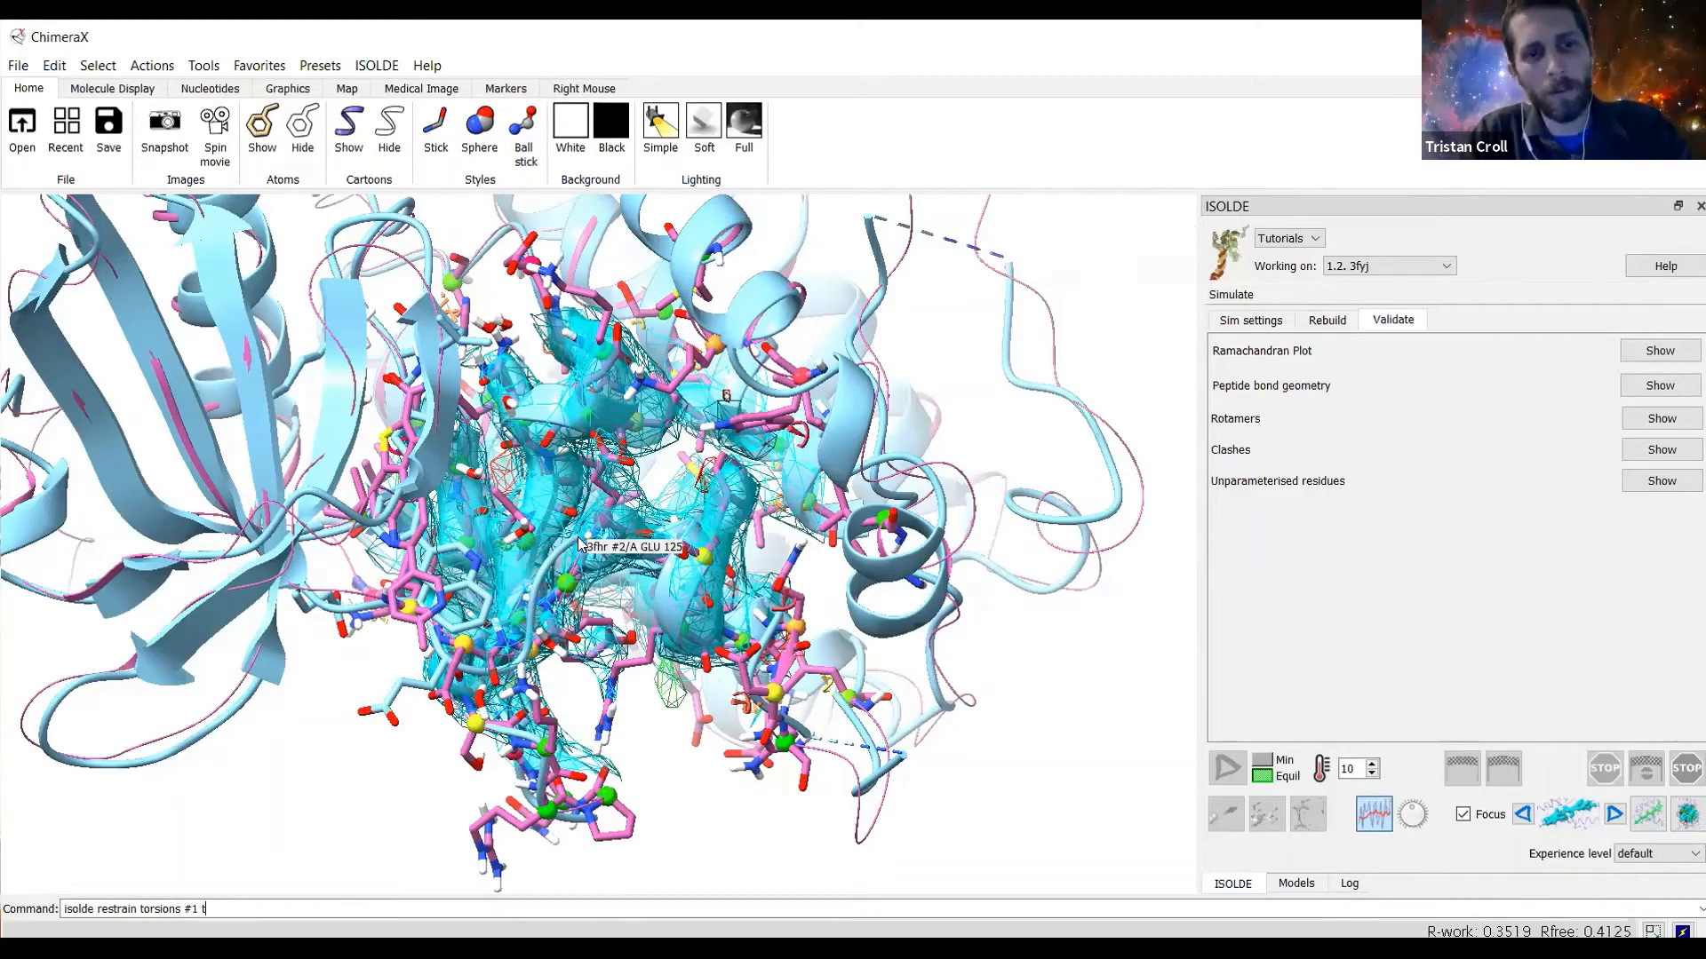
{"action": "type", "text": "s #1 template #2 angle"}
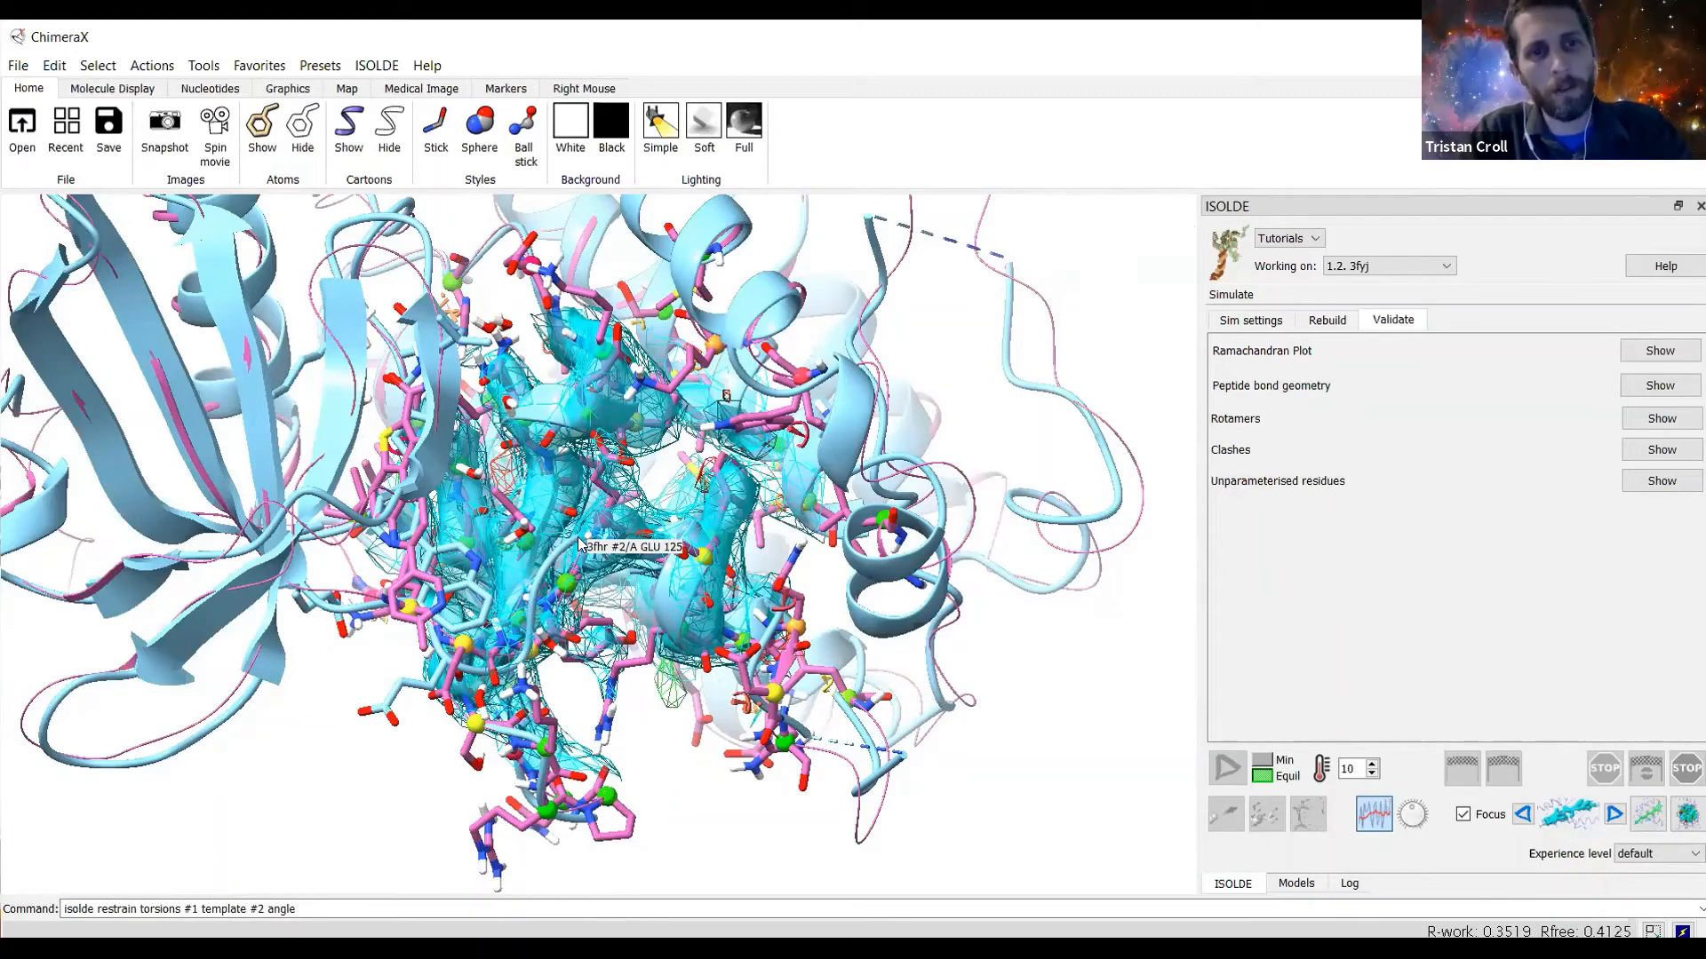
{"action": "type", "text": "Range "}
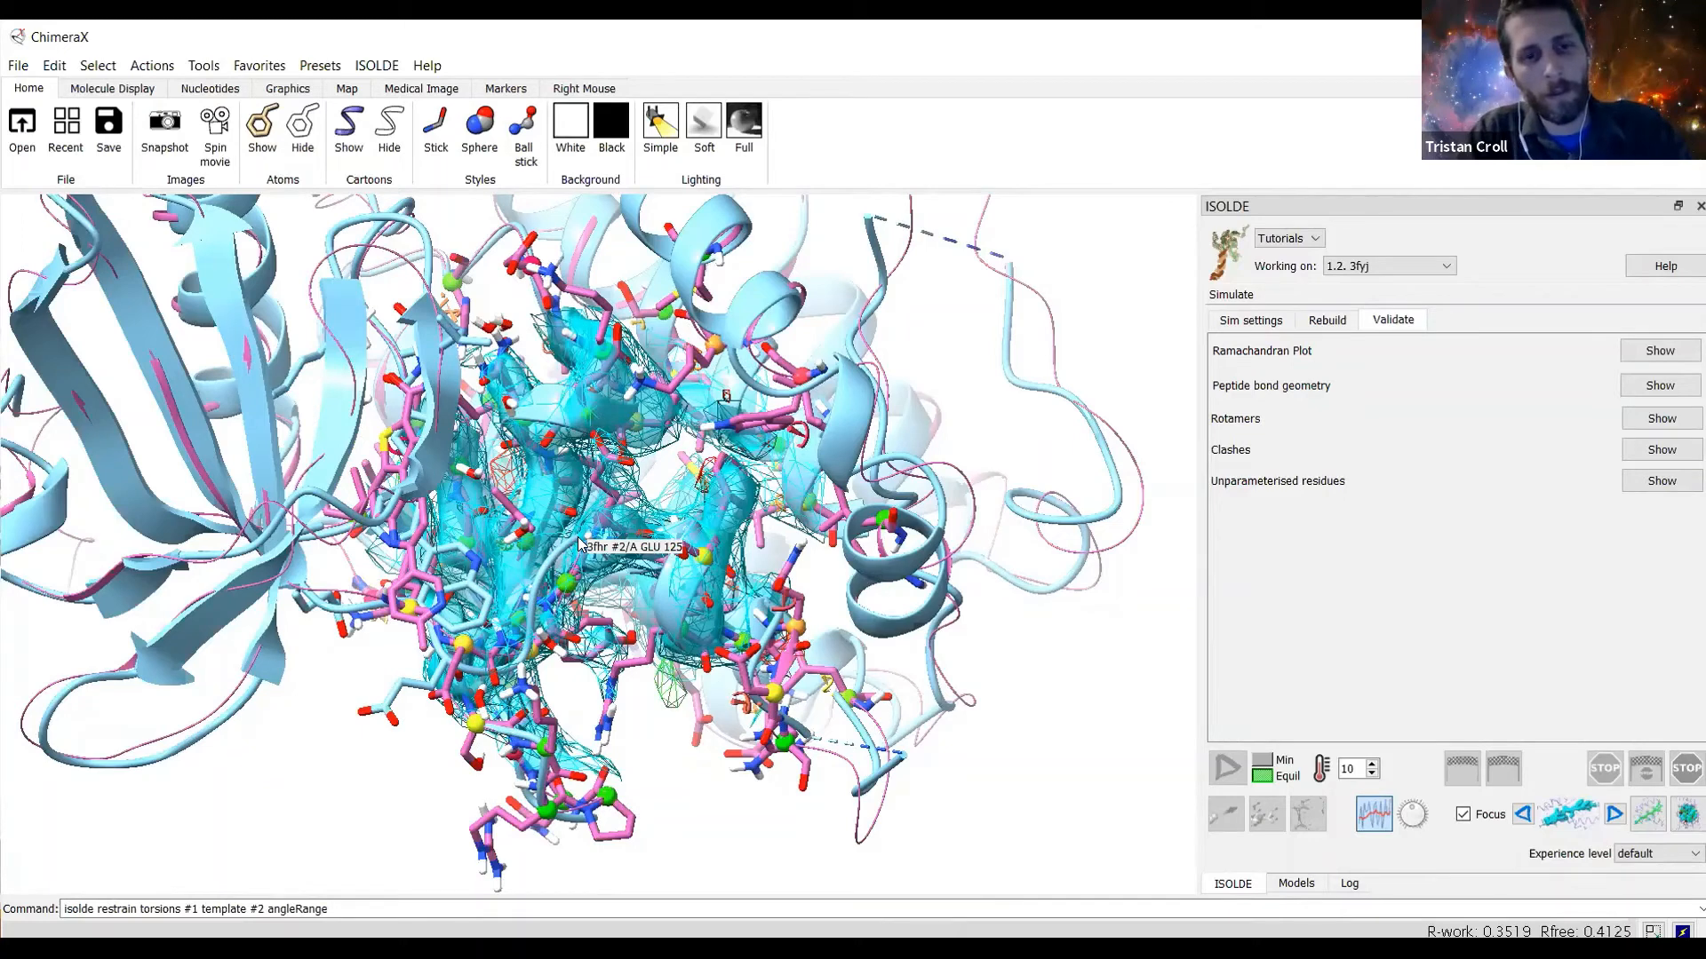
{"action": "type", "text": "1"}
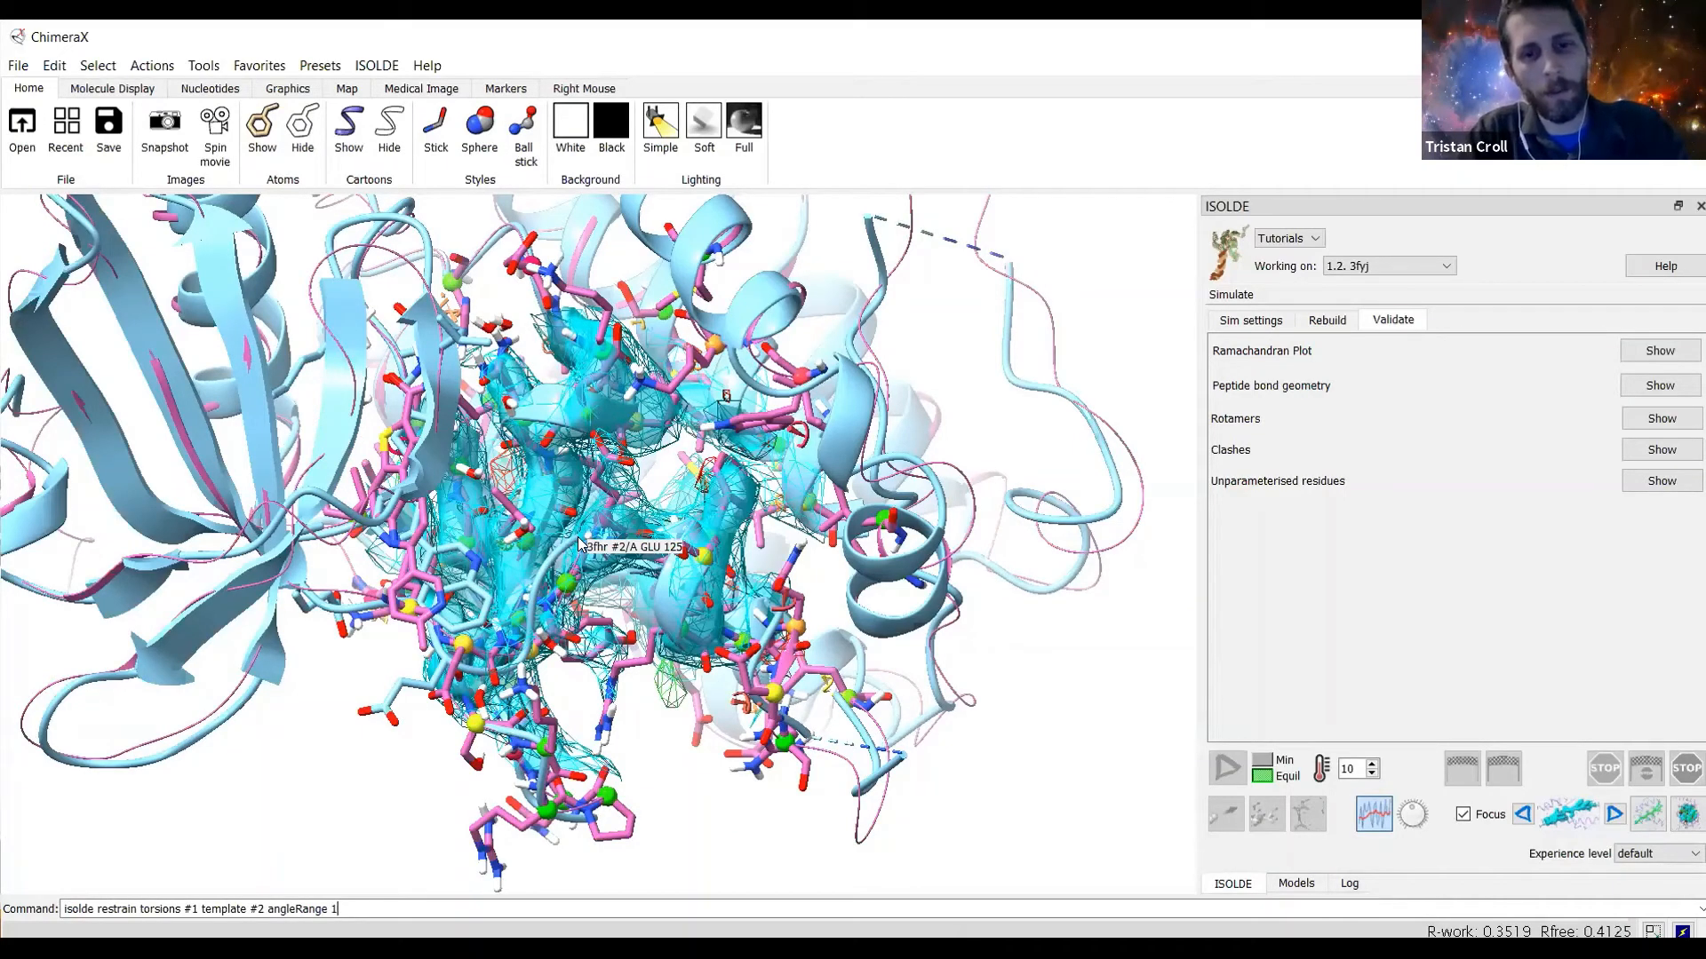
{"action": "type", "text": "20"}
{"action": "key", "text": "Return"}
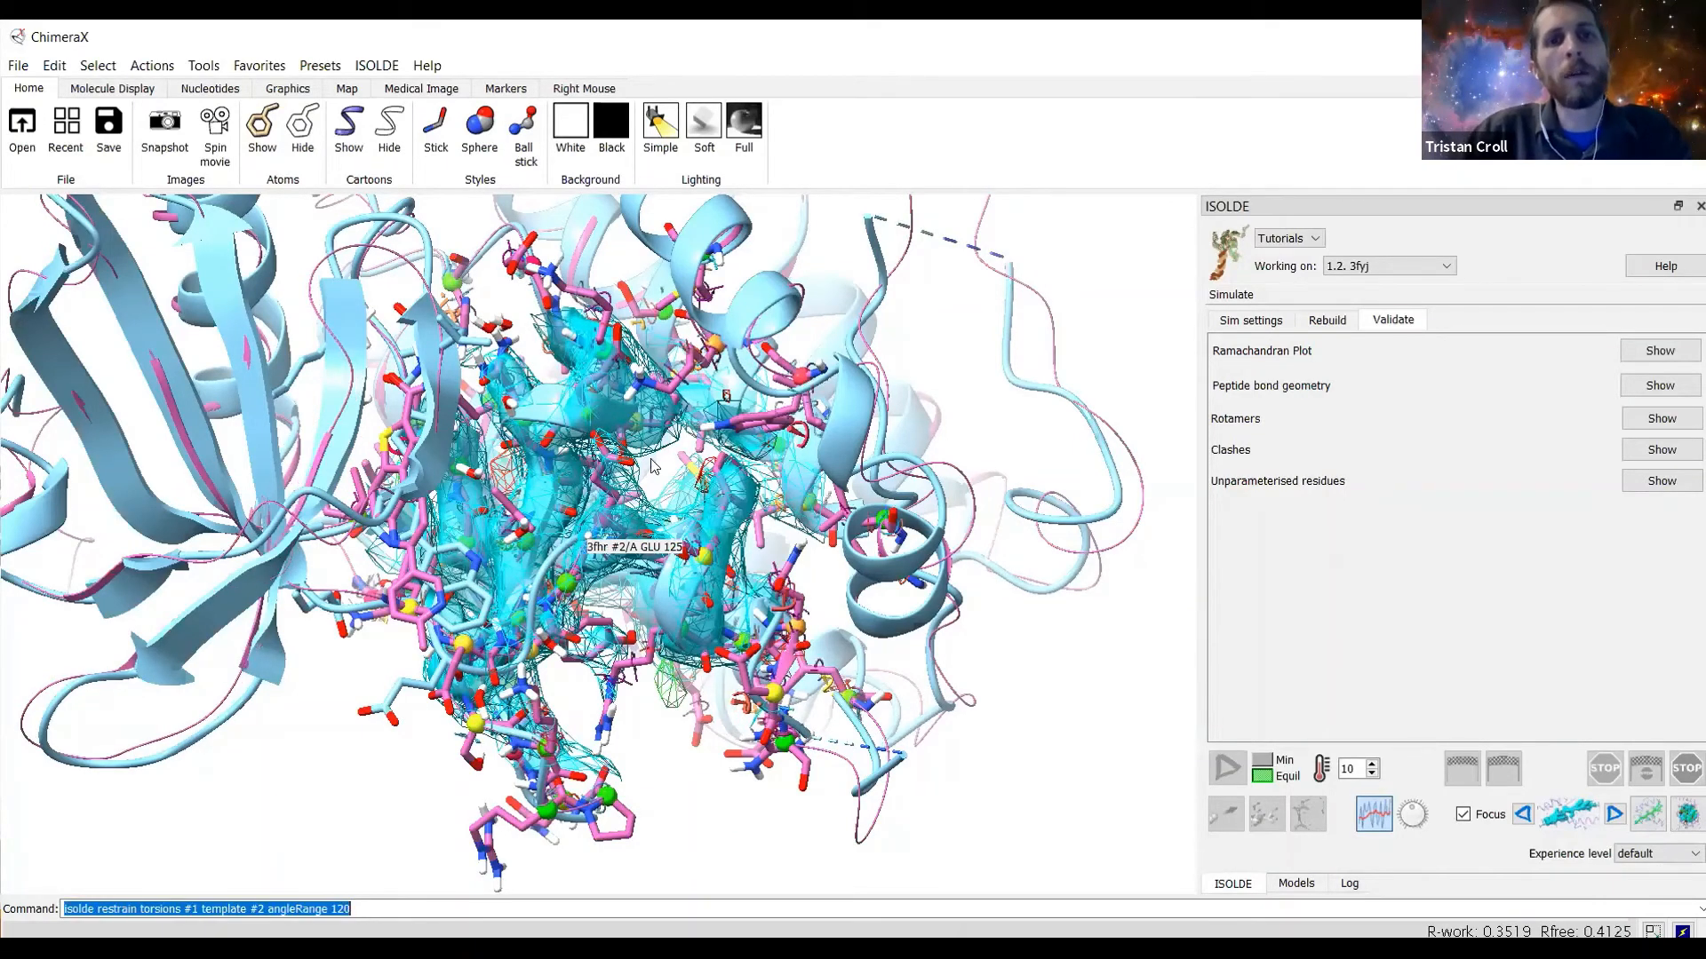
Examine the torsion restraint markers on the side chains, including a close look along the helix in the density.
{"action": "left_click_drag", "start_coordinate": [586, 491], "coordinate": [655, 377]}
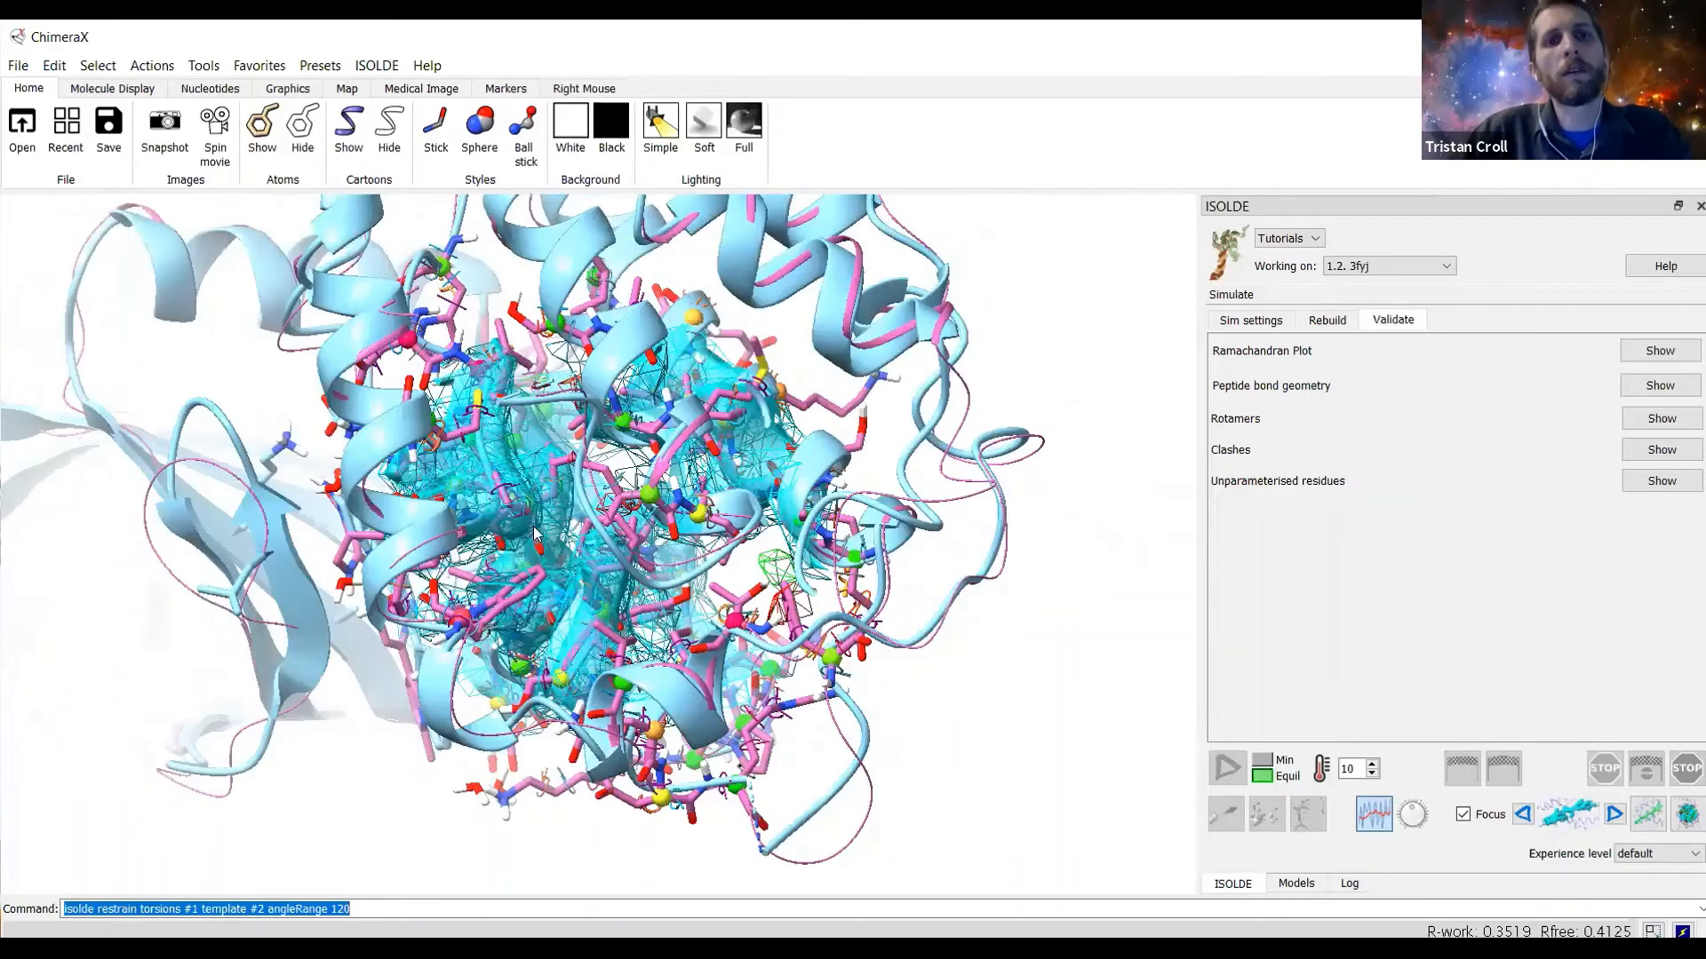
{"action": "left_click_drag", "start_coordinate": [666, 588], "coordinate": [367, 485]}
{"action": "scroll", "coordinate": [368, 485], "scroll_direction": "up", "scroll_amount": 2}
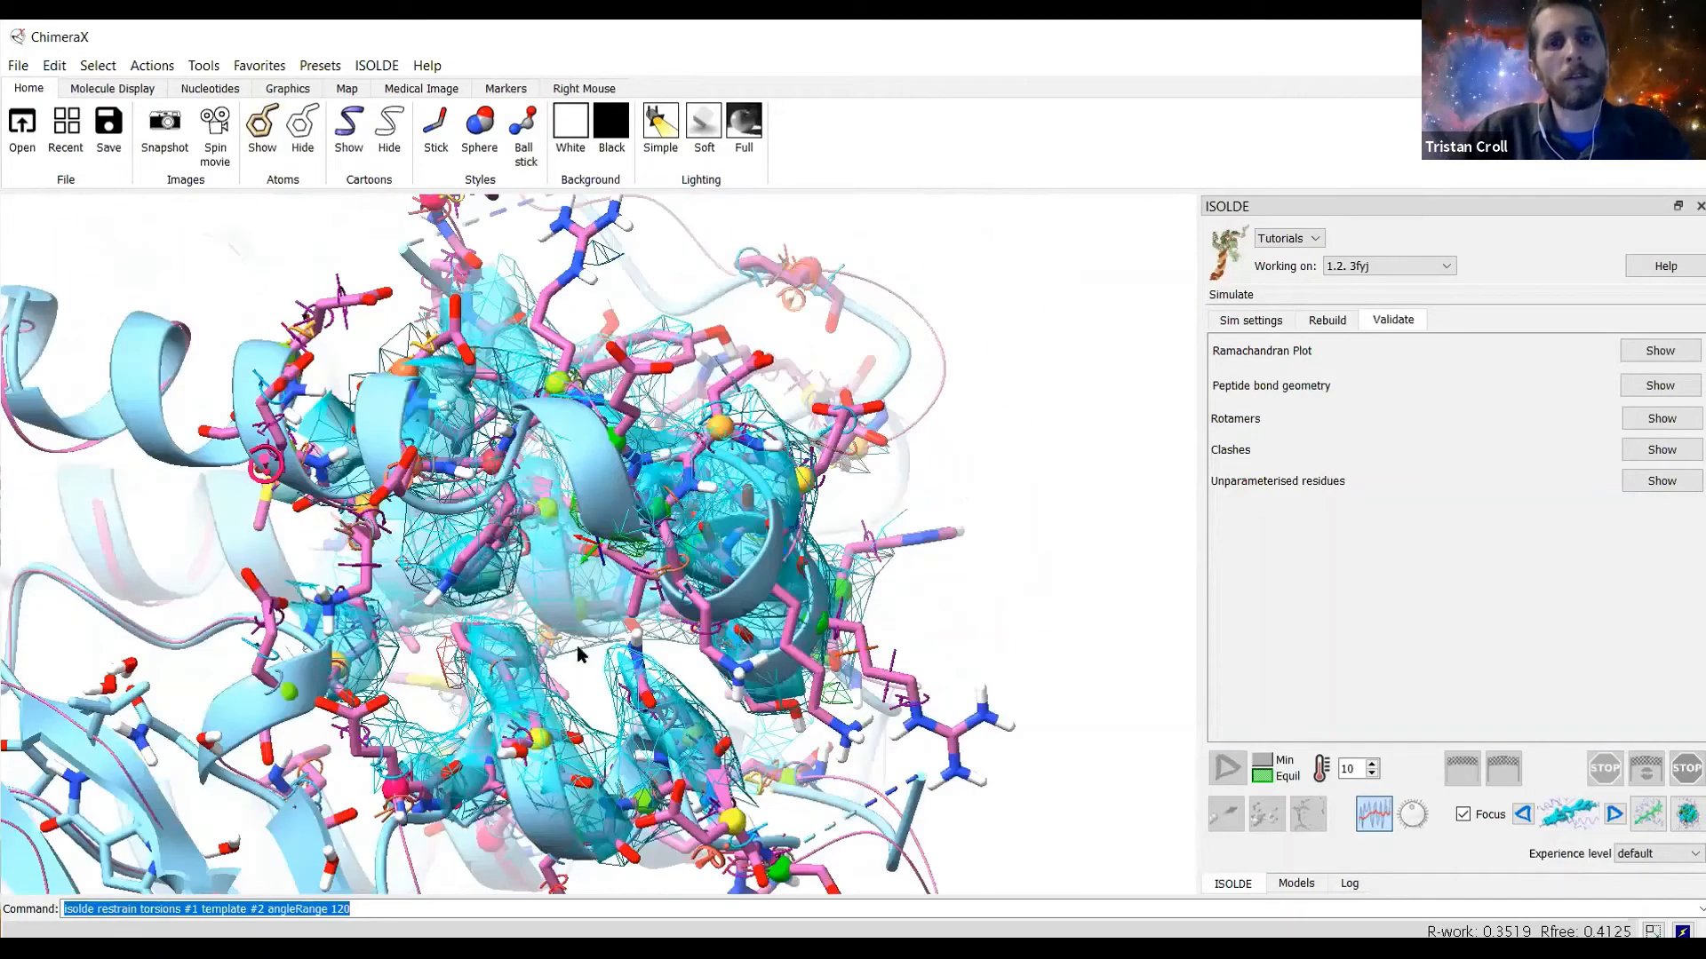
{"action": "scroll", "coordinate": [680, 583], "scroll_direction": "up", "scroll_amount": 3}
{"action": "left_click_drag", "start_coordinate": [656, 502], "coordinate": [689, 463]}
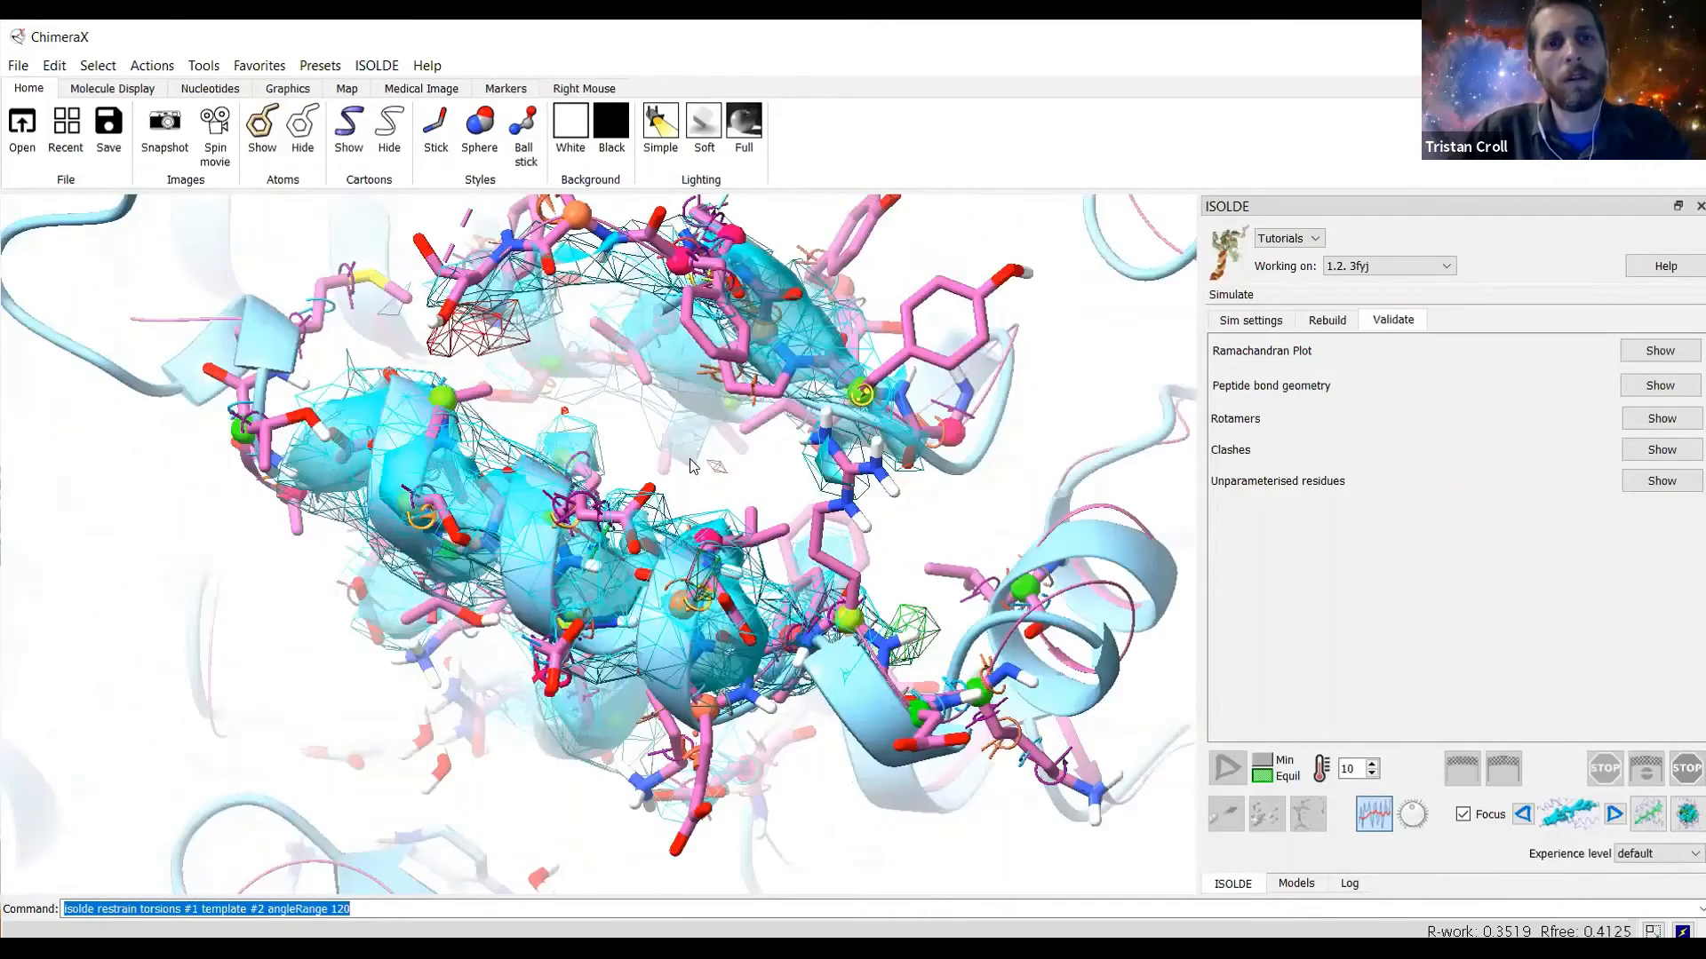
{"action": "left_click_drag", "start_coordinate": [738, 597], "coordinate": [516, 549]}
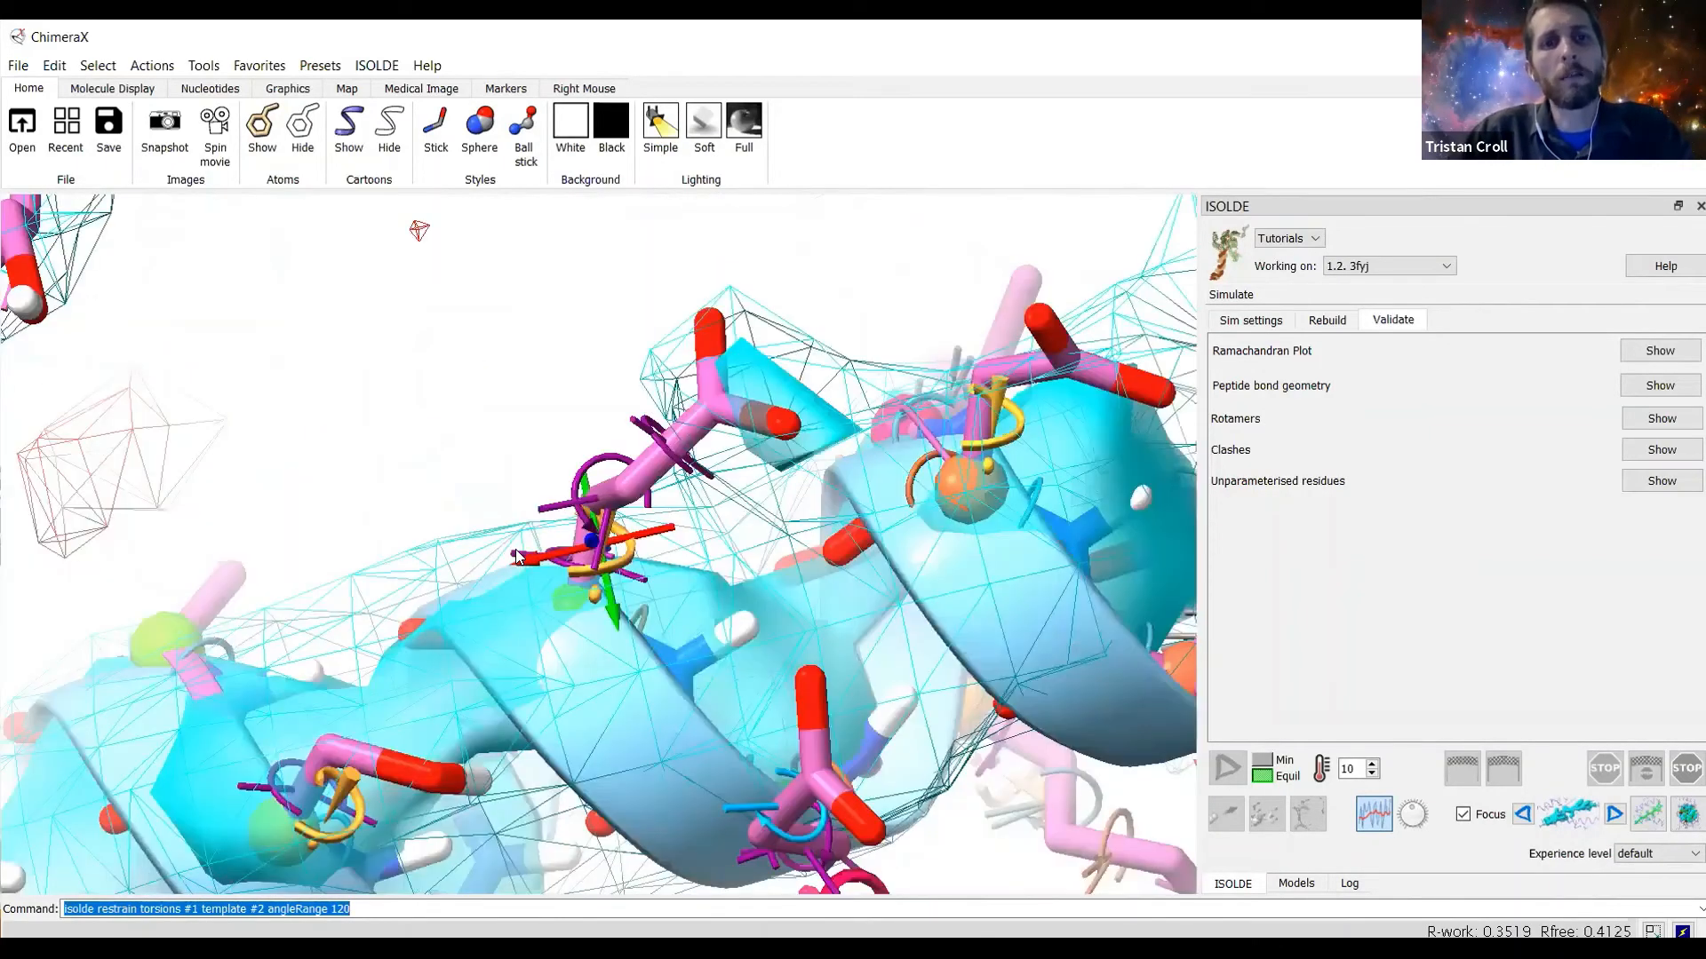
{"action": "mouse_move", "coordinate": [540, 511]}
{"action": "left_mouse_down"}
{"action": "mouse_move", "coordinate": [553, 478]}
{"action": "mouse_move", "coordinate": [614, 557]}
{"action": "mouse_move", "coordinate": [560, 487]}
{"action": "mouse_move", "coordinate": [591, 489]}
{"action": "mouse_move", "coordinate": [528, 533]}
{"action": "mouse_move", "coordinate": [537, 506]}
{"action": "mouse_move", "coordinate": [539, 544]}
{"action": "left_mouse_up"}
{"action": "scroll", "coordinate": [539, 544], "scroll_direction": "down", "scroll_amount": 5}
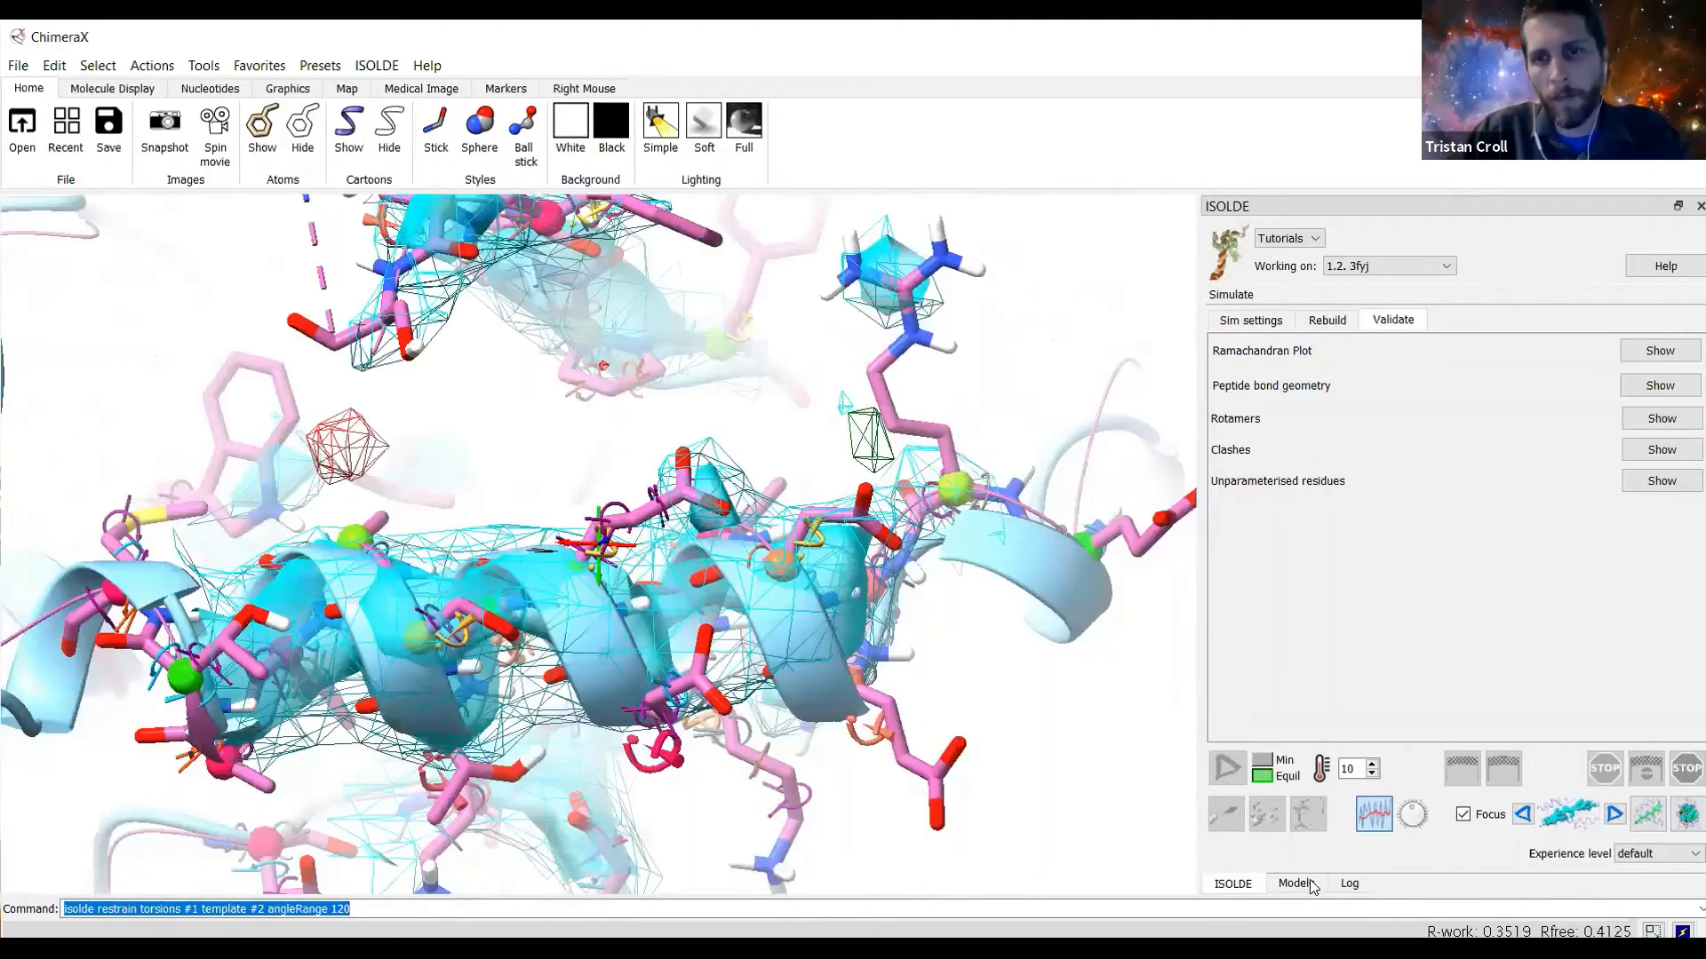
Hide the 3fhr template and start a simulation of all of model #1 with the Ramachandran plot shown, clearing the selection.
{"action": "left_click", "coordinate": [1311, 886]}
{"action": "left_click", "coordinate": [1476, 334]}
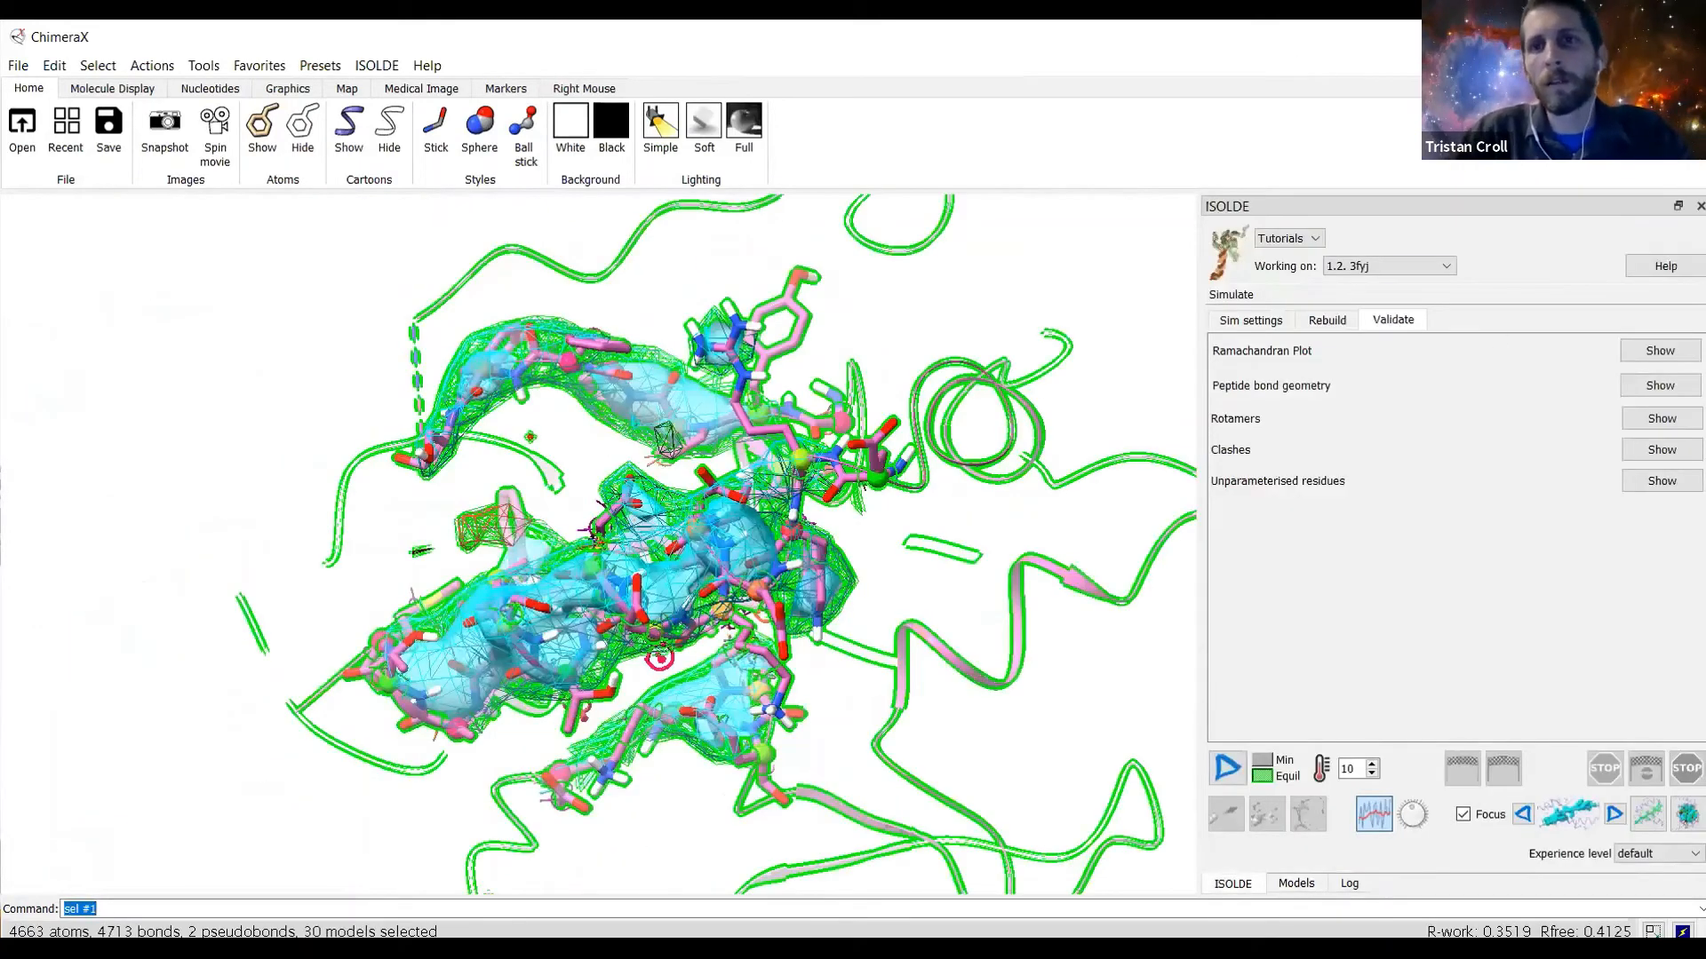
{"action": "left_click", "coordinate": [1659, 352]}
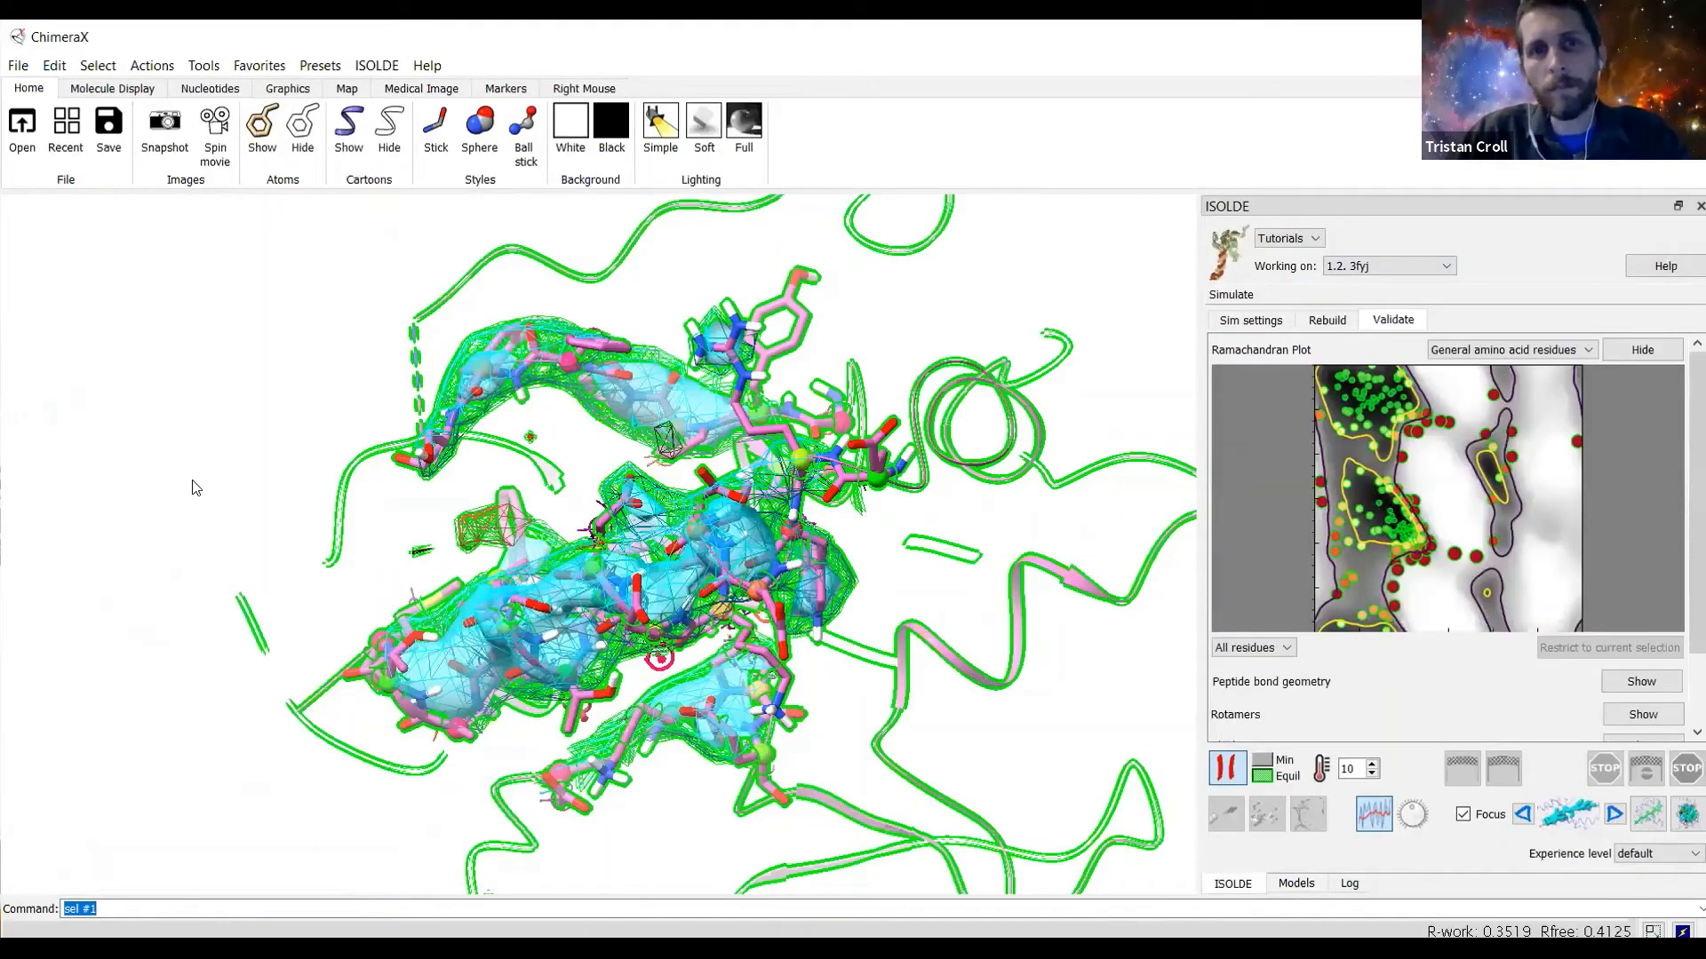
{"action": "left_click", "coordinate": [672, 481], "text": "ctrl"}
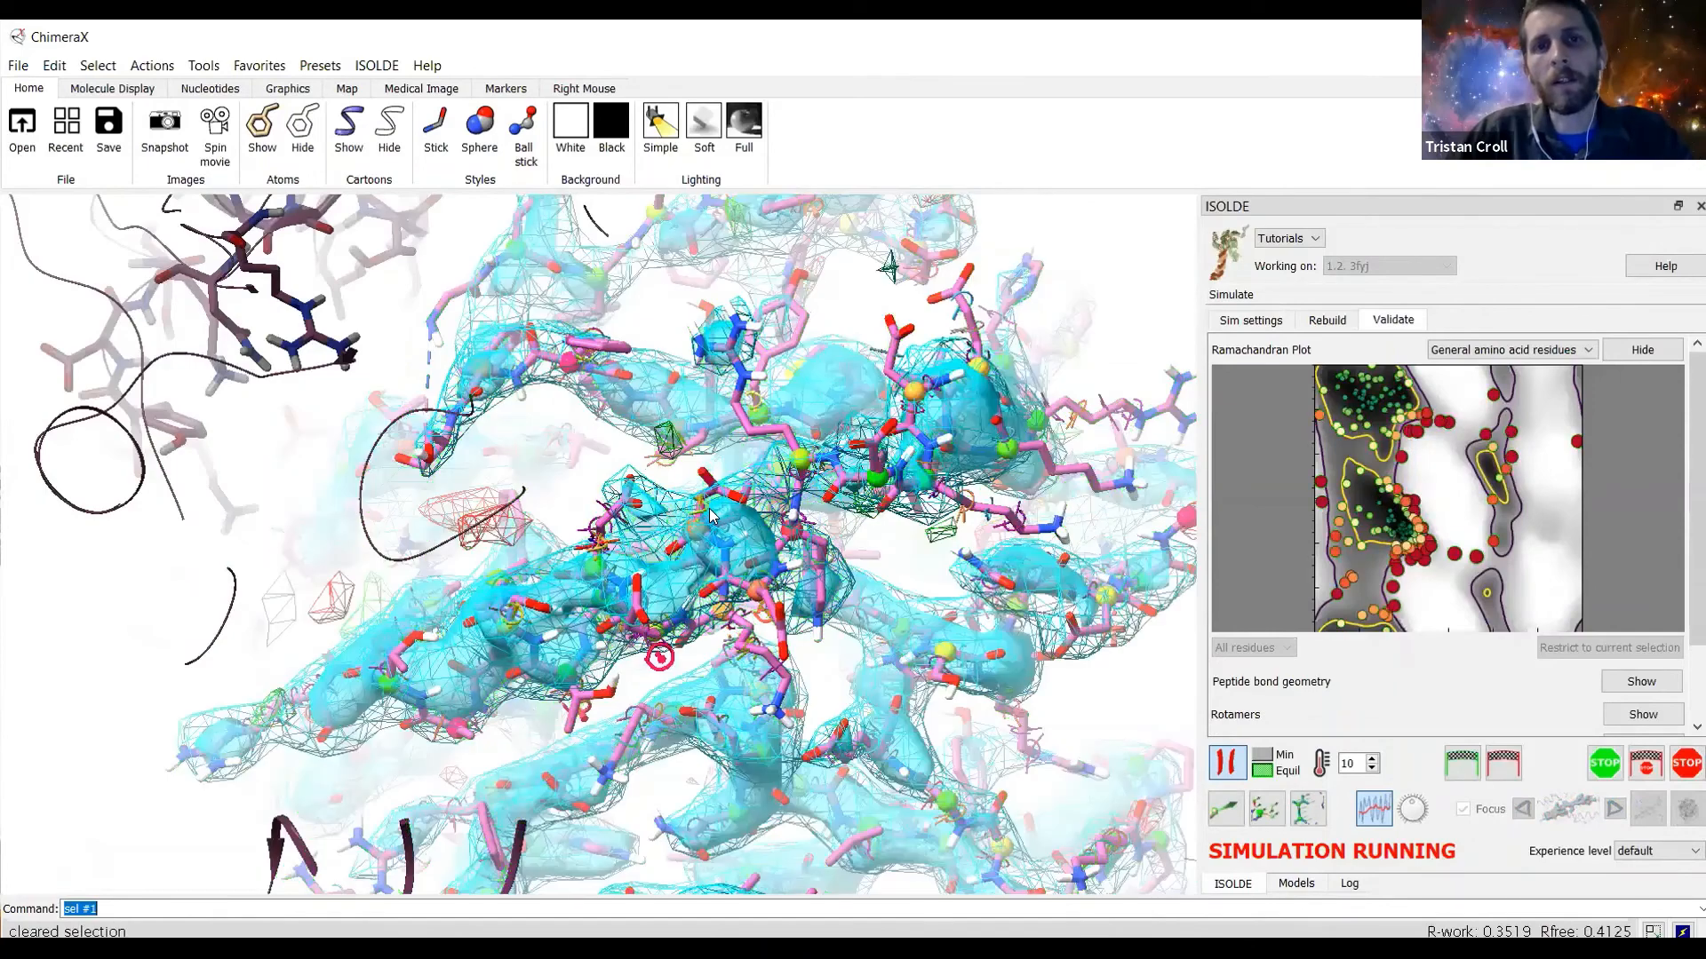
Inspect how the simulated model settles into the density, including a residue picked from the Ramachandran plot.
{"action": "left_click_drag", "start_coordinate": [716, 490], "coordinate": [709, 509]}
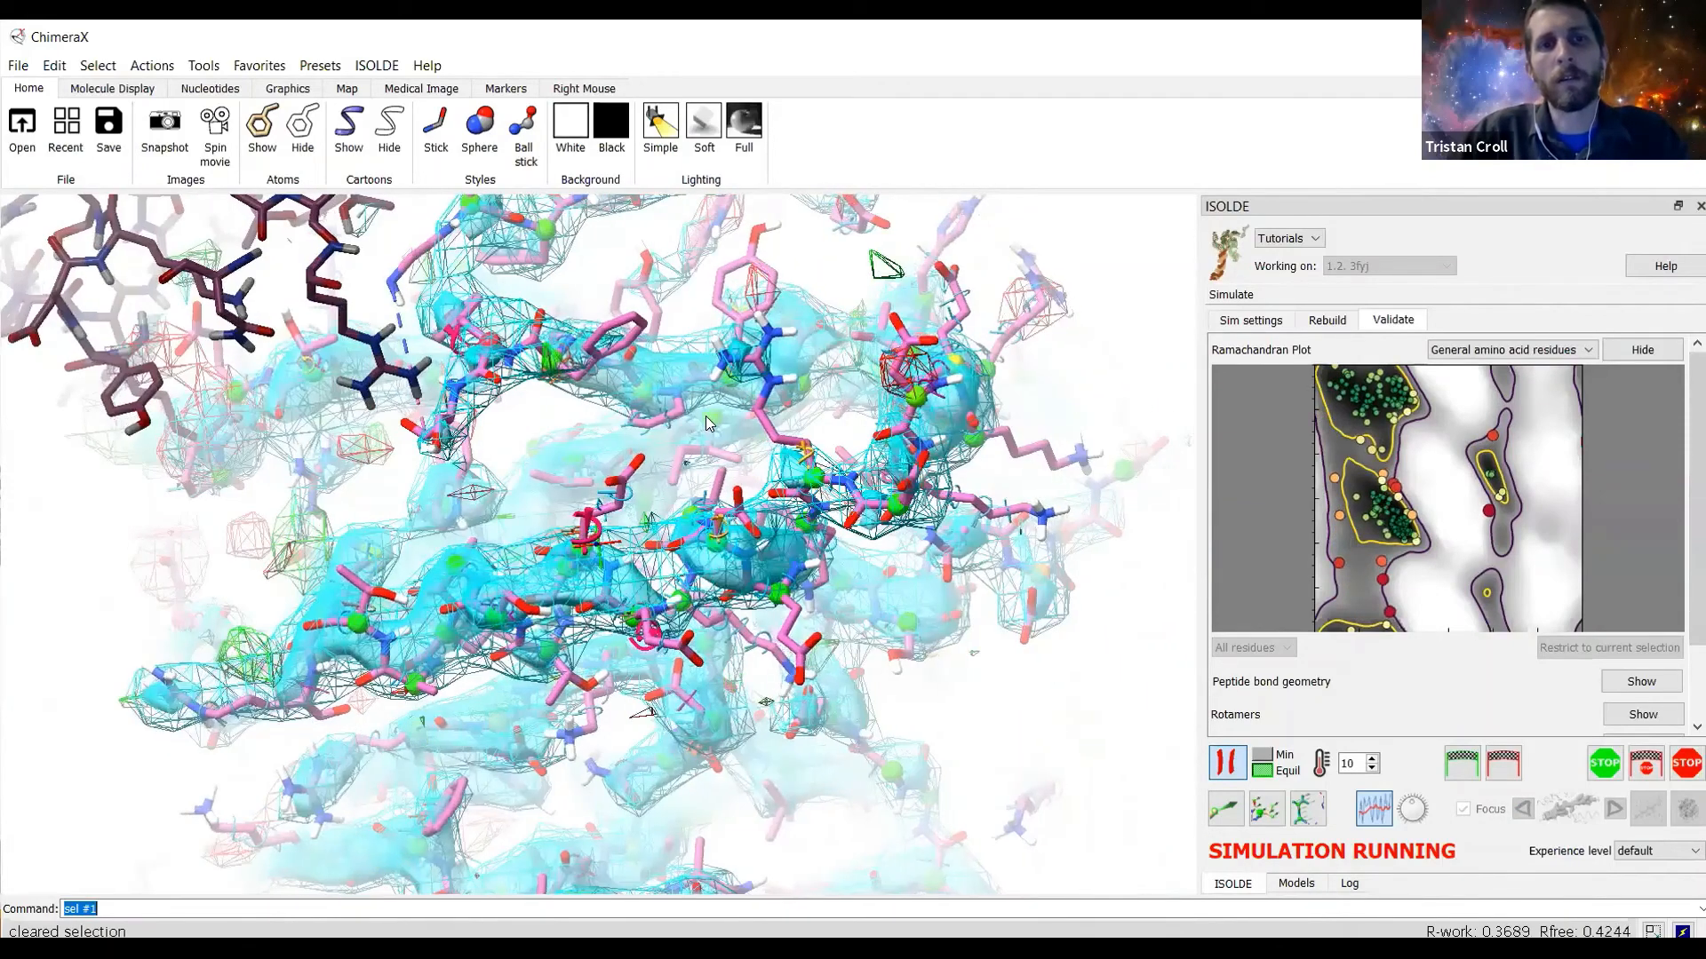
{"action": "left_click", "coordinate": [1364, 489]}
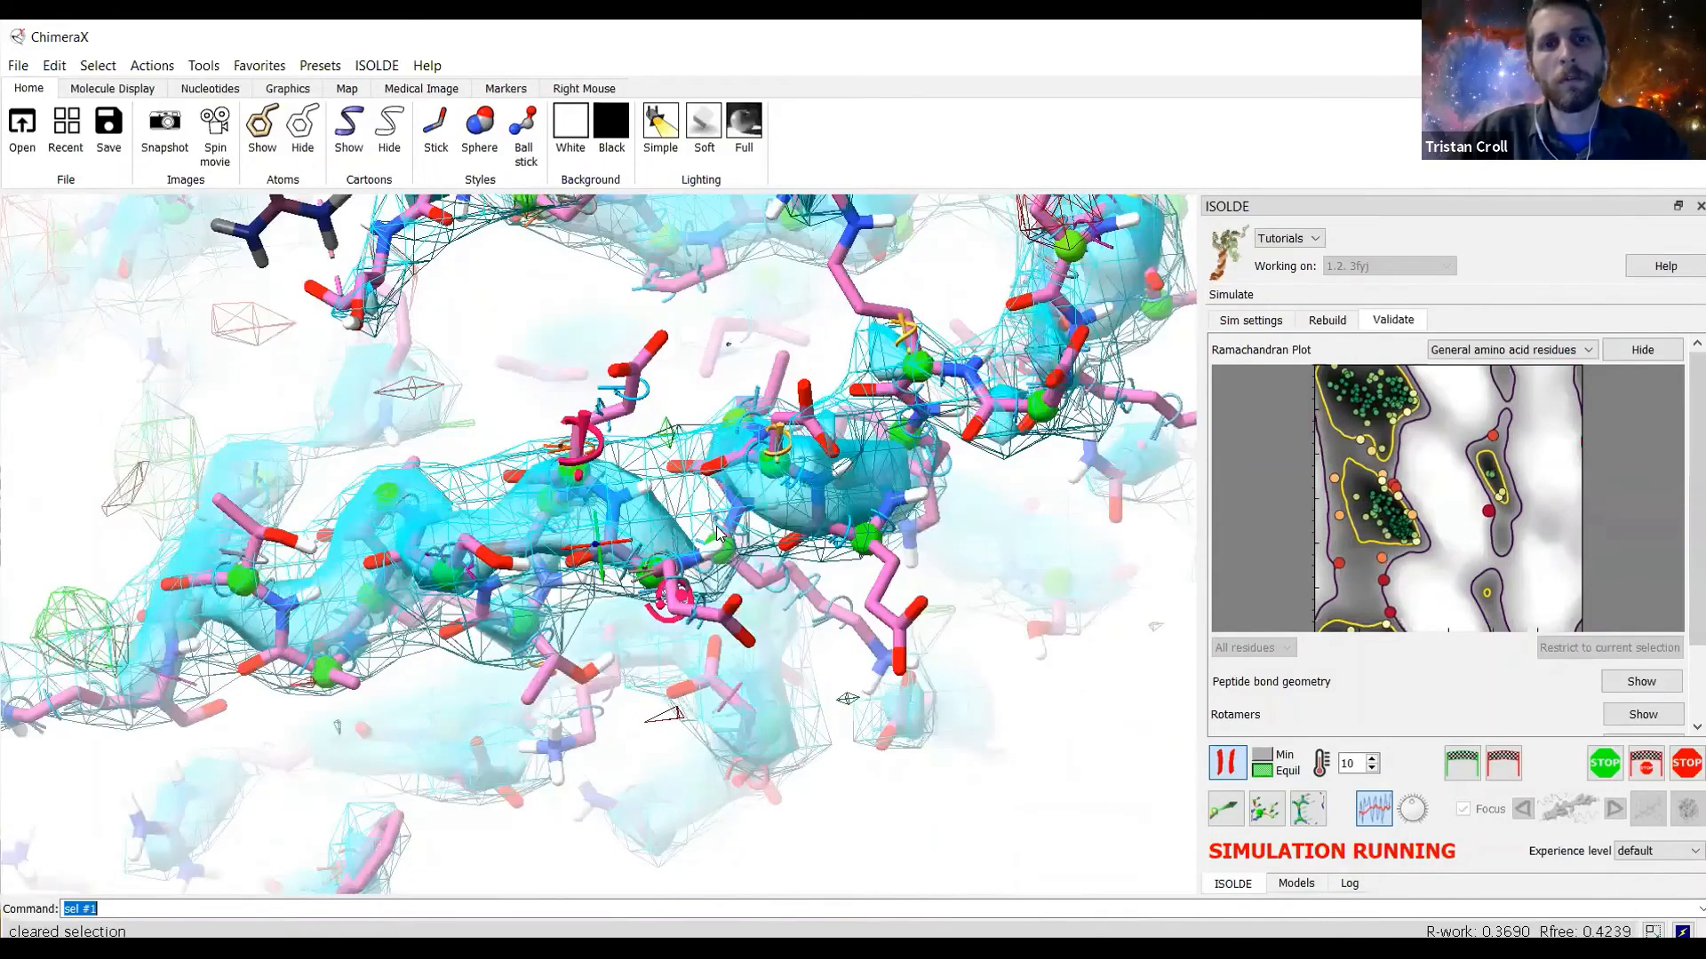
{"action": "scroll", "coordinate": [720, 531], "scroll_direction": "down", "scroll_amount": 5}
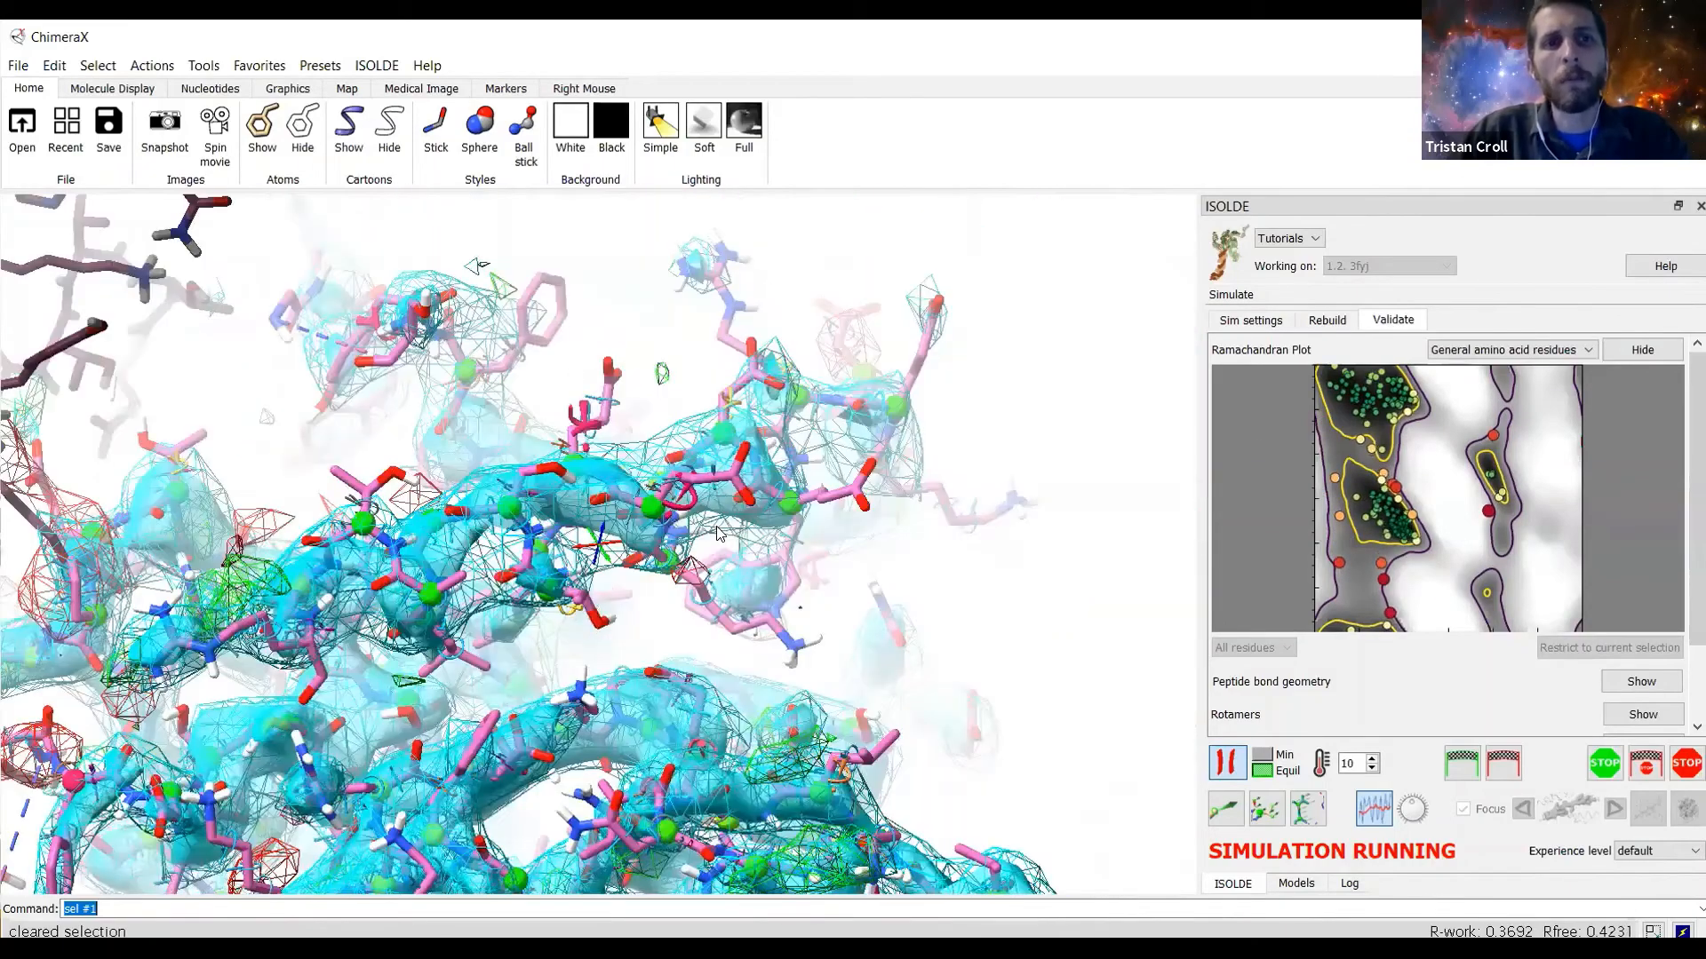
{"action": "mouse_move", "coordinate": [748, 528]}
{"action": "left_mouse_down"}
{"action": "mouse_move", "coordinate": [729, 515]}
{"action": "mouse_move", "coordinate": [741, 540]}
{"action": "mouse_move", "coordinate": [681, 500]}
{"action": "mouse_move", "coordinate": [701, 496]}
{"action": "mouse_move", "coordinate": [671, 510]}
{"action": "mouse_move", "coordinate": [750, 517]}
{"action": "mouse_move", "coordinate": [825, 579]}
{"action": "mouse_move", "coordinate": [788, 585]}
{"action": "mouse_move", "coordinate": [725, 551]}
{"action": "mouse_move", "coordinate": [769, 542]}
{"action": "left_mouse_up"}
{"action": "scroll", "coordinate": [761, 567], "scroll_direction": "up", "scroll_amount": 3}
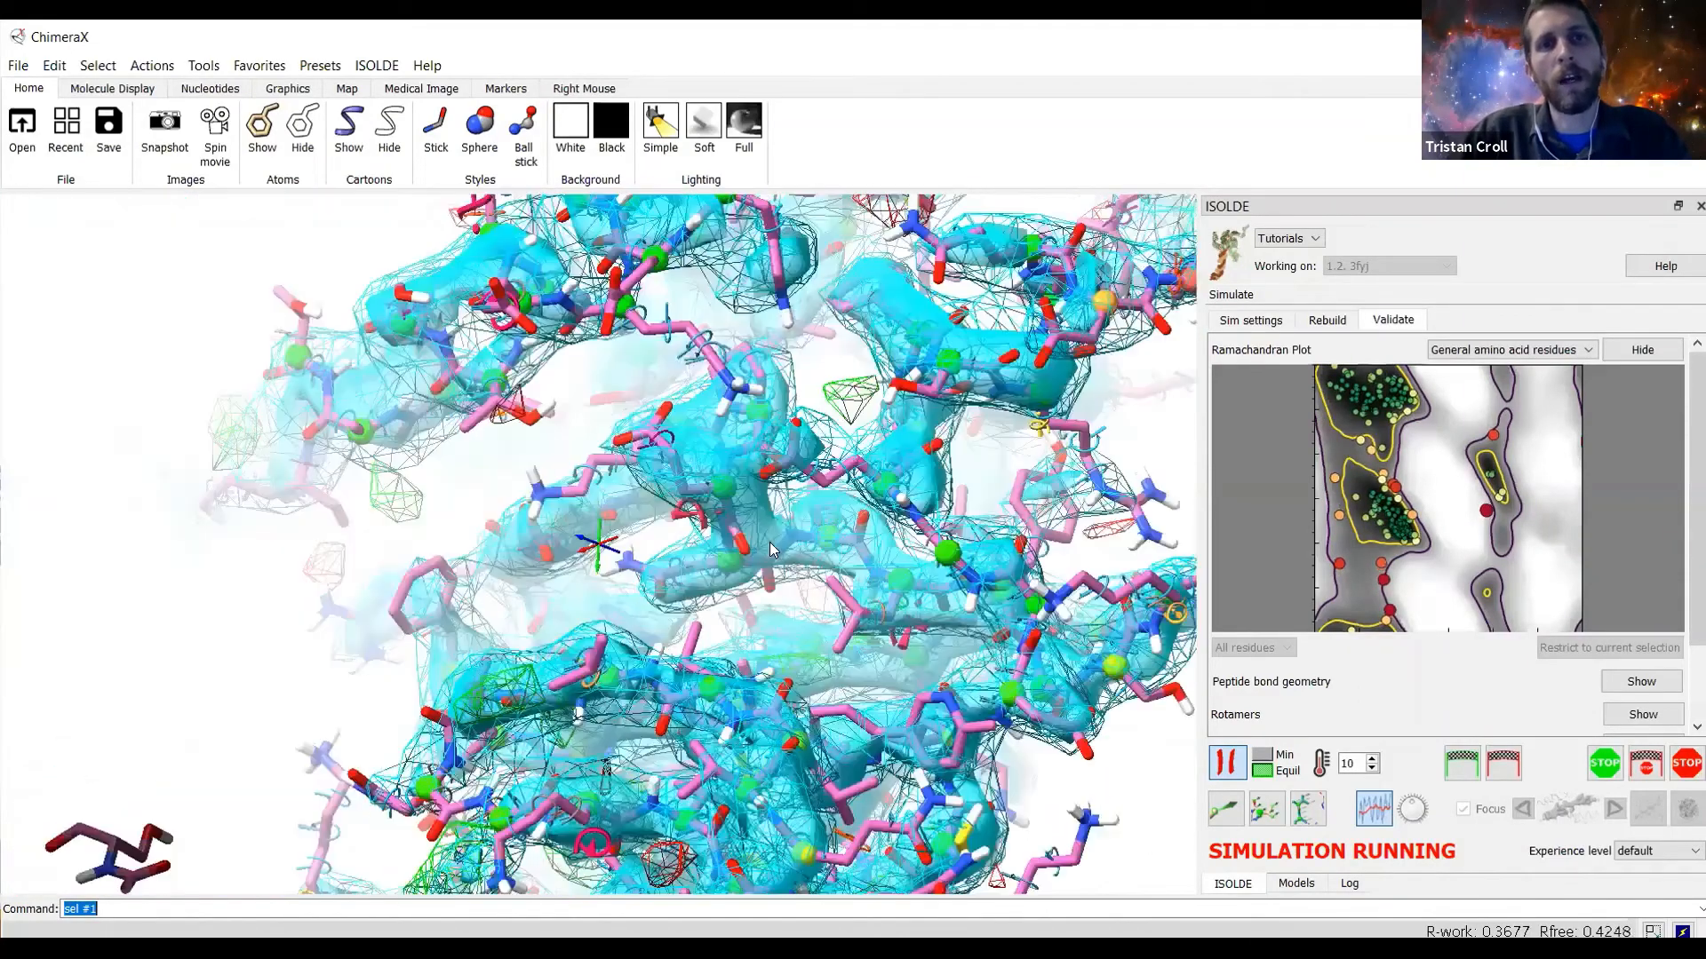
{"action": "left_click_drag", "start_coordinate": [768, 469], "coordinate": [703, 508]}
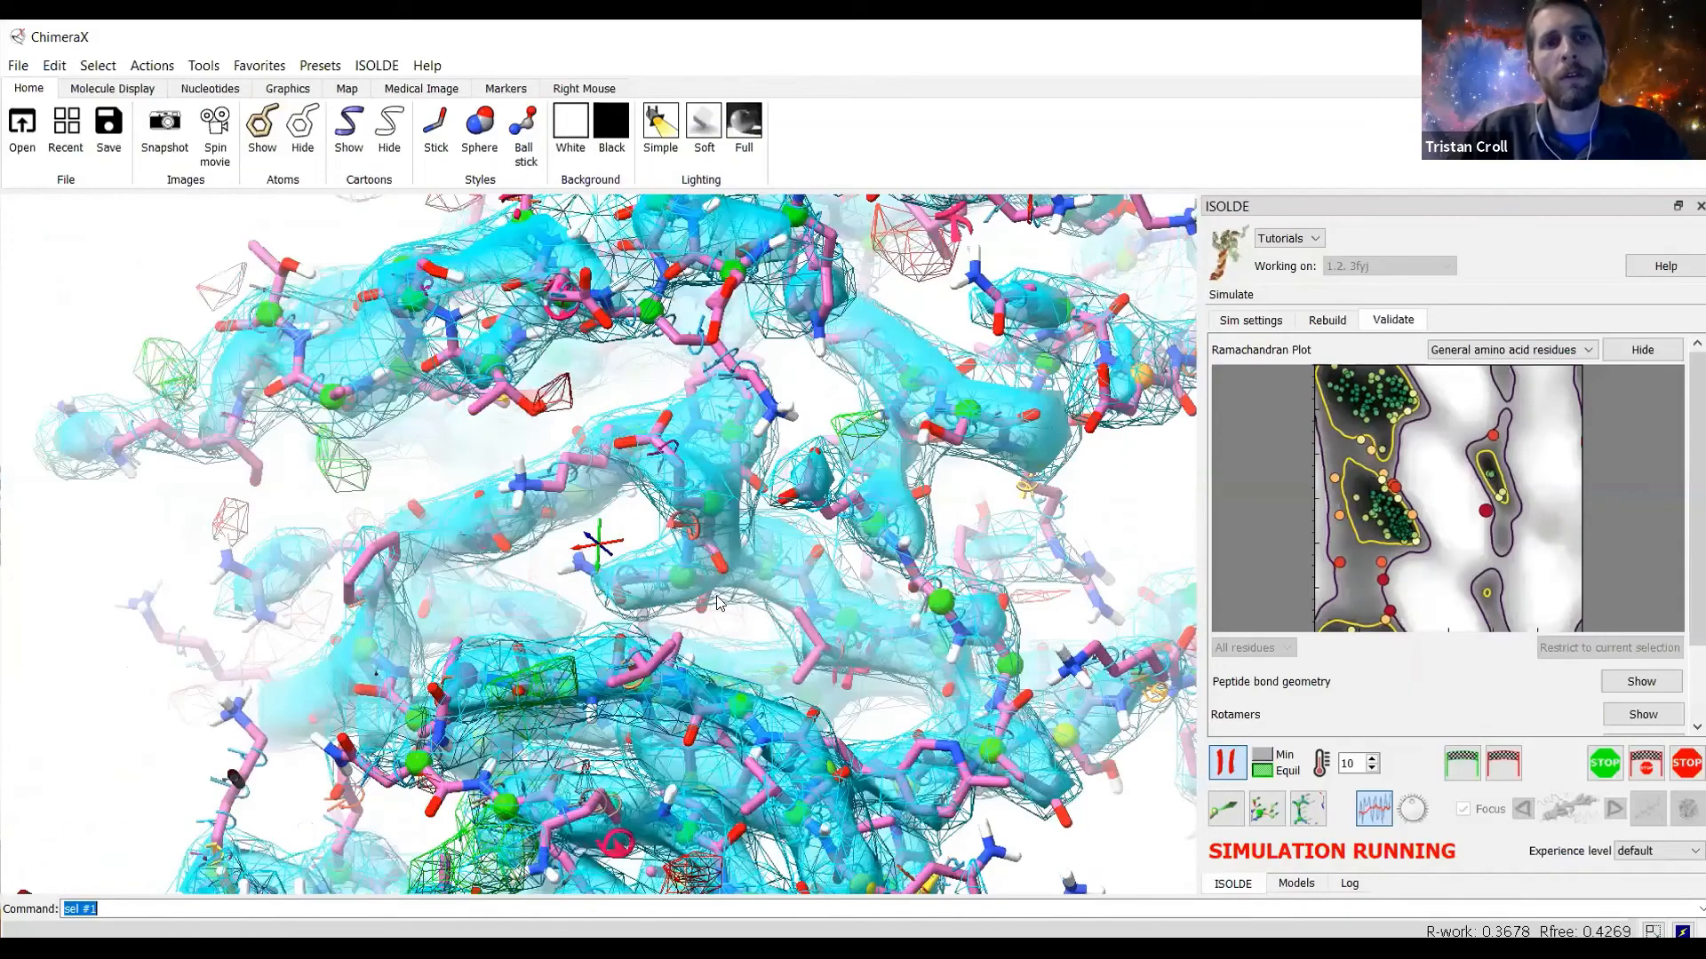
{"action": "left_click_drag", "start_coordinate": [718, 603], "coordinate": [582, 539]}
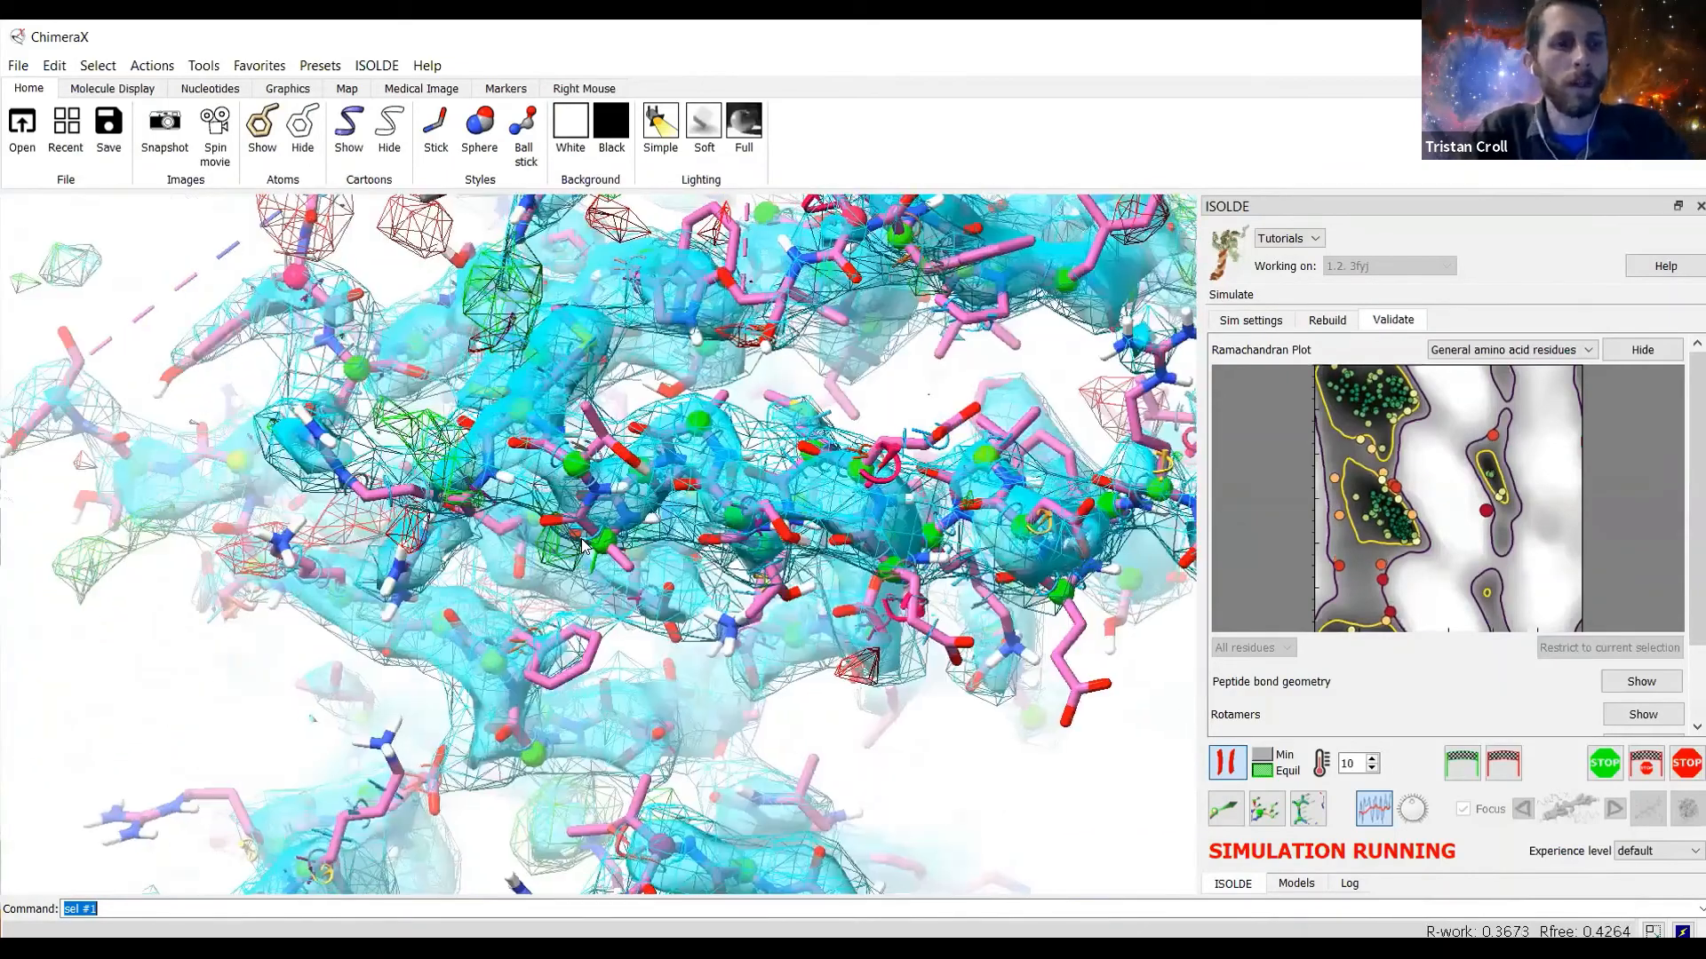
Go through the first residues of the model one at a time with the command isolde step.
{"action": "type", "text": "isol"}
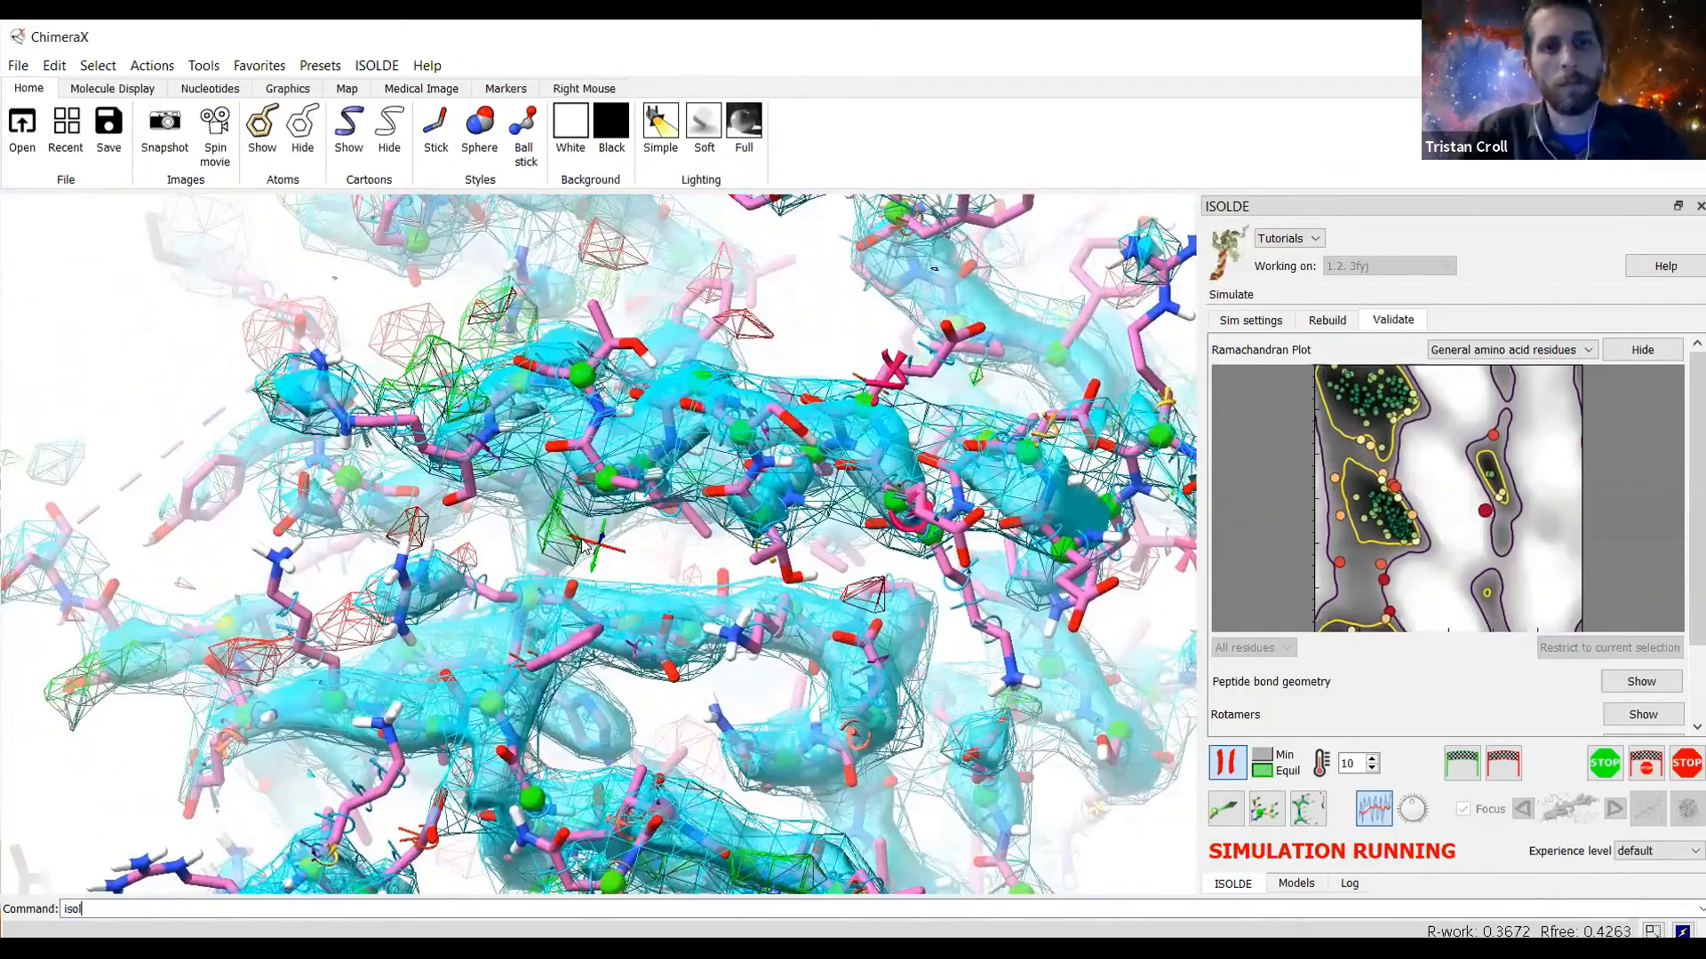
{"action": "type", "text": "de step"}
{"action": "key", "text": "Return"}
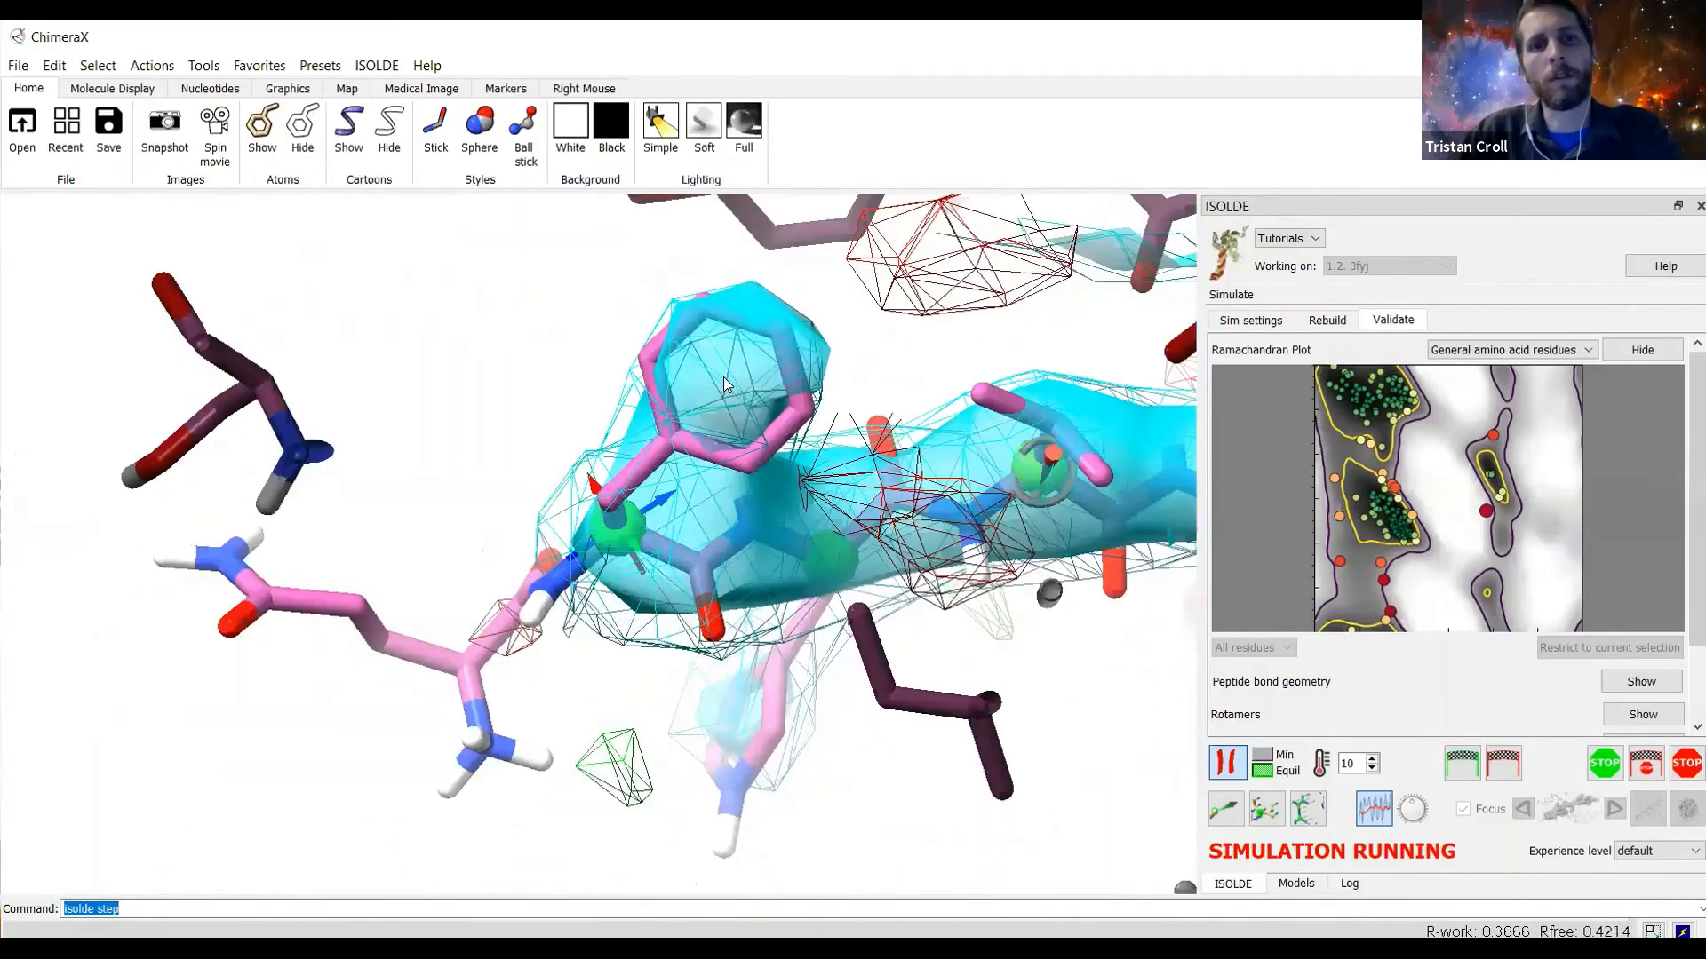
{"action": "key", "text": "Return"}
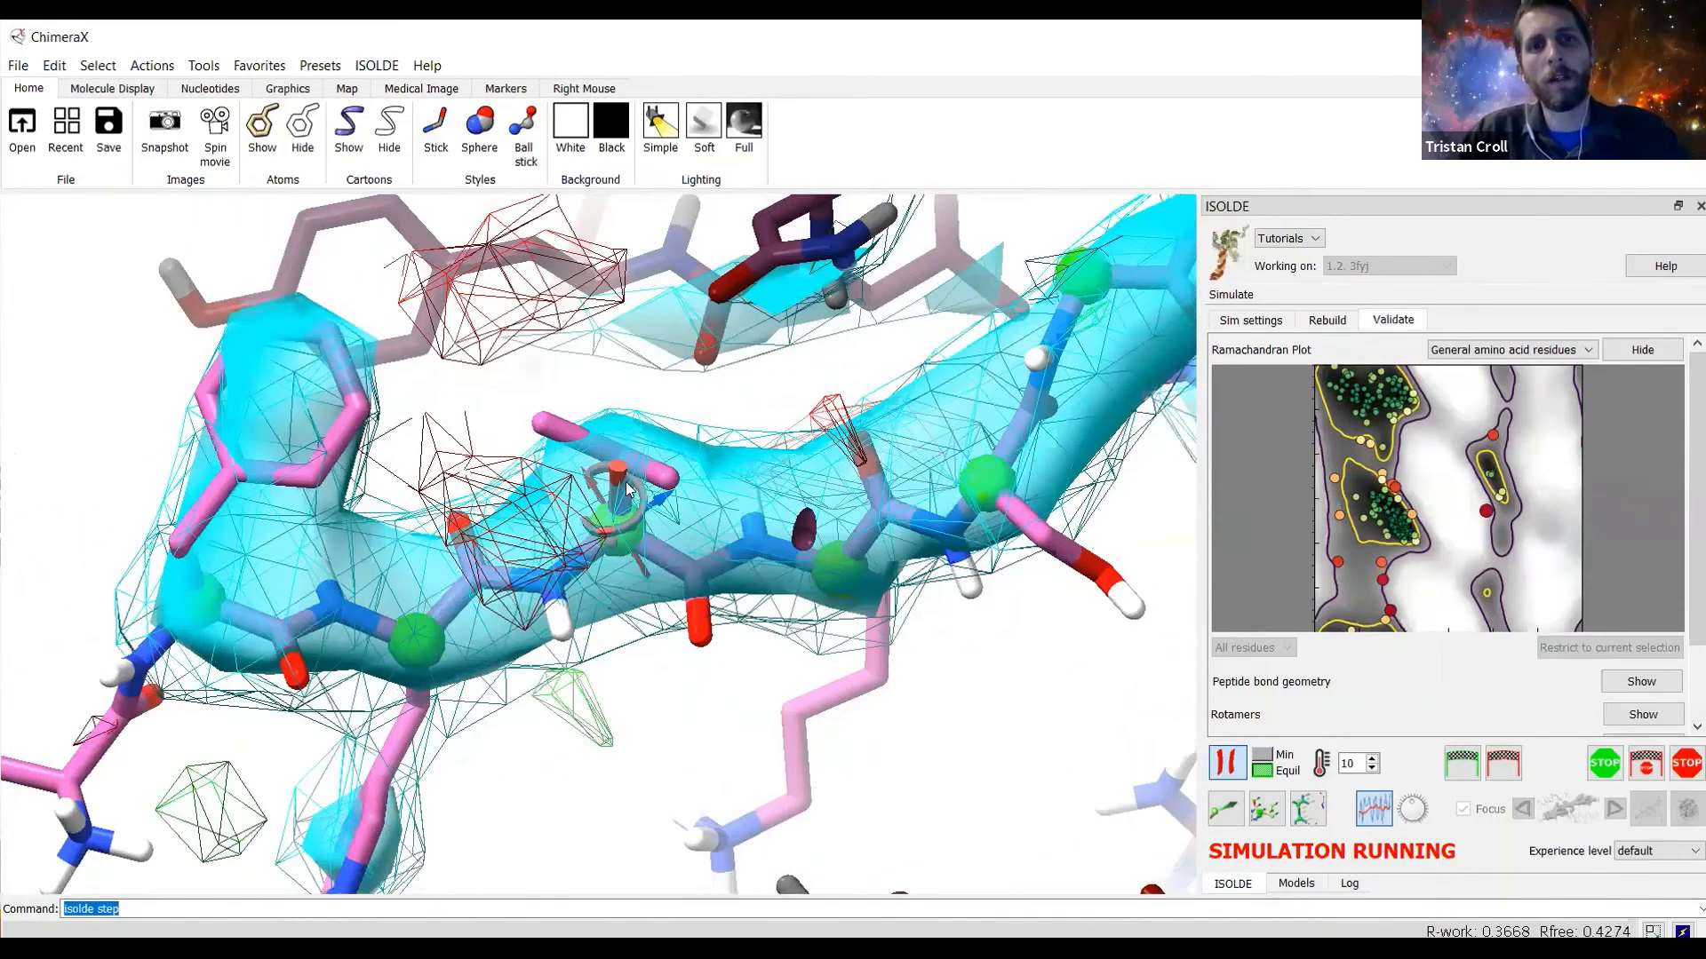
{"action": "key", "text": "Return"}
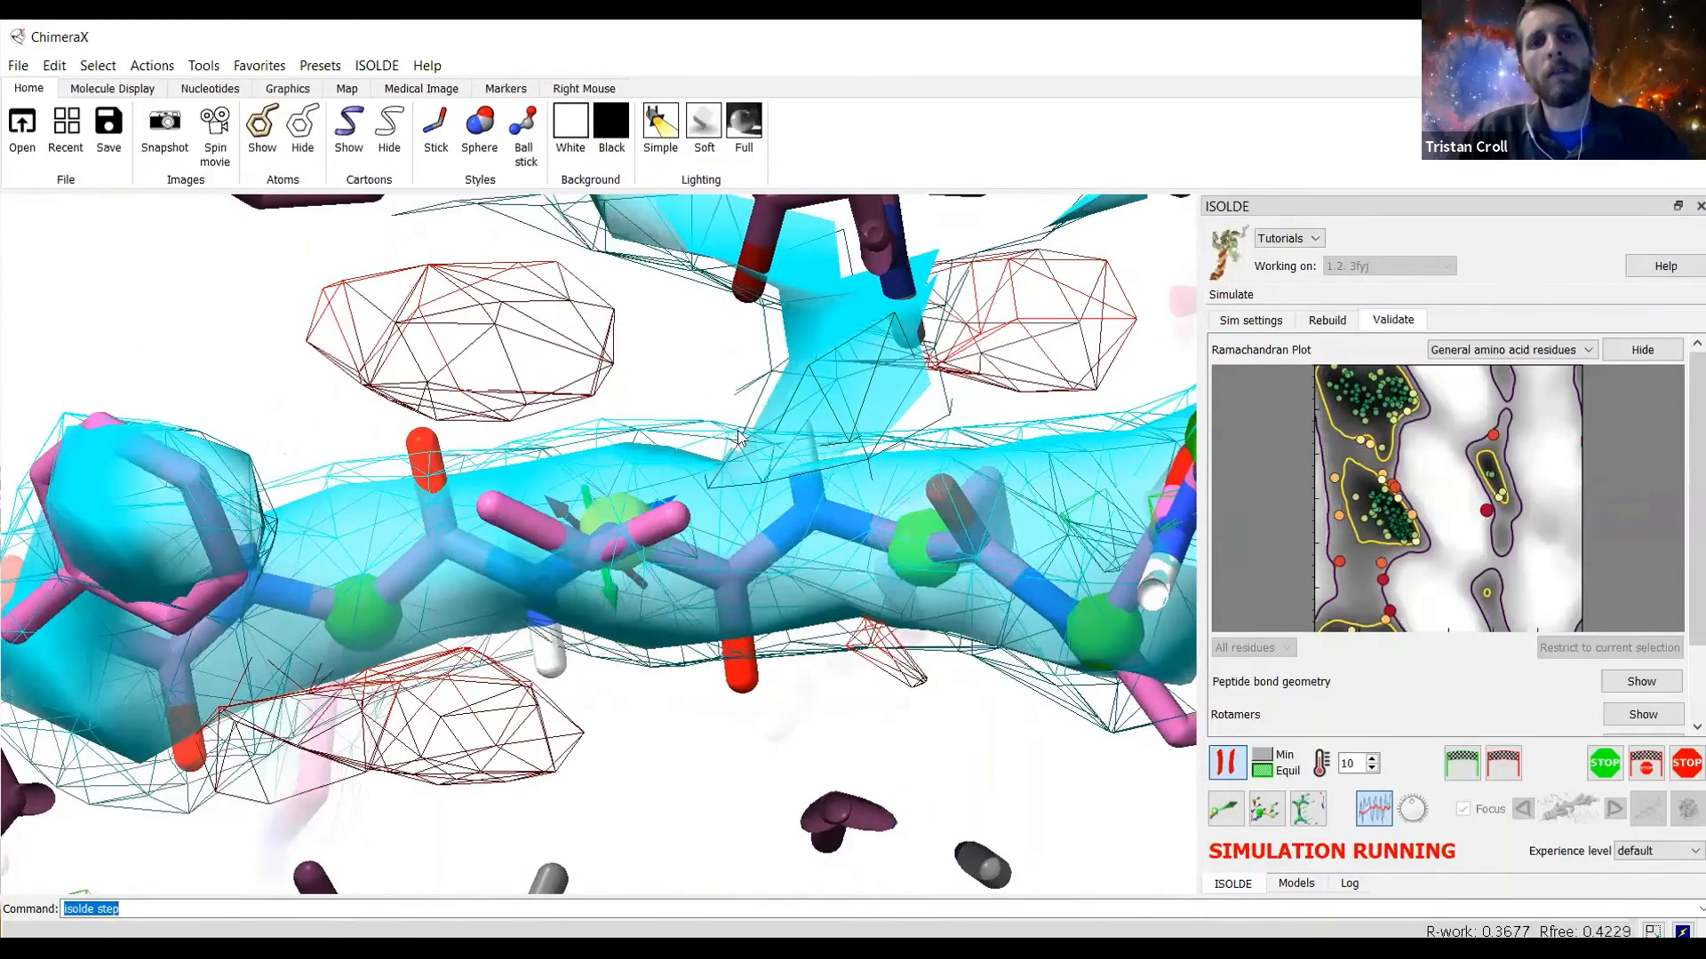
{"action": "key", "text": "Return"}
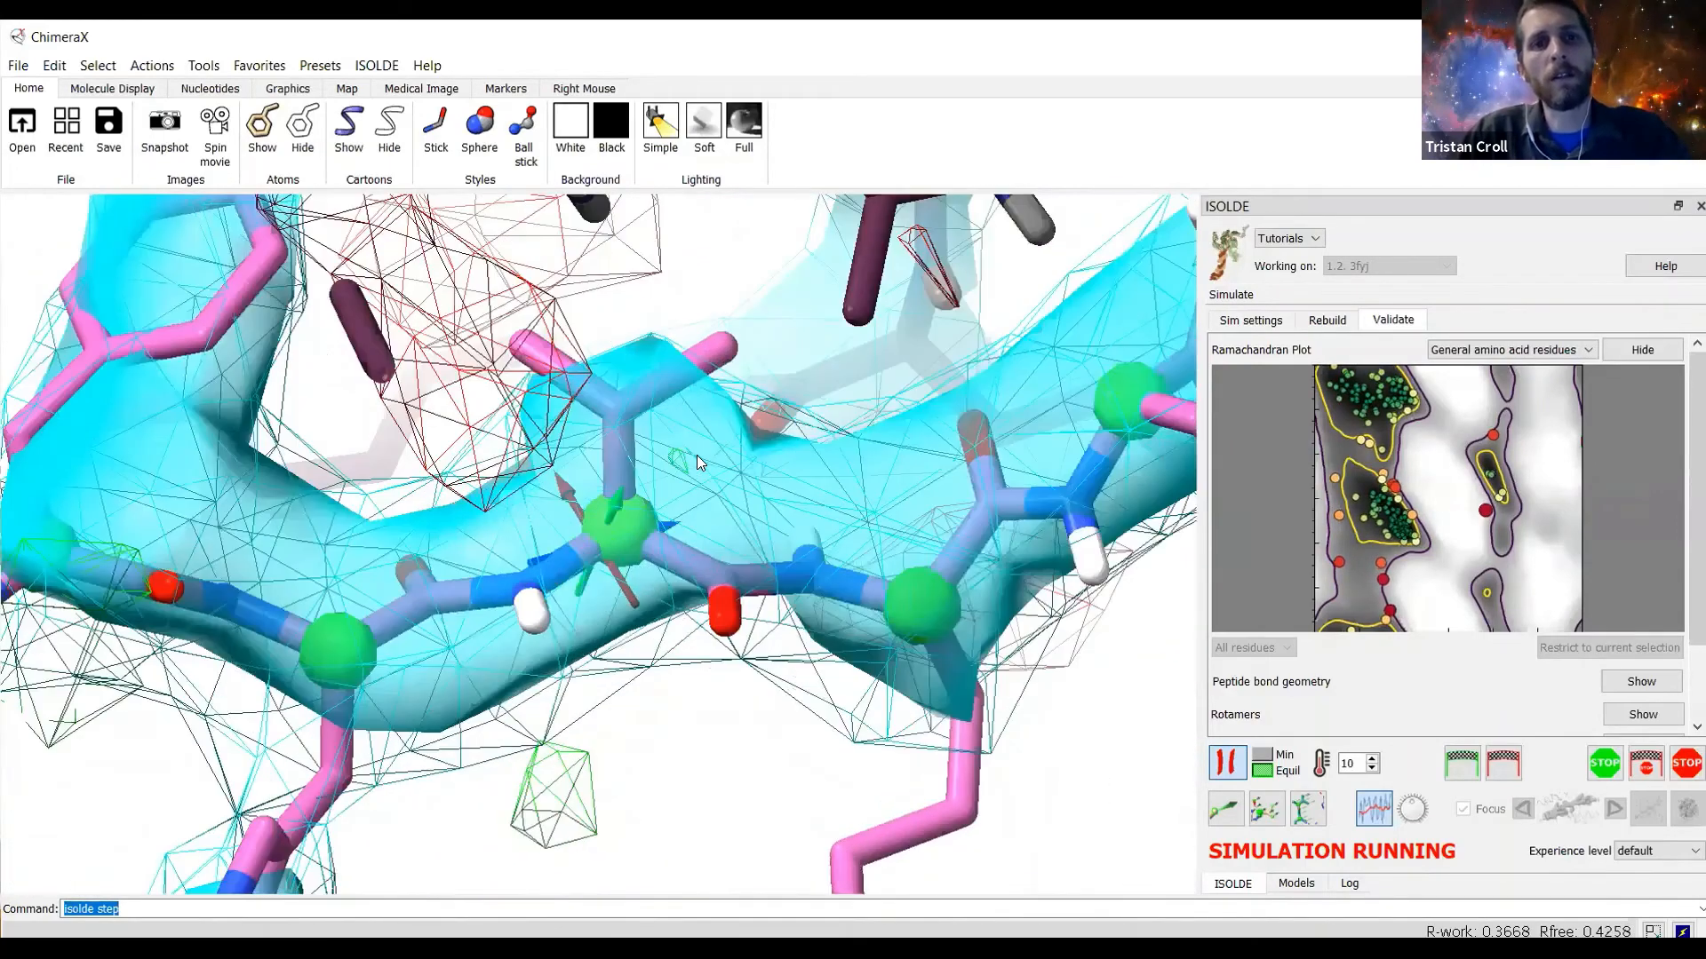
Choose the (LIVE) 2mFo-DFc map for contouring and lower its contour level to below 1 sigma.
{"action": "left_click_drag", "start_coordinate": [697, 455], "coordinate": [723, 450]}
{"action": "scroll", "coordinate": [725, 451], "scroll_direction": "down", "scroll_amount": 1, "text": "ctrl"}
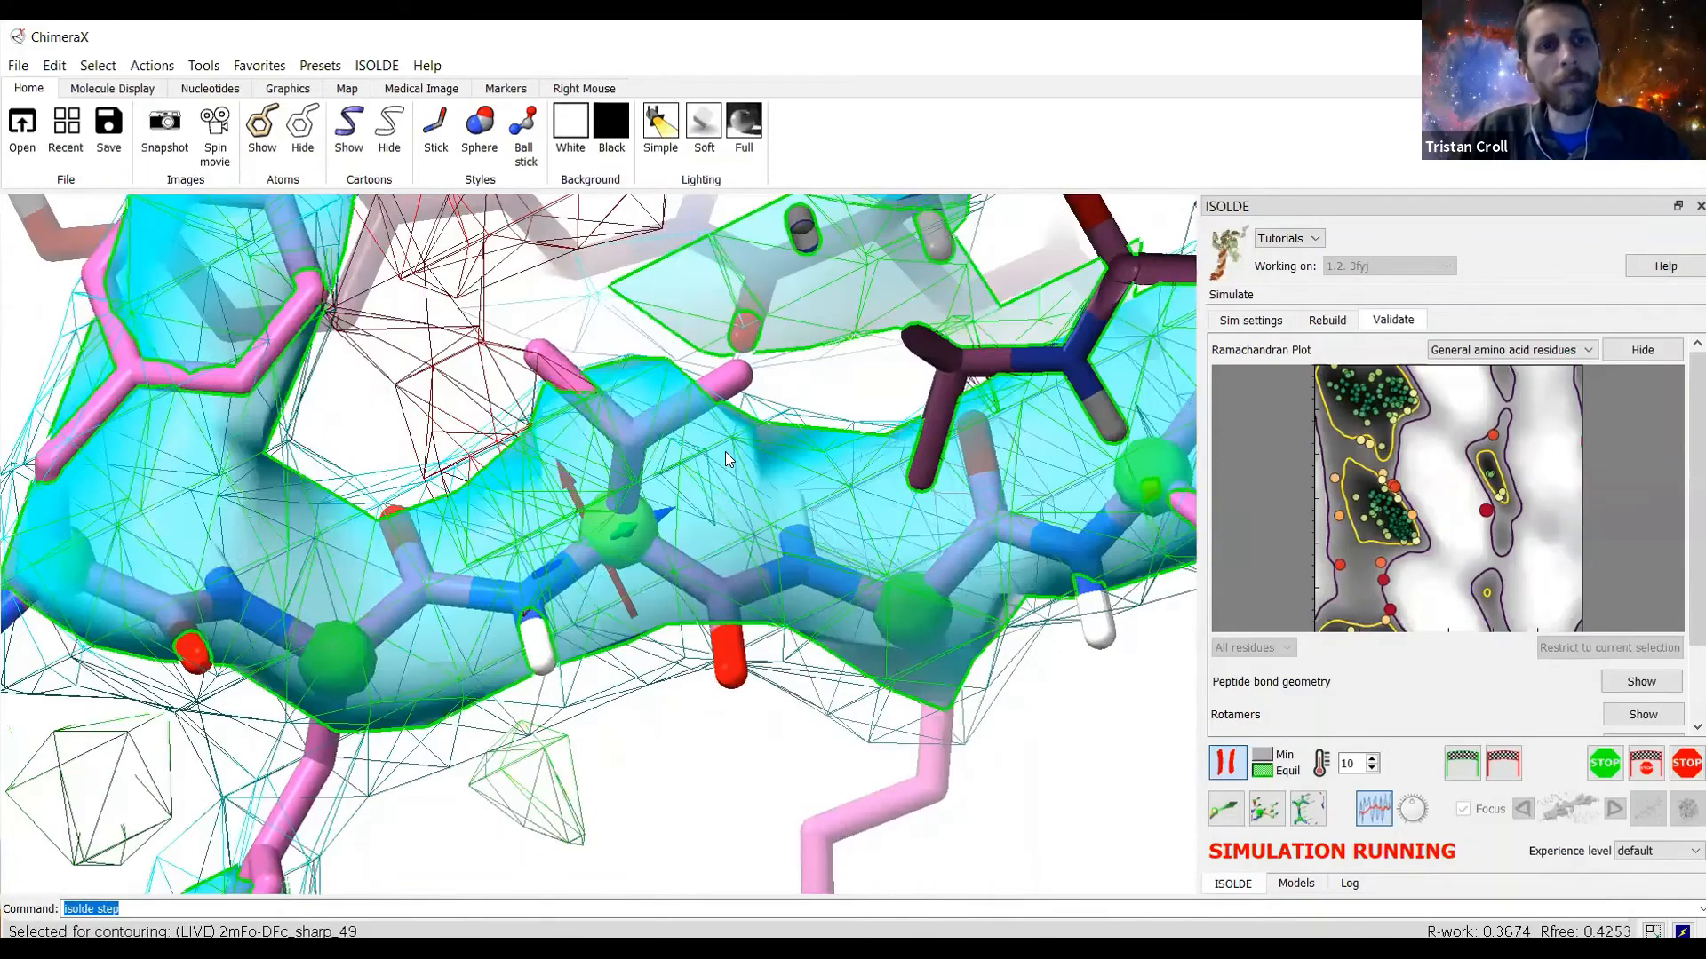
{"action": "scroll", "coordinate": [734, 454], "scroll_direction": "down", "scroll_amount": 1, "text": "ctrl"}
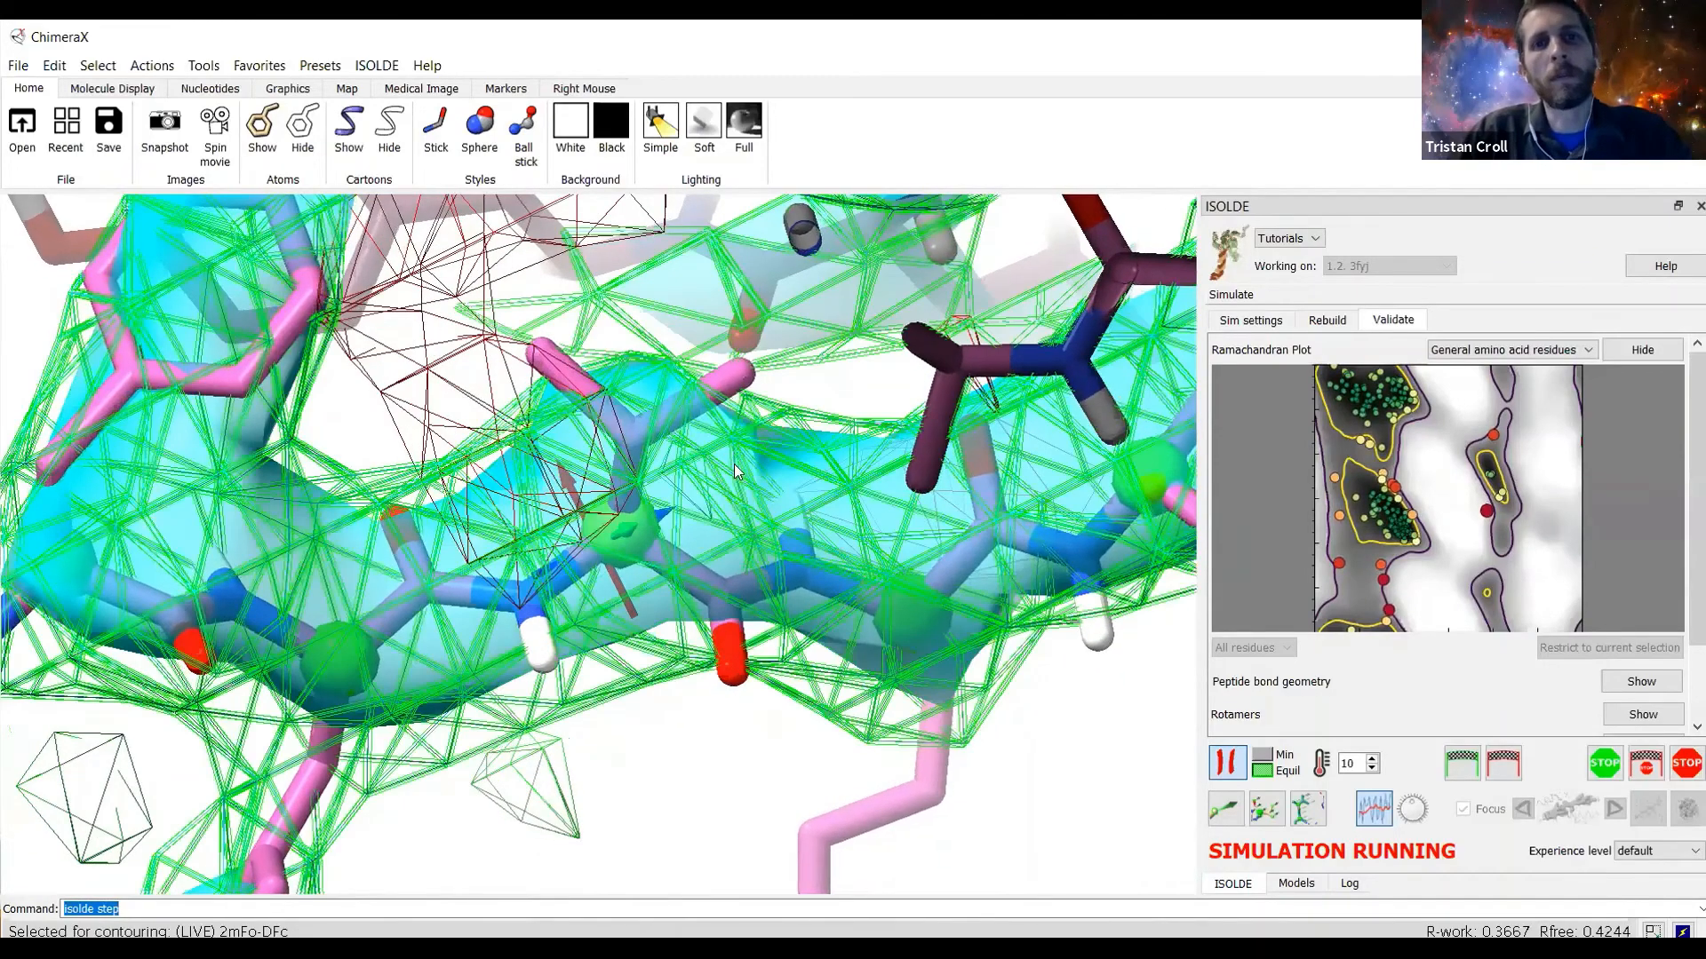
{"action": "scroll", "coordinate": [728, 709], "scroll_direction": "down", "scroll_amount": 2}
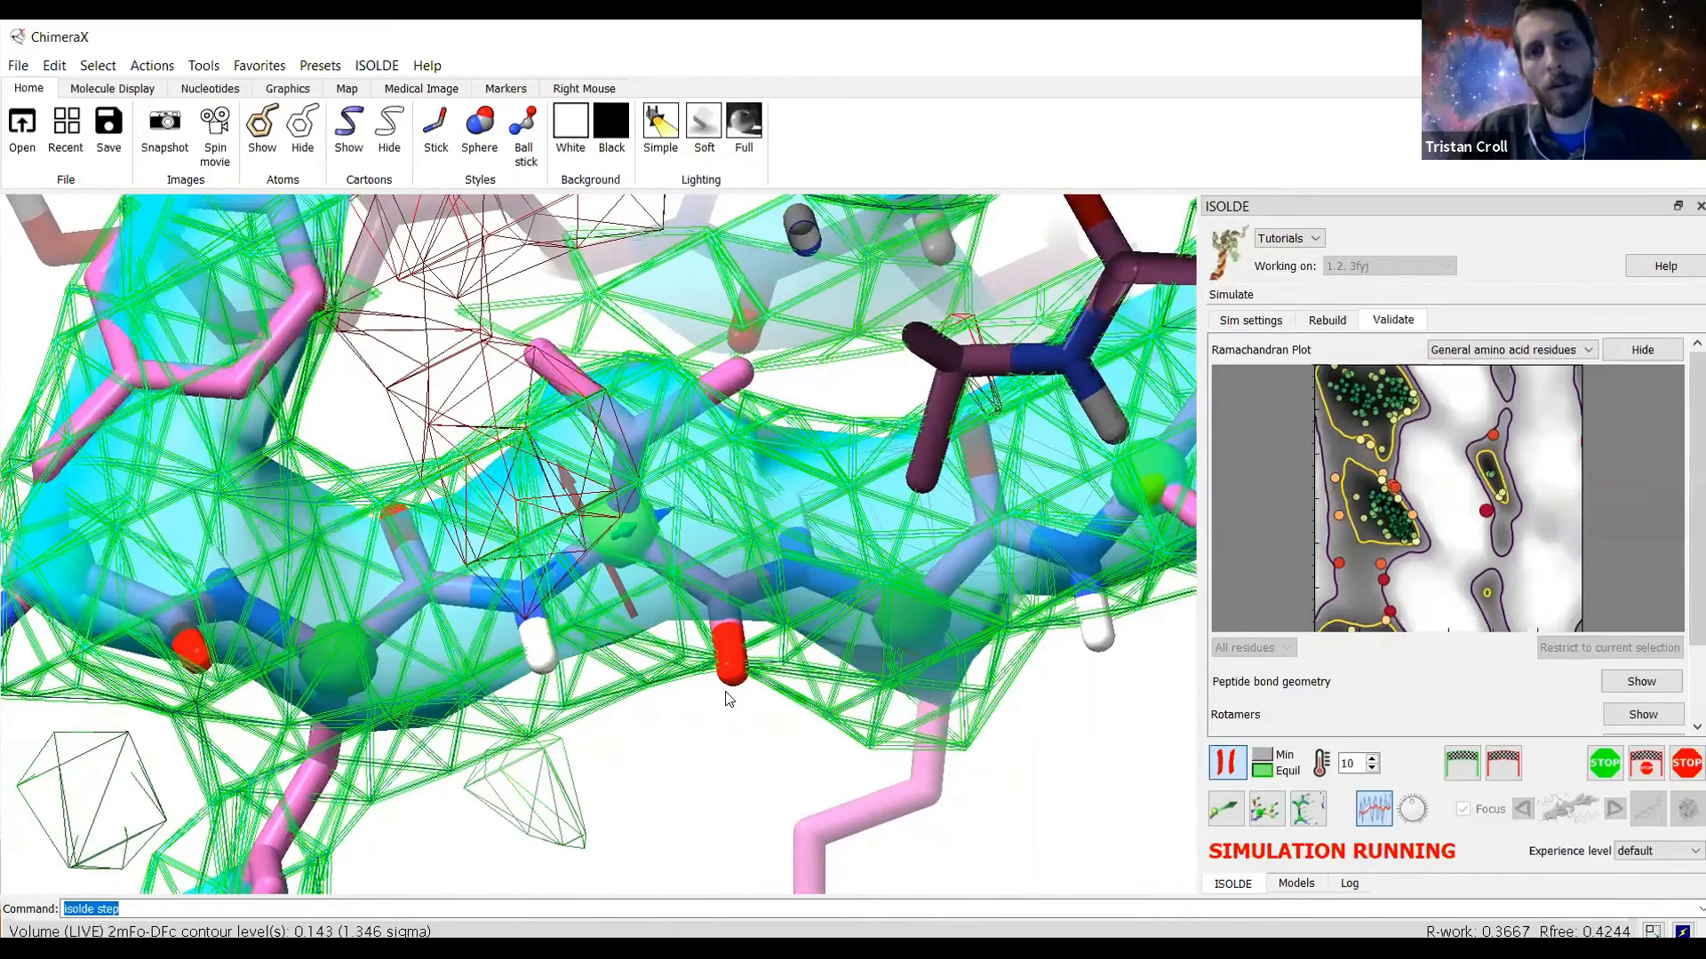
{"action": "scroll", "coordinate": [728, 700], "scroll_direction": "down", "scroll_amount": 3}
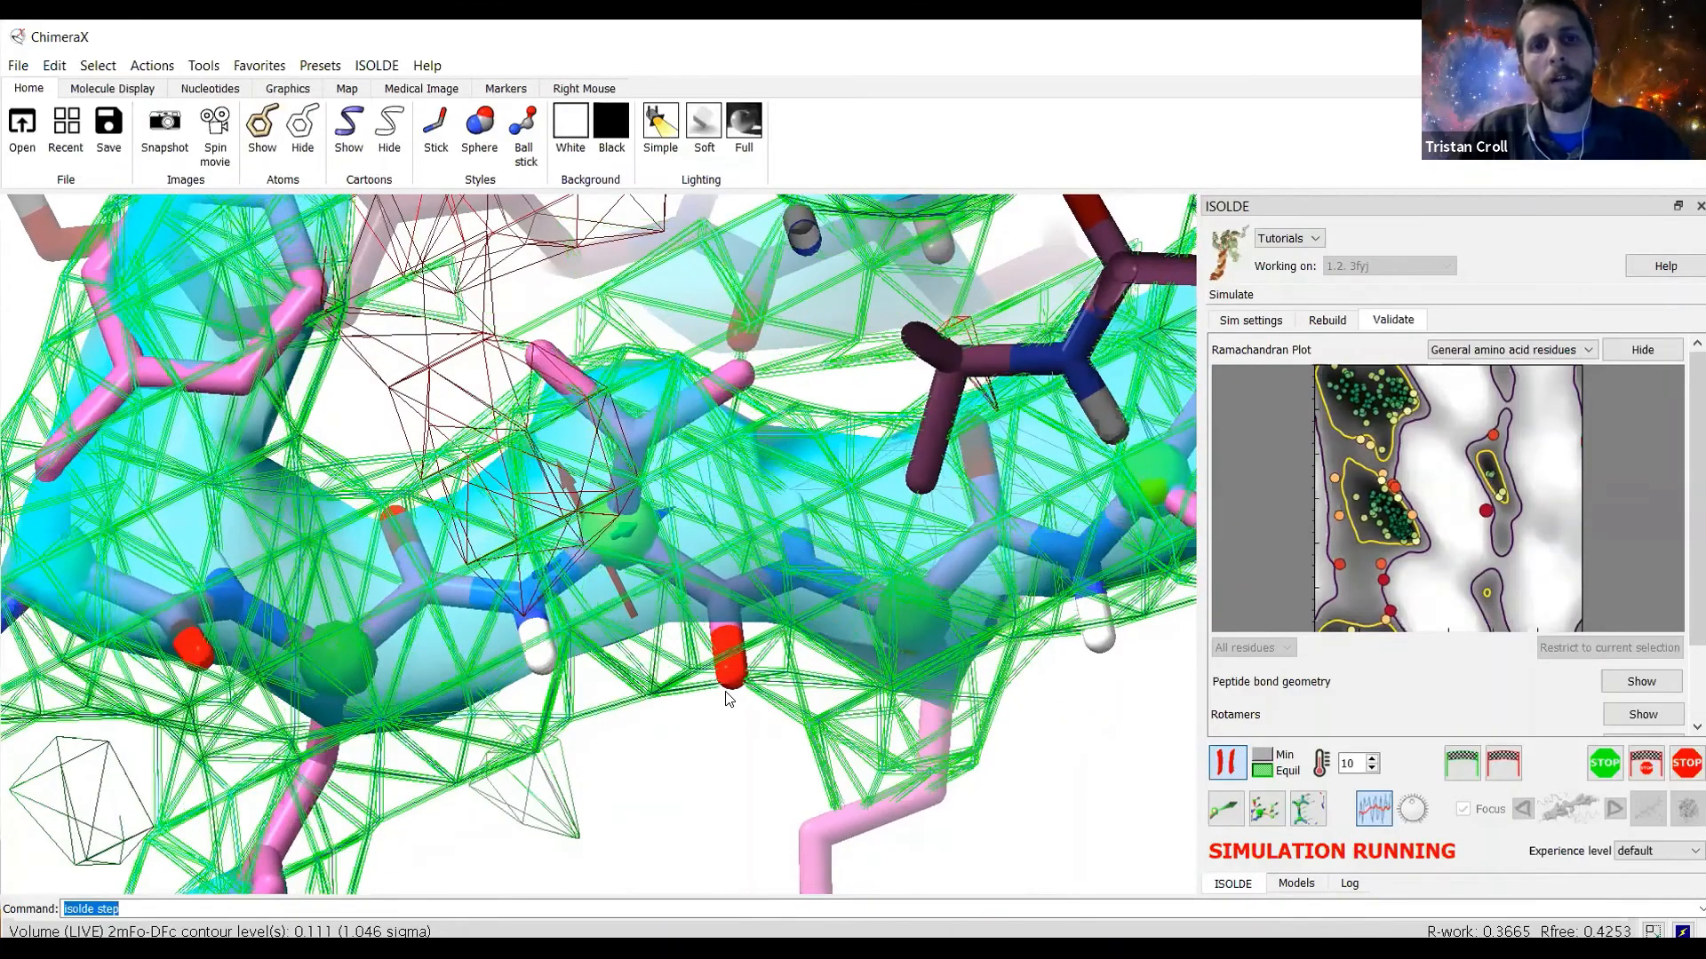
{"action": "scroll", "coordinate": [726, 700], "scroll_direction": "down", "scroll_amount": 1}
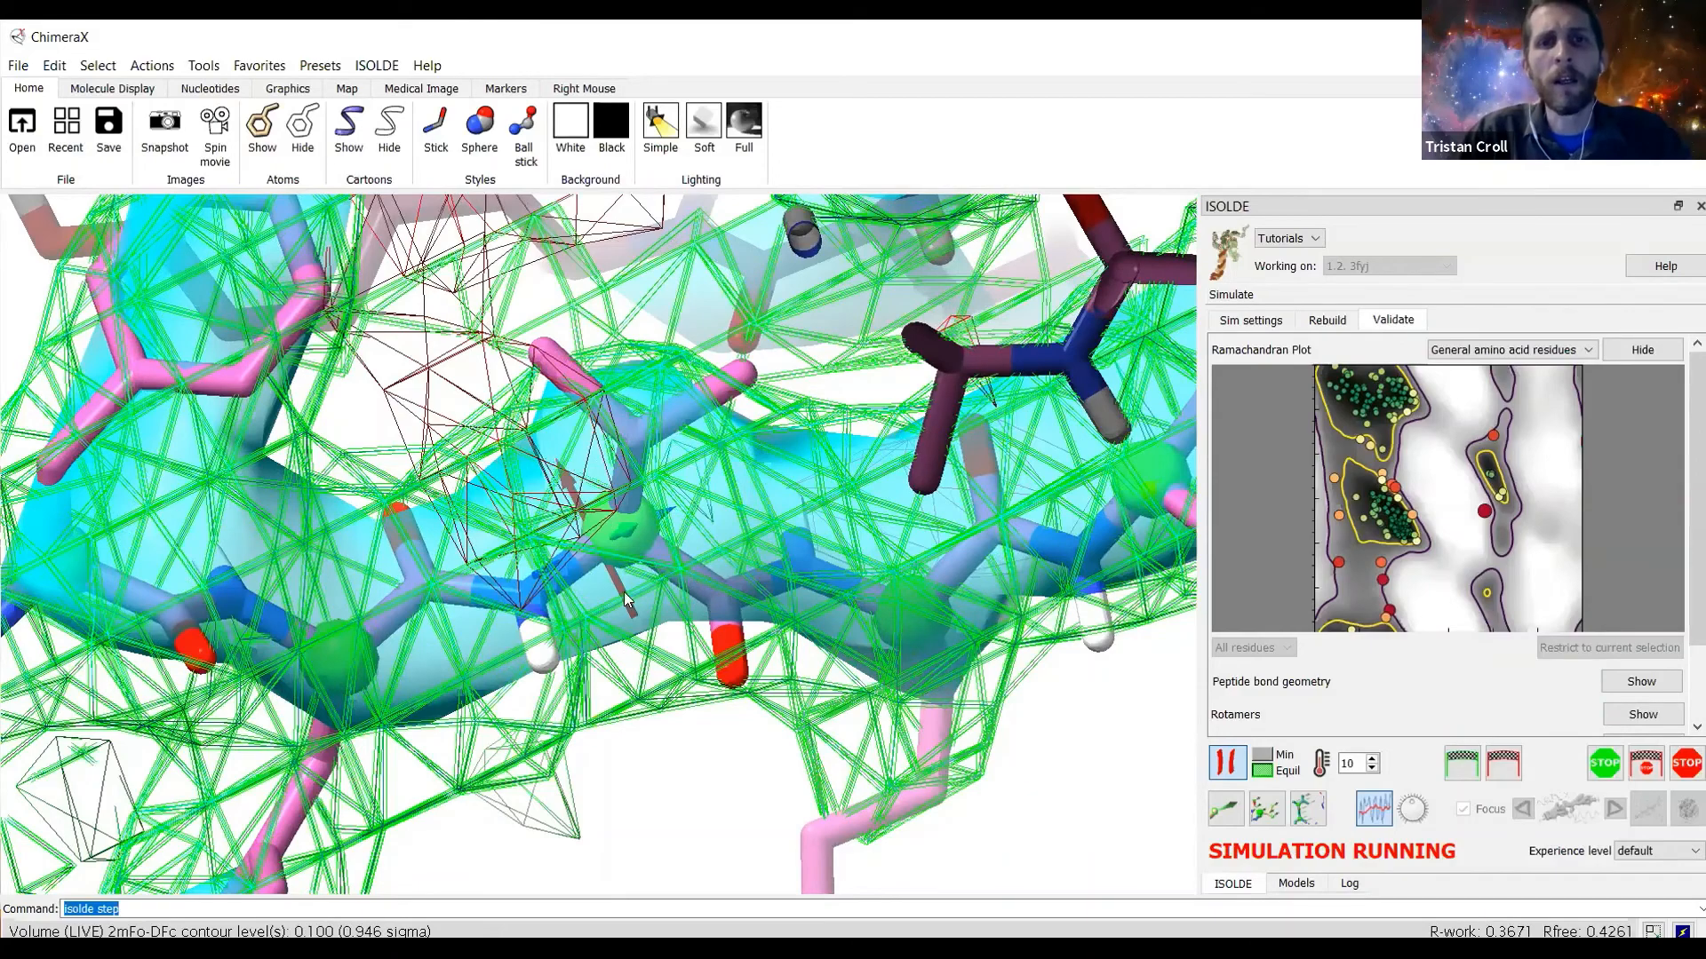
{"action": "scroll", "coordinate": [624, 592], "scroll_direction": "down", "scroll_amount": 3}
Continue through the next residues one at a time with isolde step, checking each against the density.
{"action": "mouse_move", "coordinate": [623, 592]}
{"action": "left_mouse_down"}
{"action": "mouse_move", "coordinate": [662, 620]}
{"action": "mouse_move", "coordinate": [680, 577]}
{"action": "mouse_move", "coordinate": [694, 608]}
{"action": "mouse_move", "coordinate": [622, 634]}
{"action": "mouse_move", "coordinate": [663, 553]}
{"action": "mouse_move", "coordinate": [686, 584]}
{"action": "mouse_move", "coordinate": [623, 611]}
{"action": "mouse_move", "coordinate": [662, 582]}
{"action": "mouse_move", "coordinate": [640, 590]}
{"action": "mouse_move", "coordinate": [652, 604]}
{"action": "mouse_move", "coordinate": [557, 578]}
{"action": "mouse_move", "coordinate": [542, 604]}
{"action": "mouse_move", "coordinate": [558, 642]}
{"action": "mouse_move", "coordinate": [579, 605]}
{"action": "mouse_move", "coordinate": [541, 613]}
{"action": "mouse_move", "coordinate": [645, 576]}
{"action": "left_mouse_up"}
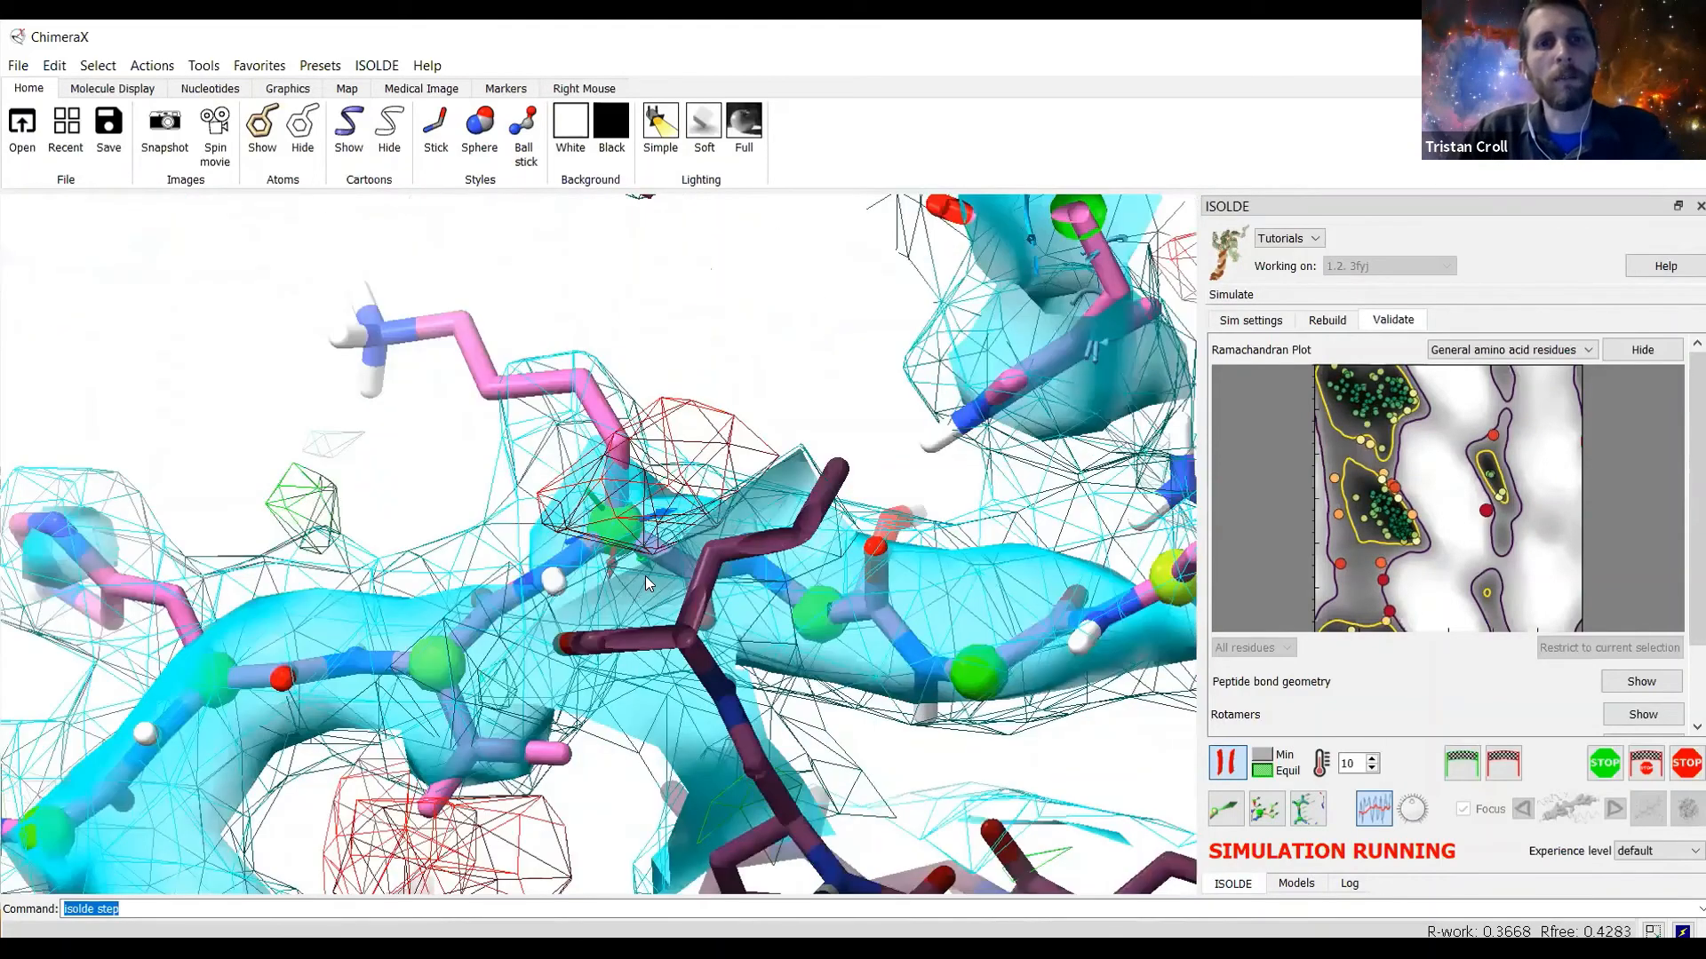
{"action": "key", "text": "Return"}
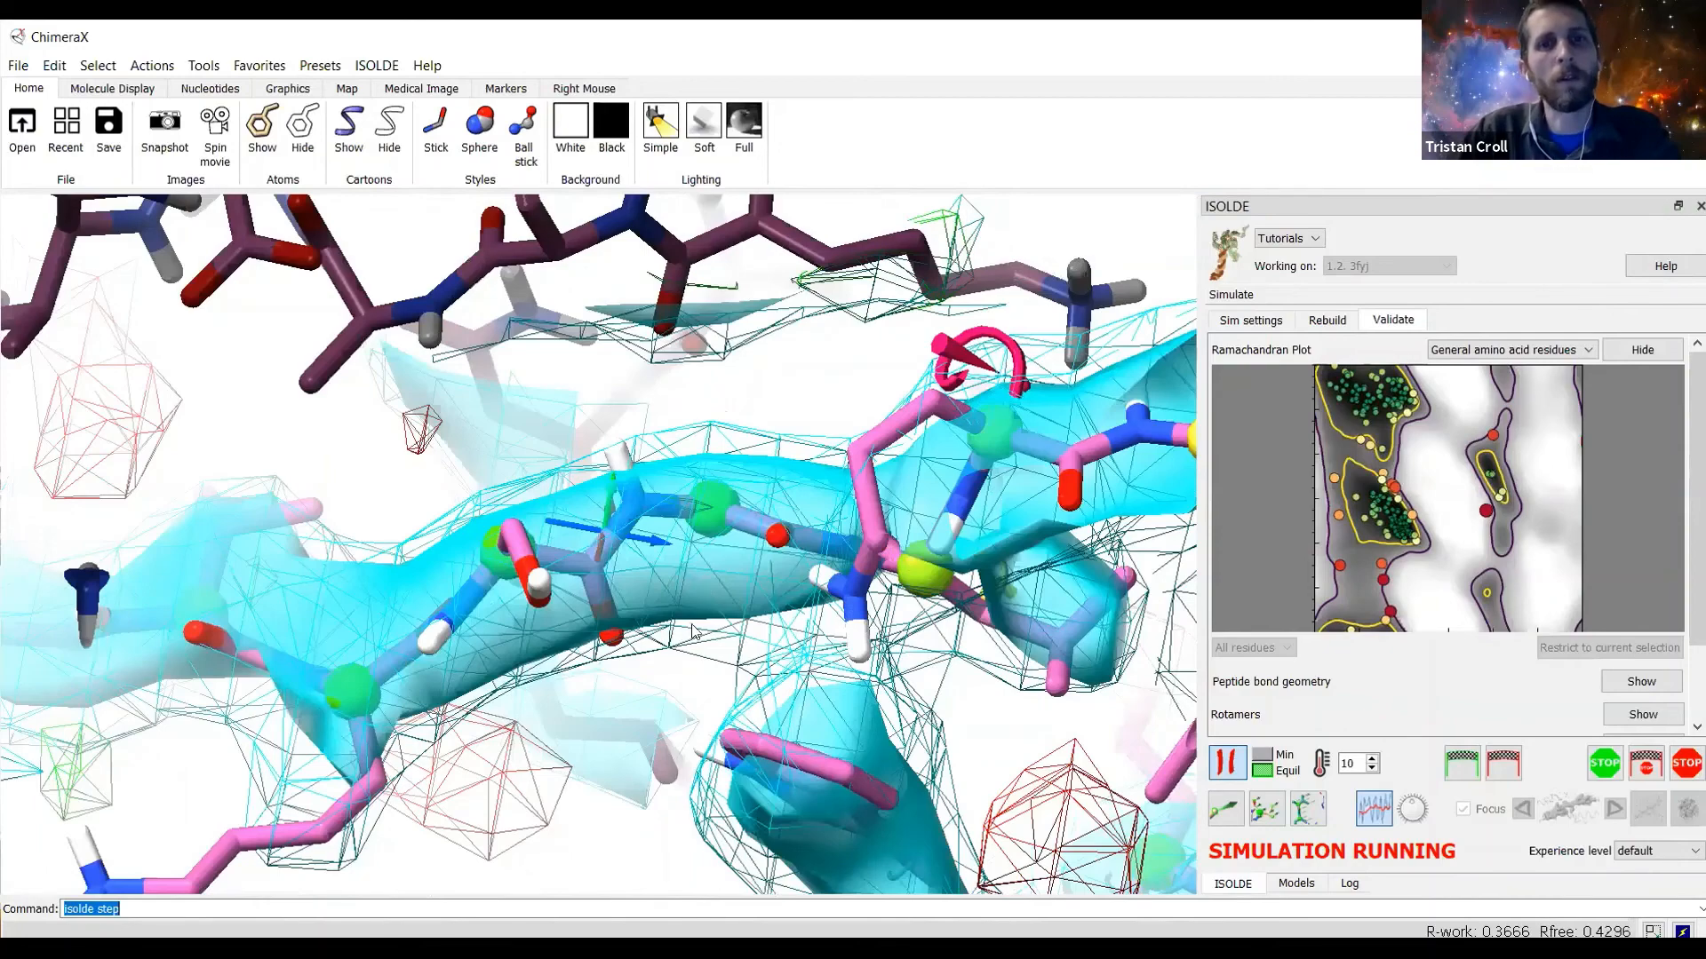
{"action": "key", "text": "Return"}
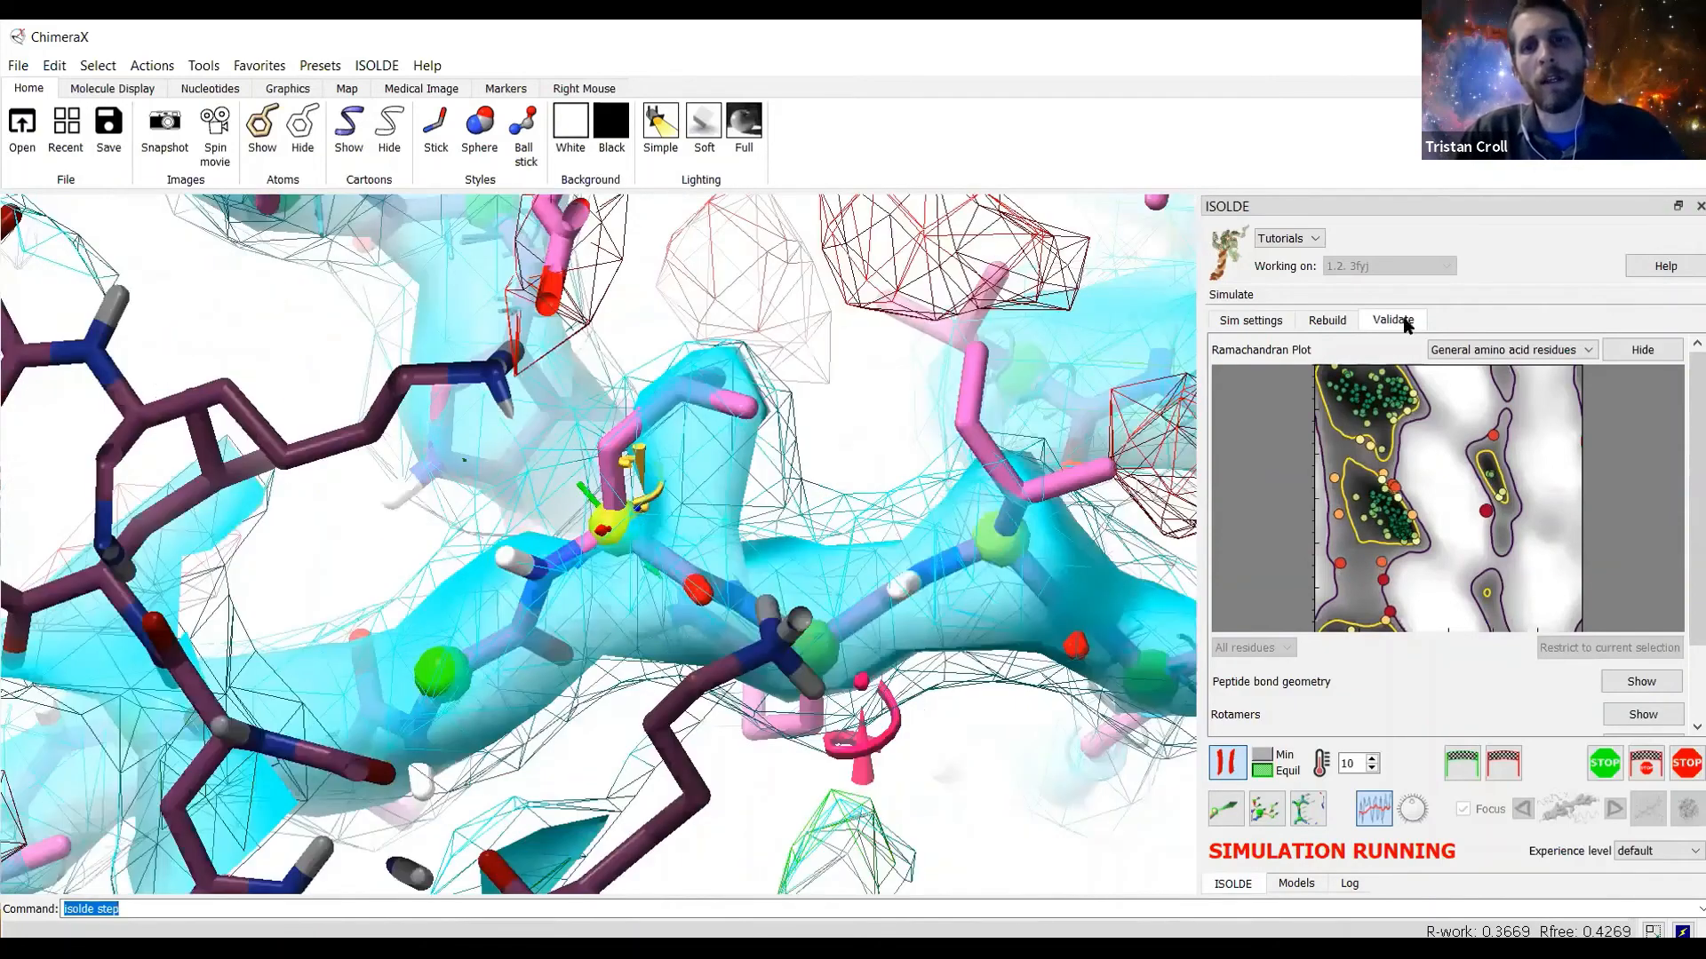
Bring up the rebuilding tools for residue X 52 LEU and inspect it and the neighbouring chain in the density.
{"action": "left_click", "coordinate": [1329, 321]}
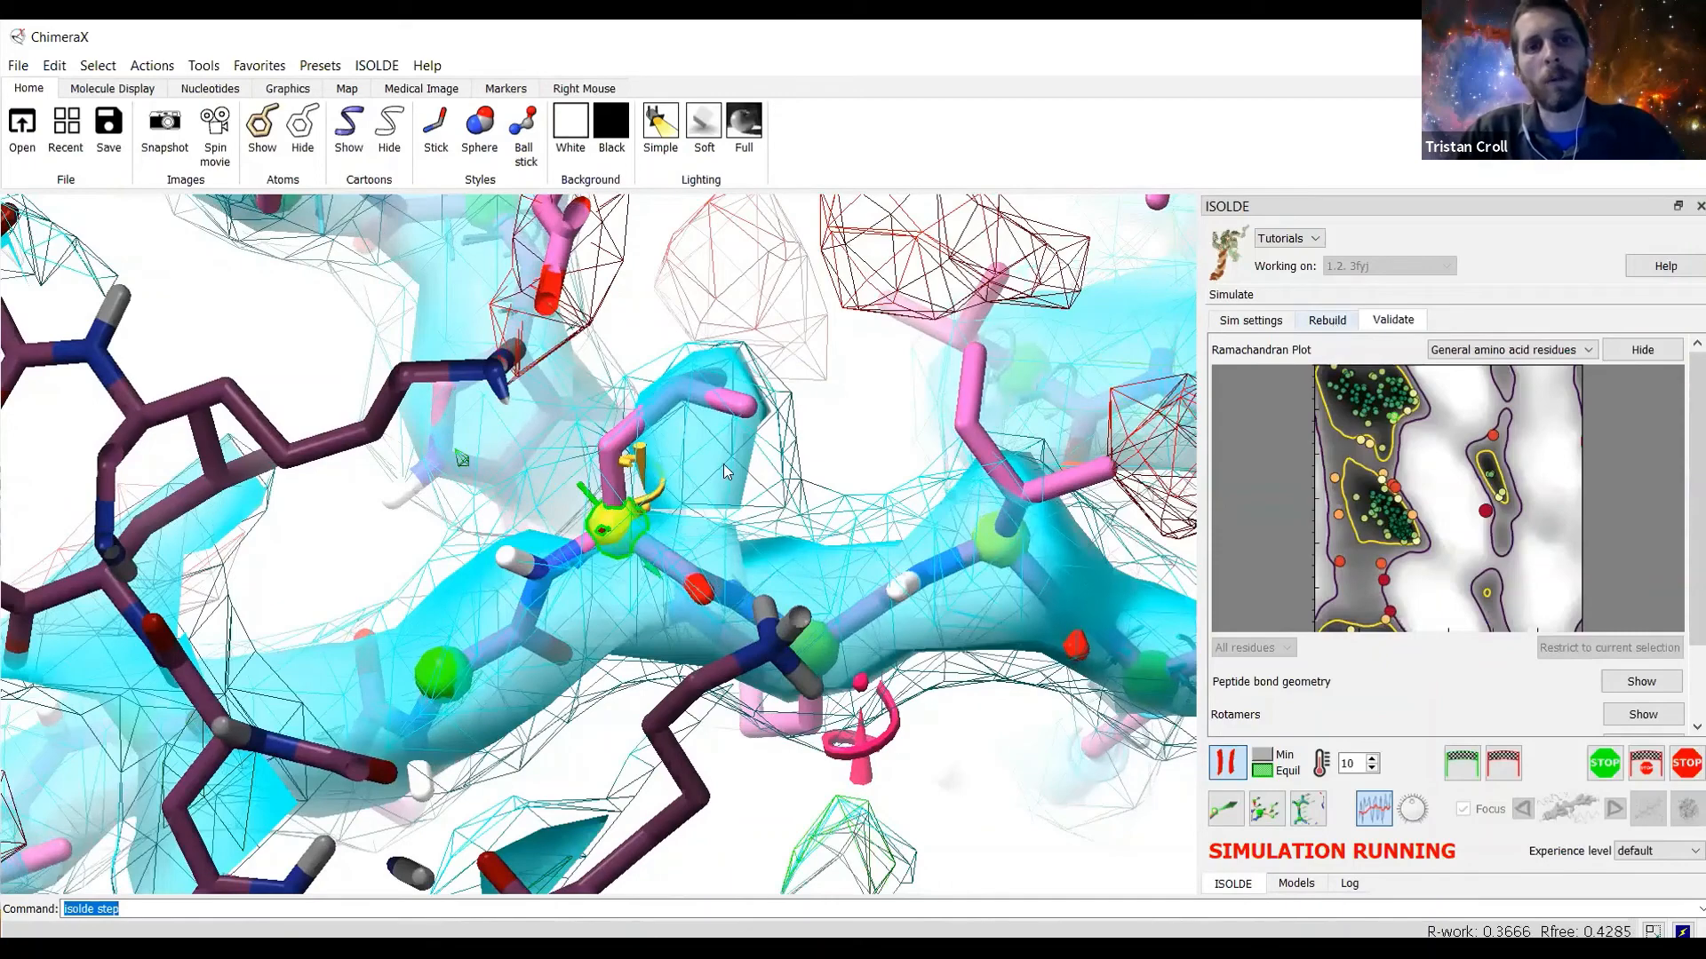
{"action": "left_click_drag", "start_coordinate": [748, 507], "coordinate": [901, 379]}
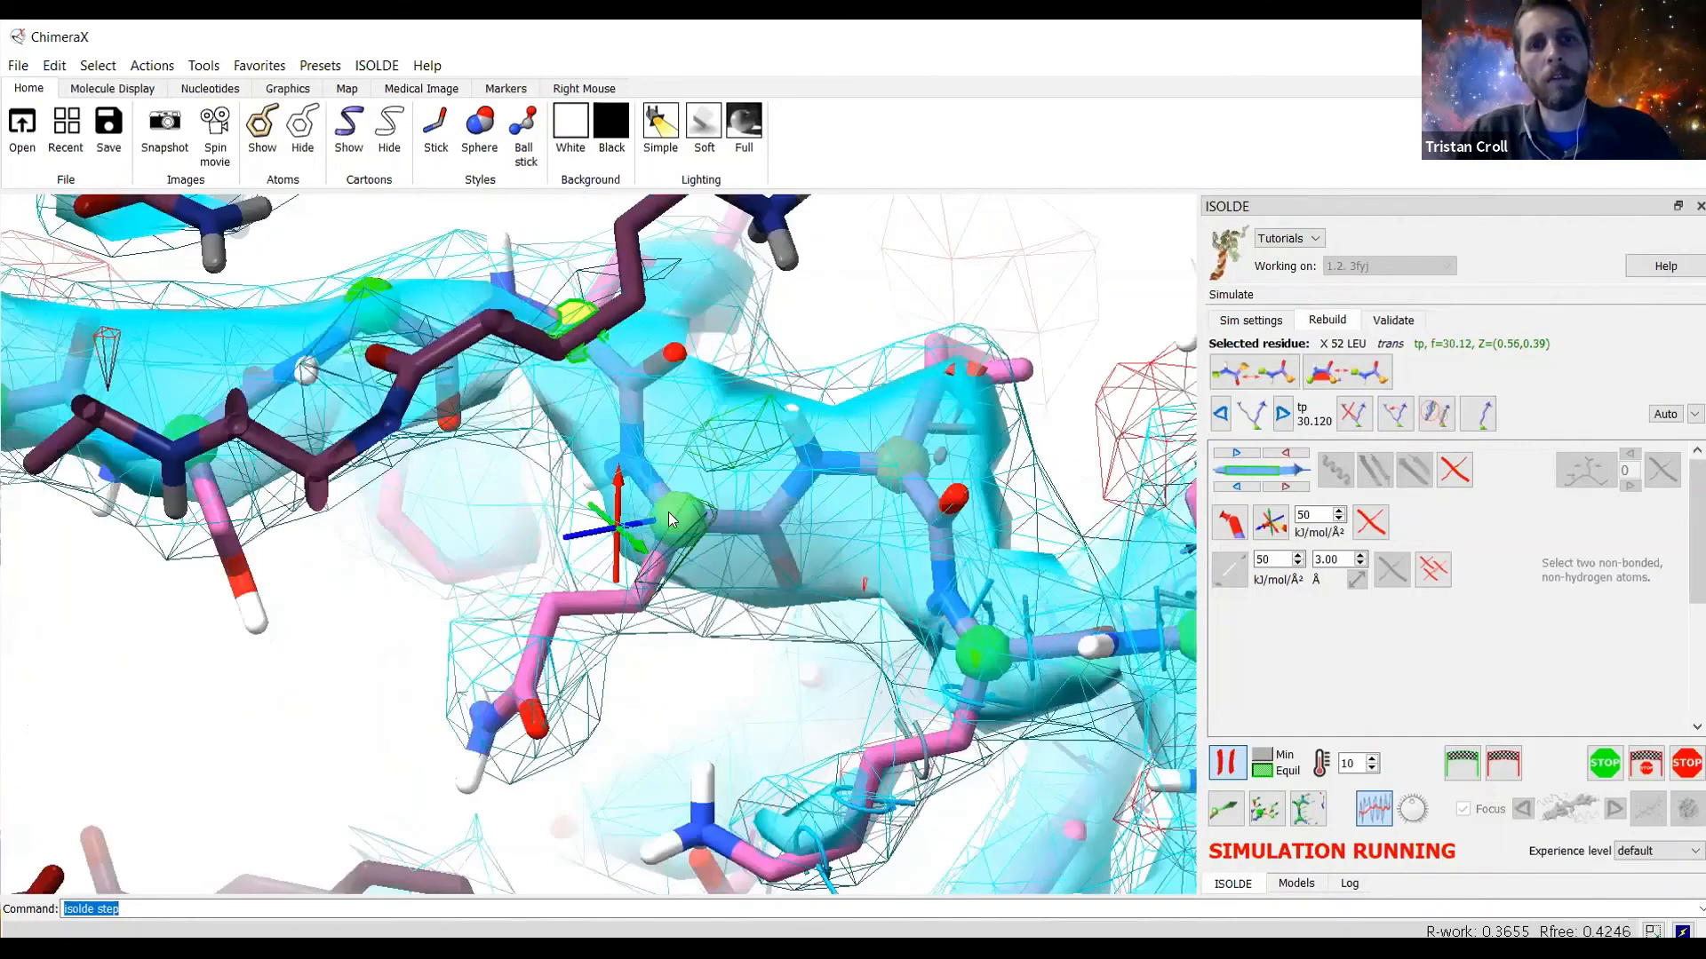
{"action": "left_click_drag", "start_coordinate": [668, 511], "coordinate": [1099, 686]}
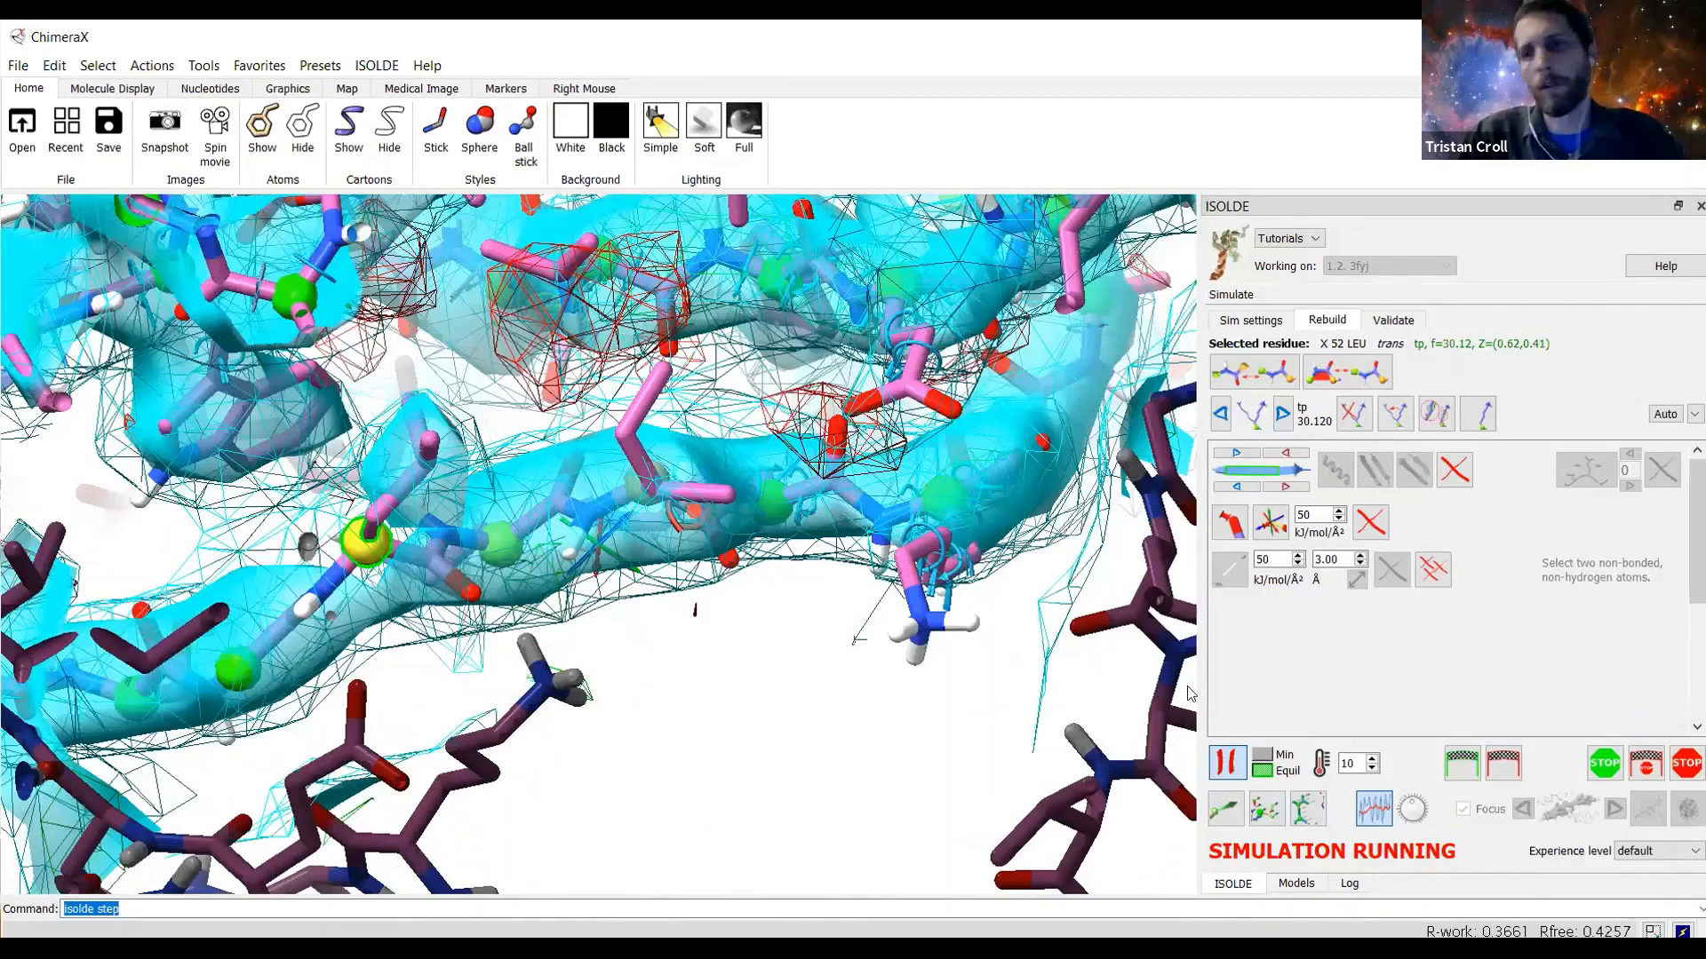